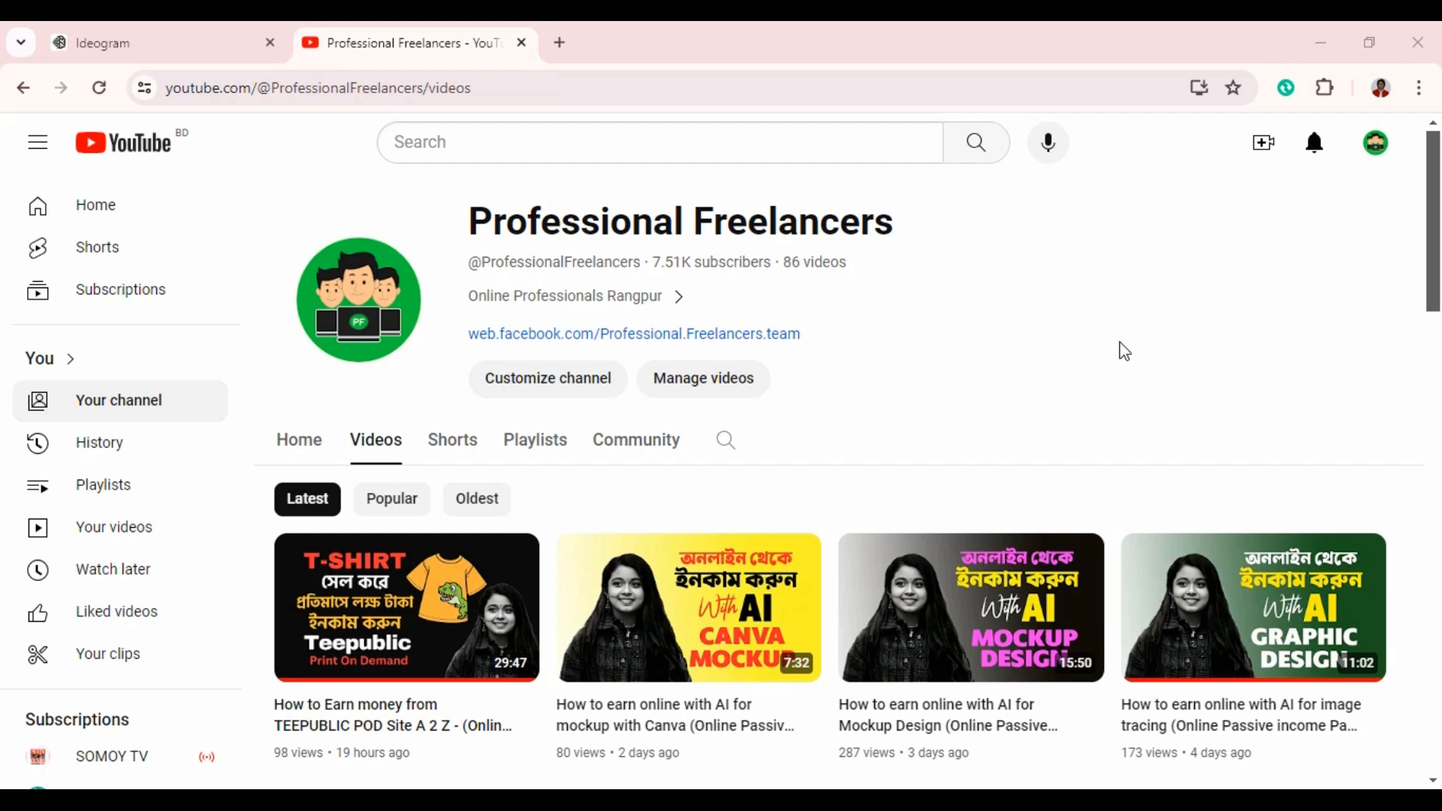
# Switch to Ideogram and browse the liked typography and T-shirt designs for one to use as a basis.
pyautogui.click(145, 44)
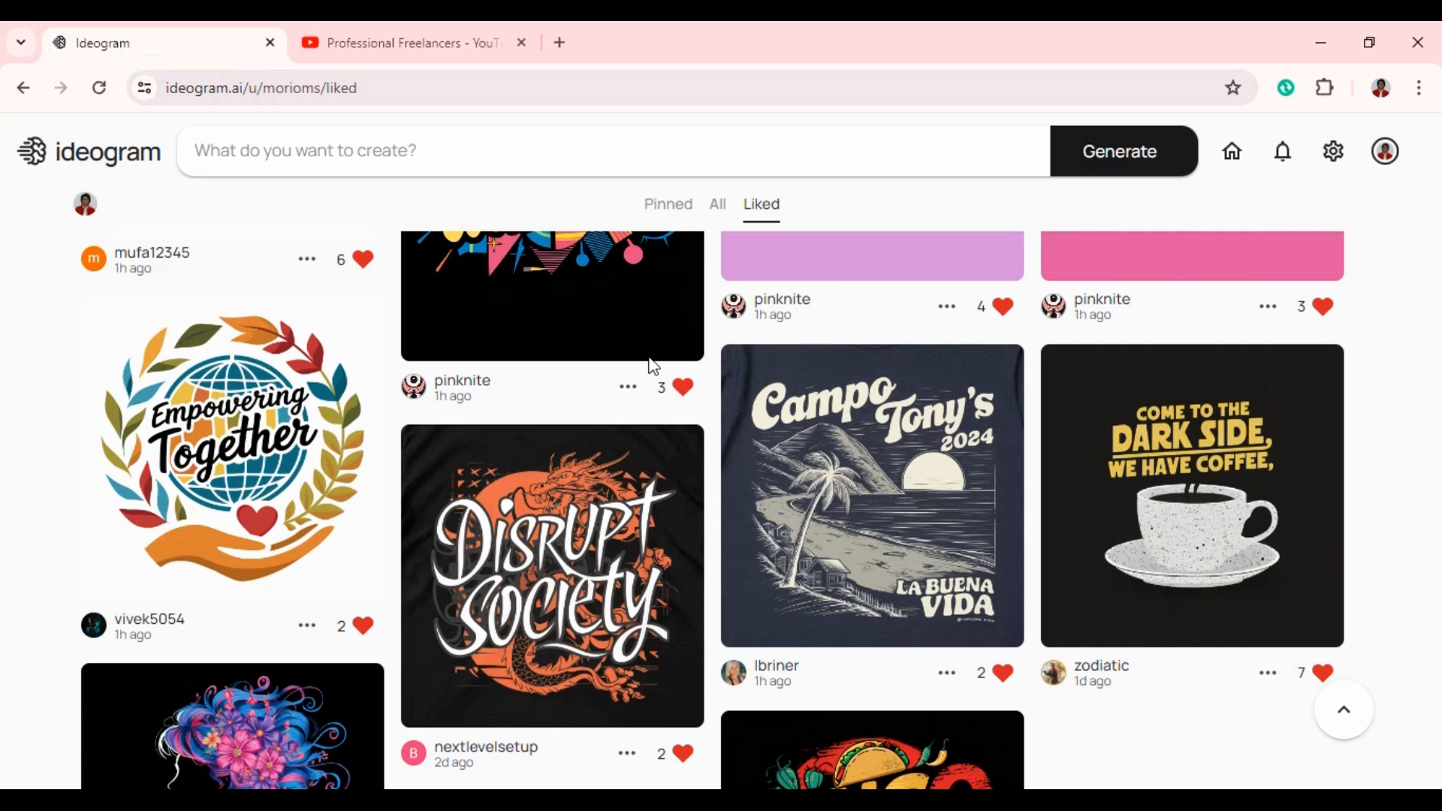
pyautogui.scroll(-15, 844, 524)
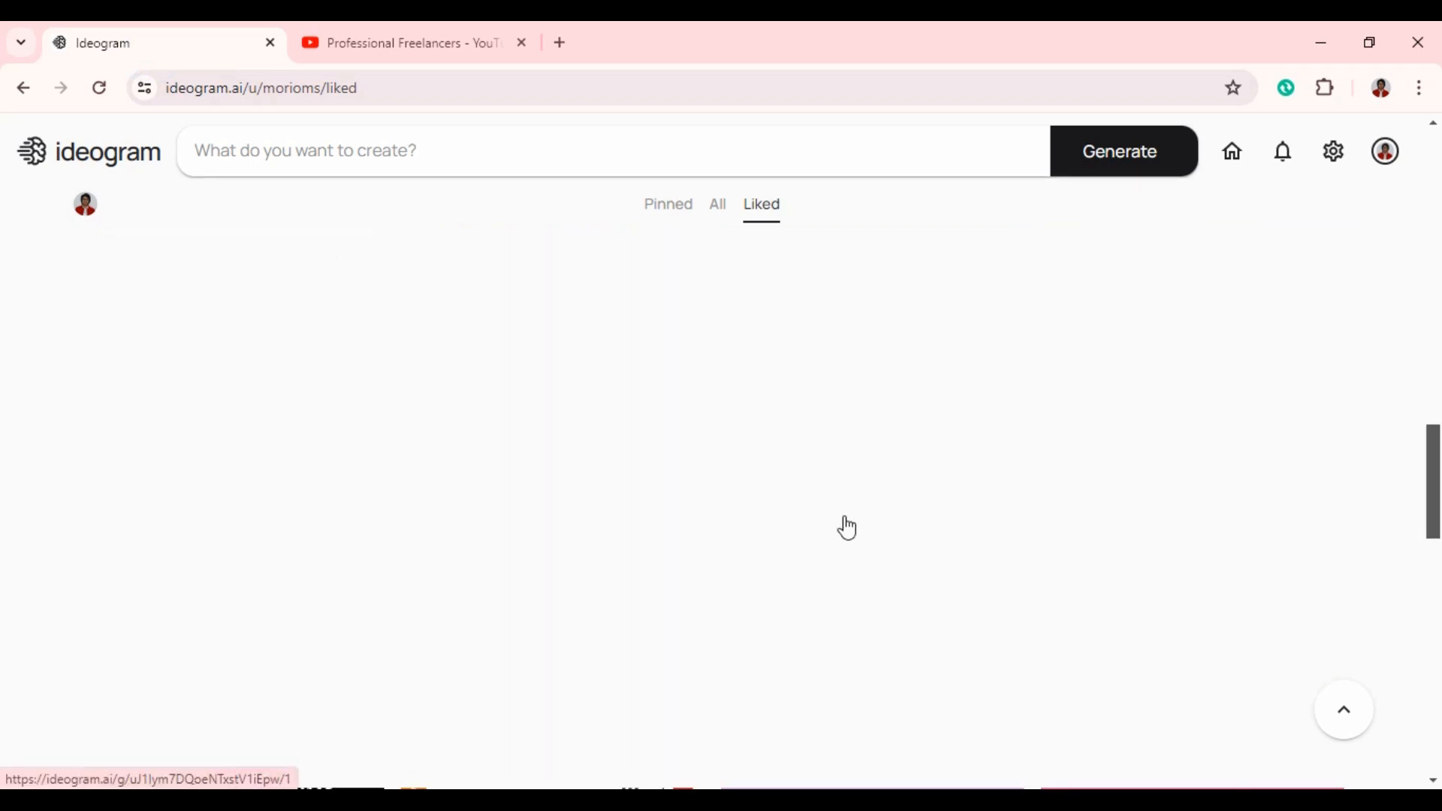
pyautogui.scroll(-5, 815, 436)
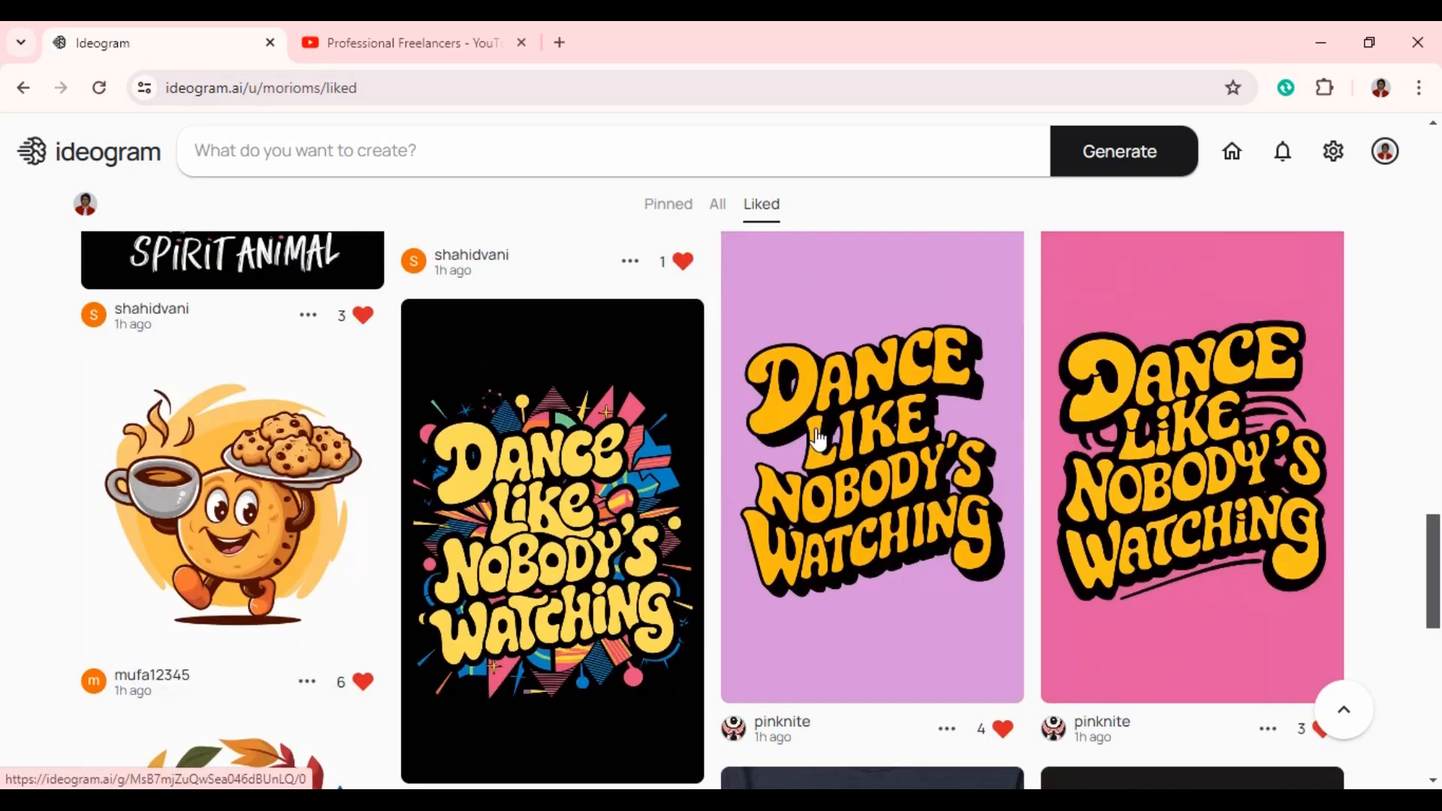
pyautogui.scroll(-4, 819, 439)
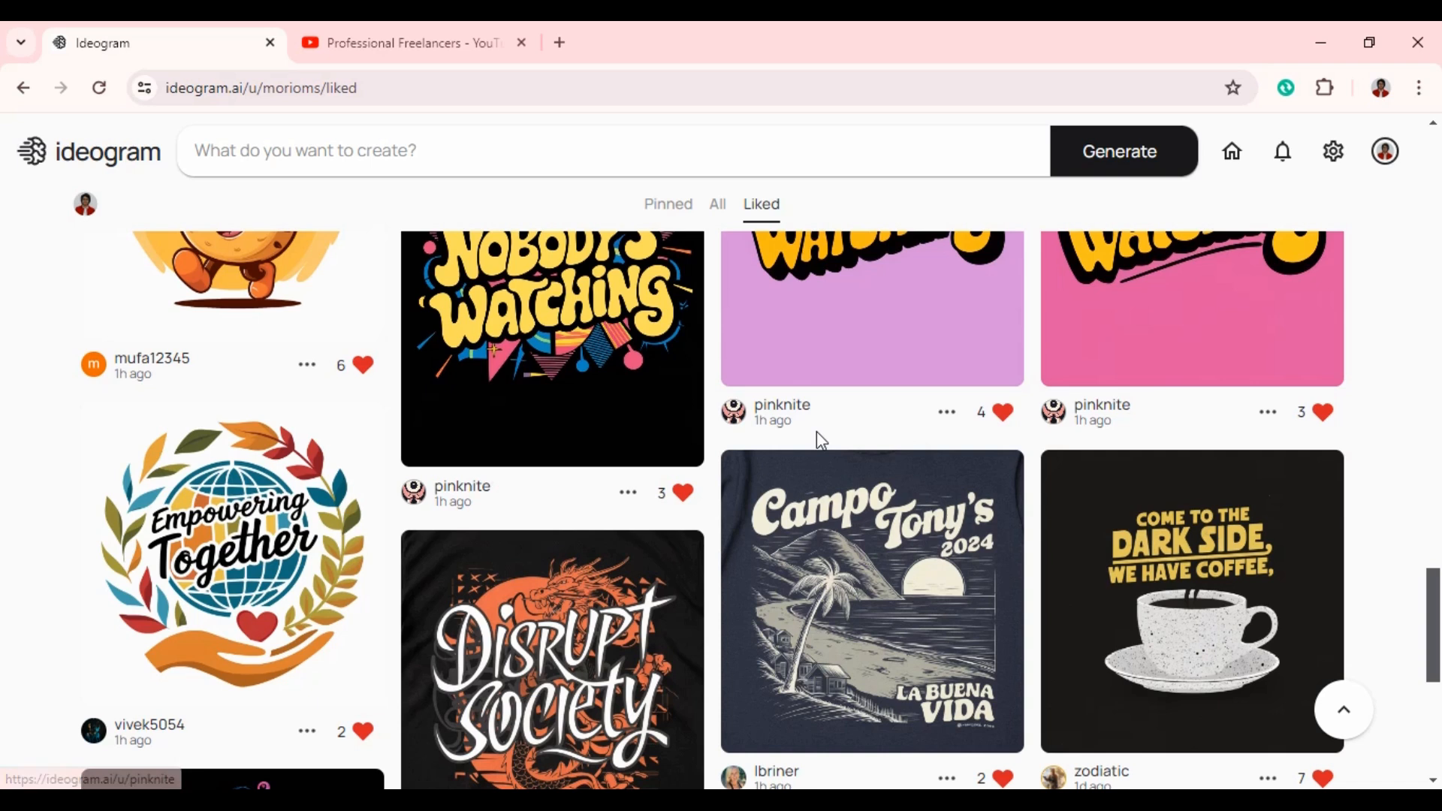
pyautogui.scroll(-3, 841, 526)
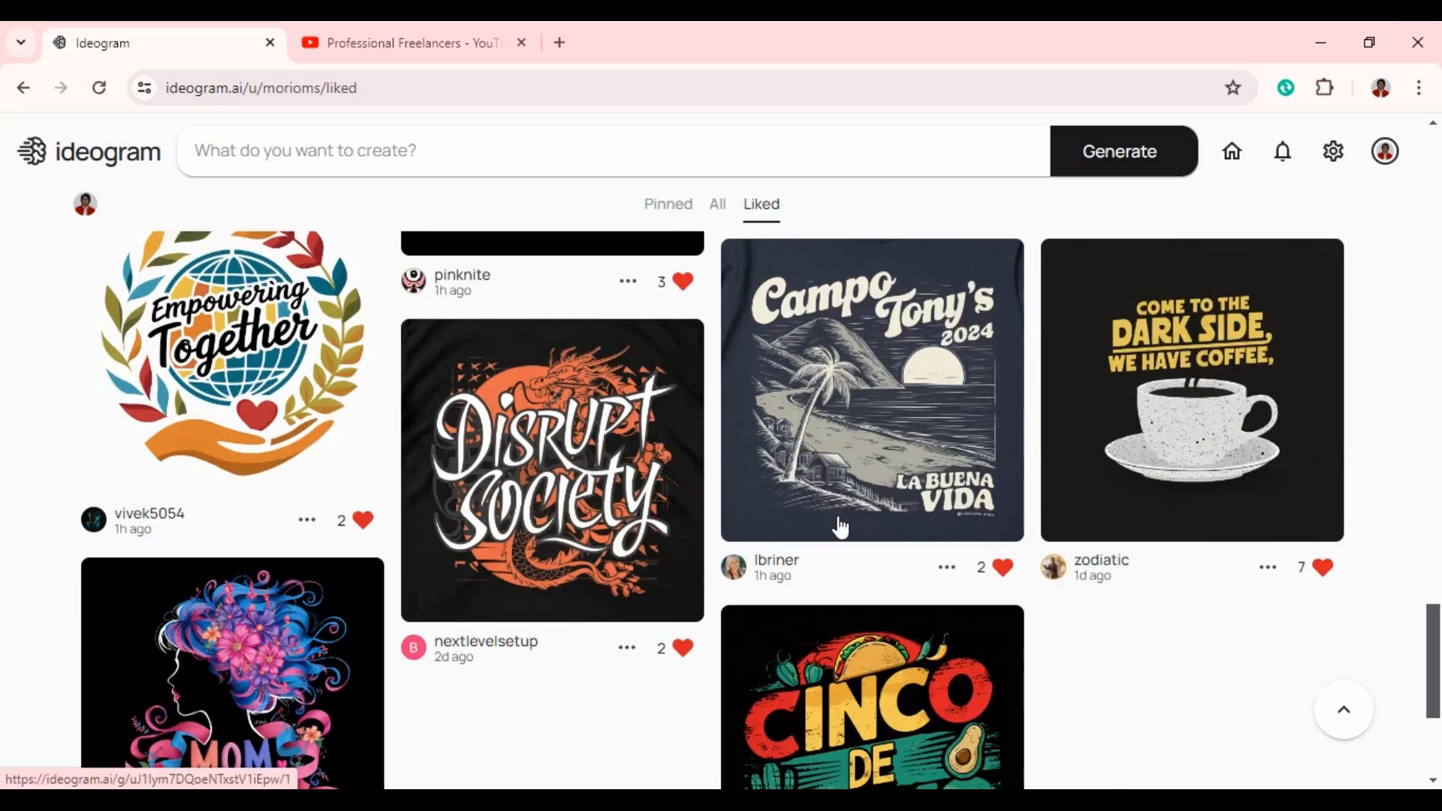
pyautogui.scroll(-3, 834, 530)
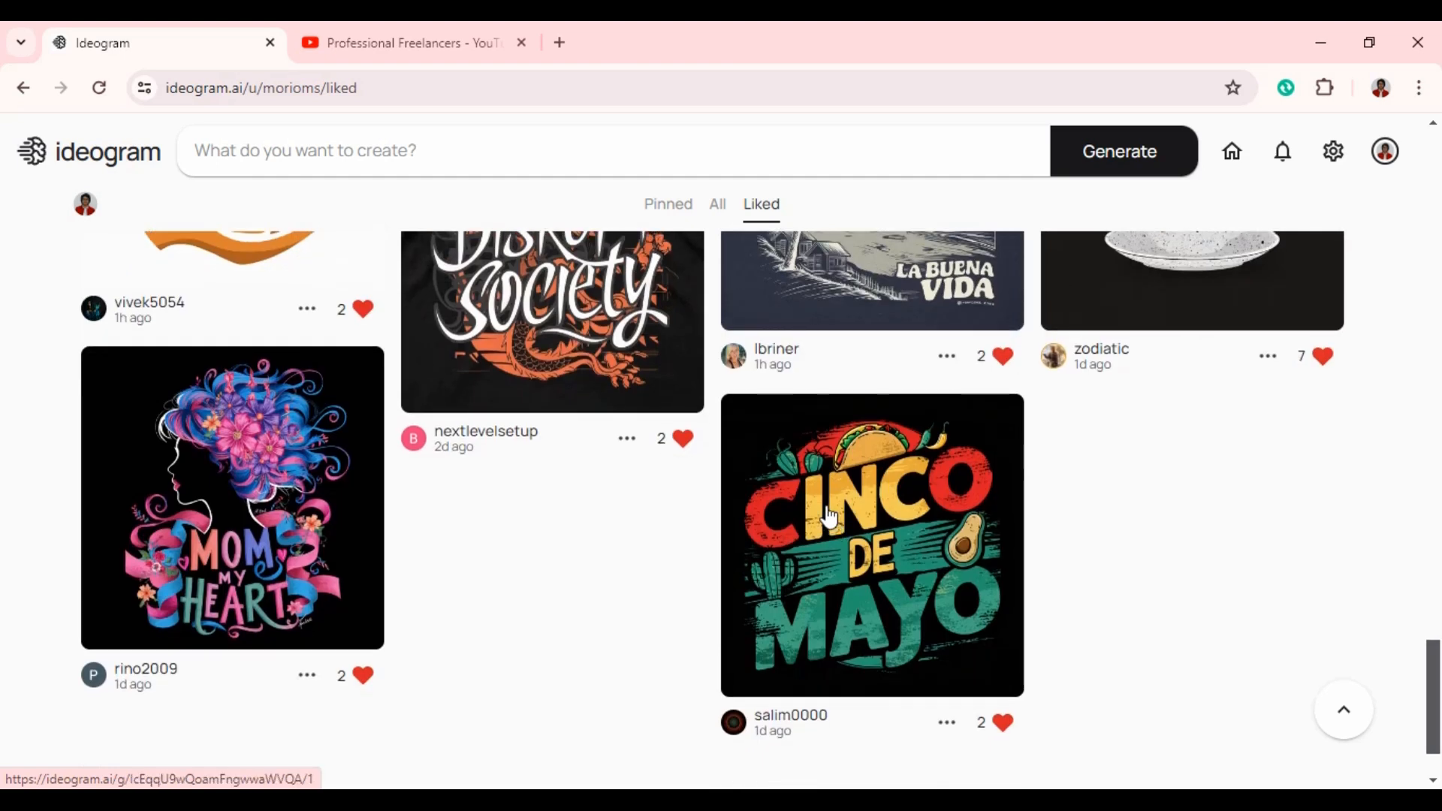
pyautogui.scroll(8, 831, 520)
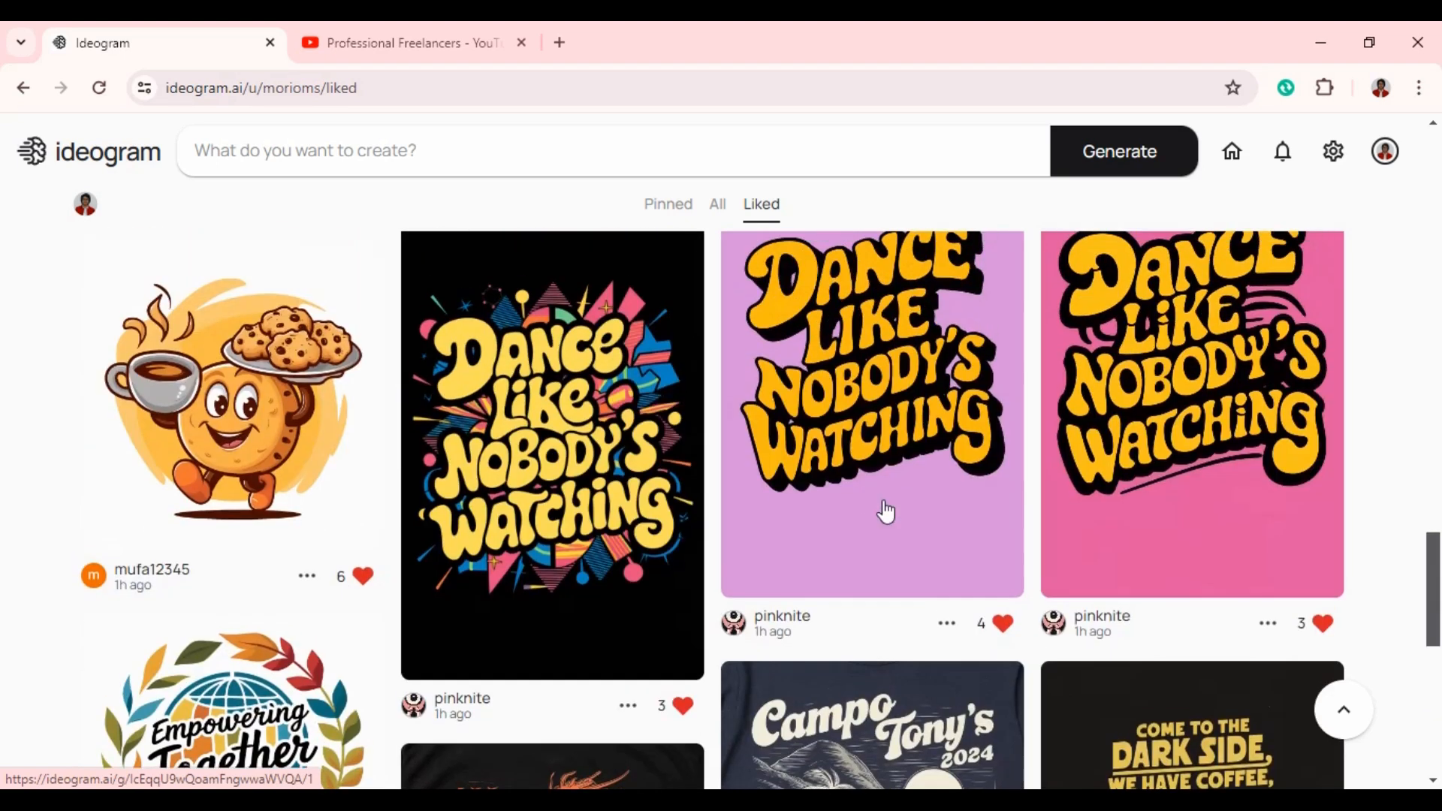
pyautogui.scroll(6, 885, 511)
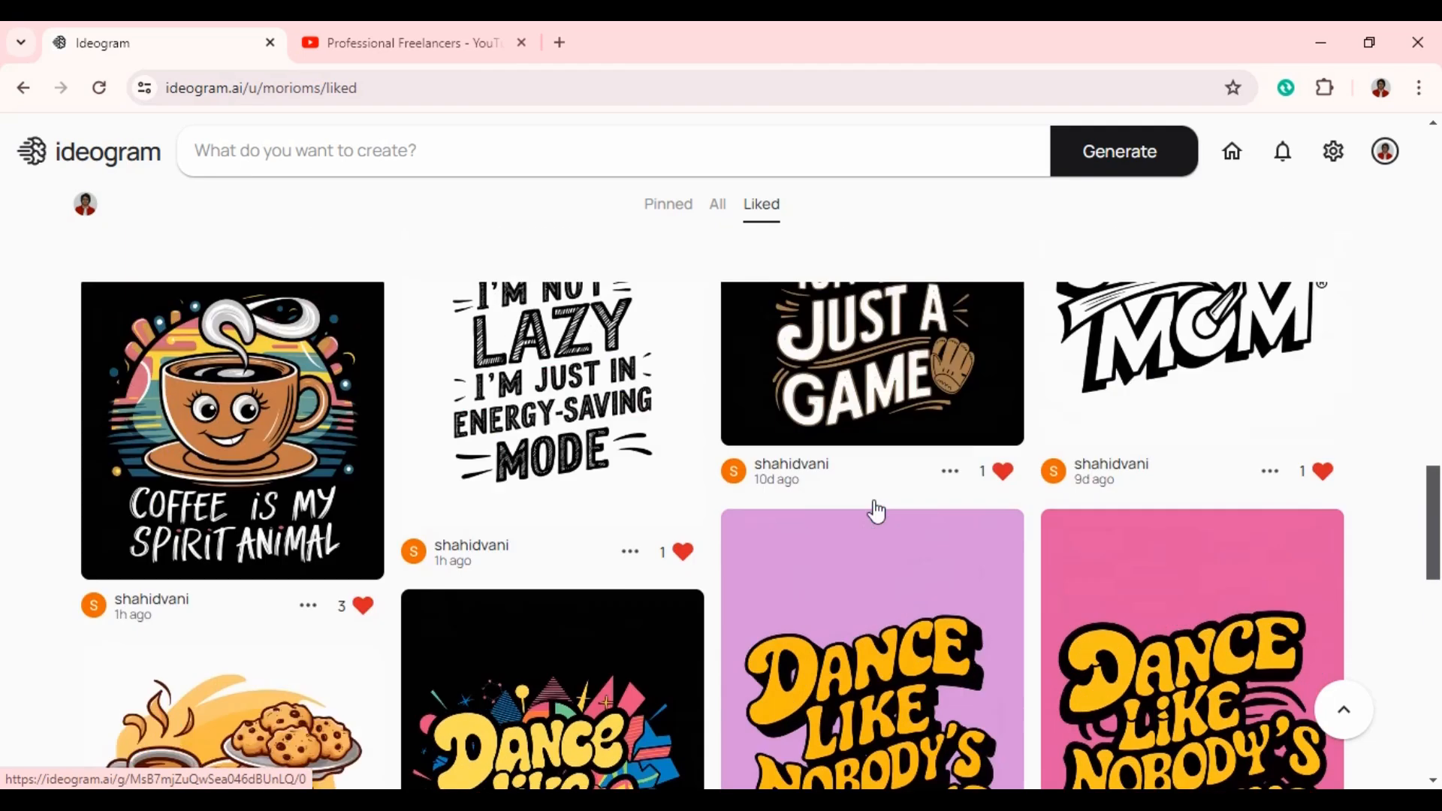
pyautogui.scroll(3, 874, 509)
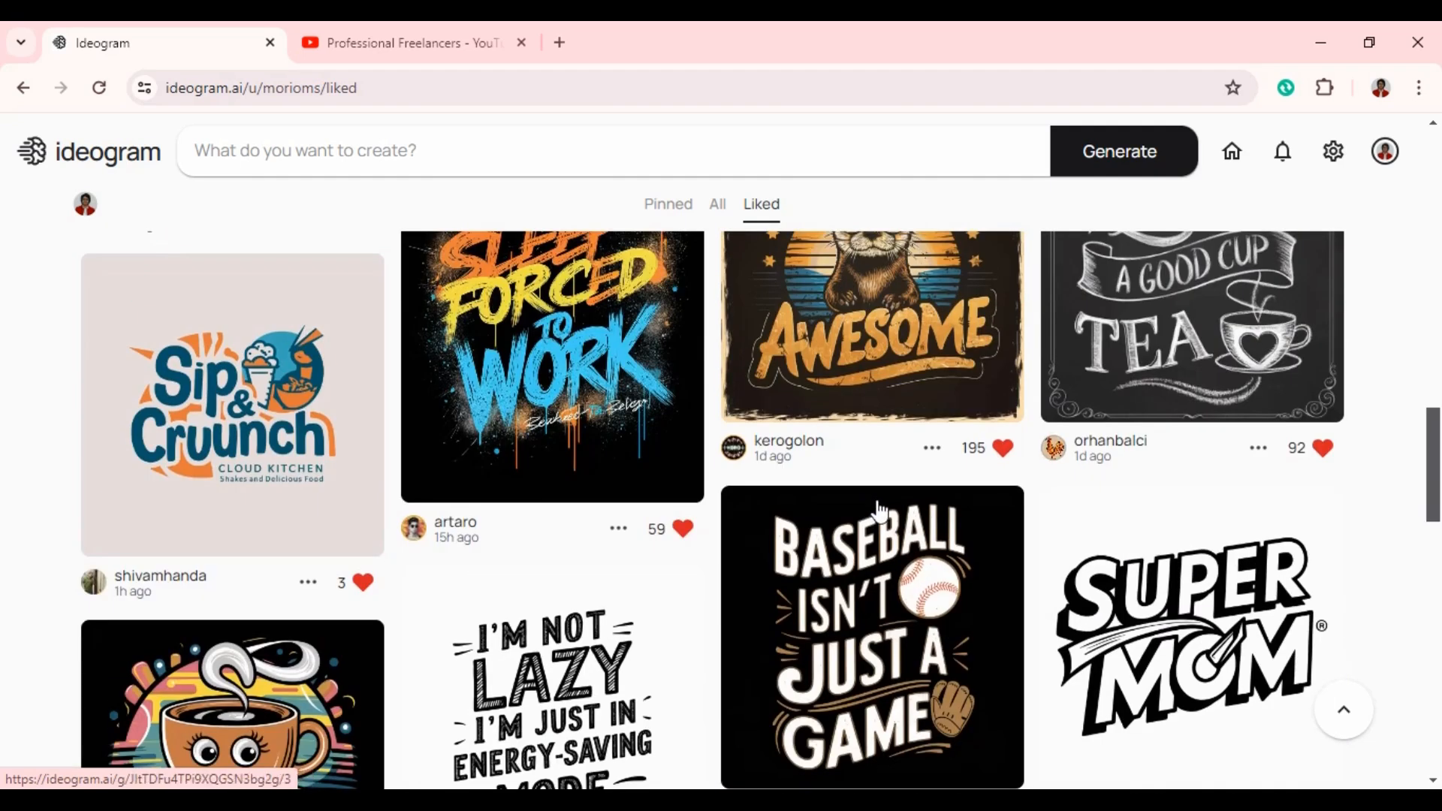
pyautogui.scroll(4, 880, 513)
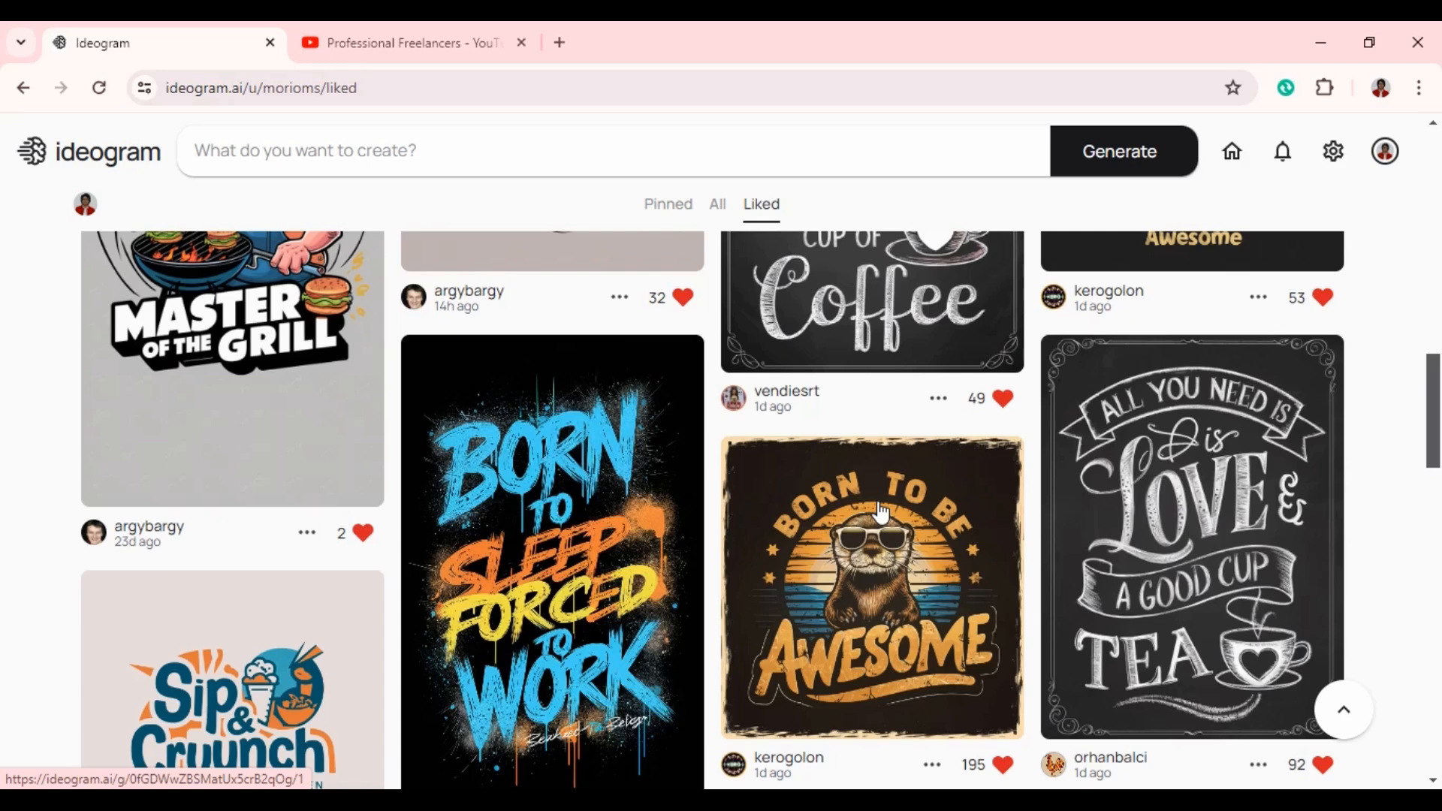
pyautogui.scroll(5, 881, 513)
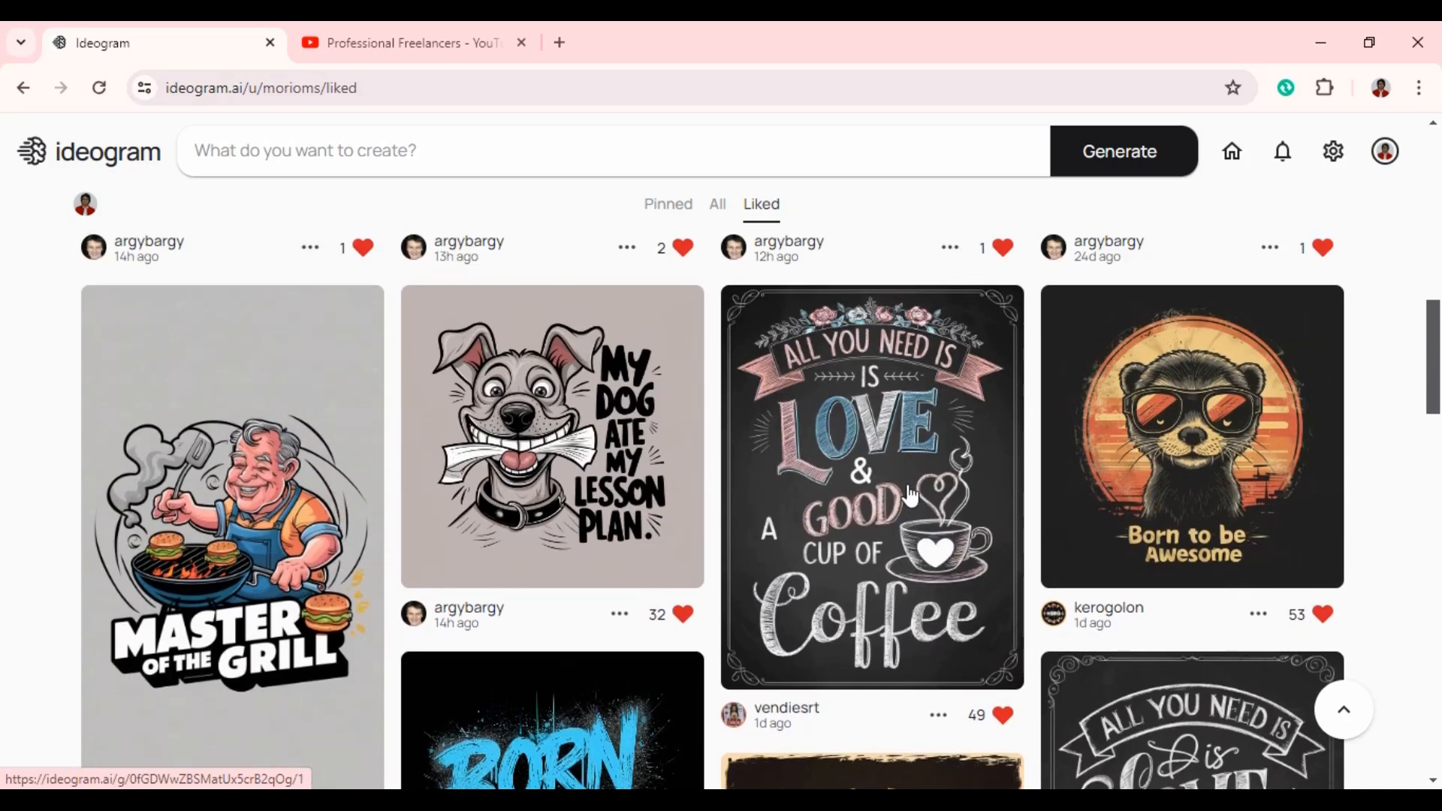
pyautogui.scroll(7, 870, 539)
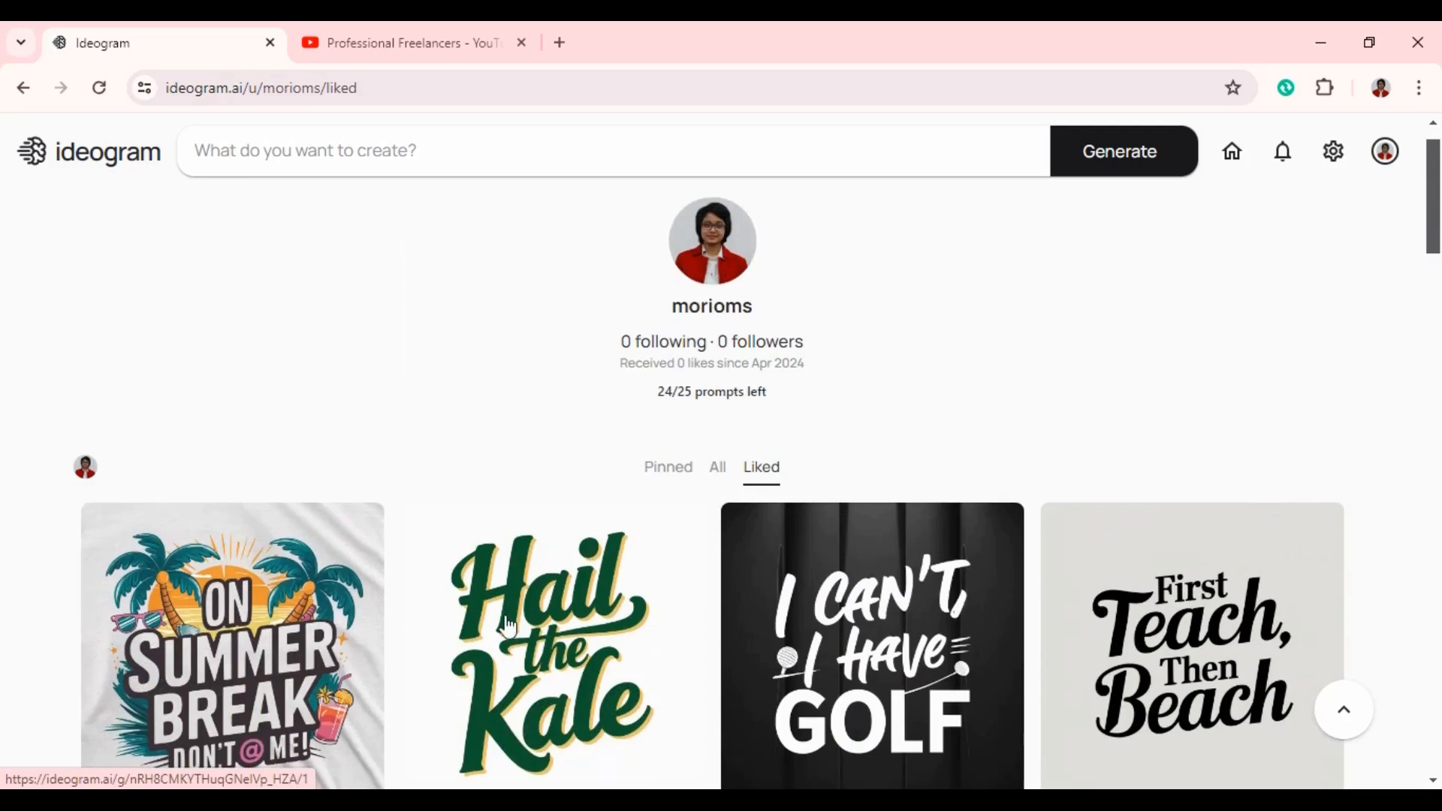
# Open the liked "On Summer Break Don't @ Me!" T-shirt design and generate a remix of it with its filled-in prompt.
pyautogui.scroll(-3, 926, 576)
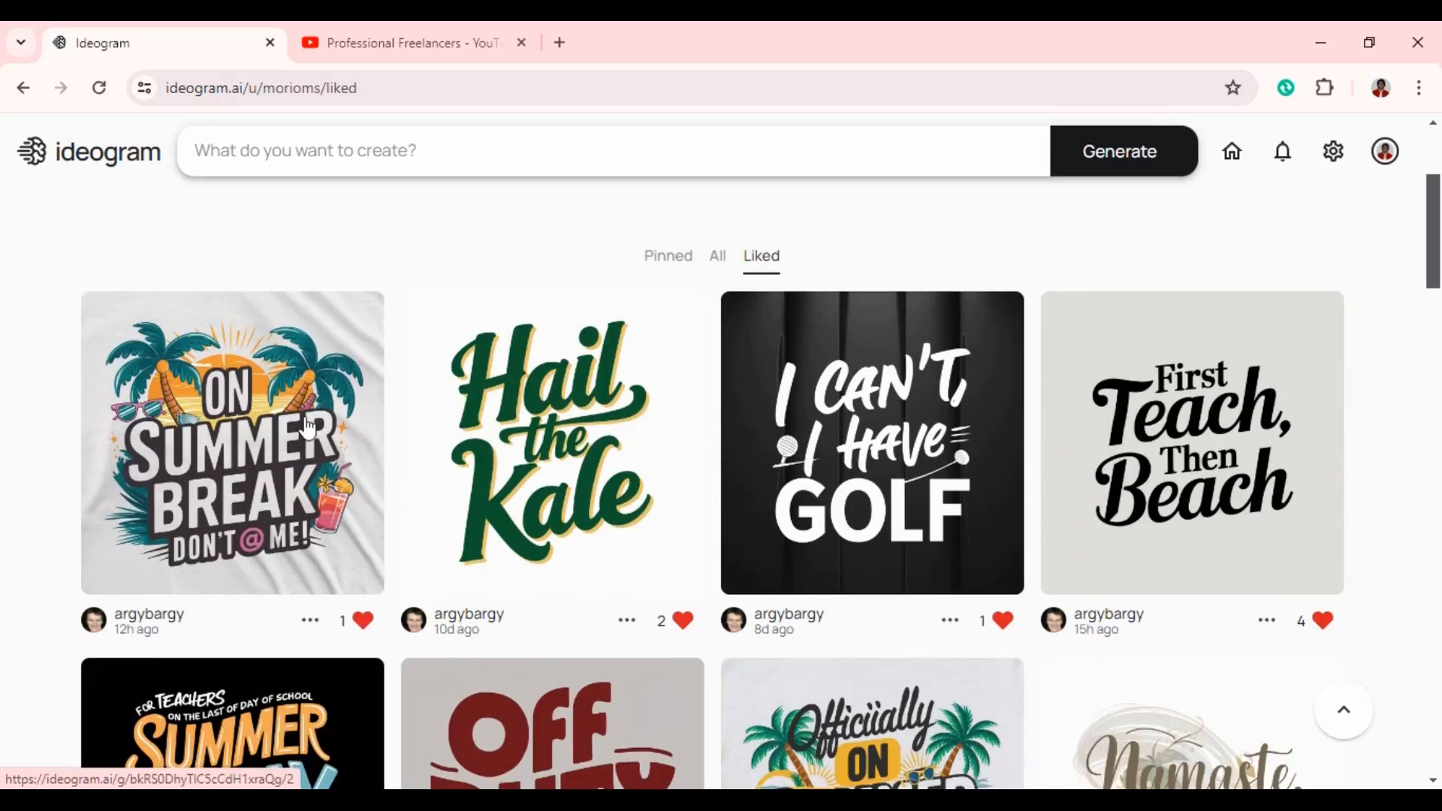
pyautogui.click(250, 426)
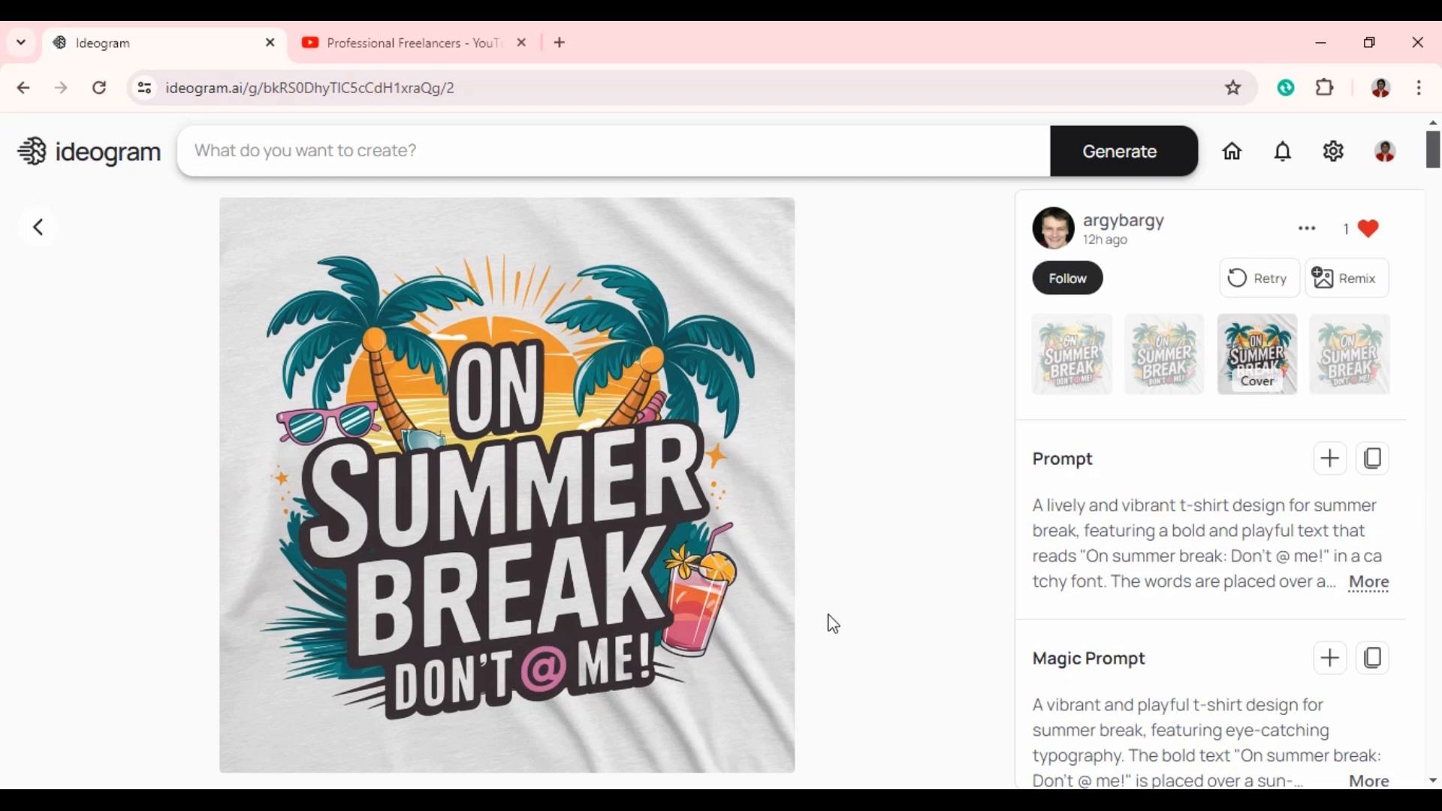
pyautogui.scroll(-3, 760, 583)
pyautogui.scroll(3, 760, 583)
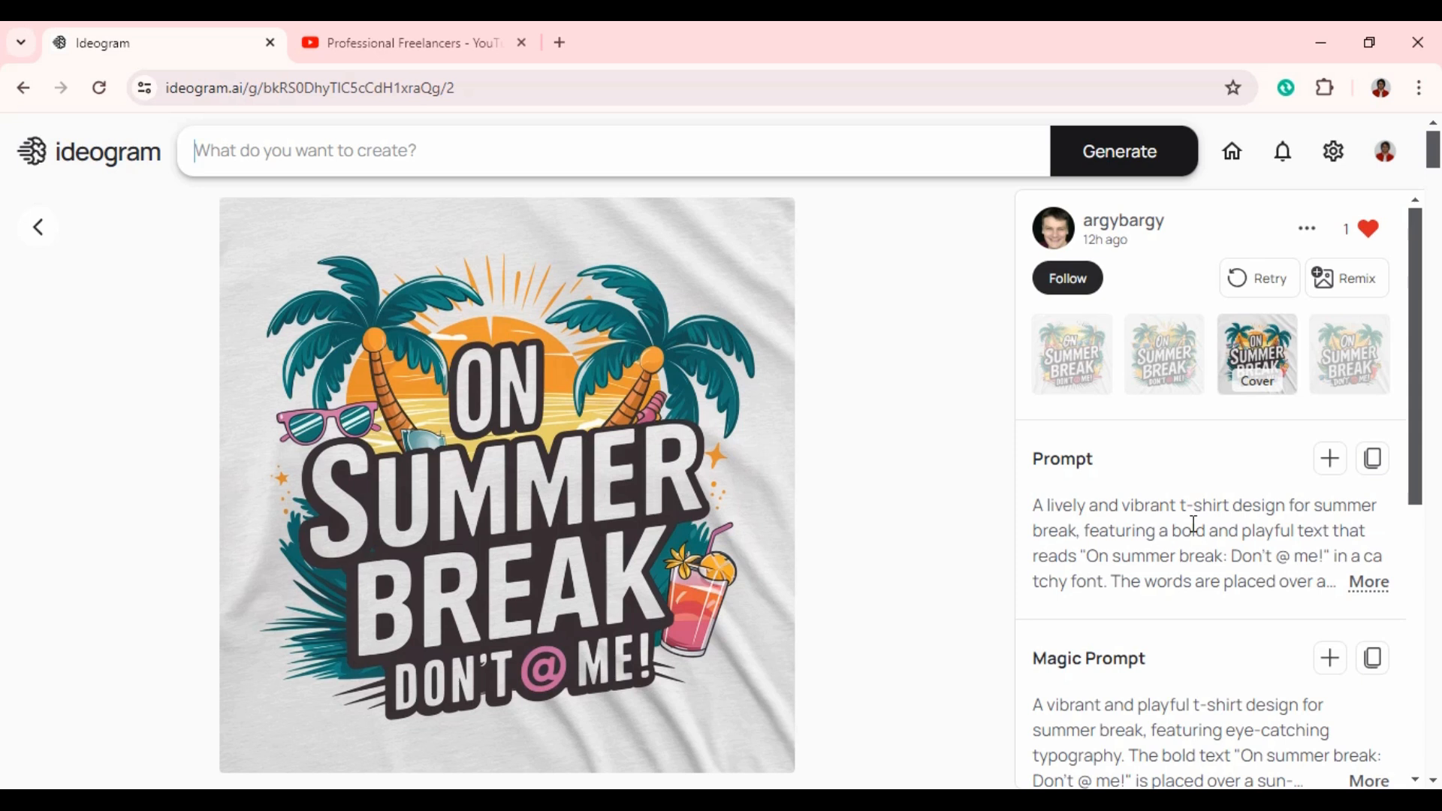
pyautogui.click(1329, 288)
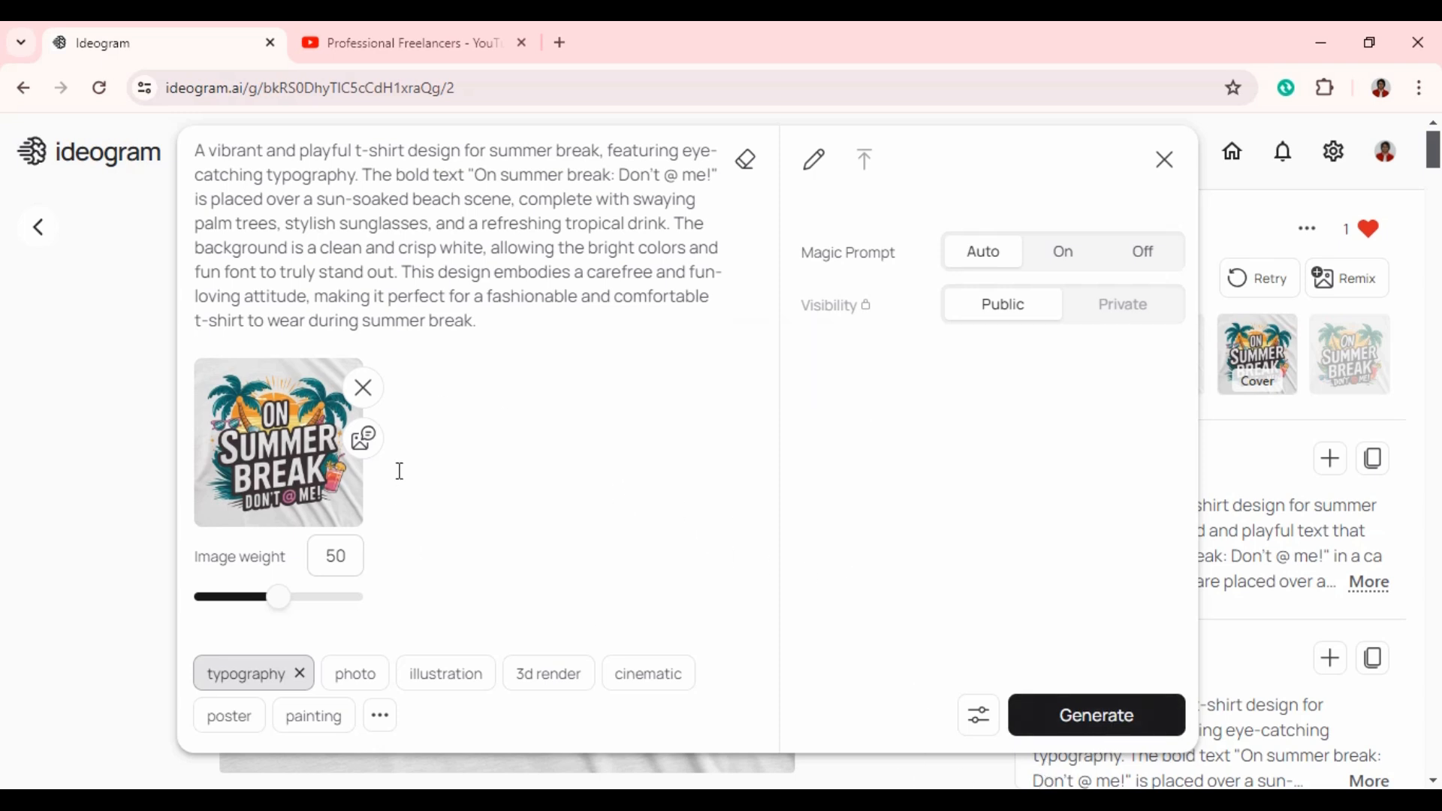
pyautogui.click(1040, 721)
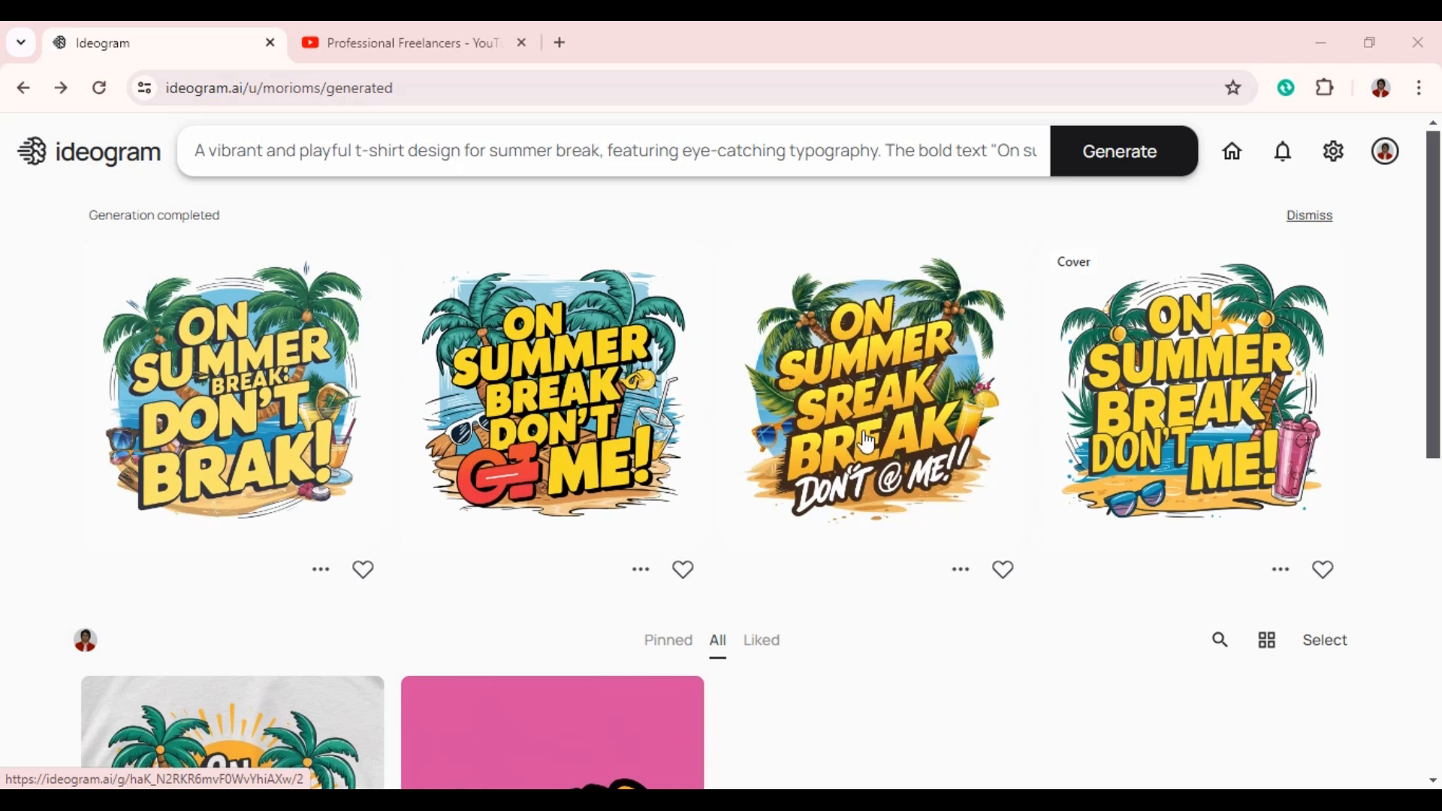
# Open the third generated summer break design, the one with white "Don't @ Me!!" lettering, and download it.
pyautogui.click(900, 397)
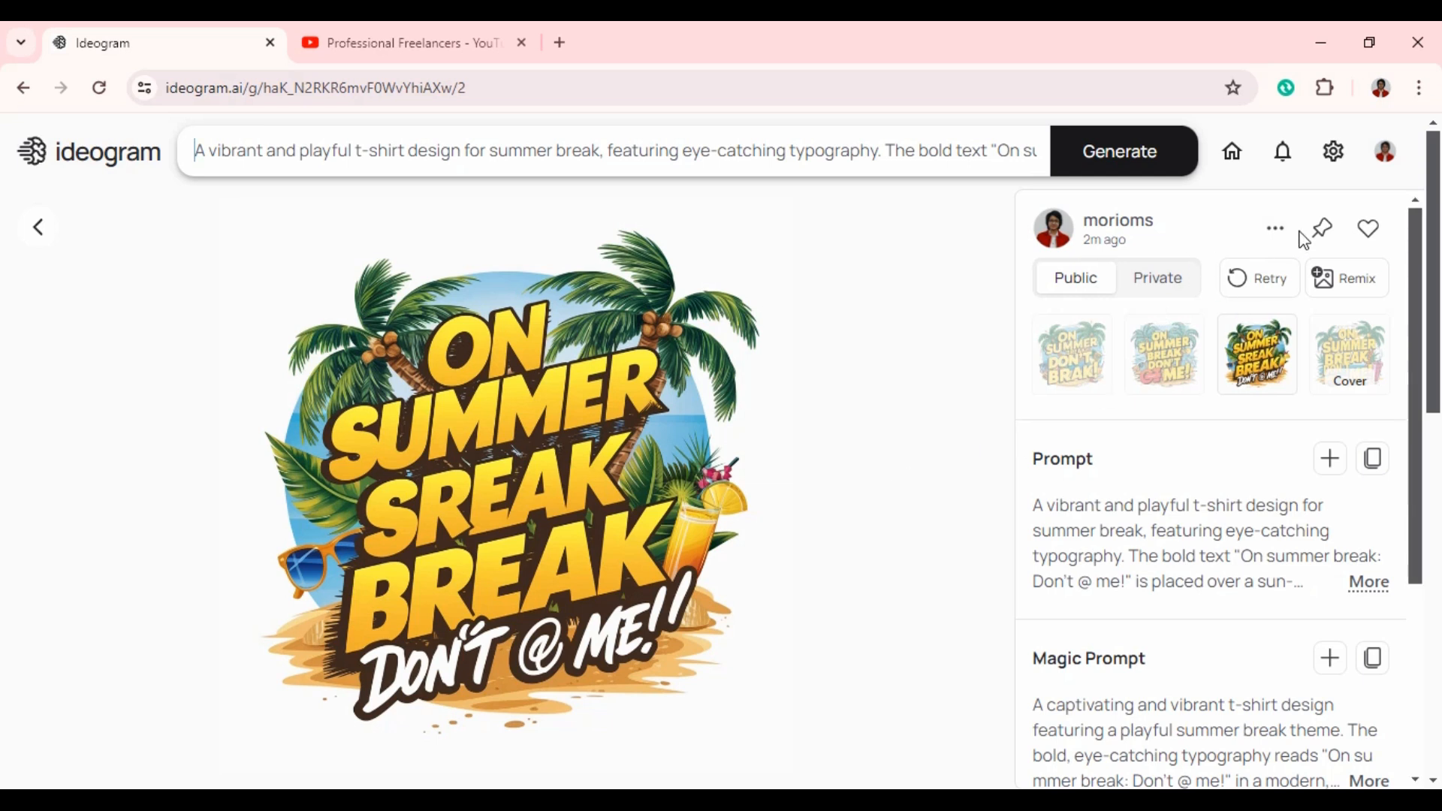
pyautogui.click(1276, 229)
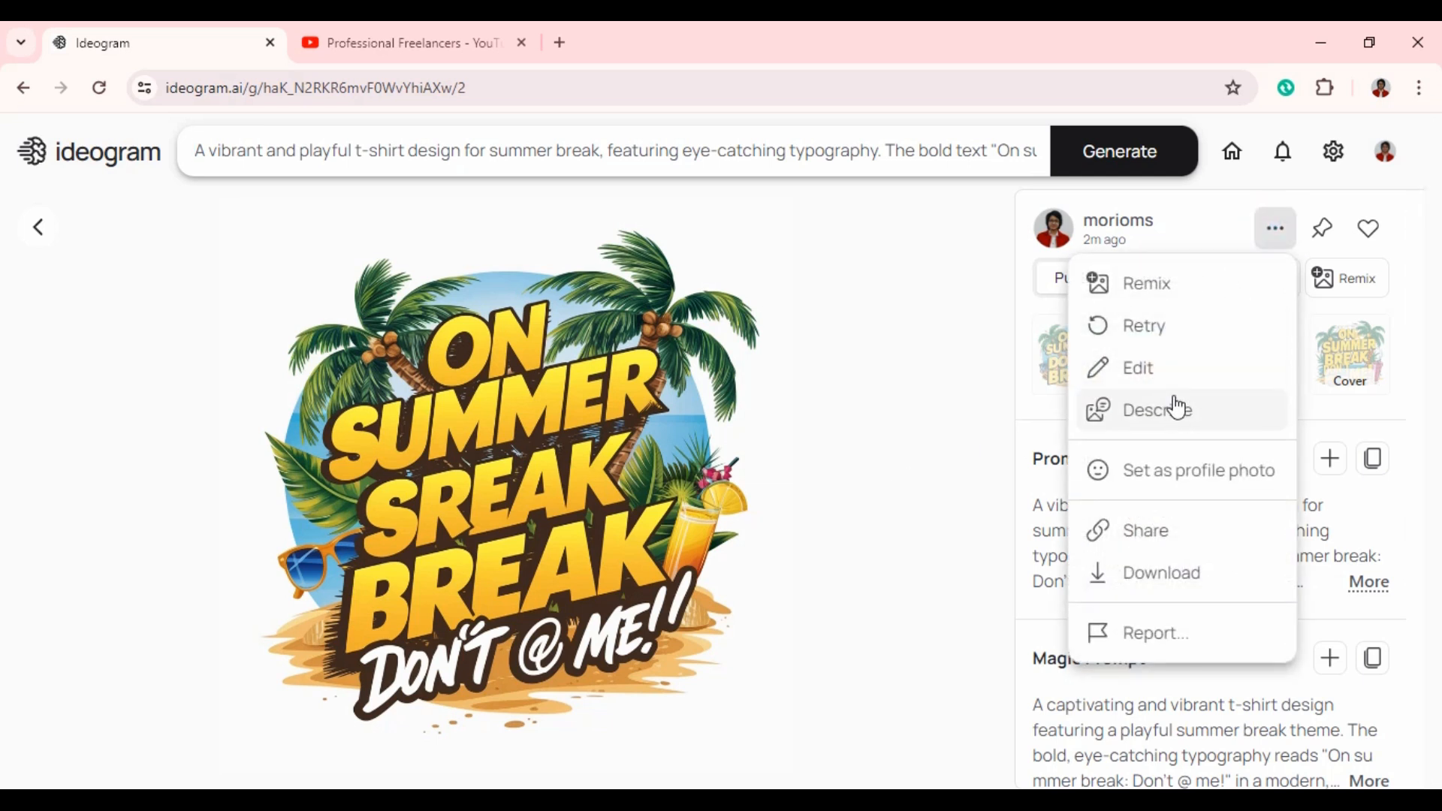
pyautogui.click(1149, 578)
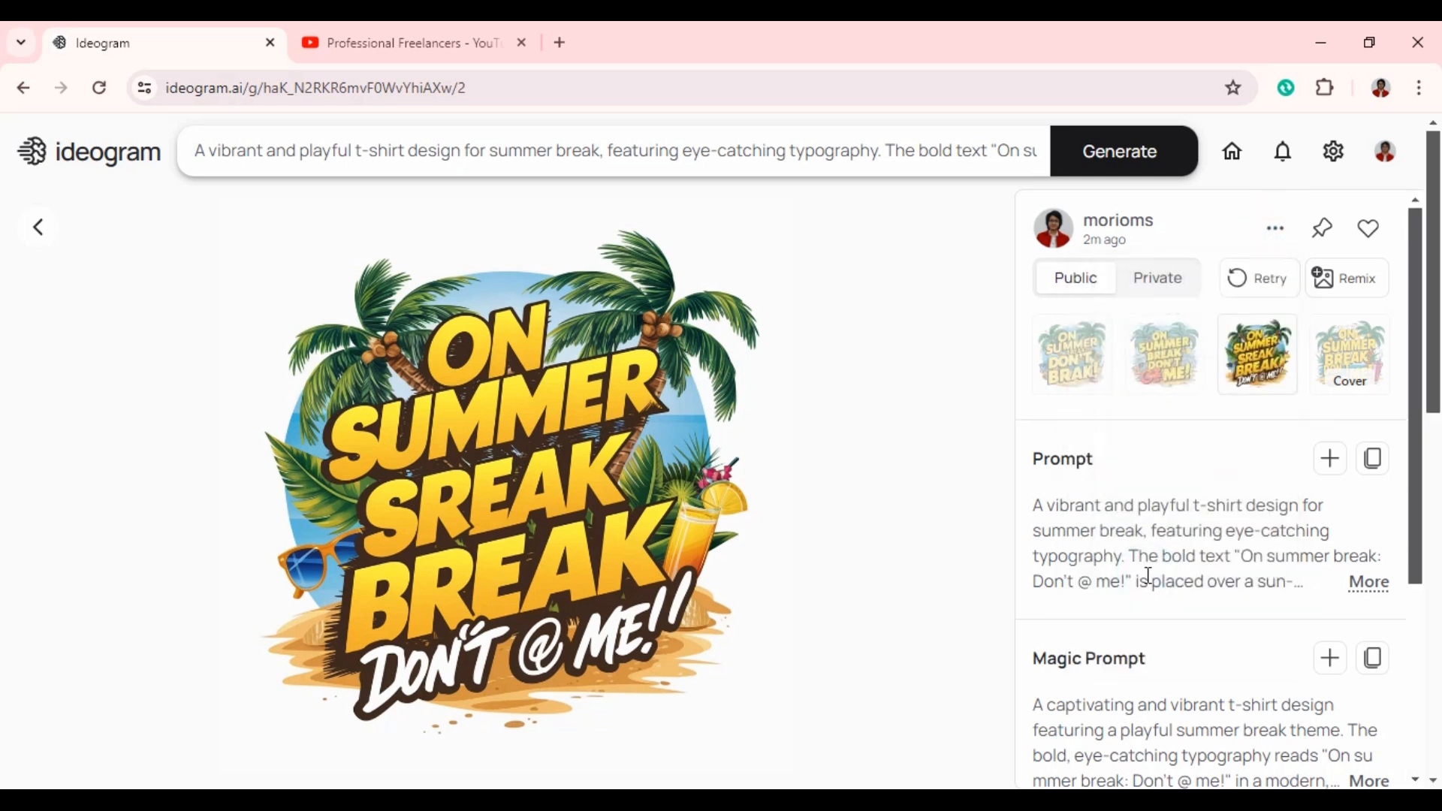
pyautogui.scroll(-4, 790, 413)
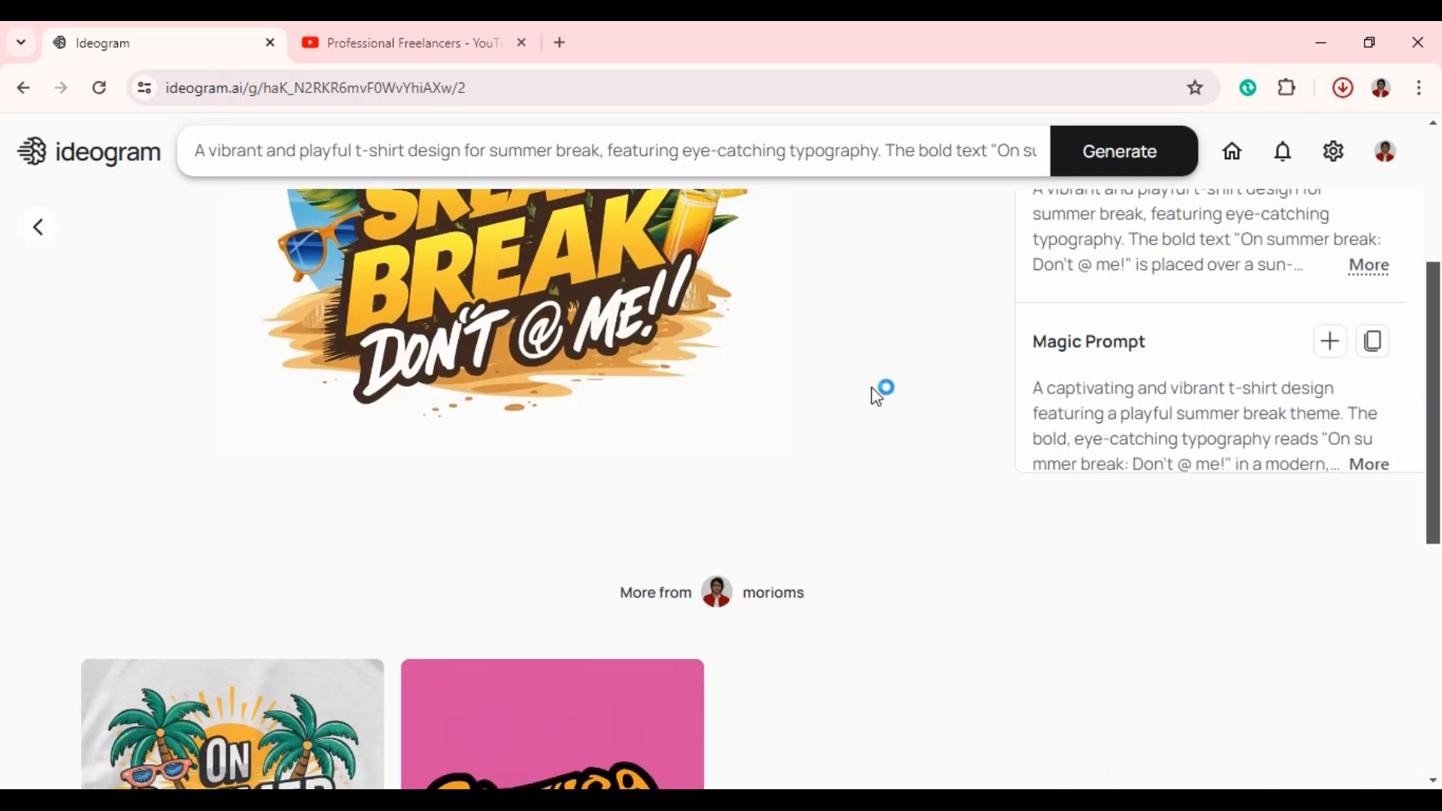
pyautogui.scroll(4, 879, 390)
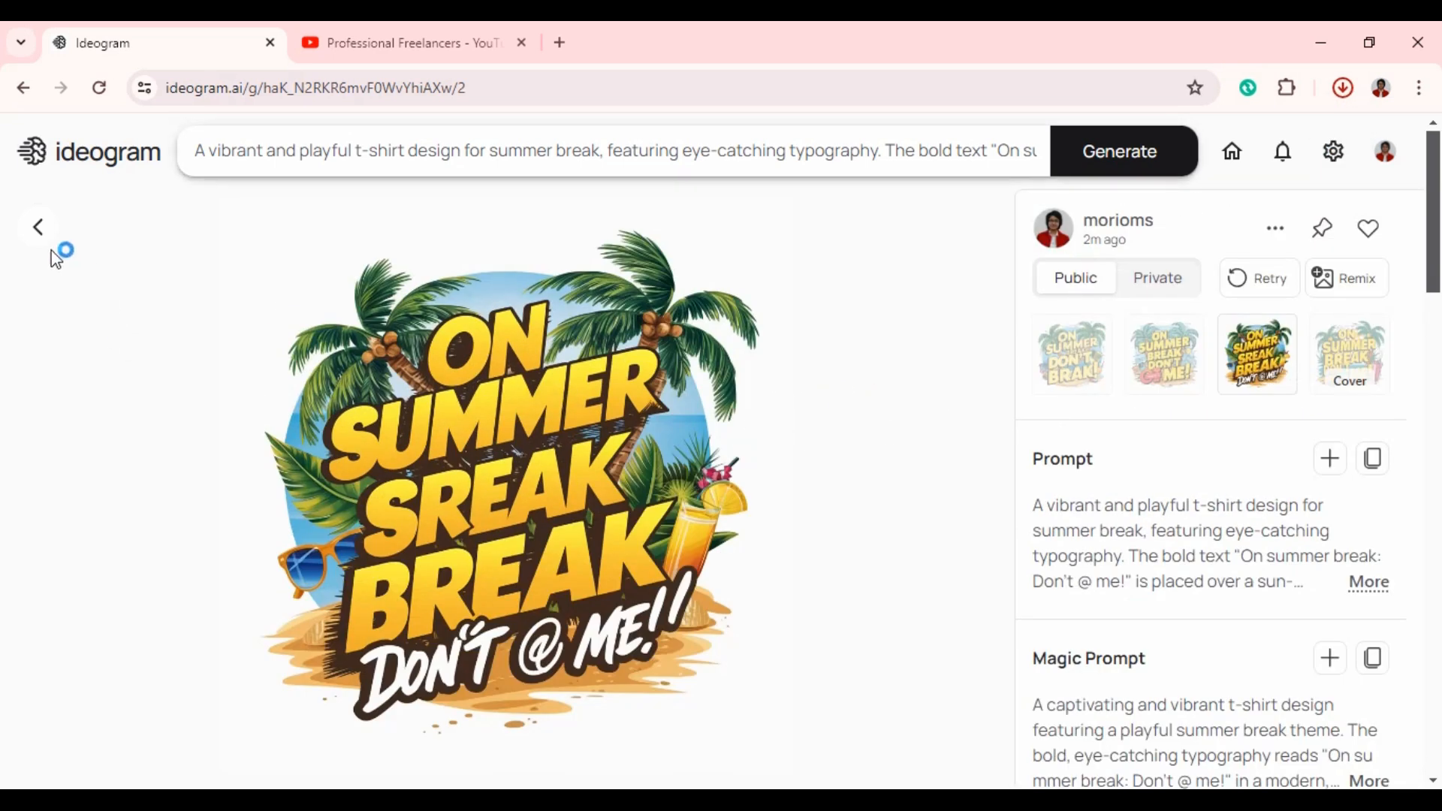
# Return to the generated images, open the grey-fabric "On Summer Break" design, and generate a remix of it.
pyautogui.click(39, 229)
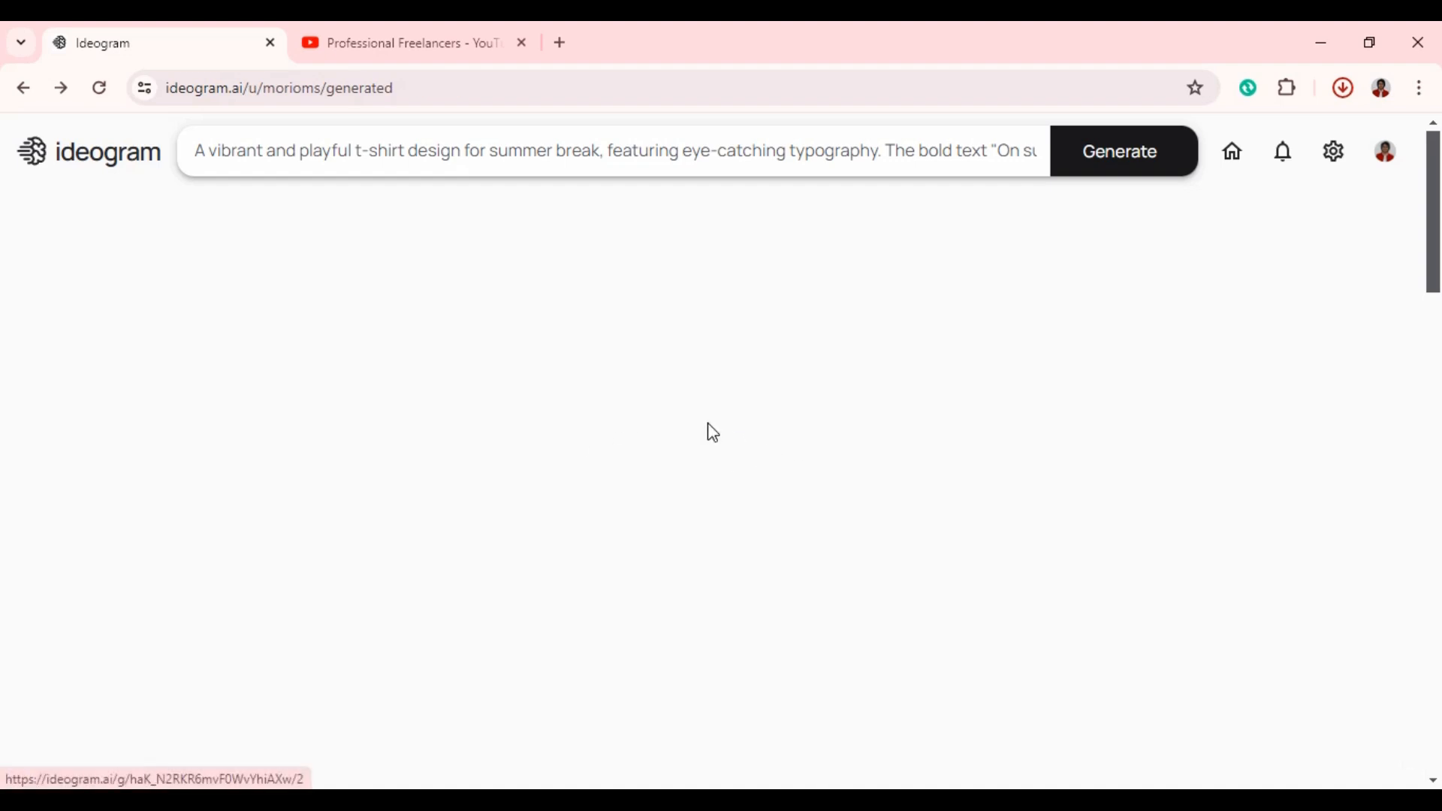
pyautogui.scroll(-3, 526, 519)
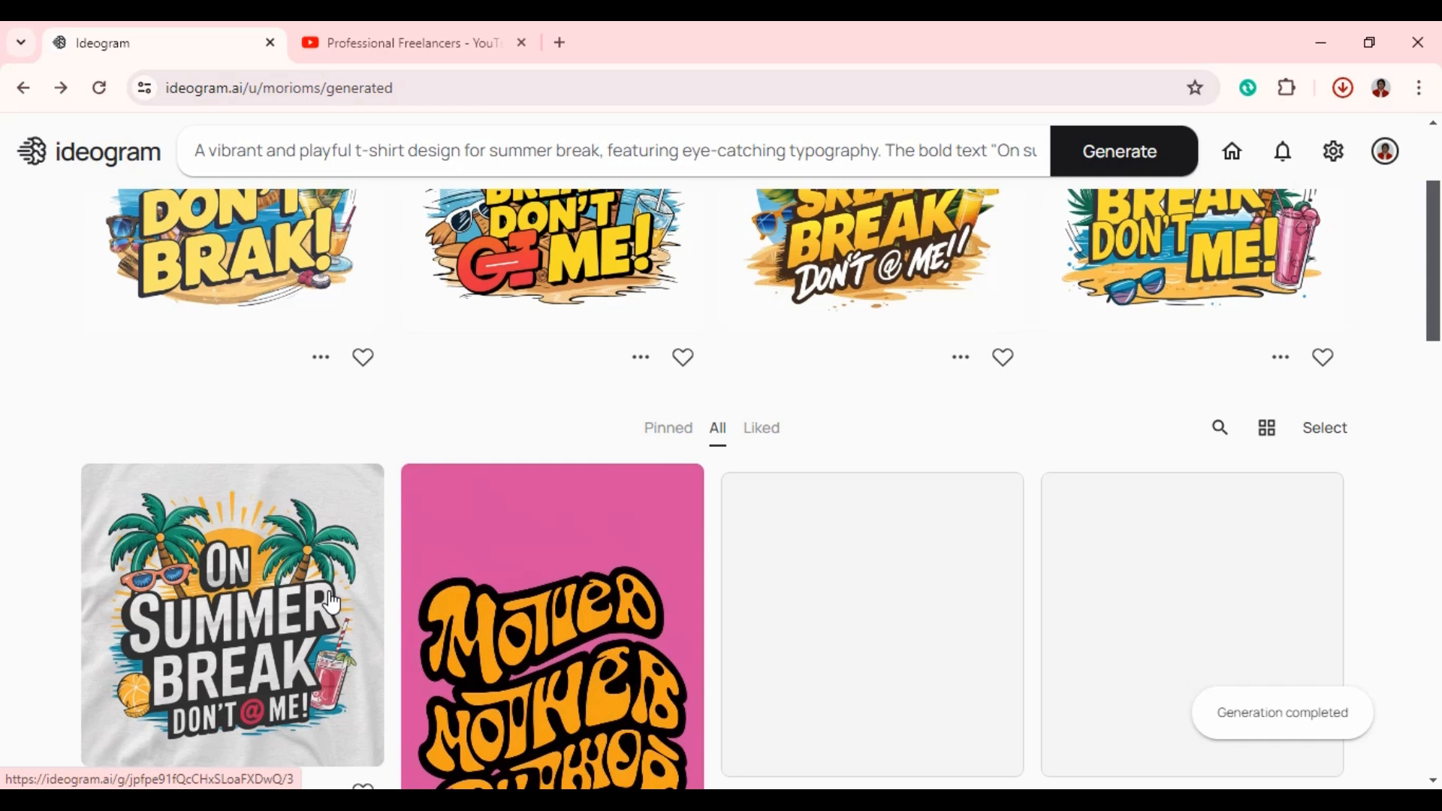
pyautogui.click(314, 552)
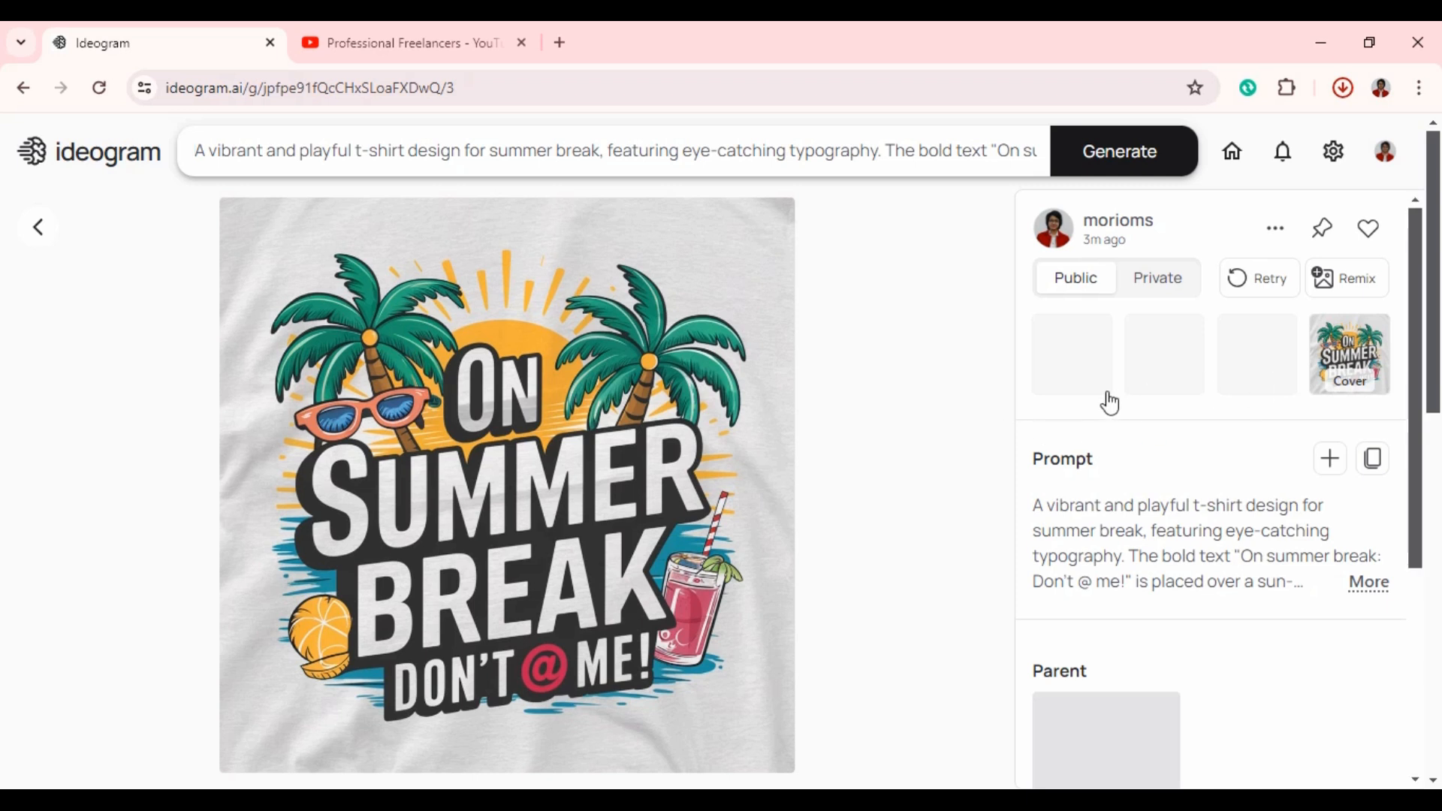
pyautogui.click(1354, 296)
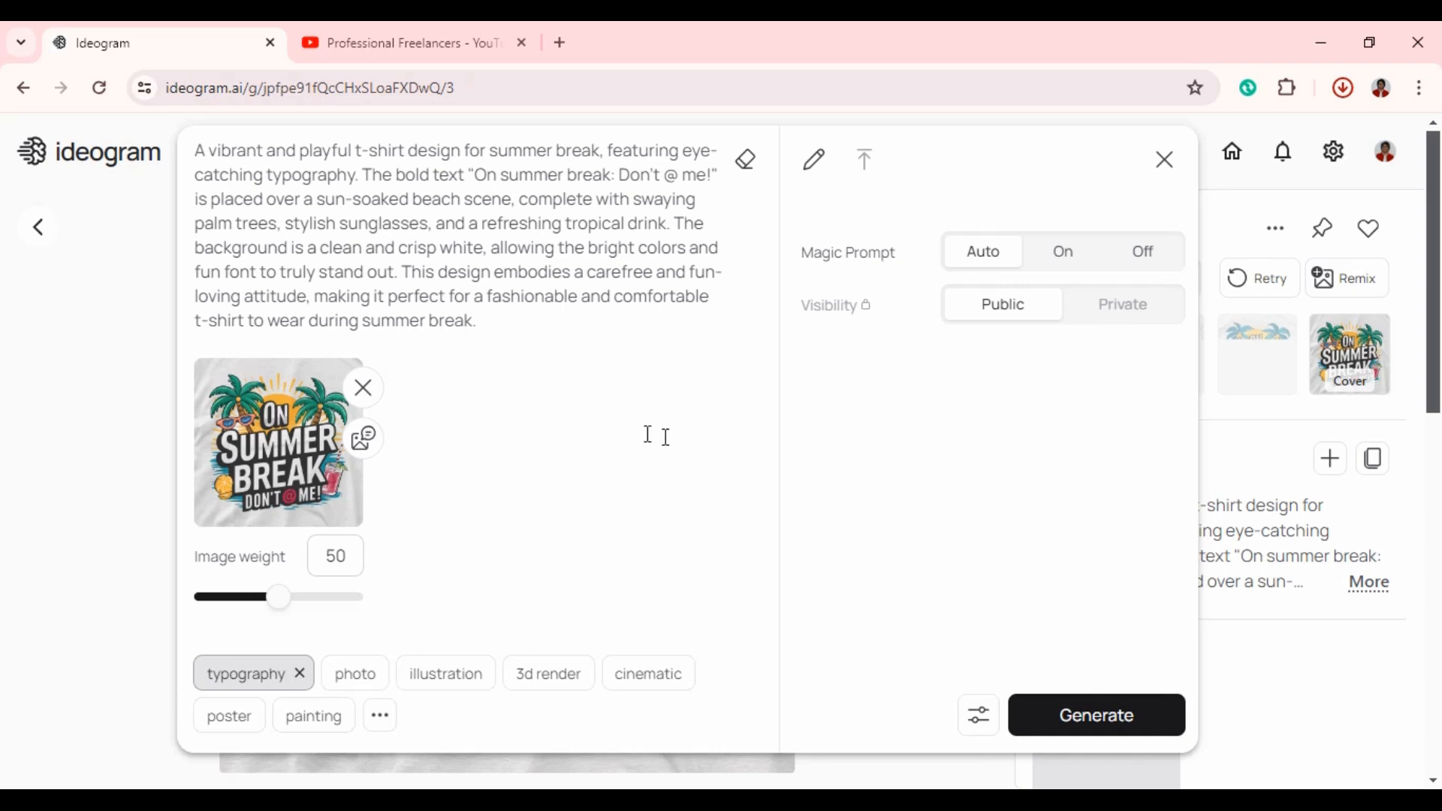
pyautogui.click(1152, 727)
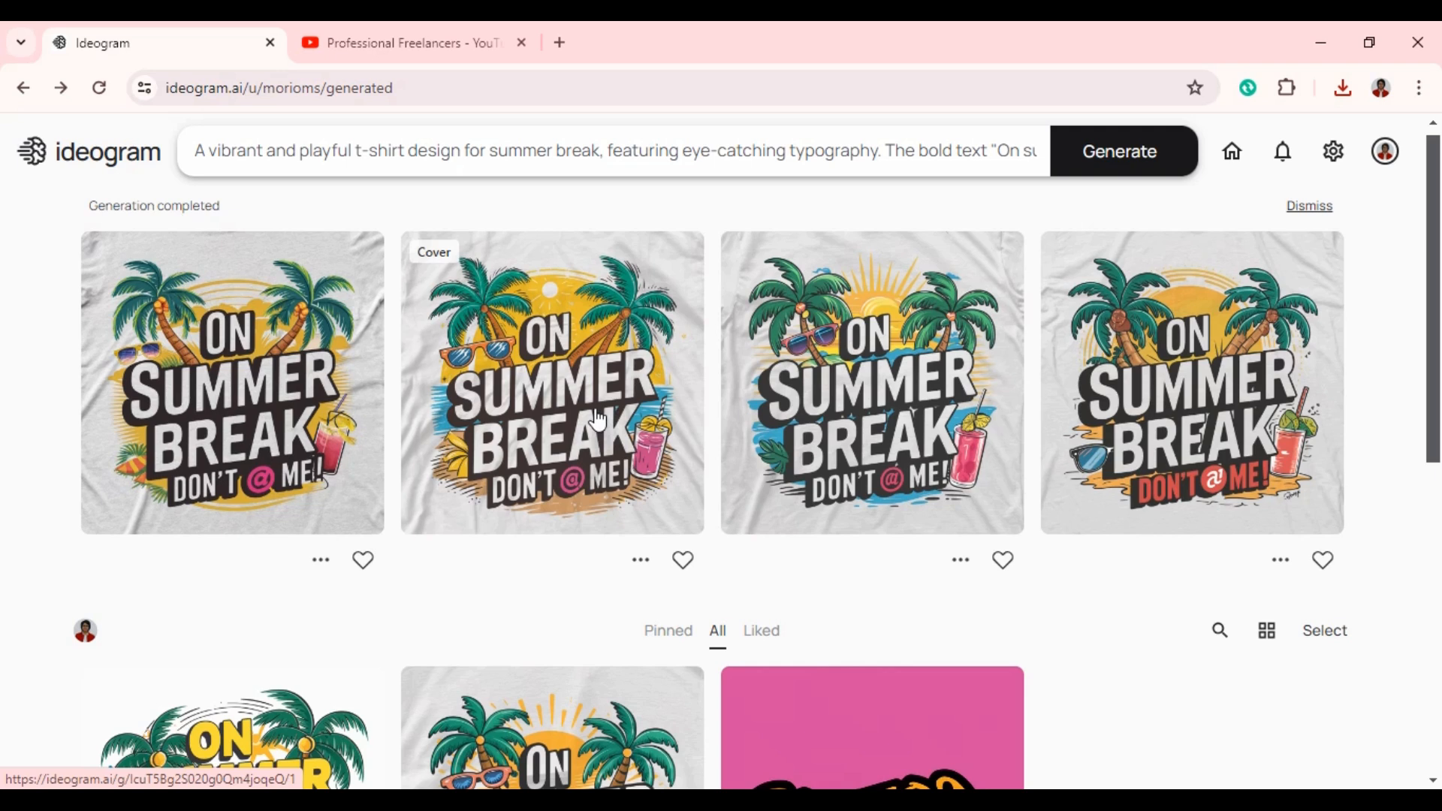
# View the second new remix result up close, return to the results, and download the first one.
pyautogui.click(544, 378)
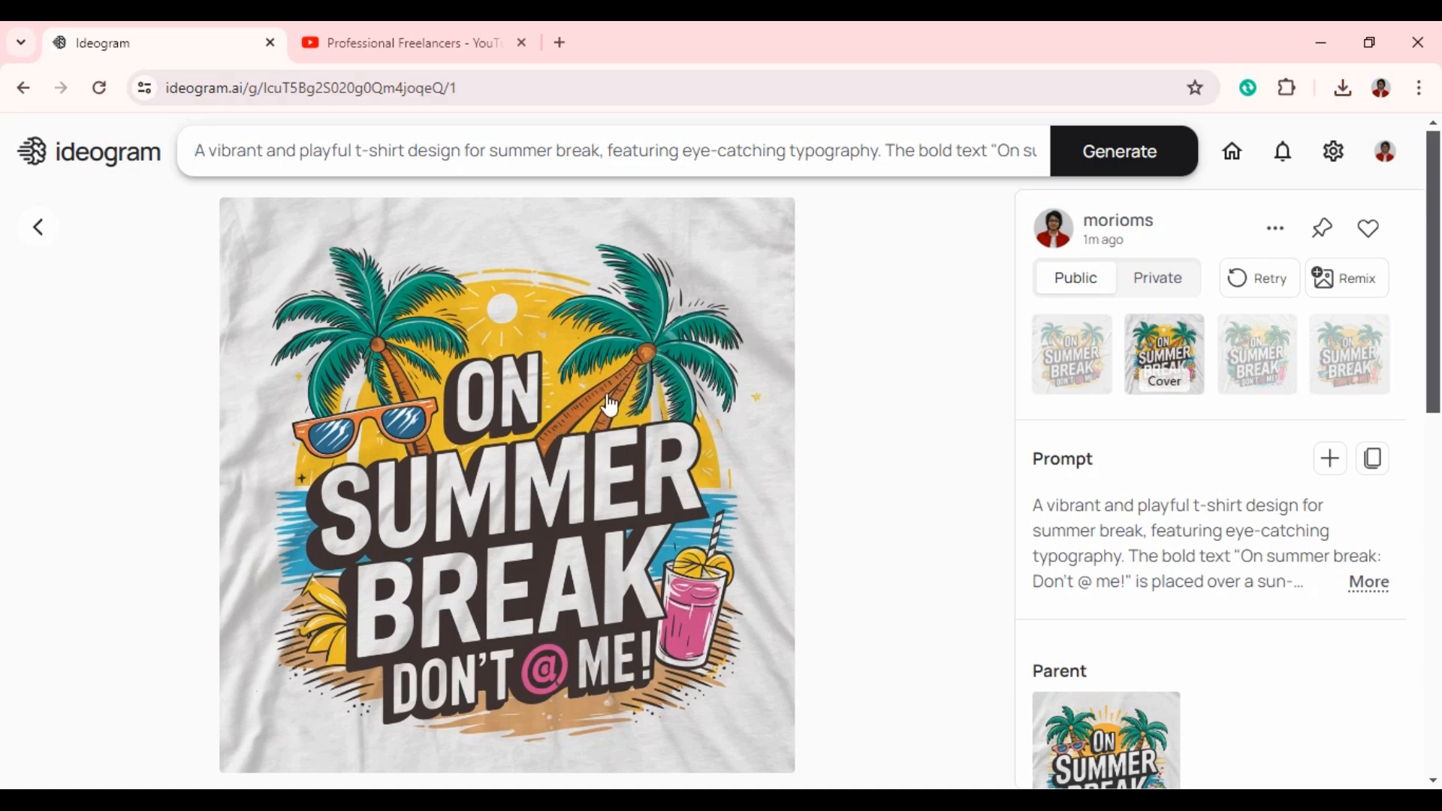
pyautogui.click(41, 225)
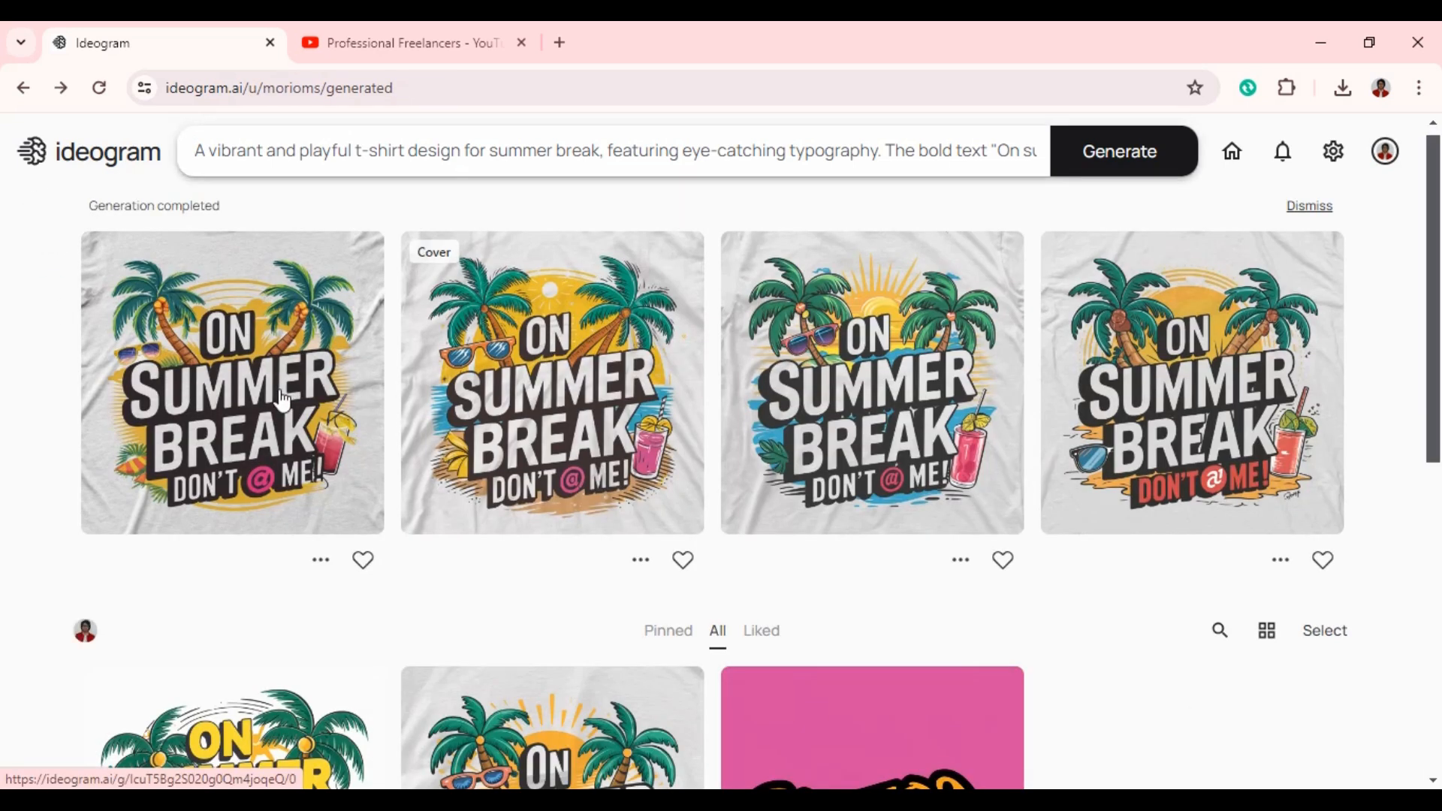
pyautogui.click(279, 391)
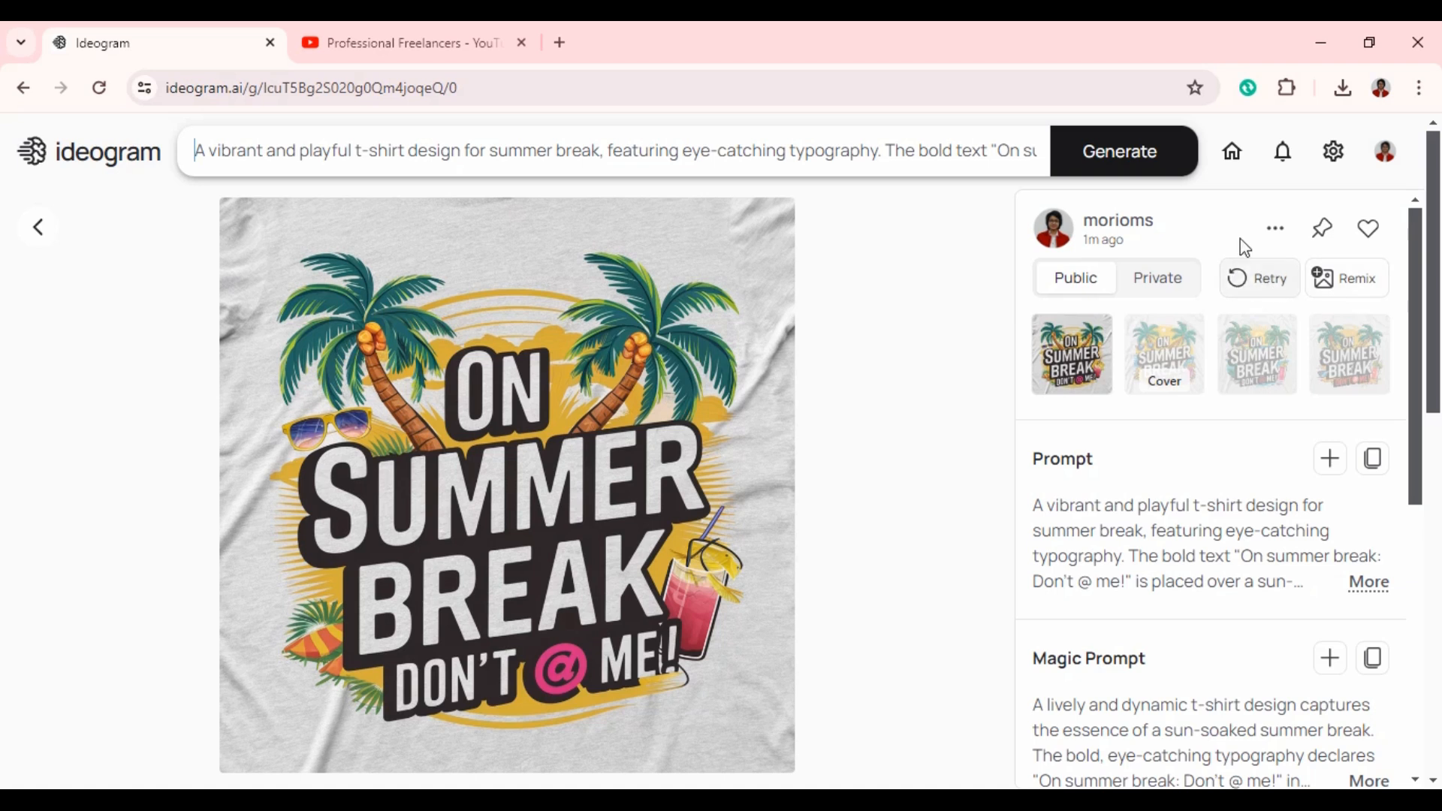
pyautogui.click(1280, 237)
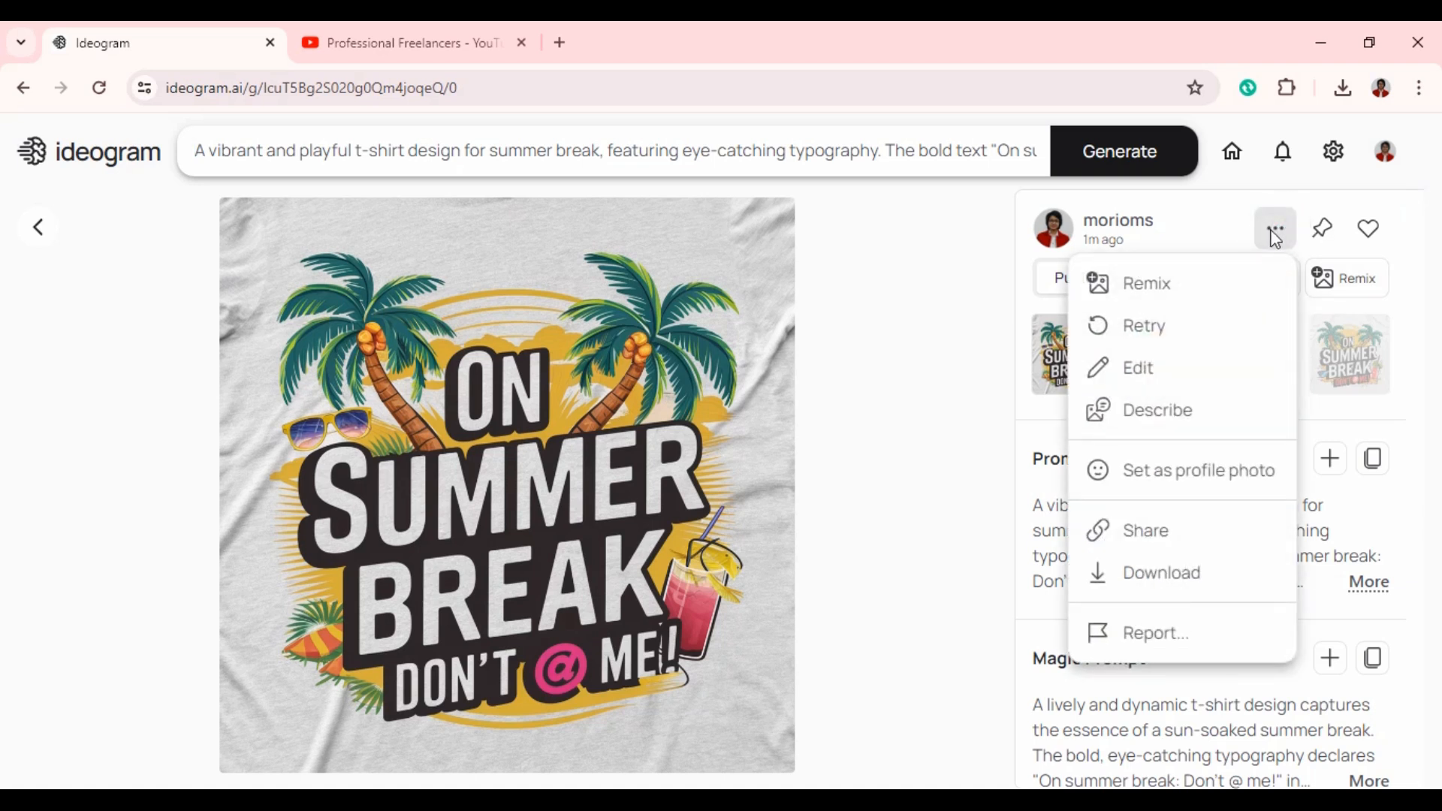
pyautogui.click(1139, 580)
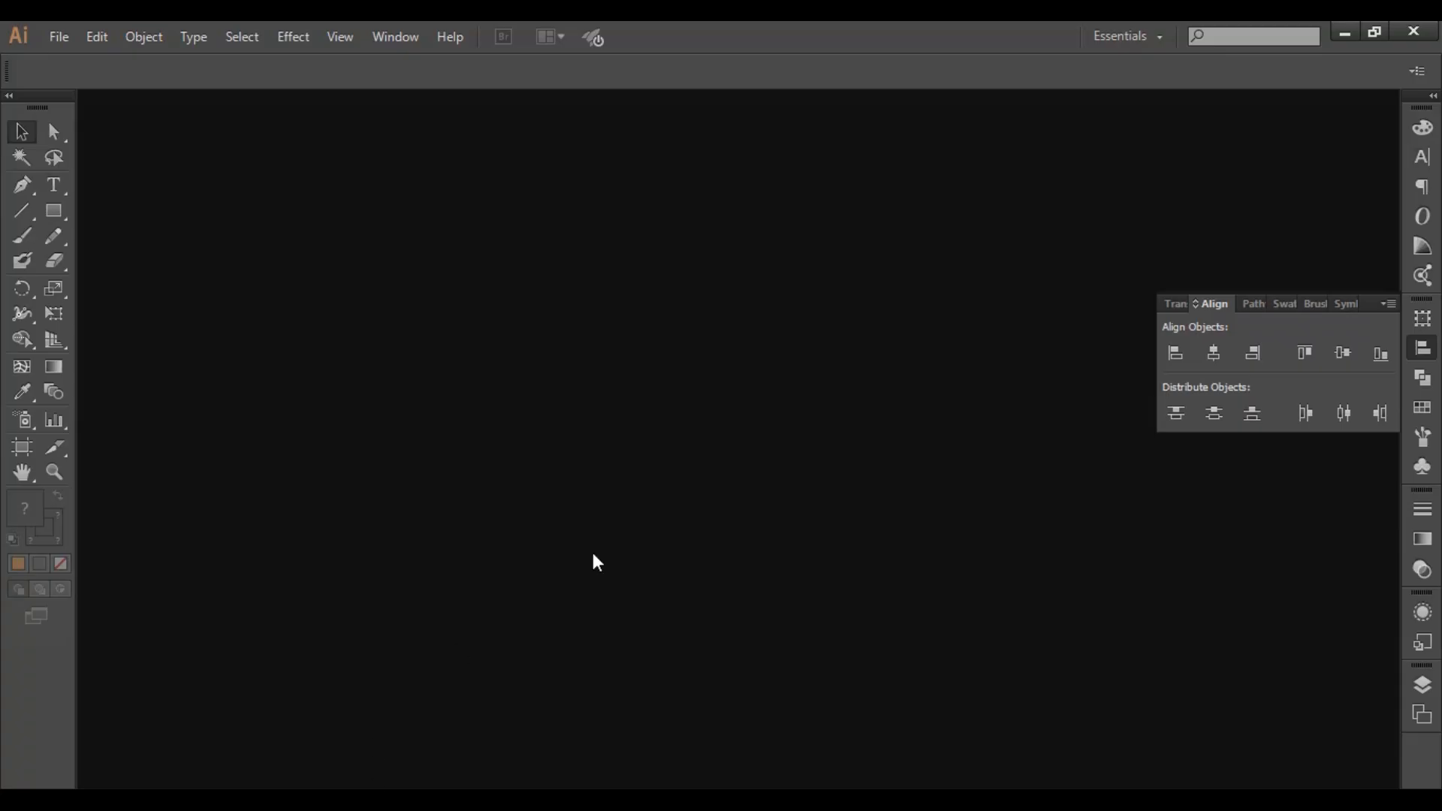
# Create a new document 11 in wide and 14 in high with inches as the units.
pyautogui.click(65, 38)
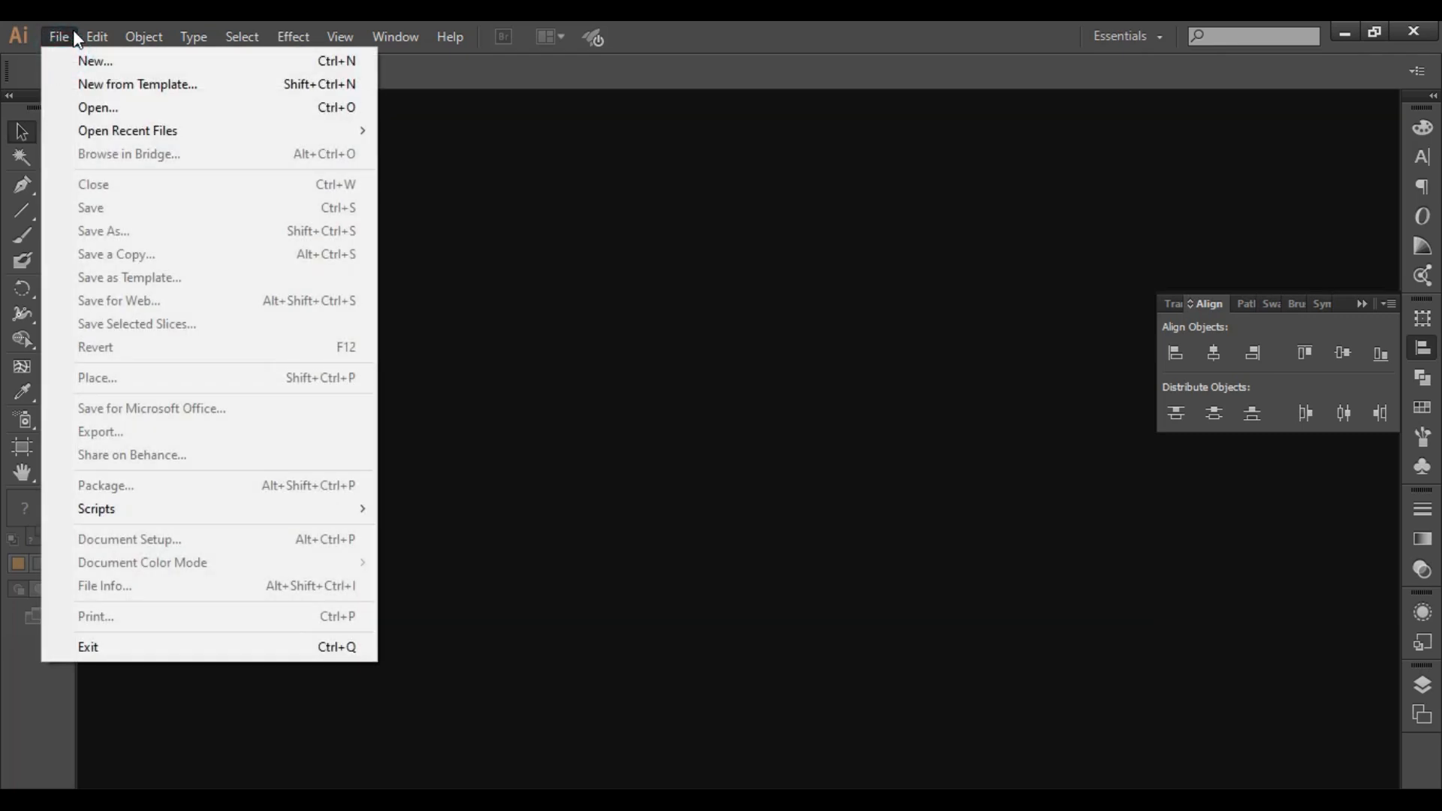
pyautogui.click(96, 61)
pyautogui.click(918, 398)
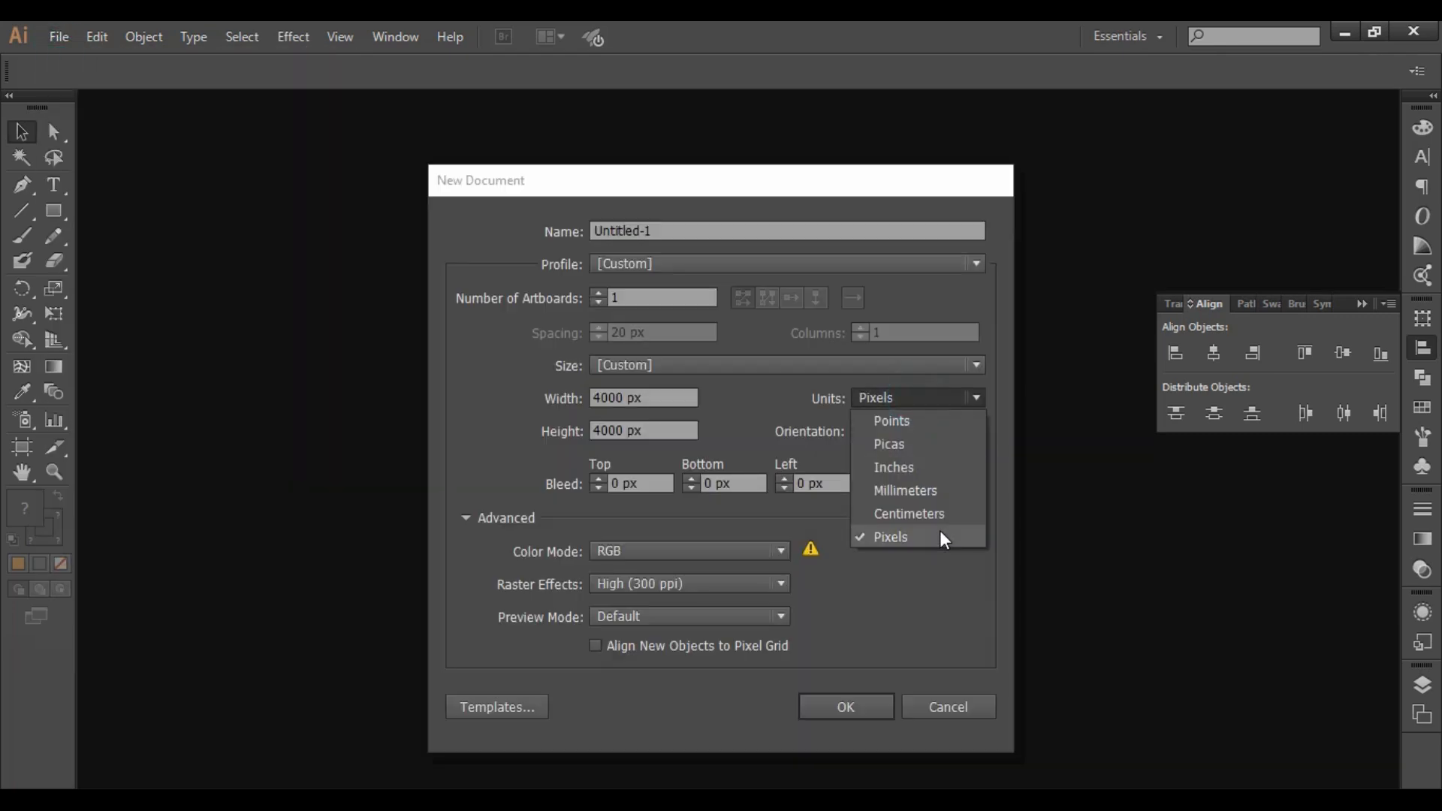
pyautogui.click(937, 471)
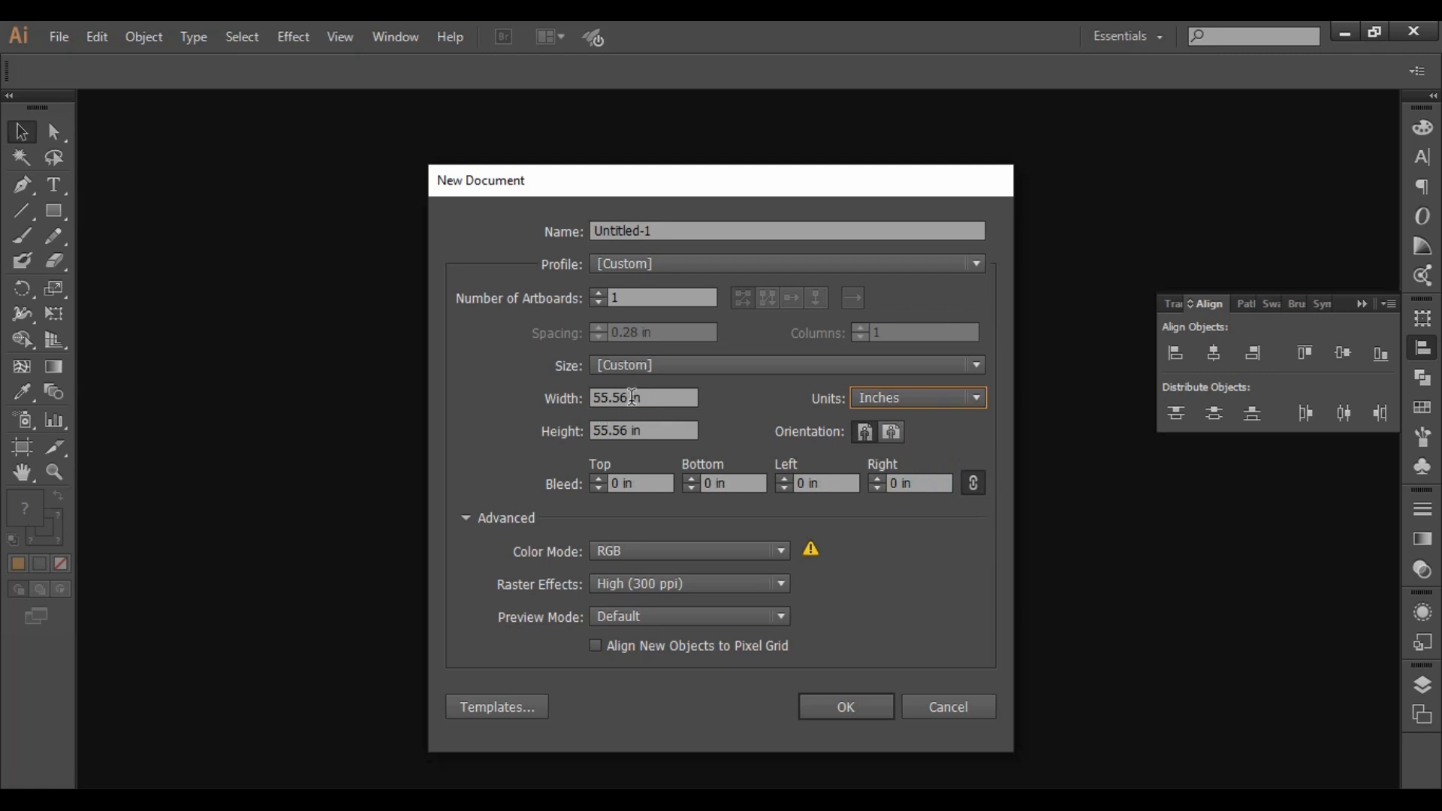
pyautogui.doubleClick(633, 397)
pyautogui.write('11in')
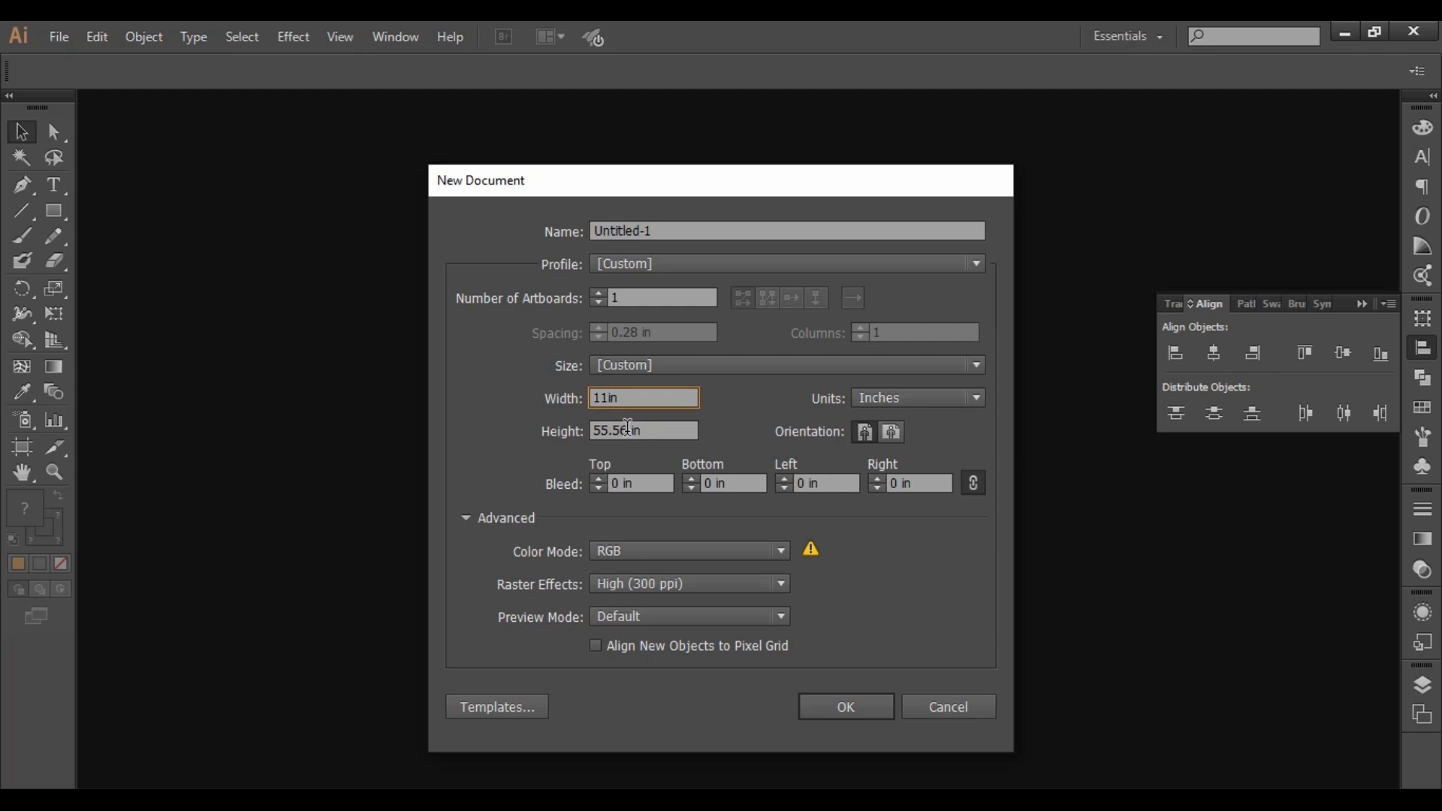
pyautogui.doubleClick(628, 428)
pyautogui.write('14')
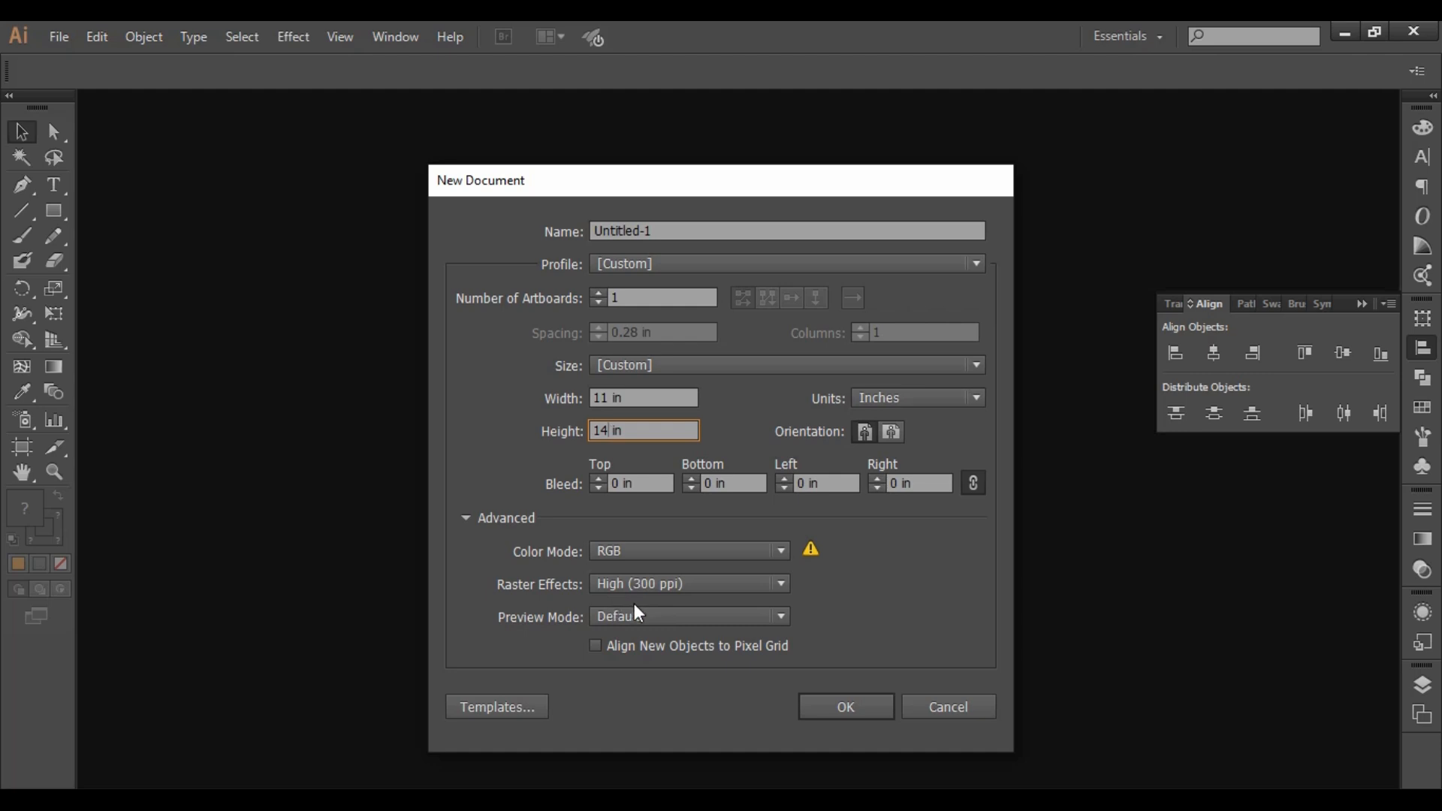
pyautogui.click(884, 720)
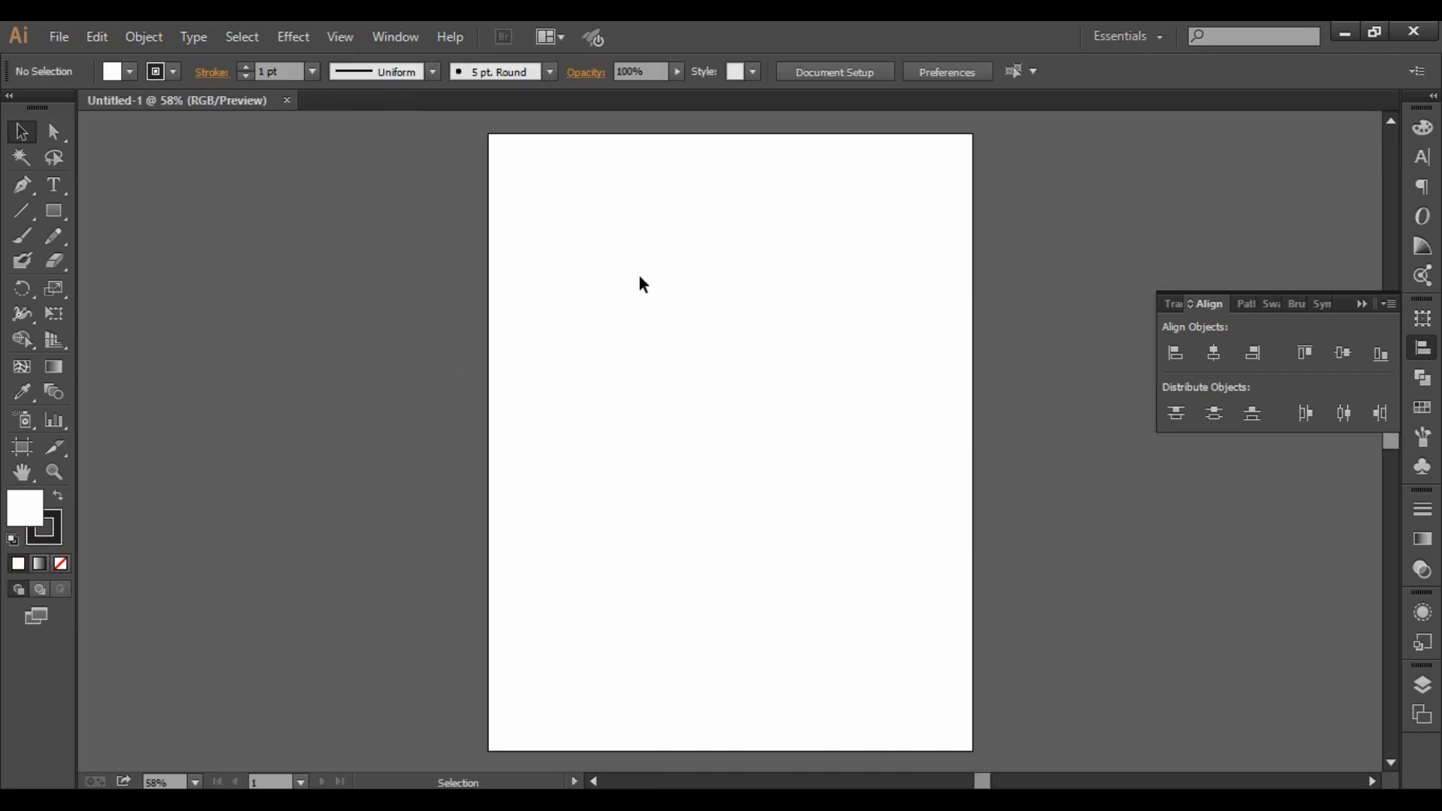
# Place both downloaded summer break images from Downloads beside the artboard, one below the other, the grey-fabric one about 6.7 in square.
pyautogui.click(59, 37)
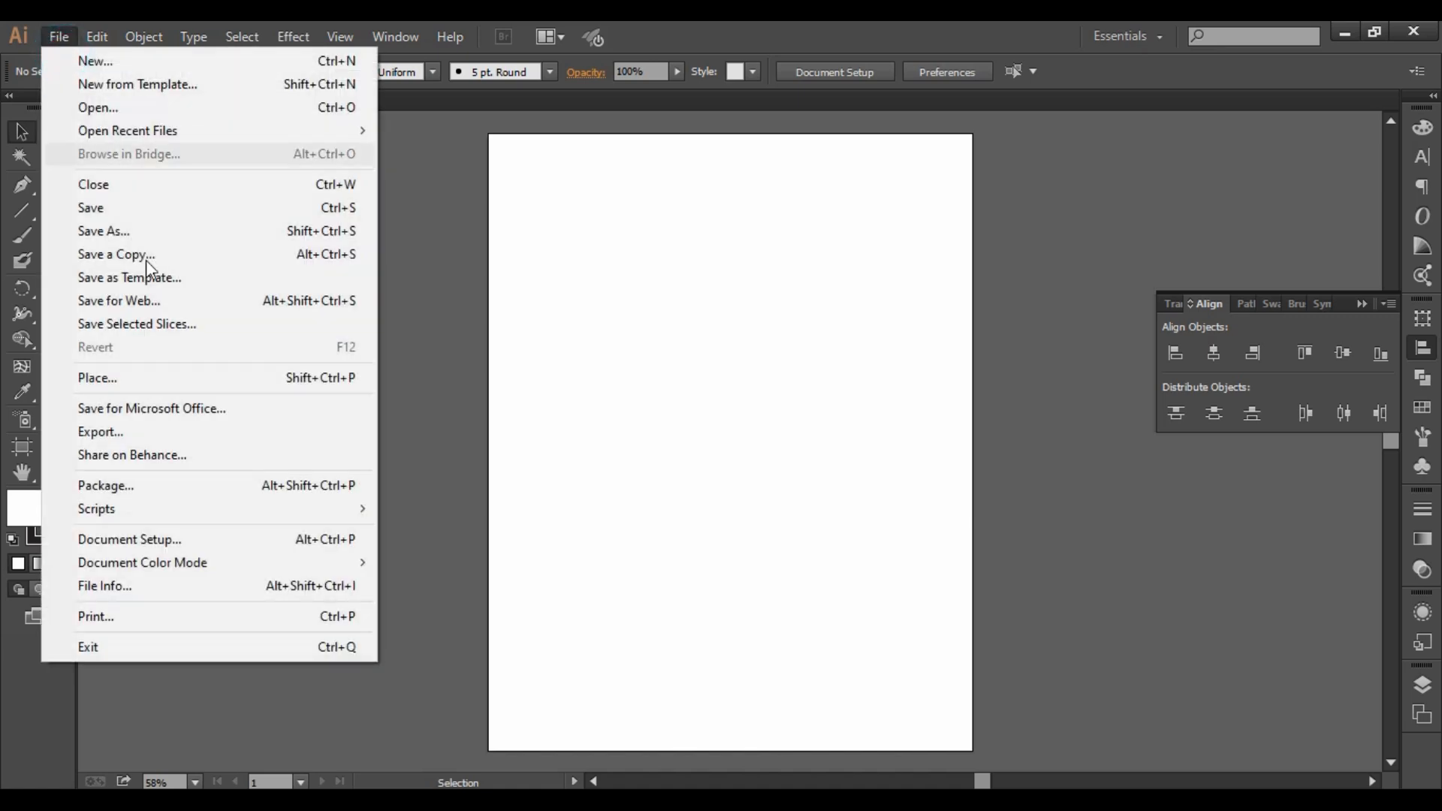
pyautogui.click(194, 377)
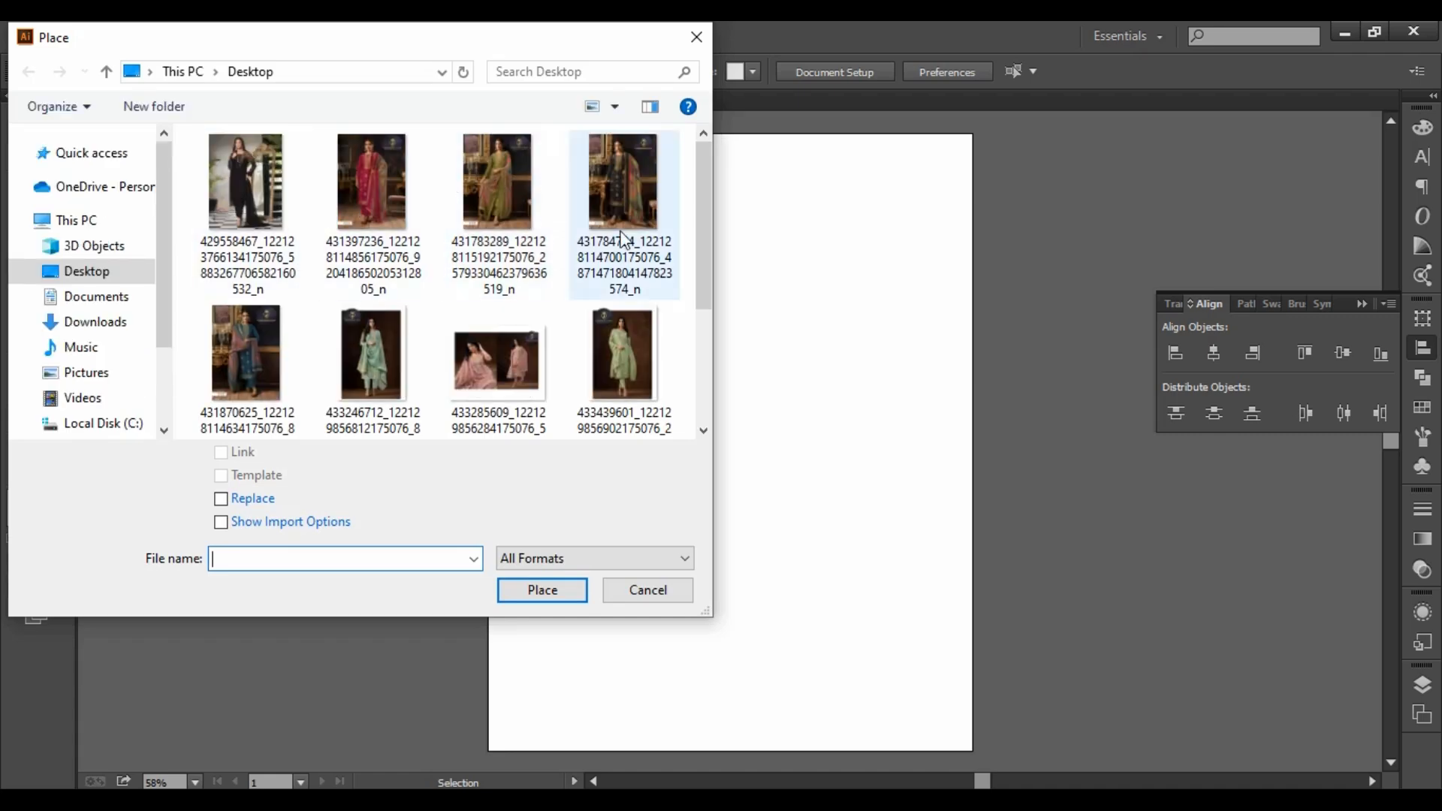
pyautogui.scroll(1, 113, 241)
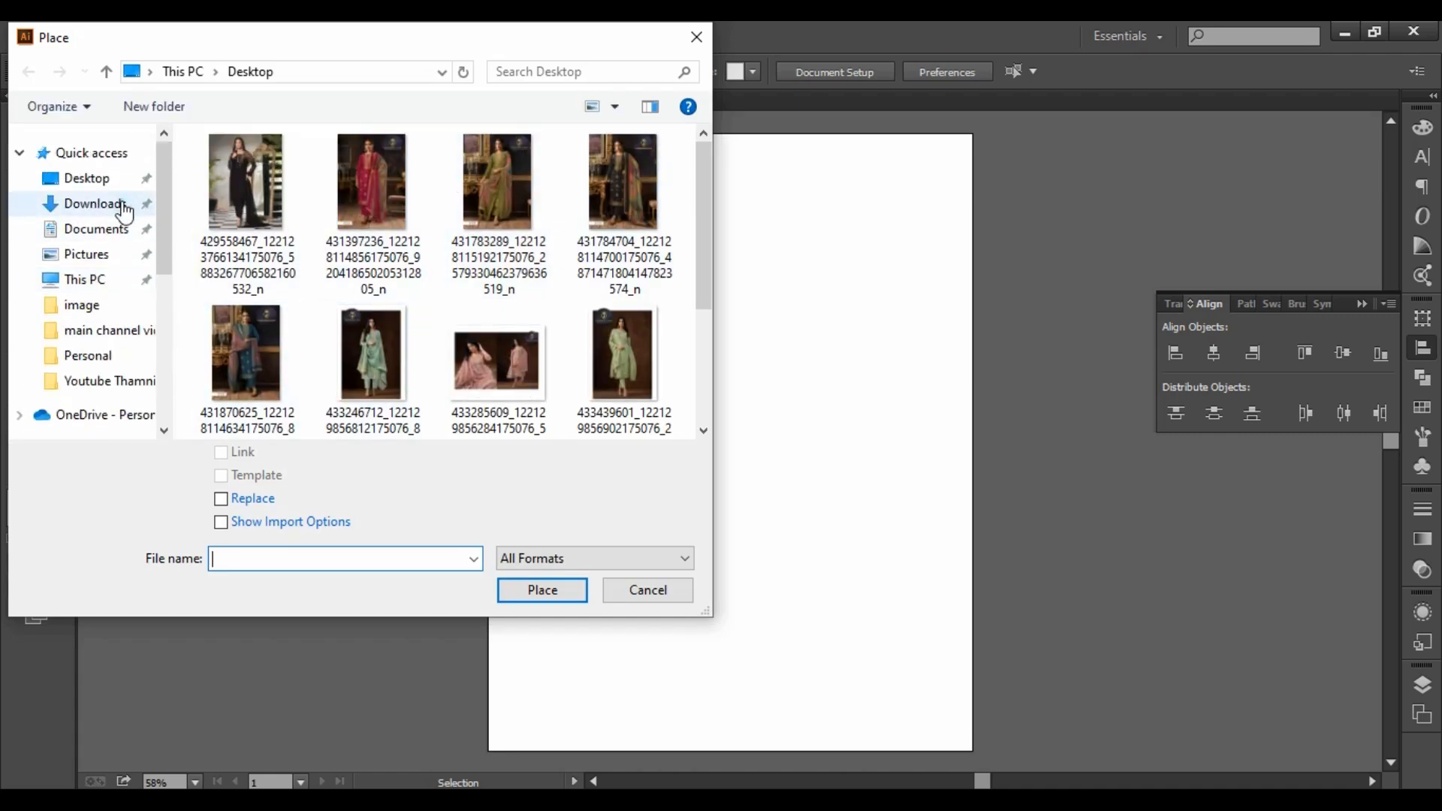
pyautogui.click(117, 211)
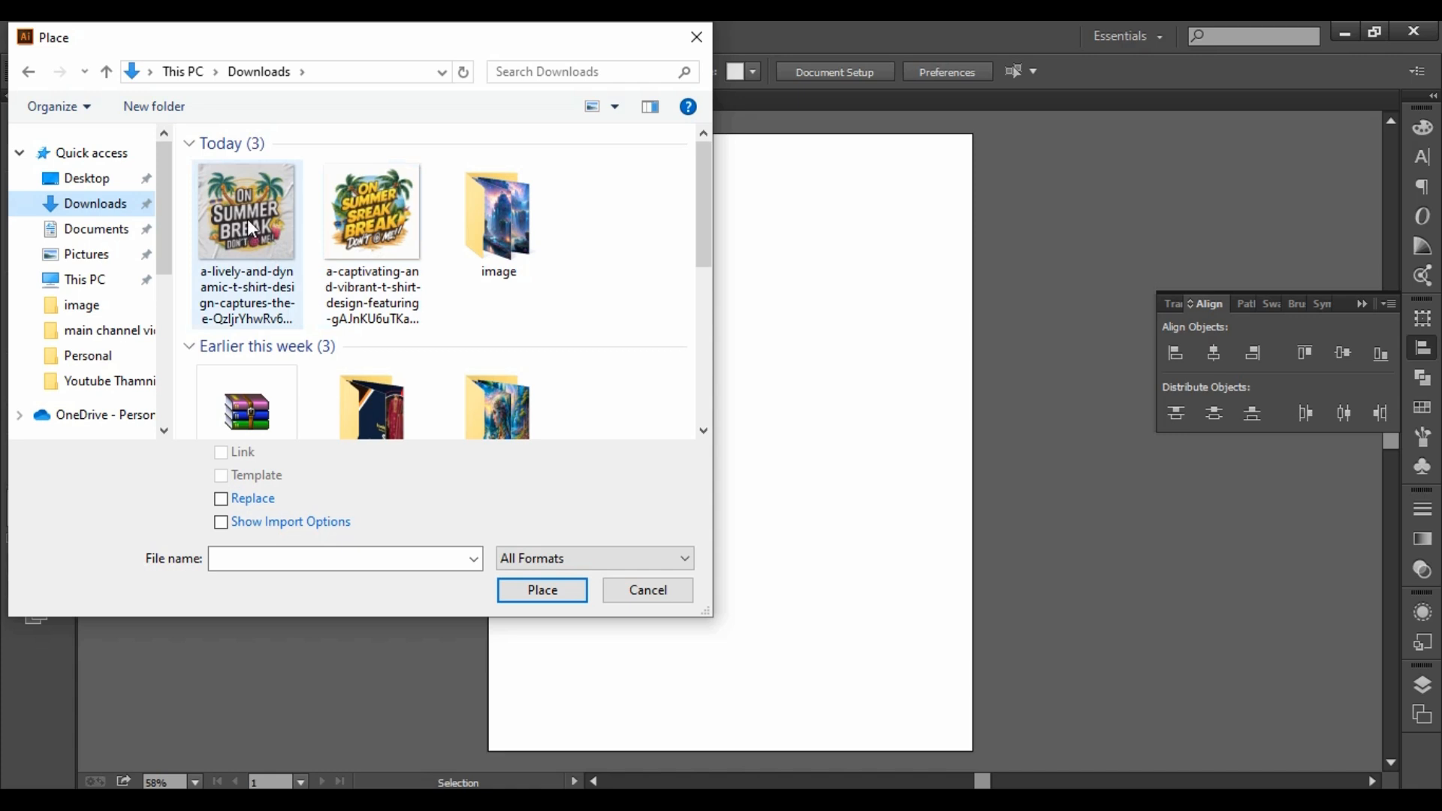
pyautogui.click(251, 230)
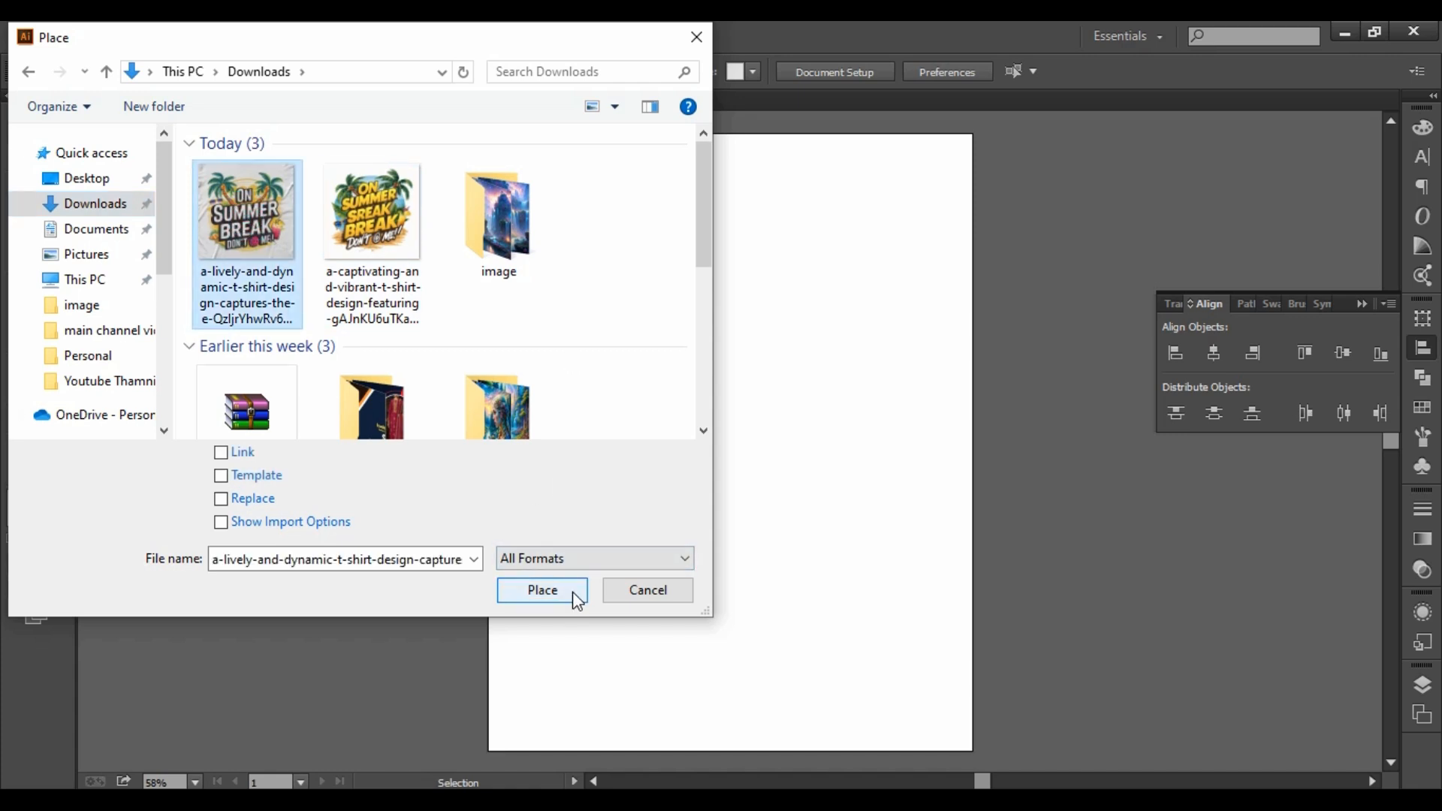
pyautogui.keyDown('ctrl'); pyautogui.click(386, 239); pyautogui.keyUp('ctrl')
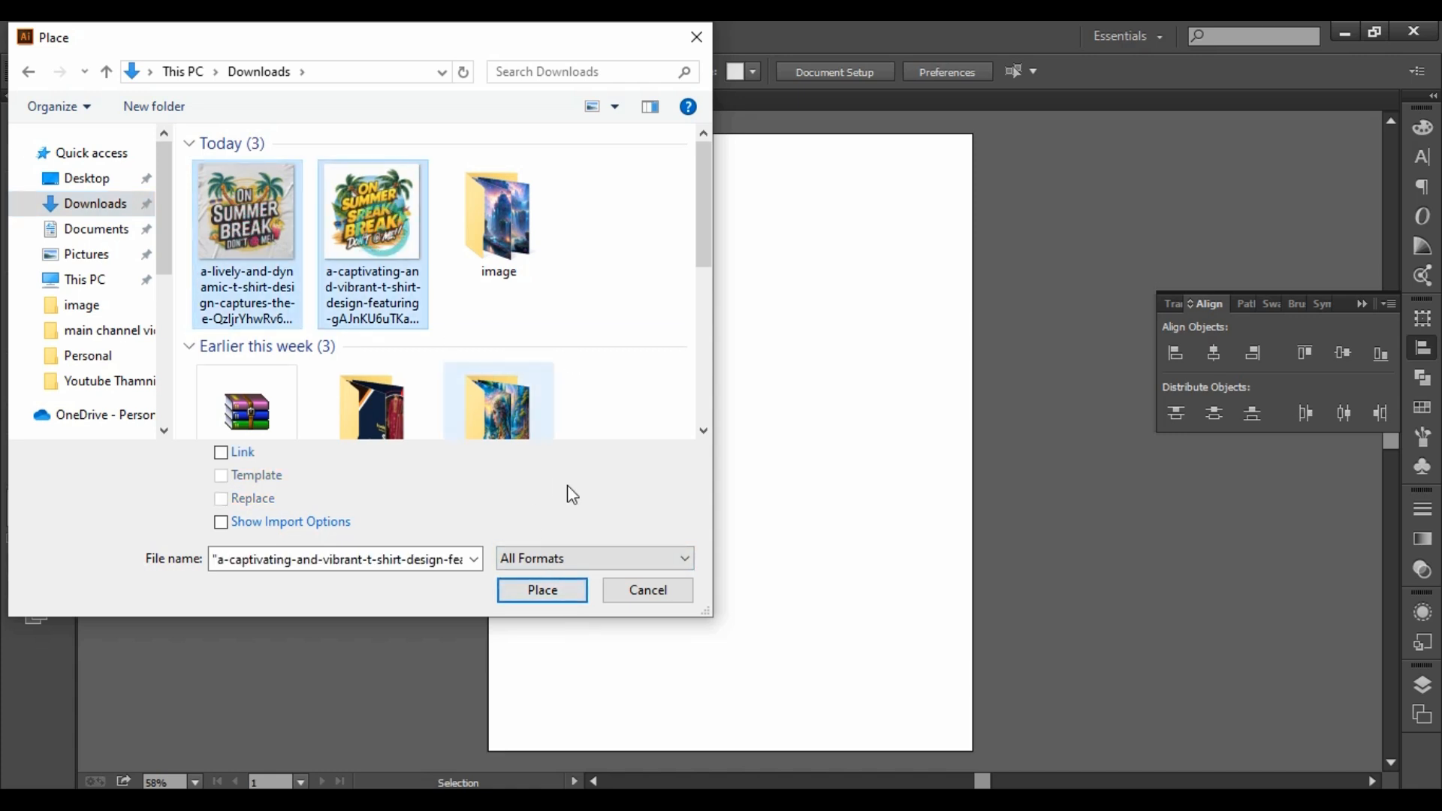
pyautogui.click(586, 589)
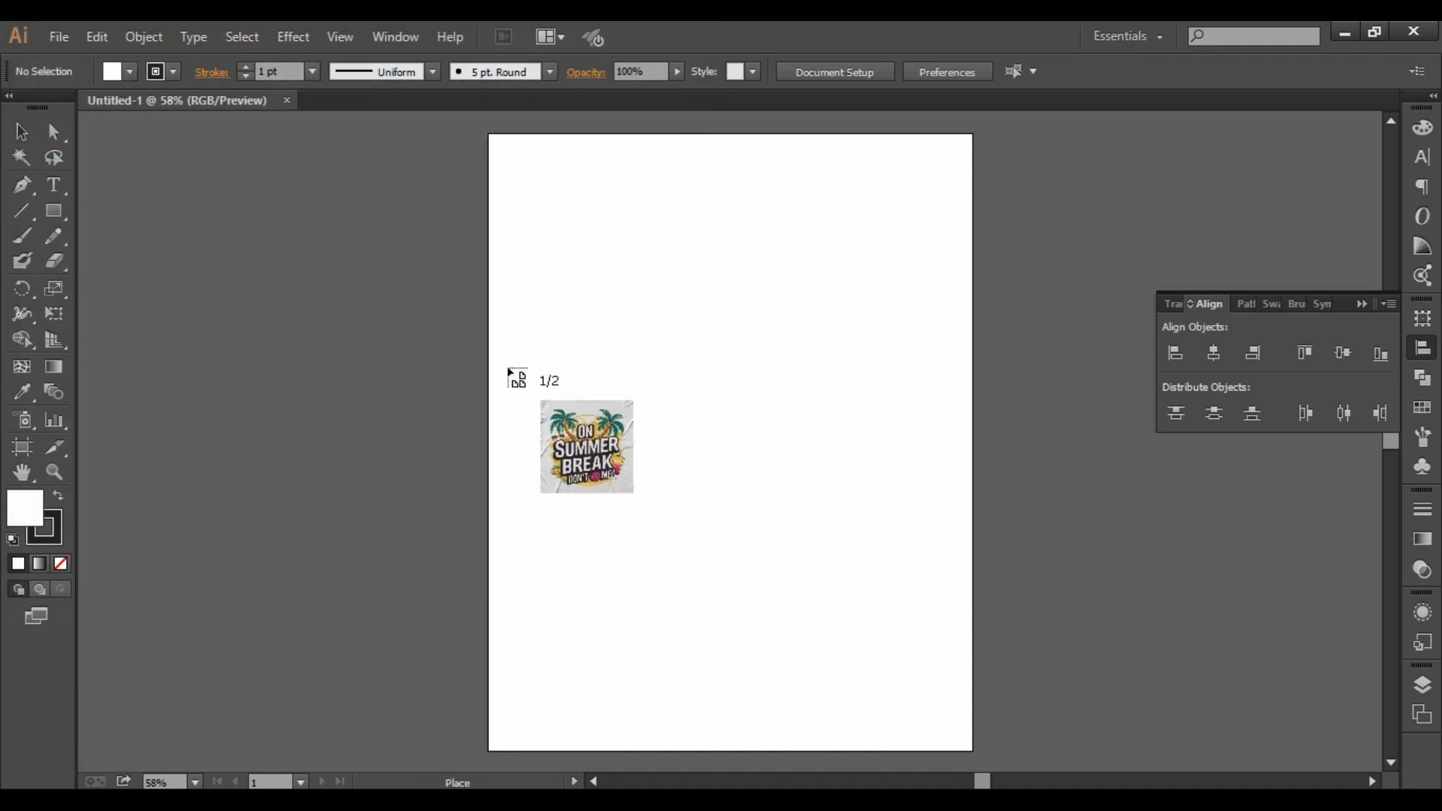
pyautogui.moveTo(170, 164); pyautogui.dragTo(476, 554)
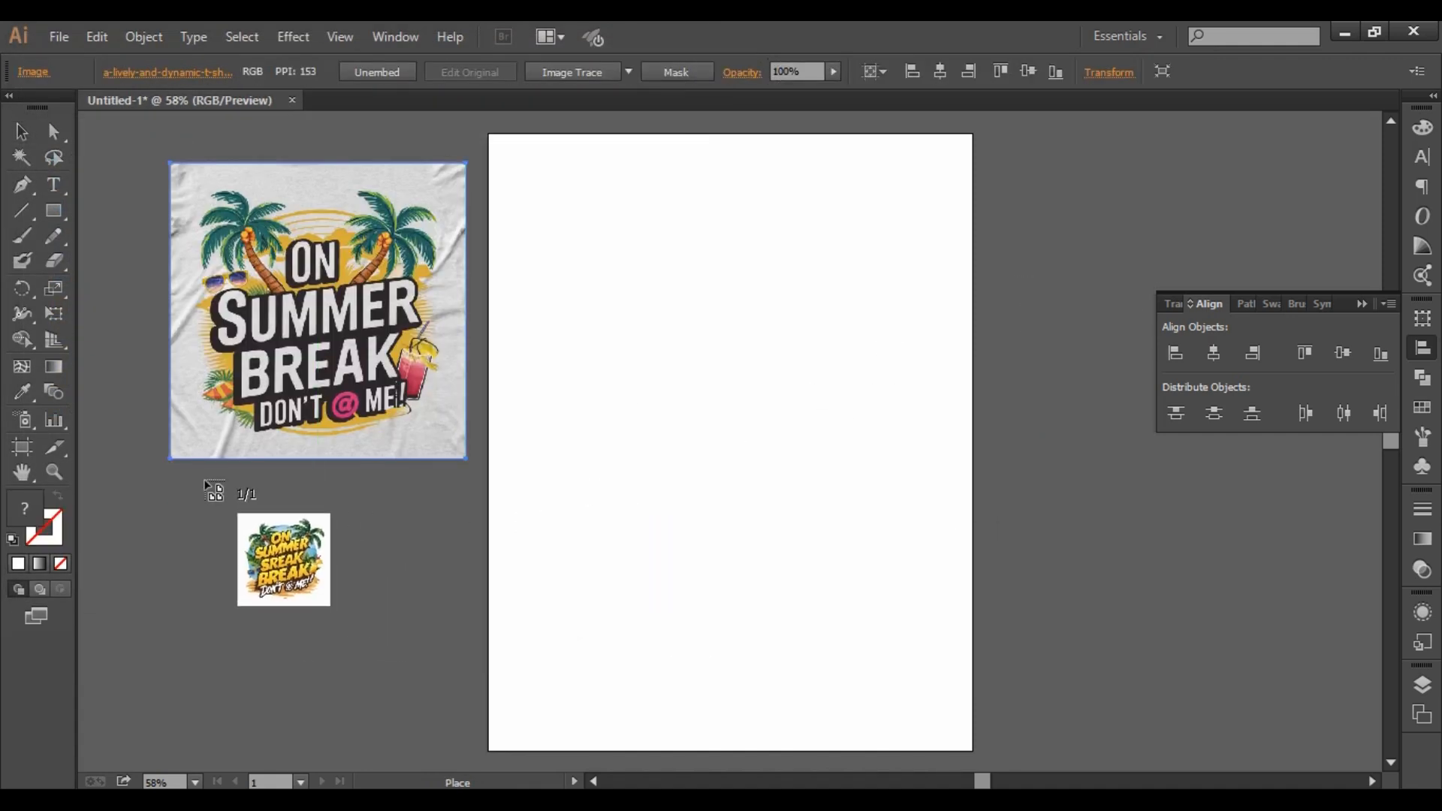
pyautogui.moveTo(170, 479); pyautogui.dragTo(594, 778)
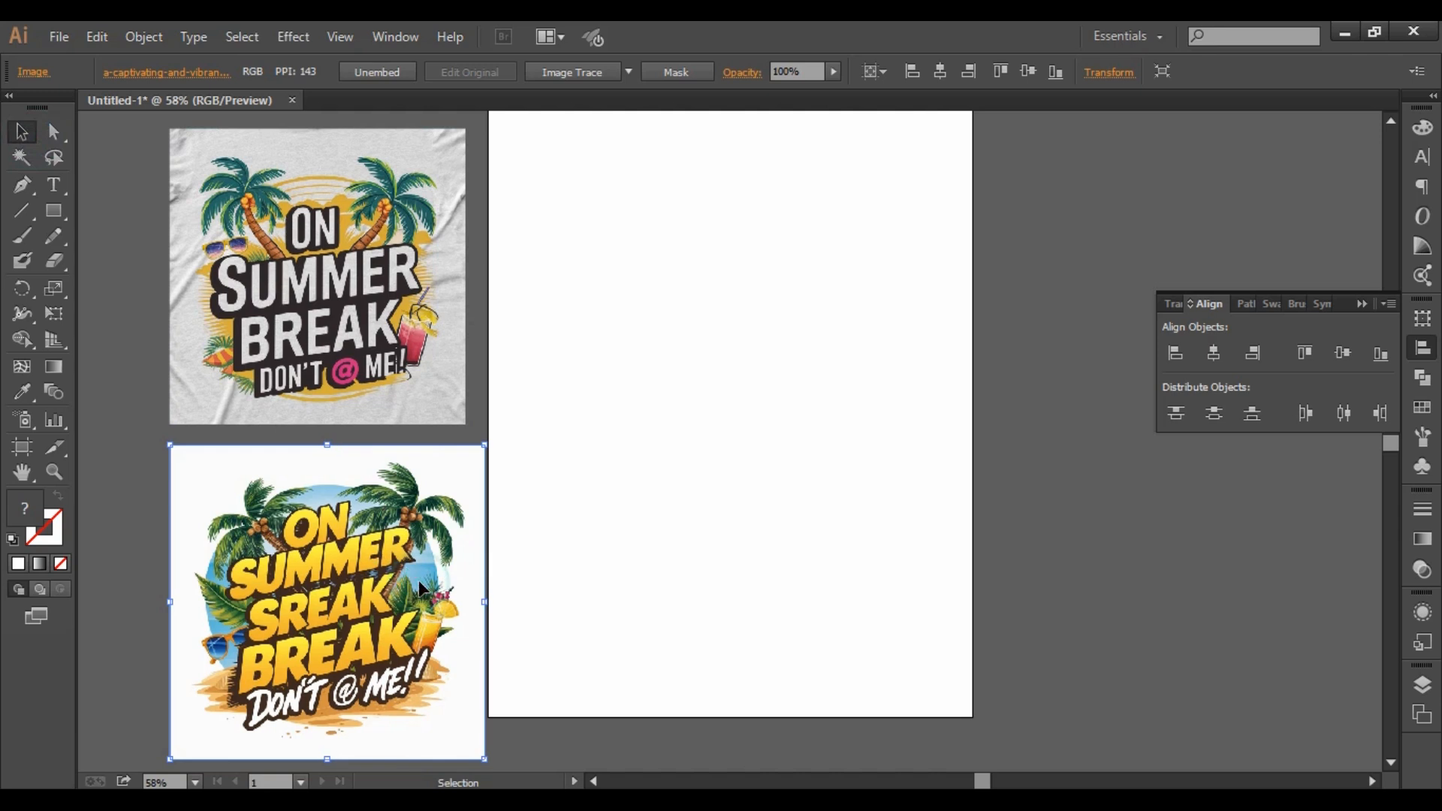
# Delete the yellow-lettered summer break image and reposition the grey-fabric image beside the artboard.
pyautogui.press('Delete')
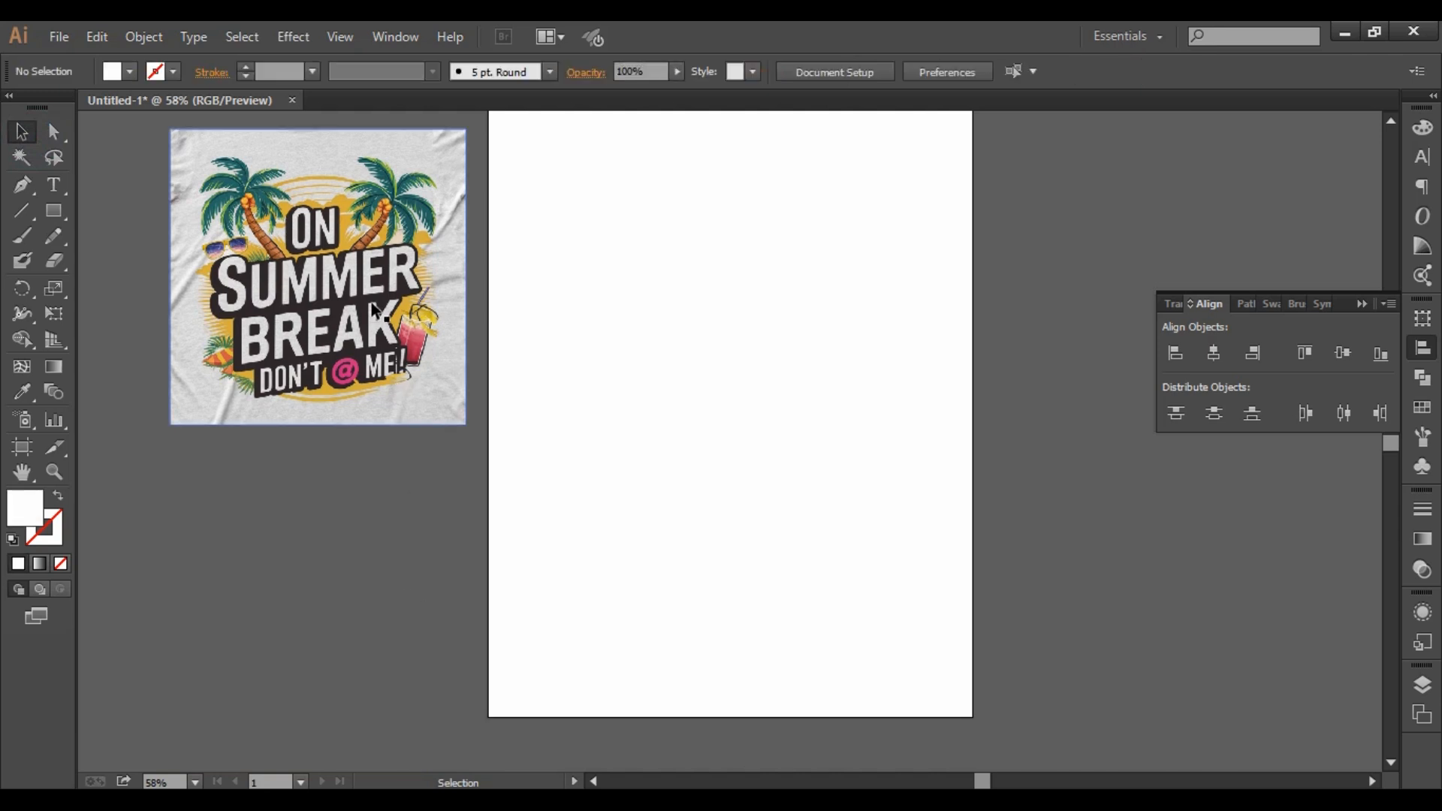
pyautogui.moveTo(379, 287); pyautogui.dragTo(410, 439)
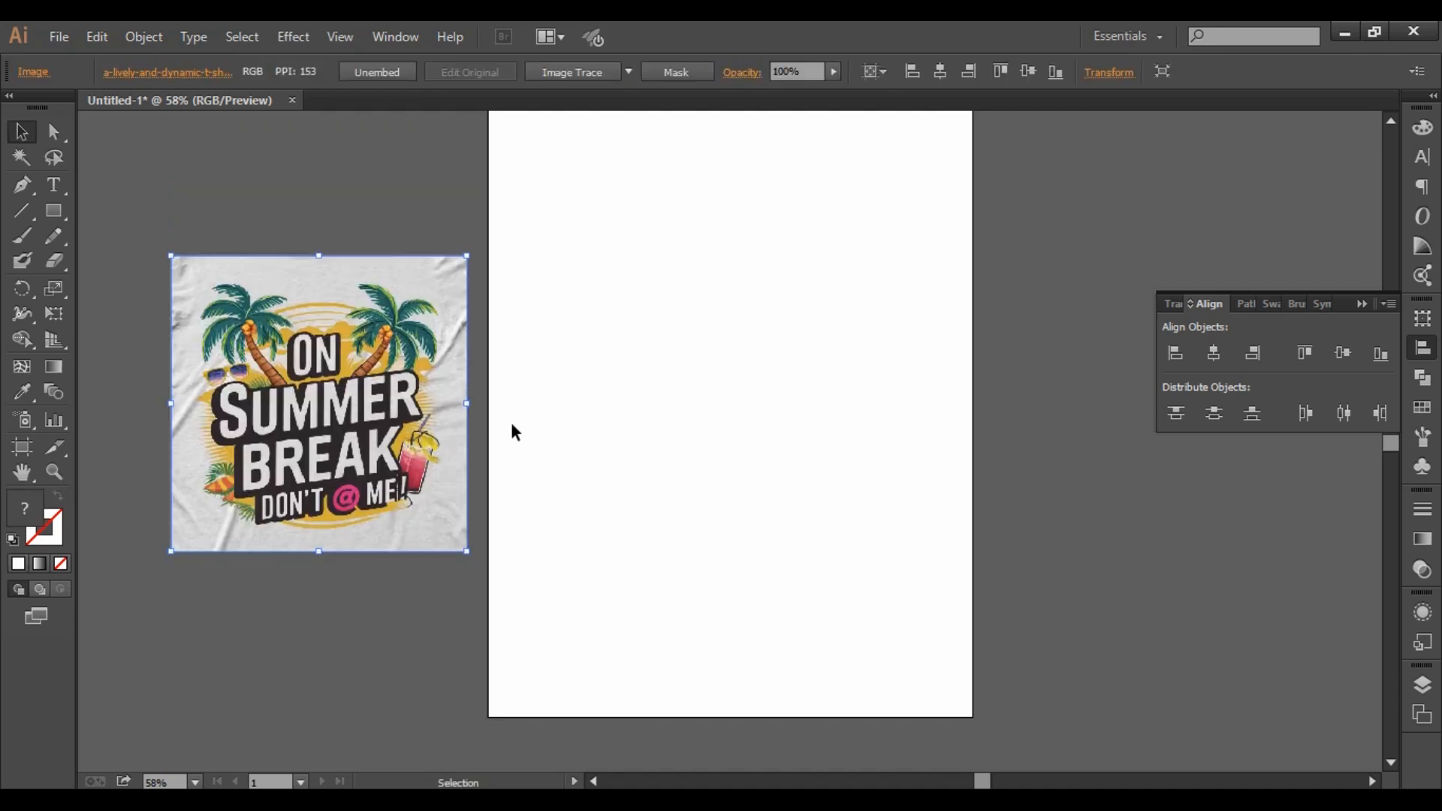
pyautogui.hscroll(-2, 308, 412)
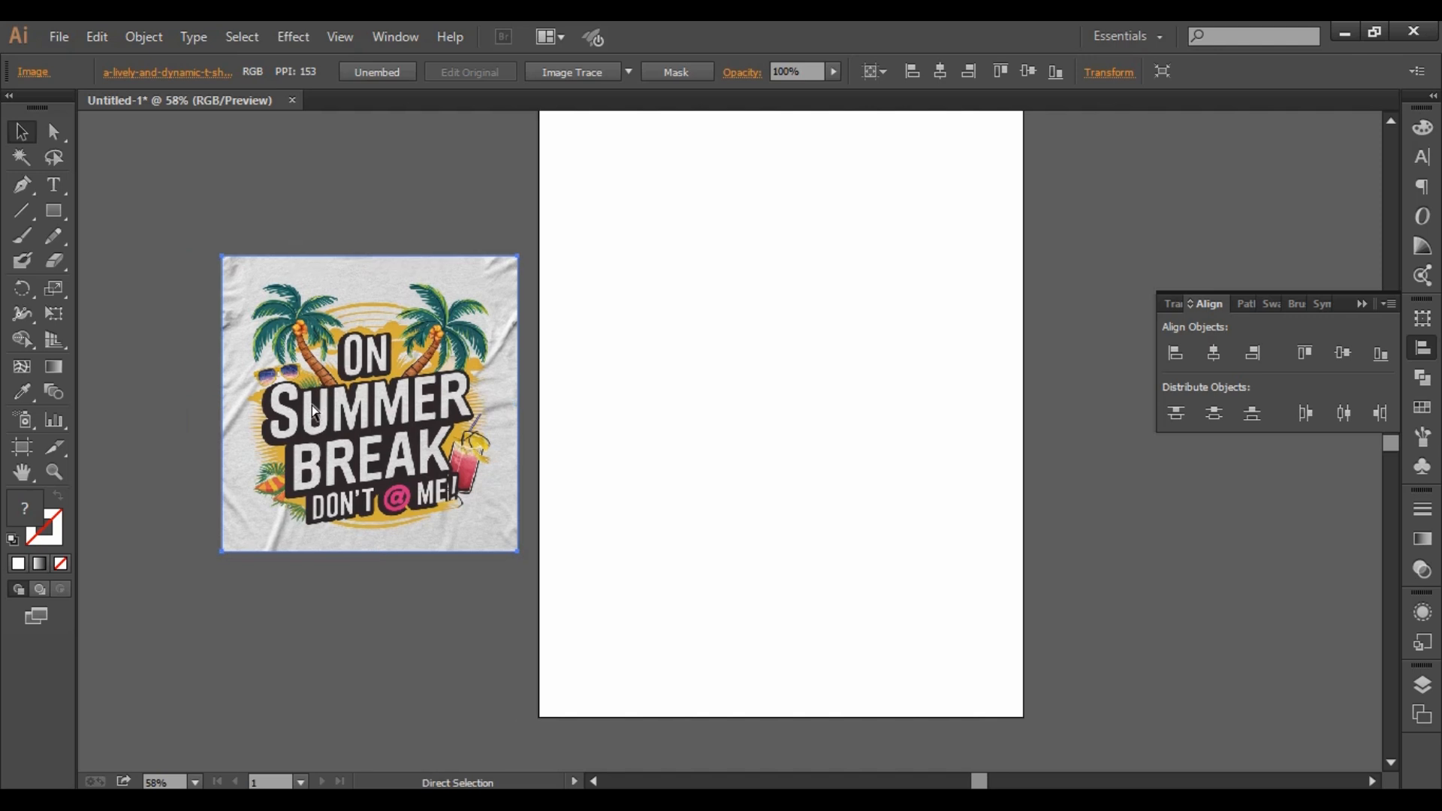
pyautogui.scroll(2, 293, 430)
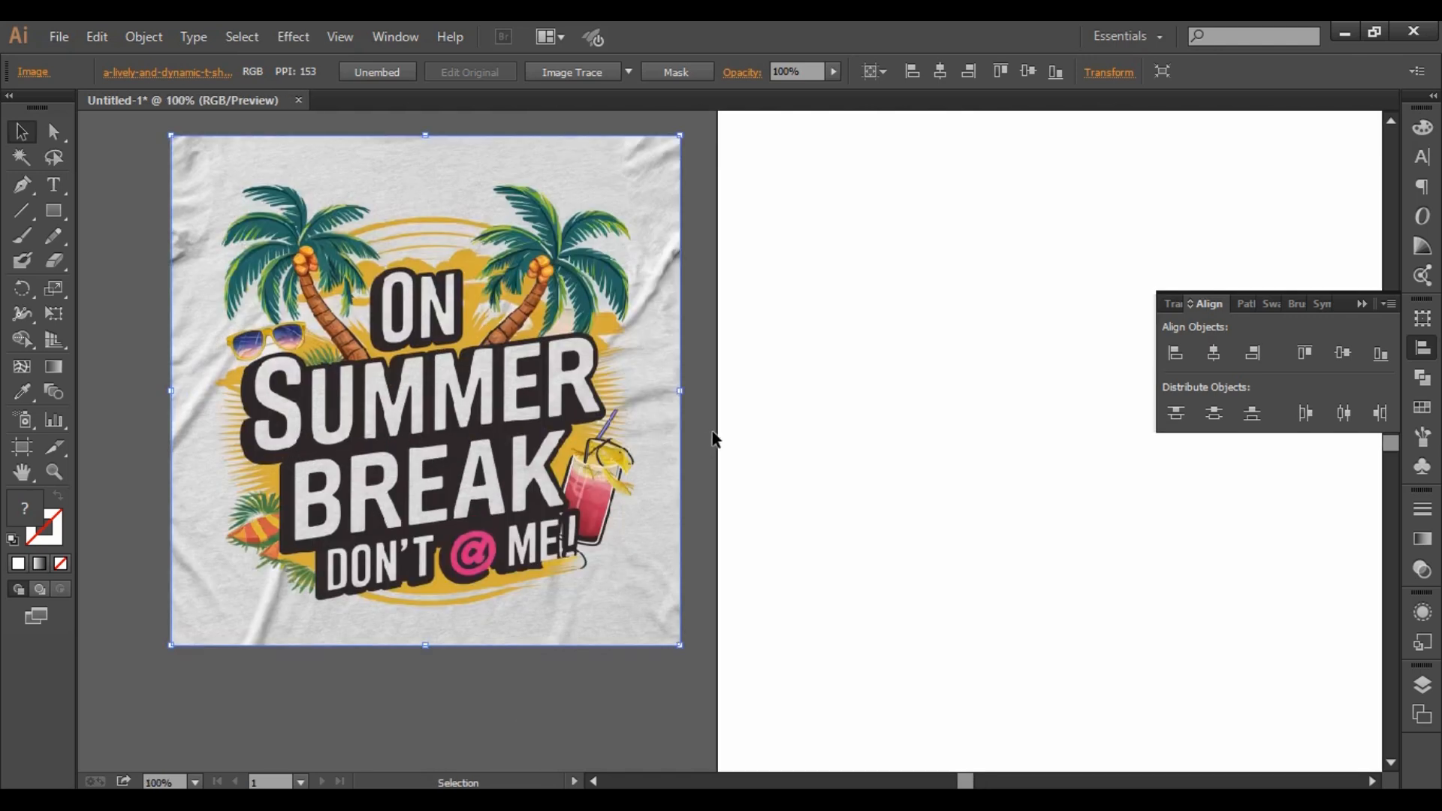
pyautogui.hscroll(-5, 714, 440)
pyautogui.scroll(1, 685, 454)
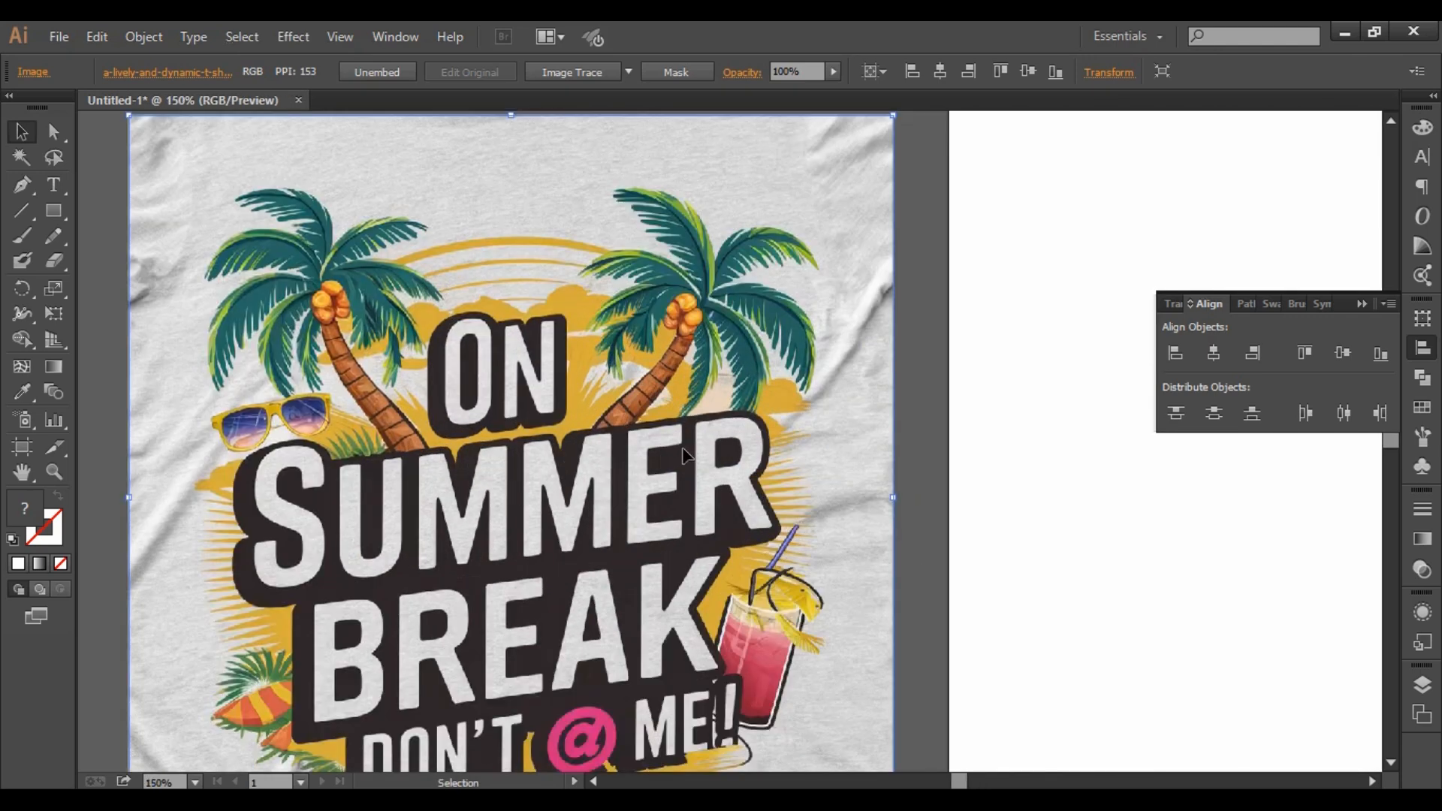
pyautogui.scroll(-1, 685, 455)
pyautogui.moveTo(721, 447); pyautogui.dragTo(715, 406)
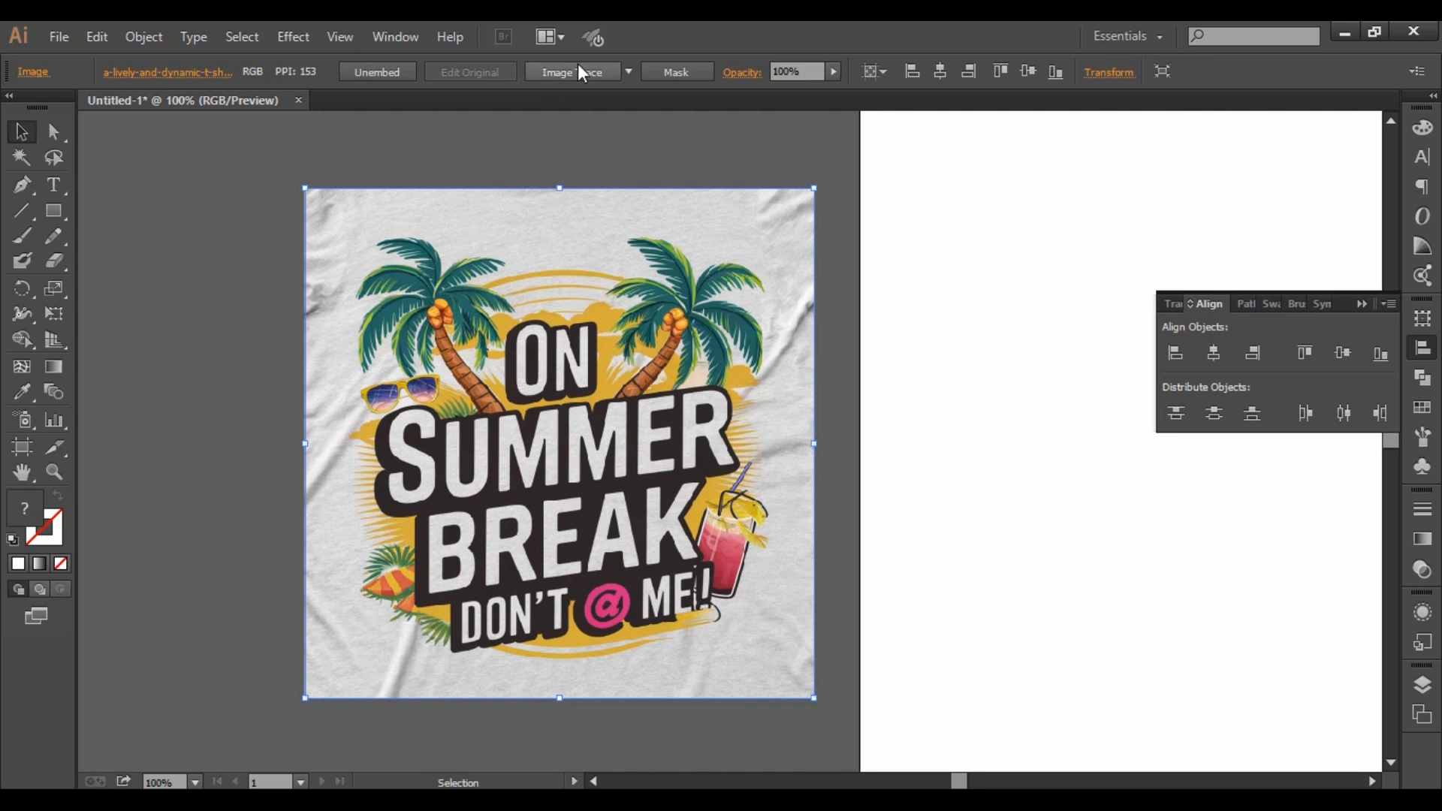
# Show the Image Trace settings for the grey-fabric image and place them clear of the artwork.
pyautogui.click(630, 74)
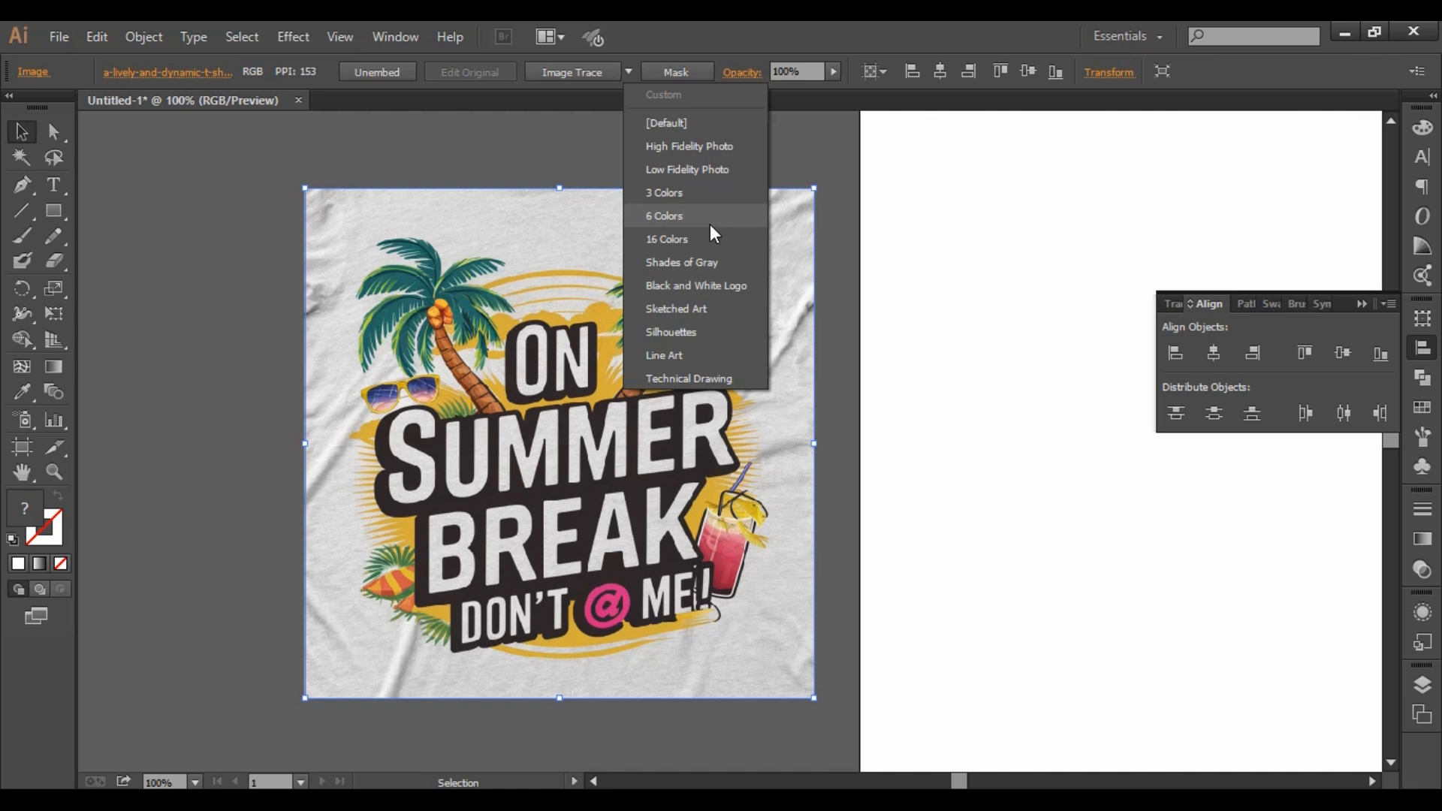
pyautogui.click(403, 41)
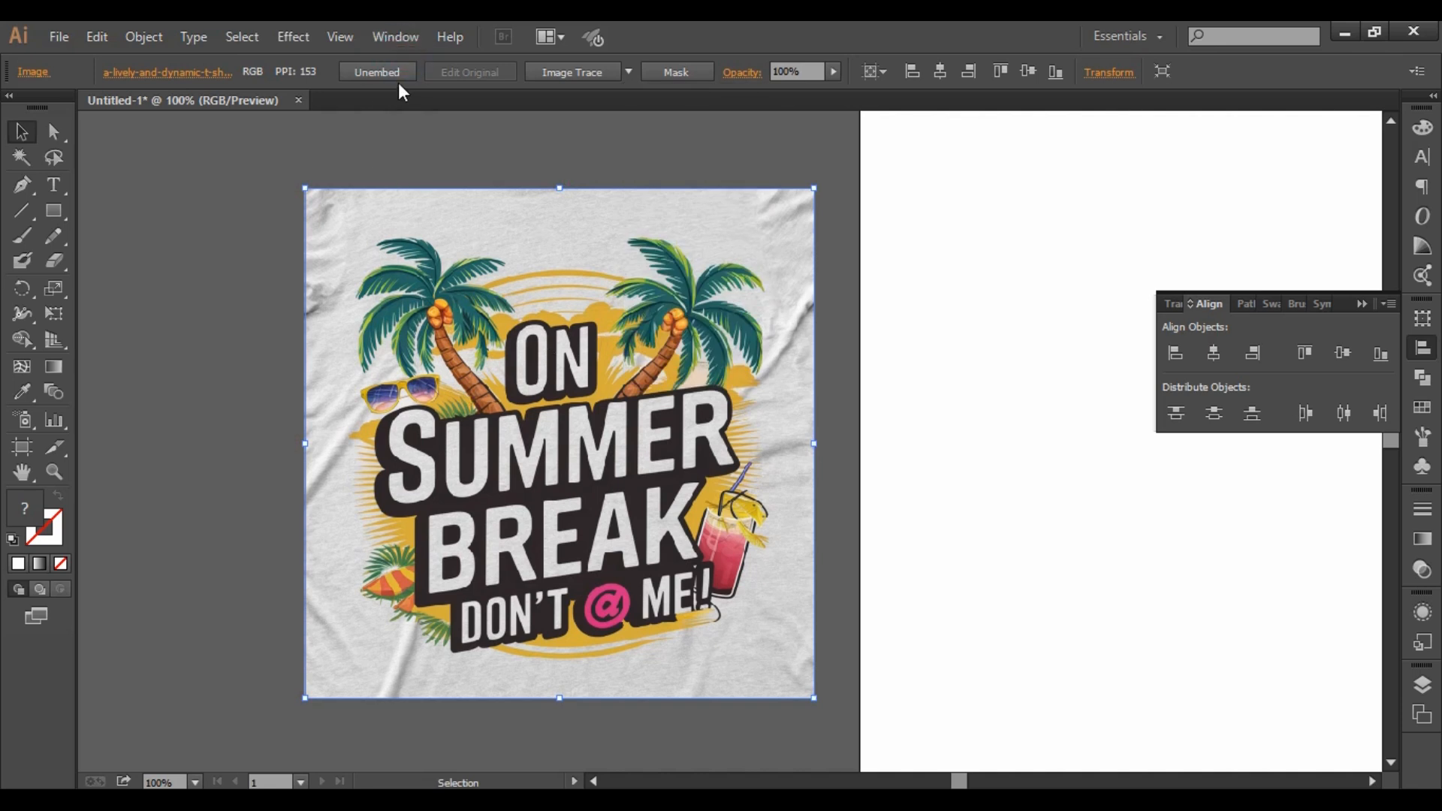
pyautogui.click(402, 41)
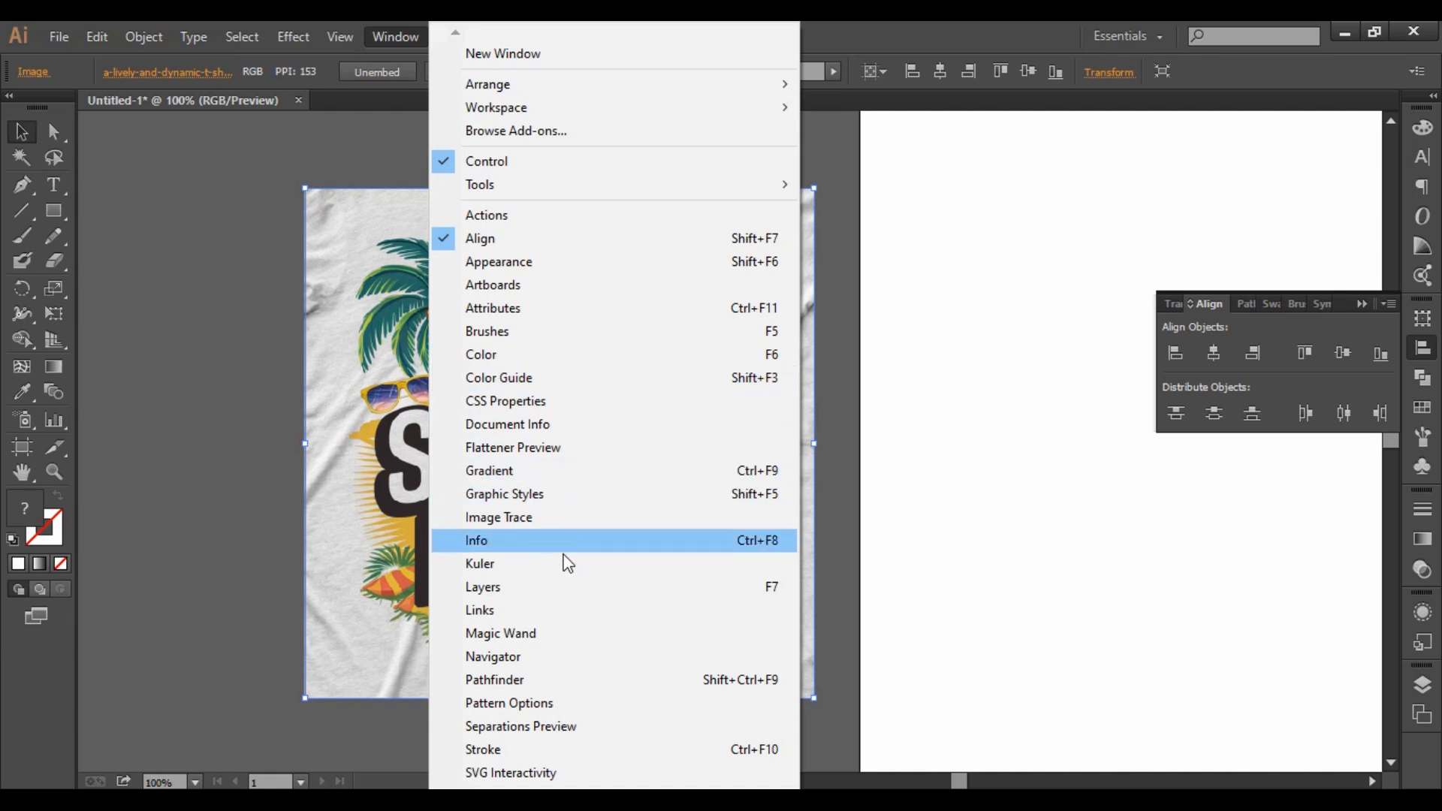
pyautogui.click(561, 517)
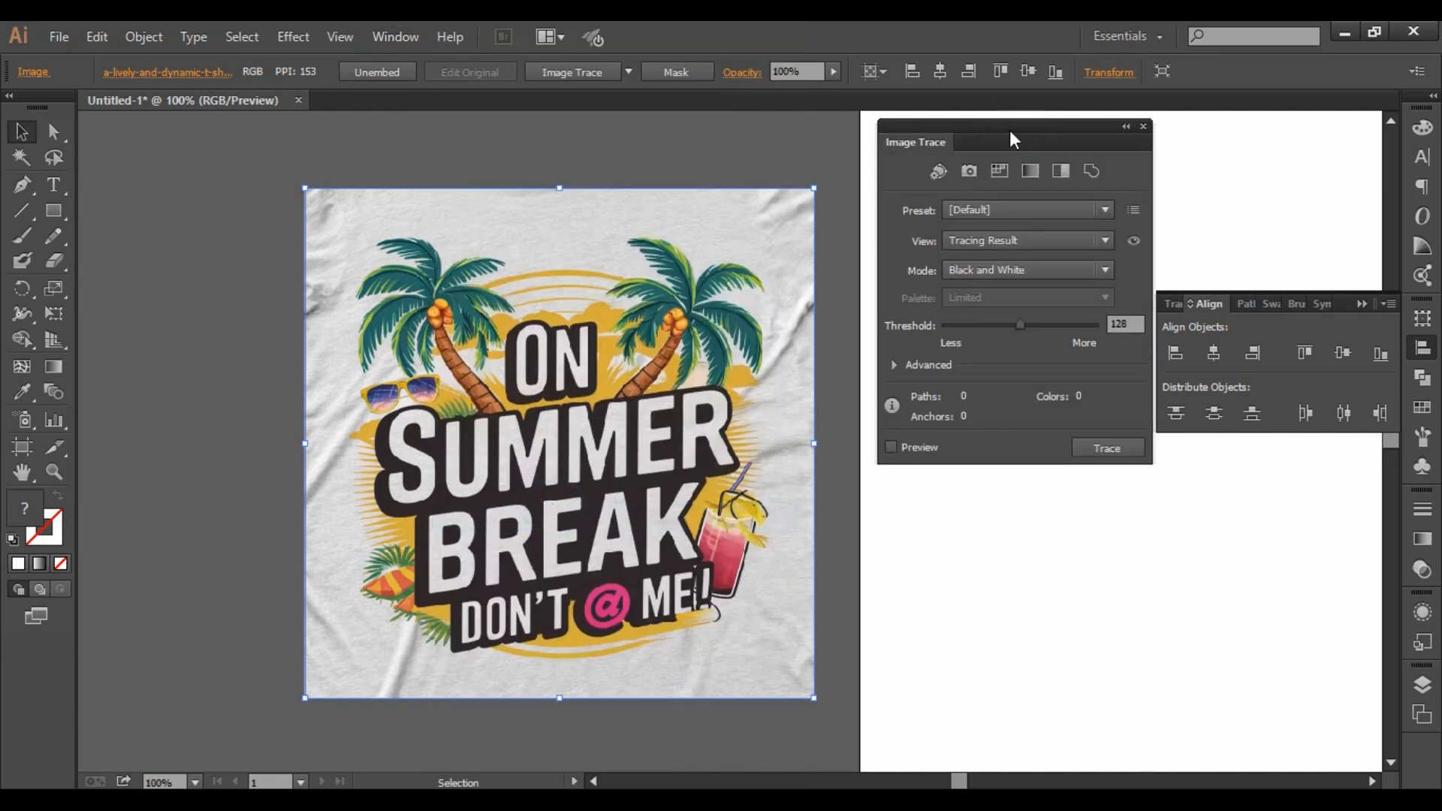
pyautogui.moveTo(997, 135); pyautogui.dragTo(1034, 161)
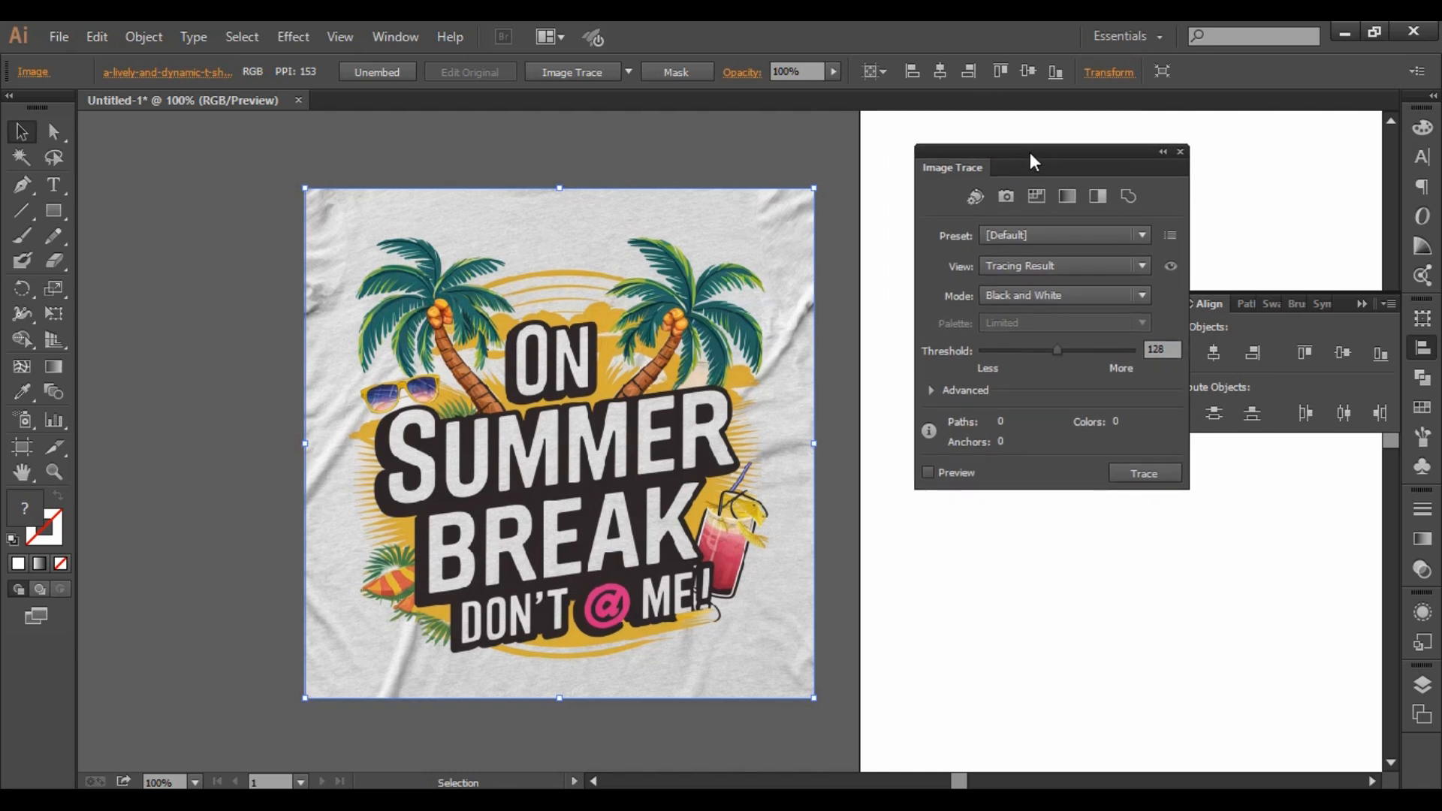
# Try tracing the grey-fabric image with the 6 Colors preset, and undo the trace and the last move.
pyautogui.click(629, 71)
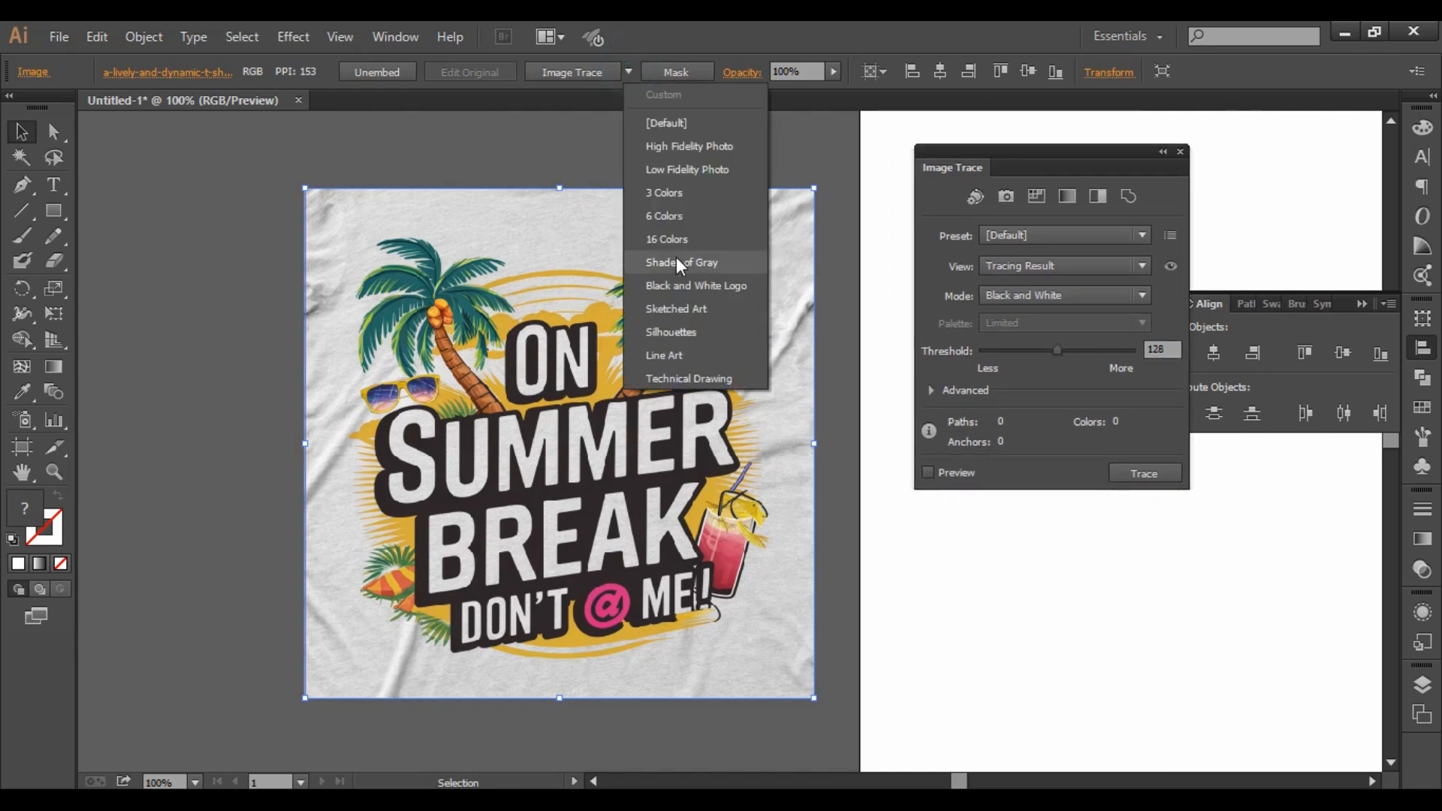
pyautogui.click(677, 222)
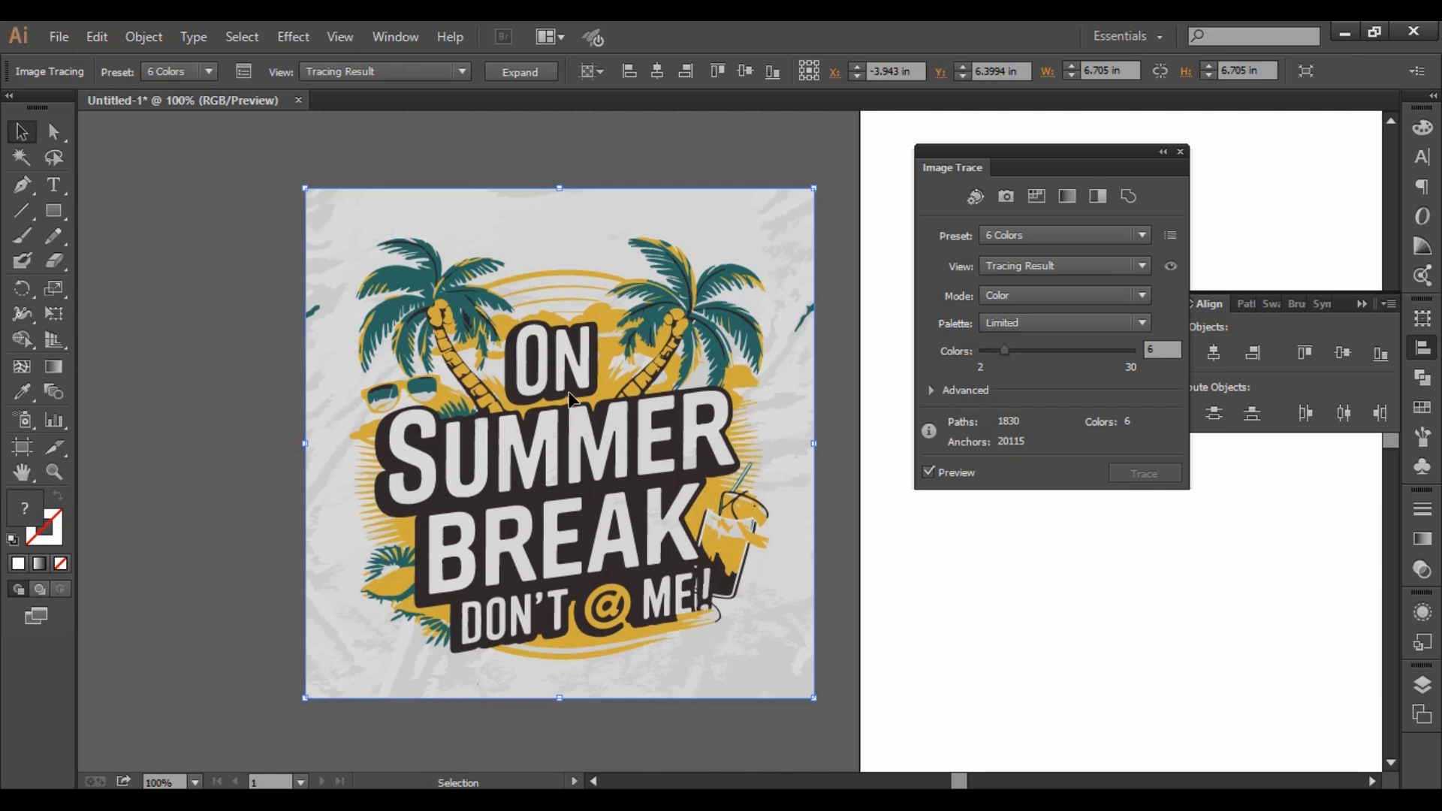
pyautogui.hotkey('ctrl', 'z')
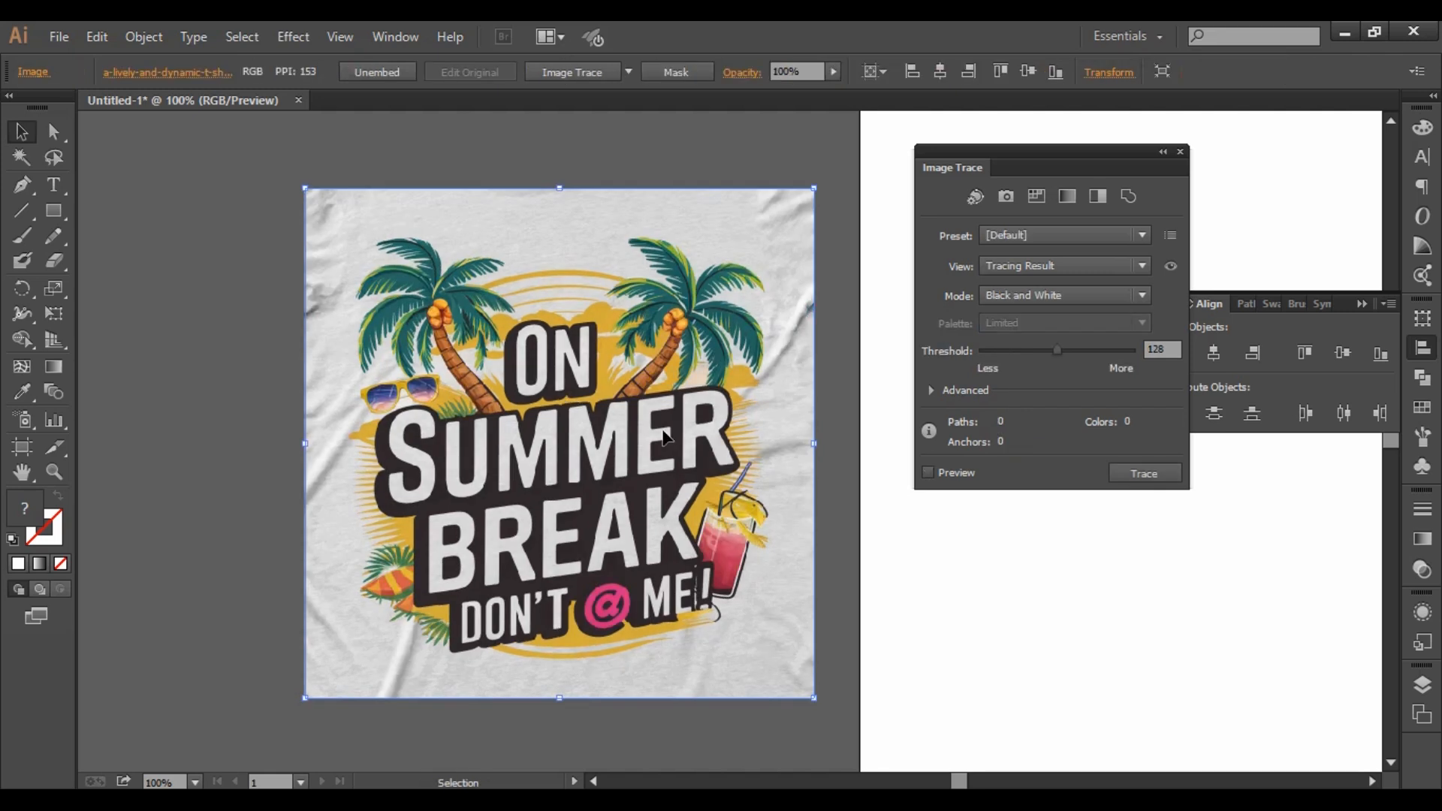
pyautogui.hotkey('ctrl', 'z')
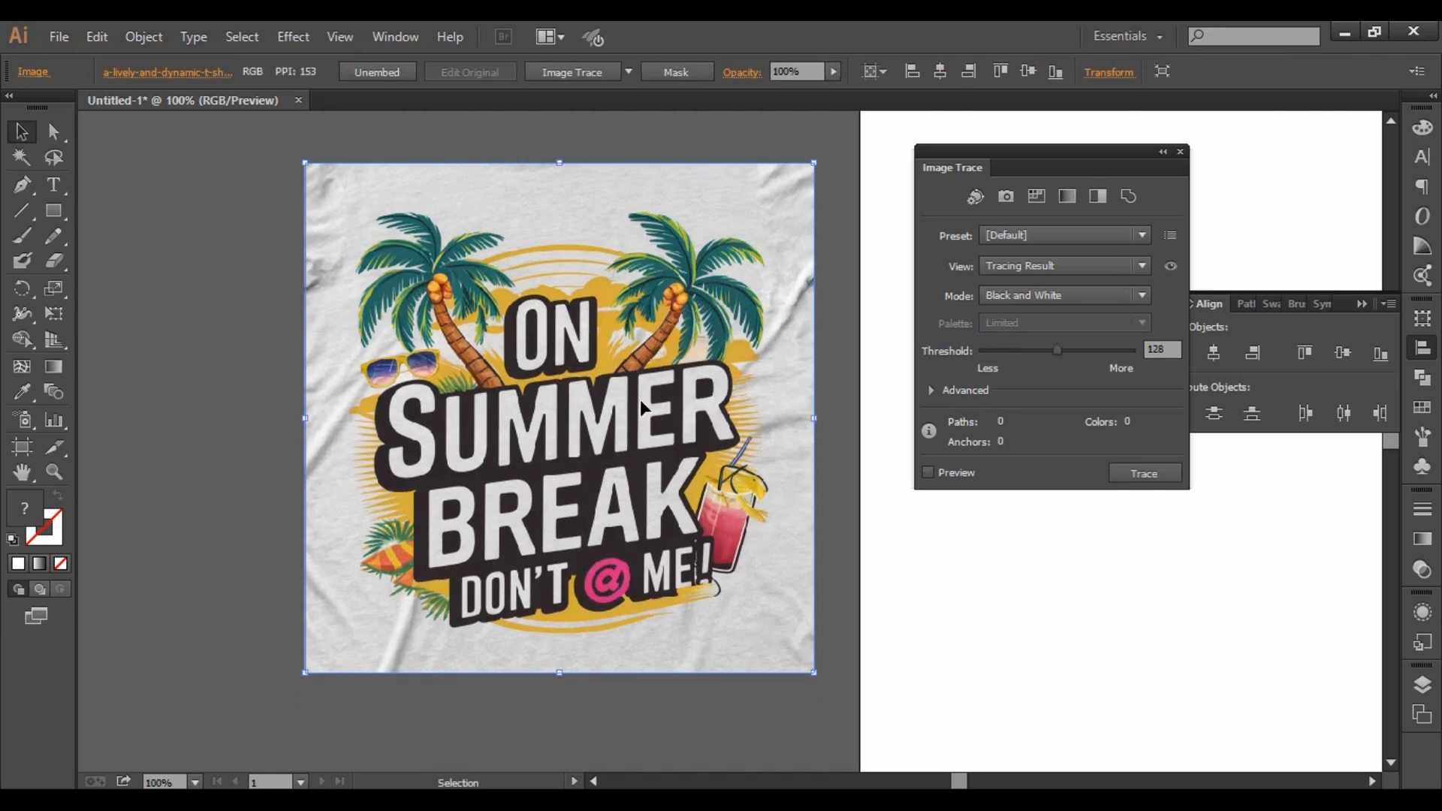
# Duplicate the grey-fabric image to its left and move the original slightly upward.
pyautogui.scroll(-2, 640, 400)
pyautogui.moveTo(616, 399); pyautogui.dragTo(325, 372)
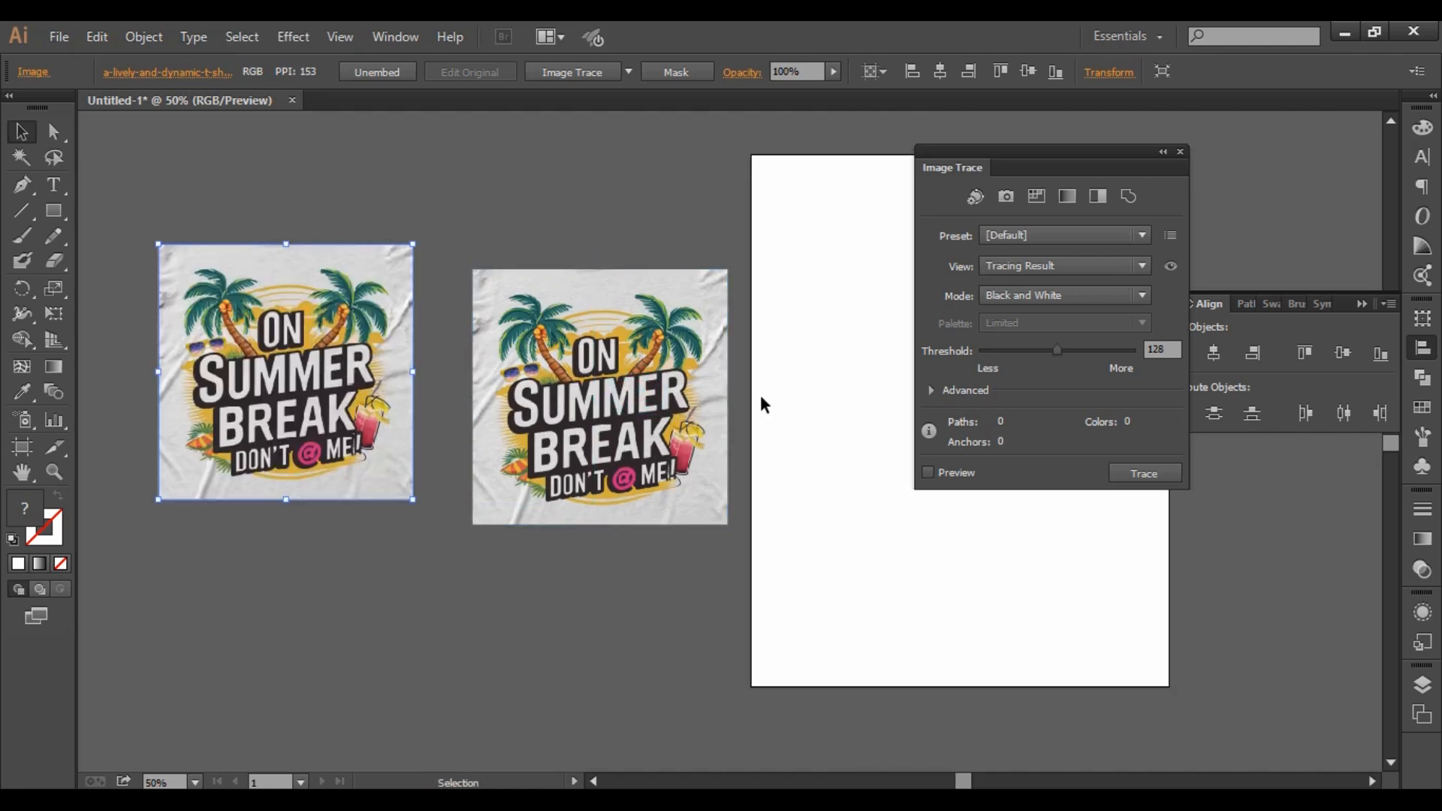
pyautogui.moveTo(638, 368); pyautogui.dragTo(631, 322)
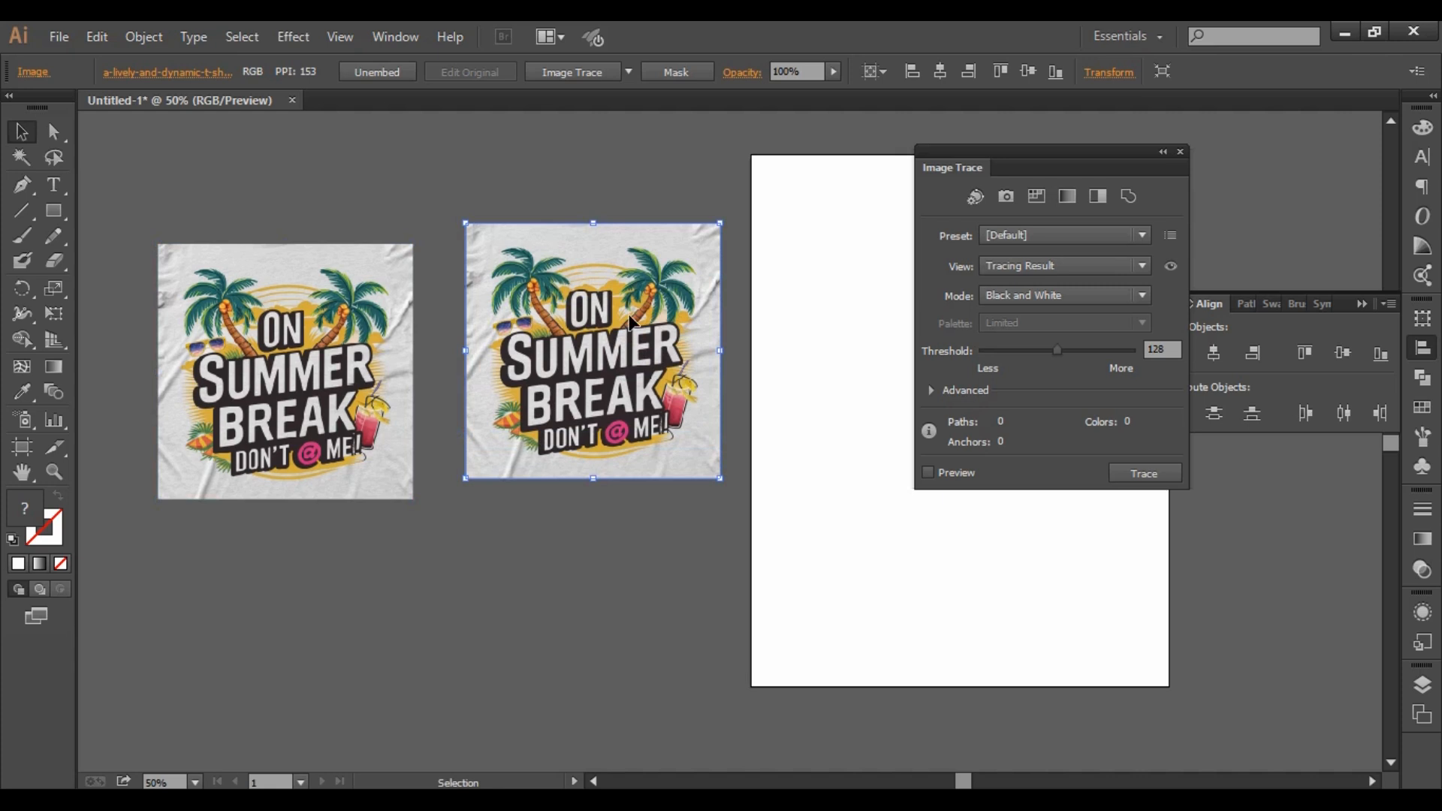
# Line up the duplicate level with the original image and trace it with the 16 Colors preset.
pyautogui.scroll(1, 632, 285)
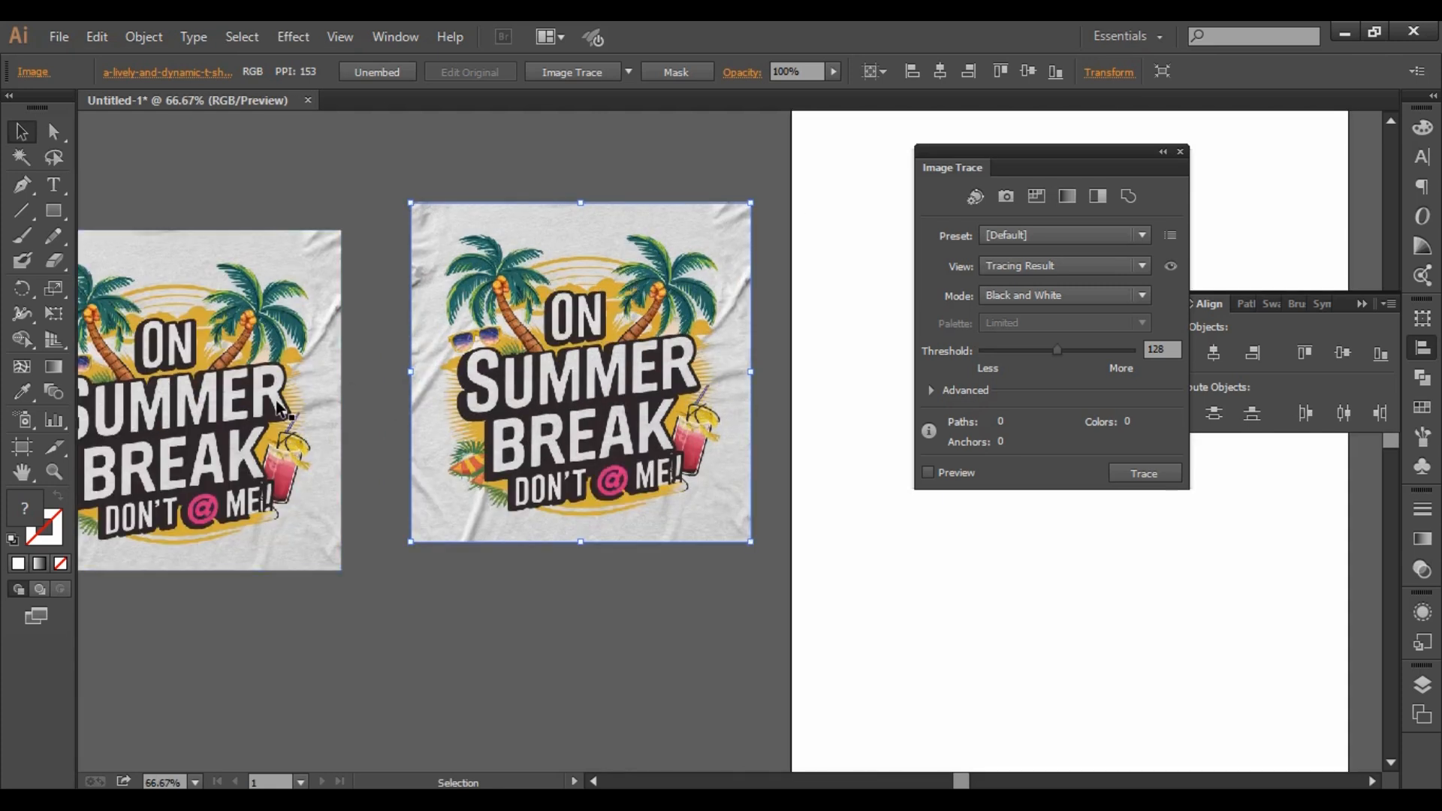
pyautogui.moveTo(242, 409); pyautogui.dragTo(280, 383)
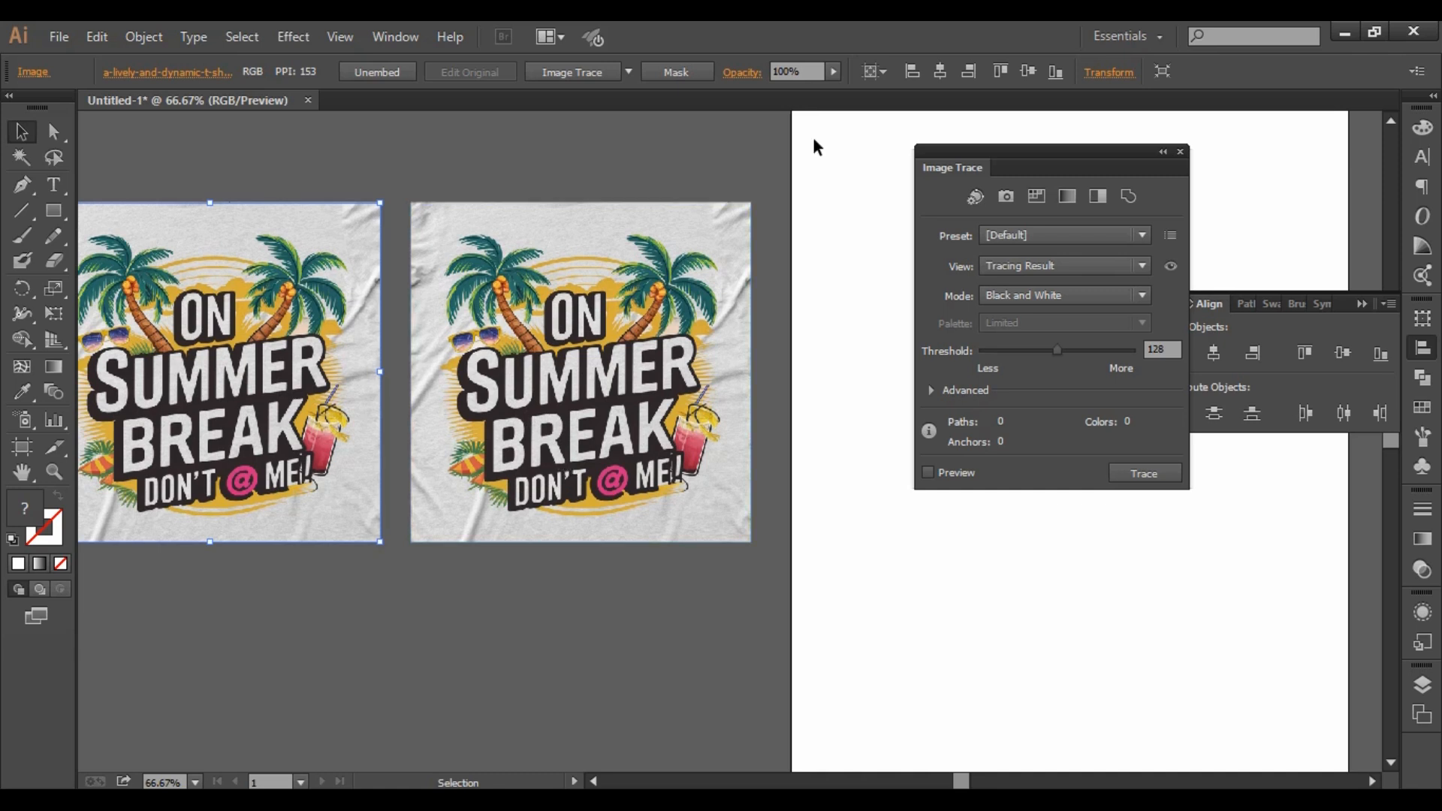
pyautogui.click(627, 71)
pyautogui.click(675, 230)
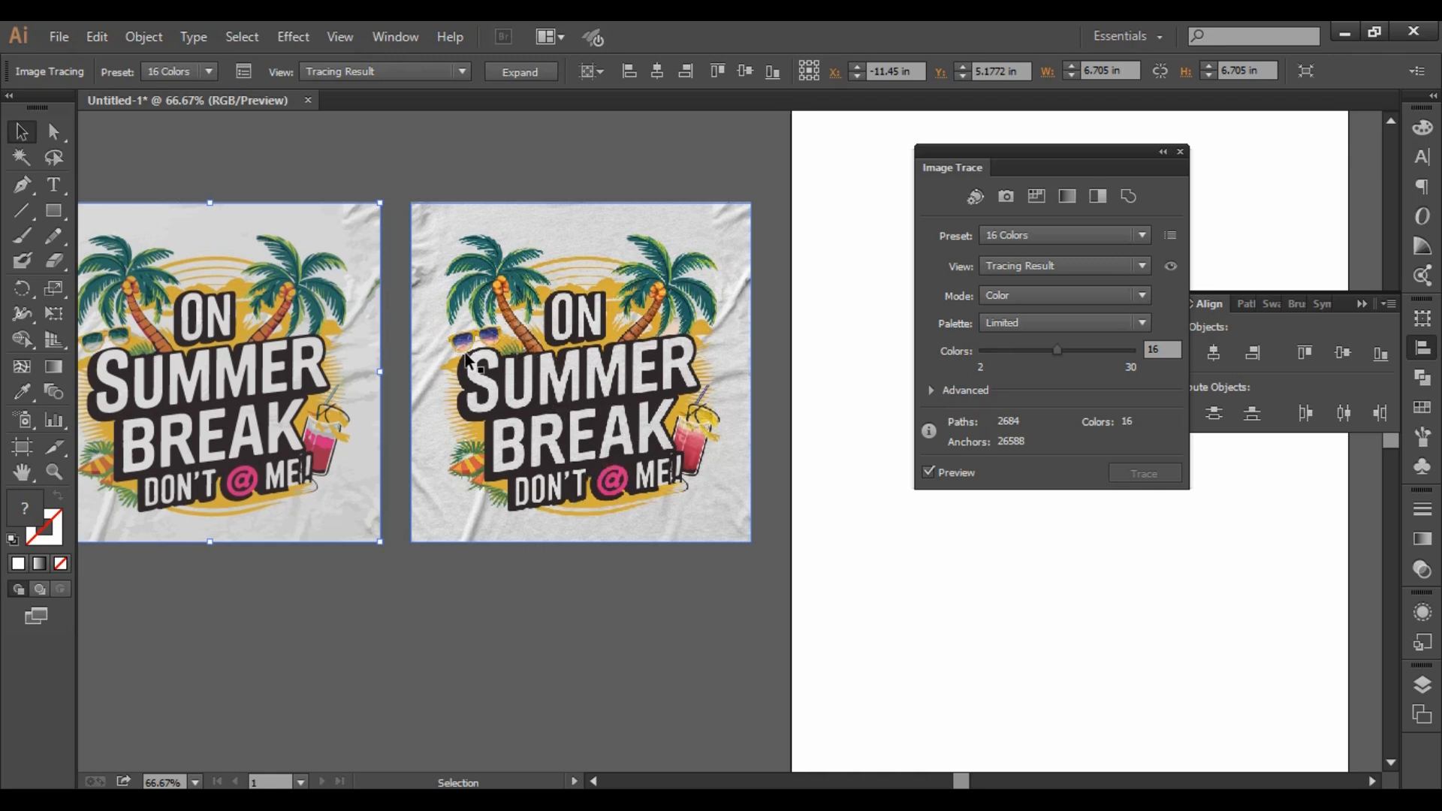
# Examine the sunglasses and lettering on the original grey-fabric image up close.
pyautogui.scroll(4, 465, 356)
pyautogui.scroll(3, 555, 312)
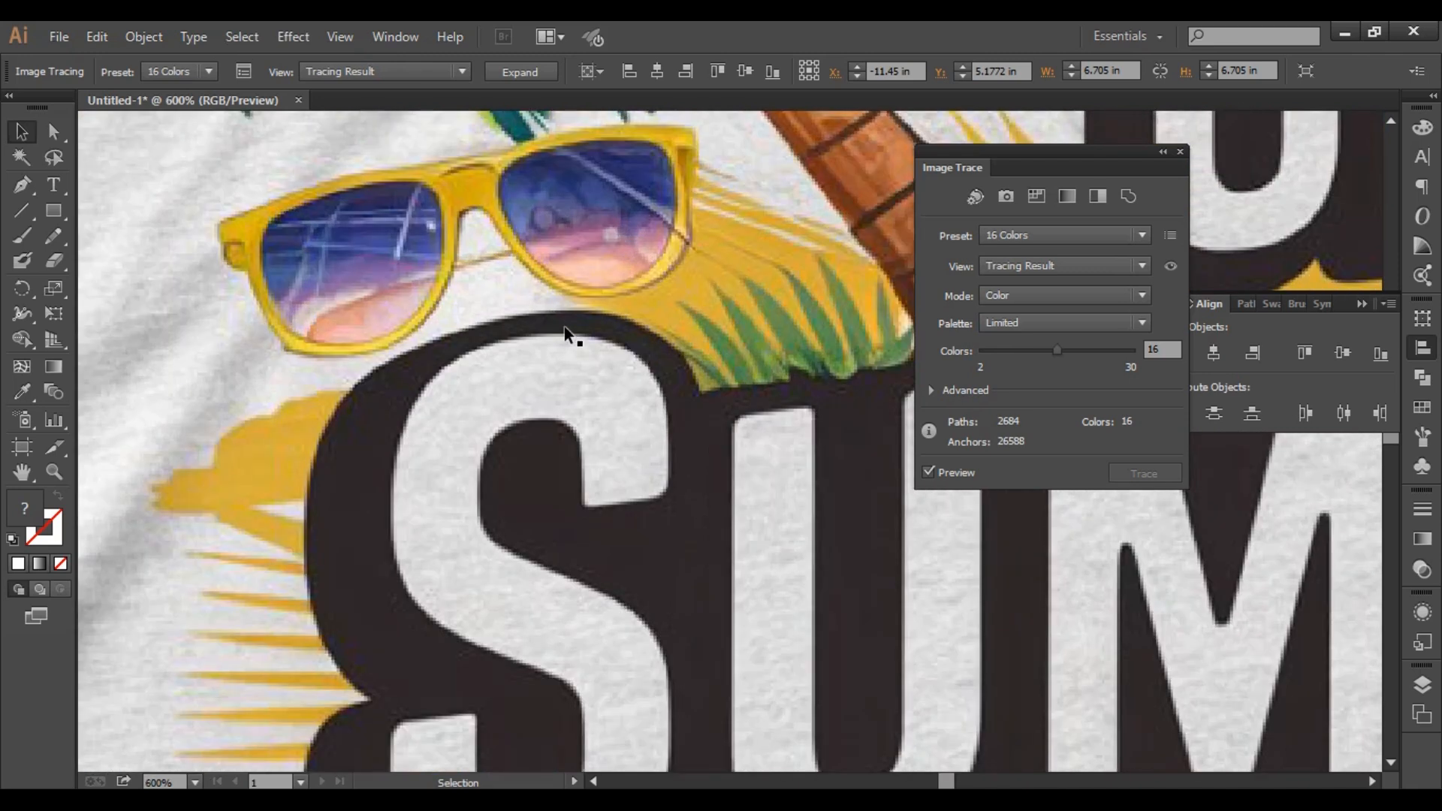
pyautogui.scroll(-1, 521, 348)
pyautogui.scroll(-5, 521, 348)
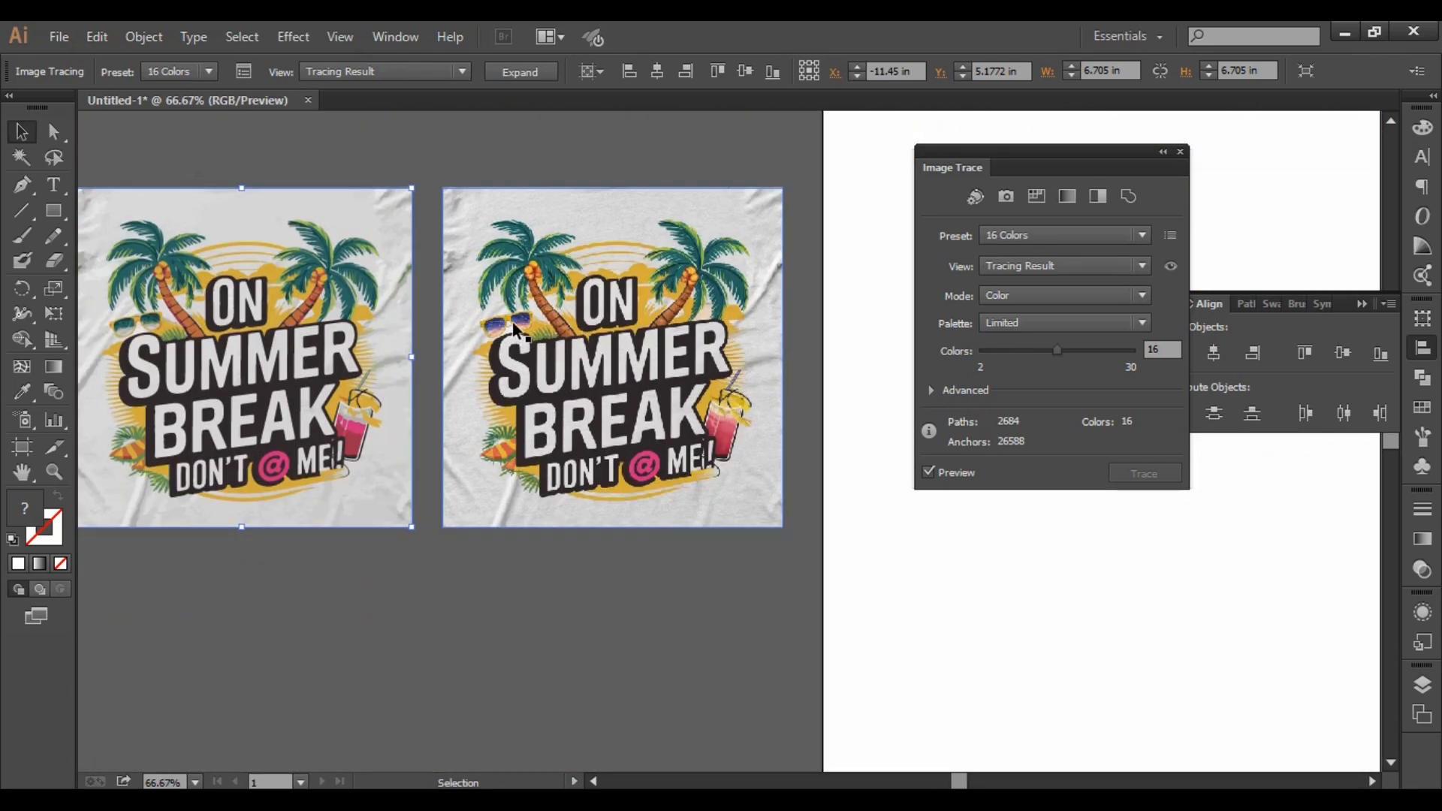
pyautogui.click(769, 233)
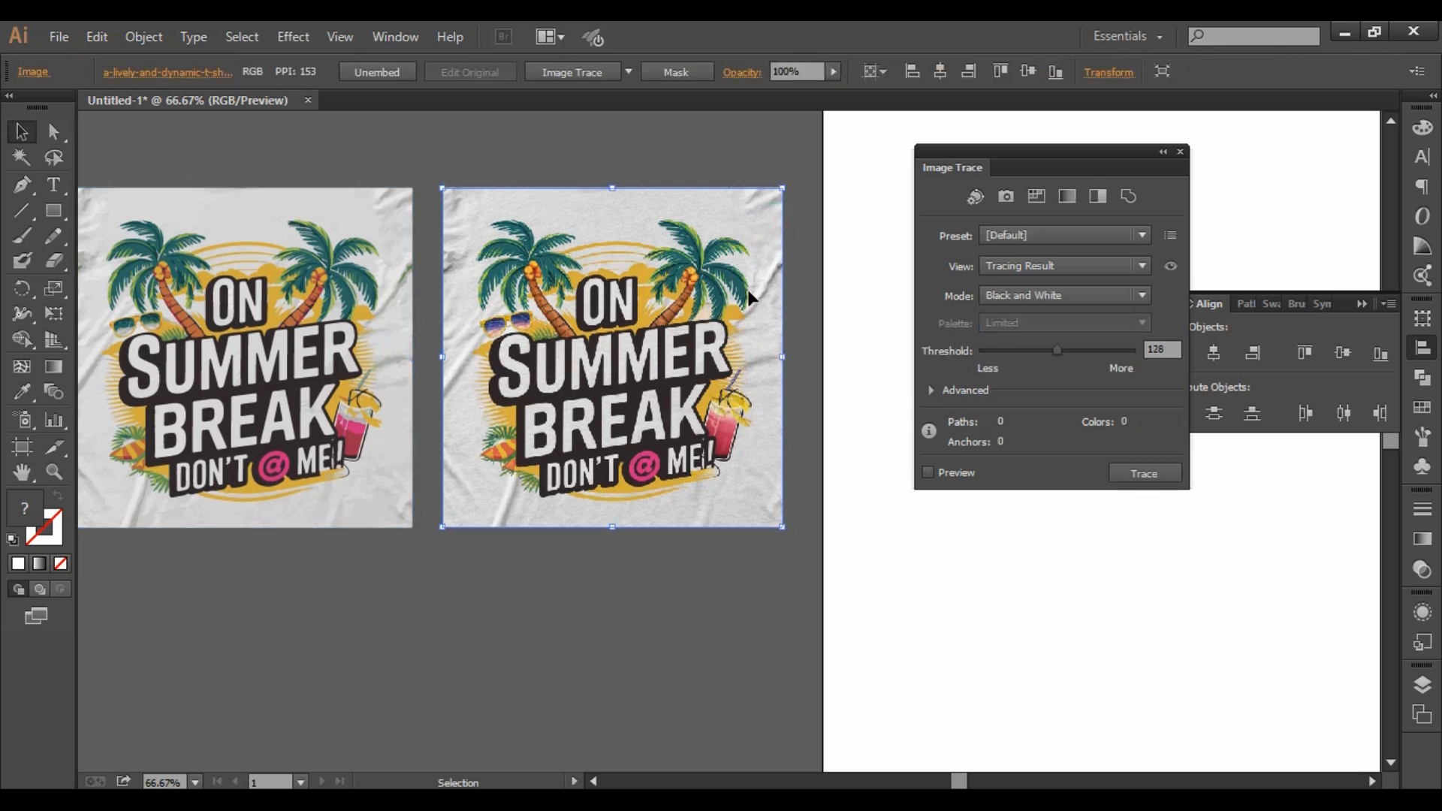
# Compare the lettering, sunglasses and drink in the 16-color tracing with the original image.
pyautogui.click(379, 367)
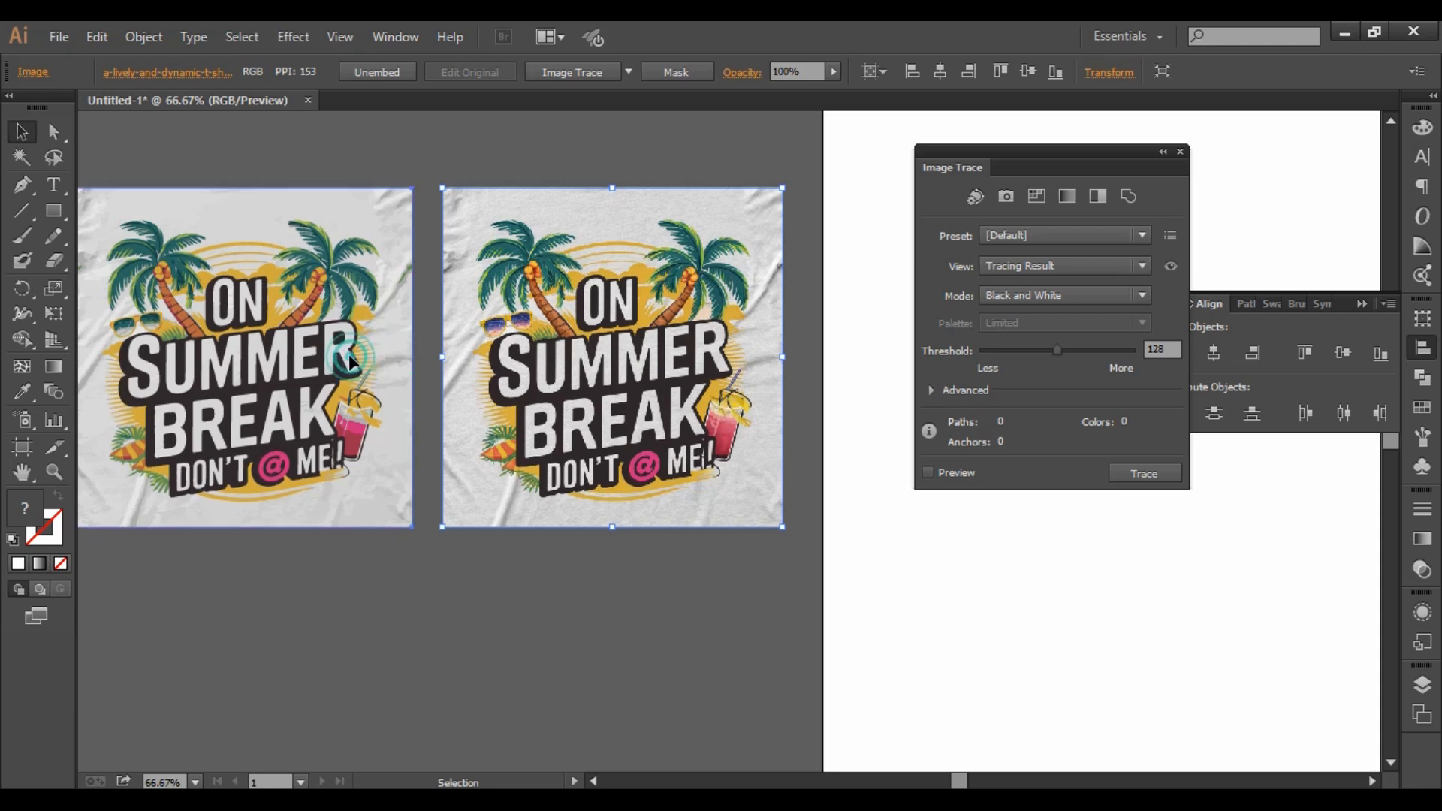
pyautogui.press('space')
pyautogui.moveTo(485, 375); pyautogui.dragTo(709, 403)
pyautogui.scroll(4, 446, 396)
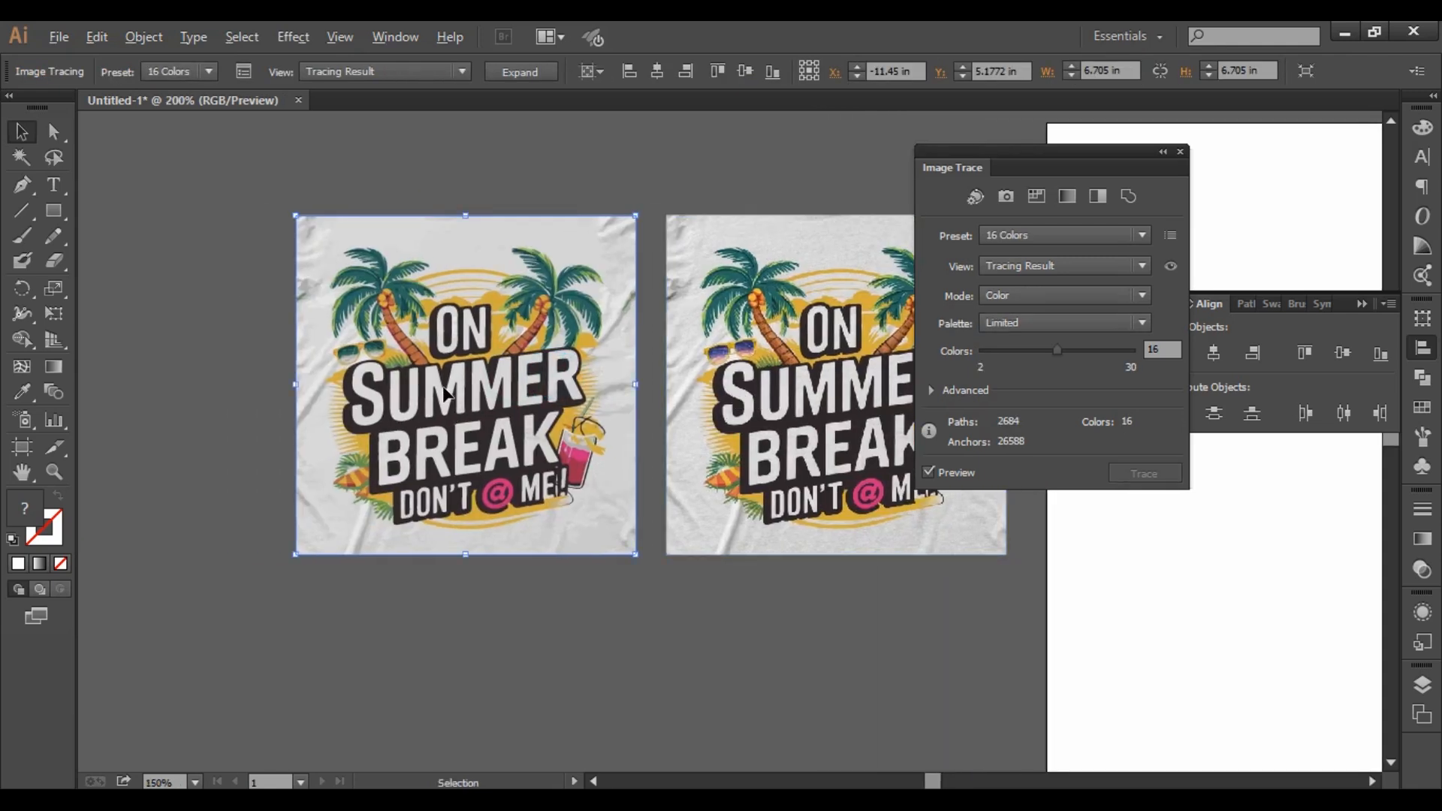
pyautogui.scroll(-2, 534, 440)
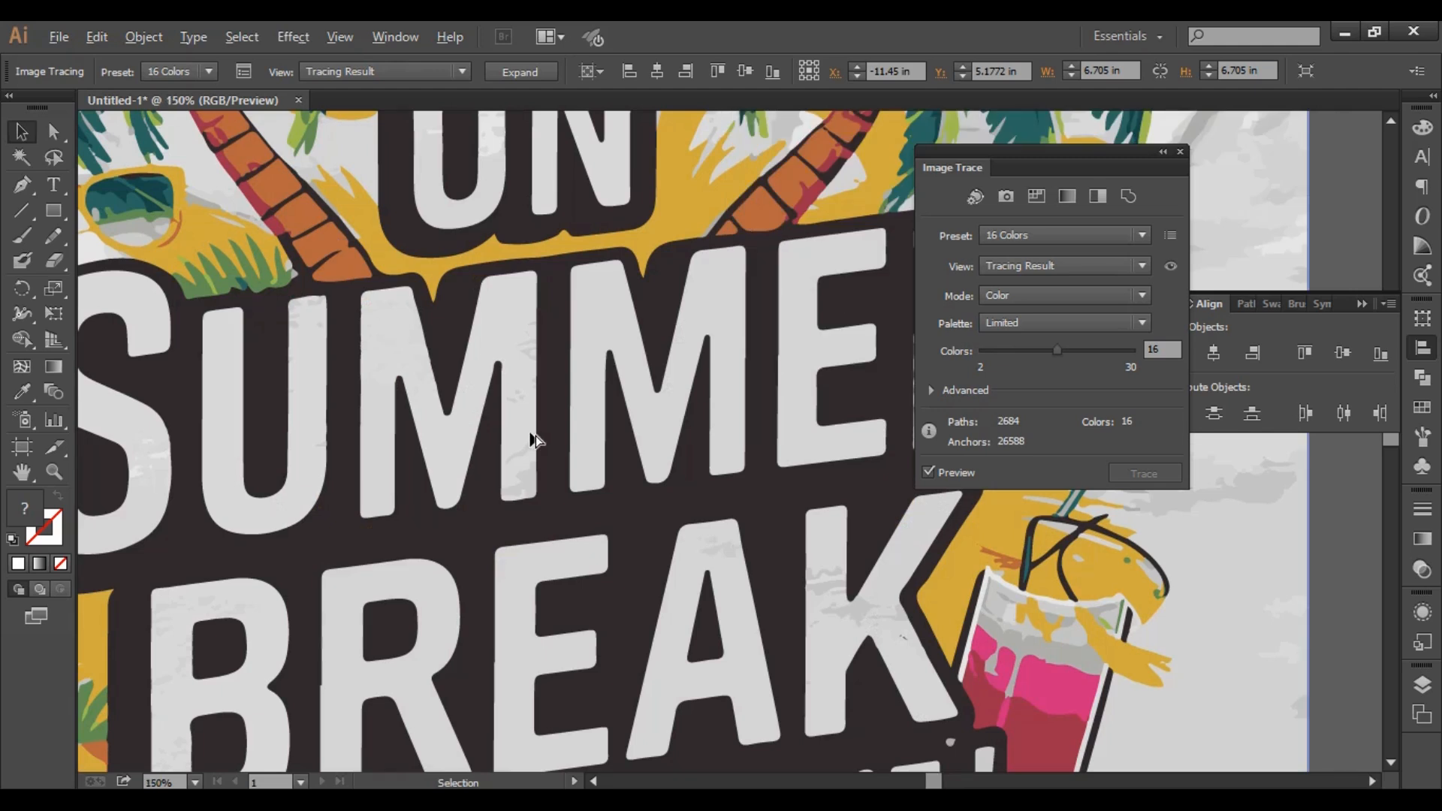
pyautogui.press('space')
pyautogui.moveTo(534, 459); pyautogui.dragTo(377, 429)
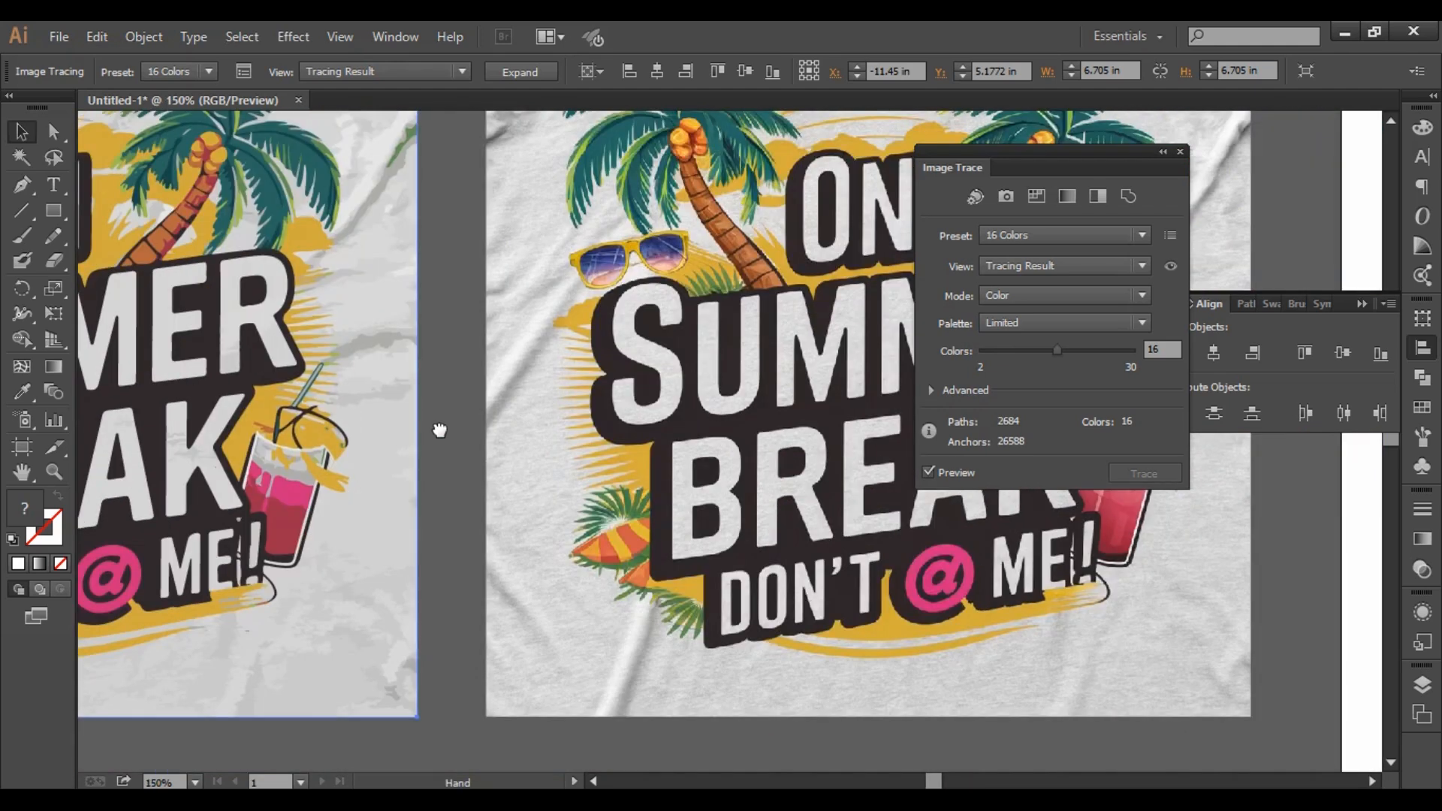
pyautogui.moveTo(611, 448)
pyautogui.mouseDown()
pyautogui.moveTo(156, 466)
pyautogui.moveTo(570, 461)
pyautogui.mouseUp()
pyautogui.moveTo(441, 471); pyautogui.dragTo(817, 473)
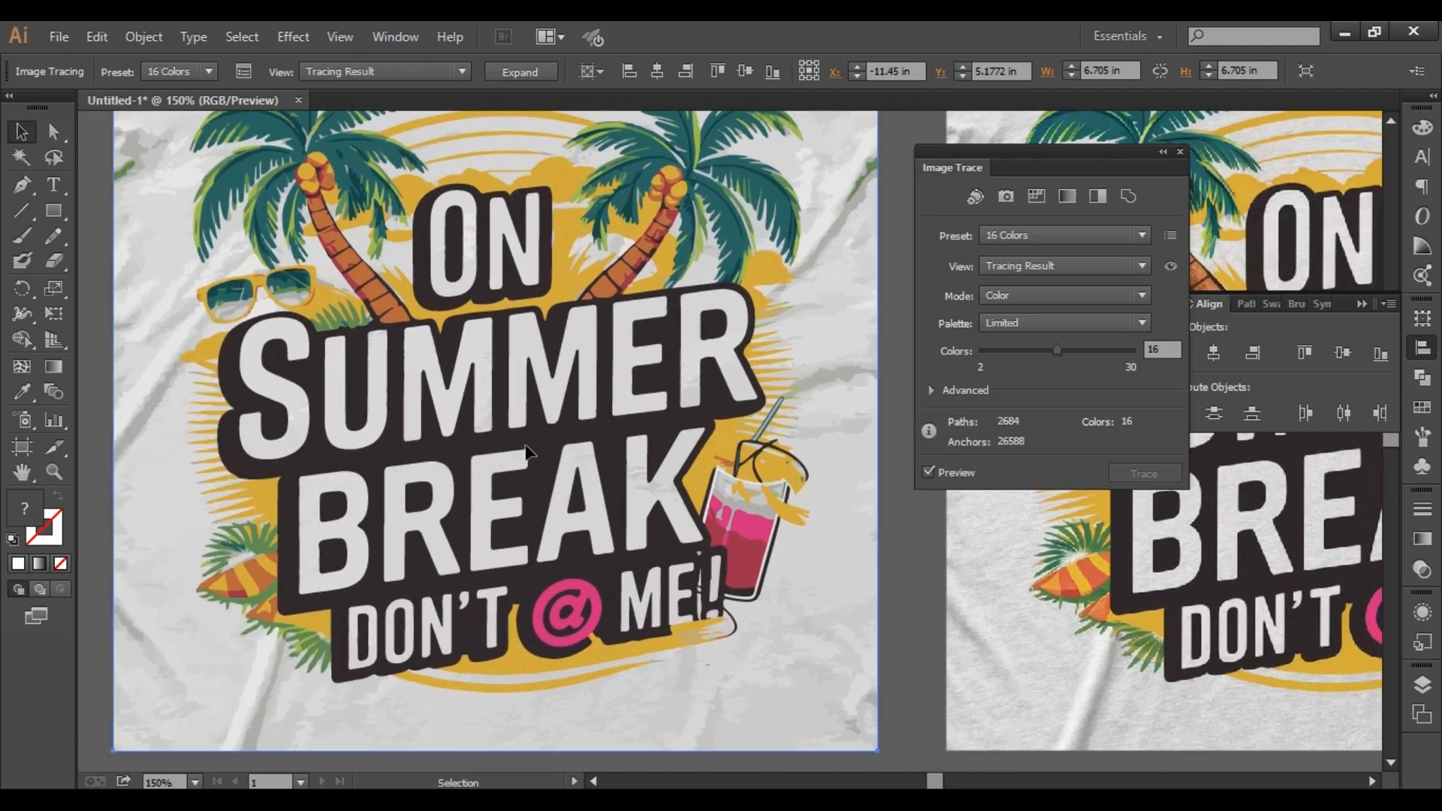
pyautogui.scroll(-2, 526, 451)
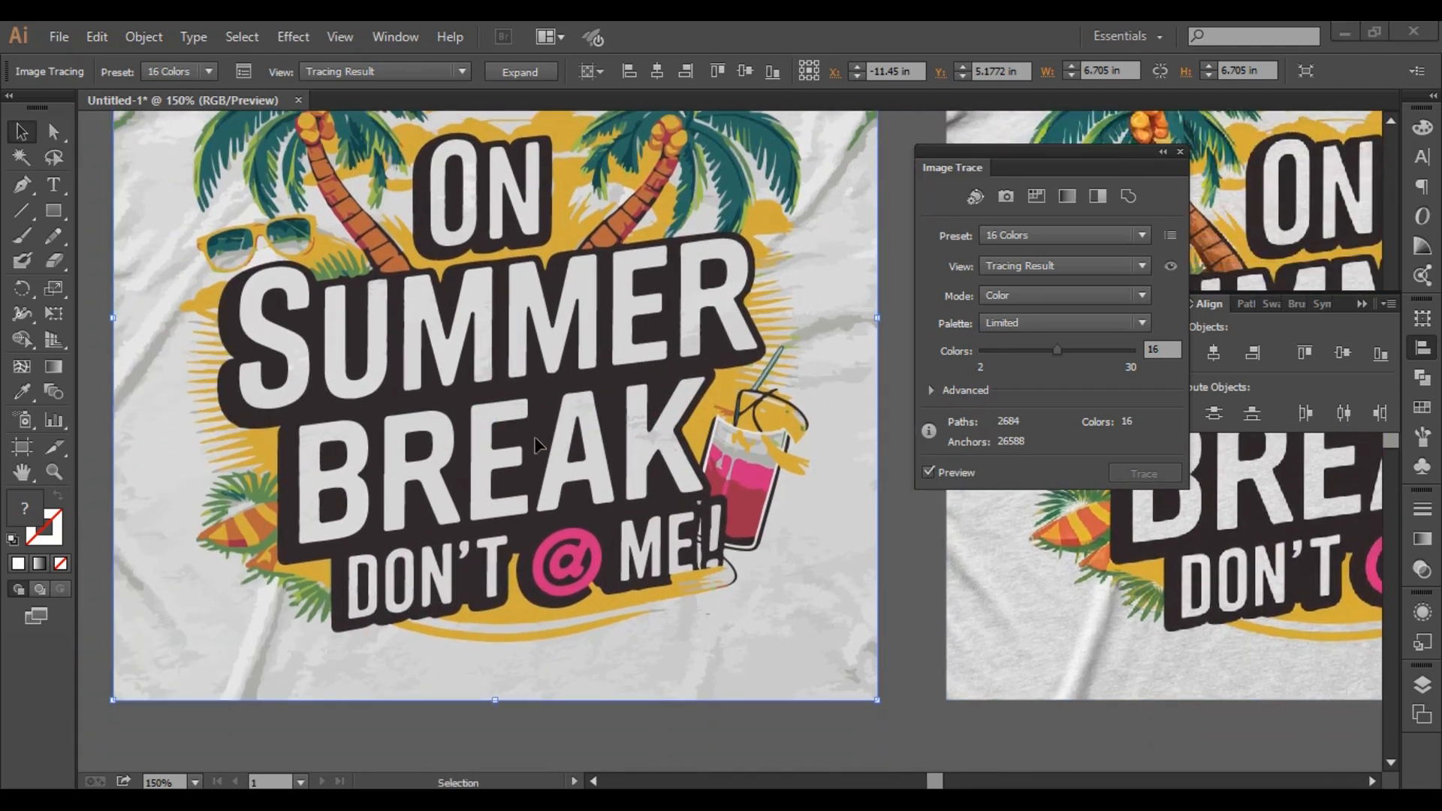
pyautogui.hscroll(2, 535, 444)
pyautogui.press('super')
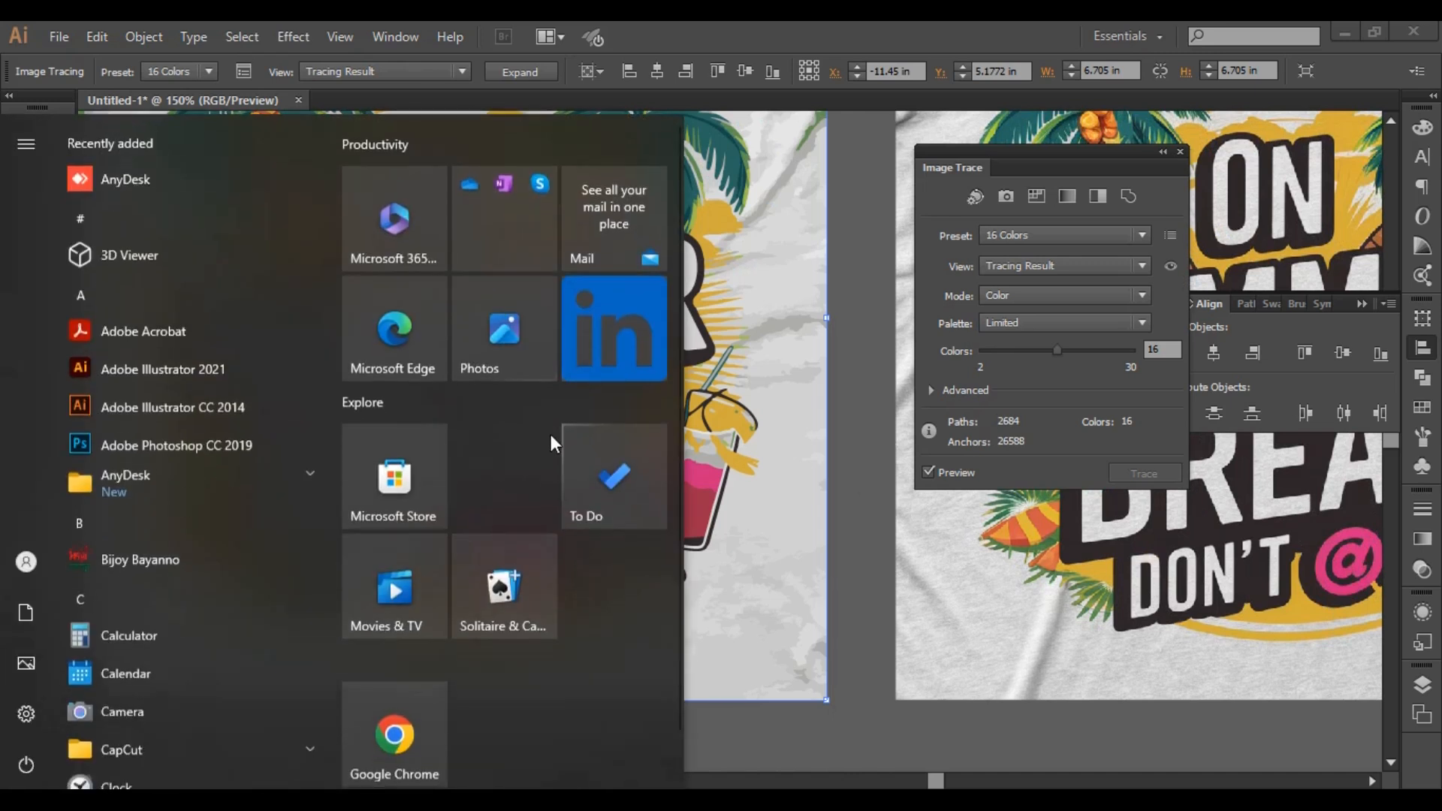
pyautogui.press('super')
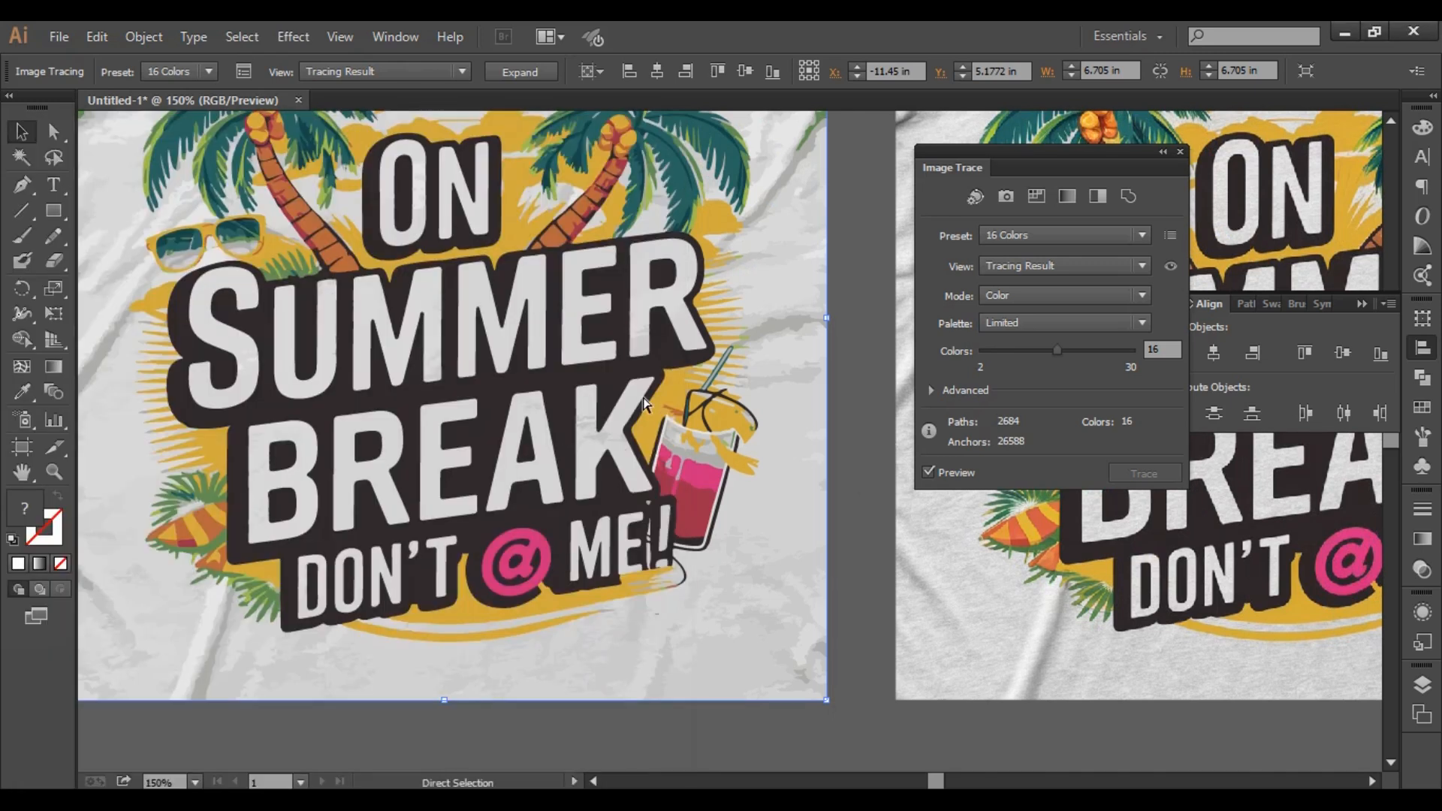
pyautogui.hscroll(1, 646, 403)
pyautogui.hscroll(1, 646, 404)
pyautogui.hscroll(2, 642, 402)
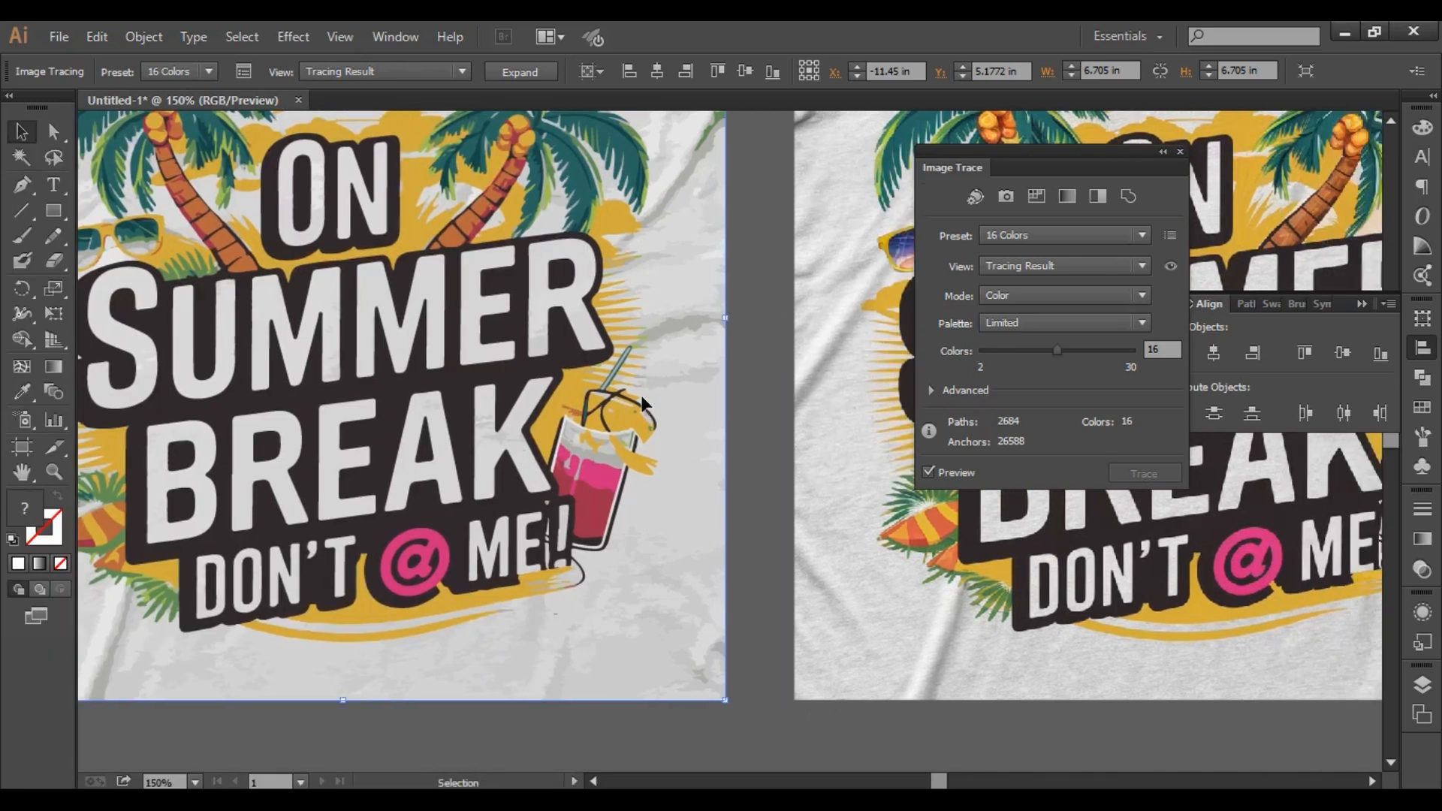
pyautogui.hotkey('ctrl', '-')
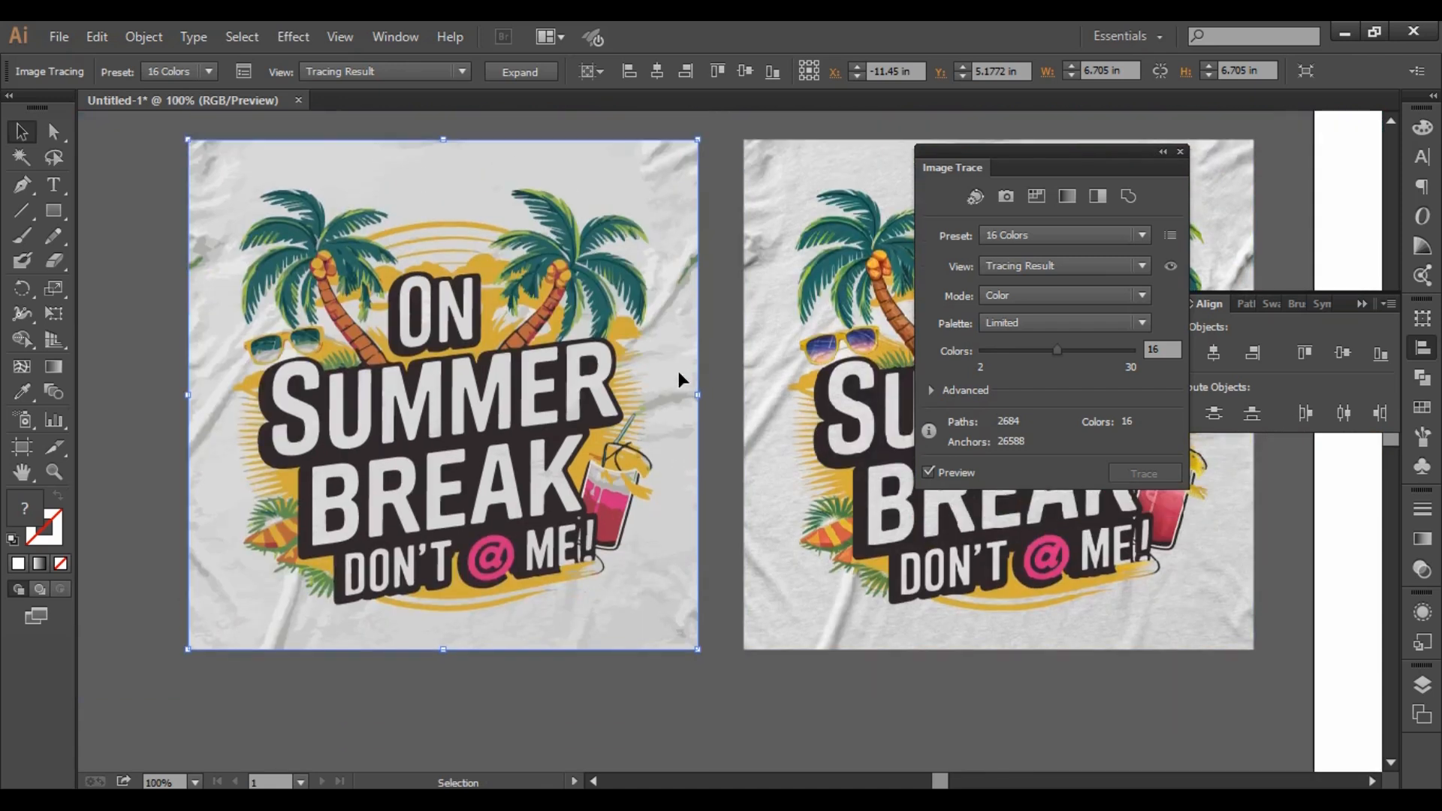
pyautogui.scroll(1, 678, 372)
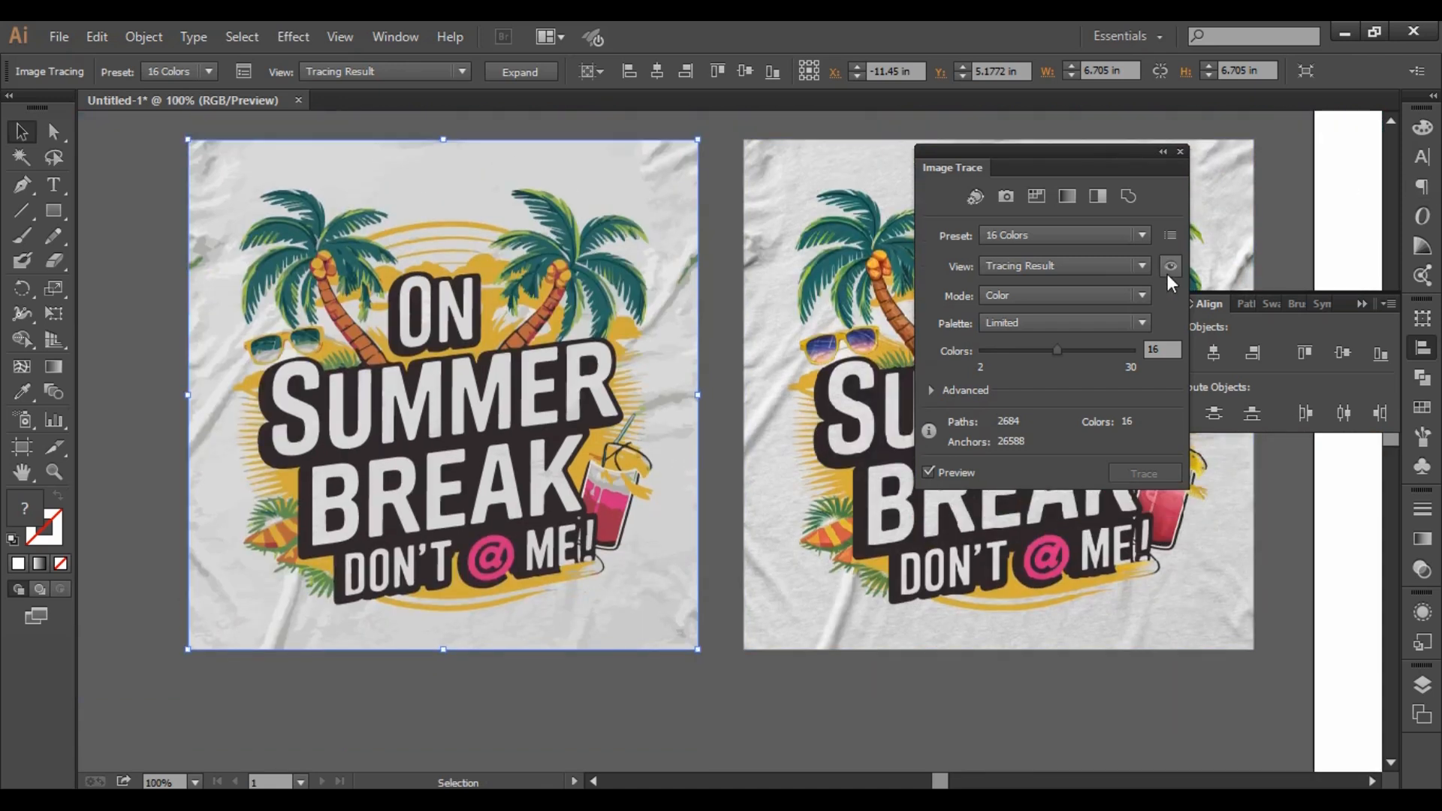
# Show the advanced trace options and lower the tracing's Paths setting to 47%.
pyautogui.click(931, 391)
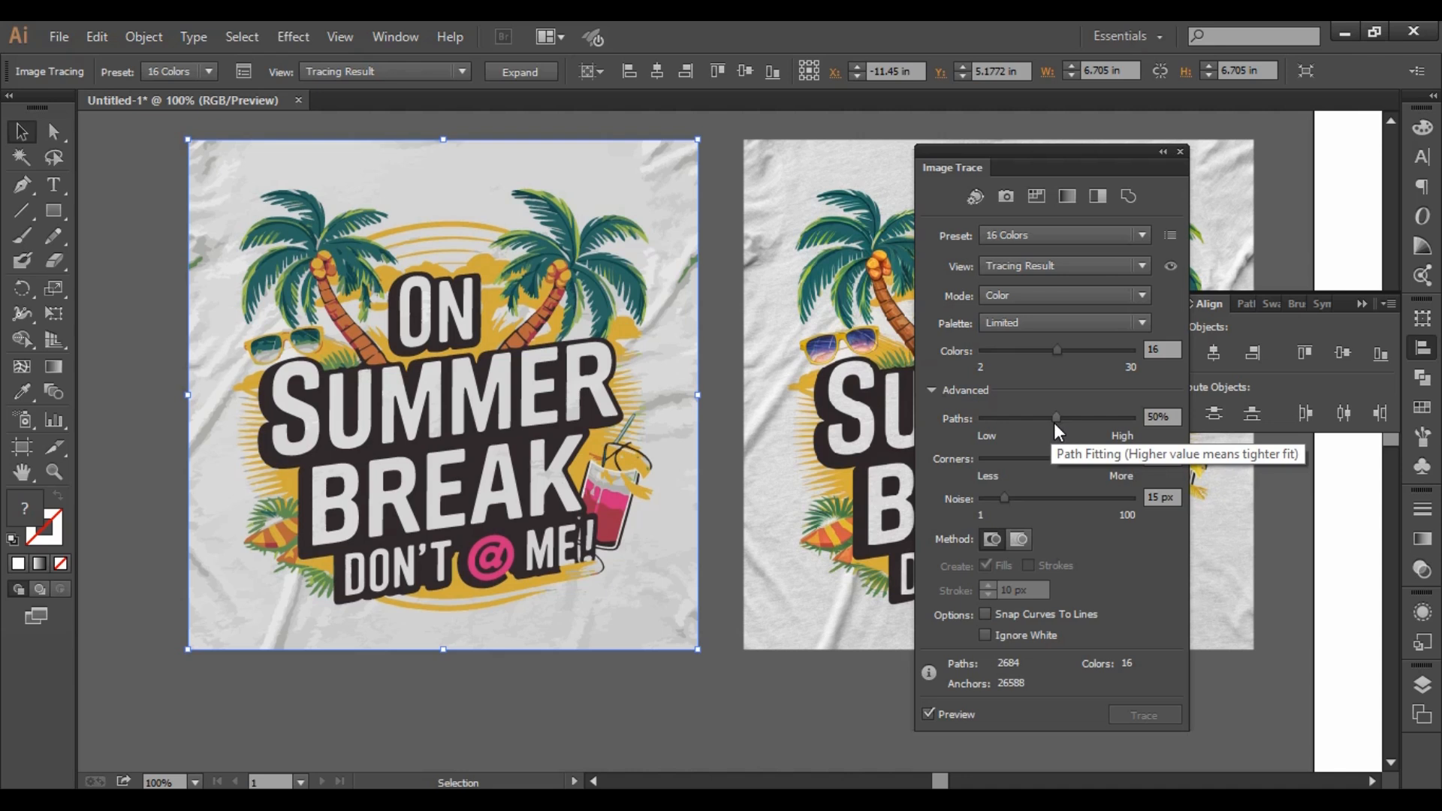
pyautogui.moveTo(1056, 422)
pyautogui.mouseDown()
pyautogui.moveTo(1070, 421)
pyautogui.moveTo(1051, 425)
pyautogui.mouseUp()
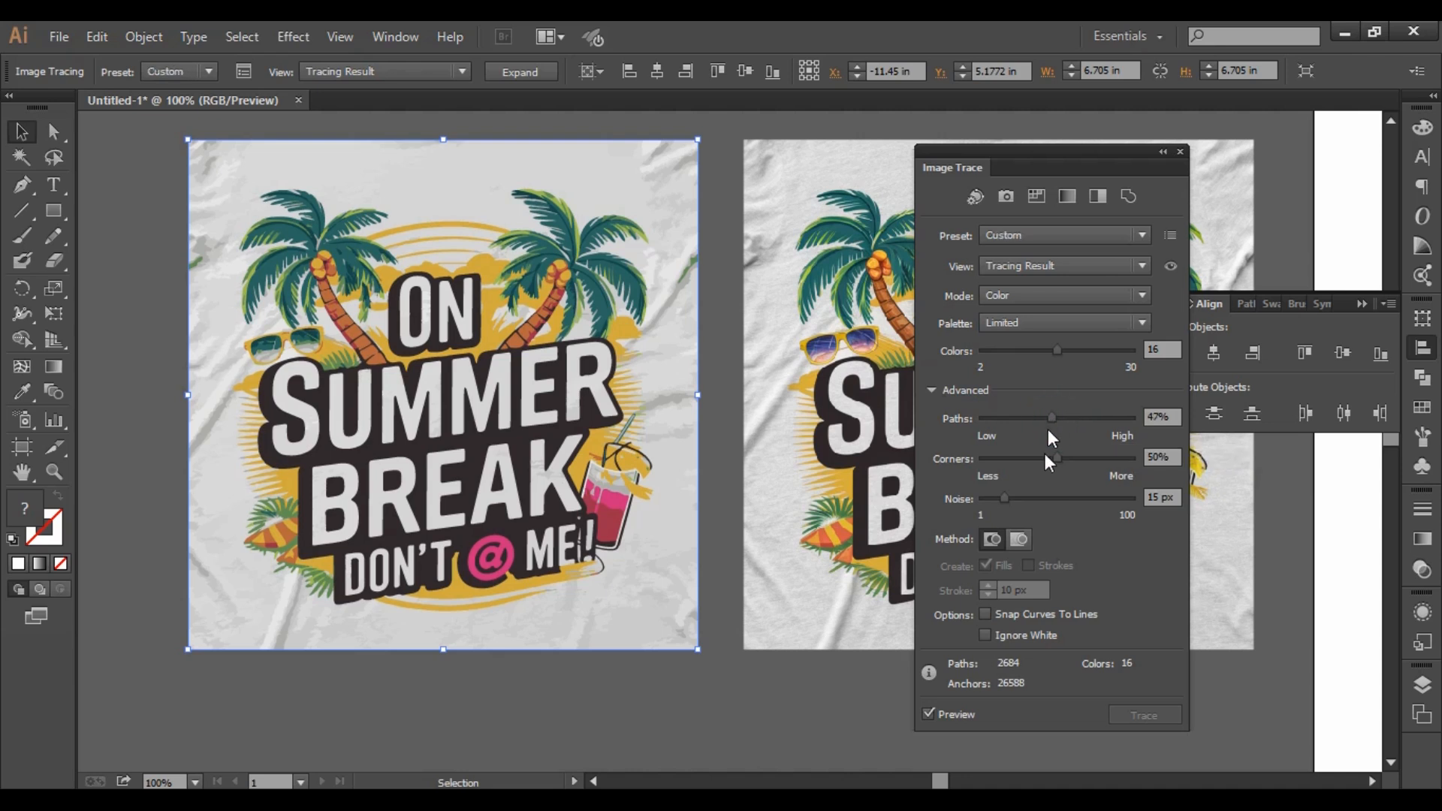
pyautogui.click(1001, 498)
# Collapse the Image Trace settings and place them clear of the two images.
pyautogui.moveTo(1111, 160); pyautogui.dragTo(1190, 148)
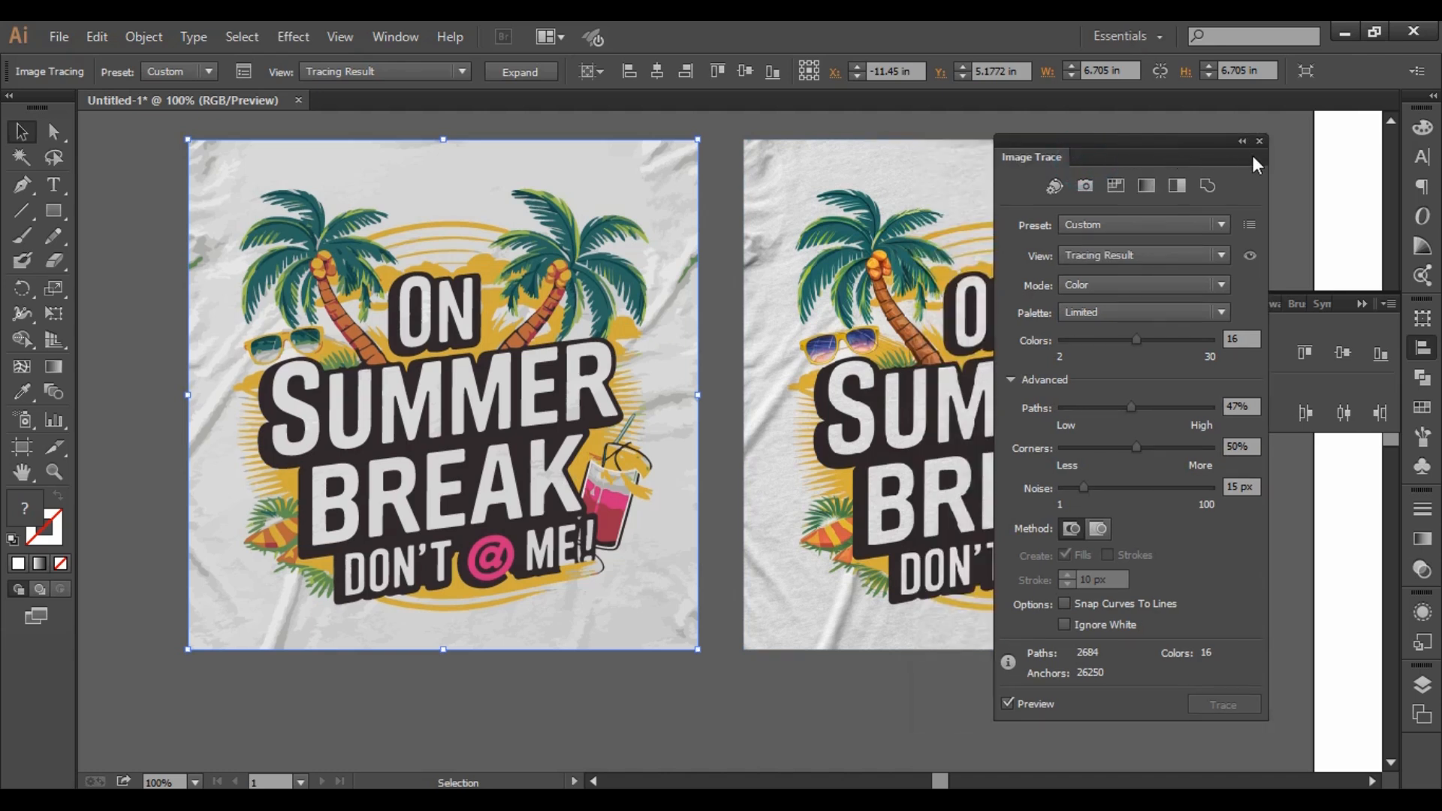
pyautogui.click(1242, 140)
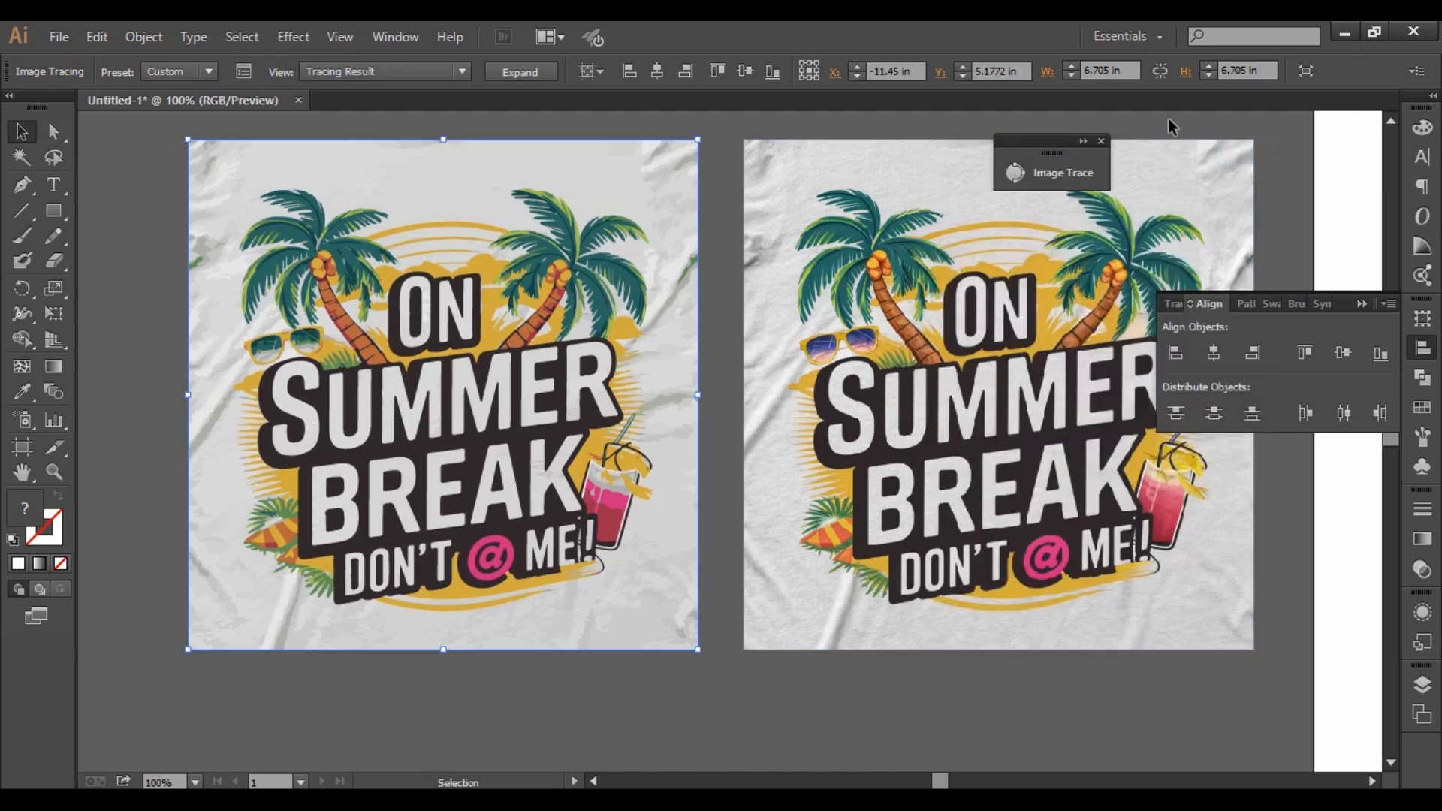
pyautogui.moveTo(1035, 142)
pyautogui.mouseDown()
pyautogui.moveTo(1283, 137)
pyautogui.moveTo(1292, 112)
pyautogui.mouseUp()
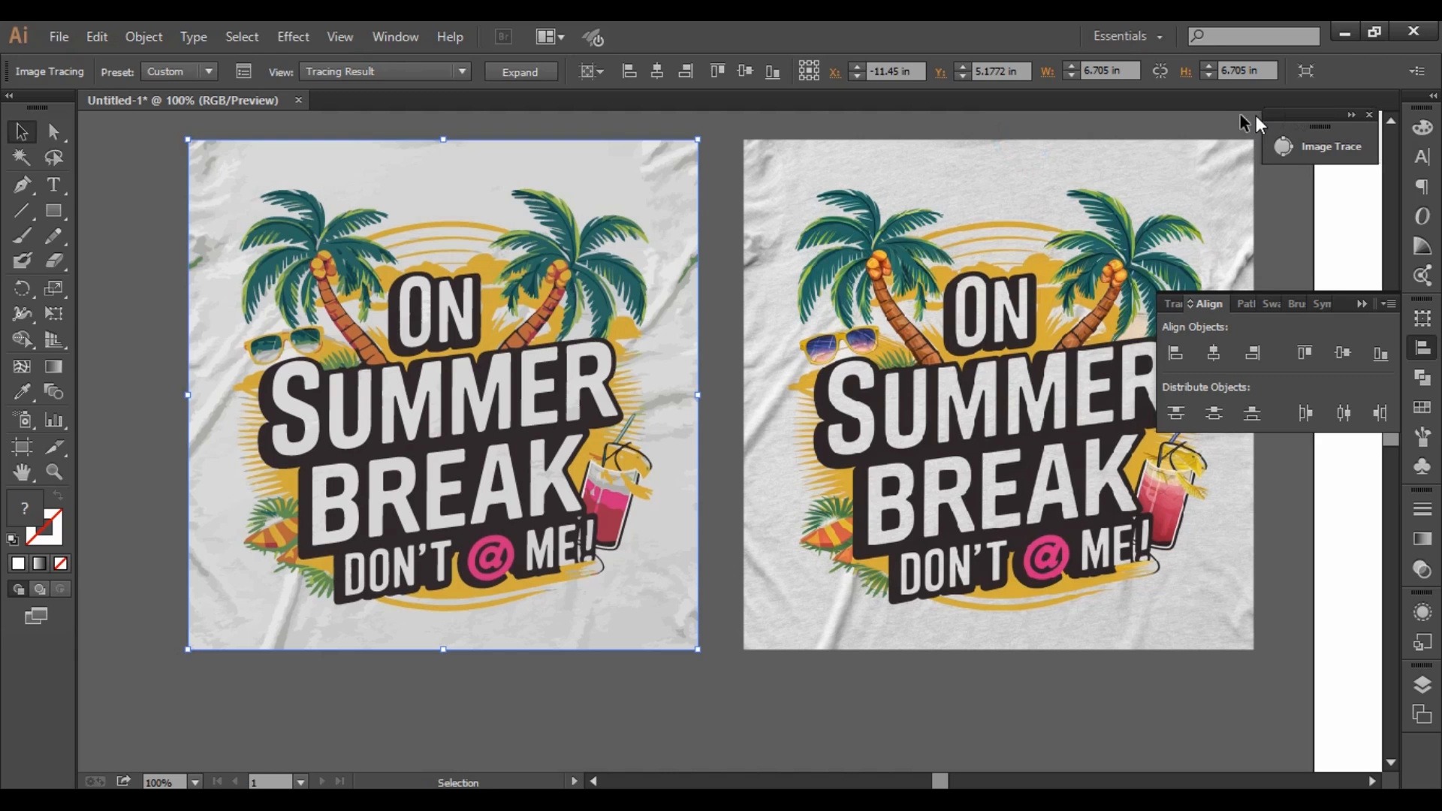
# Expand the traced copy into editable shapes and ungroup them.
pyautogui.click(540, 70)
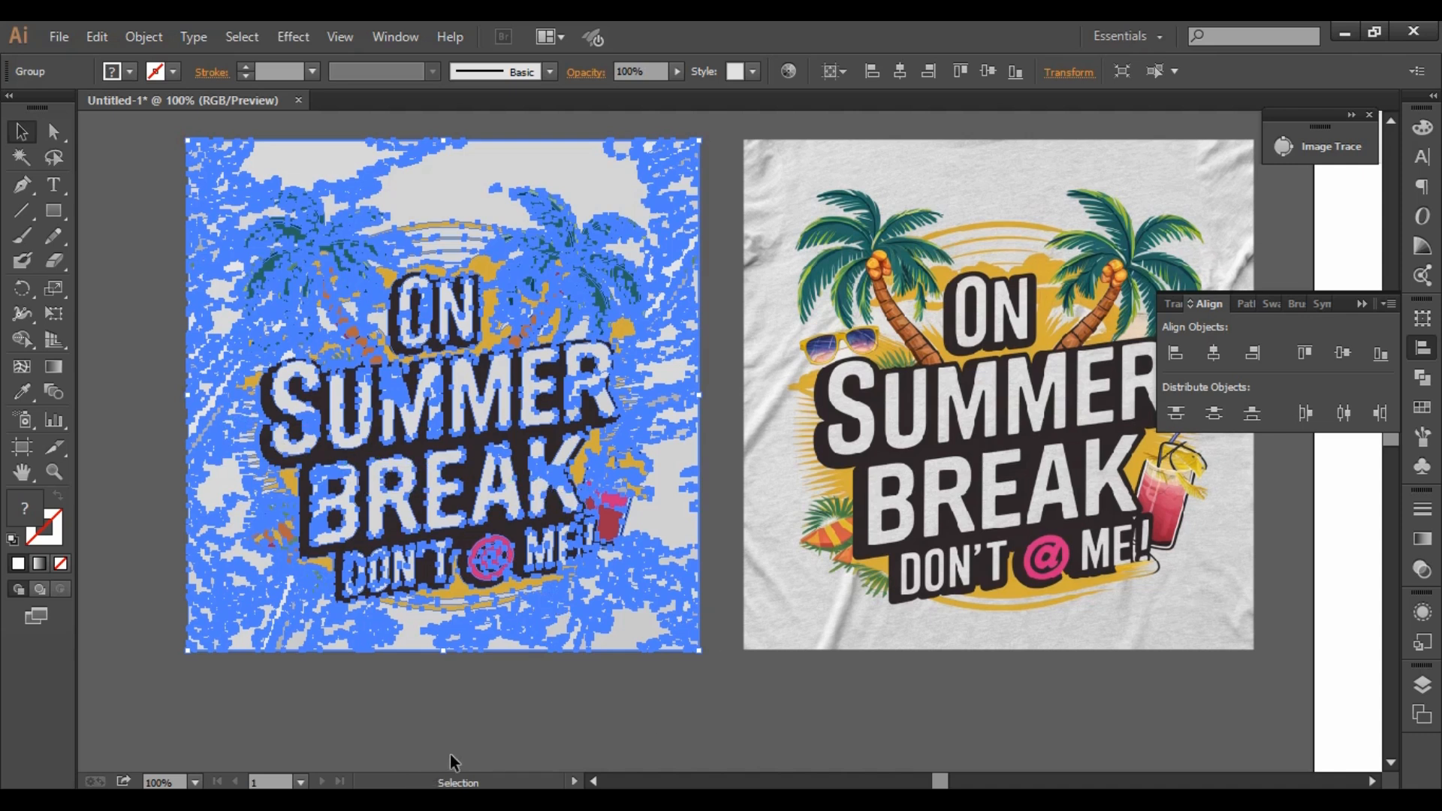
pyautogui.click(529, 715)
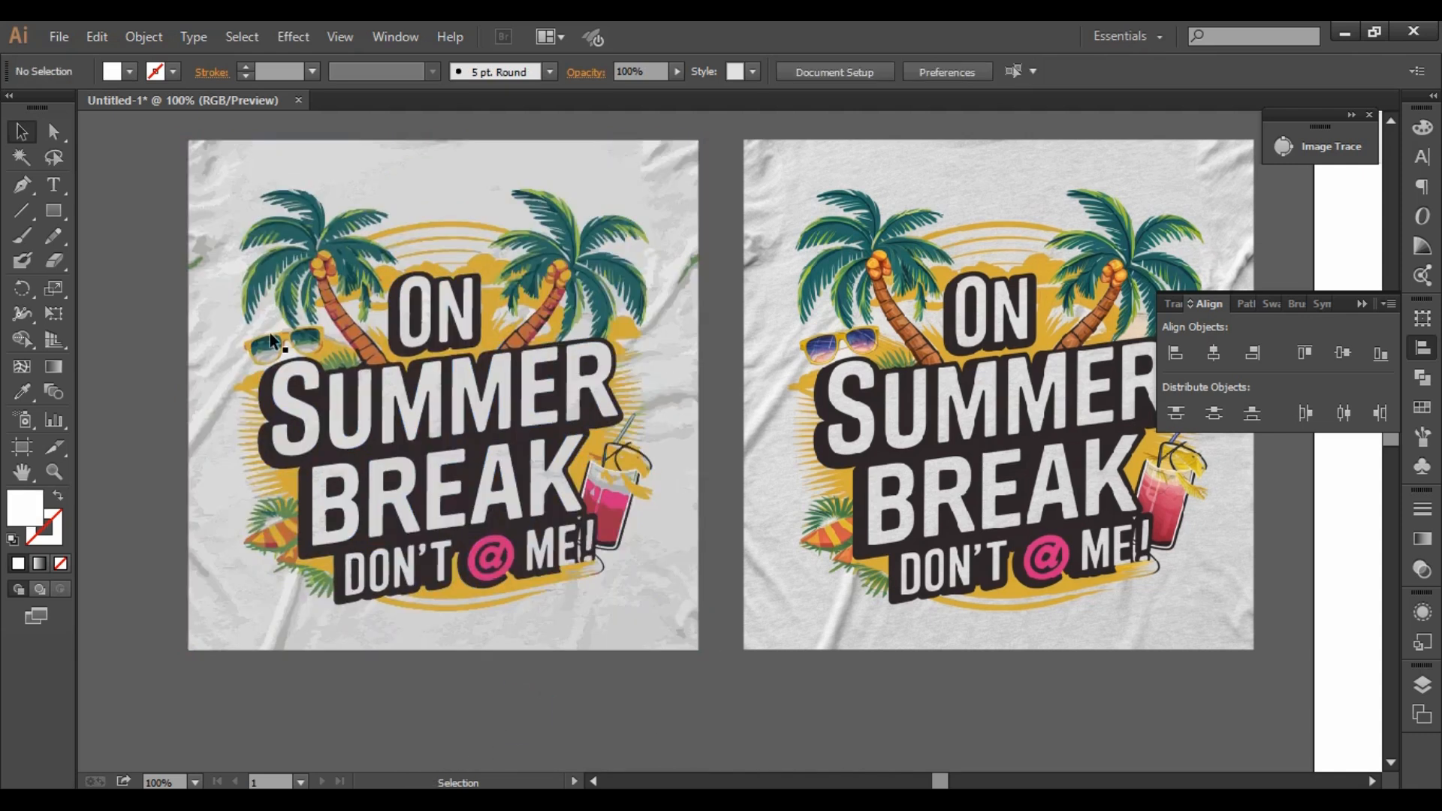
pyautogui.click(224, 193)
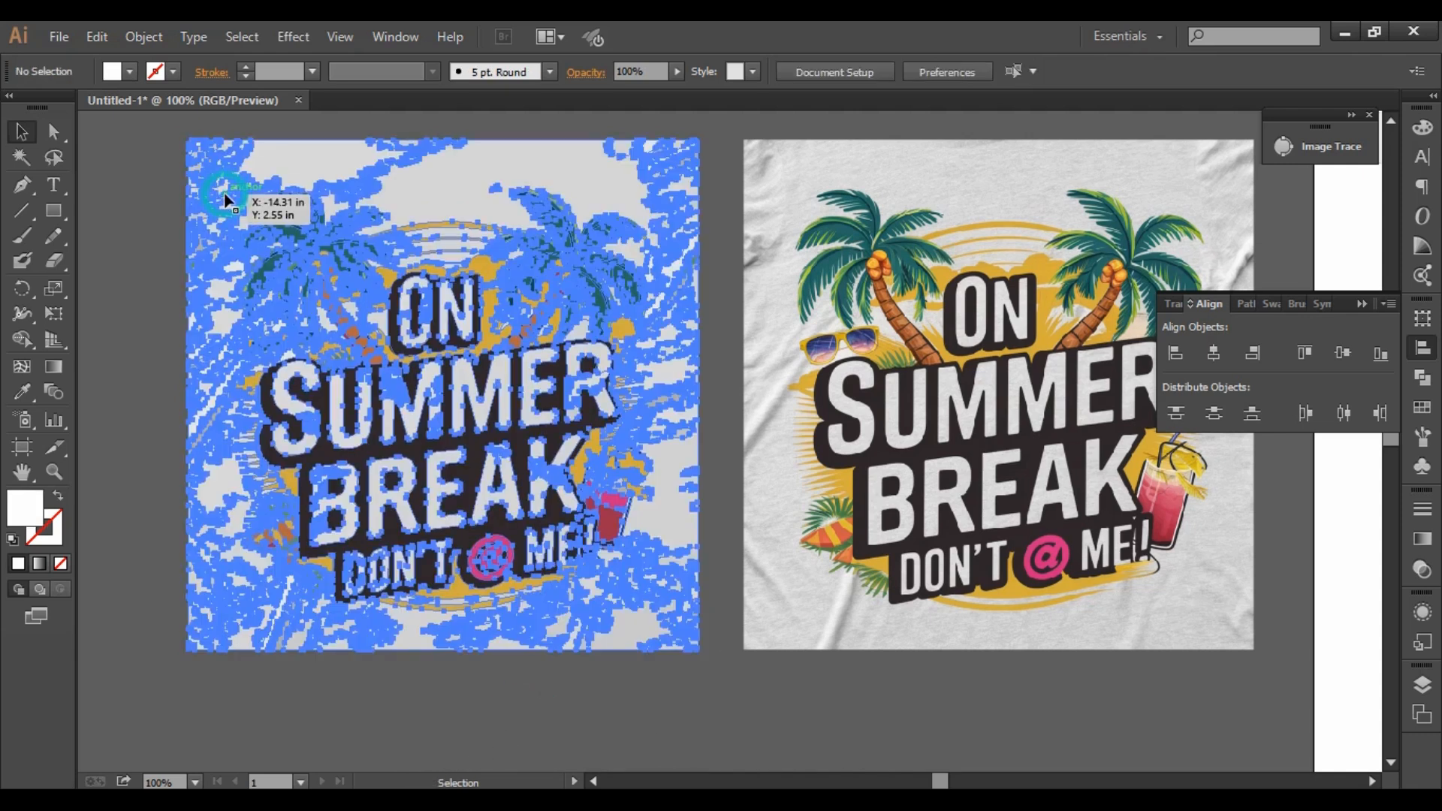
pyautogui.rightClick(257, 230)
pyautogui.click(335, 351)
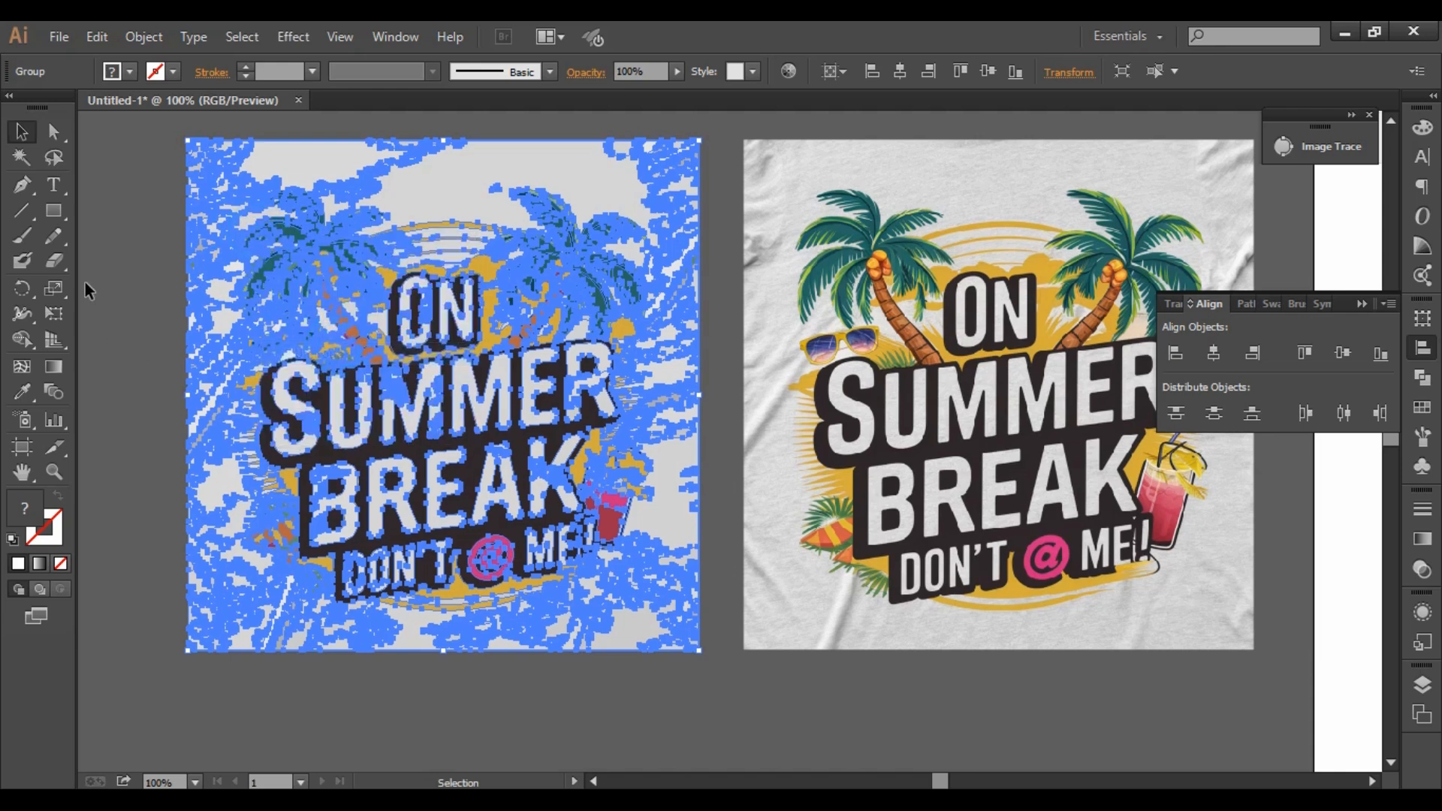
pyautogui.click(129, 277)
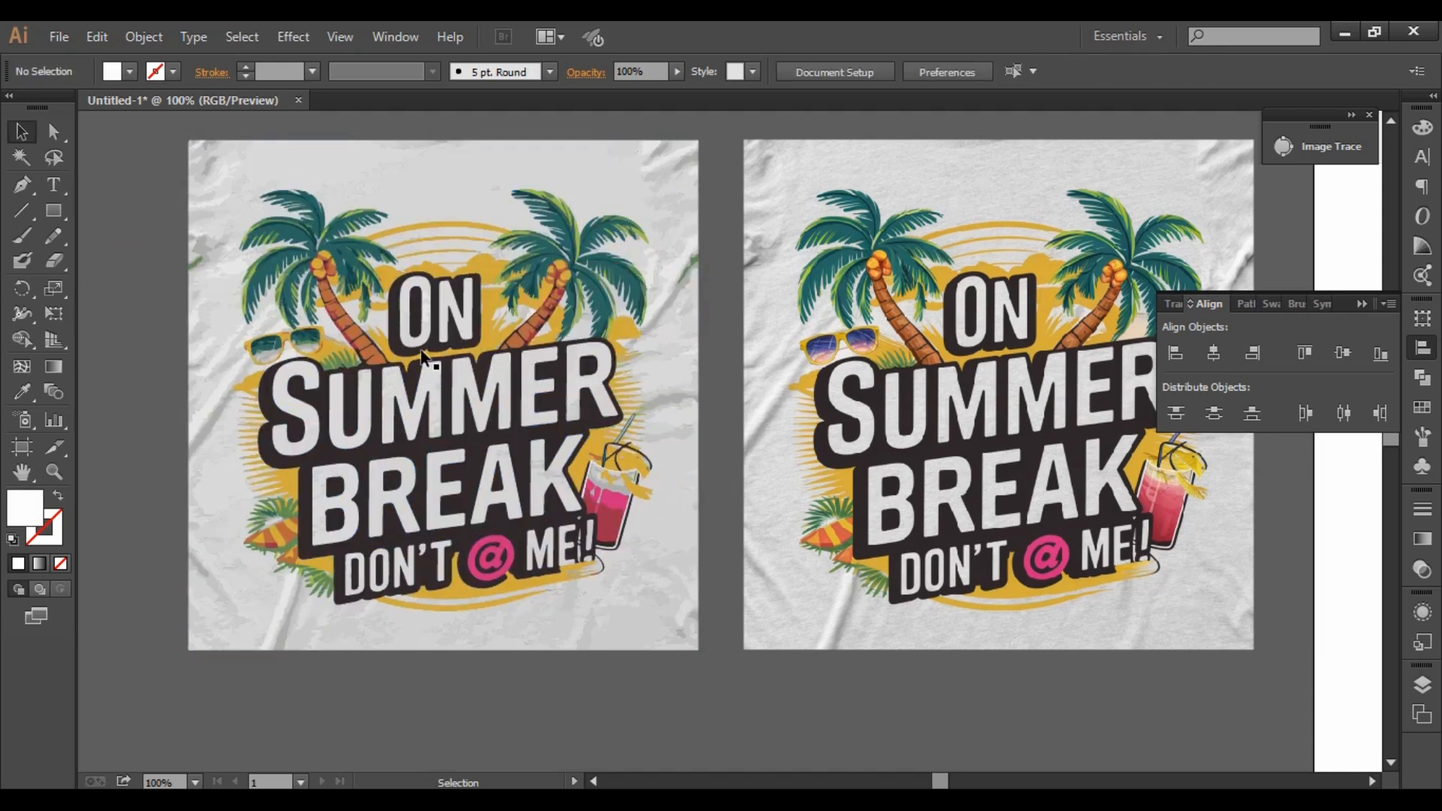
pyautogui.click(426, 175)
pyautogui.click(123, 187)
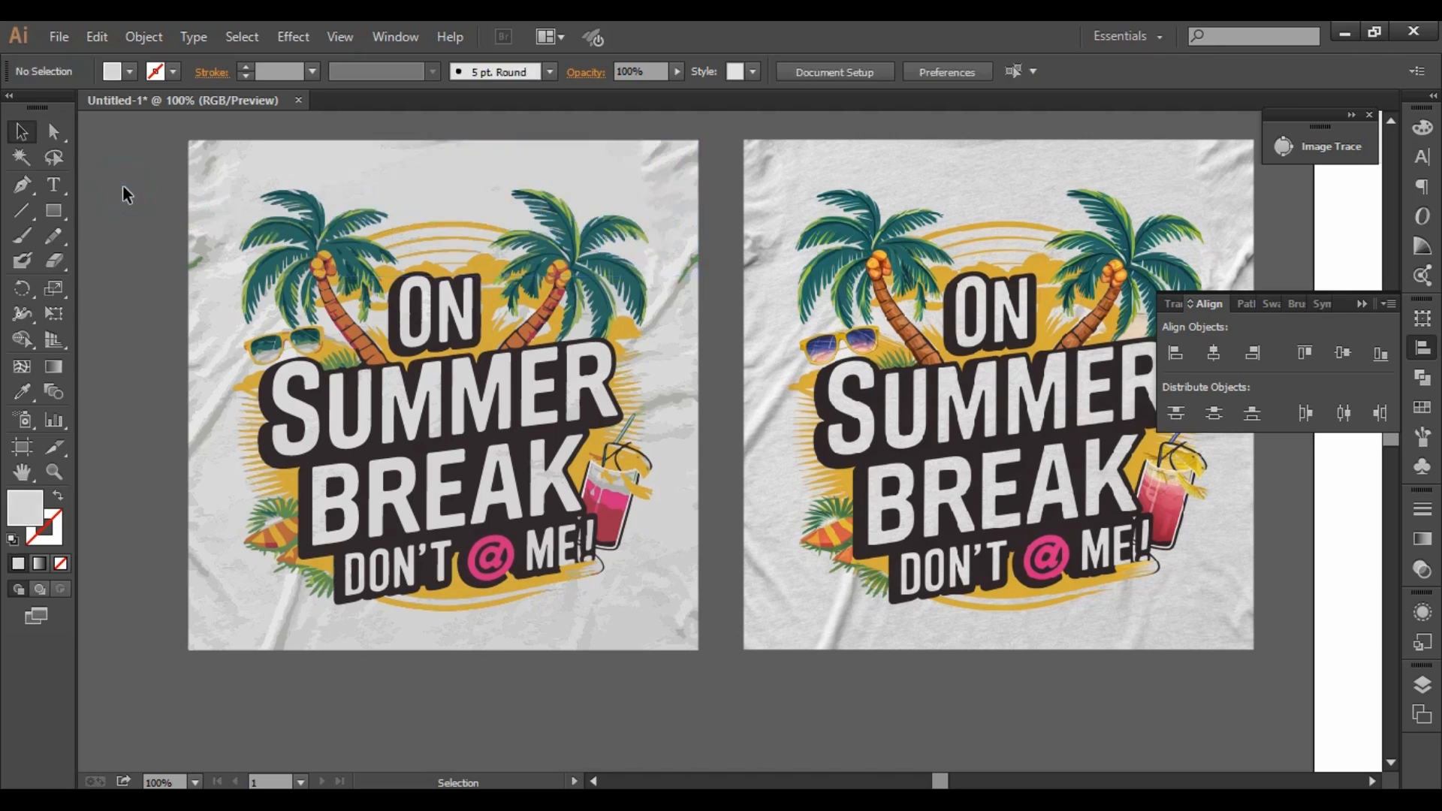
# Select all the light grey fabric and lettering shapes of the traced copy with the Magic Wand and delete them.
pyautogui.click(30, 164)
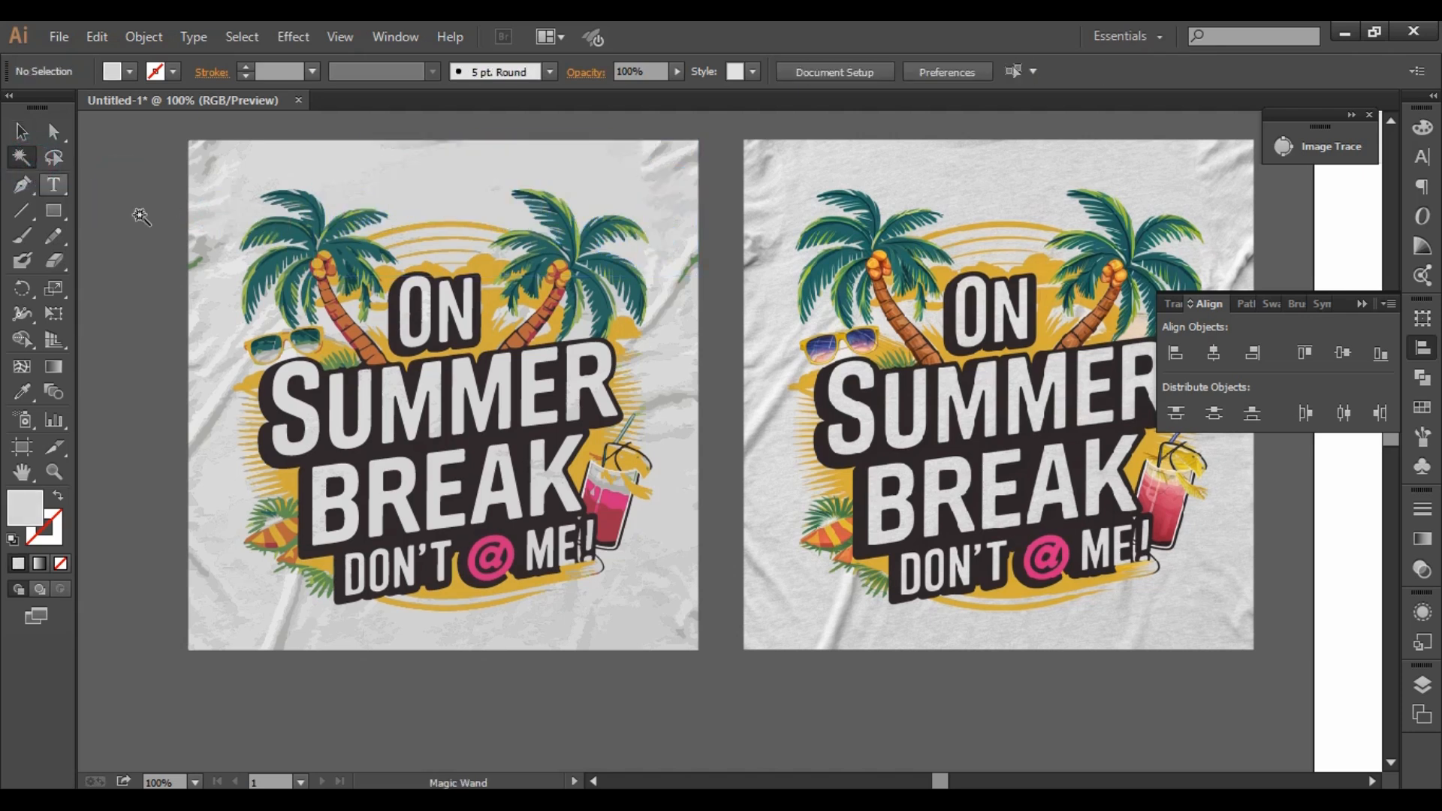
pyautogui.click(312, 159)
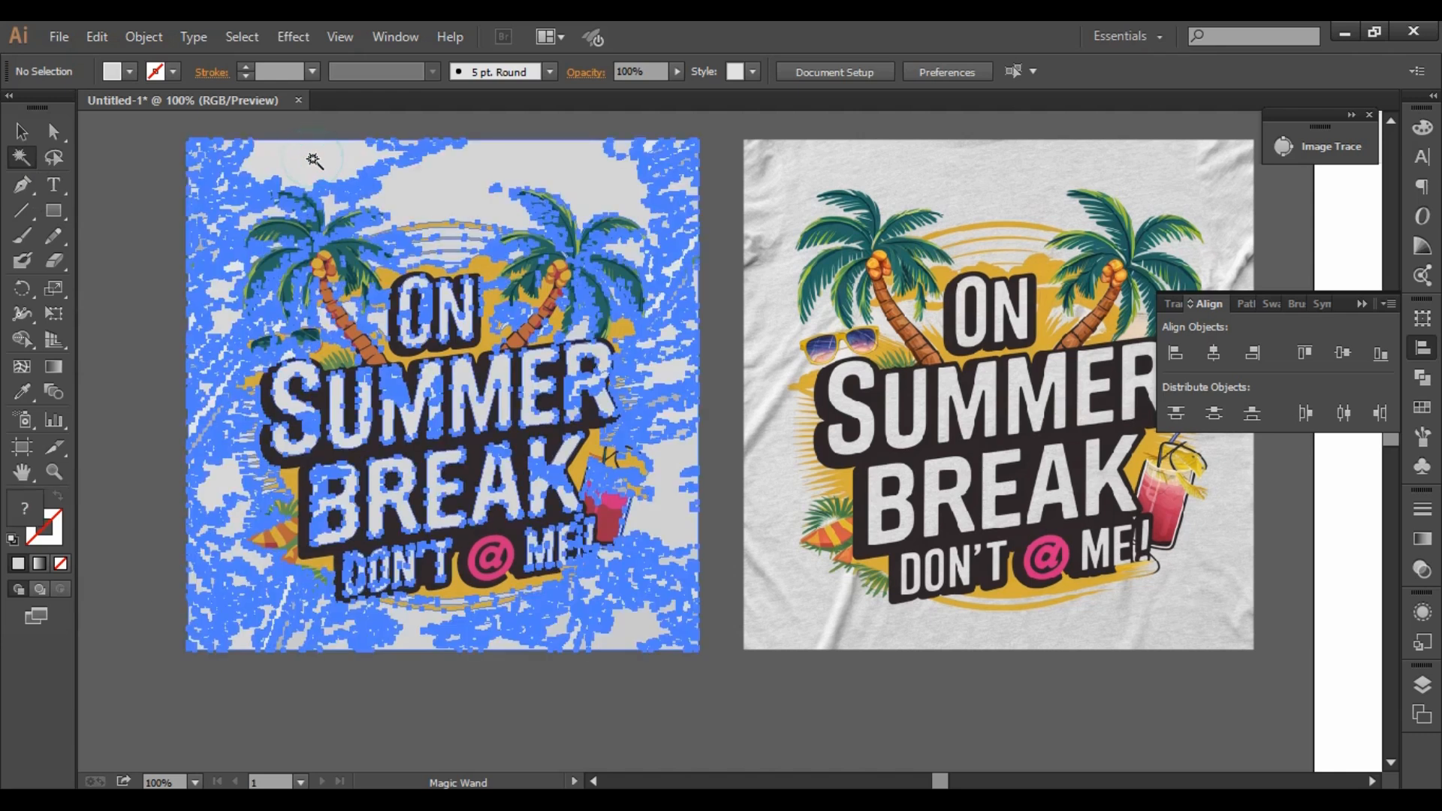
pyautogui.press('Delete')
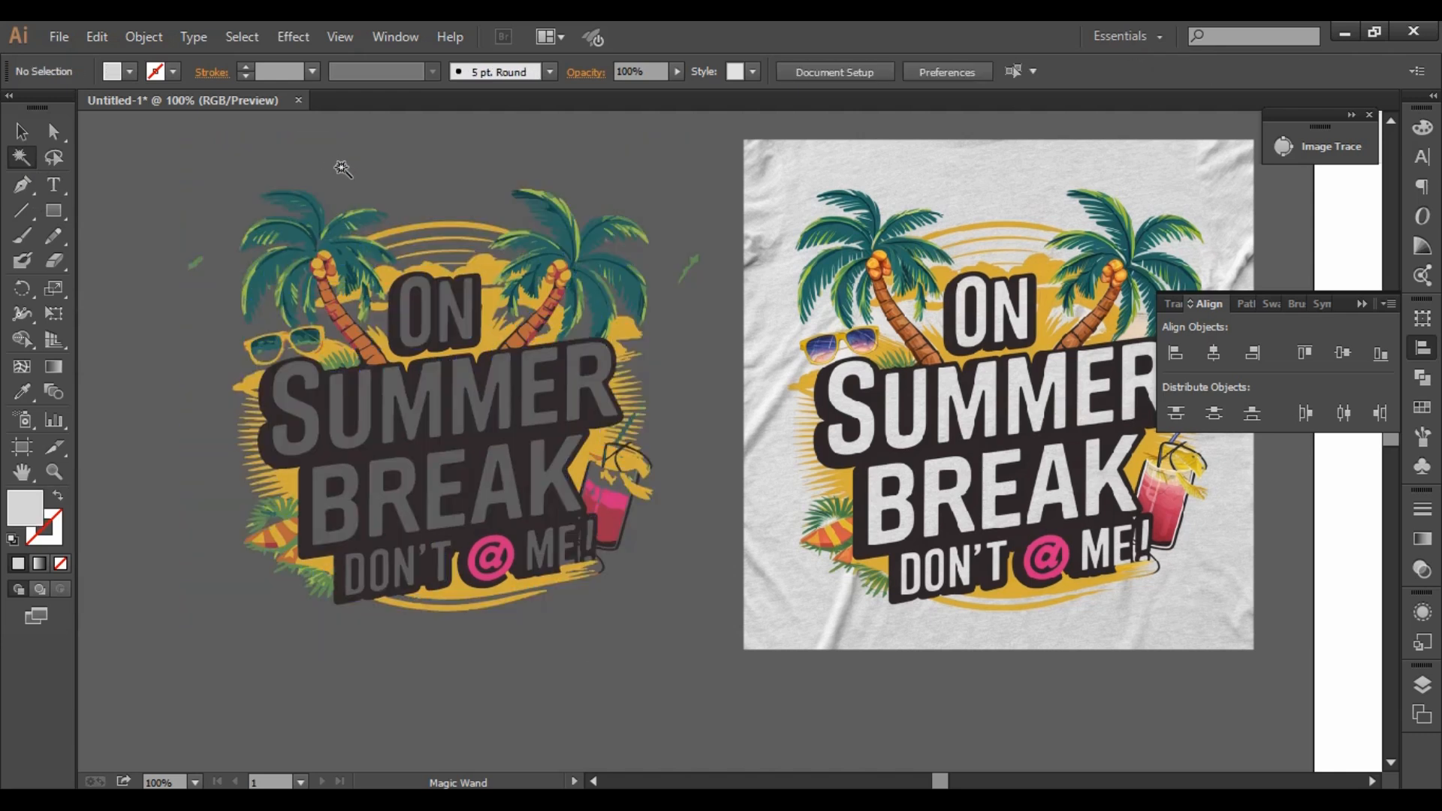
# Delete the two stray green specks on either side of the palm trees.
pyautogui.click(22, 132)
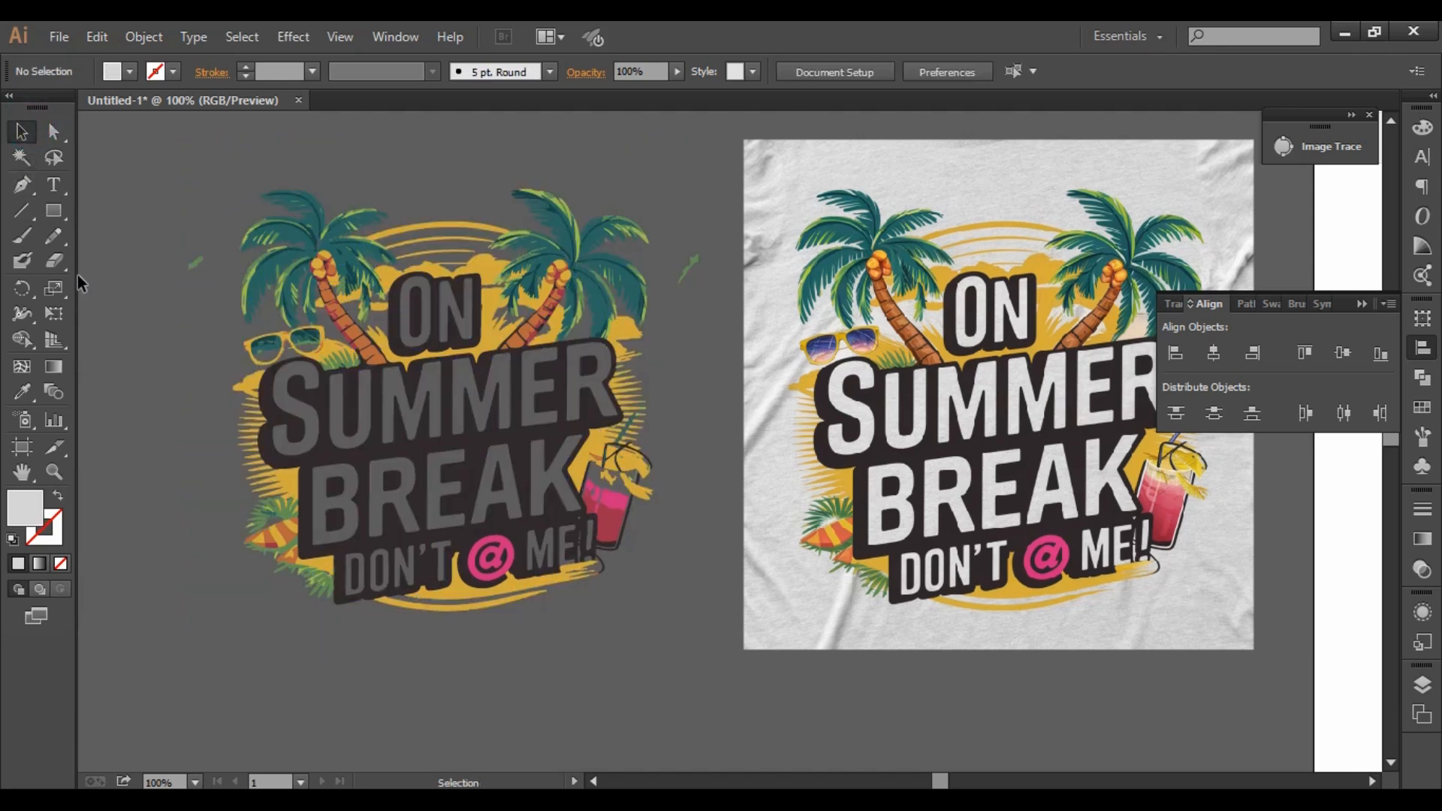
pyautogui.moveTo(171, 233)
pyautogui.mouseDown()
pyautogui.moveTo(207, 284)
pyautogui.moveTo(192, 284)
pyautogui.mouseUp()
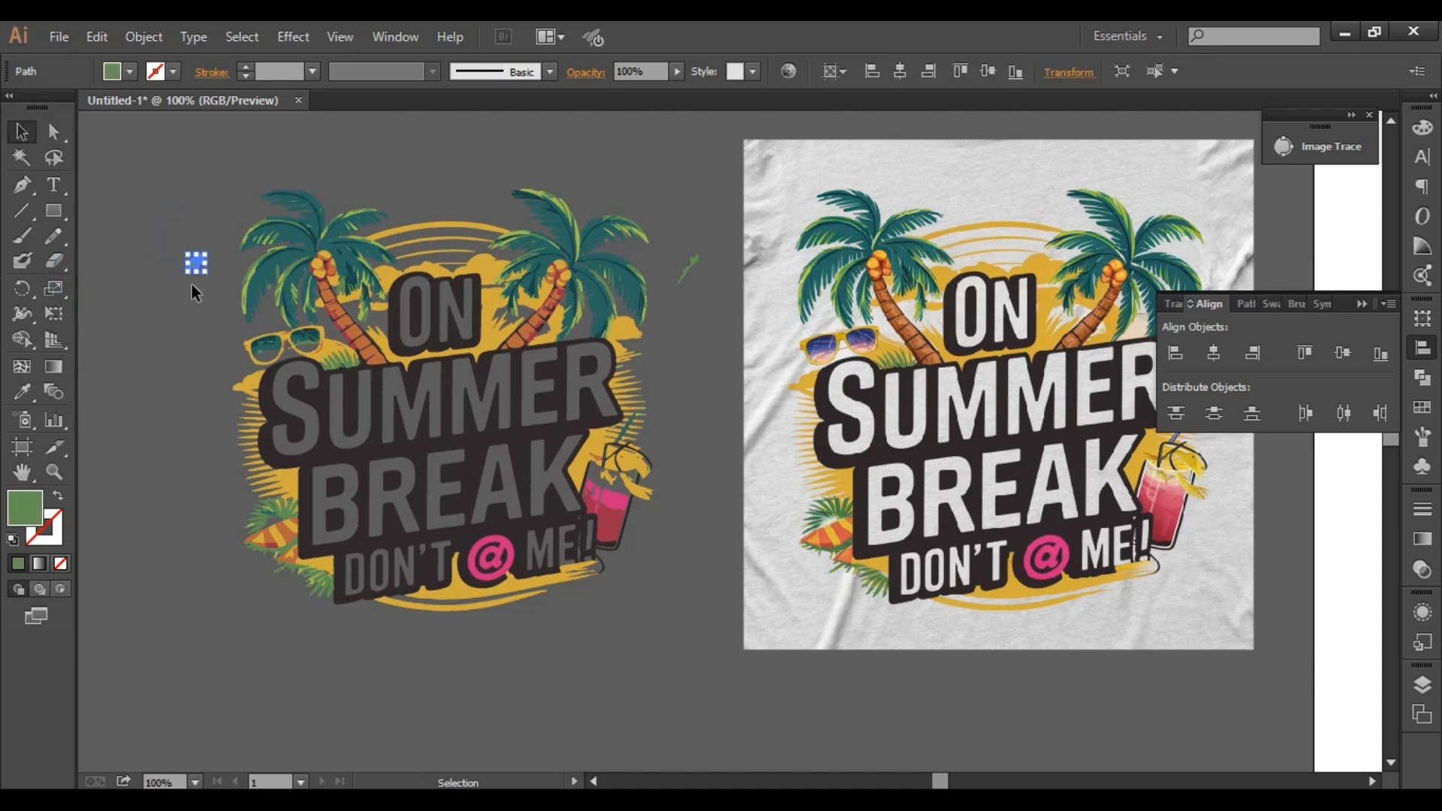
pyautogui.press('Delete')
pyautogui.moveTo(683, 223); pyautogui.dragTo(714, 311)
pyautogui.press('Delete')
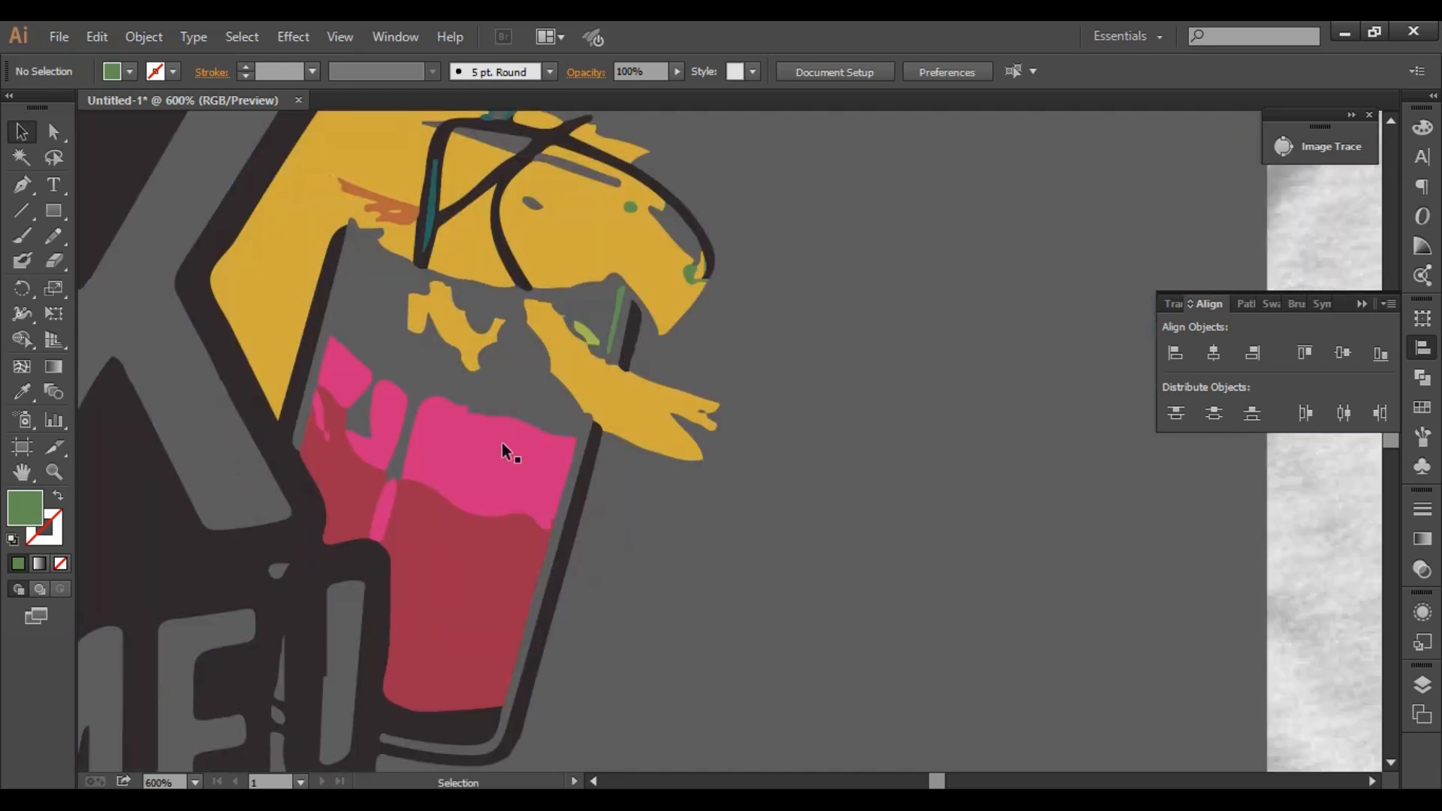
# Delete the large red drink shape and the large pink shape above it inside the traced cocktail glass.
pyautogui.scroll(3, 497, 435)
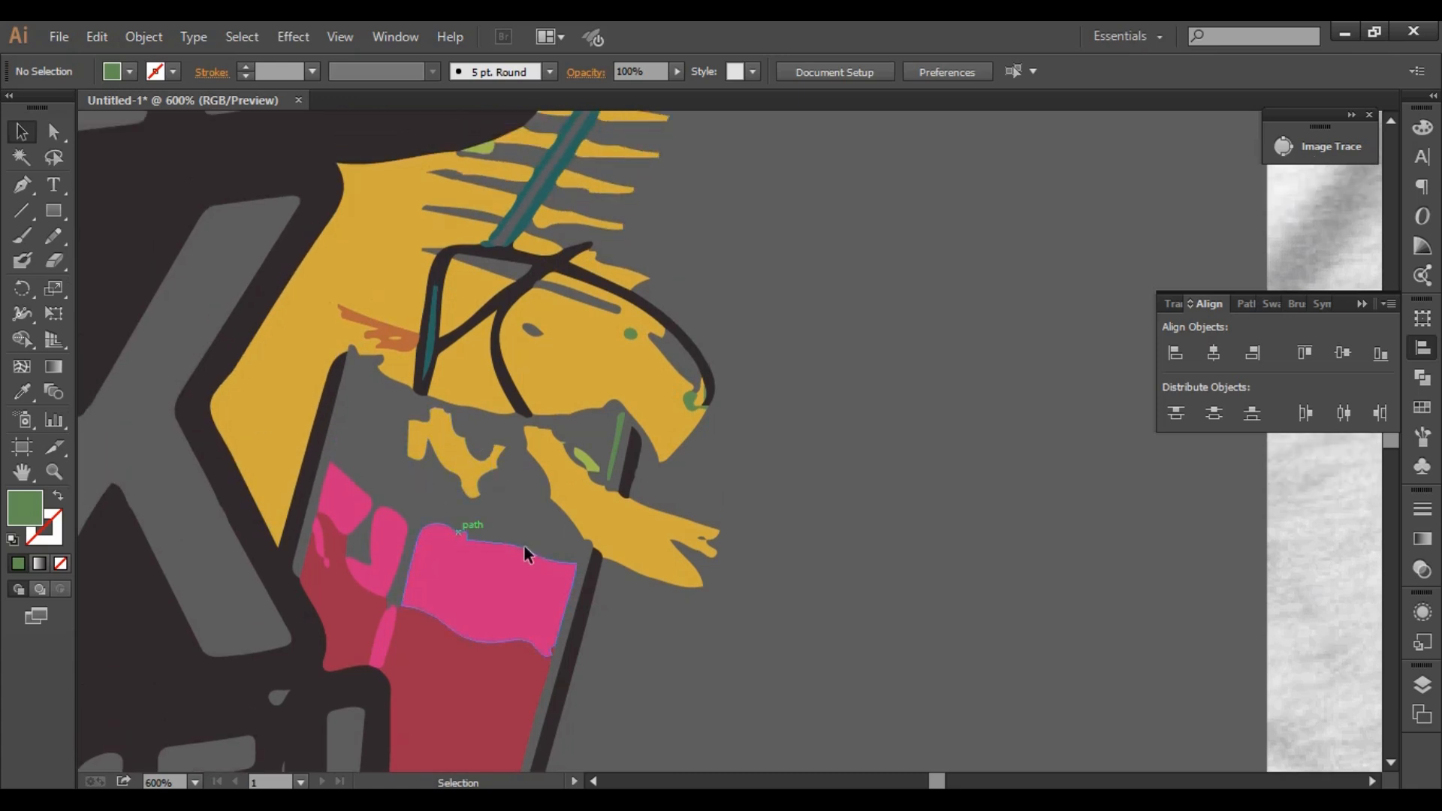
pyautogui.scroll(-1, 507, 538)
pyautogui.scroll(-2, 515, 527)
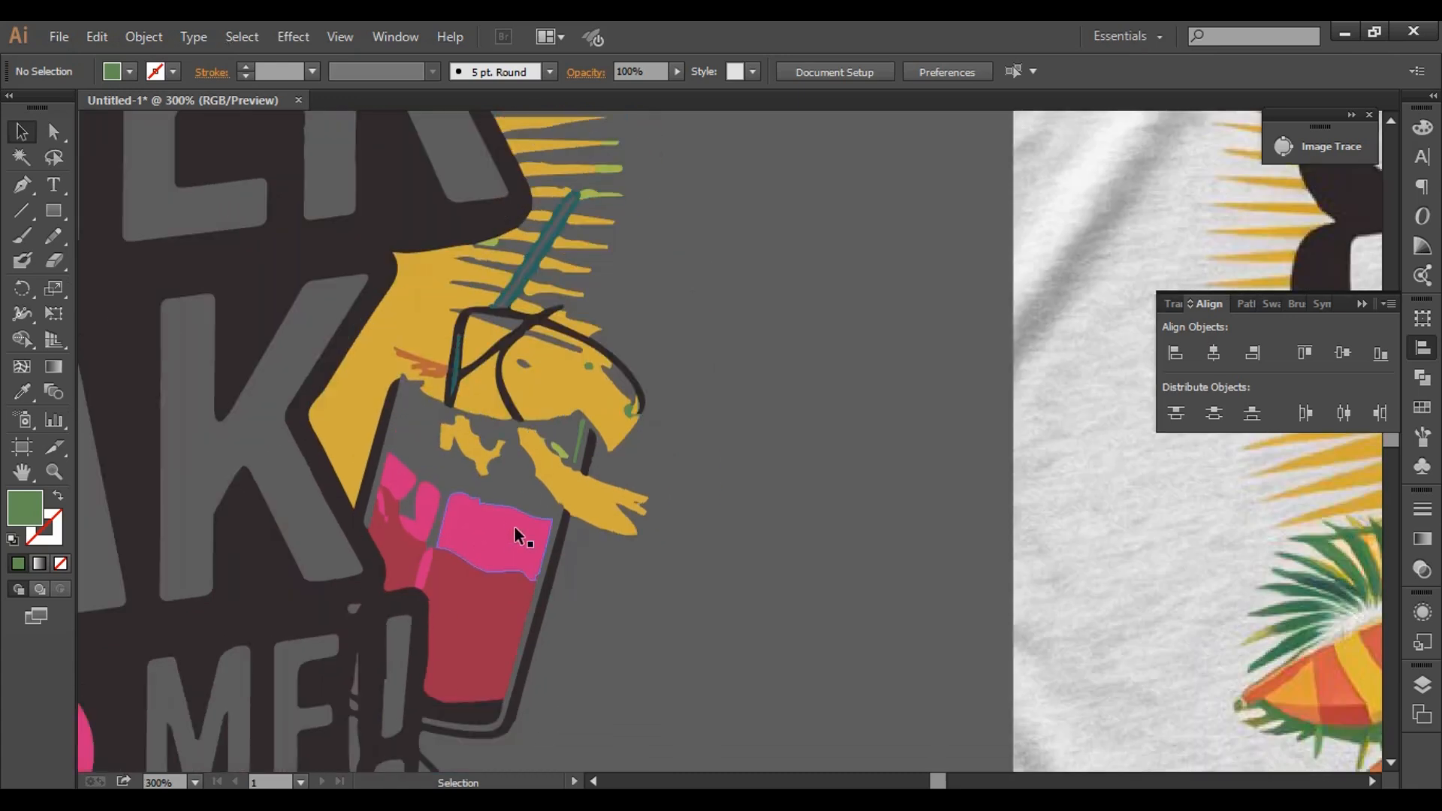
pyautogui.scroll(-1, 502, 549)
pyautogui.click(503, 504)
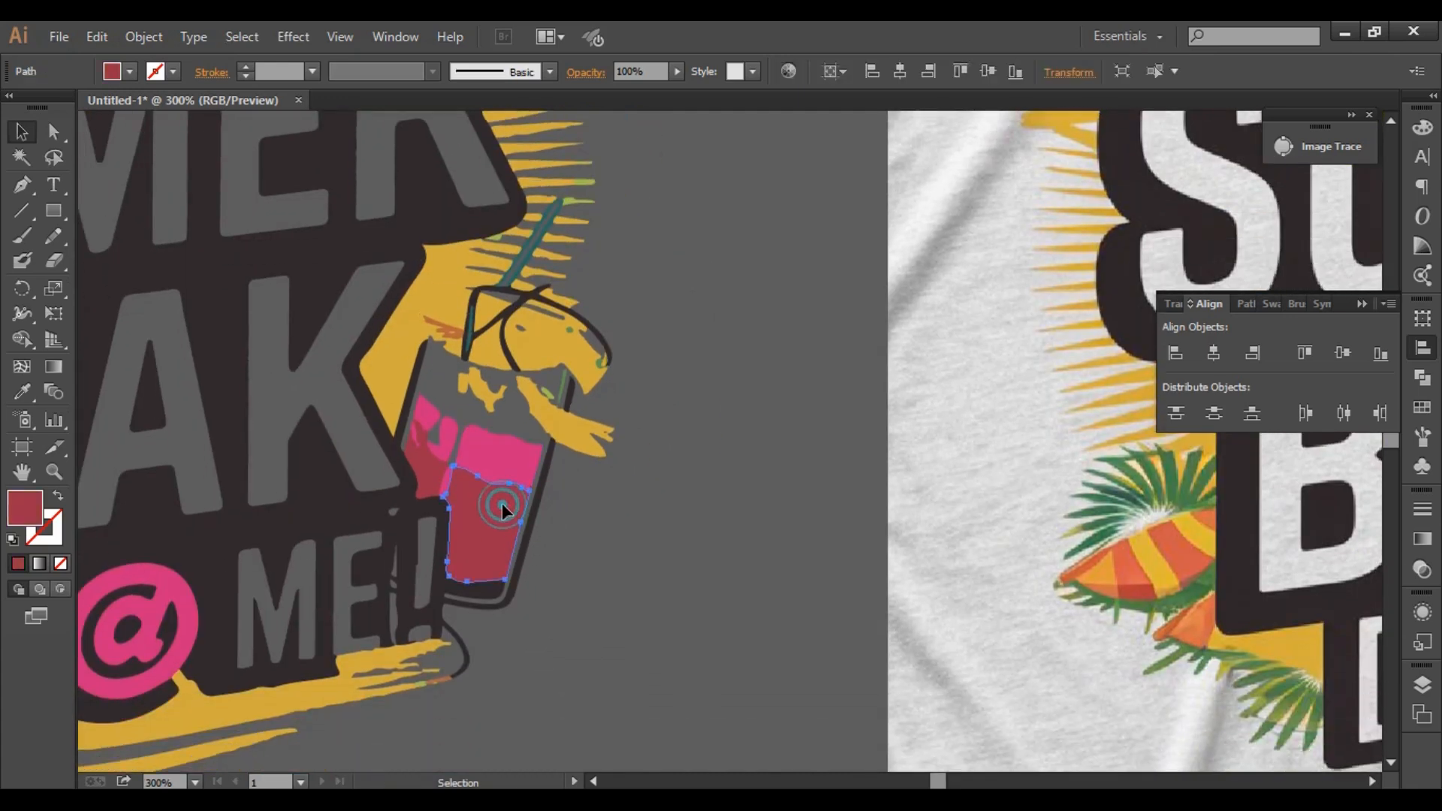
pyautogui.press('Delete')
pyautogui.click(494, 461)
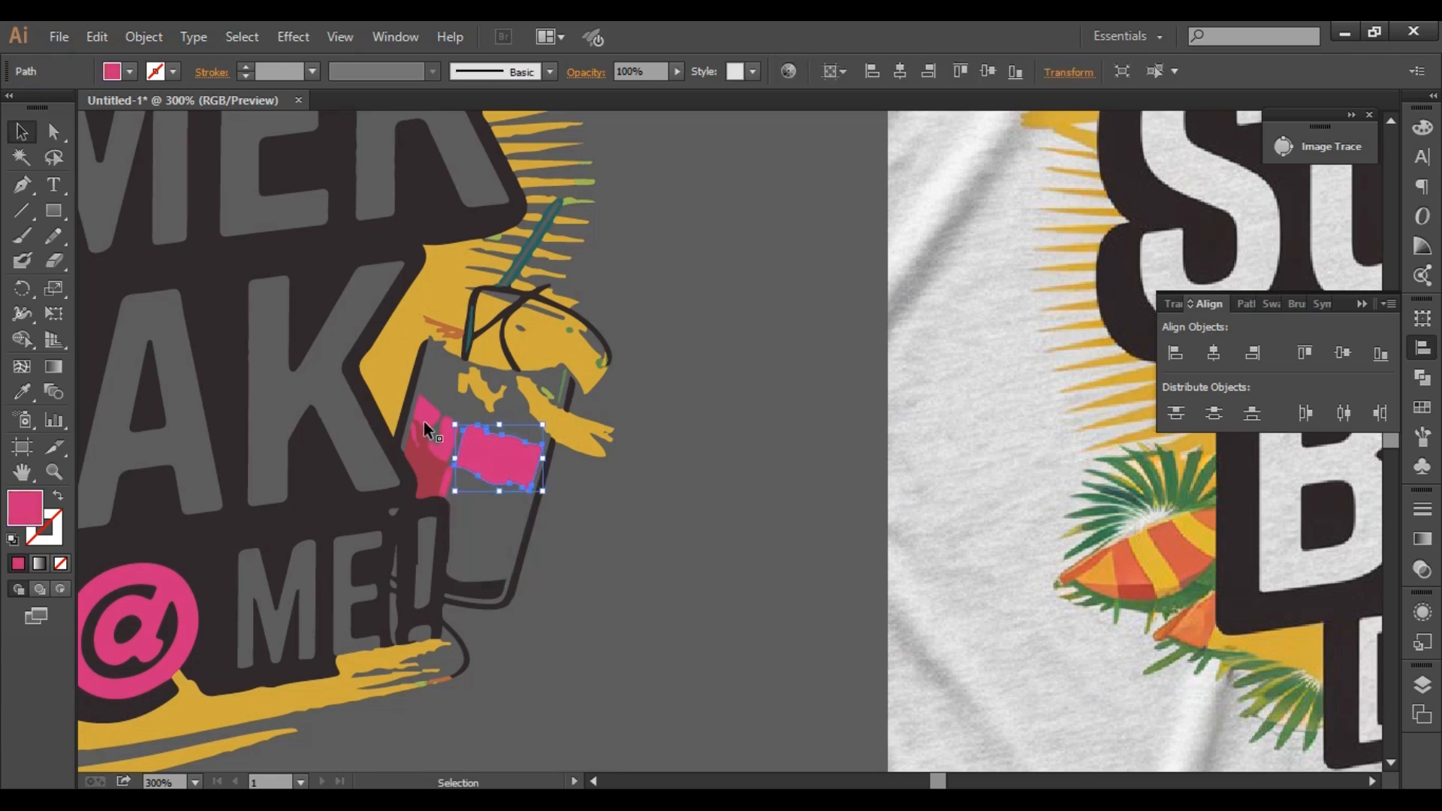
pyautogui.press('Delete')
# Delete the small leftover pink and red drink pieces along the left side of the cocktail glass.
pyautogui.click(448, 434)
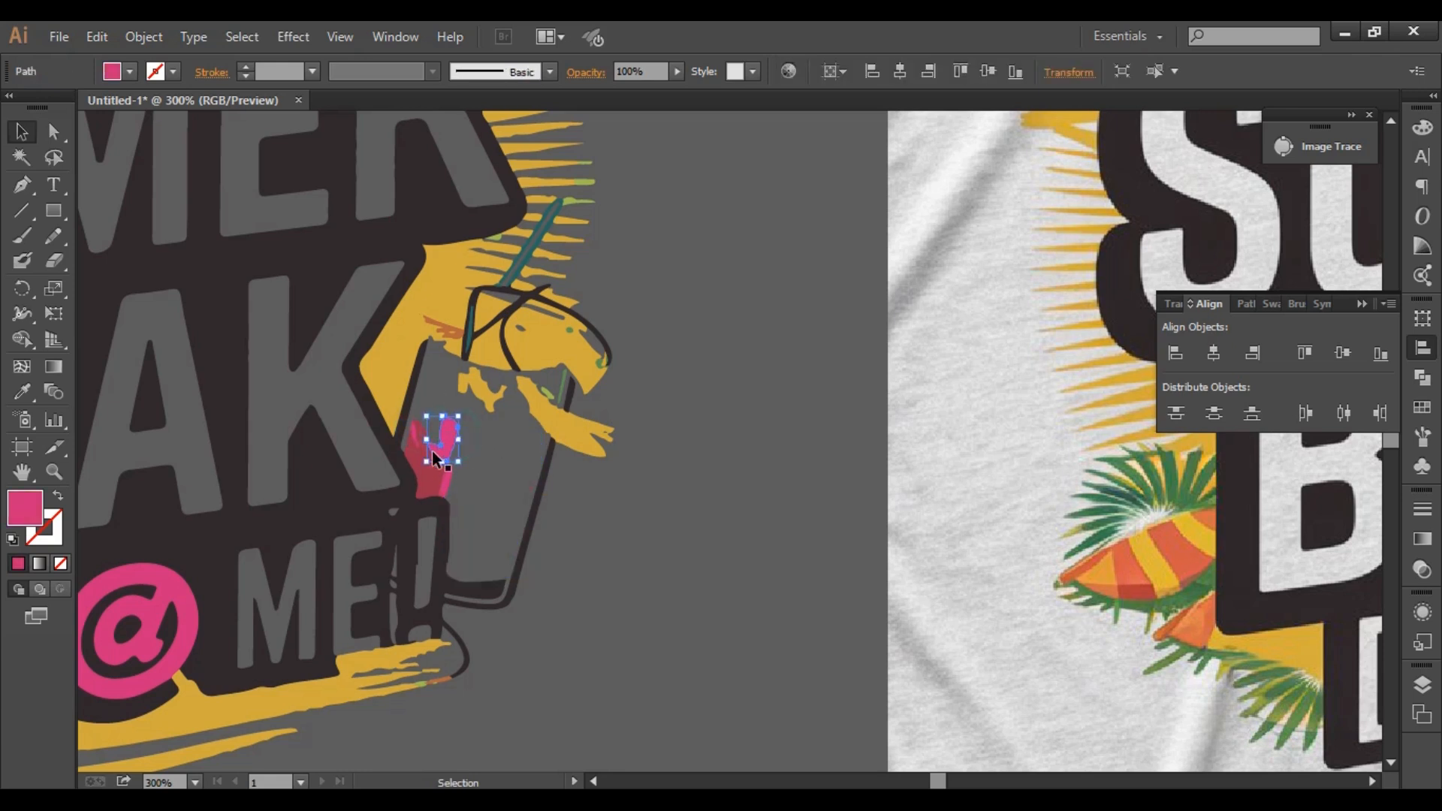
pyautogui.press('Delete')
pyautogui.click(431, 450)
pyautogui.press('Delete')
pyautogui.click(449, 478)
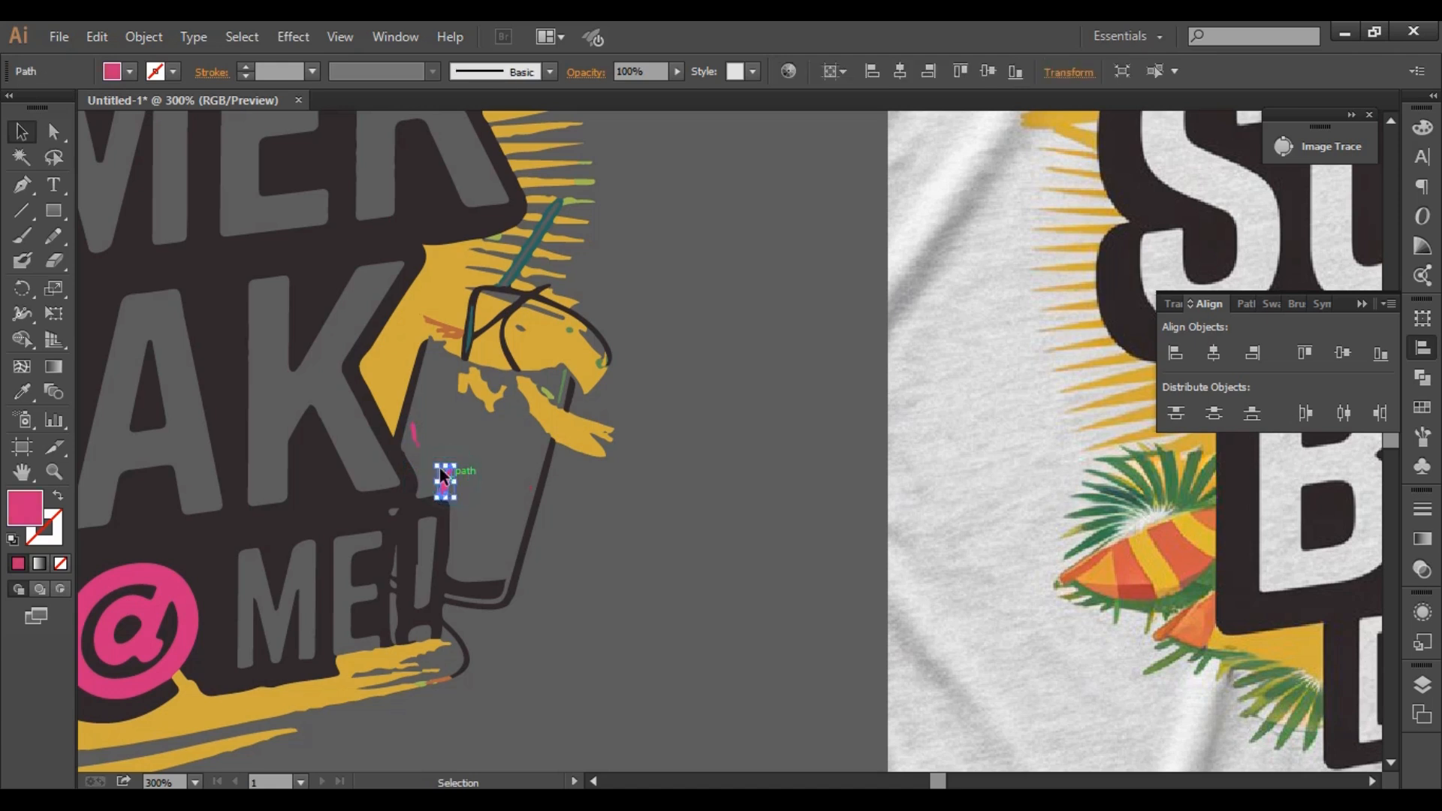
pyautogui.press('Delete')
pyautogui.click(418, 440)
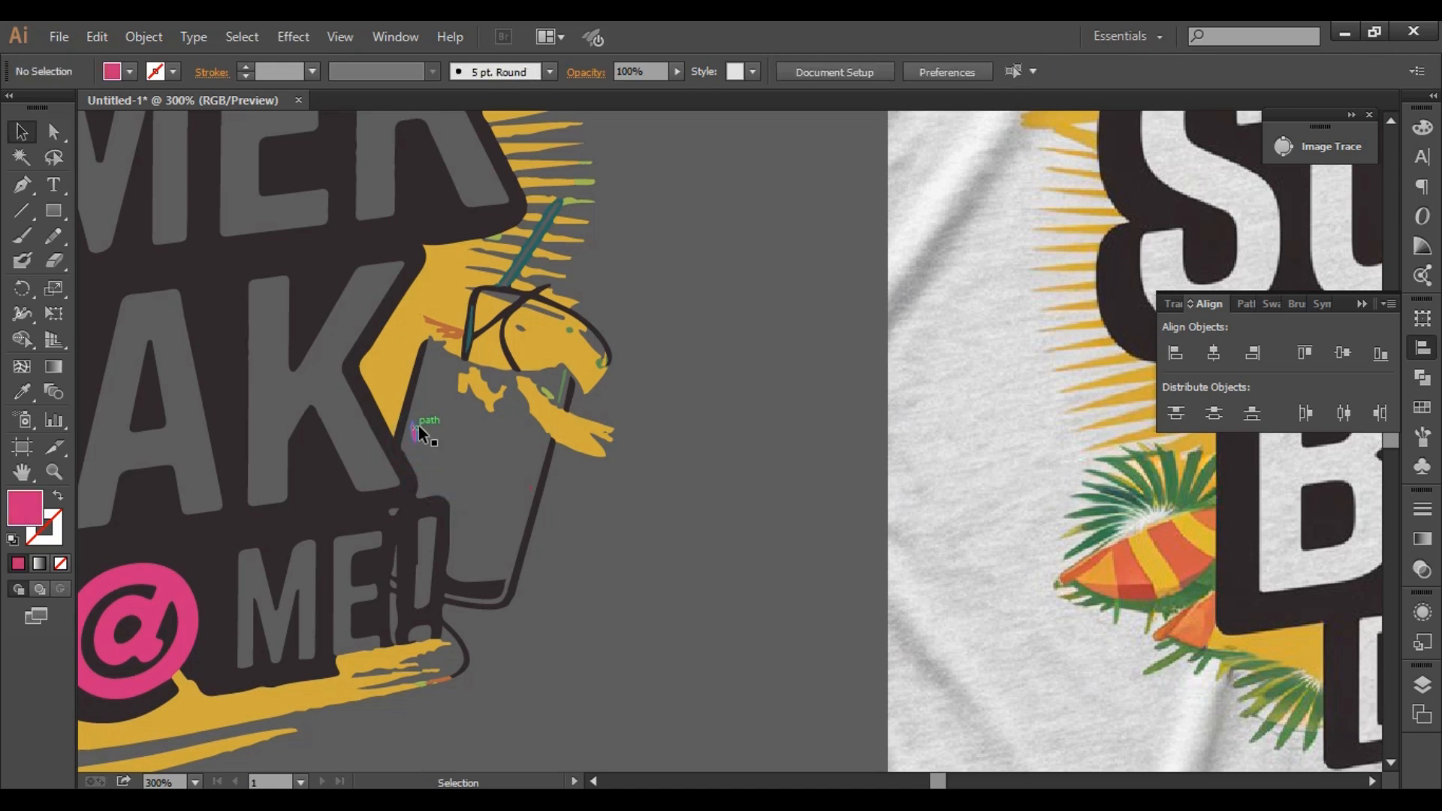
pyautogui.click(417, 427)
pyautogui.press('Delete')
# Delete the yellow fragments inside the glass and the lemon slice with its dark outlines on the rim.
pyautogui.click(480, 392)
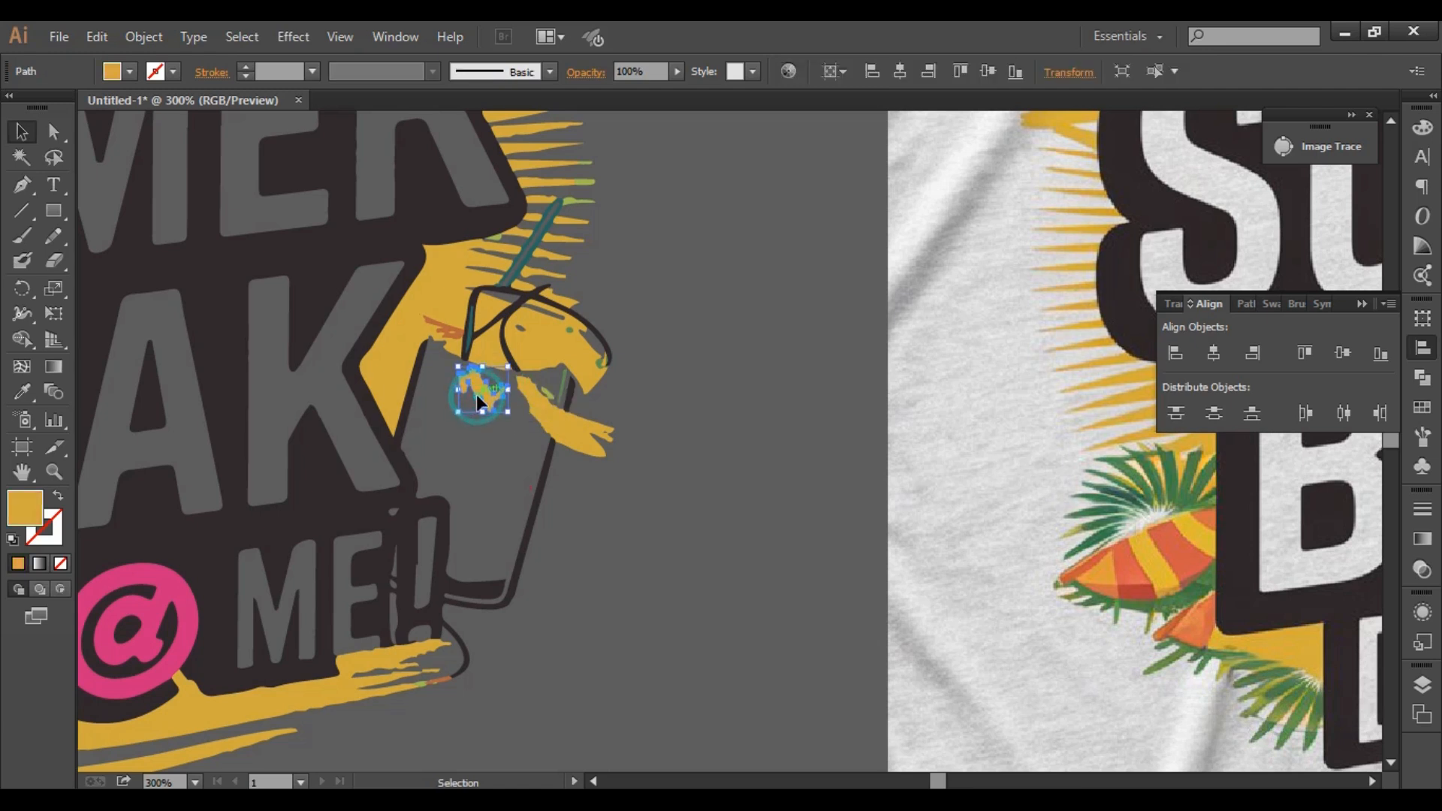
pyautogui.press('Delete')
pyautogui.click(560, 412)
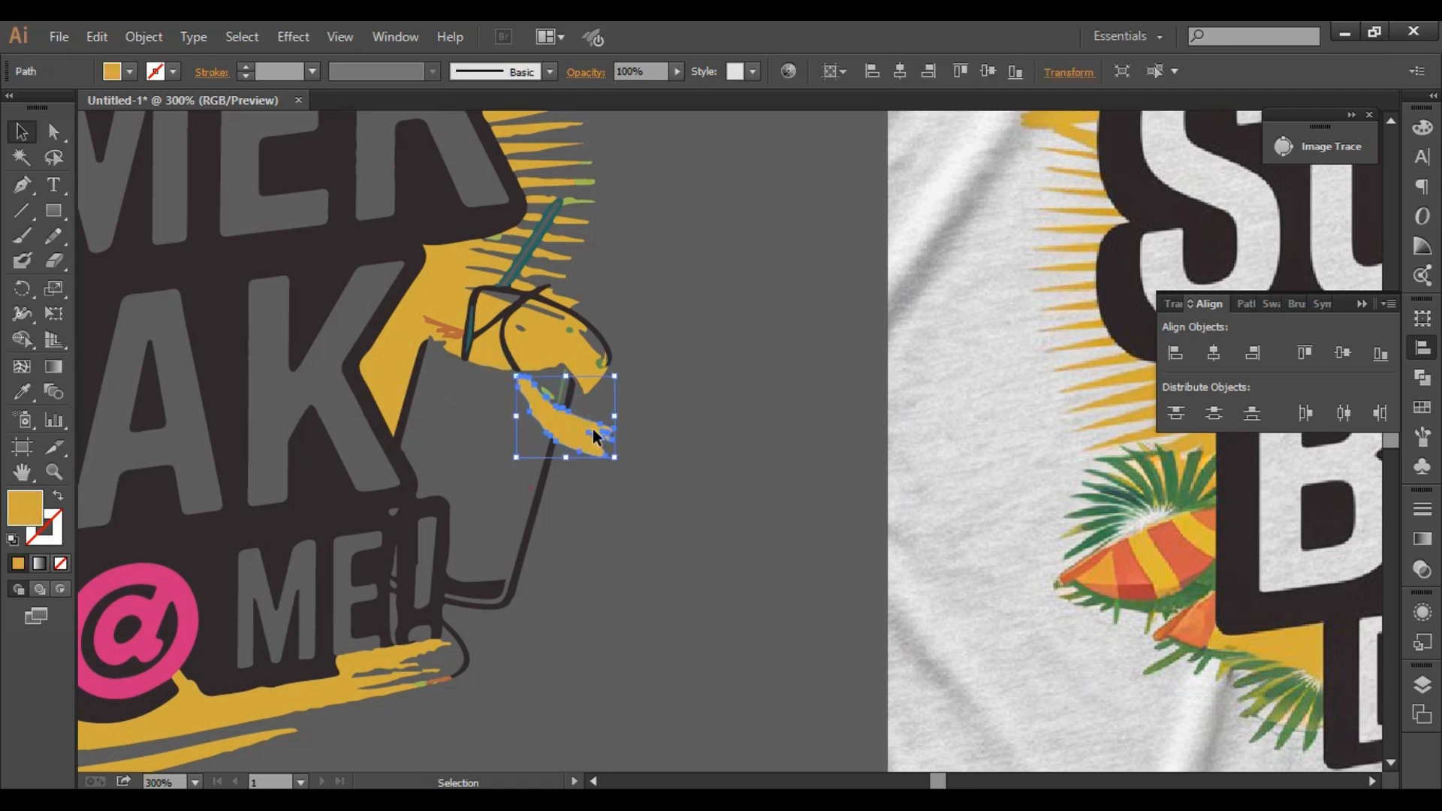
pyautogui.press('Delete')
pyautogui.moveTo(682, 428); pyautogui.dragTo(496, 308)
pyautogui.press('Delete')
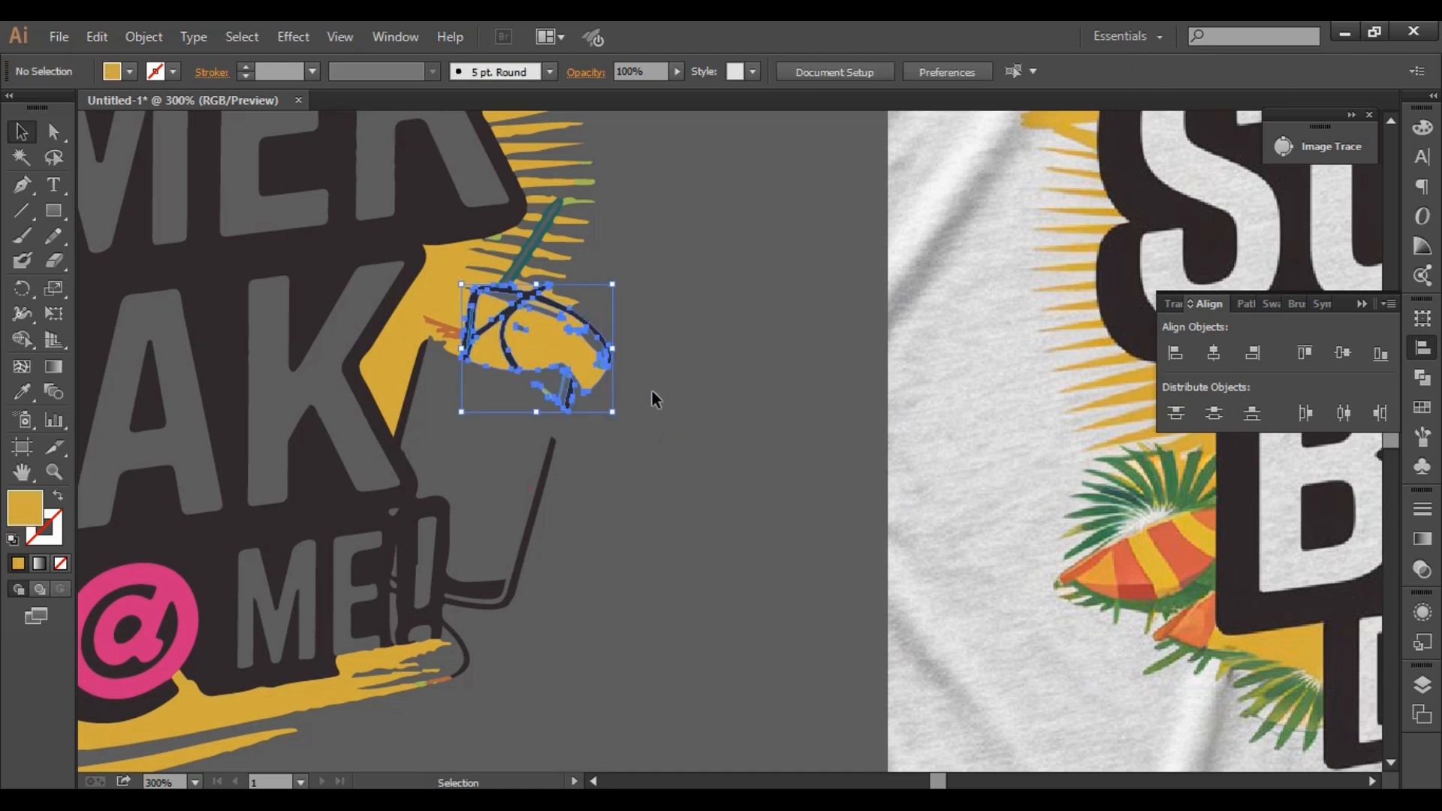
pyautogui.click(545, 488)
pyautogui.click(672, 489)
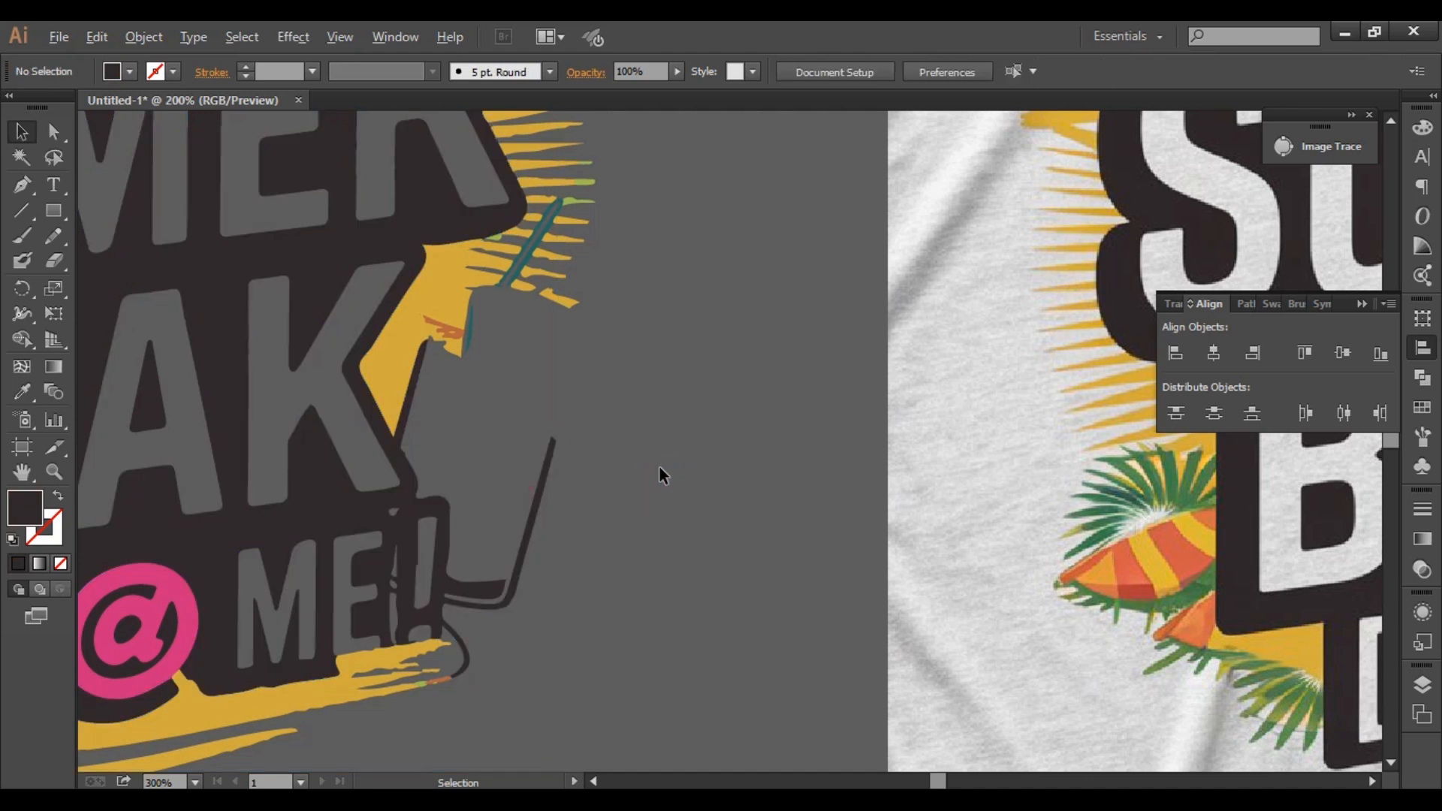
# Draw a flat dark ellipse across the open top of the traced cocktail glass as its rim.
pyautogui.scroll(-2, 660, 469)
pyautogui.scroll(-1, 657, 521)
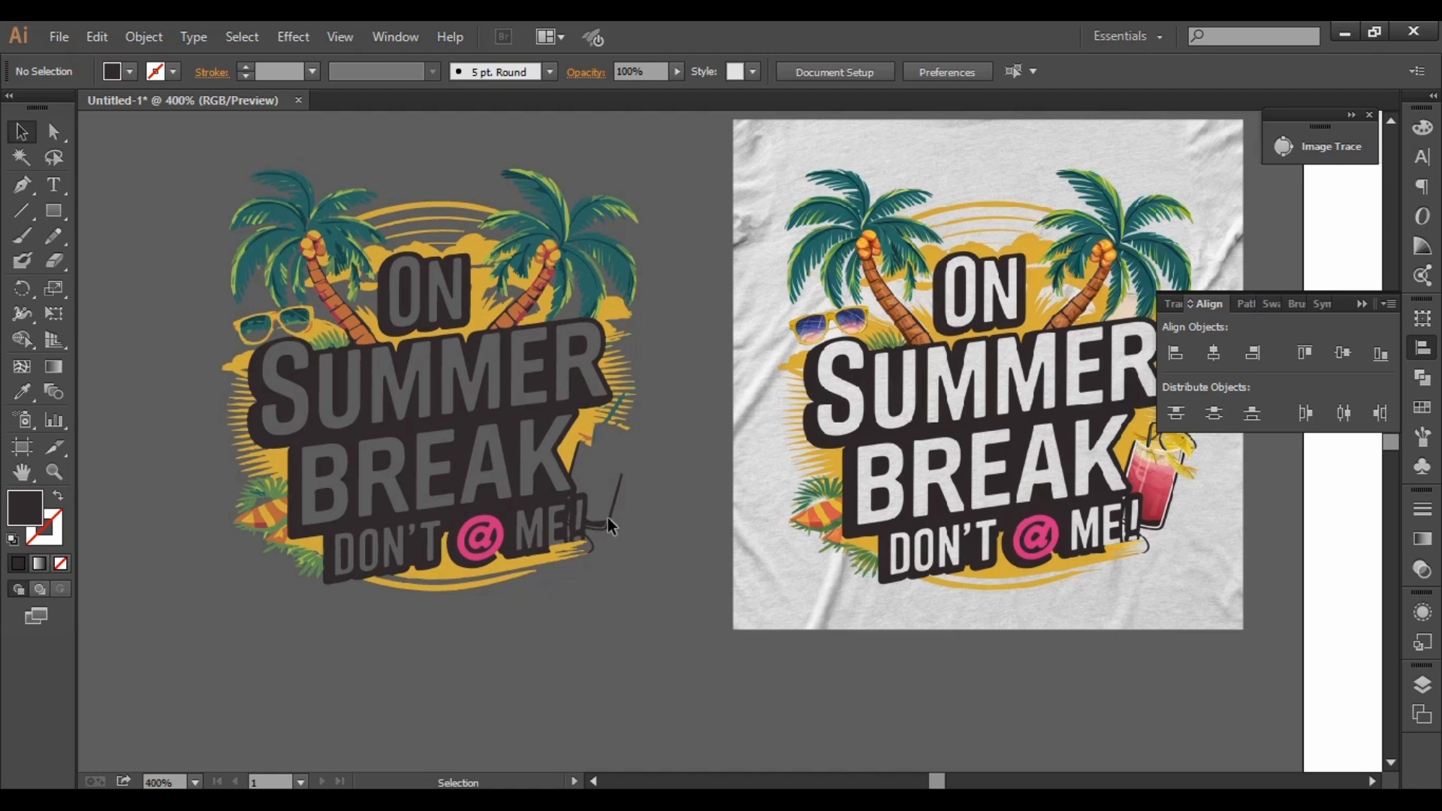
pyautogui.scroll(3, 607, 517)
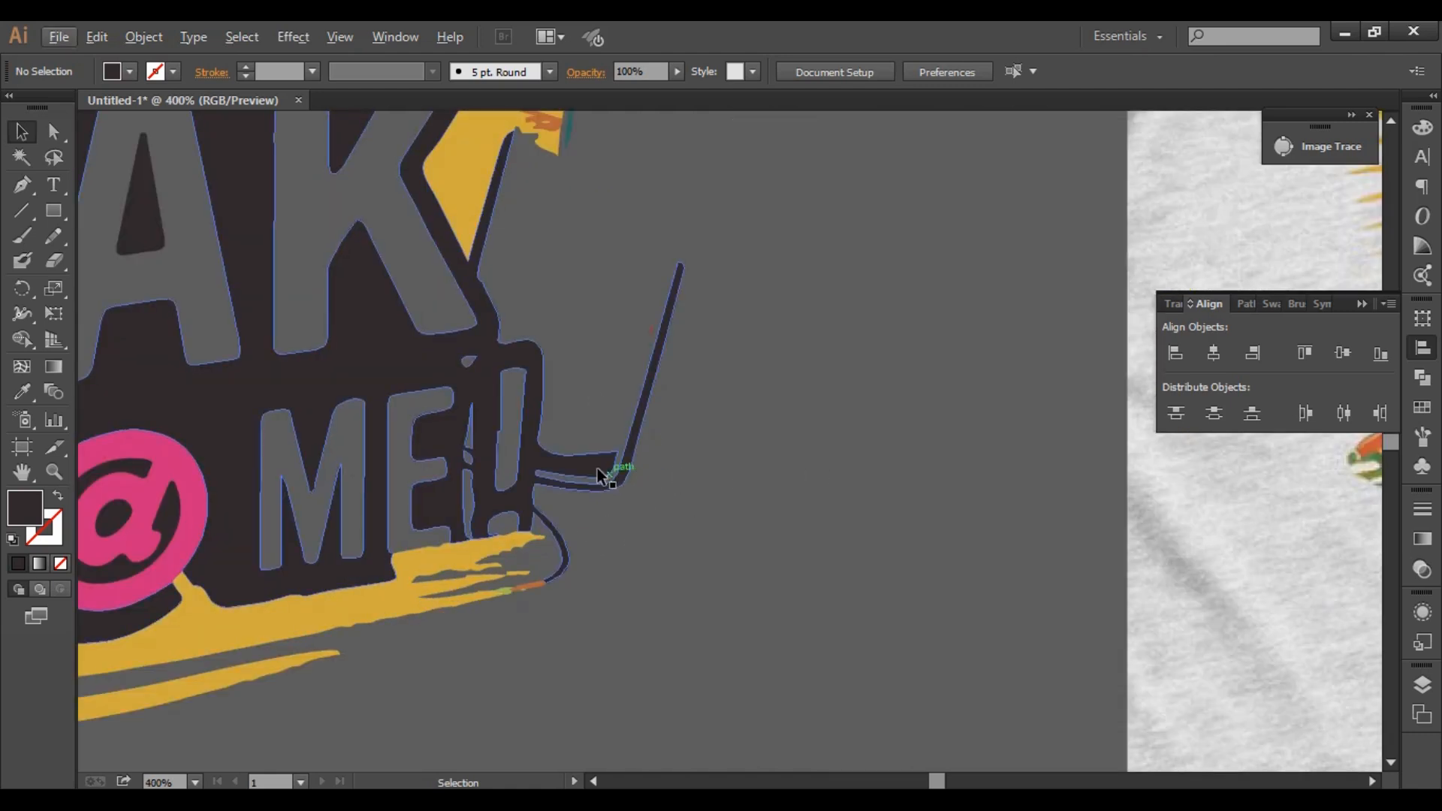
pyautogui.scroll(5, 770, 362)
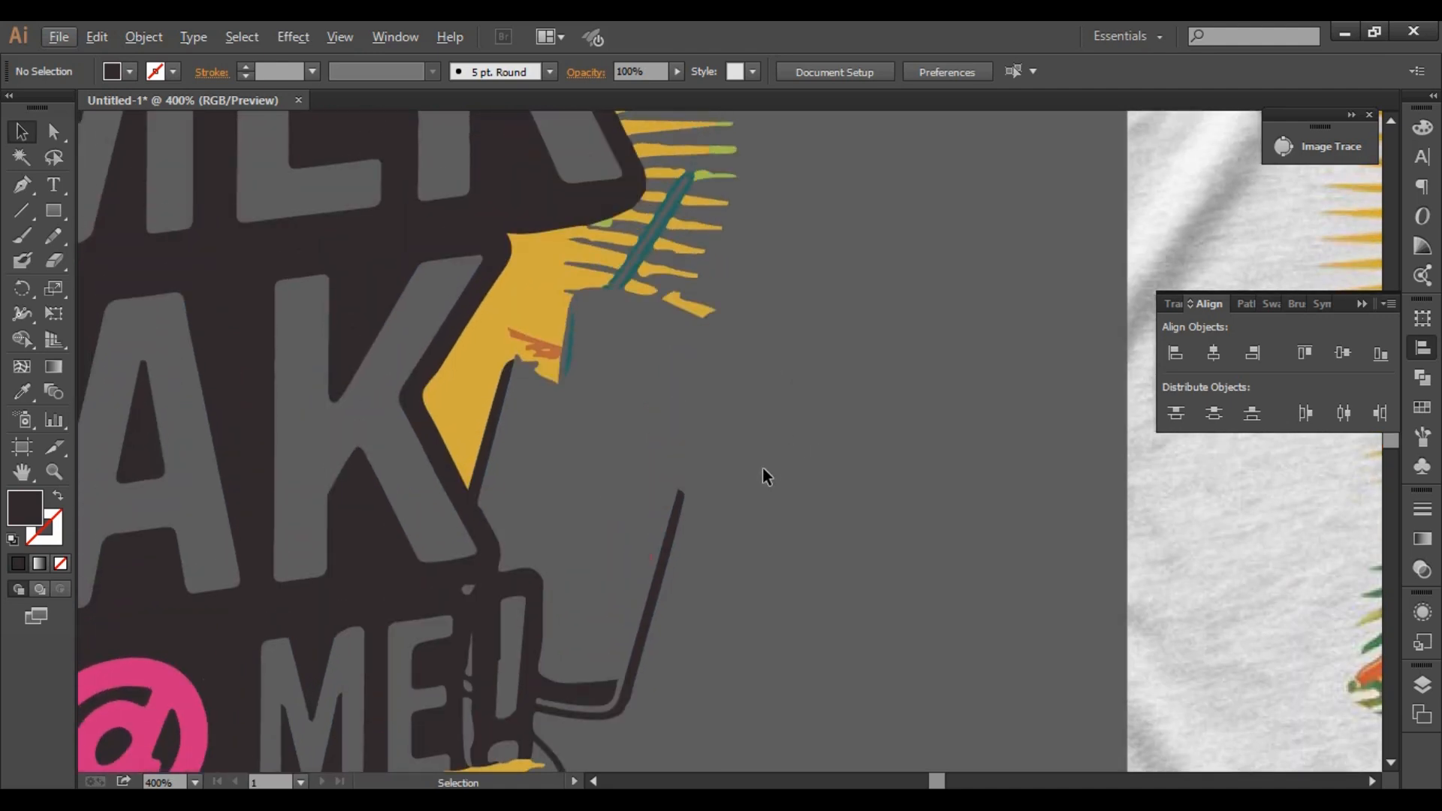
pyautogui.hotkey('ctrl', '1')
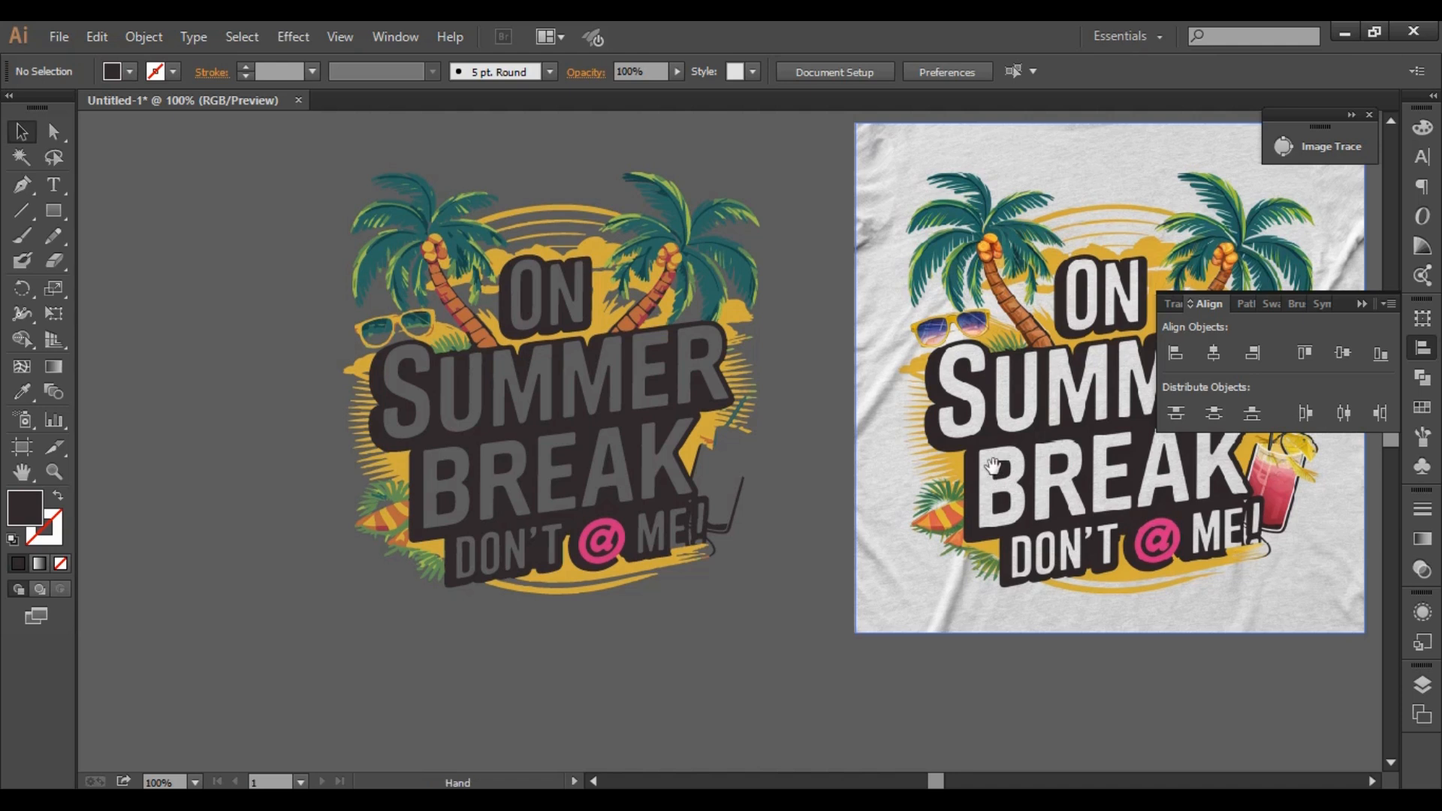
pyautogui.moveTo(993, 466); pyautogui.dragTo(827, 485)
pyautogui.scroll(2, 559, 542)
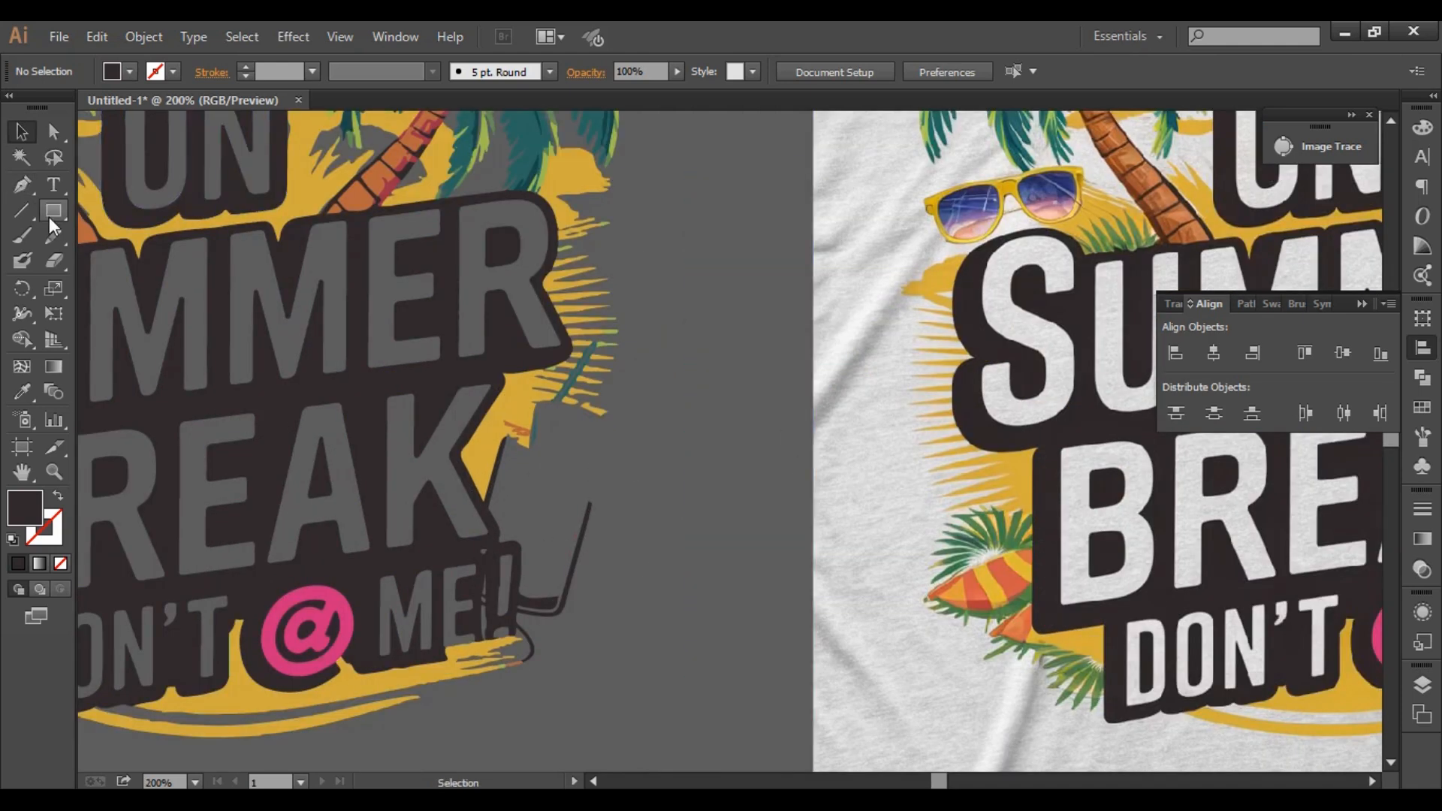
pyautogui.moveTo(52, 211); pyautogui.dragTo(140, 263)
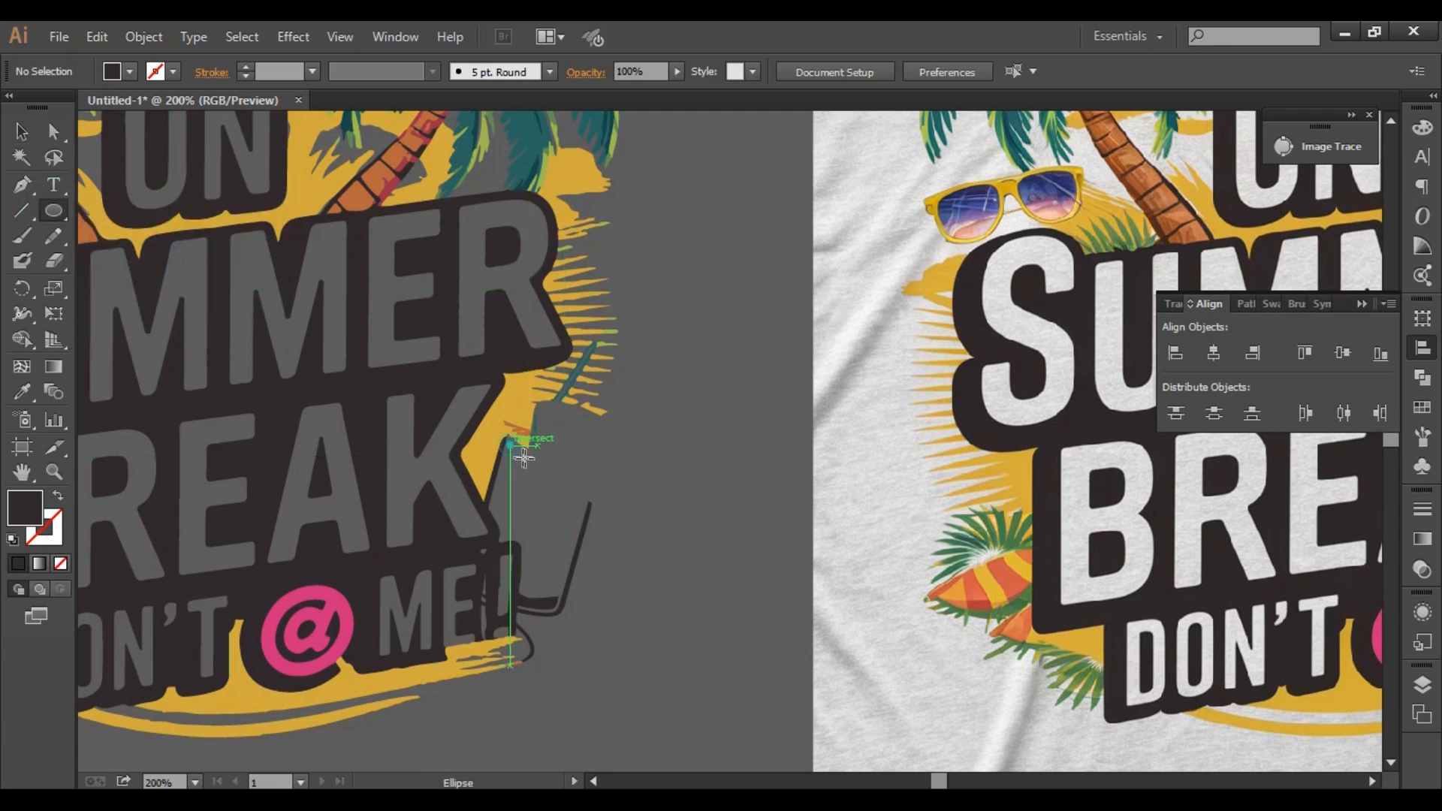
pyautogui.moveTo(510, 446); pyautogui.dragTo(618, 485)
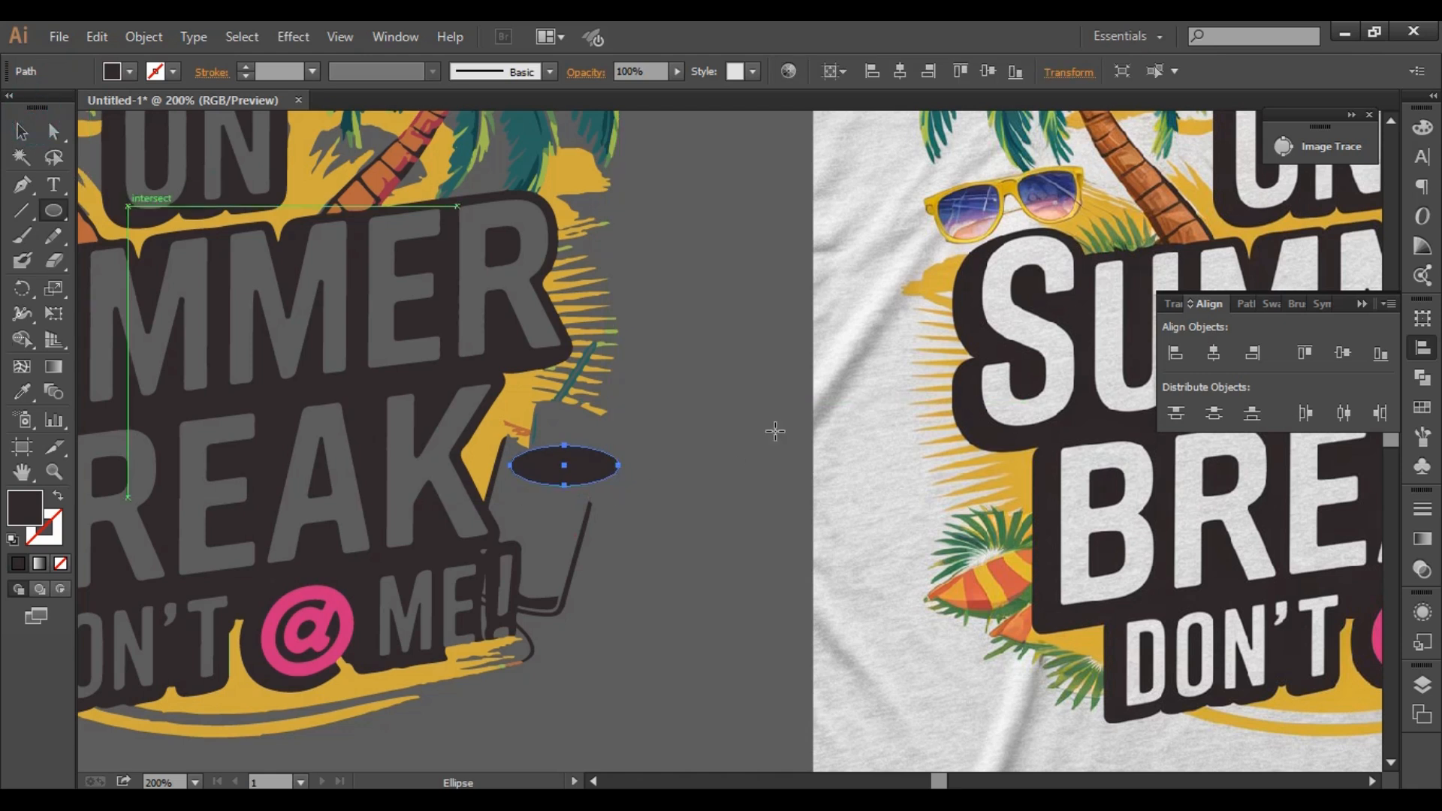
# Rotate the rim ellipse clockwise to match the tilt of the glass and set it against the glass's left side.
pyautogui.click(22, 135)
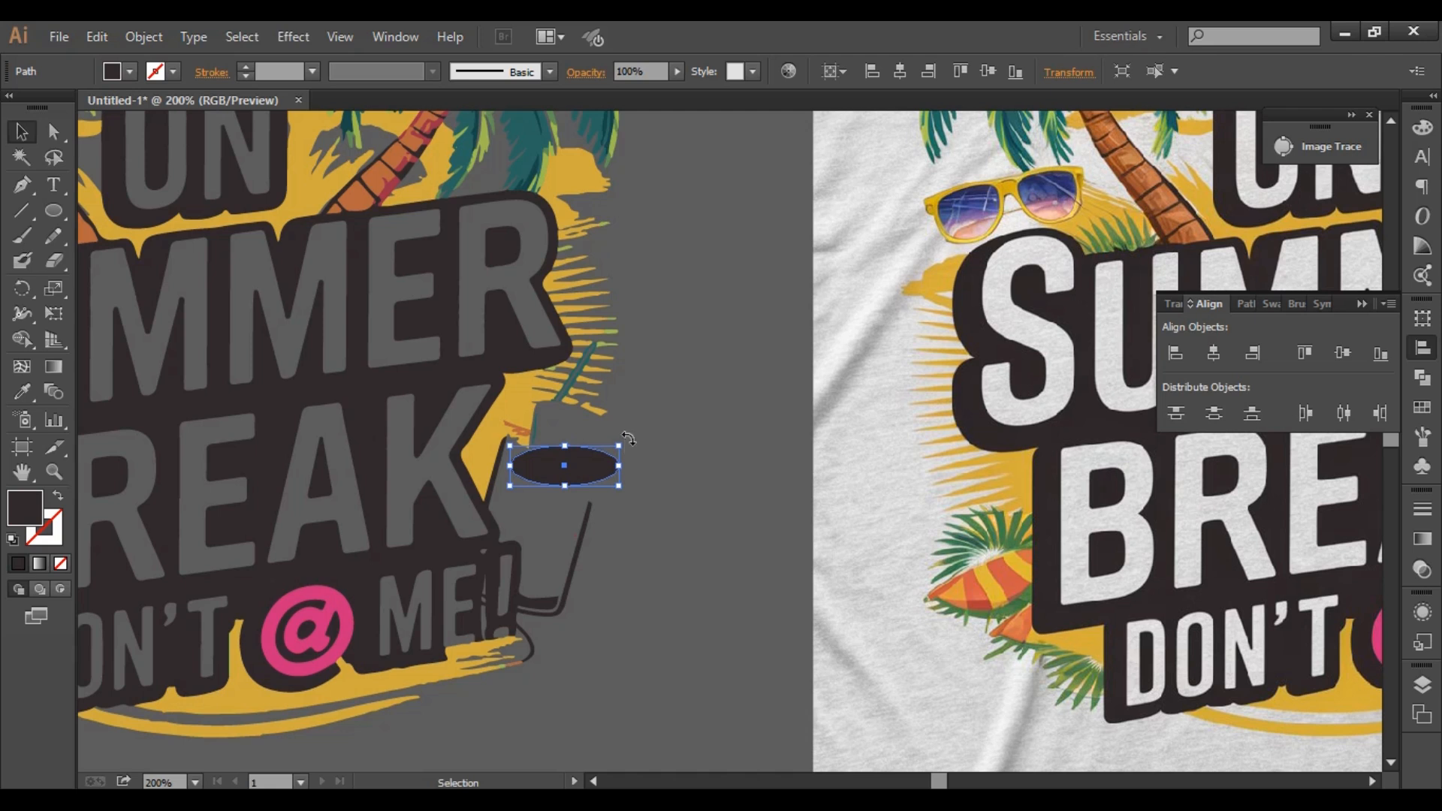
pyautogui.moveTo(631, 439); pyautogui.dragTo(619, 489)
pyautogui.click(692, 489)
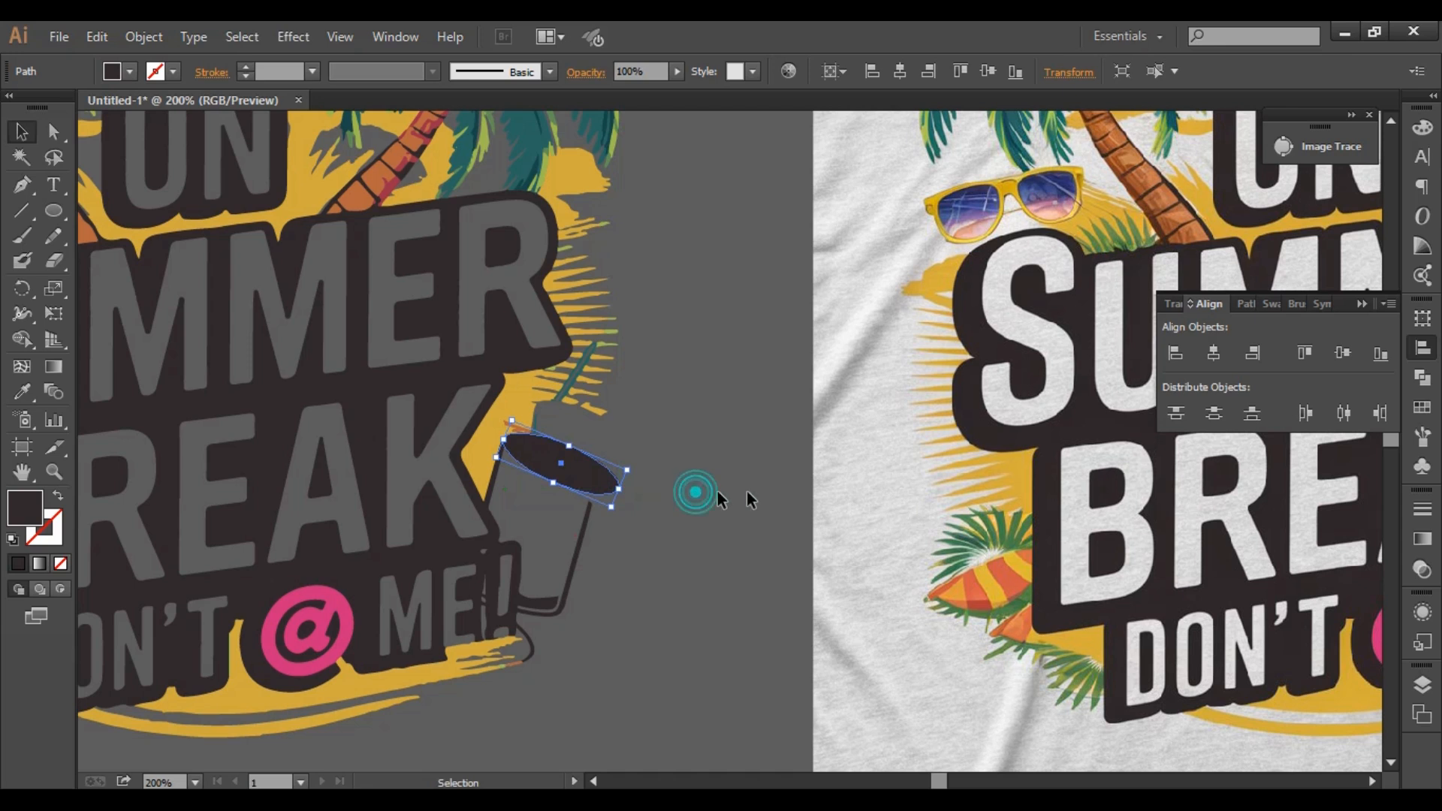
pyautogui.click(605, 485)
pyautogui.click(674, 503)
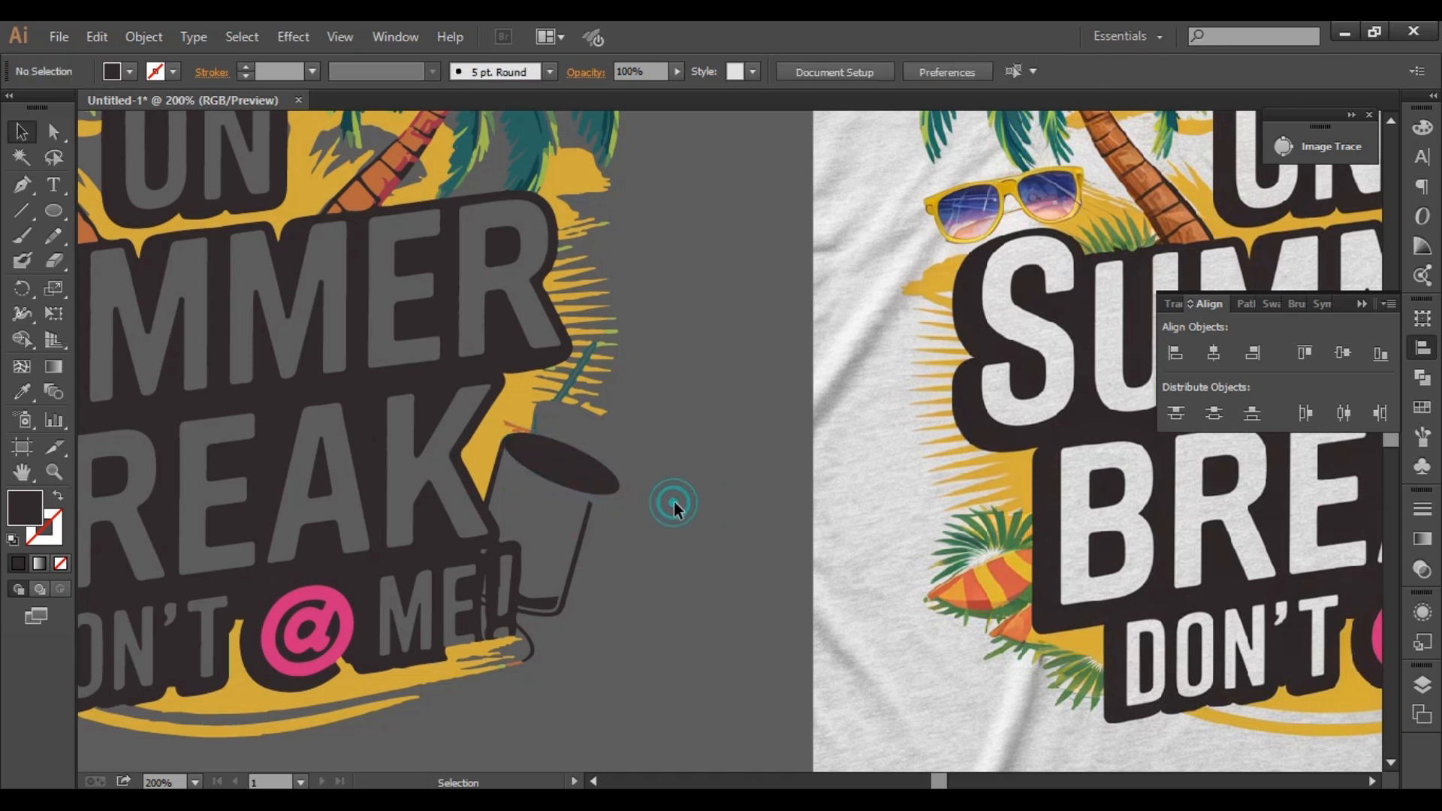
# Move the top anchor point of the glass's right side about 0.03 in right and 0.1 in up into the ellipse.
pyautogui.click(588, 516)
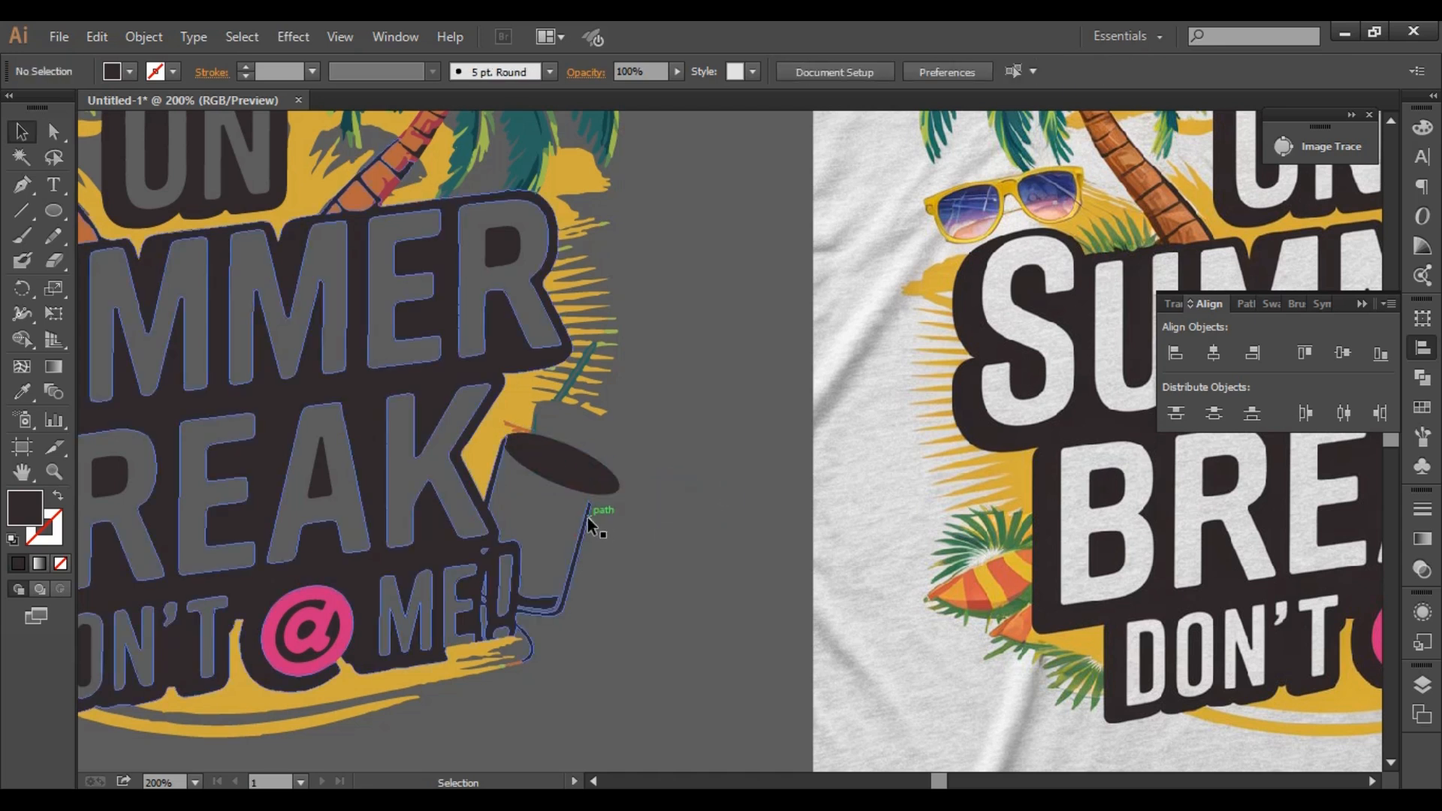
pyautogui.click(54, 132)
pyautogui.click(679, 488)
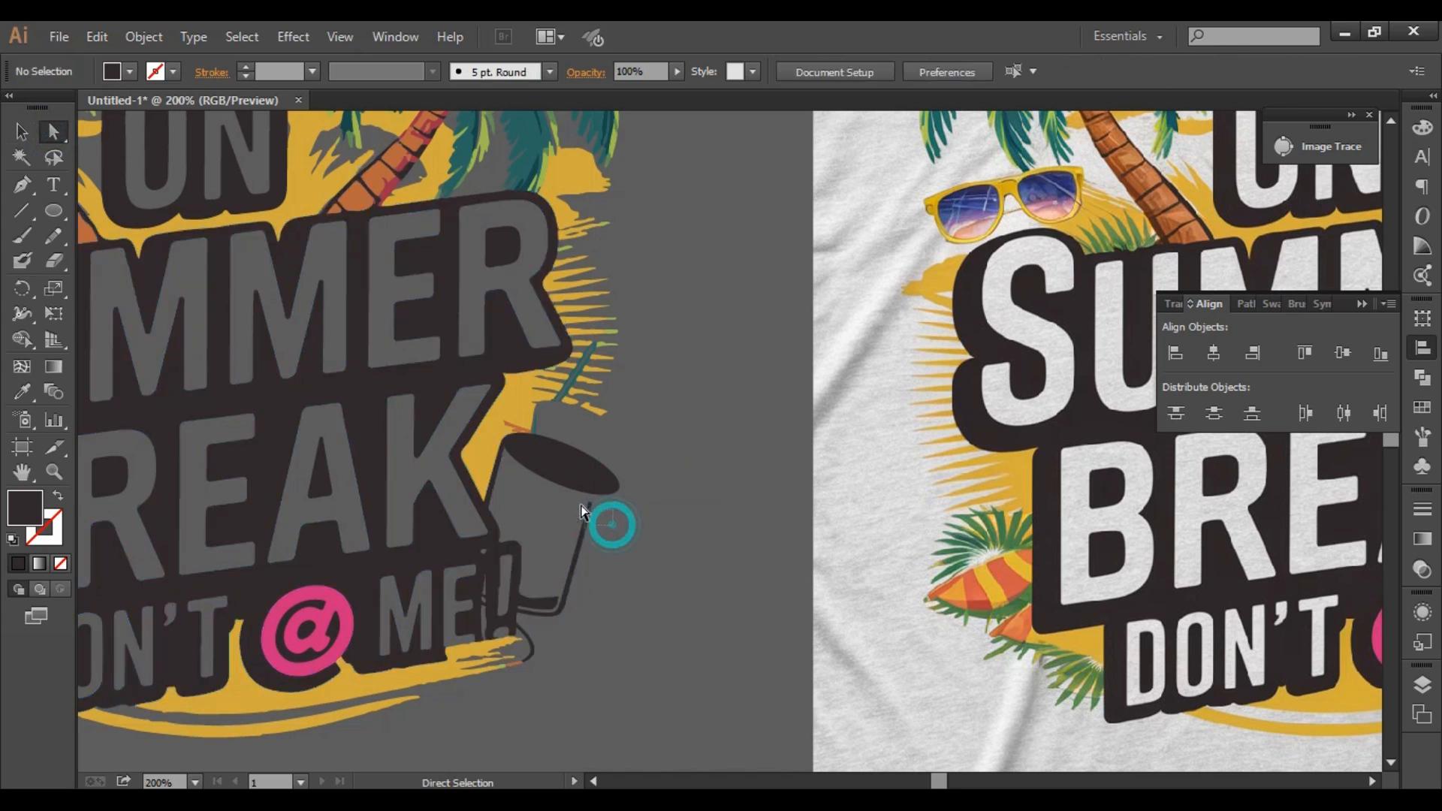
pyautogui.click(588, 506)
pyautogui.moveTo(588, 506)
pyautogui.mouseDown()
pyautogui.moveTo(601, 479)
pyautogui.moveTo(625, 489)
pyautogui.moveTo(595, 494)
pyautogui.mouseUp()
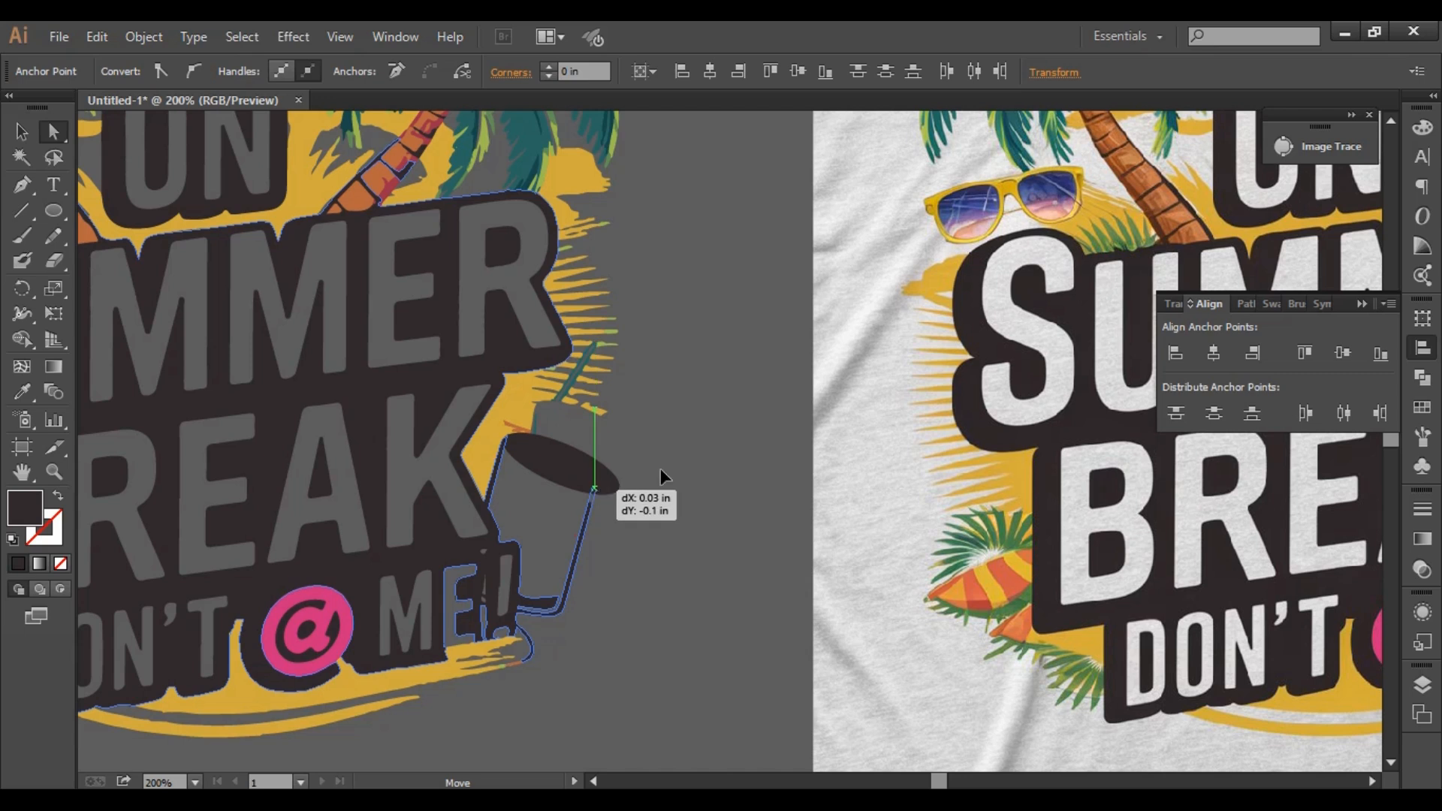
pyautogui.press('v')
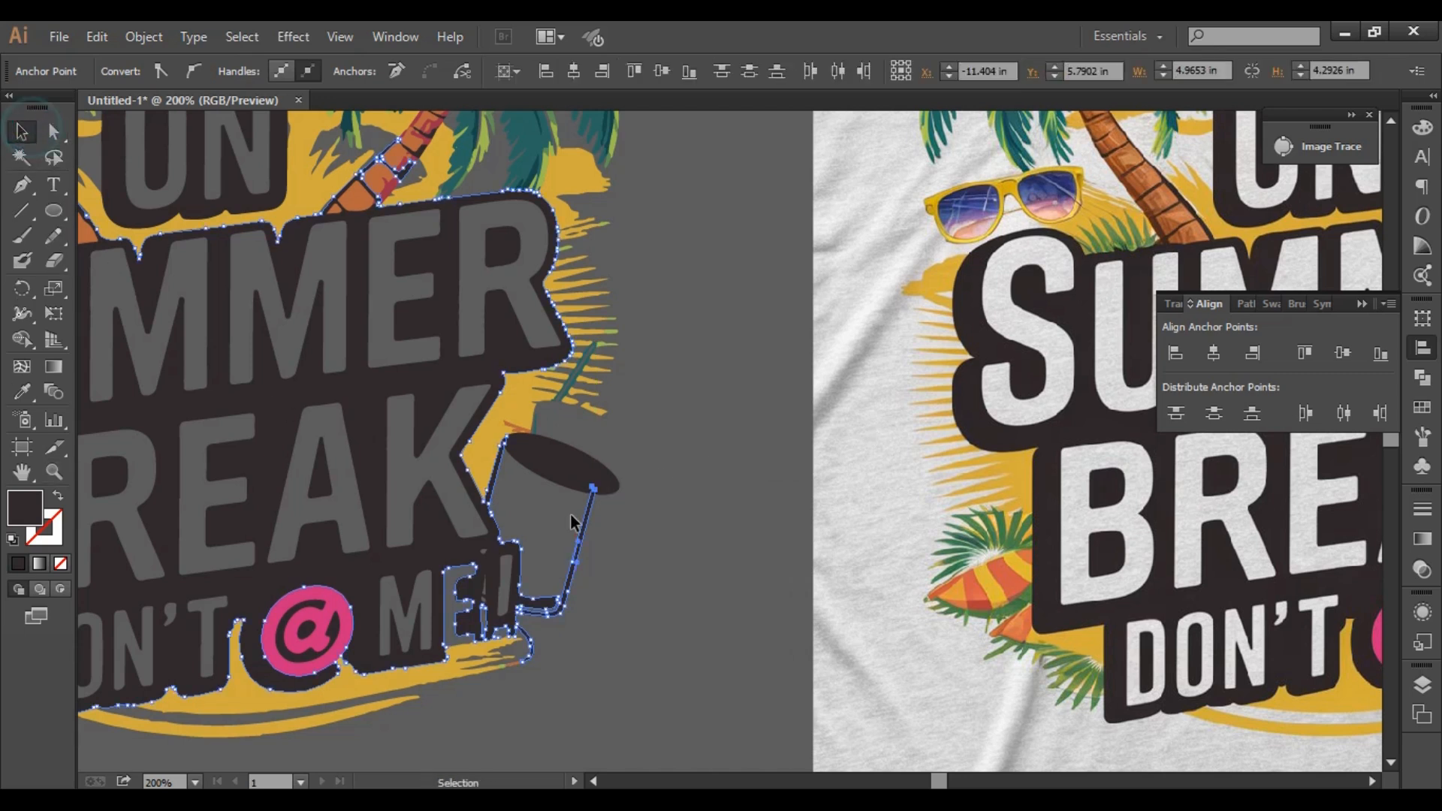
pyautogui.click(680, 484)
# Shorten the rim ellipse slightly to fit between the glass's two sides and nudge it to the right.
pyautogui.click(612, 483)
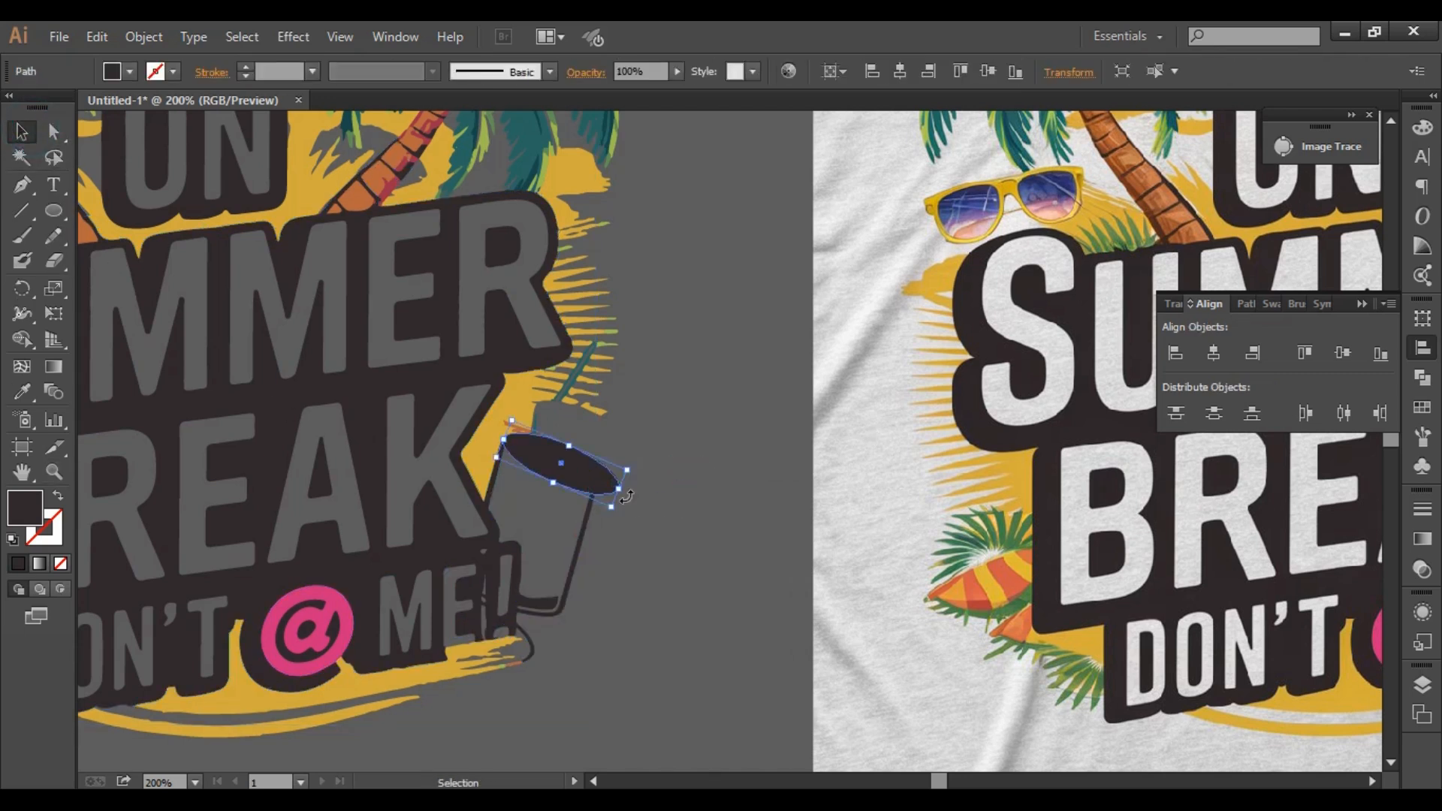
pyautogui.moveTo(621, 489); pyautogui.dragTo(580, 476)
pyautogui.click(691, 473)
pyautogui.click(692, 474)
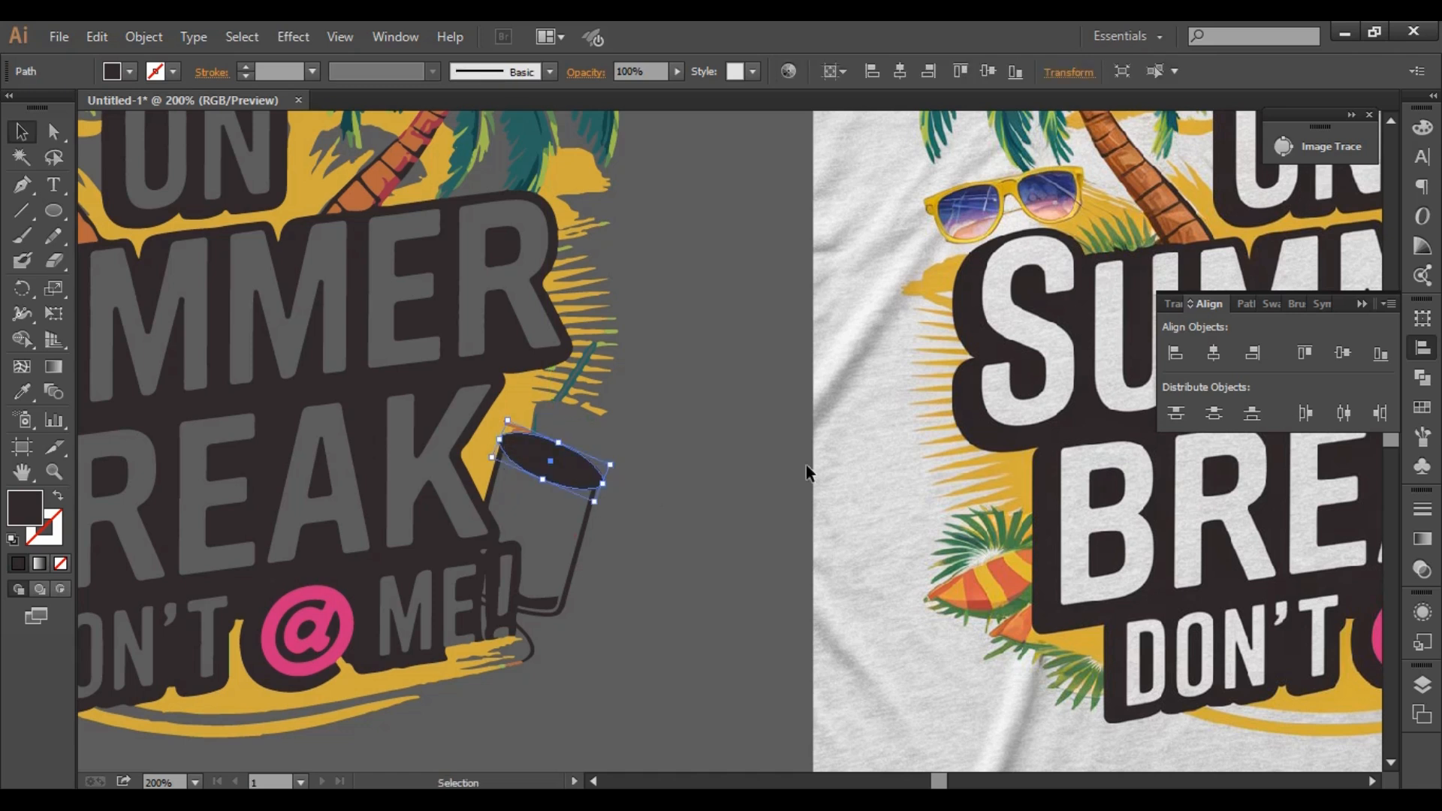
pyautogui.press('Right')
pyautogui.click(766, 448)
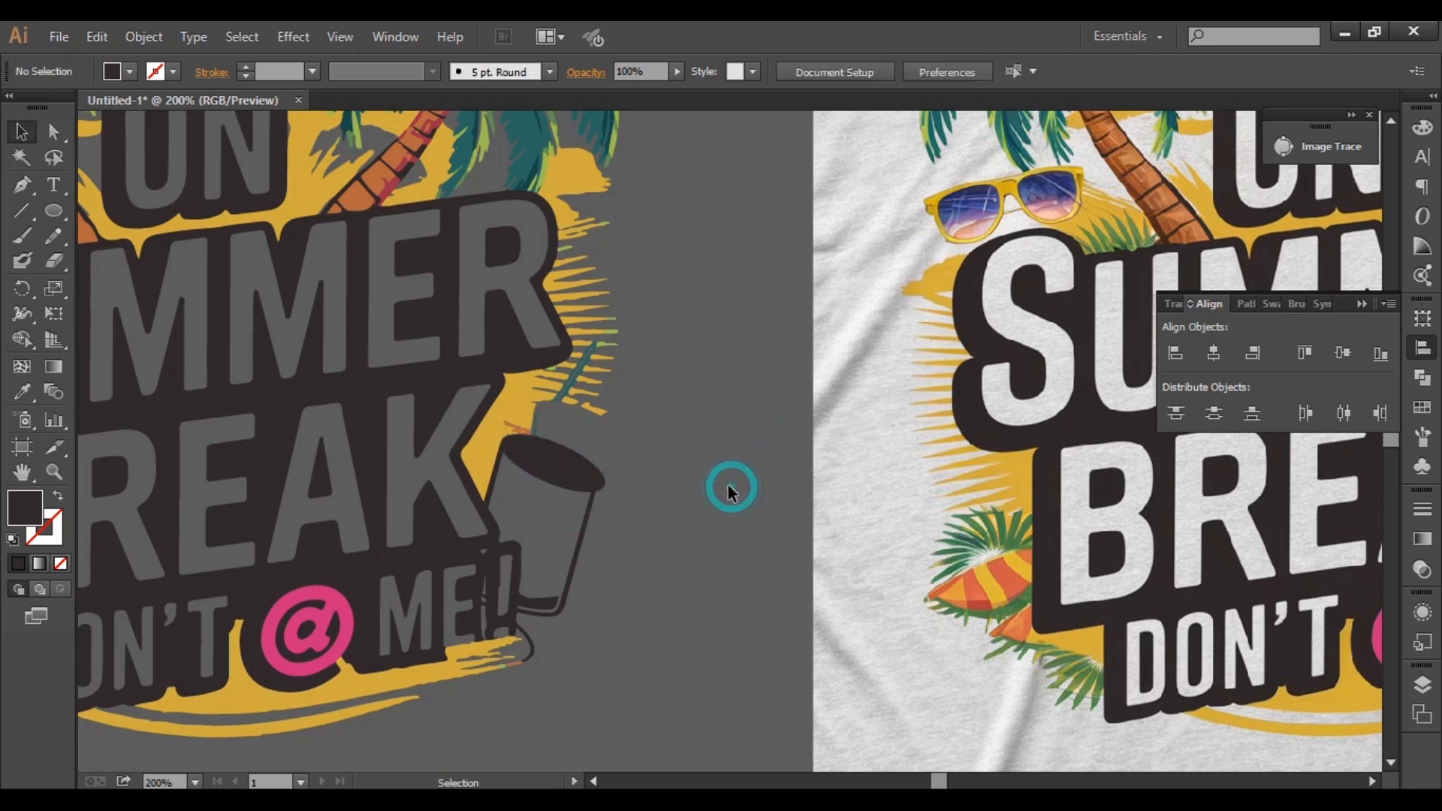
# Swap the rim ellipse's fill and stroke so it is only outlined, and set the stroke weight to 2 pt.
pyautogui.click(566, 461)
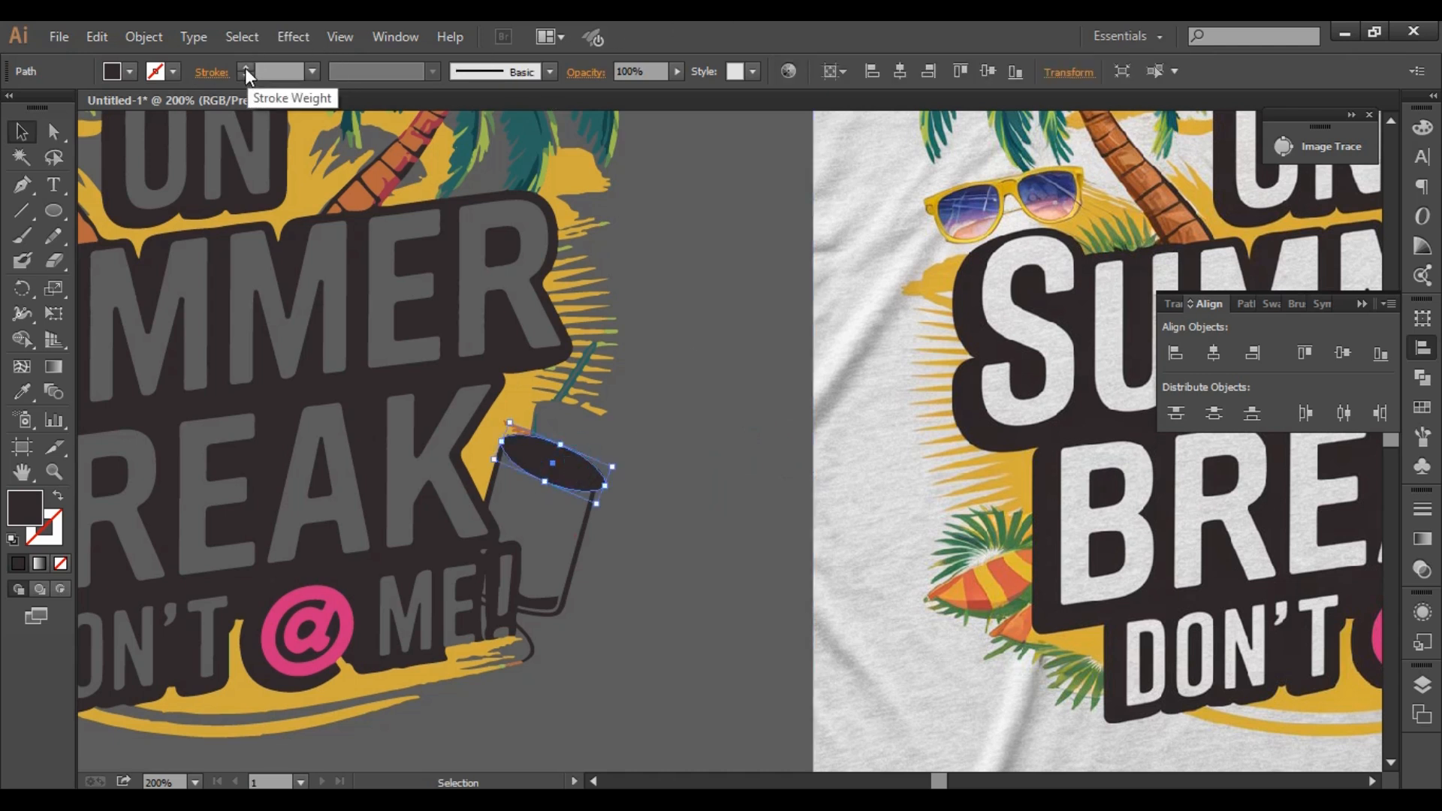
pyautogui.click(60, 497)
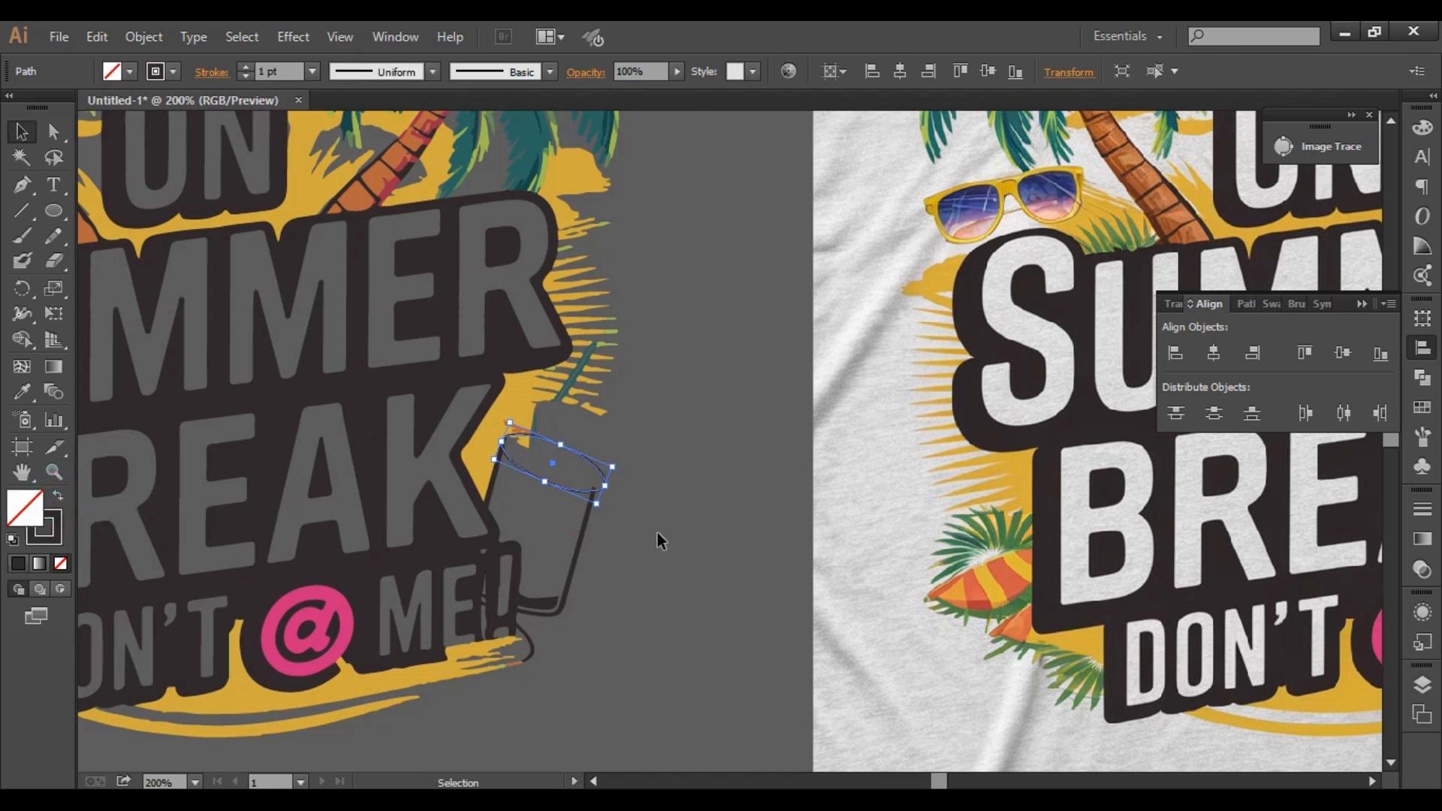
pyautogui.click(245, 67)
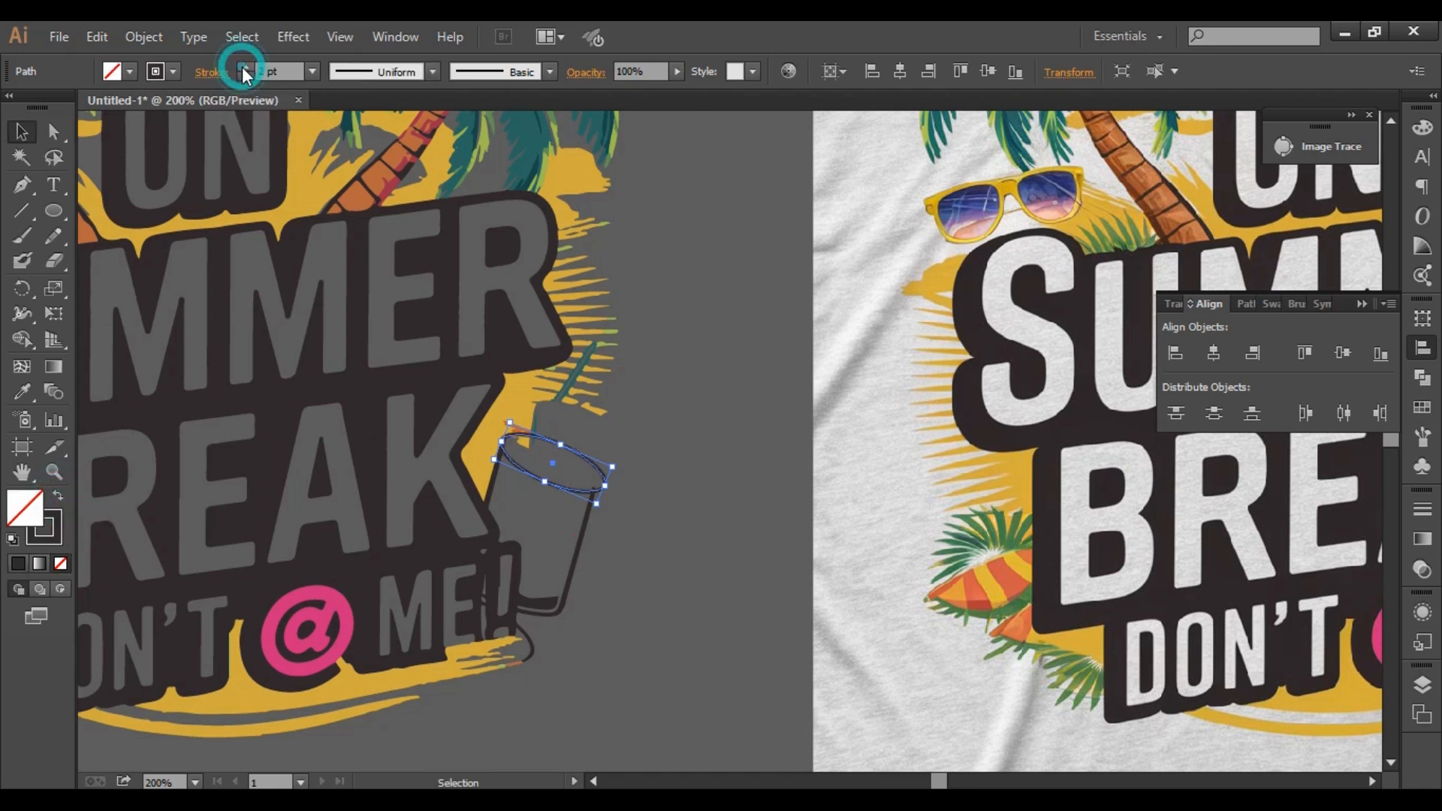
pyautogui.click(653, 386)
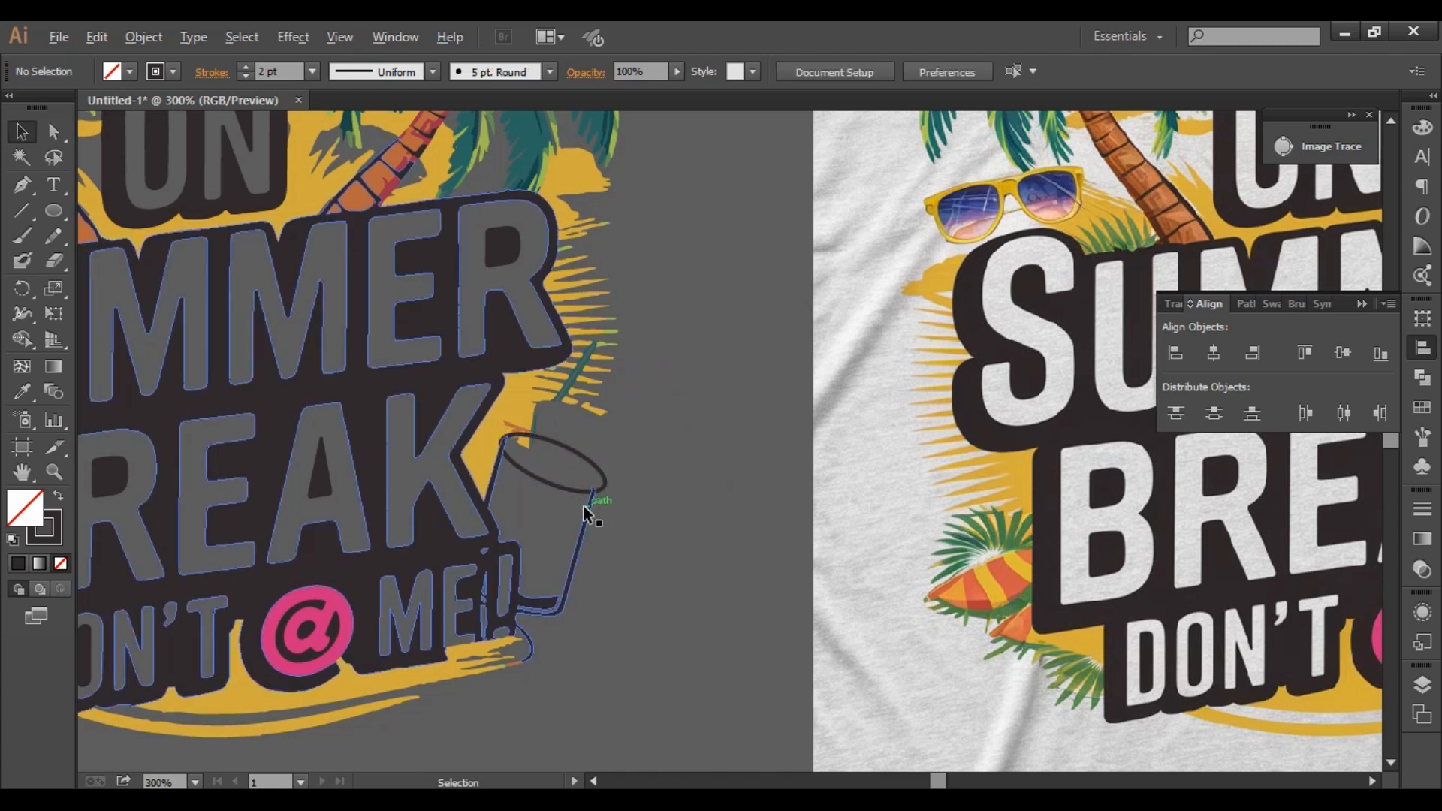
# Expand the fill and stroke of the glass's rim ellipse into an outlined shape.
pyautogui.scroll(3, 584, 506)
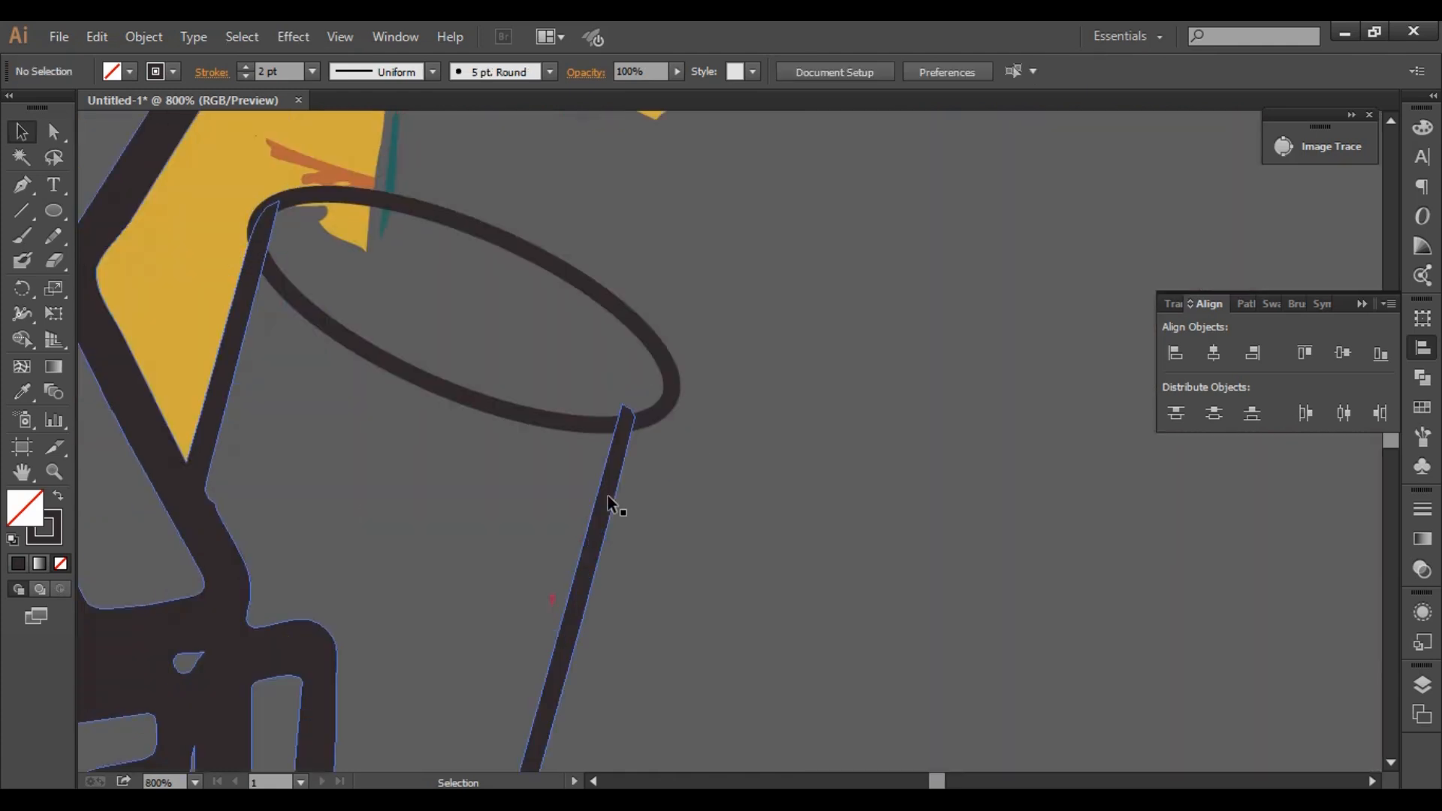
pyautogui.click(660, 358)
pyautogui.rightClick(661, 359)
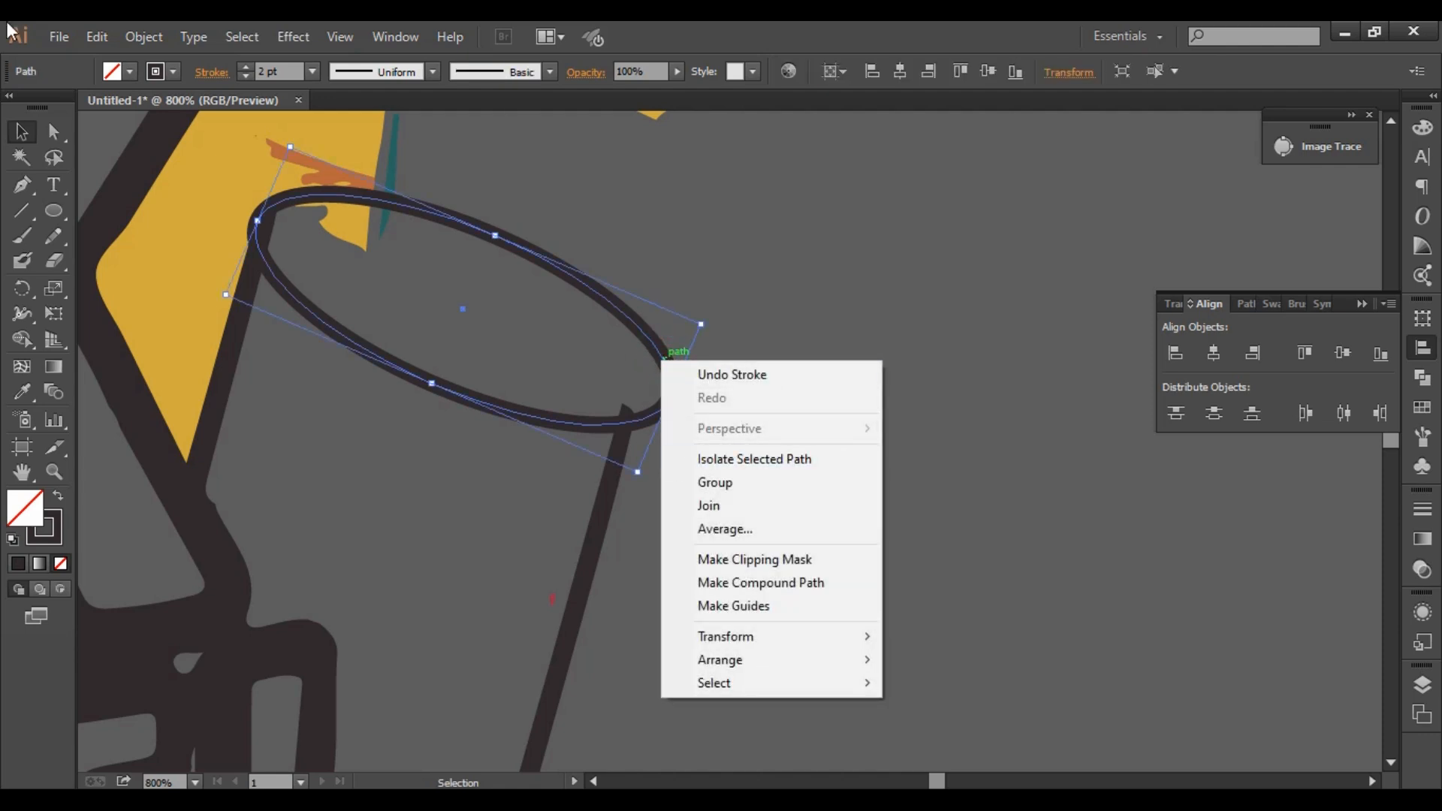
pyautogui.click(147, 34)
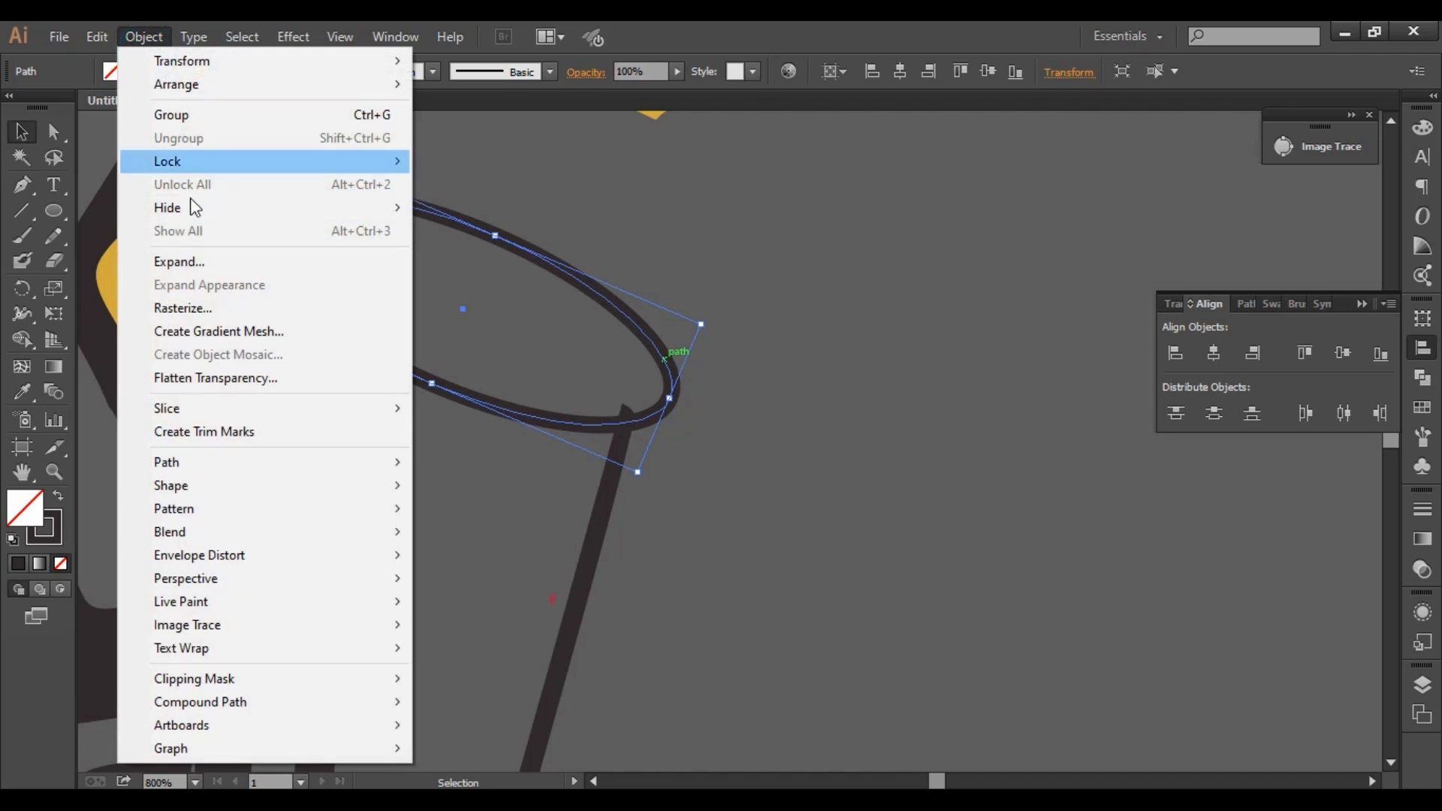
pyautogui.click(179, 262)
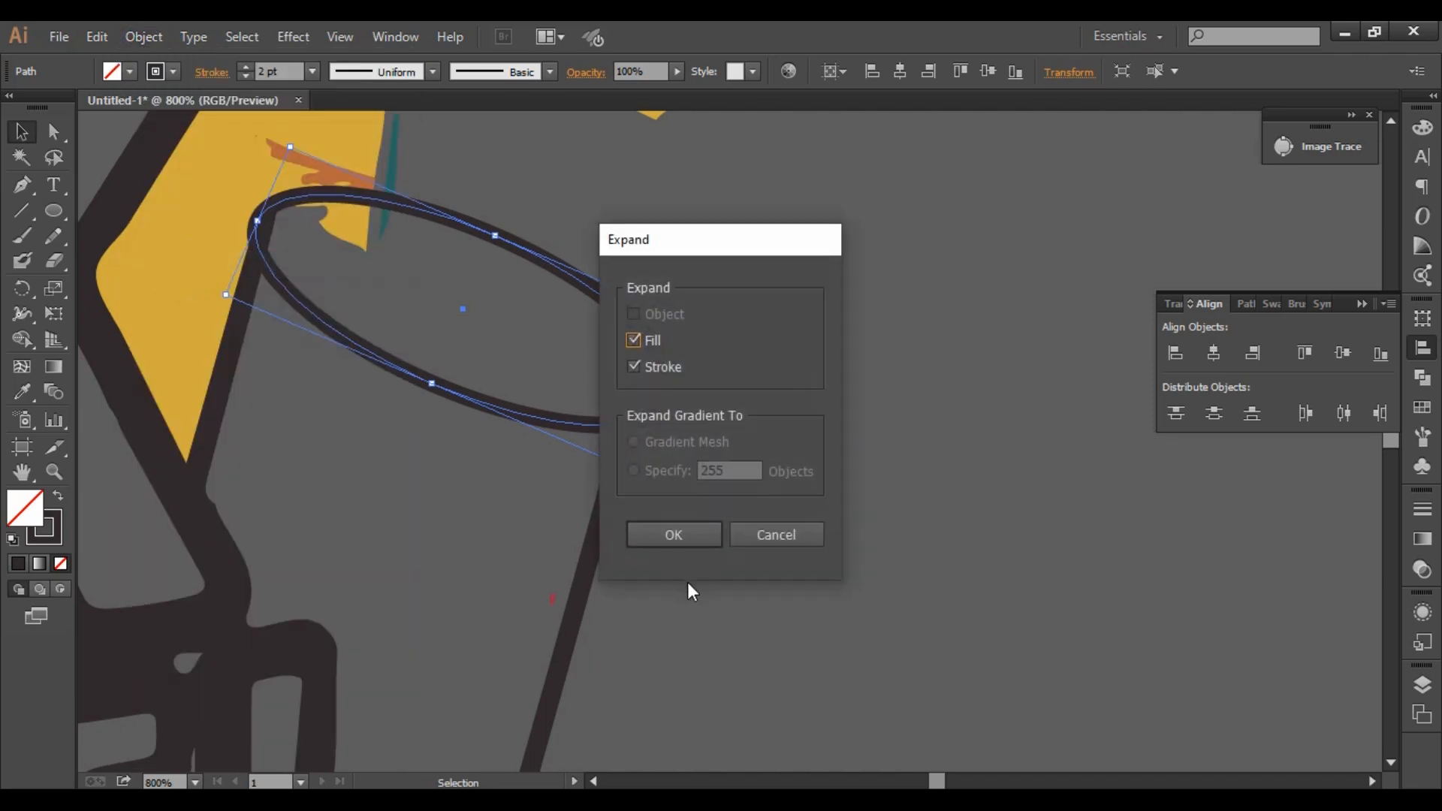
pyautogui.click(713, 533)
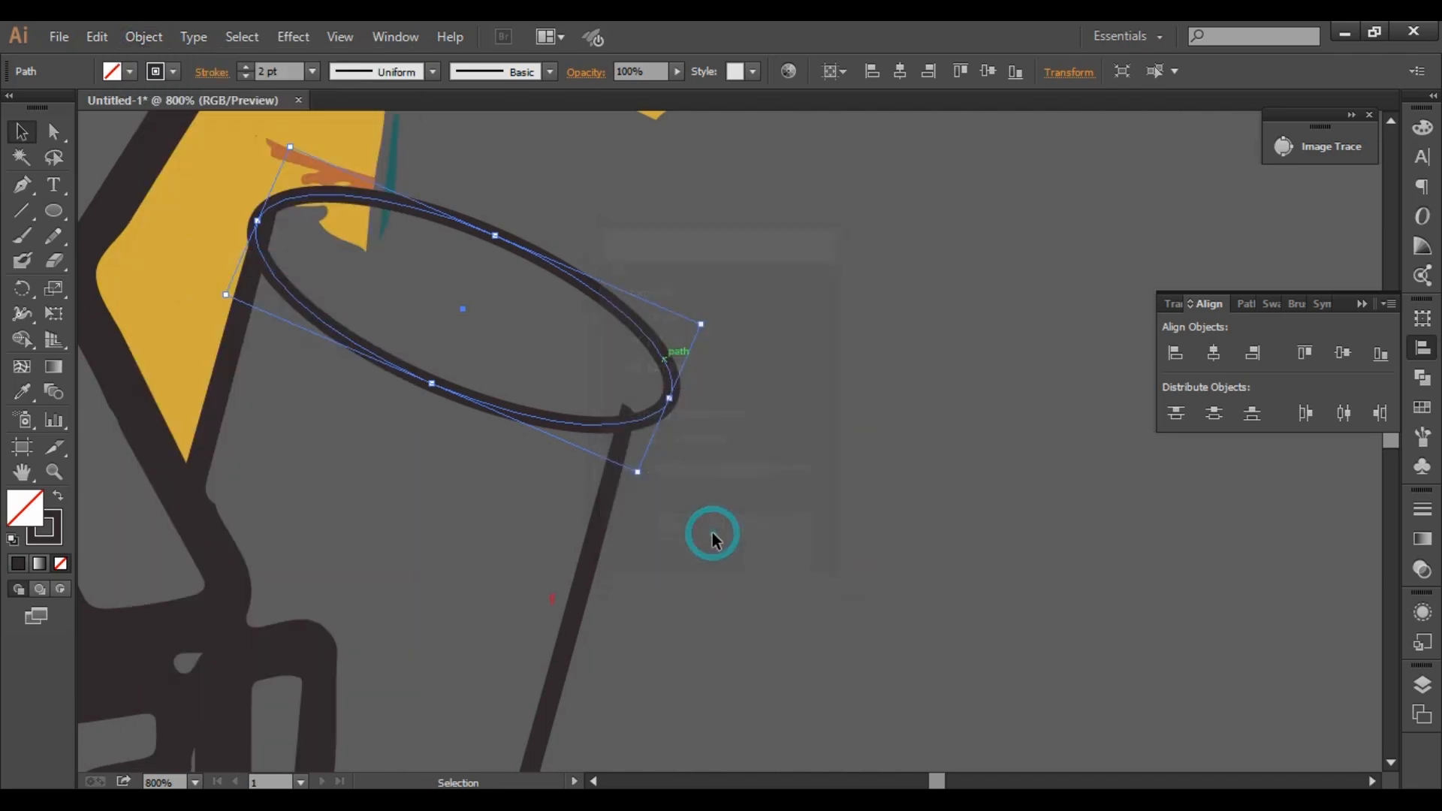
# Select the rim with the shapes it overlaps, and use Shape Builder to remove the right side's tip inside it and merge the rim segments there.
pyautogui.click(767, 467)
pyautogui.moveTo(742, 476); pyautogui.dragTo(551, 368)
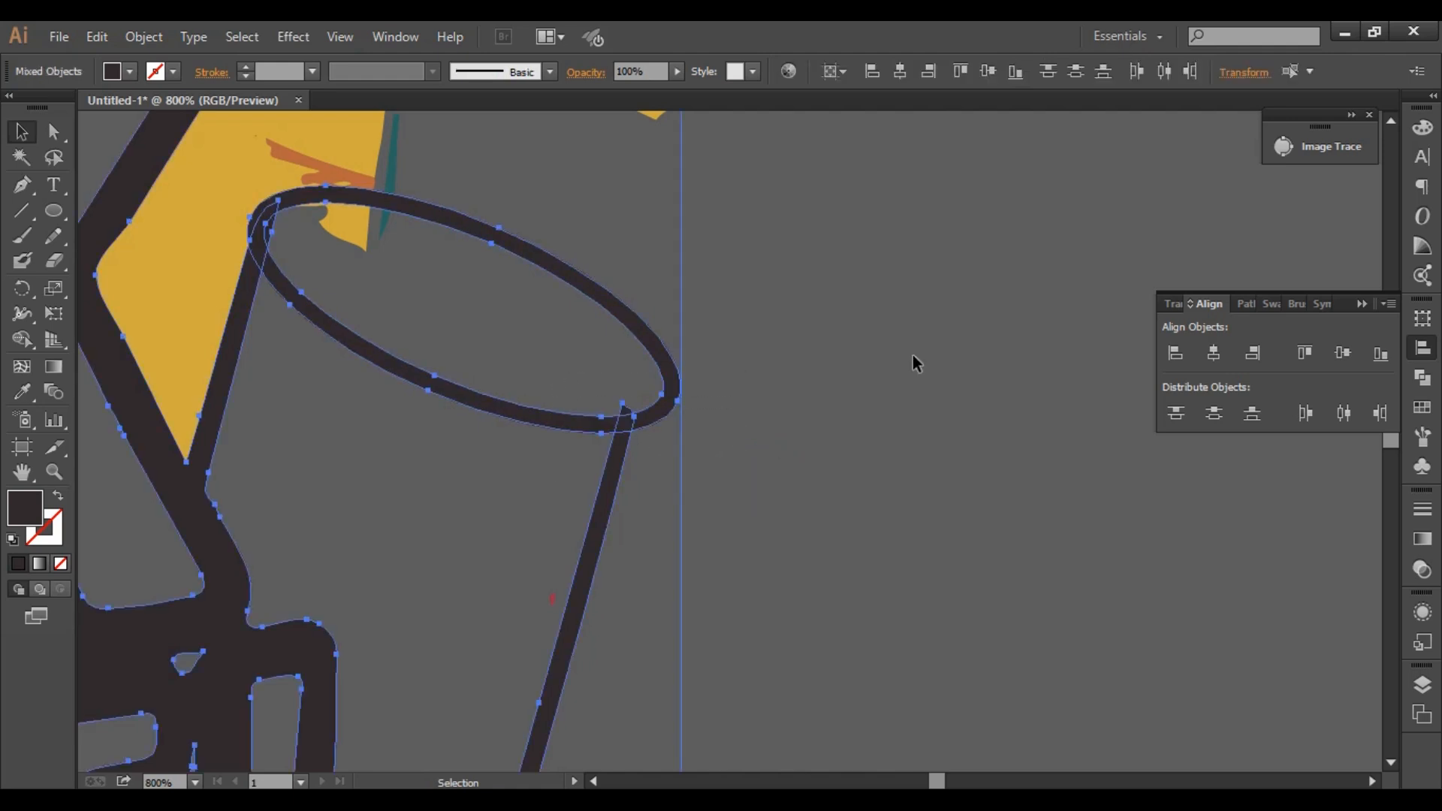
pyautogui.click(840, 453)
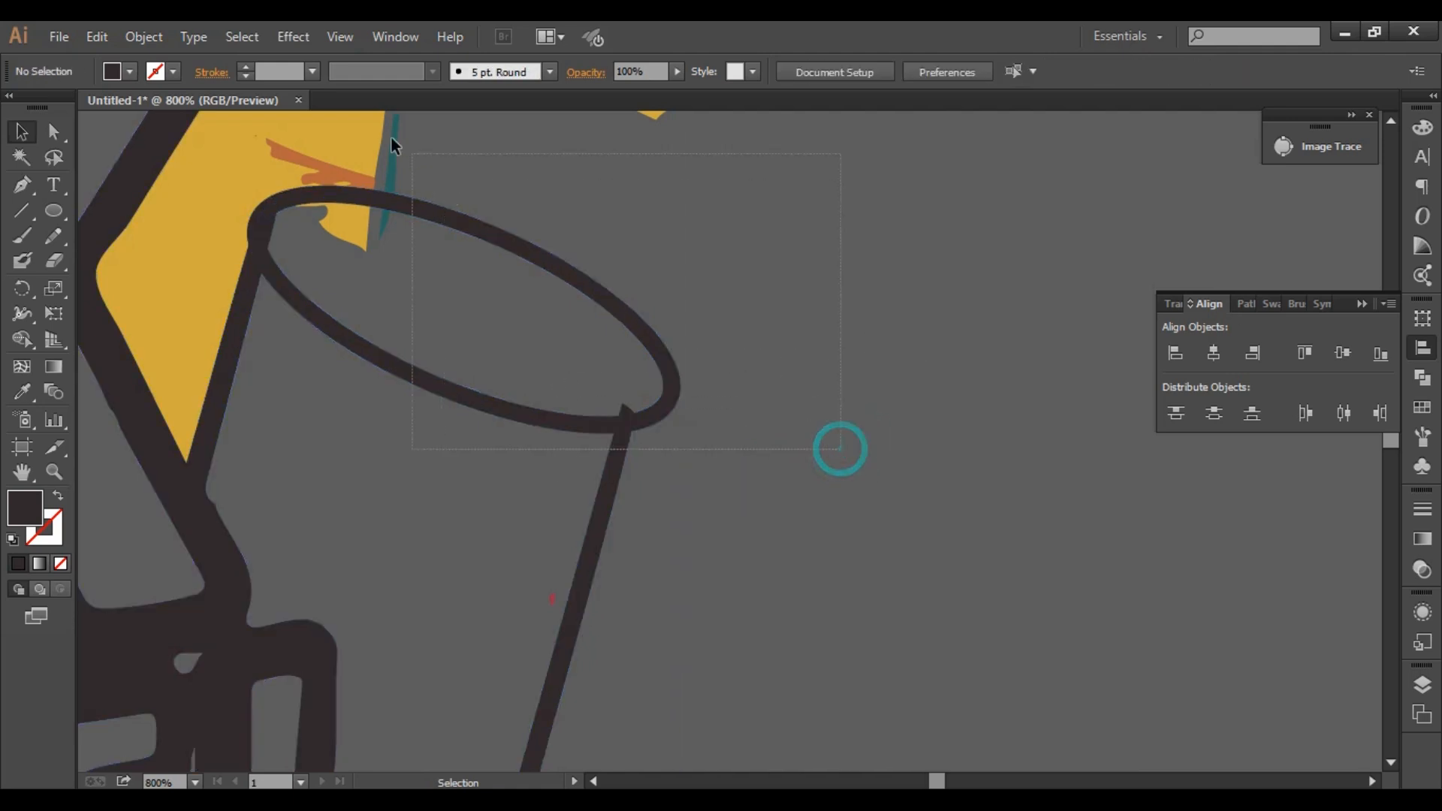
pyautogui.scroll(4, 321, 129)
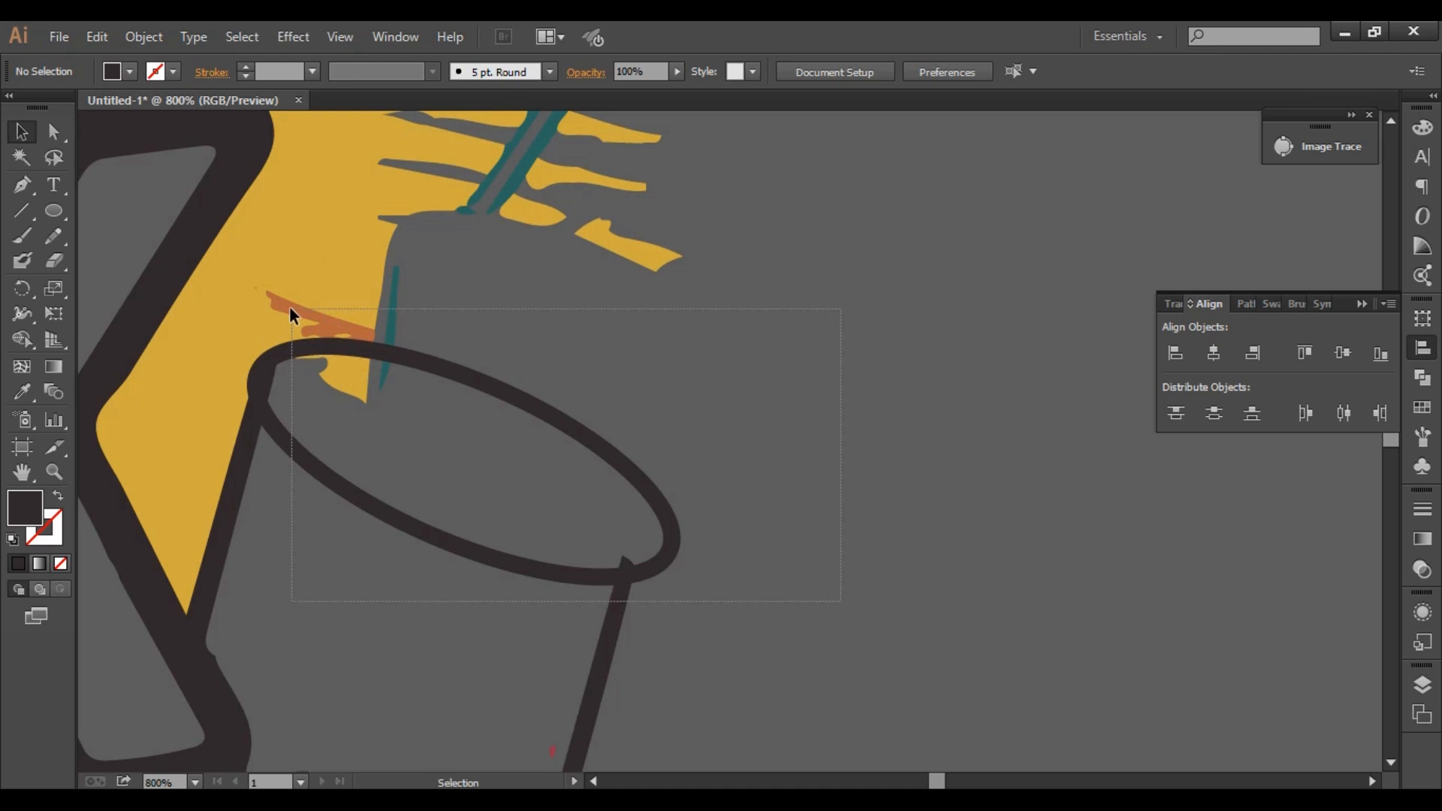
pyautogui.moveTo(290, 305); pyautogui.dragTo(290, 306)
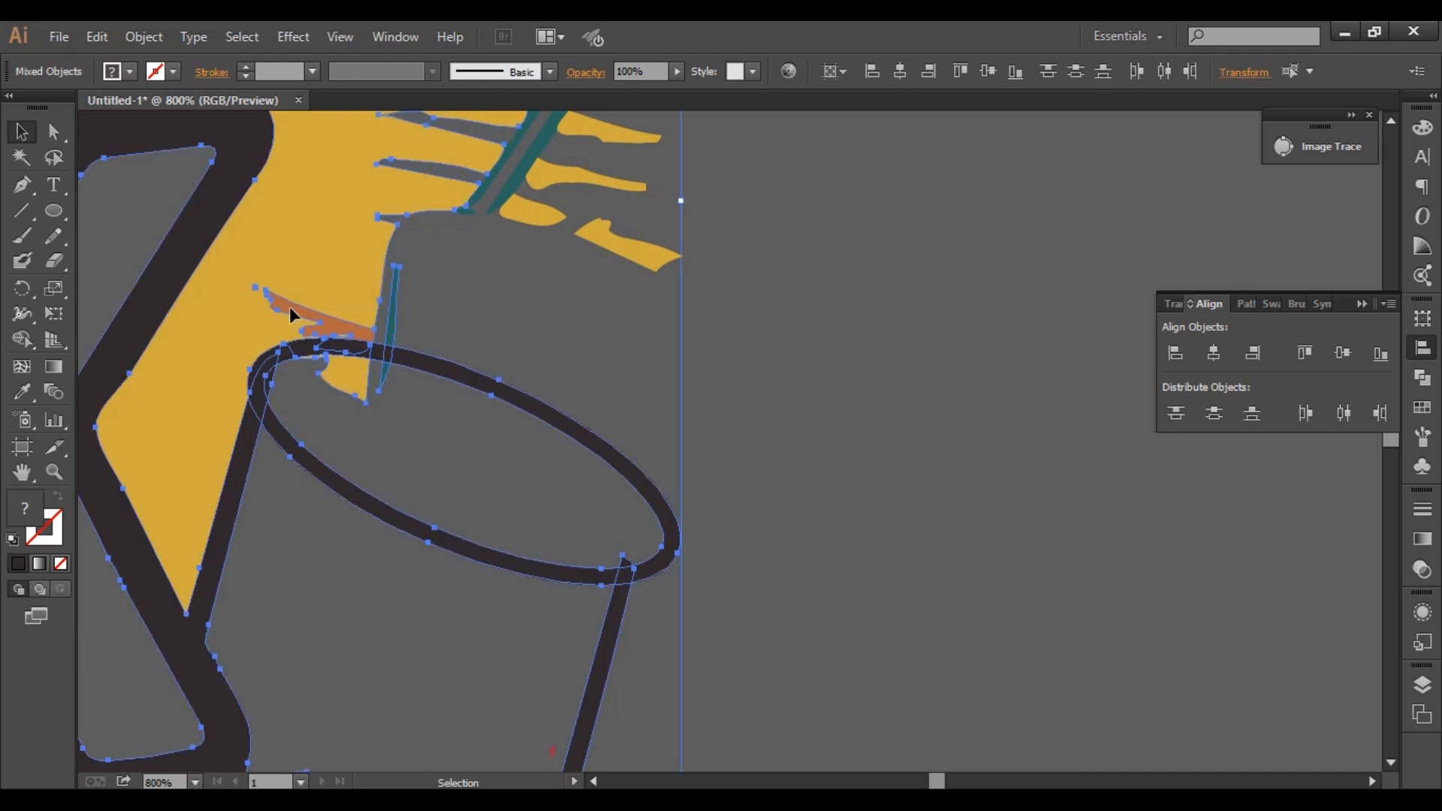
pyautogui.click(21, 338)
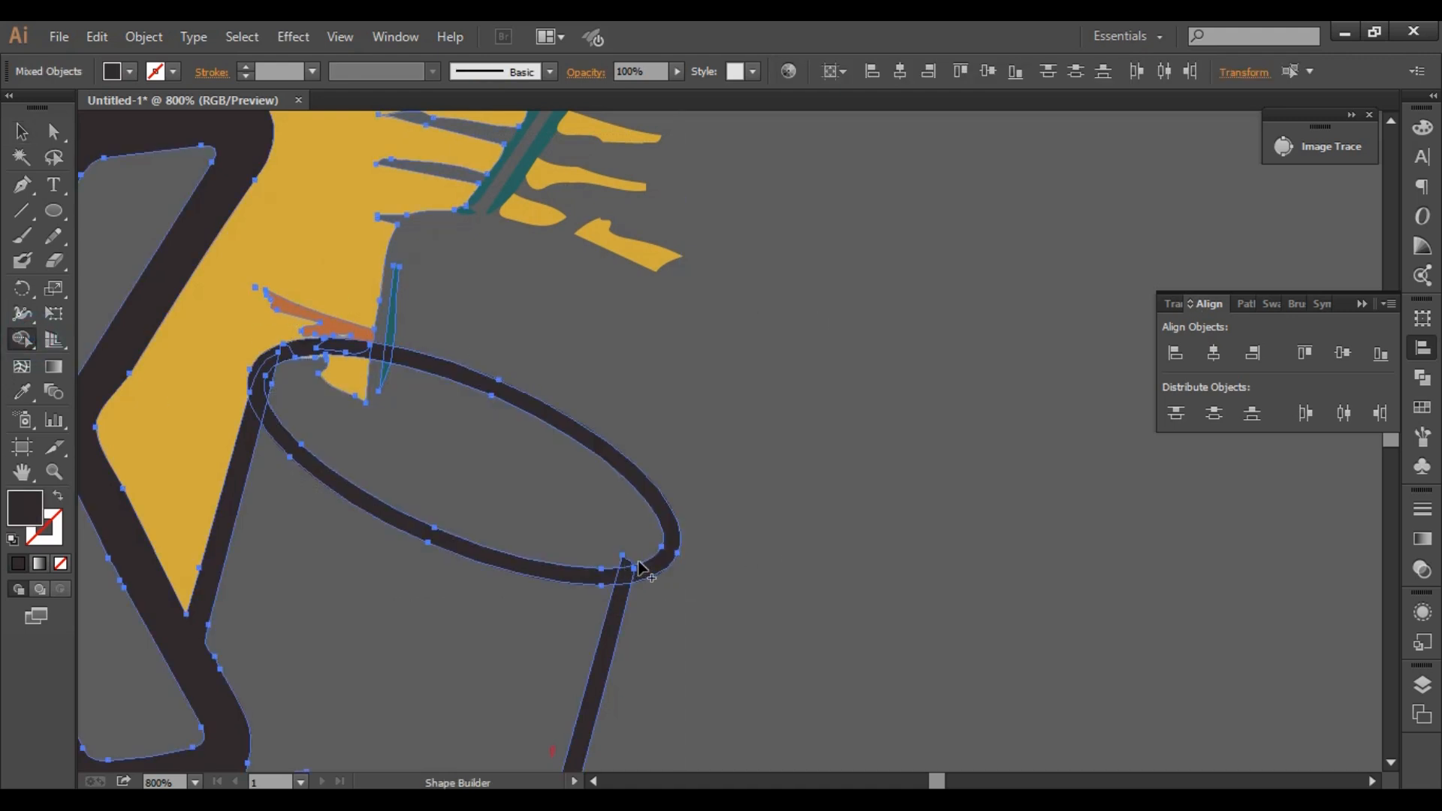
pyautogui.scroll(4, 624, 569)
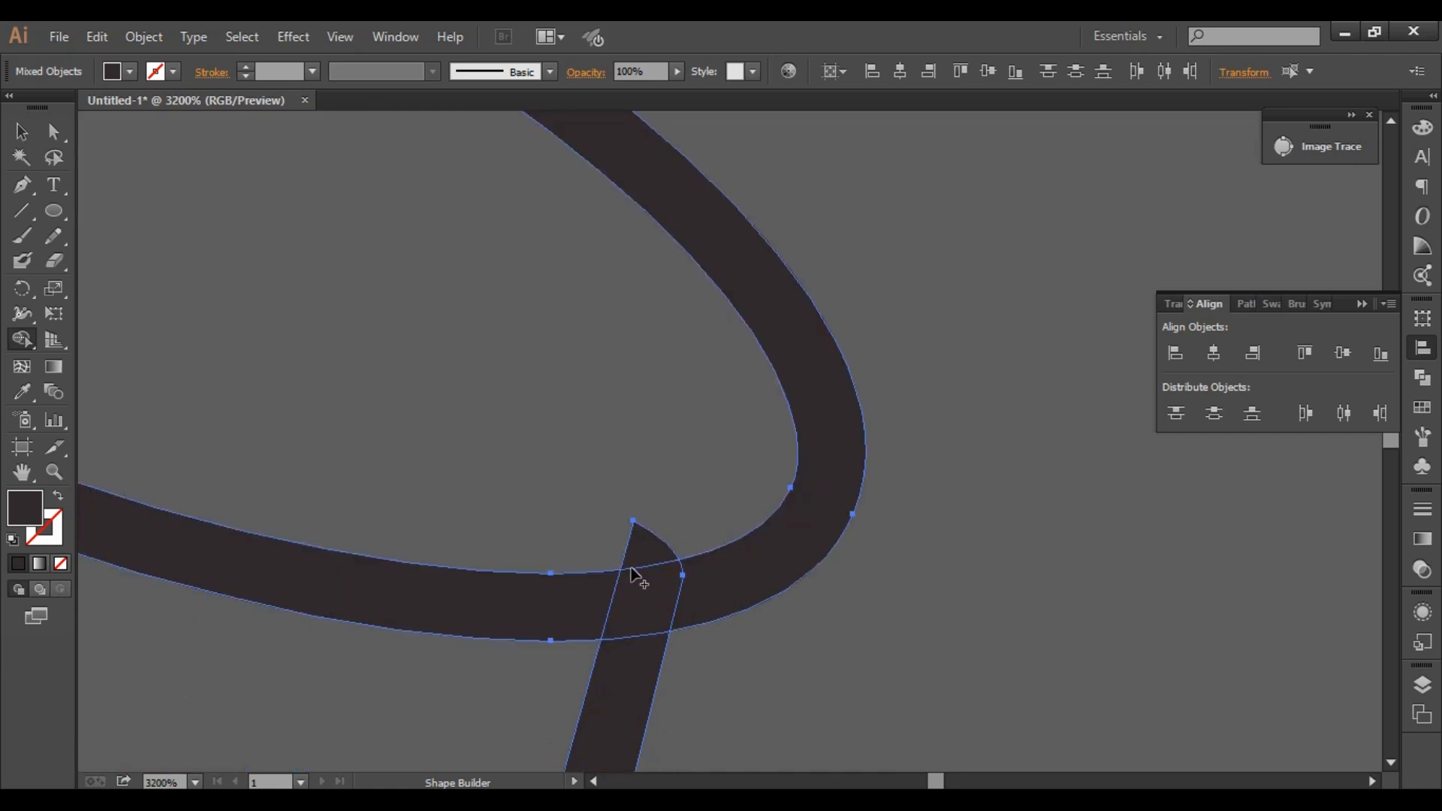
pyautogui.click(645, 551)
pyautogui.click(644, 559)
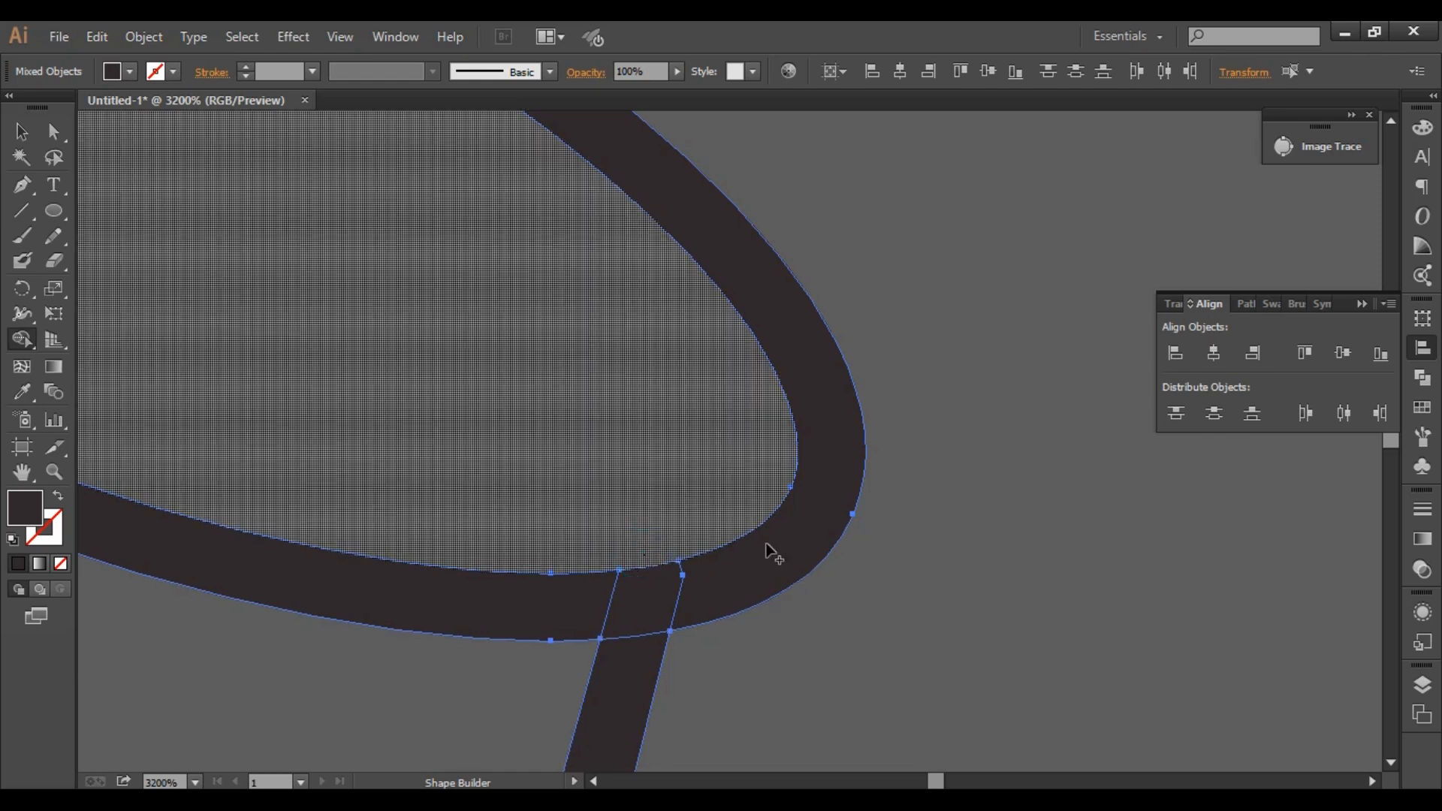
pyautogui.scroll(-3, 772, 554)
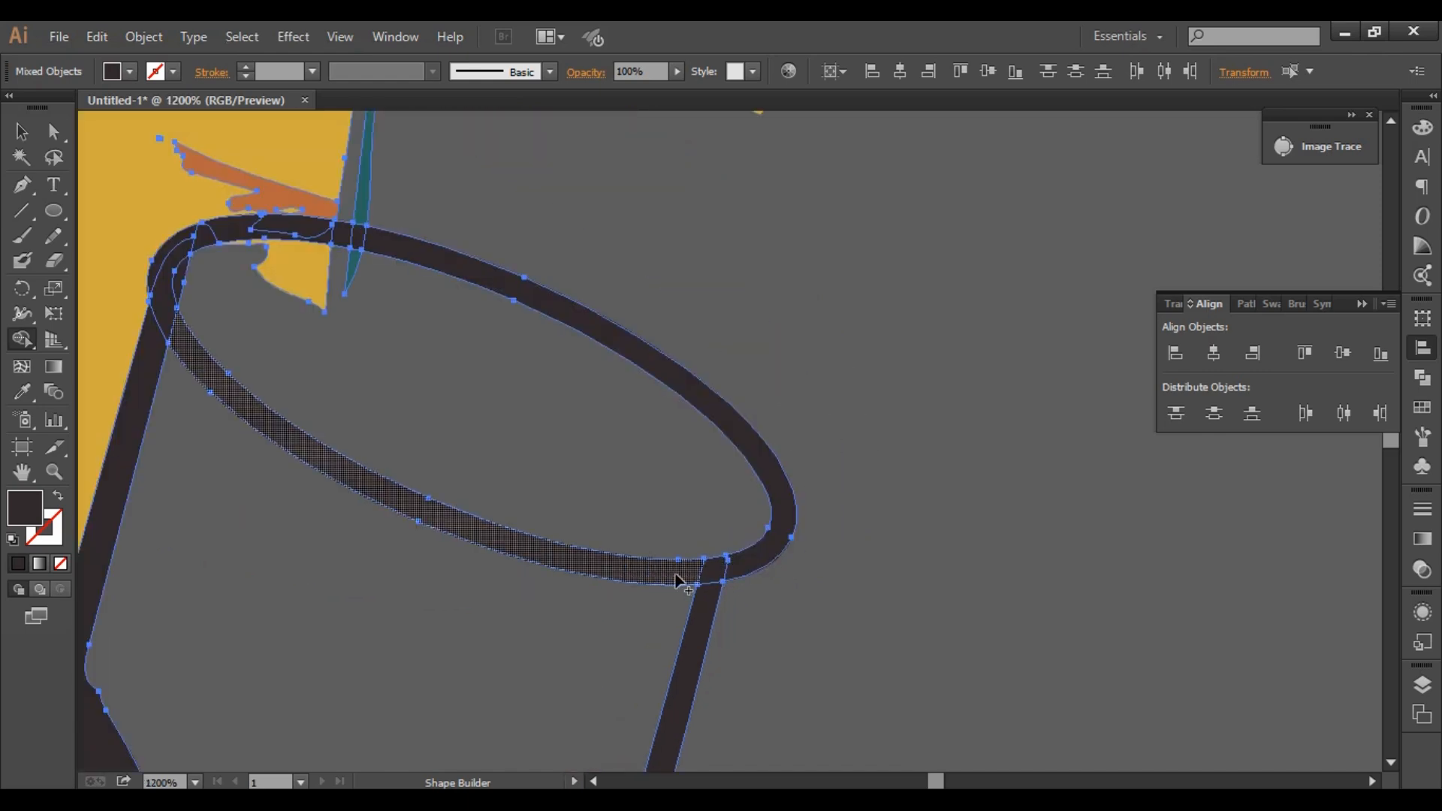
pyautogui.moveTo(676, 576); pyautogui.dragTo(759, 562)
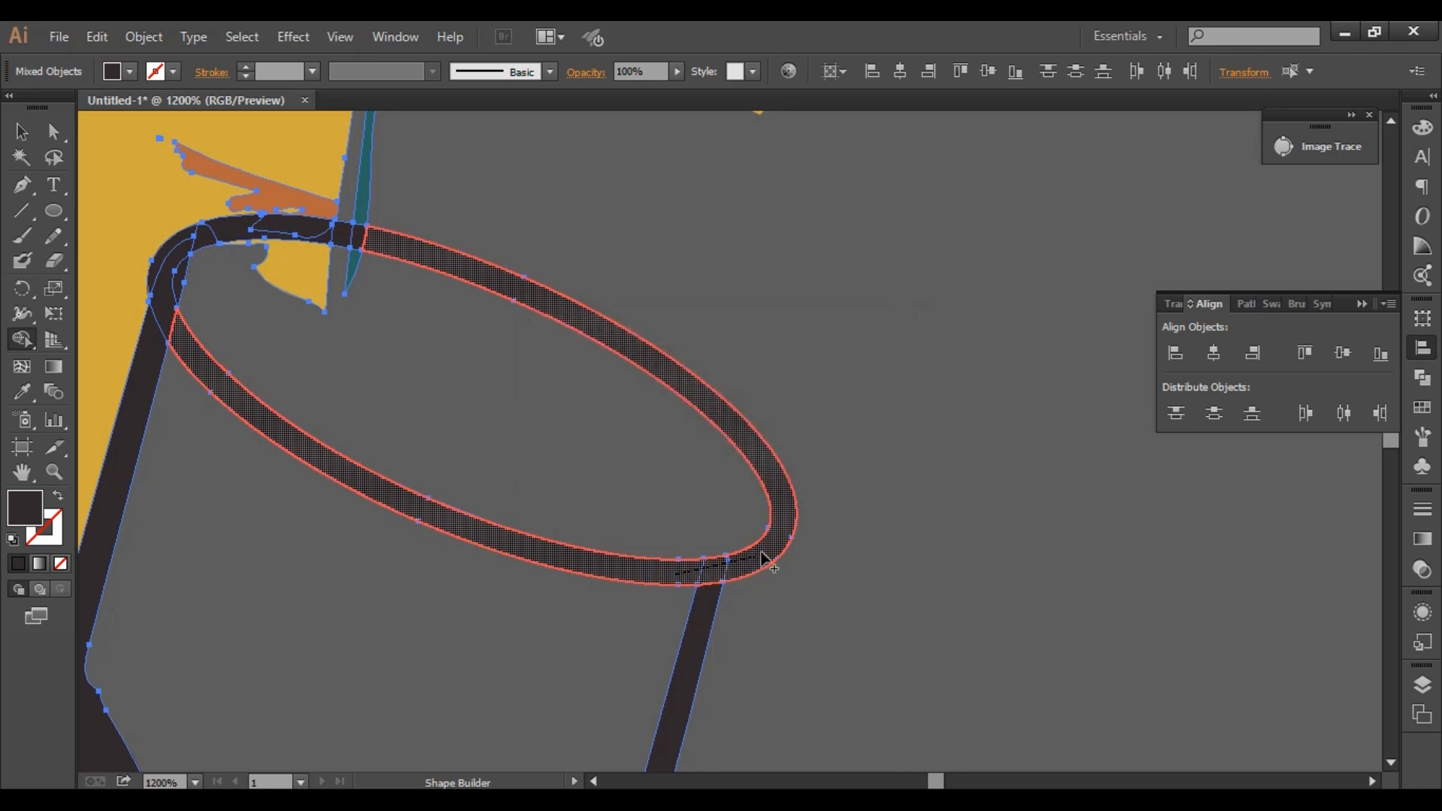
# Delete the yellow and green fragments lying inside the glass's rim with Shape Builder.
pyautogui.scroll(2, 296, 374)
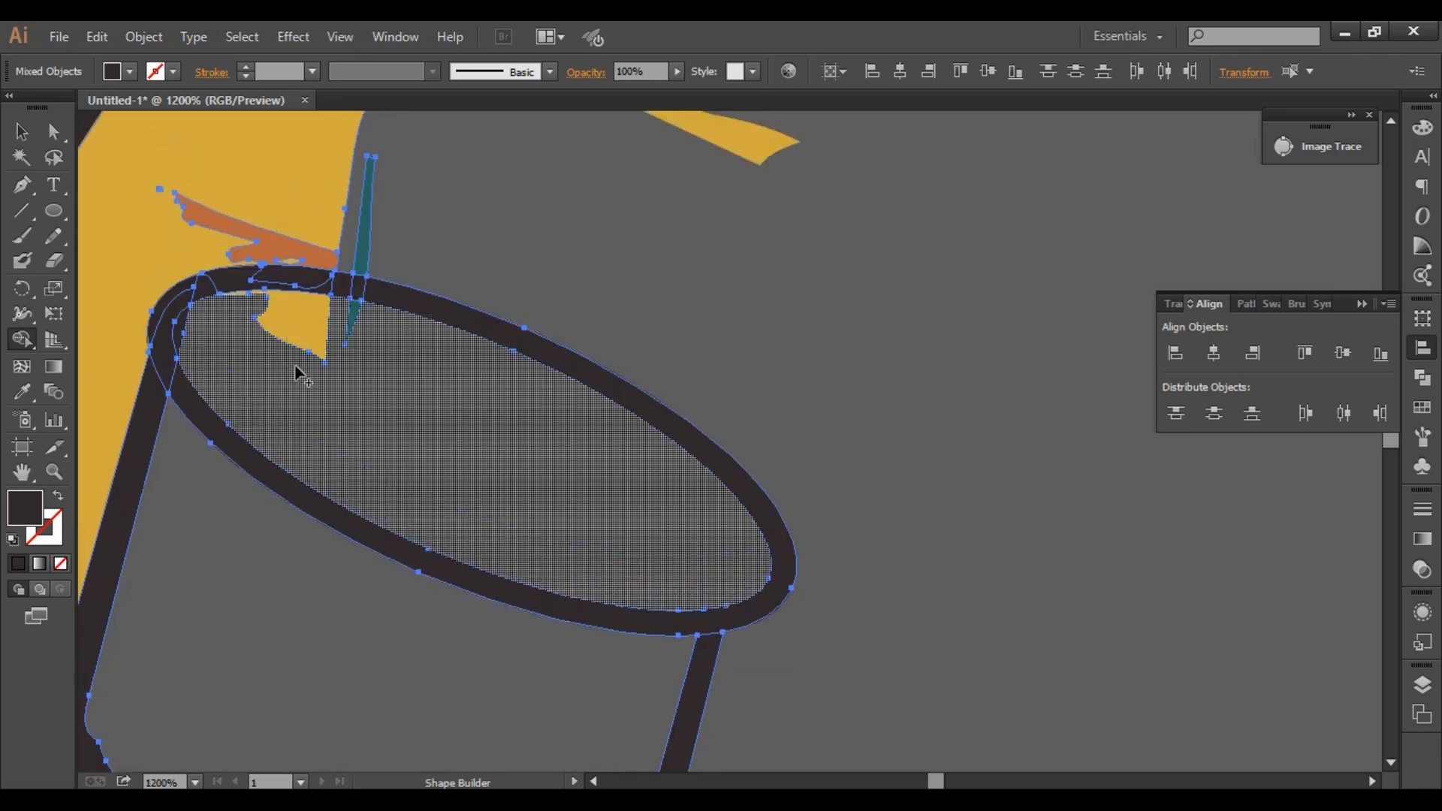
pyautogui.scroll(1, 297, 353)
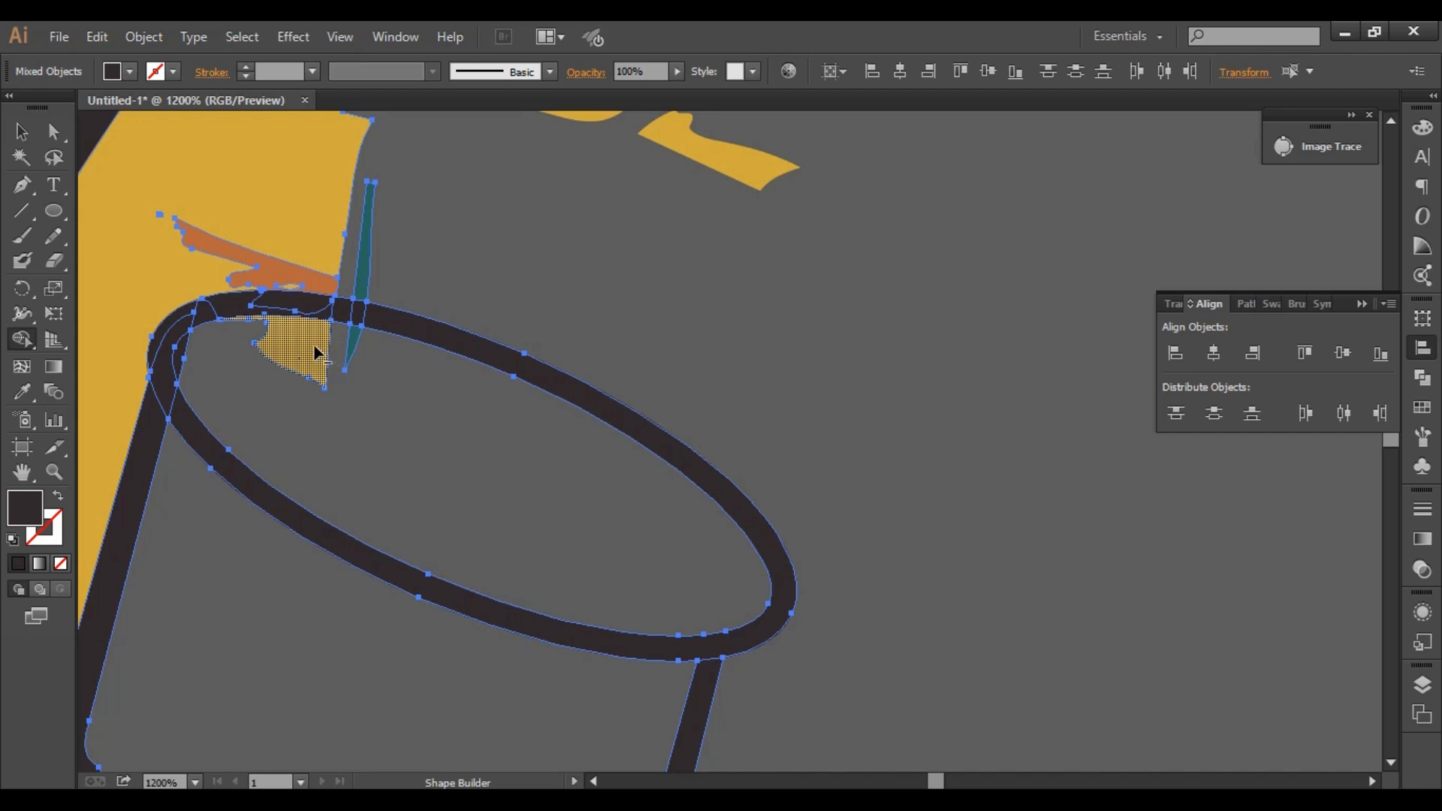
pyautogui.keyDown('alt'); pyautogui.click(315, 352); pyautogui.keyUp('alt')
pyautogui.keyDown('alt'); pyautogui.click(353, 344); pyautogui.keyUp('alt')
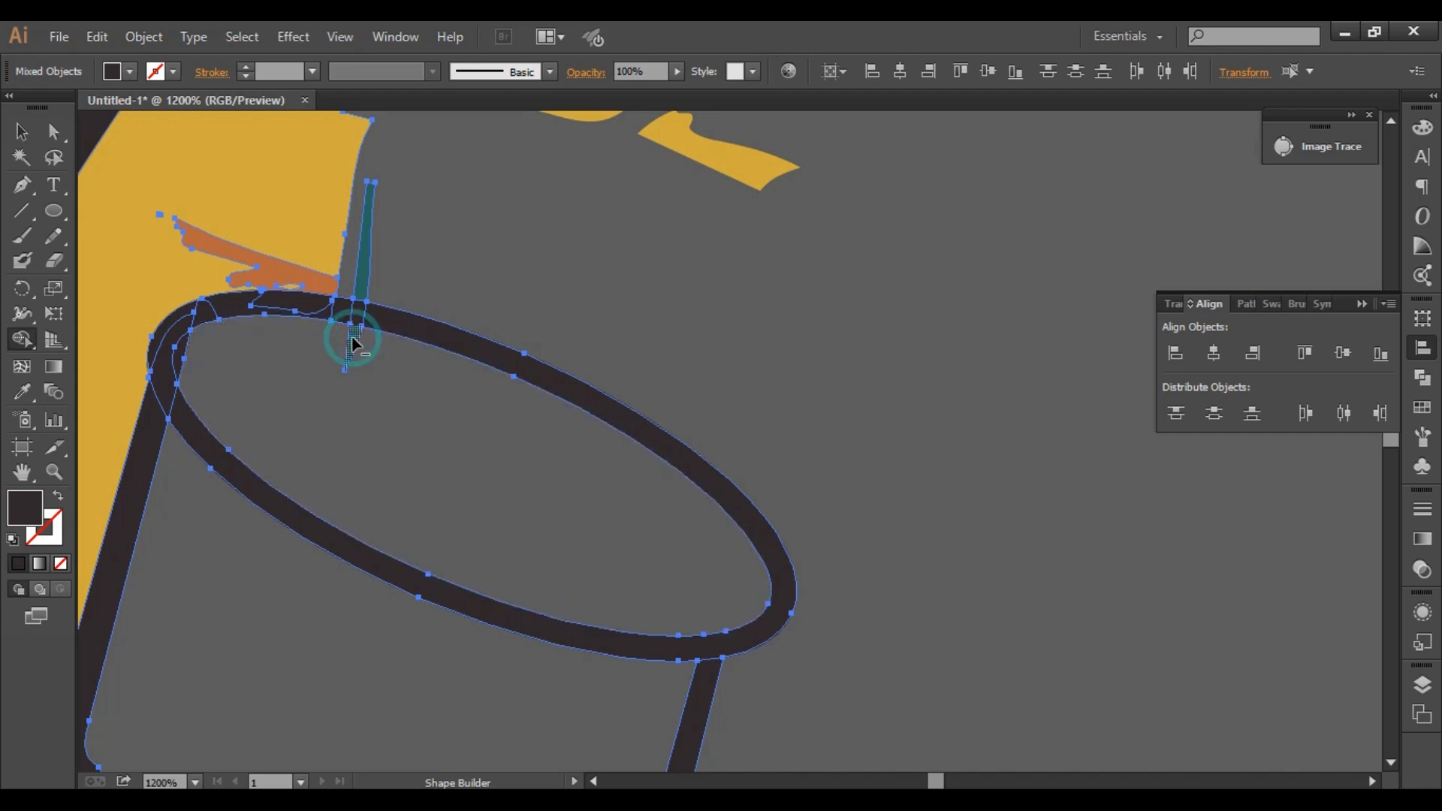
pyautogui.keyDown('alt'); pyautogui.click(355, 342); pyautogui.keyUp('alt')
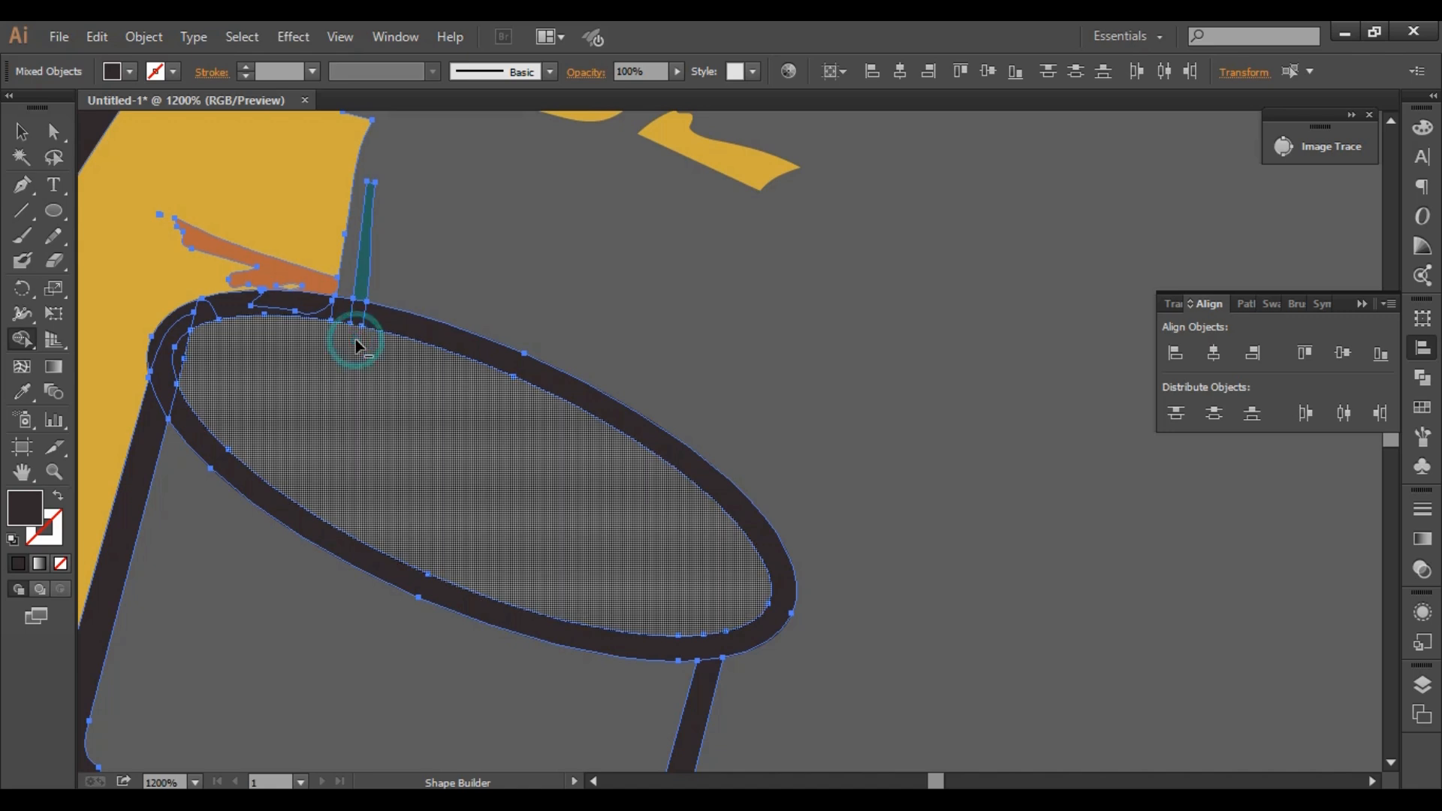
# Merge the overlapping pieces at the rim's upper left into one band and delete the leftover slivers inside it.
pyautogui.moveTo(169, 350)
pyautogui.mouseDown()
pyautogui.moveTo(184, 308)
pyautogui.moveTo(304, 305)
pyautogui.moveTo(207, 314)
pyautogui.mouseUp()
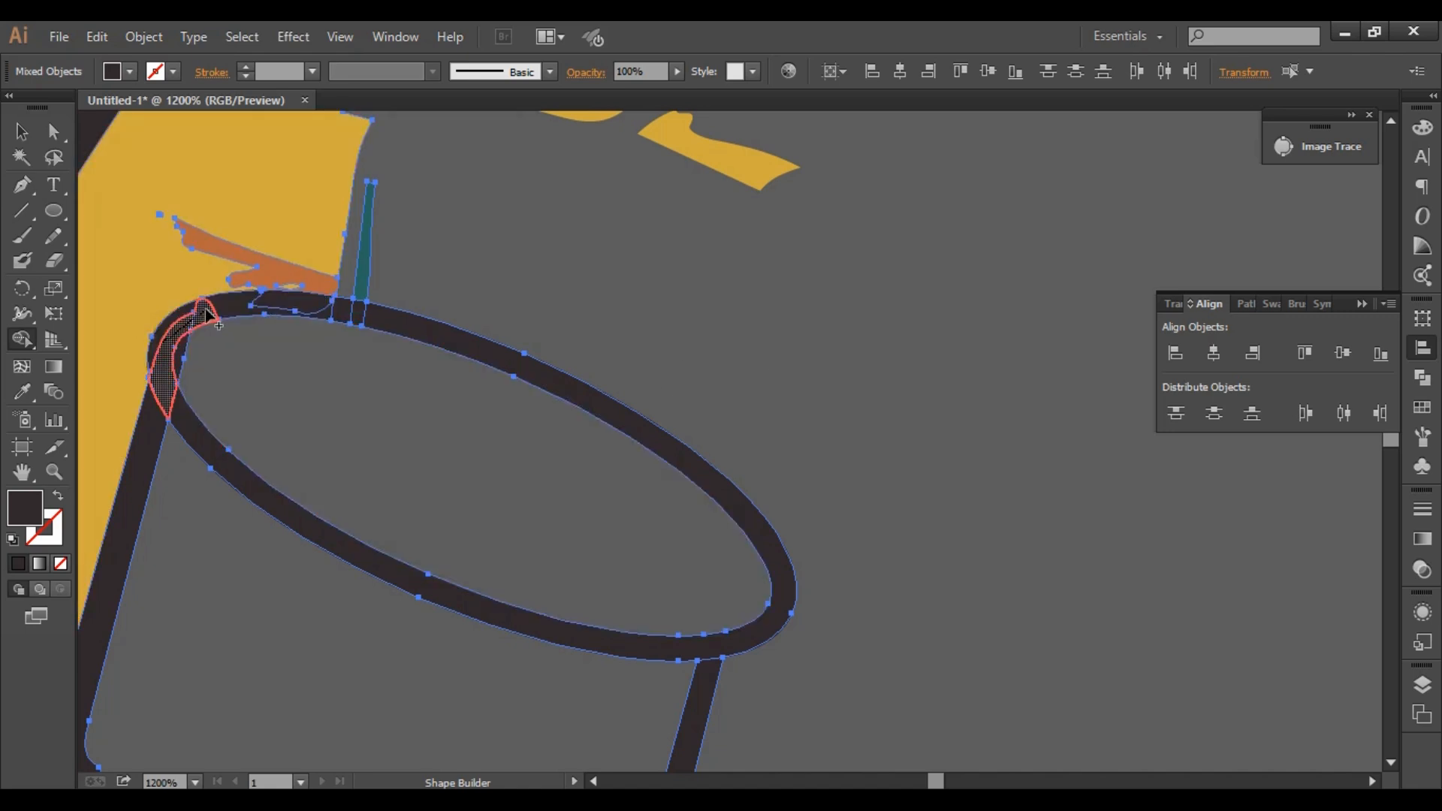
pyautogui.click(206, 313)
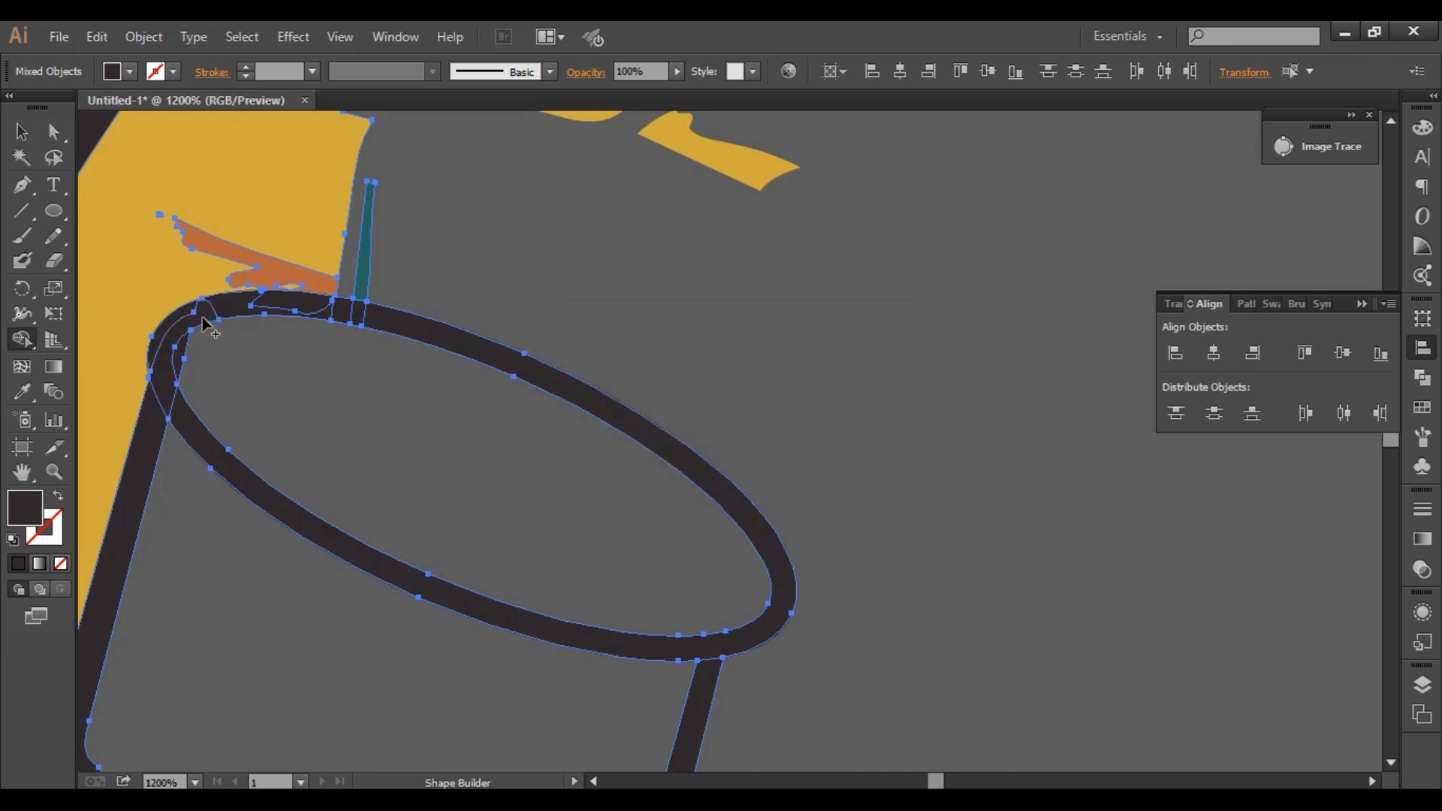
pyautogui.moveTo(205, 313); pyautogui.dragTo(320, 306)
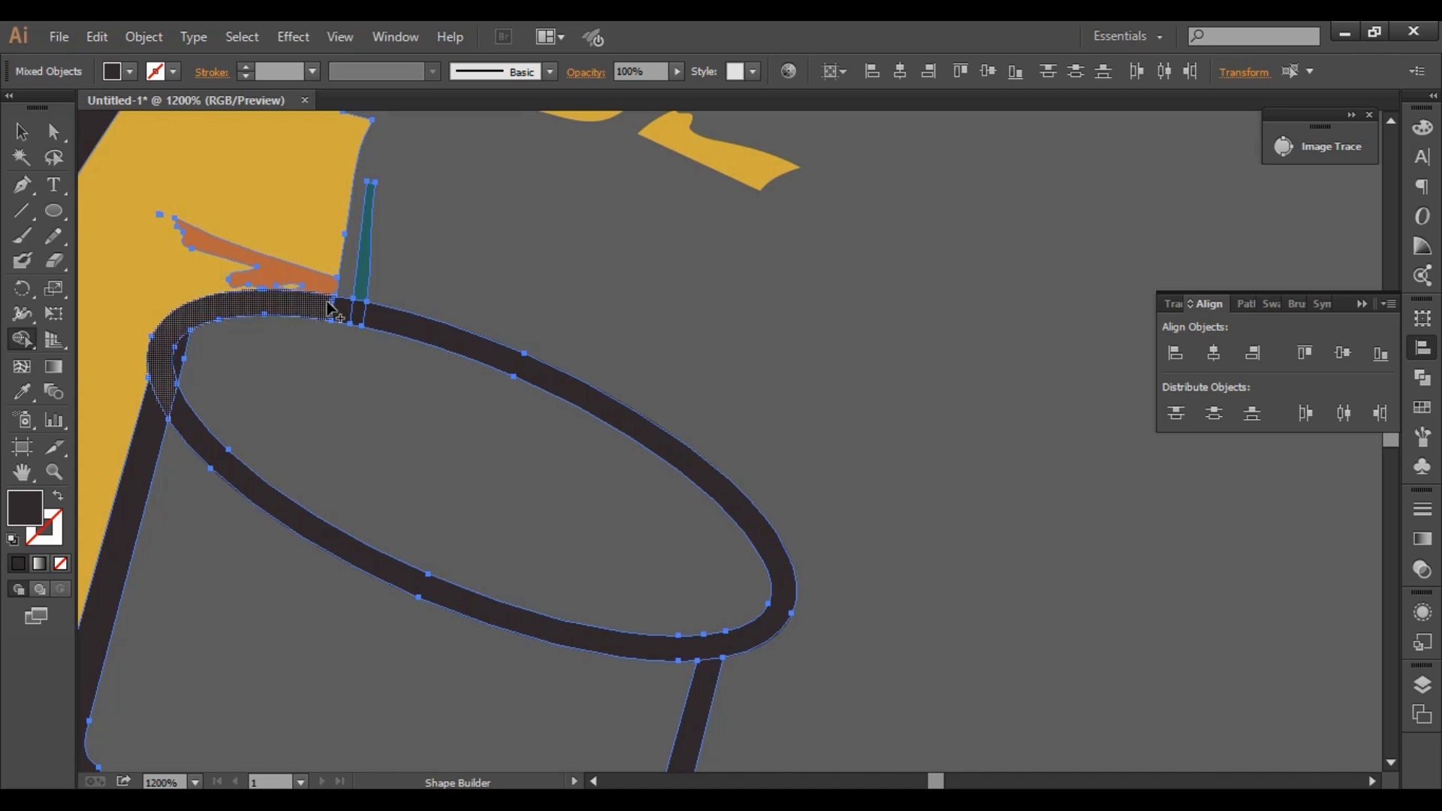
pyautogui.keyDown('alt'); pyautogui.click(178, 351); pyautogui.keyUp('alt')
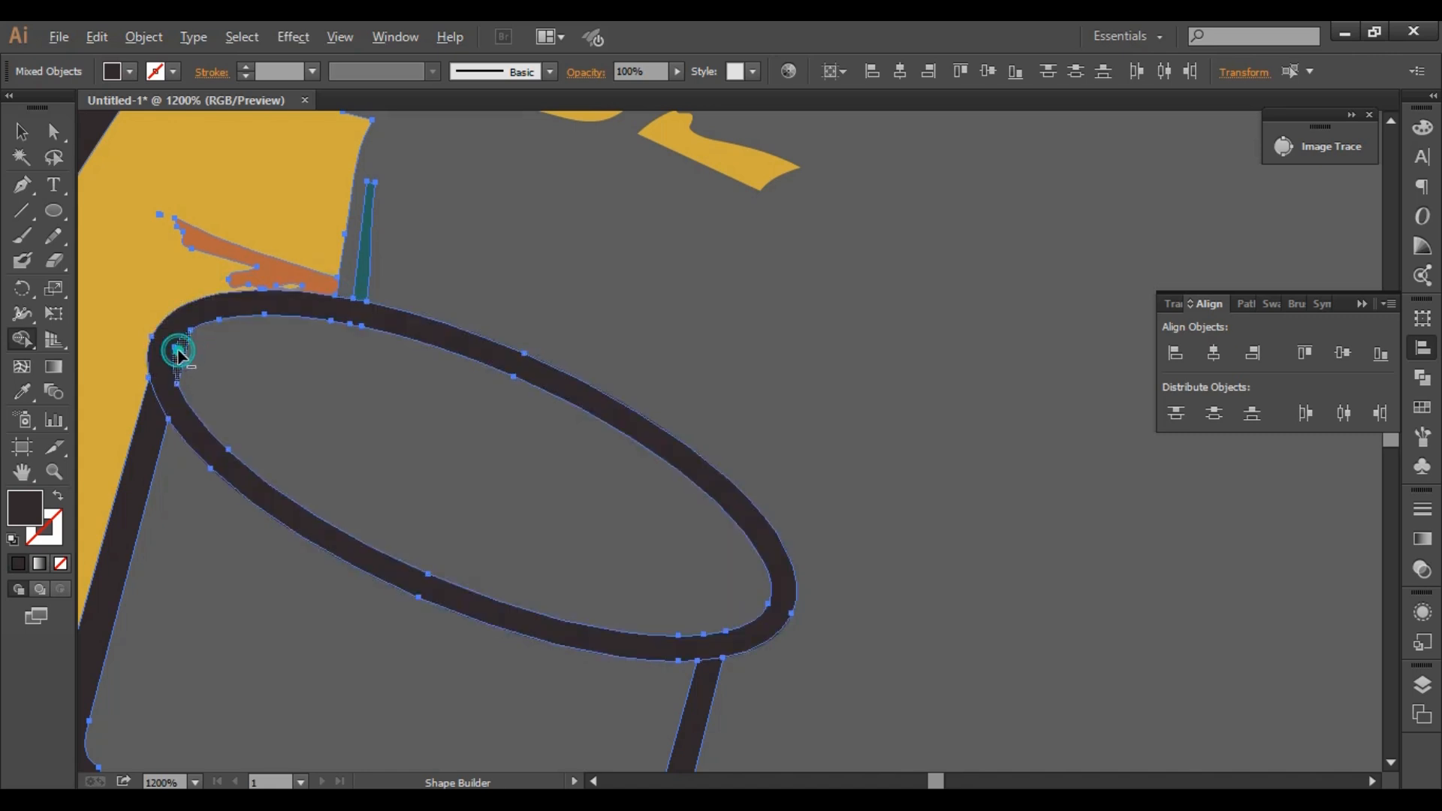
pyautogui.keyDown('alt'); pyautogui.click(181, 357); pyautogui.keyUp('alt')
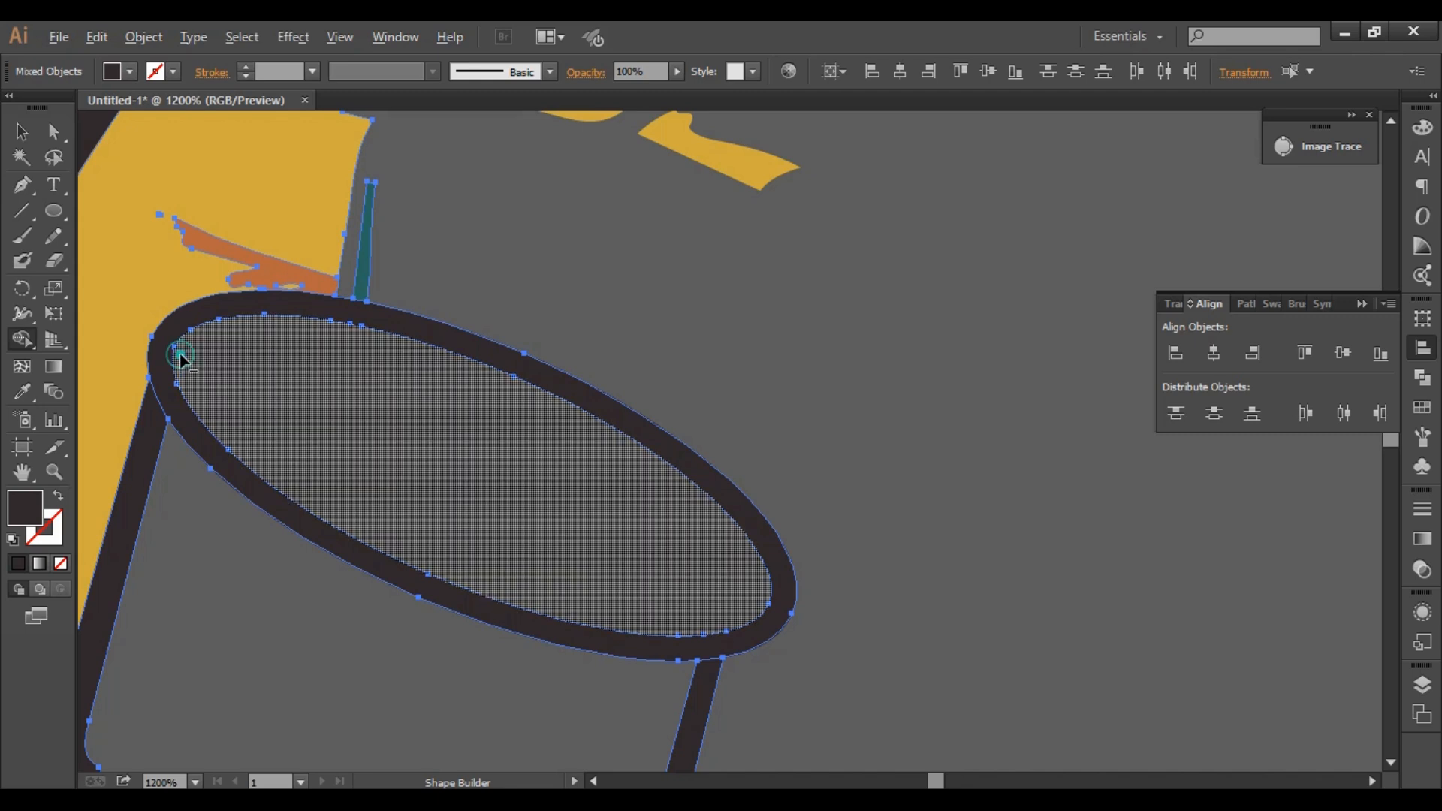
# Reselect the glass artwork and use Shape Builder to create filled shapes from the glass's body and the rim's opening.
pyautogui.scroll(-1, 610, 401)
pyautogui.scroll(-5, 610, 401)
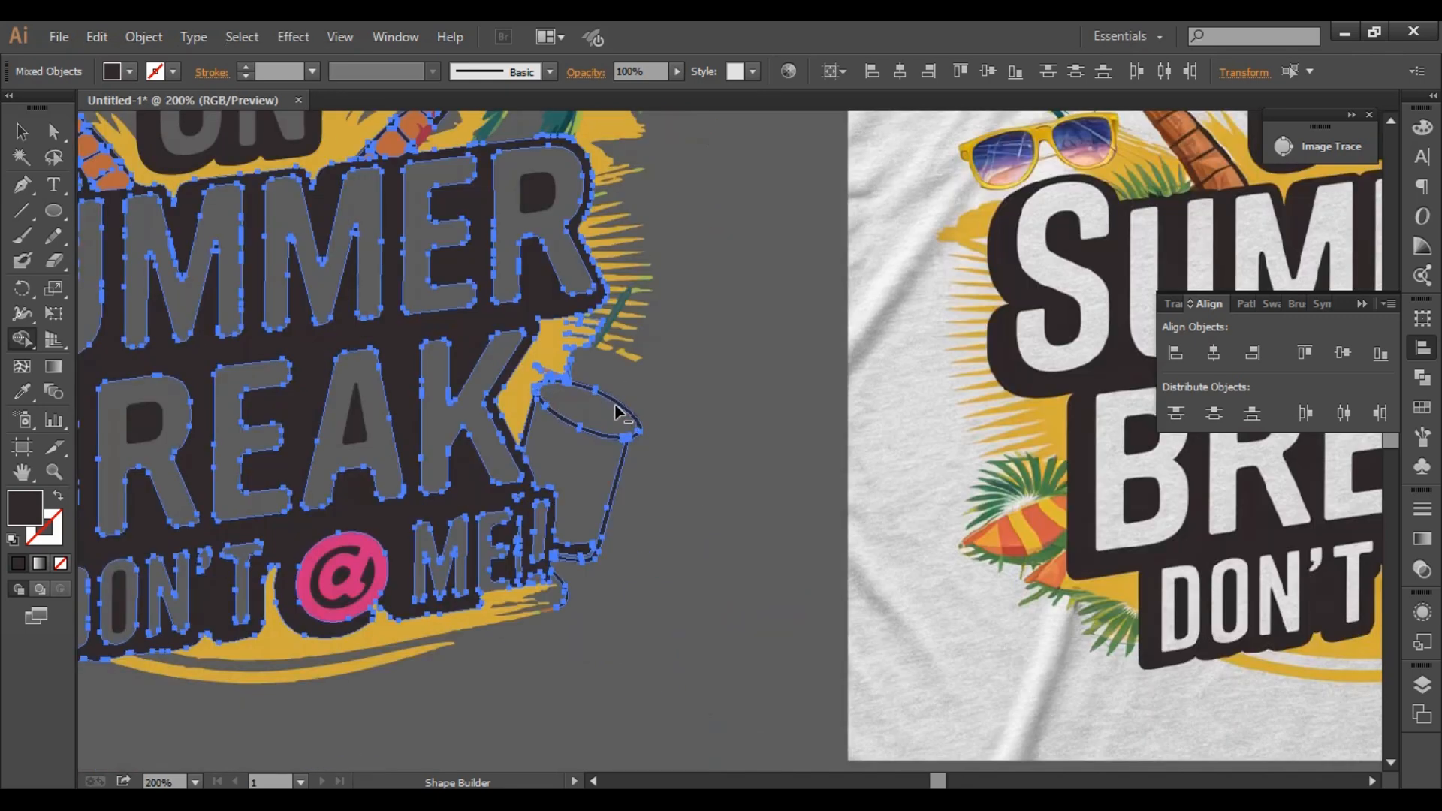
pyautogui.click(21, 132)
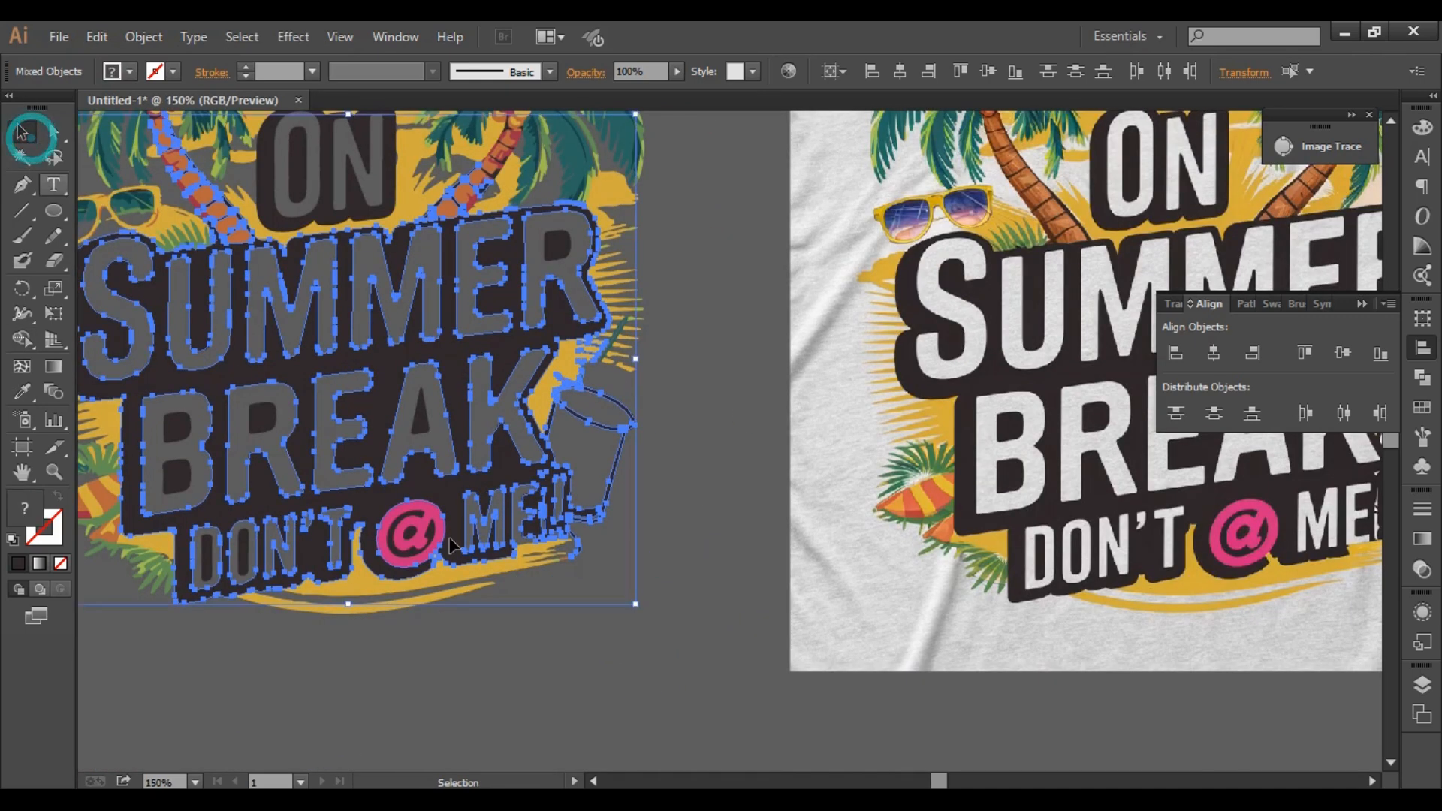
pyautogui.click(697, 485)
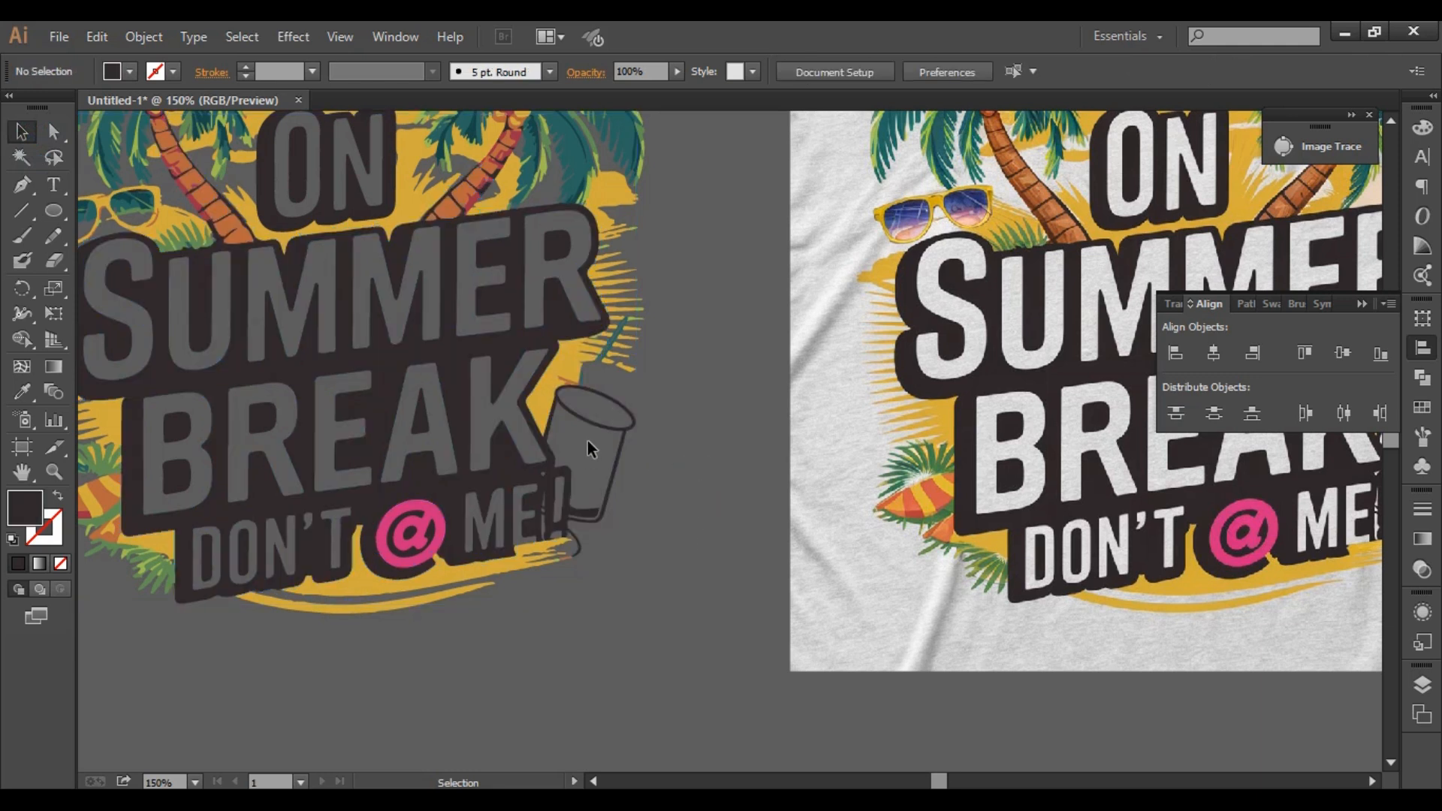
pyautogui.moveTo(665, 478); pyautogui.dragTo(599, 412)
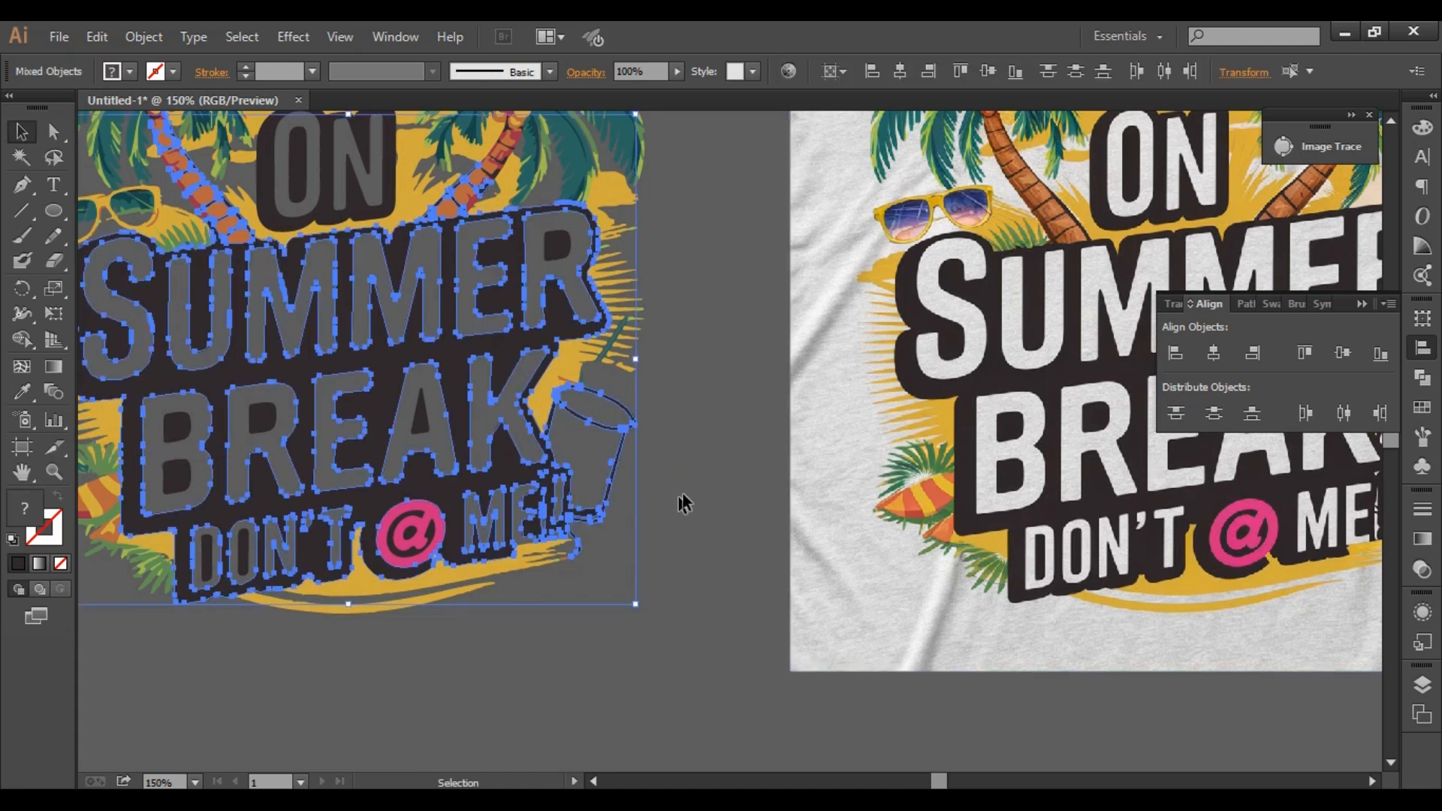
pyautogui.click(21, 339)
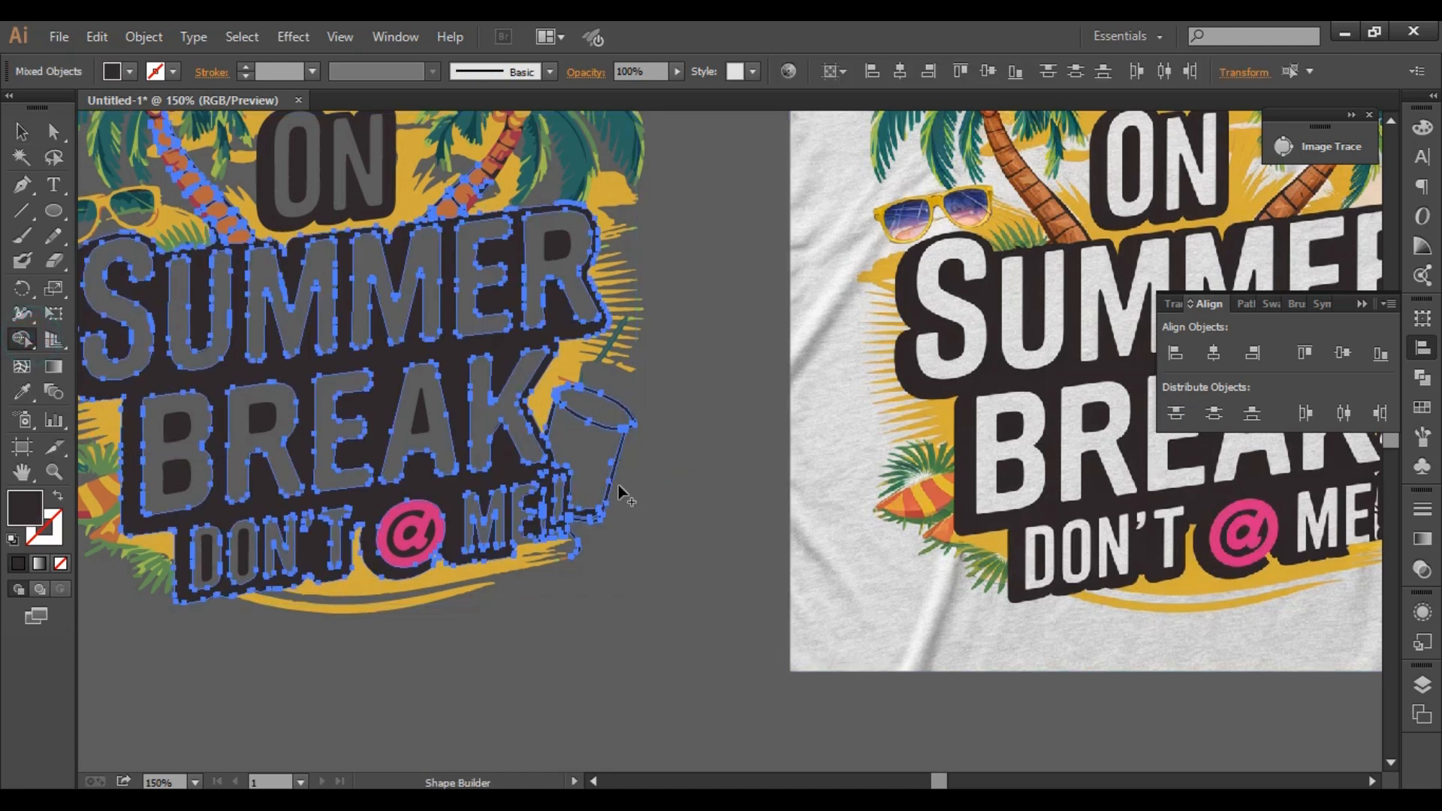
pyautogui.click(580, 460)
pyautogui.click(600, 414)
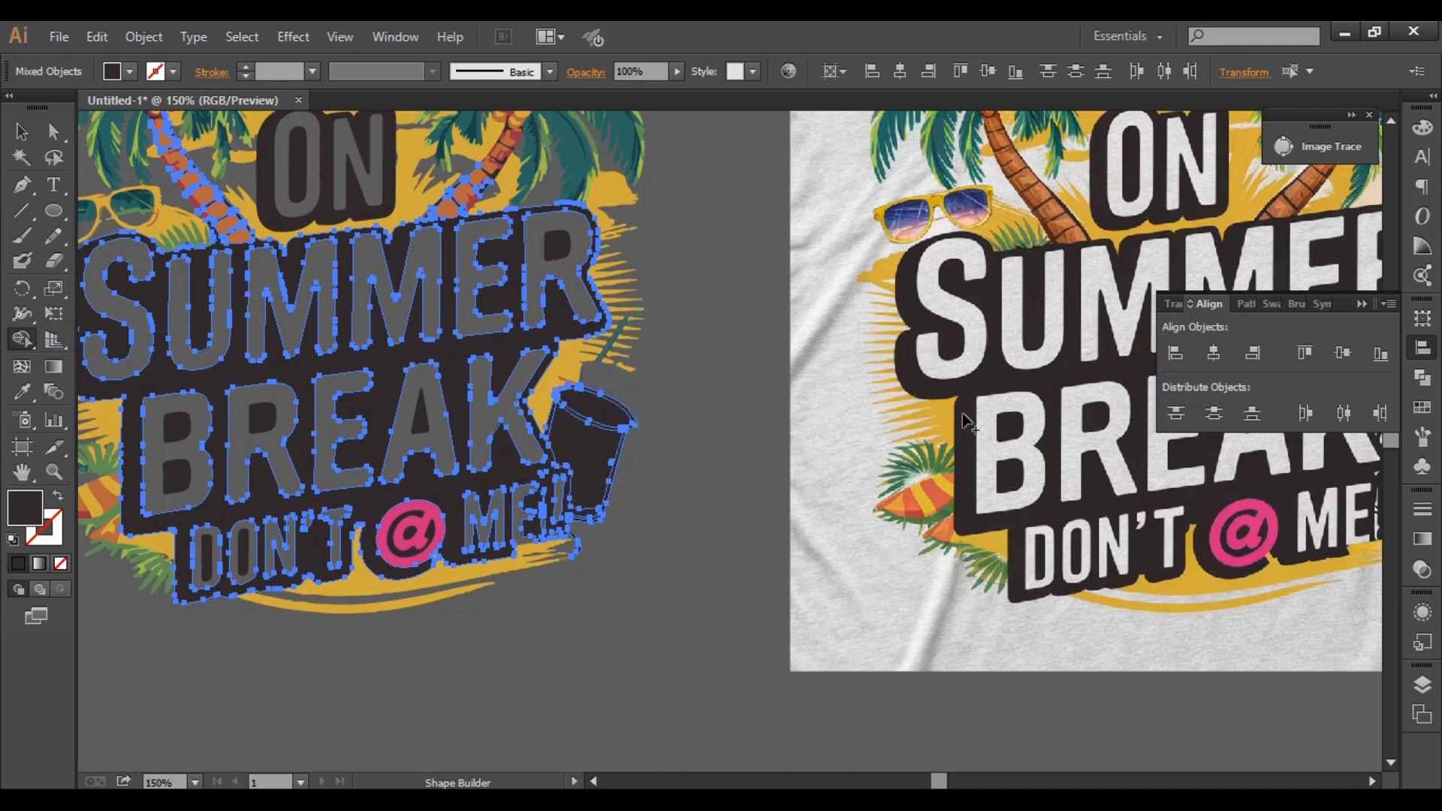
# Select the glass's body shape and fill it with the pink sampled from the @ symbol.
pyautogui.click(21, 131)
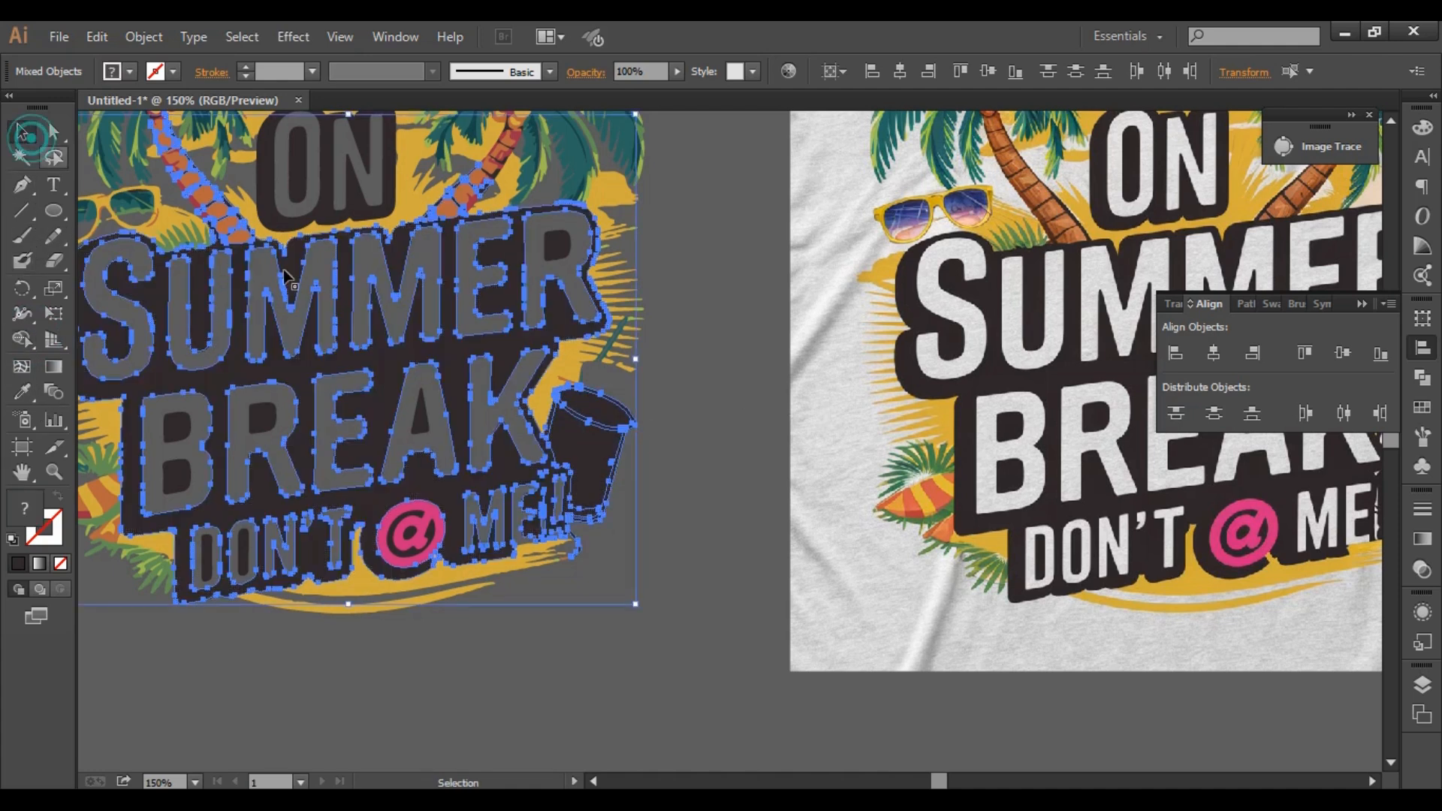
pyautogui.click(676, 442)
pyautogui.click(590, 461)
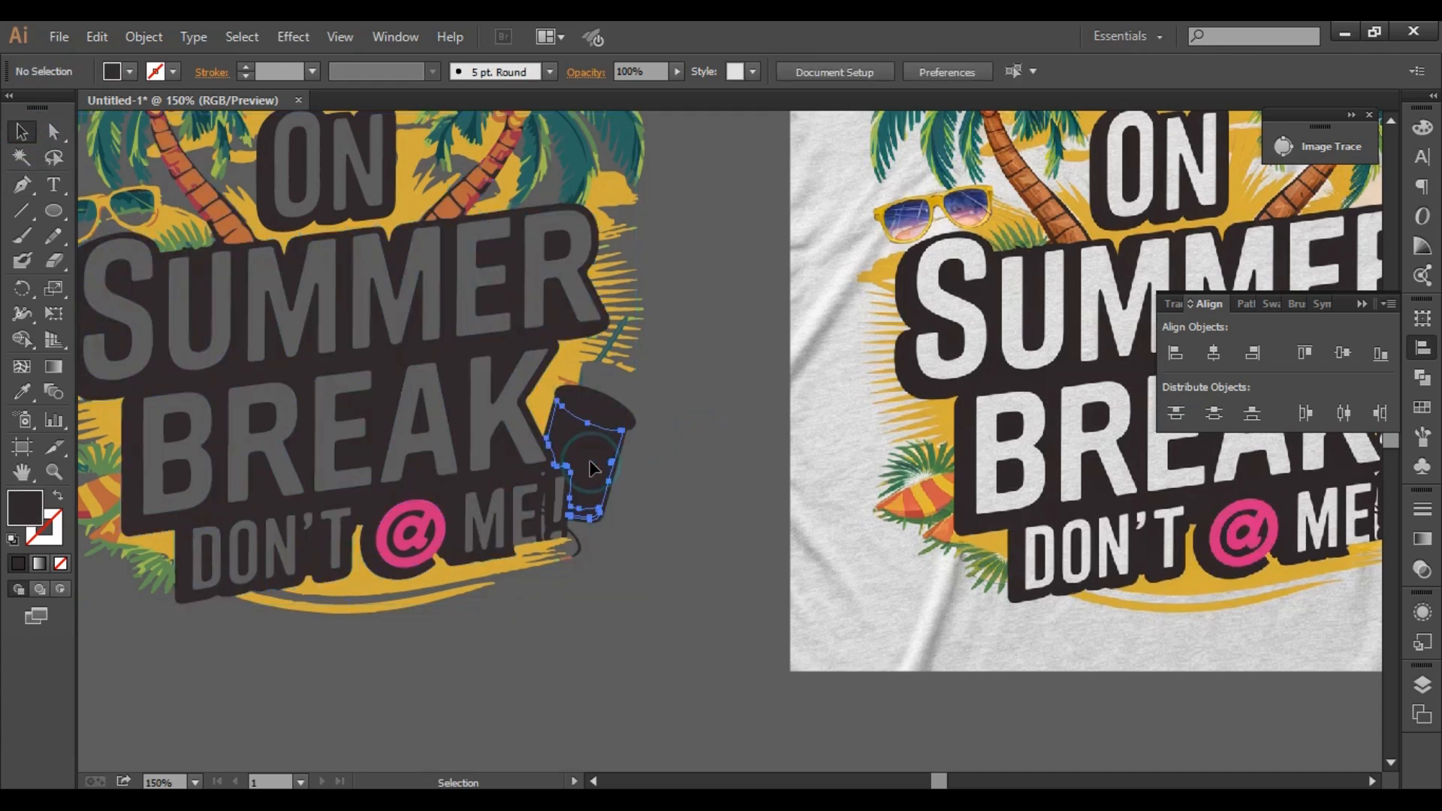
pyautogui.scroll(-2, 671, 461)
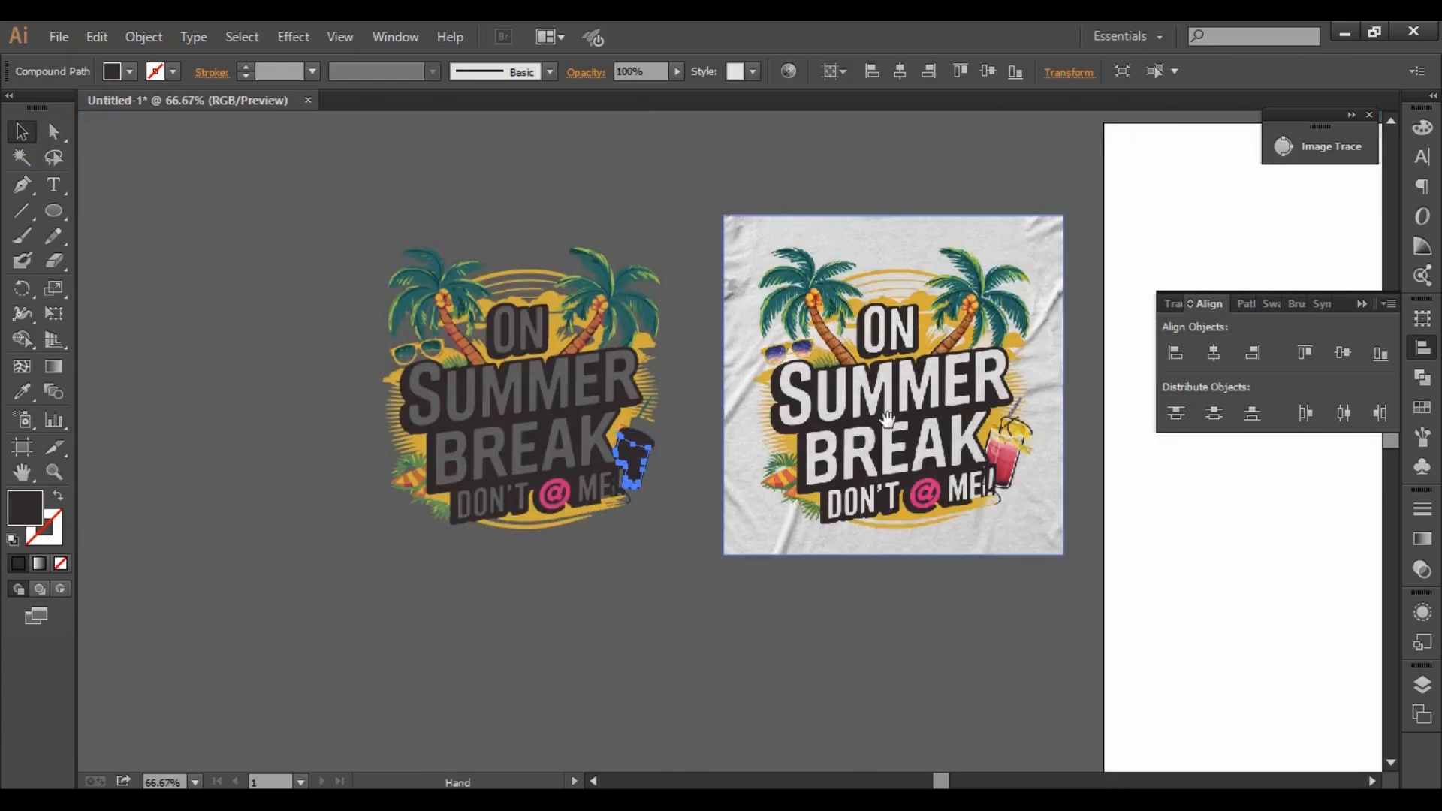
pyautogui.moveTo(891, 421); pyautogui.dragTo(759, 465)
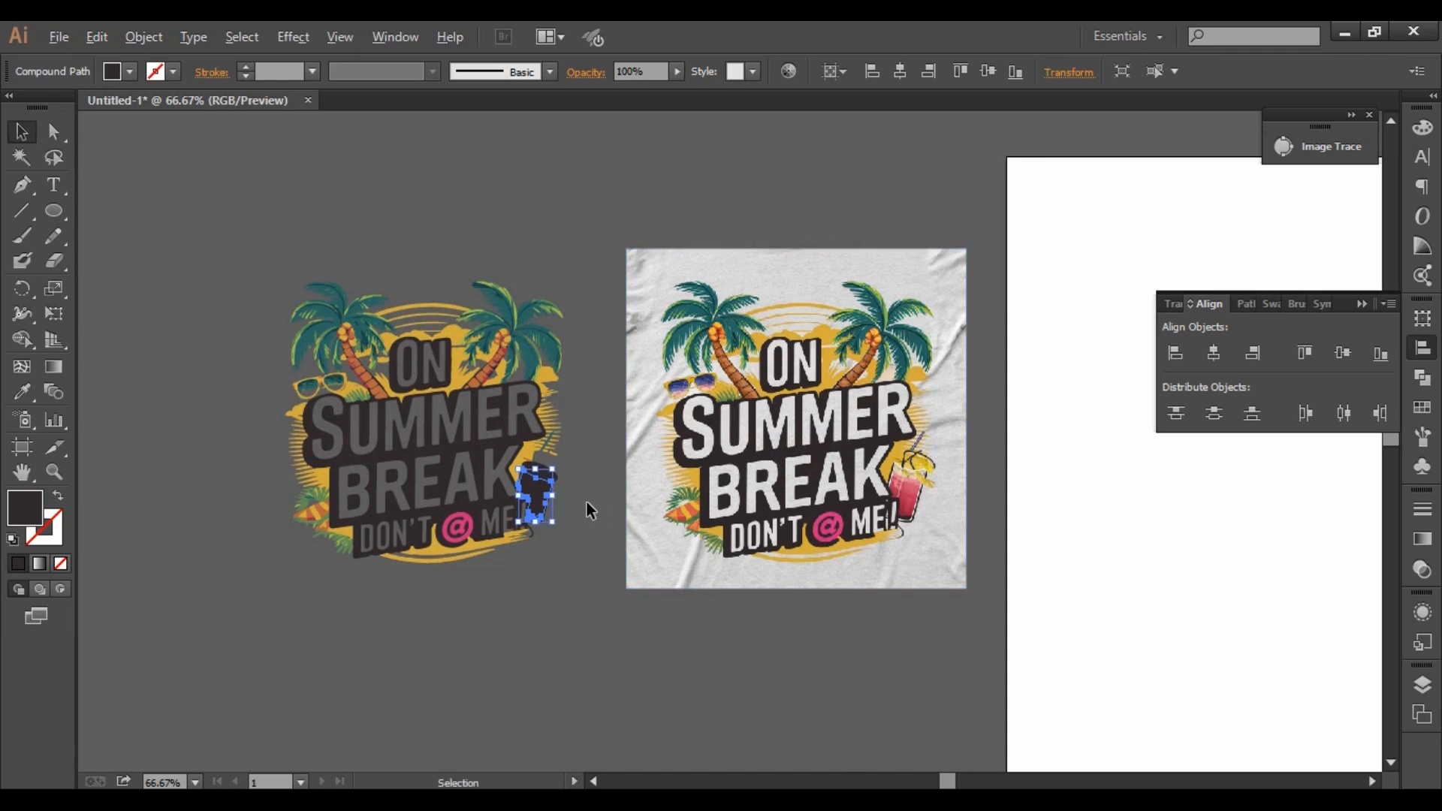
pyautogui.scroll(3, 588, 502)
pyautogui.click(22, 392)
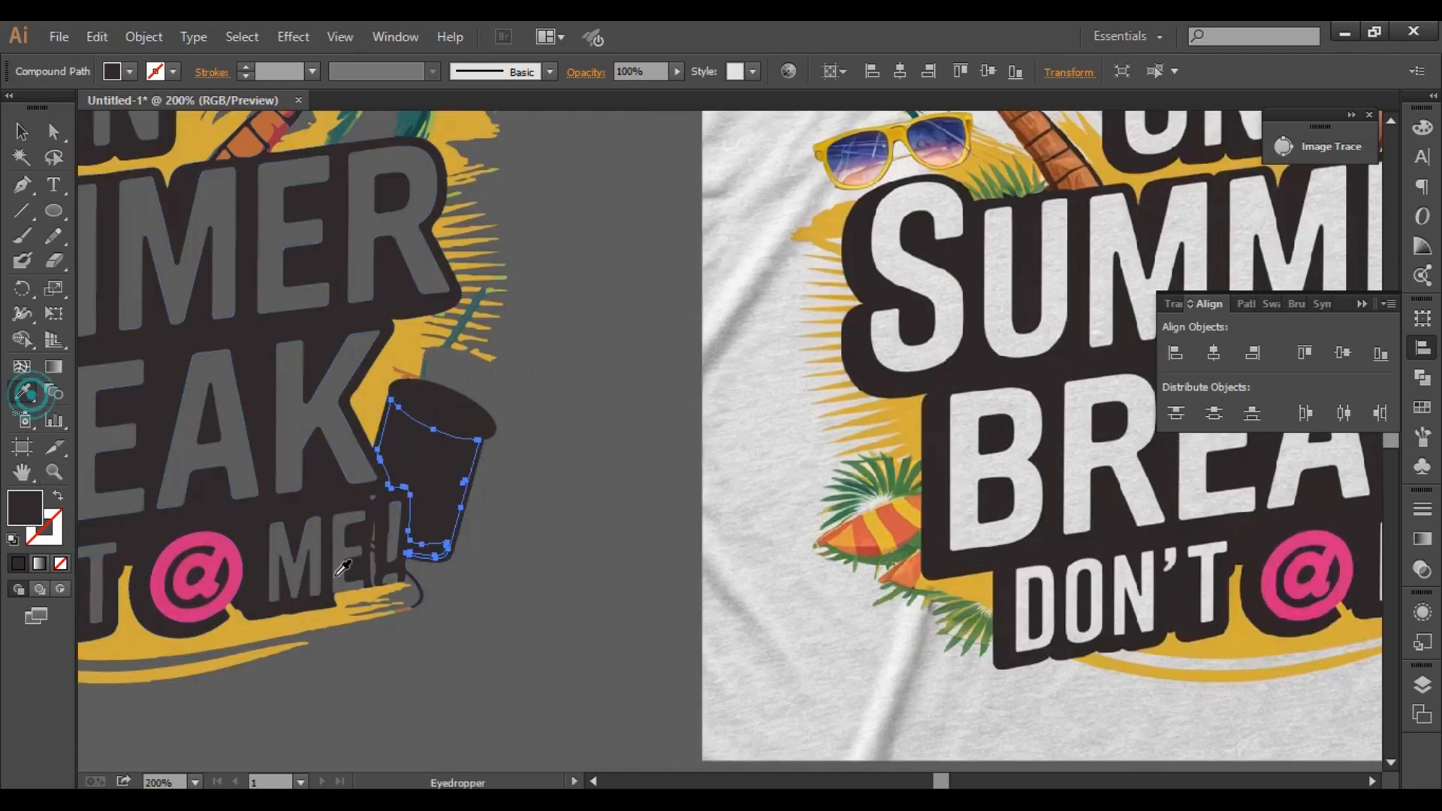
pyautogui.click(234, 545)
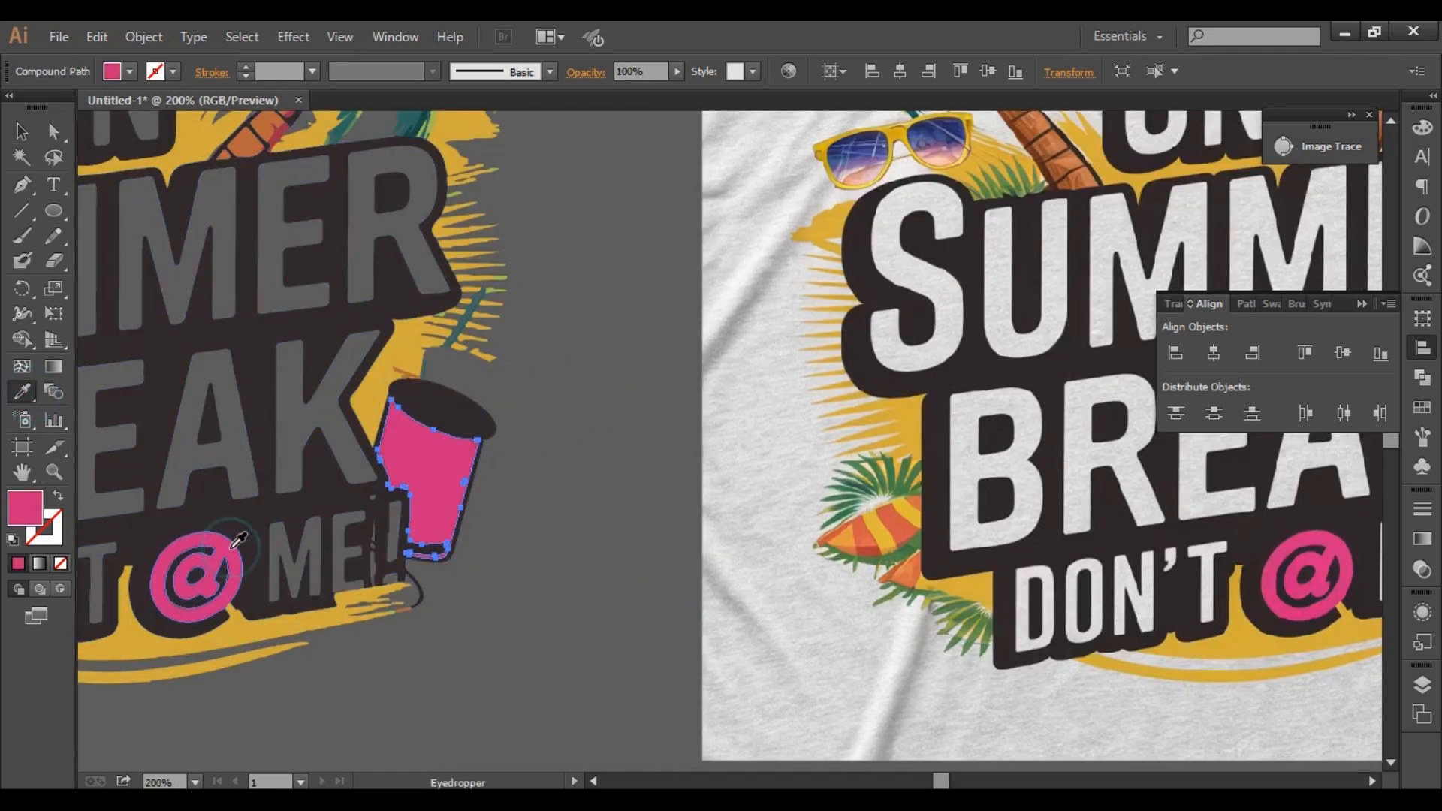
# Select the ellipse in the glass's rim opening and fill it with a light gray swatch.
pyautogui.click(22, 131)
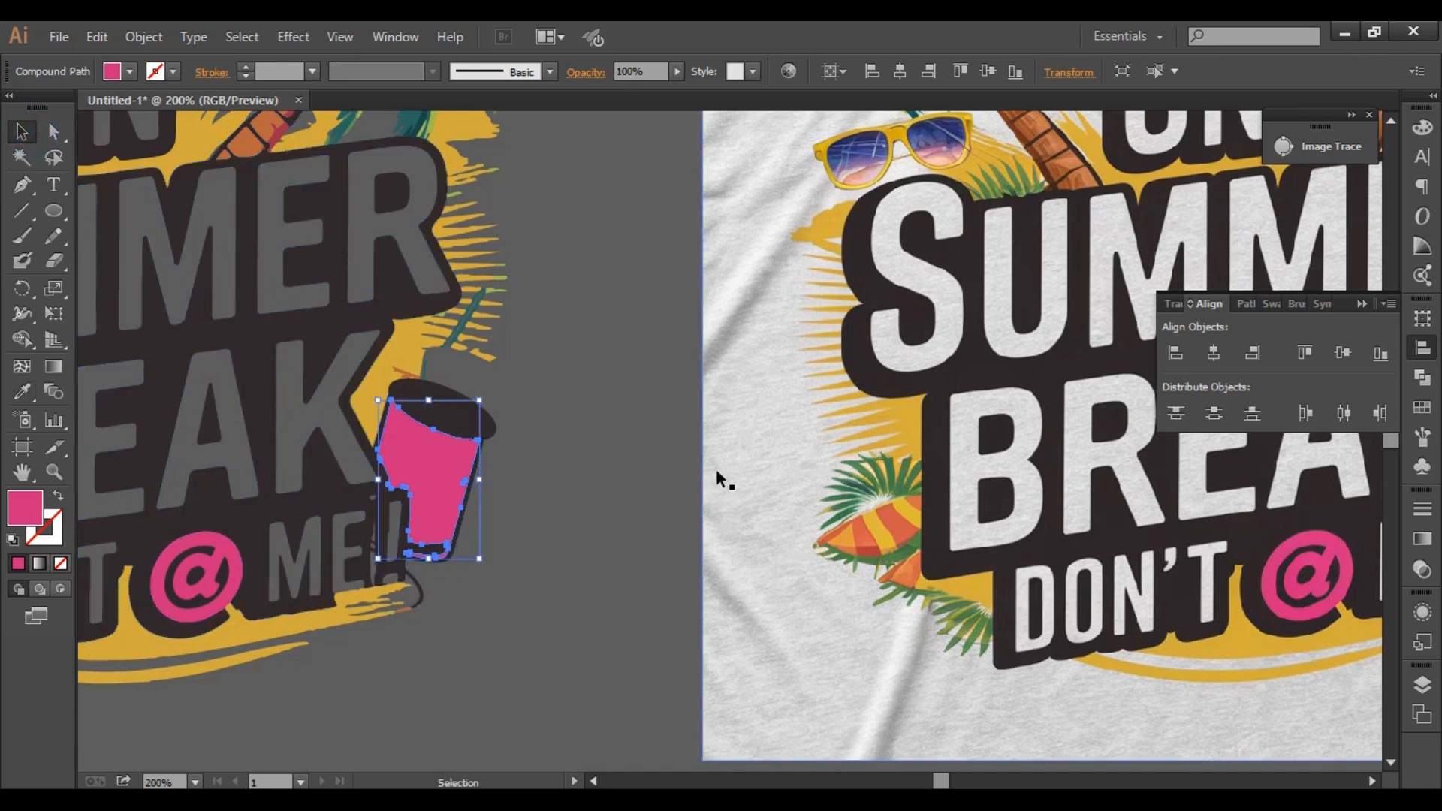
pyautogui.moveTo(734, 444)
pyautogui.mouseDown()
pyautogui.moveTo(252, 542)
pyautogui.moveTo(826, 477)
pyautogui.mouseUp()
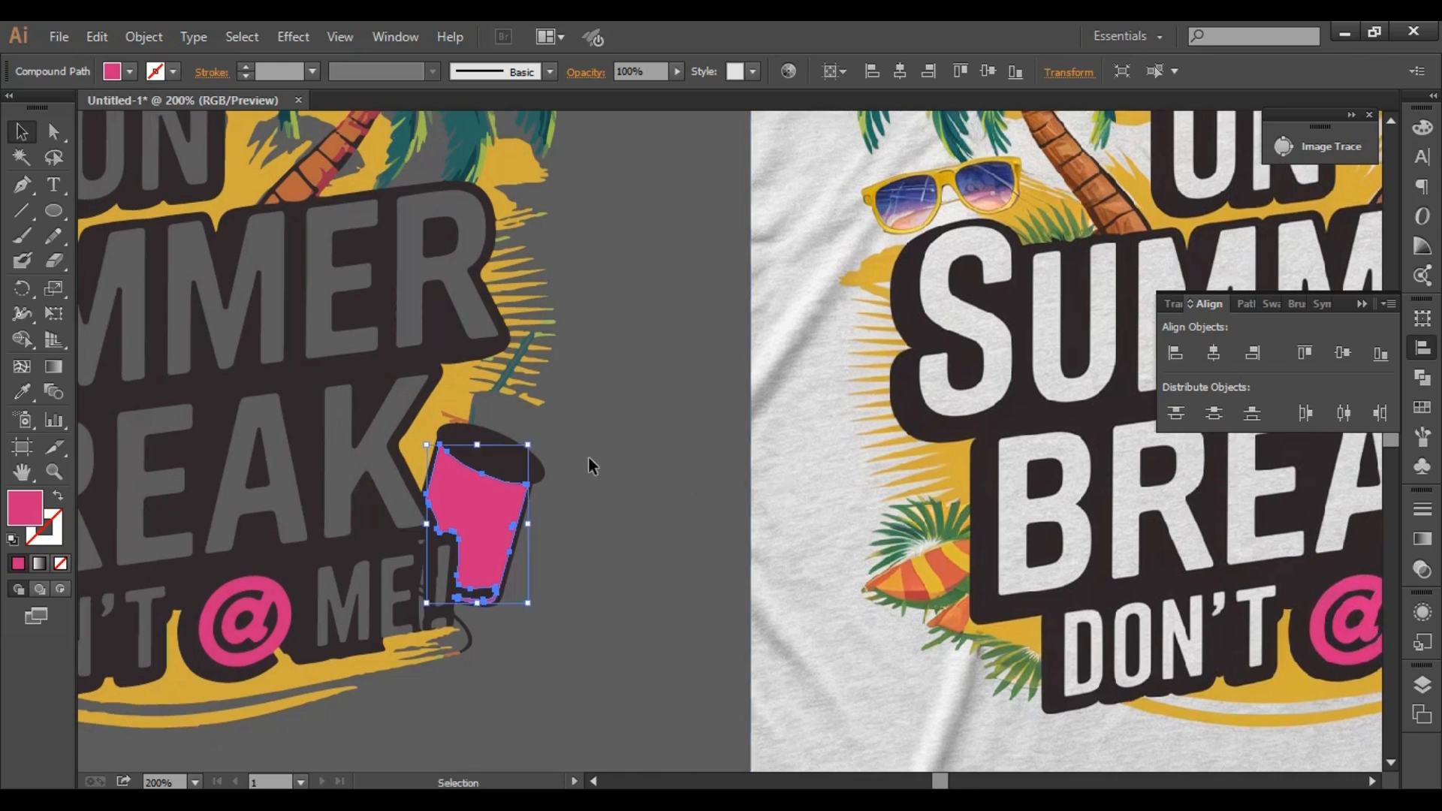
pyautogui.click(498, 460)
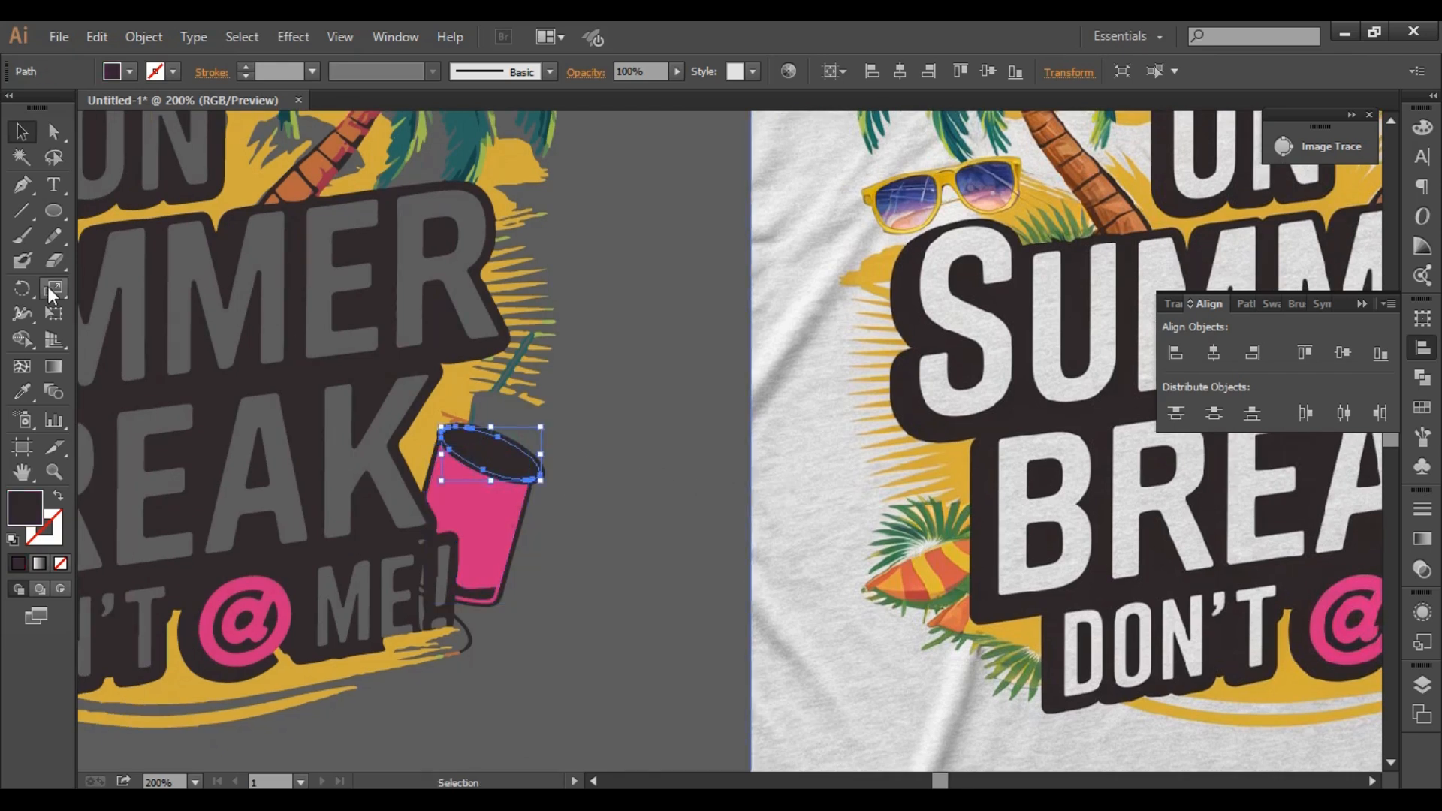
pyautogui.click(130, 71)
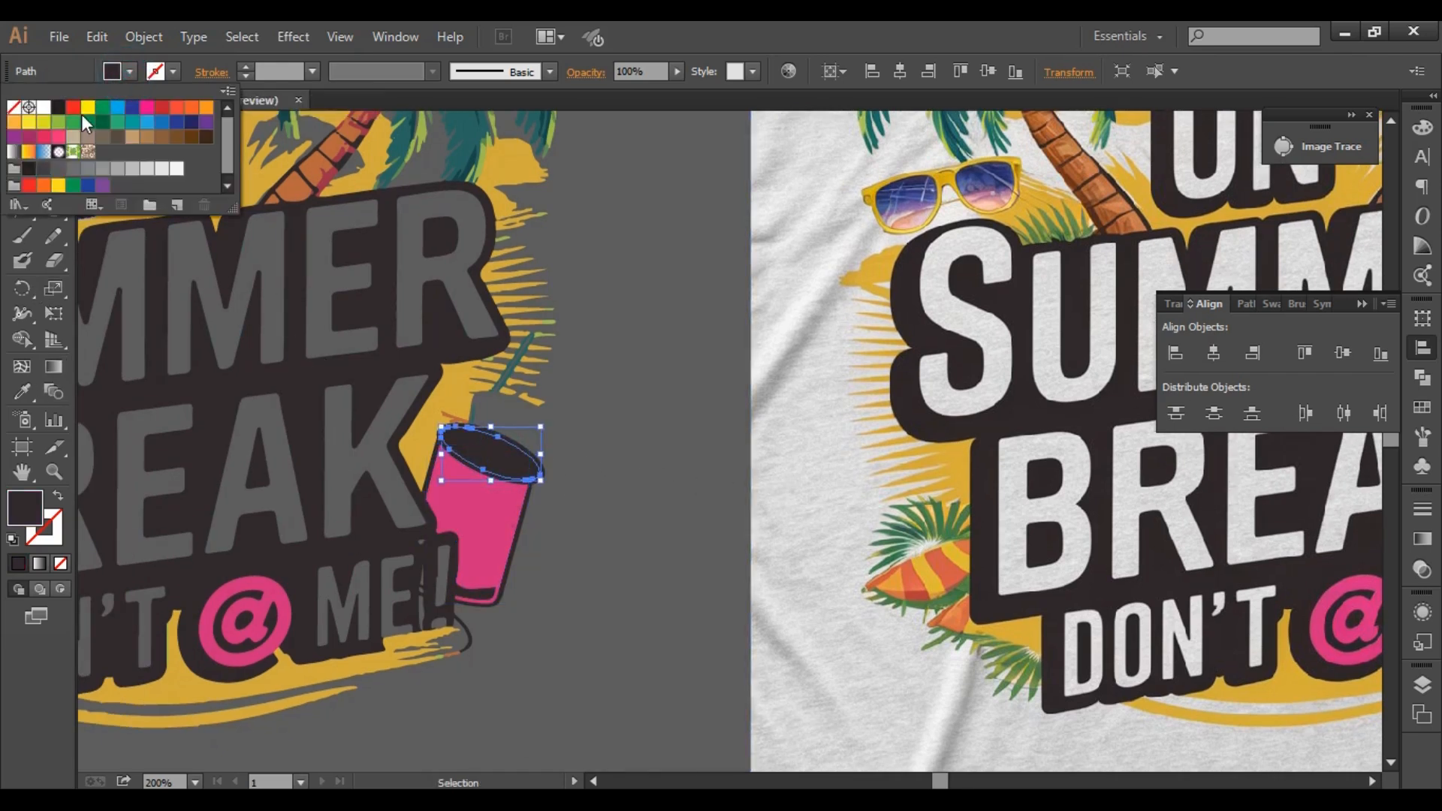
pyautogui.click(43, 108)
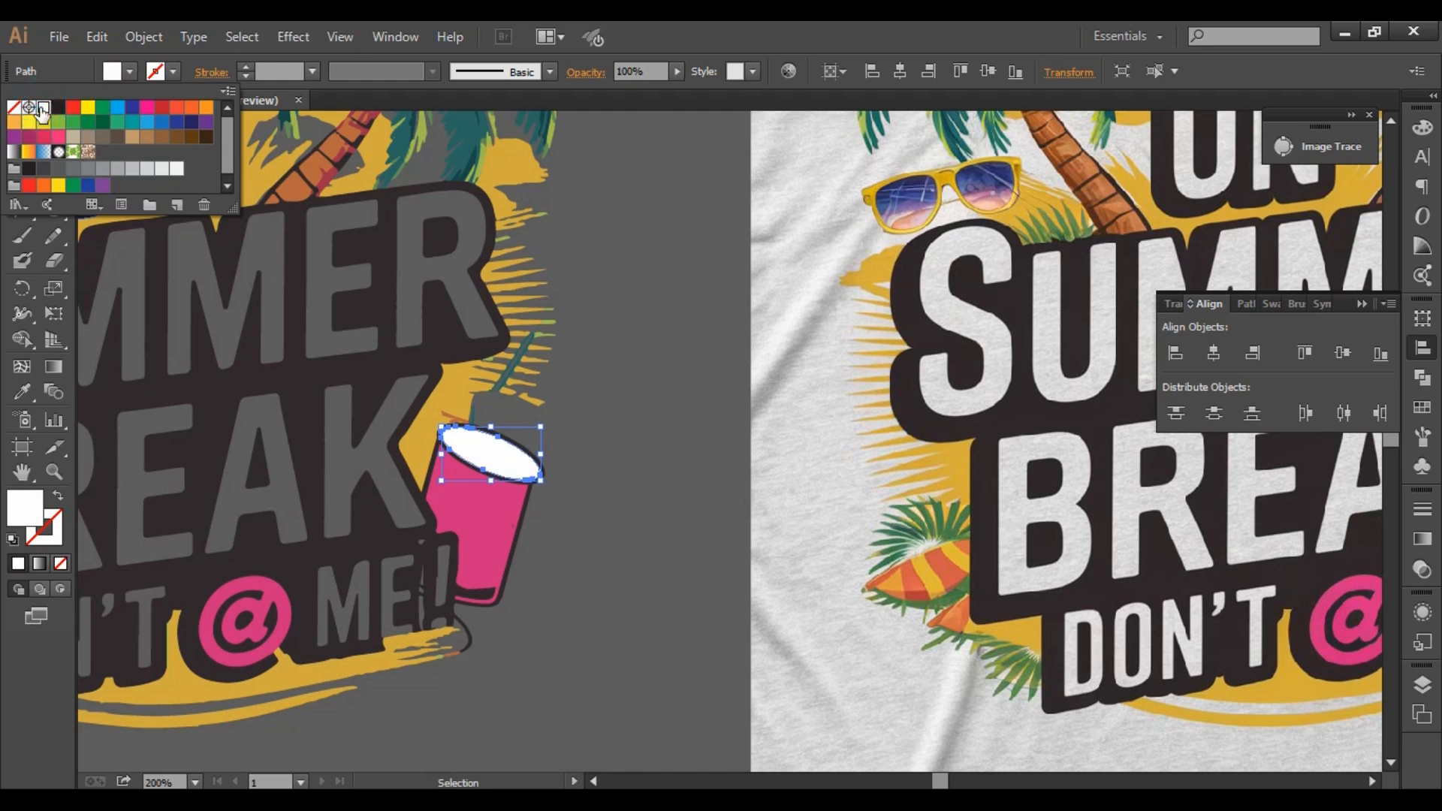
pyautogui.click(151, 175)
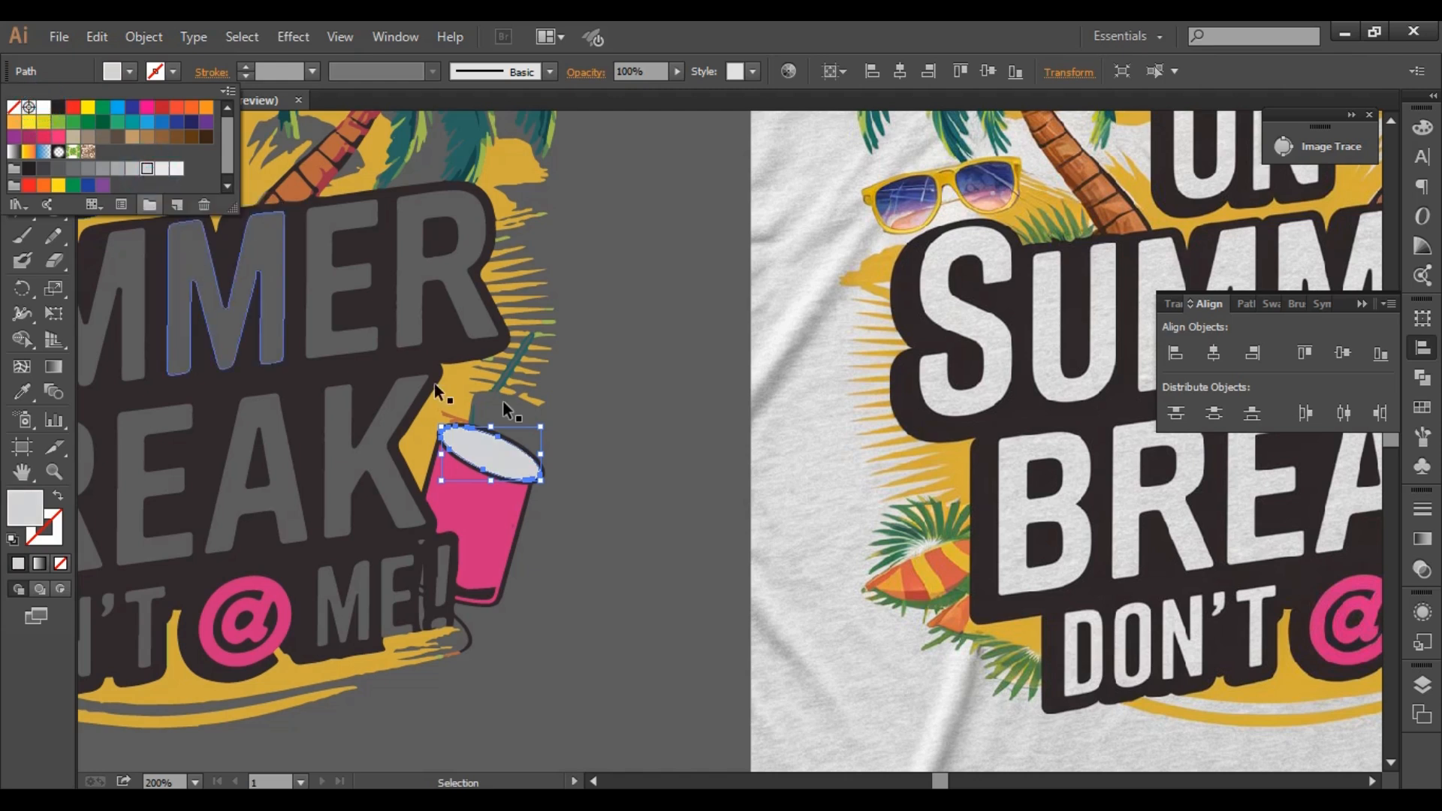
pyautogui.click(669, 403)
pyautogui.click(665, 475)
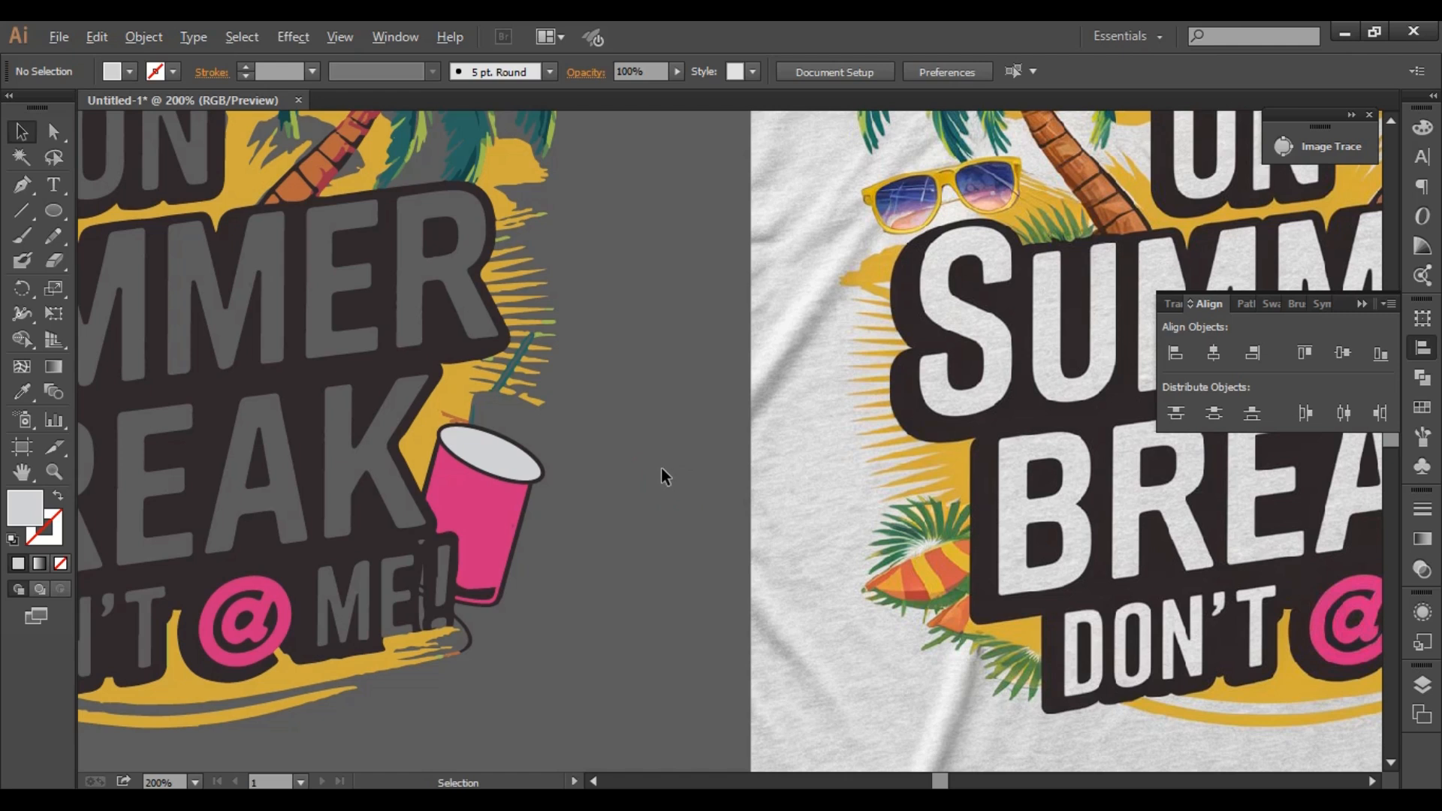
# Draw a thin vertical rectangle about 0.1 in wide and 2.06 in tall beside the glass and fill it with black.
pyautogui.scroll(-4, 661, 467)
pyautogui.moveTo(670, 518); pyautogui.dragTo(630, 517)
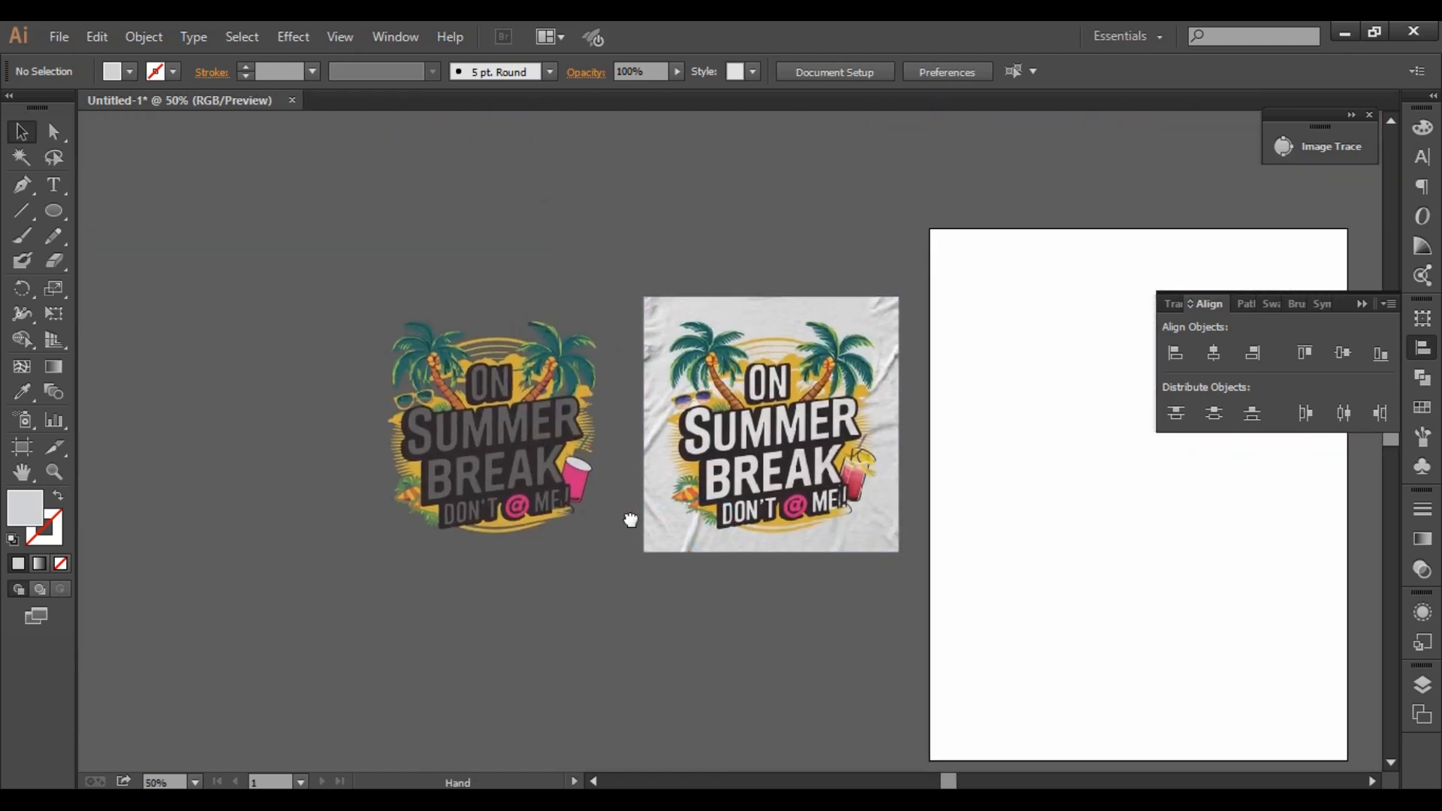
pyautogui.scroll(3, 591, 480)
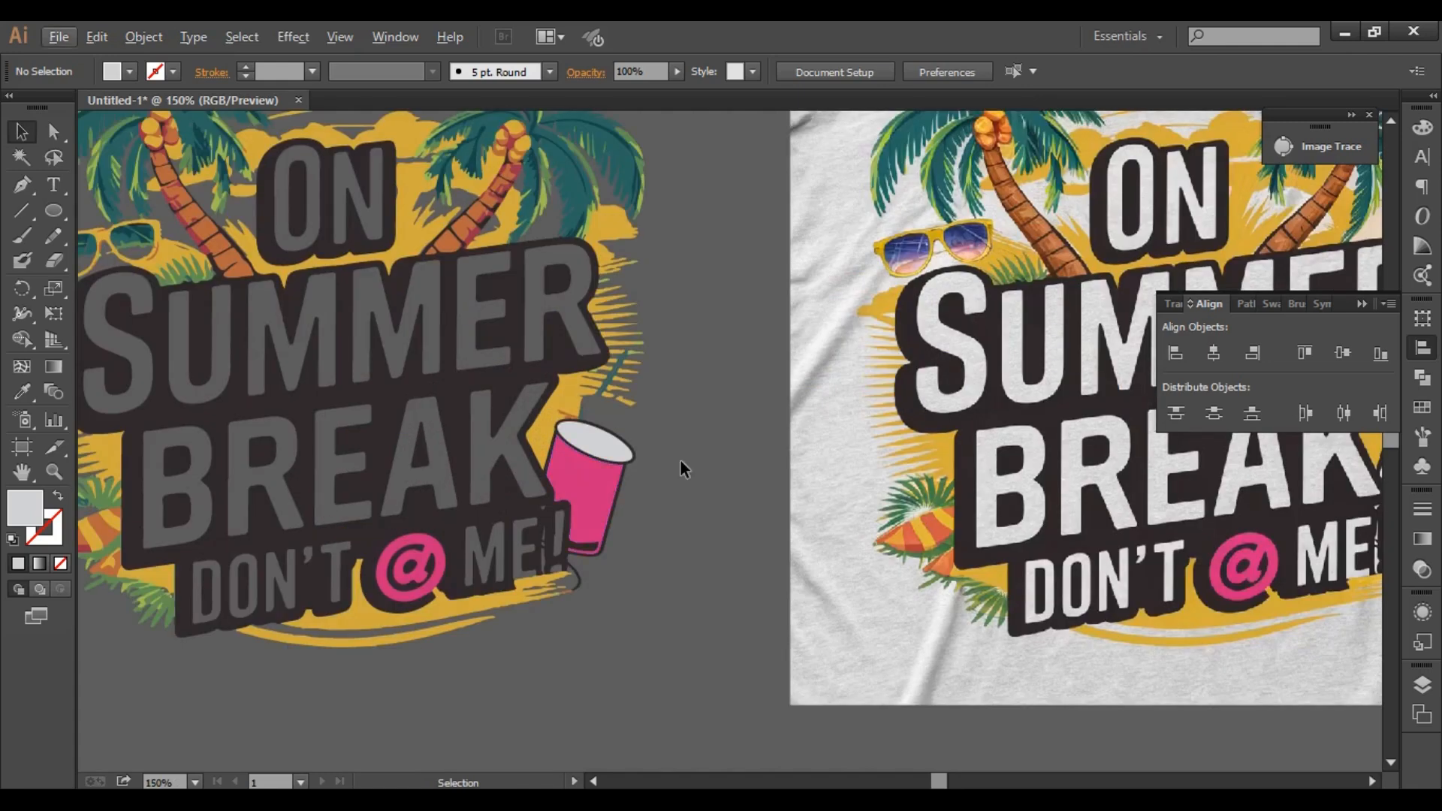
pyautogui.moveTo(60, 214); pyautogui.dragTo(146, 206)
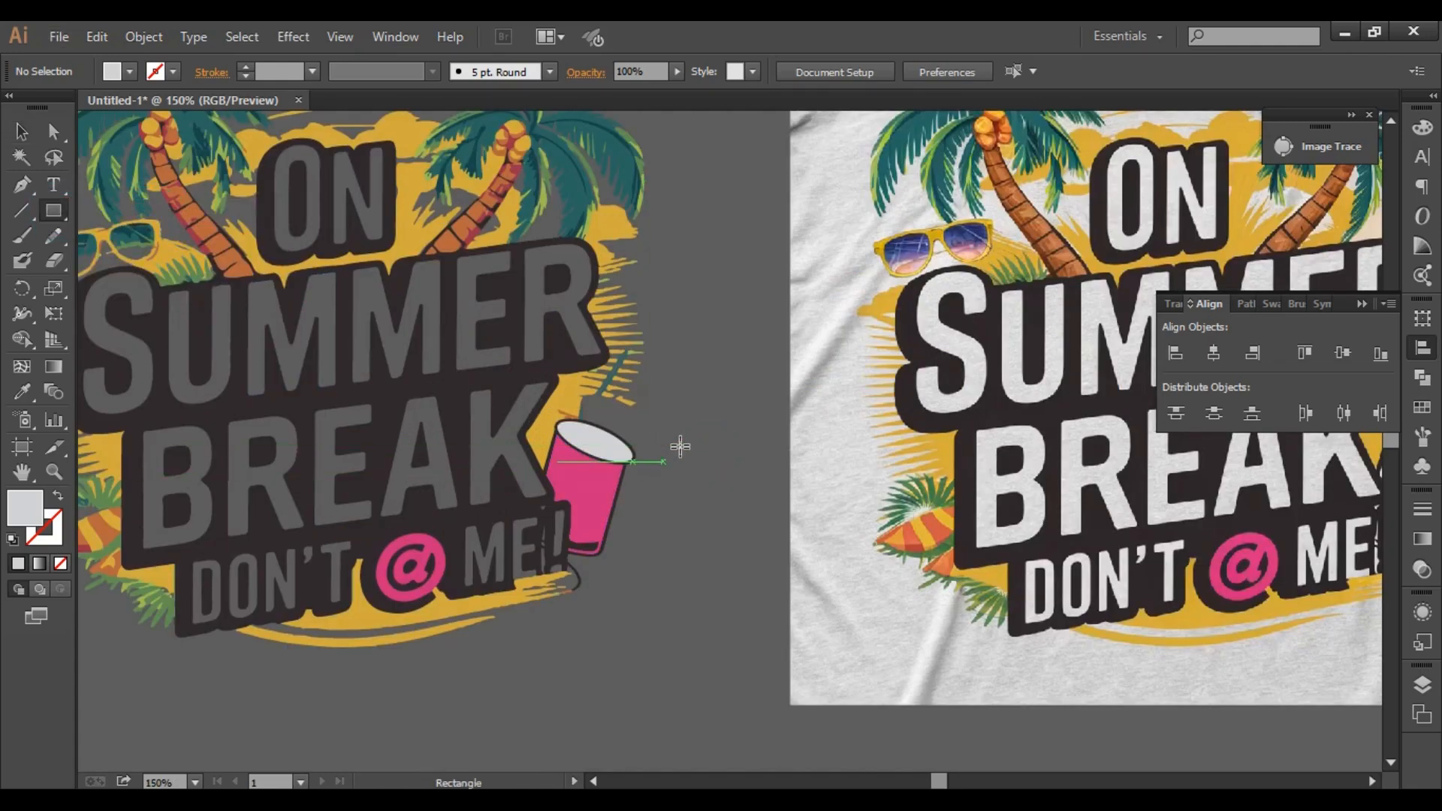
pyautogui.moveTo(681, 446); pyautogui.dragTo(692, 680)
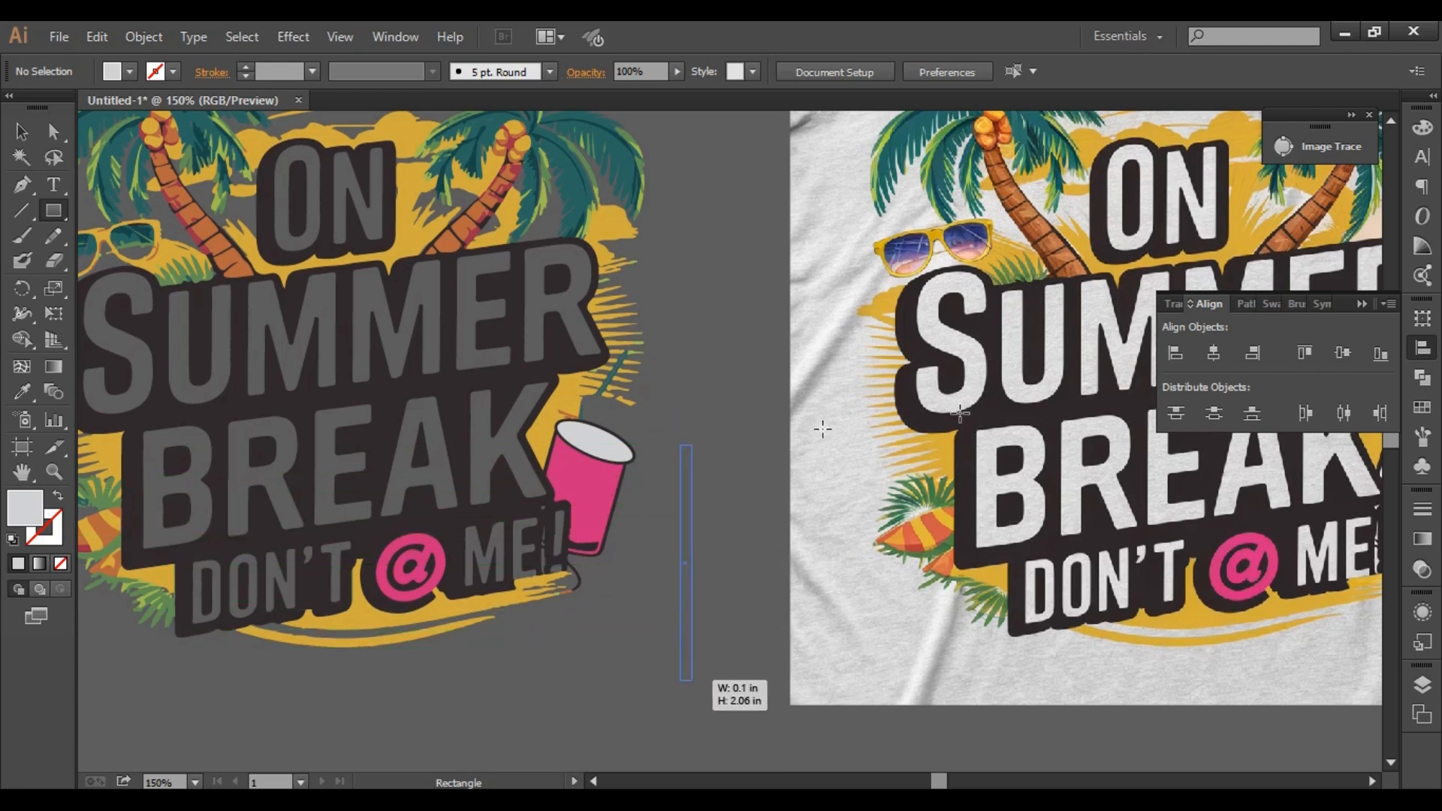
pyautogui.press('v')
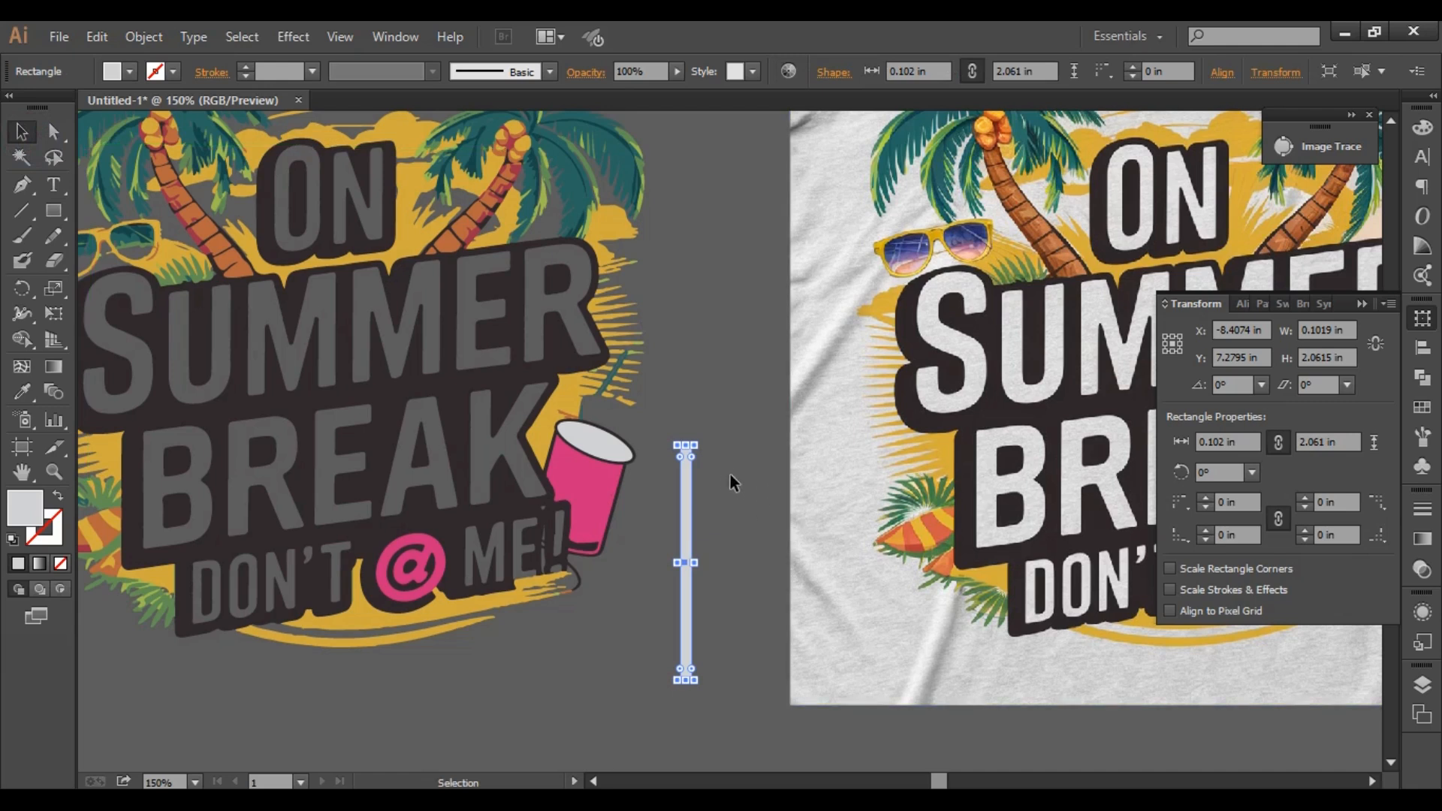
pyautogui.click(127, 72)
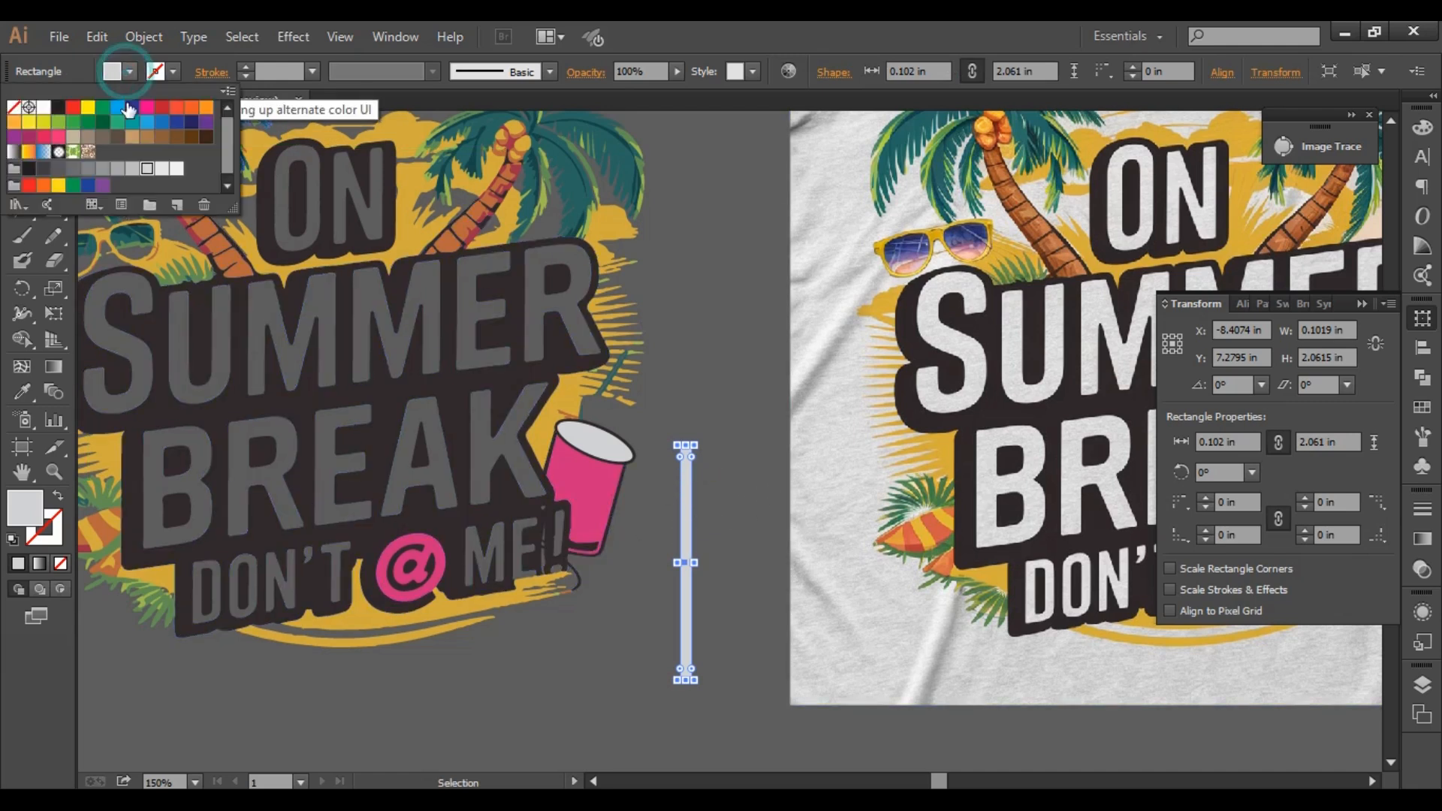
pyautogui.click(58, 108)
pyautogui.click(705, 443)
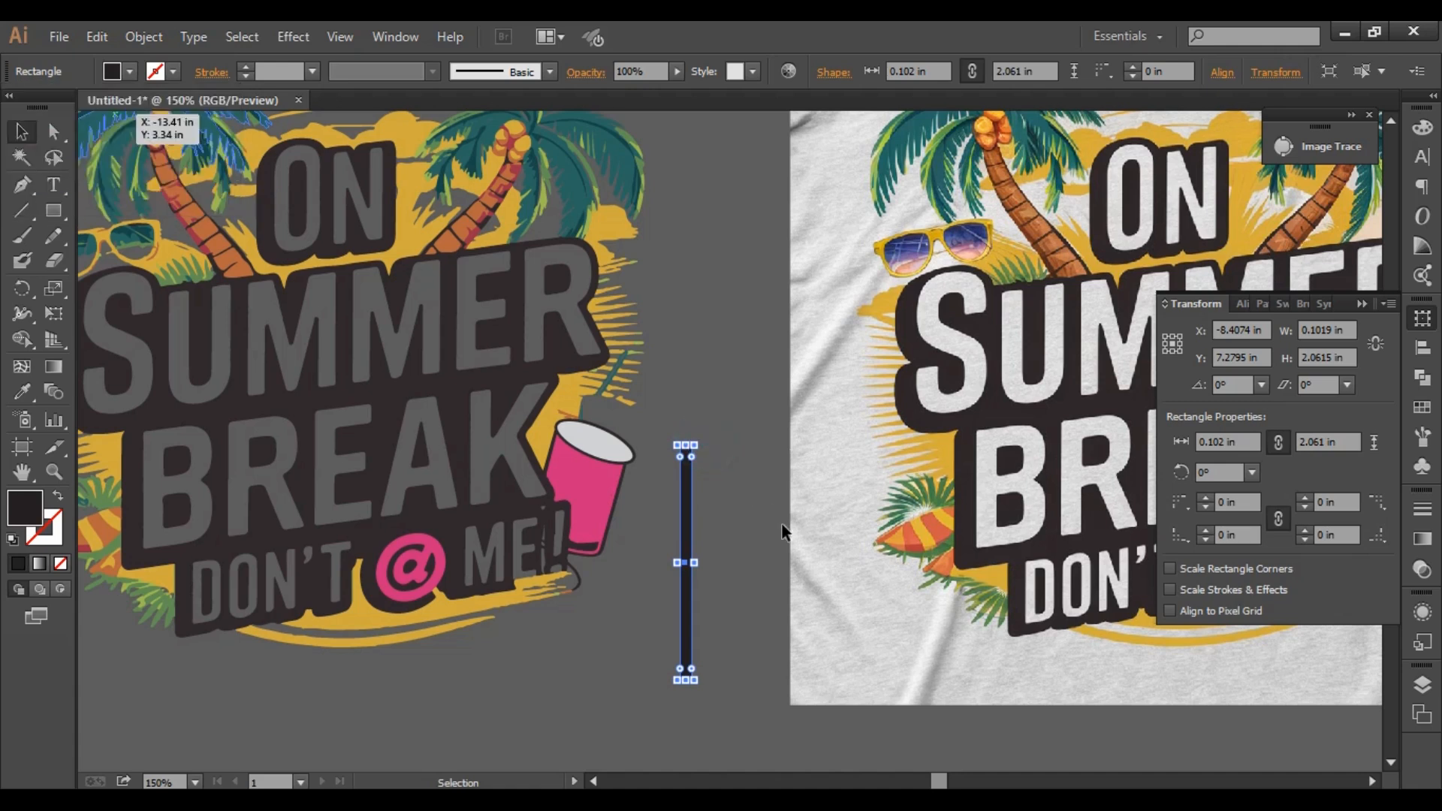
# Tilt the black bar toward the right, shorten it, and place it in the glass's opening as a straw.
pyautogui.moveTo(704, 441); pyautogui.dragTo(750, 476)
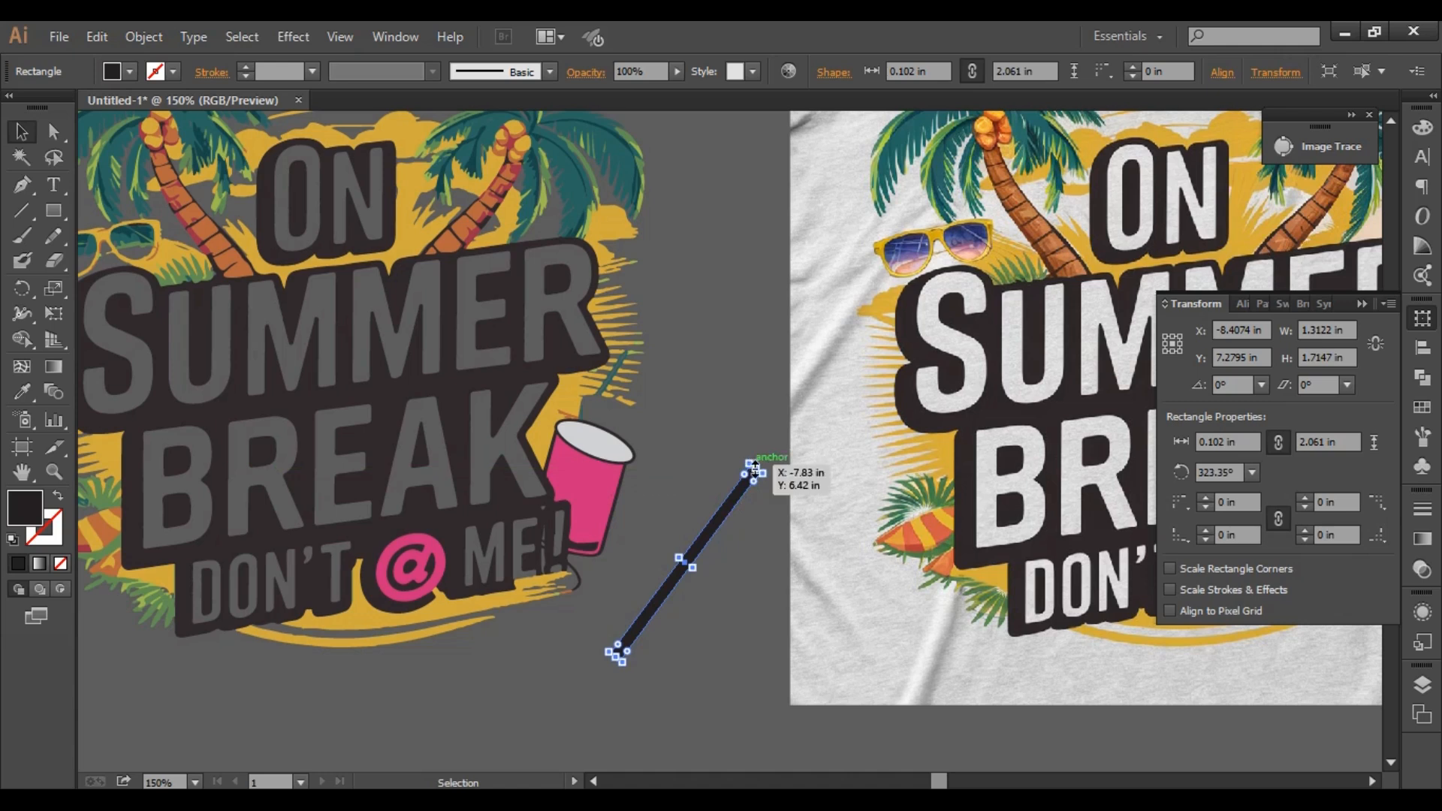
pyautogui.moveTo(755, 471); pyautogui.dragTo(614, 427)
pyautogui.click(741, 577)
pyautogui.click(772, 451)
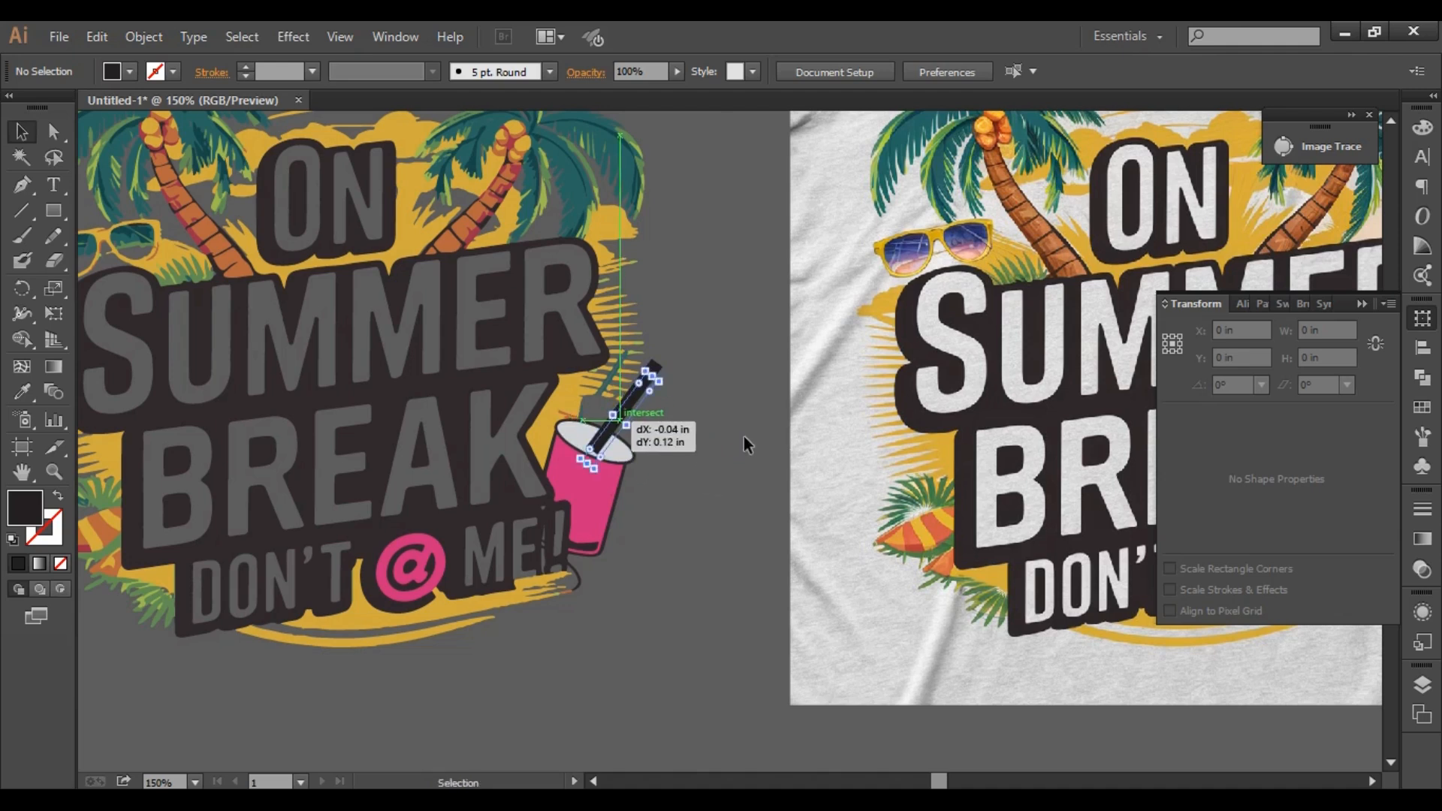
pyautogui.click(746, 443)
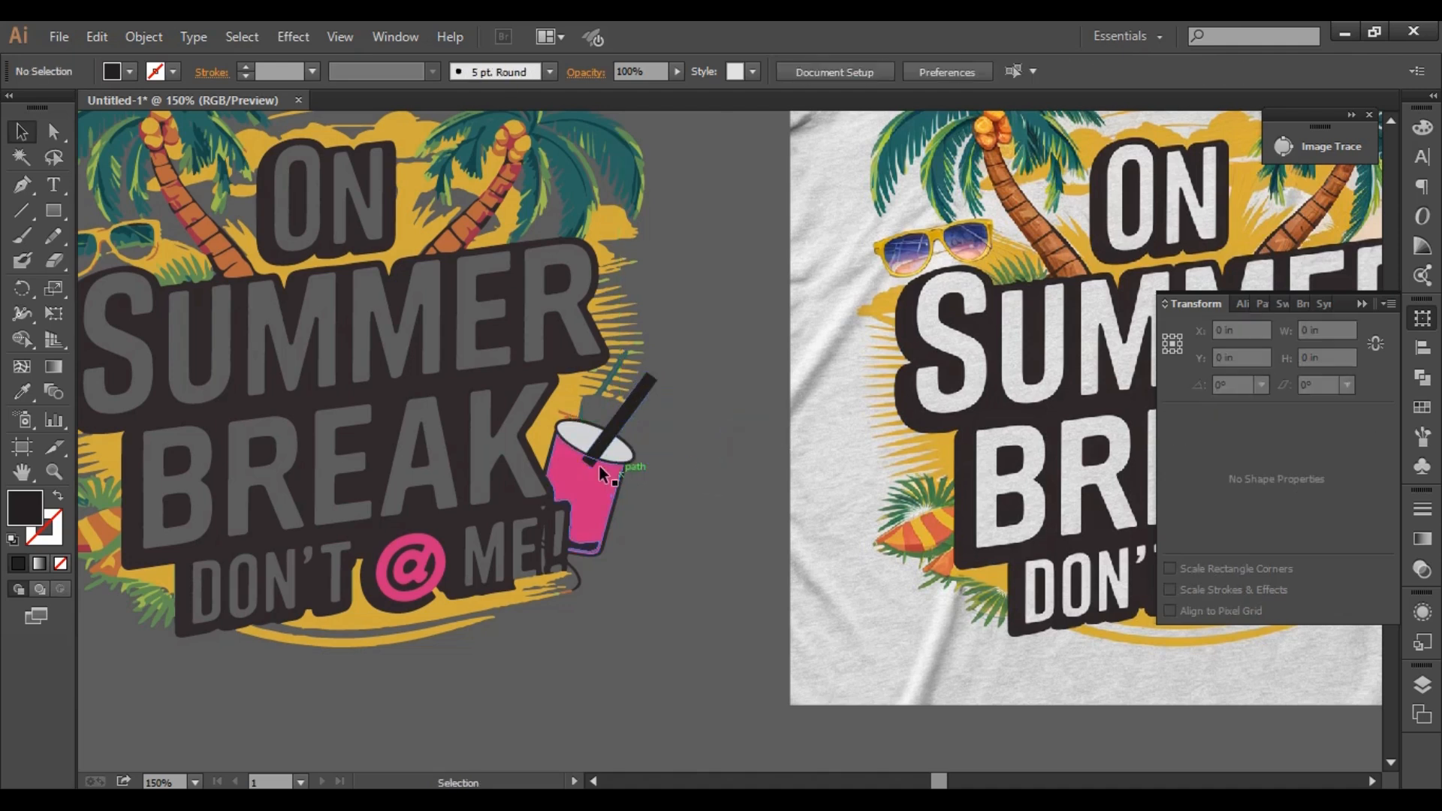
# Duplicate the straw bar and rotate the copy to a nearly horizontal angle so it crosses the original above the rim.
pyautogui.click(685, 504)
pyautogui.keyDown('alt'); pyautogui.moveTo(665, 379); pyautogui.dragTo(691, 404); pyautogui.keyUp('alt')
pyautogui.click(723, 456)
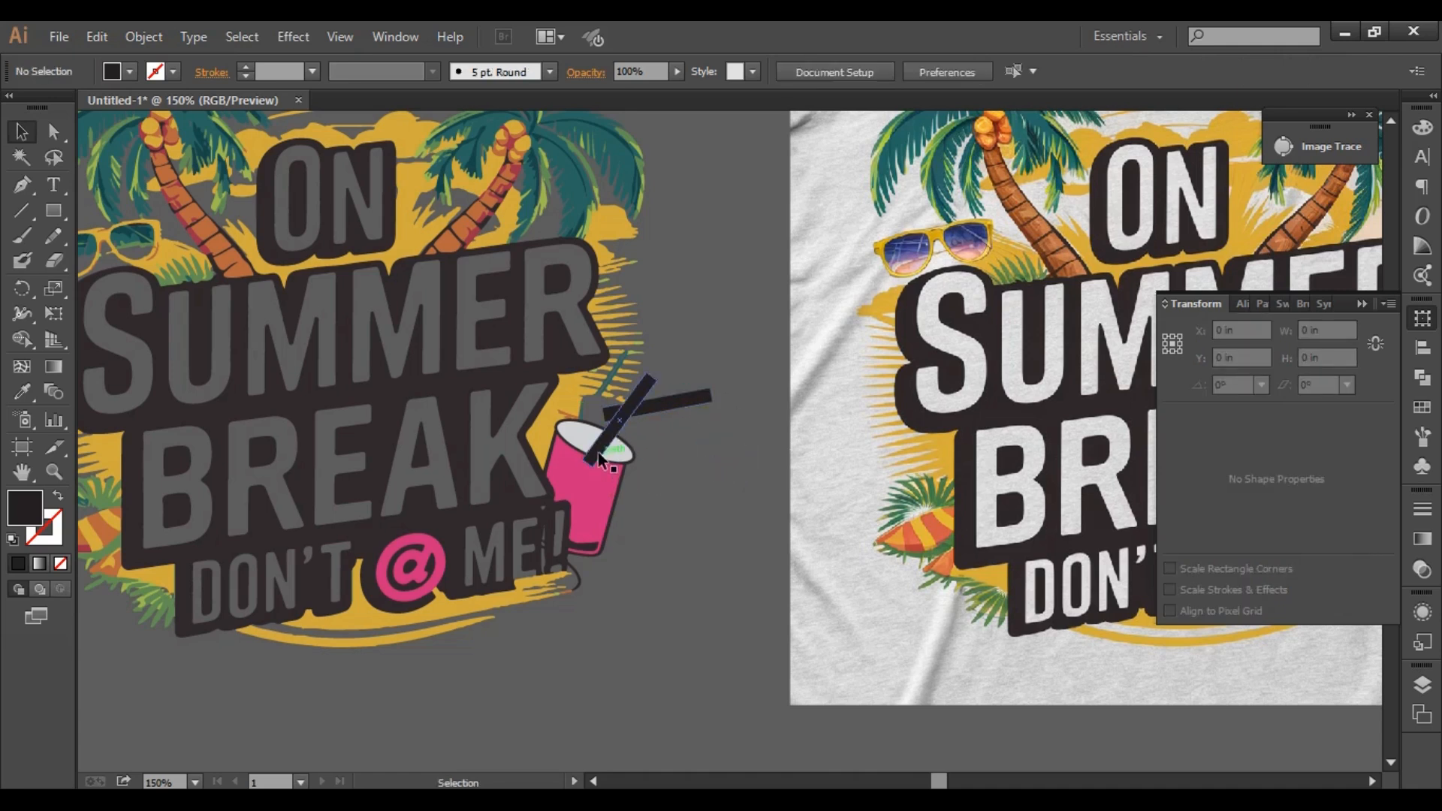
# Reposition the straw's lower bar inside the rim and rotate it slightly steeper.
pyautogui.moveTo(597, 452); pyautogui.dragTo(605, 450)
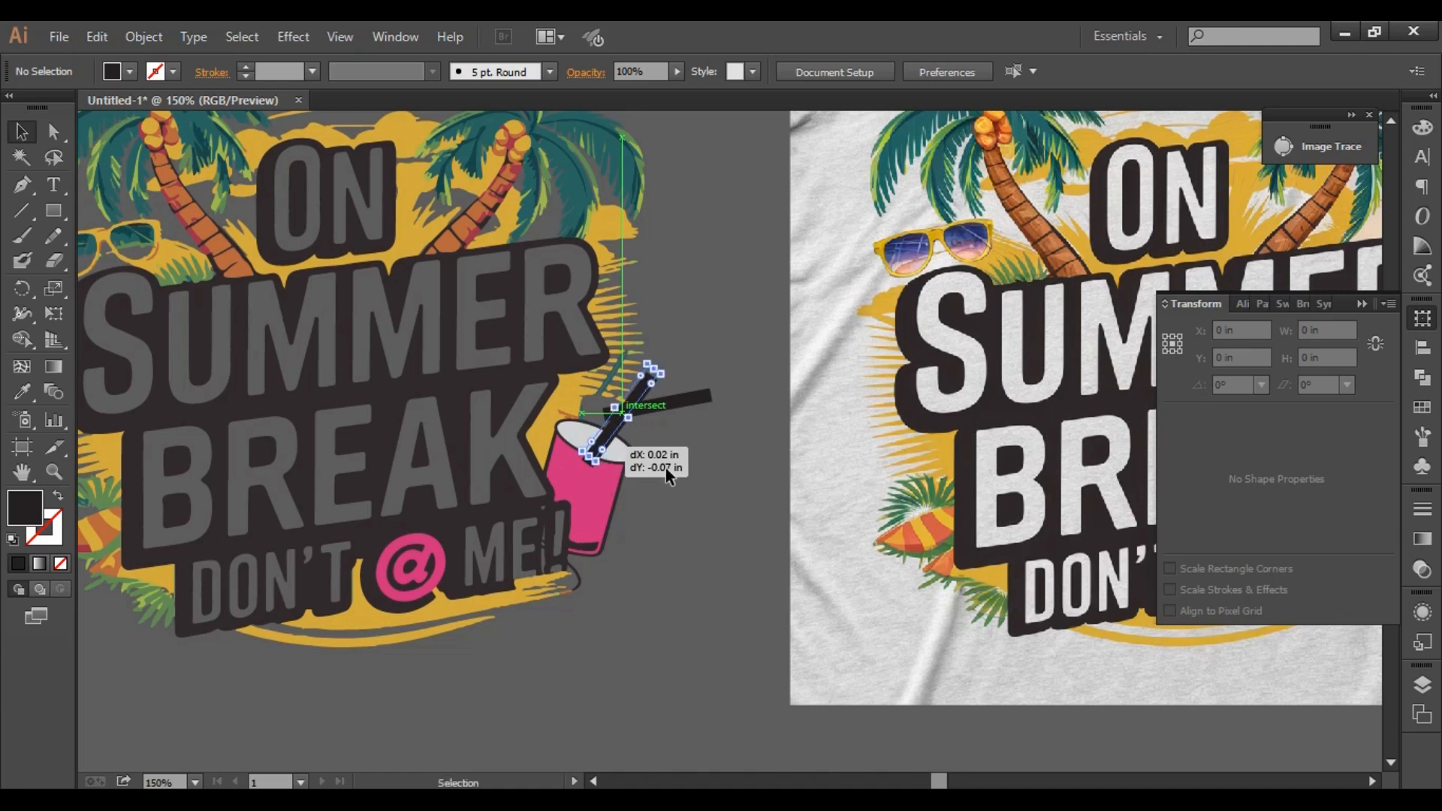
pyautogui.click(676, 520)
pyautogui.scroll(1, 588, 475)
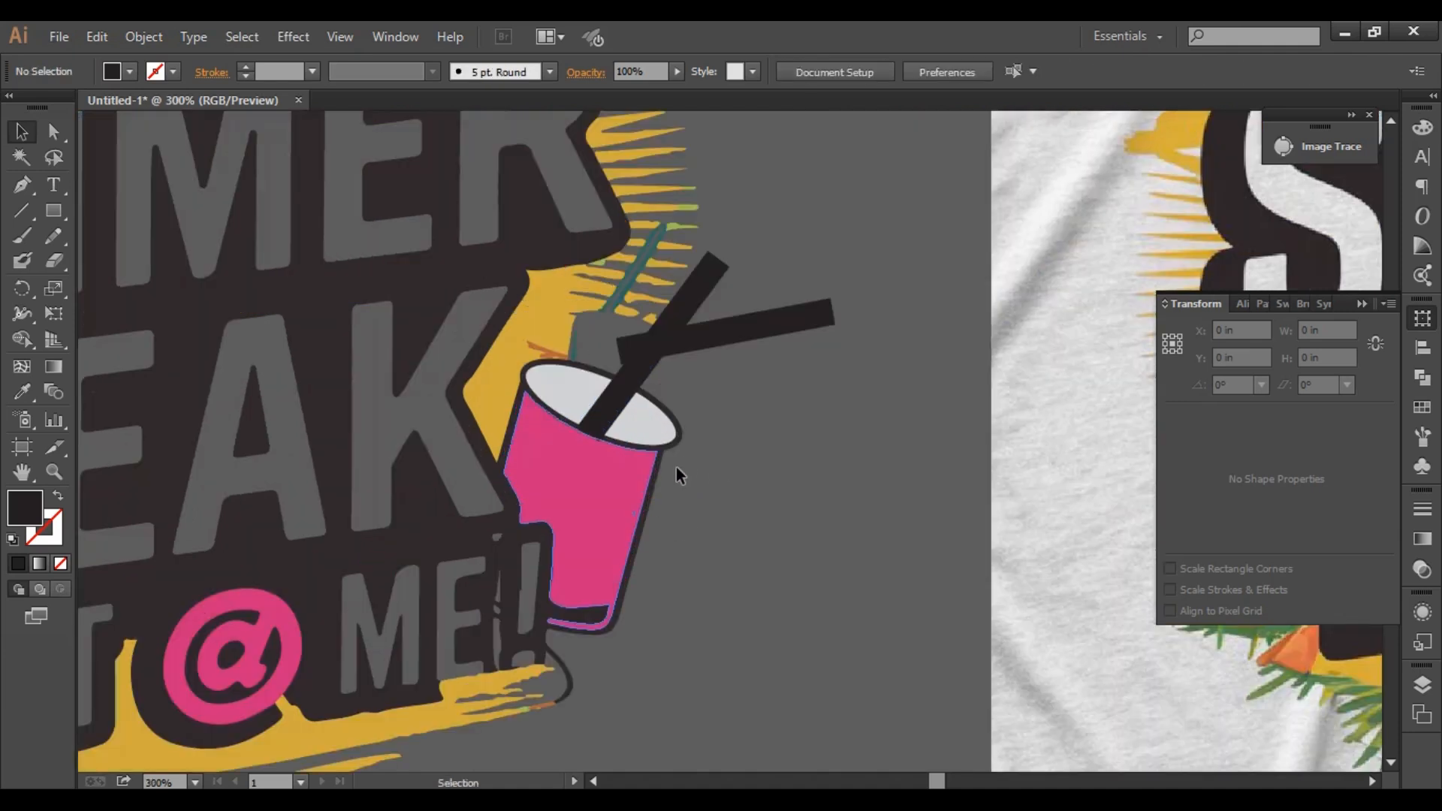
pyautogui.moveTo(630, 406); pyautogui.dragTo(629, 400)
pyautogui.click(802, 466)
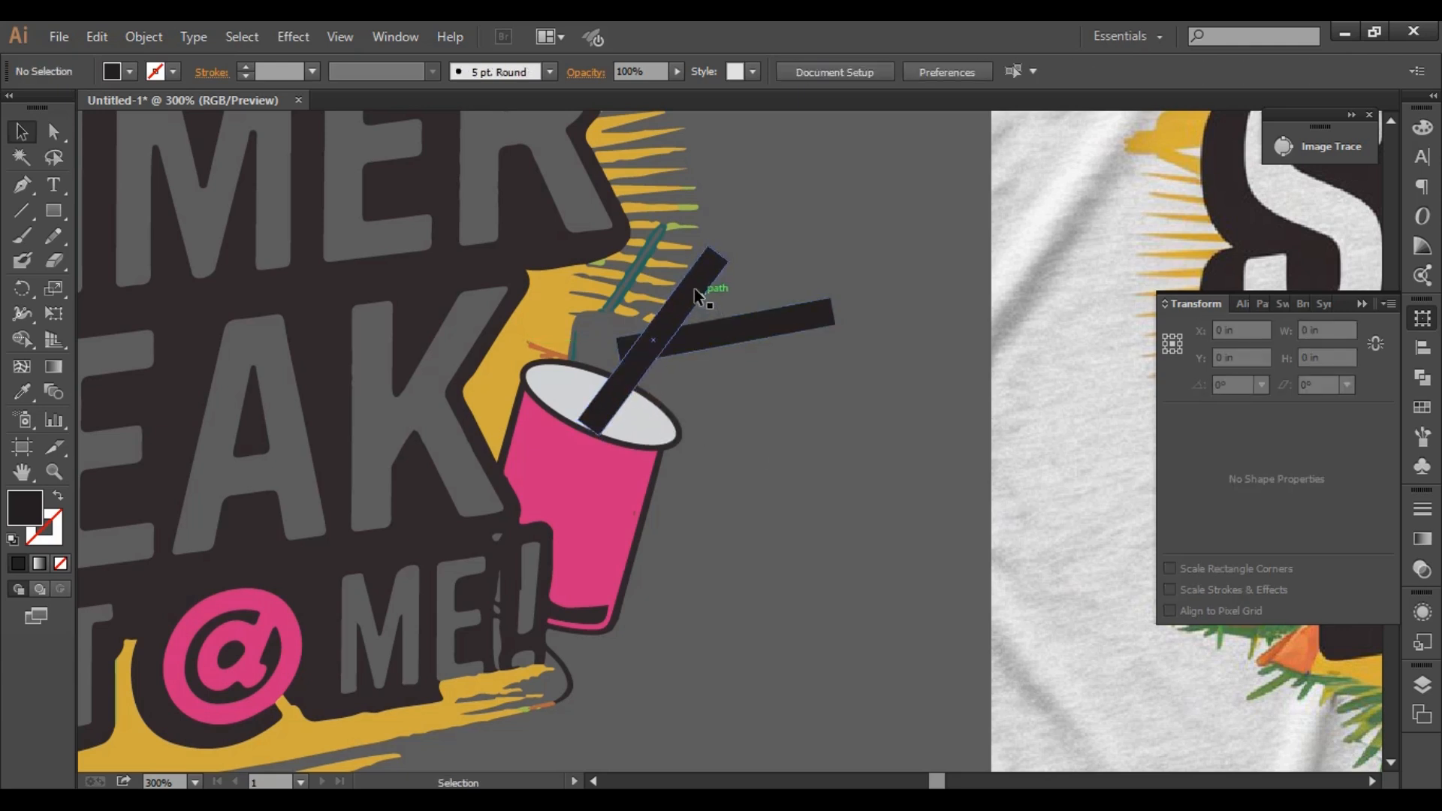
pyautogui.click(697, 287)
pyautogui.moveTo(738, 259); pyautogui.dragTo(725, 251)
pyautogui.click(785, 438)
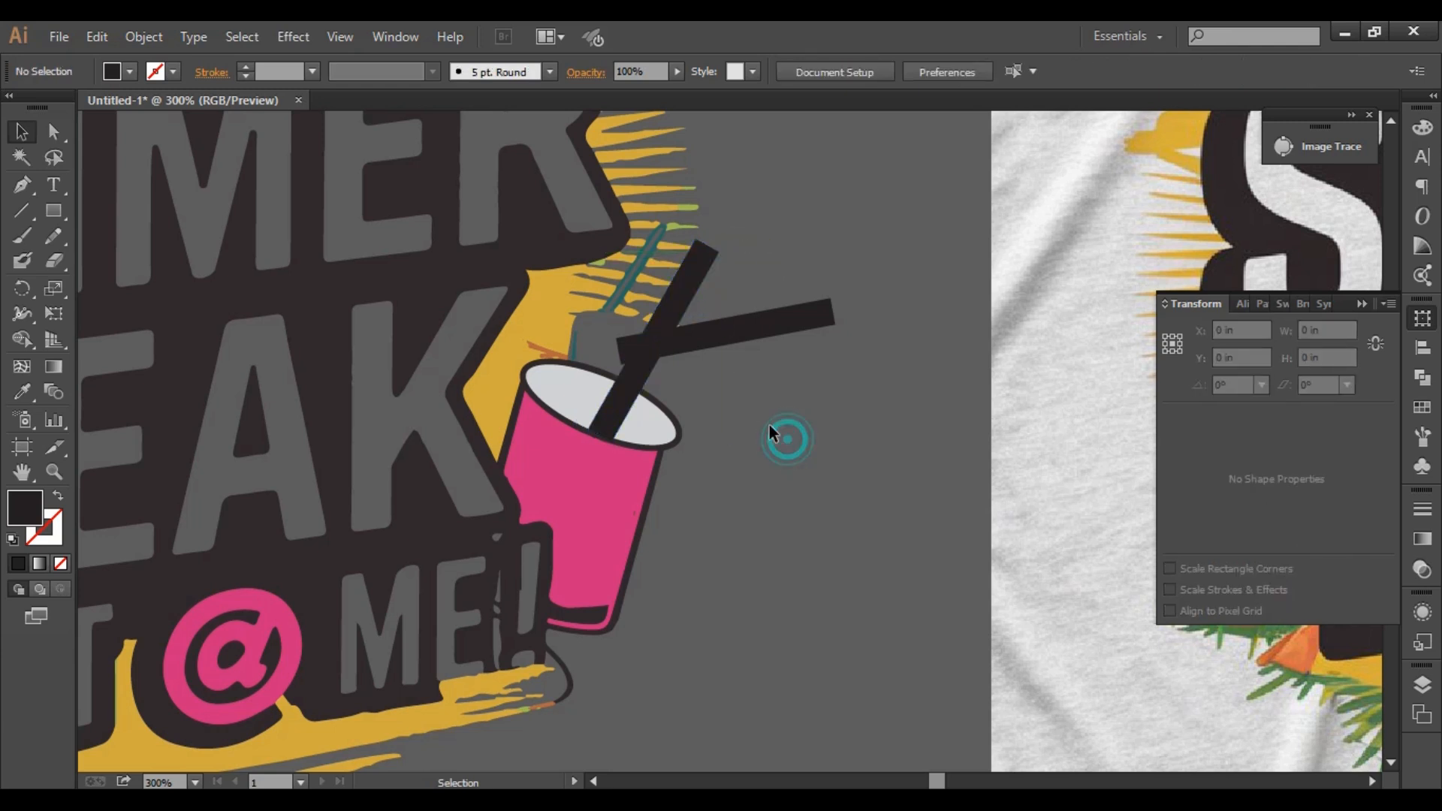
# Use Shape Builder to remove the protruding ends of both straw bars and merge the rest into one bent straw.
pyautogui.moveTo(767, 394); pyautogui.dragTo(659, 336)
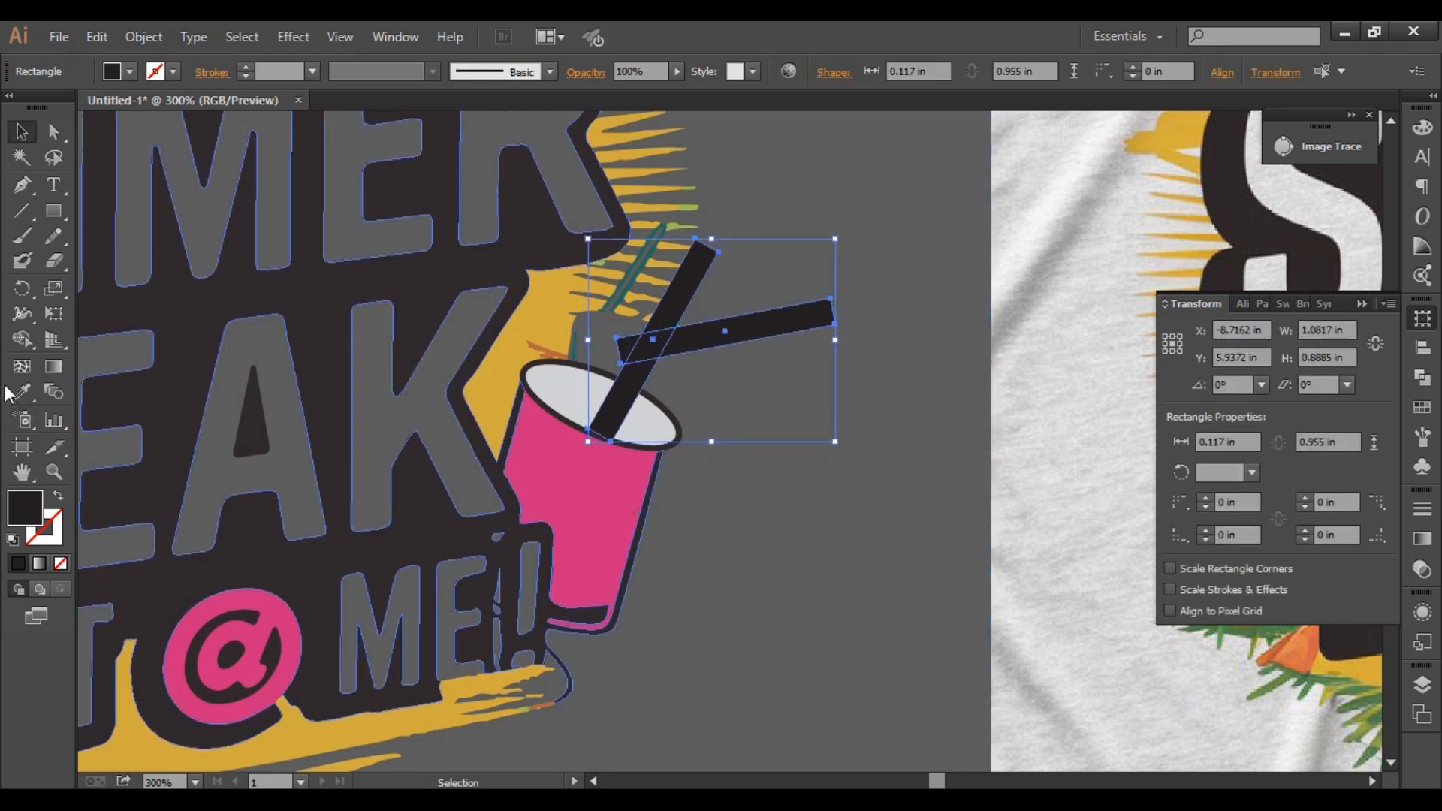
pyautogui.click(22, 339)
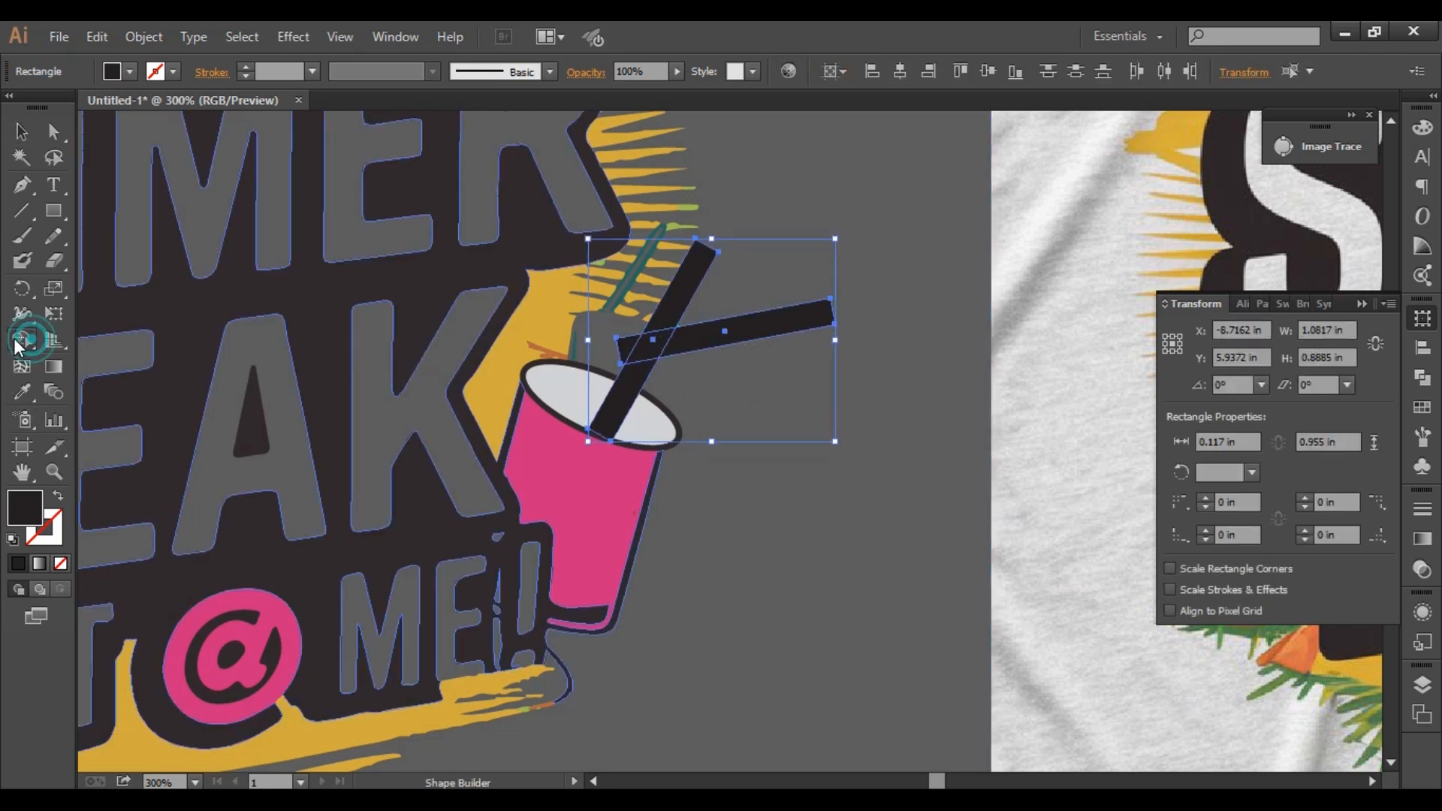
pyautogui.click(680, 296)
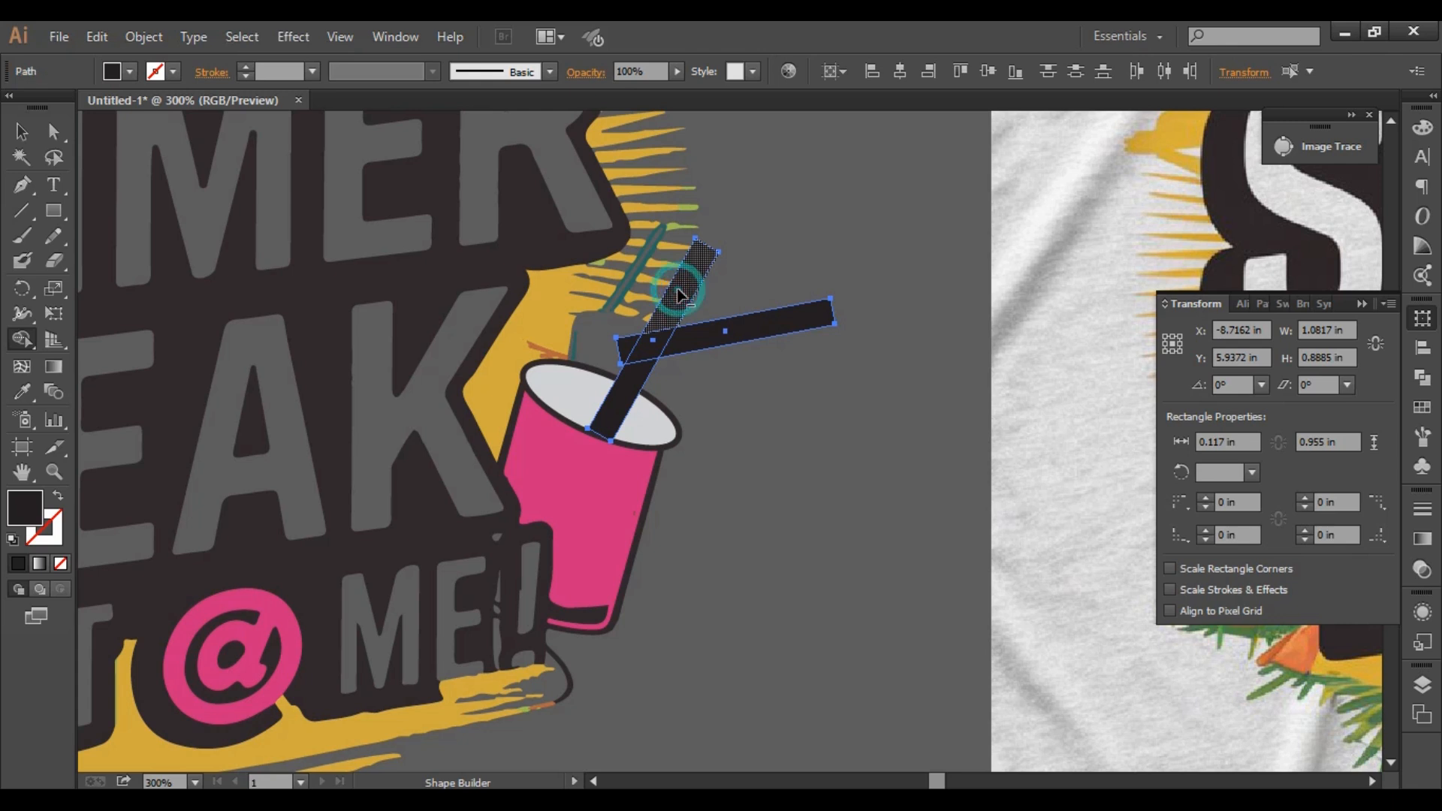
pyautogui.keyDown('alt'); pyautogui.click(625, 351); pyautogui.keyUp('alt')
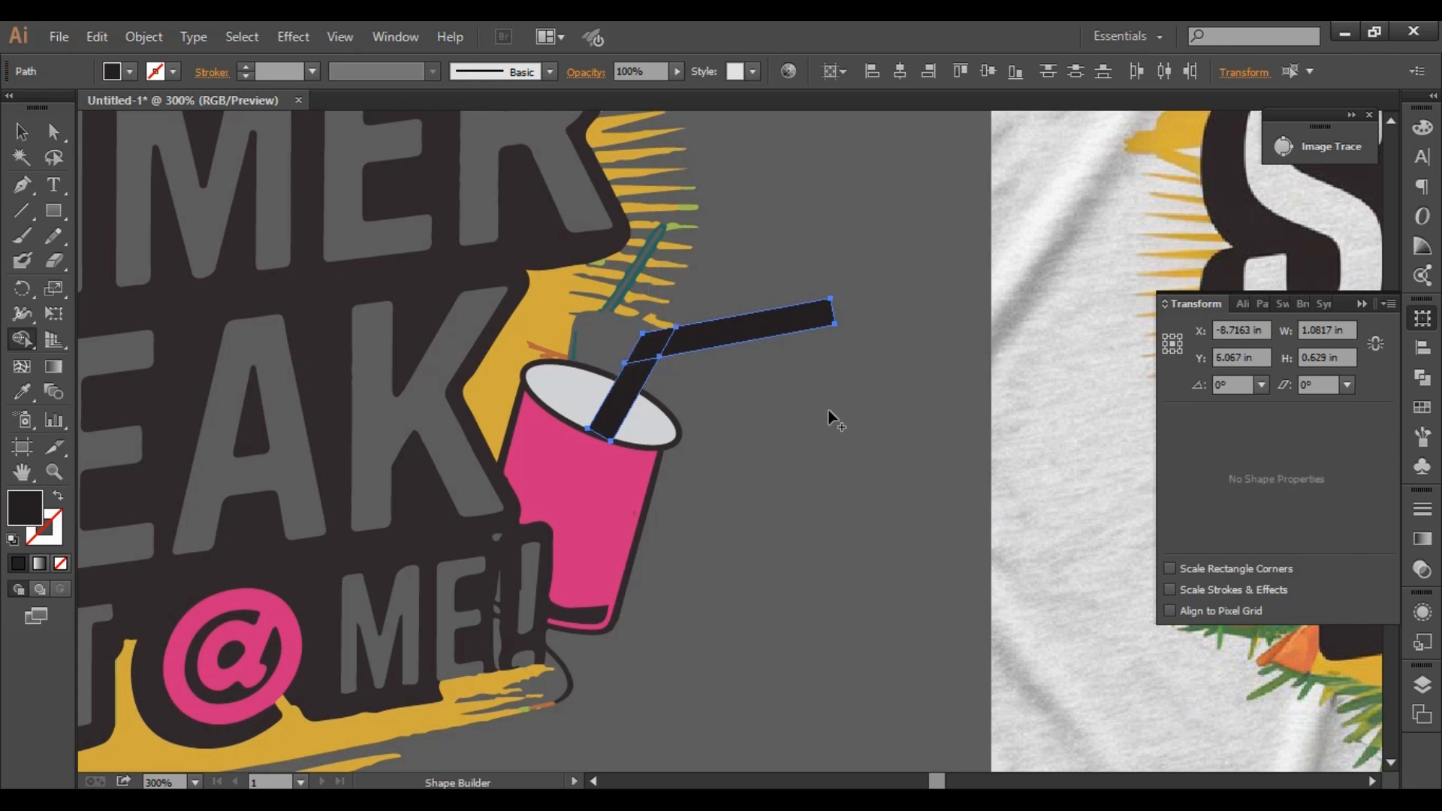
pyautogui.moveTo(711, 327)
pyautogui.mouseDown()
pyautogui.moveTo(644, 341)
pyautogui.moveTo(635, 394)
pyautogui.mouseUp()
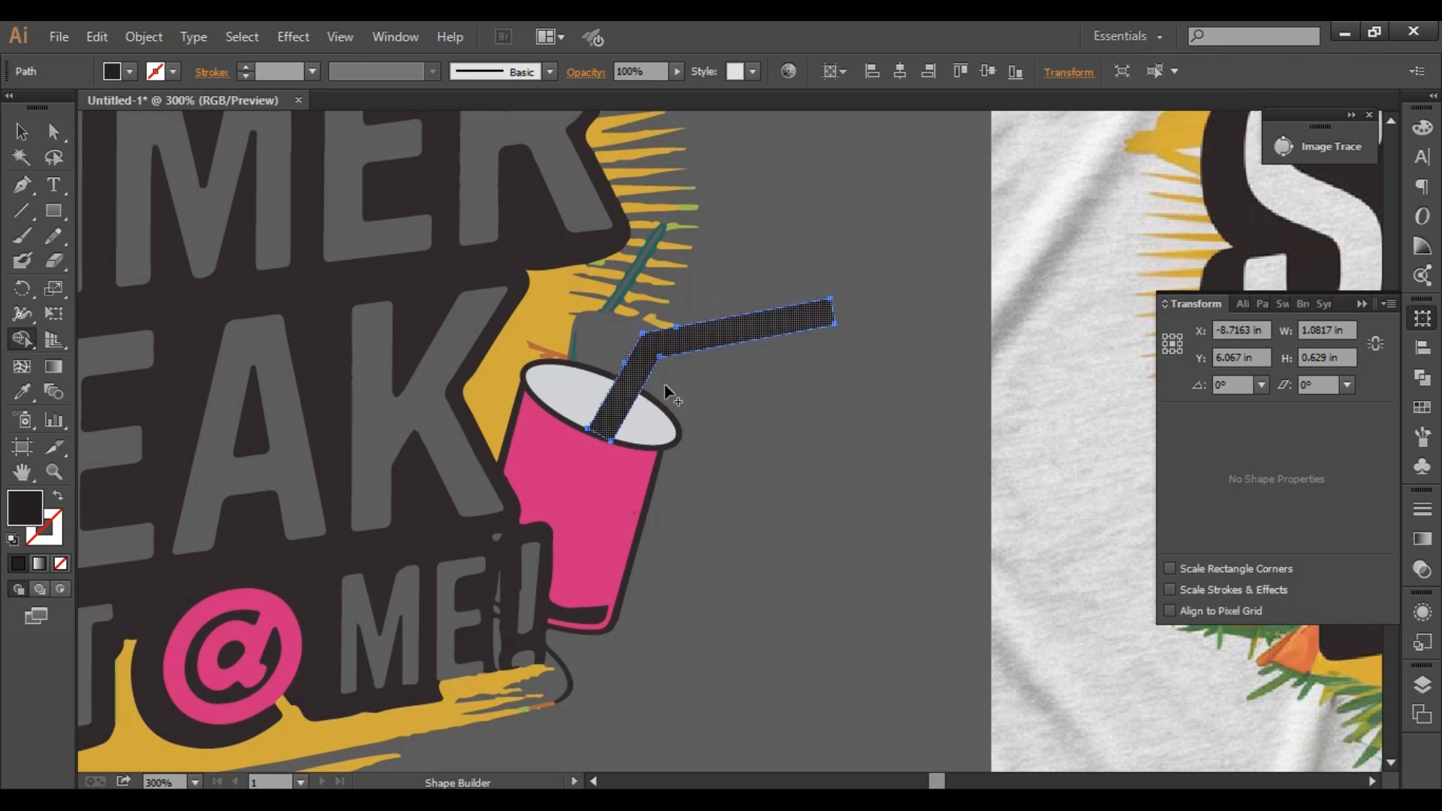
pyautogui.click(21, 132)
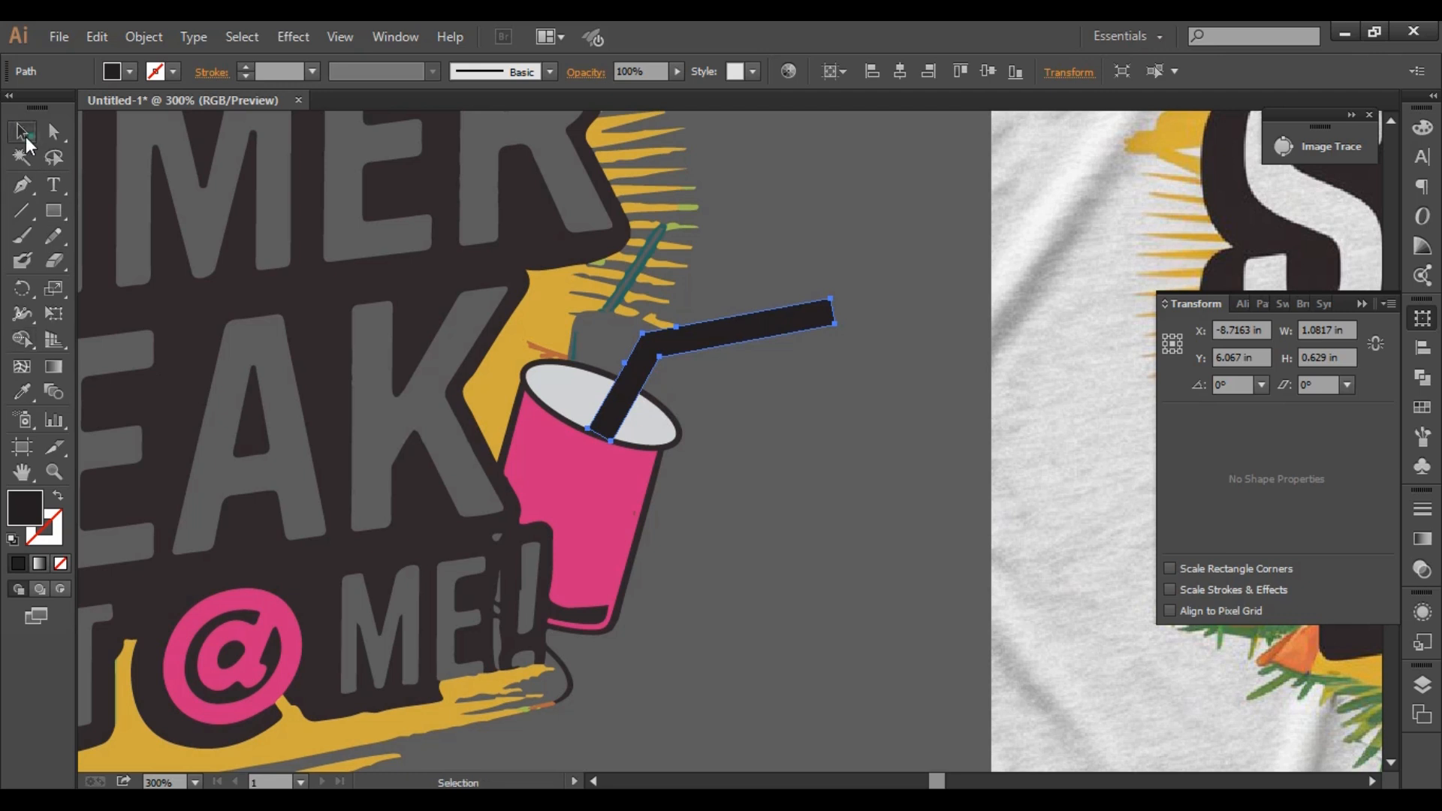
pyautogui.click(841, 502)
# Move the yellow ray piece above the beach umbrella across the design to the empty area below the glass.
pyautogui.scroll(-1, 814, 495)
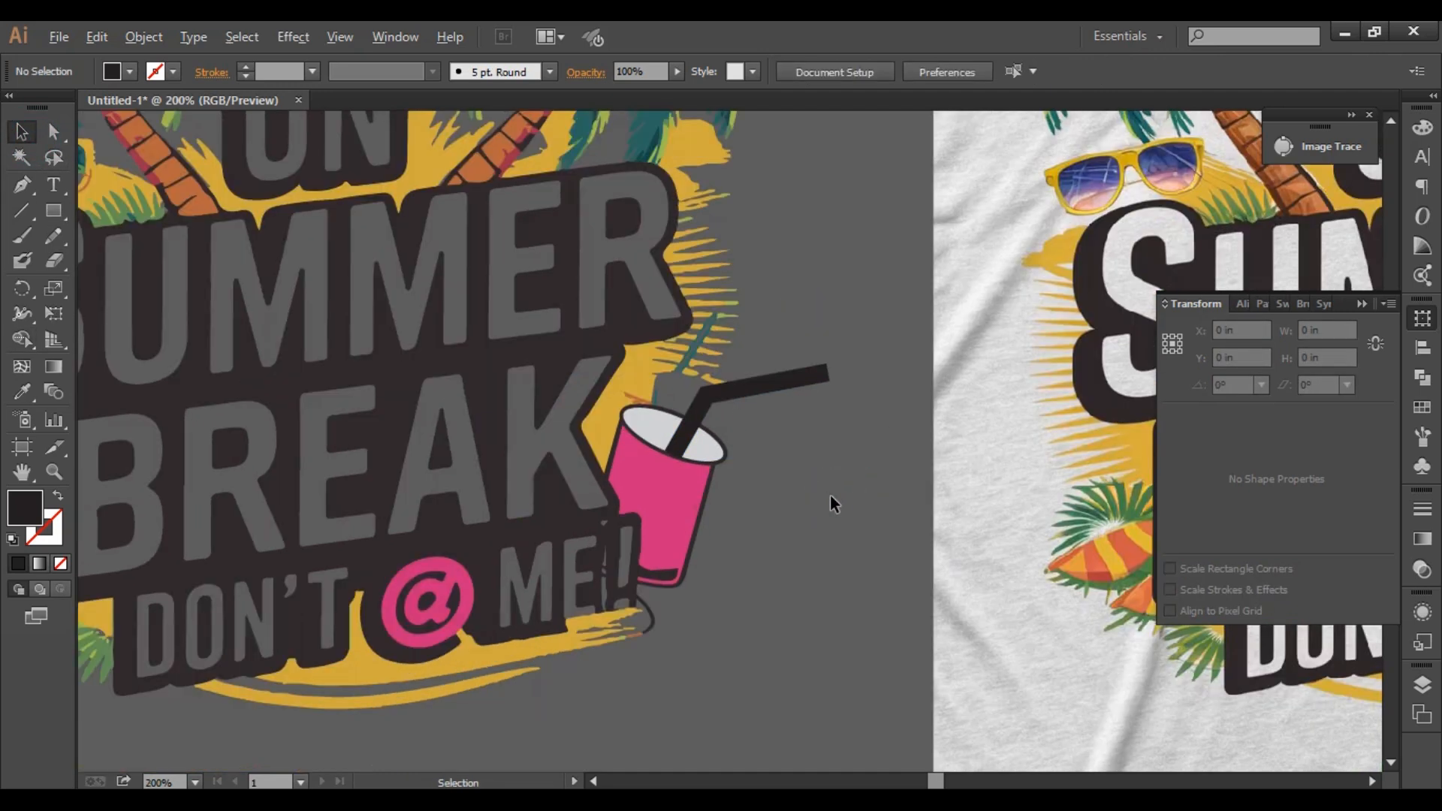
pyautogui.scroll(-1, 856, 514)
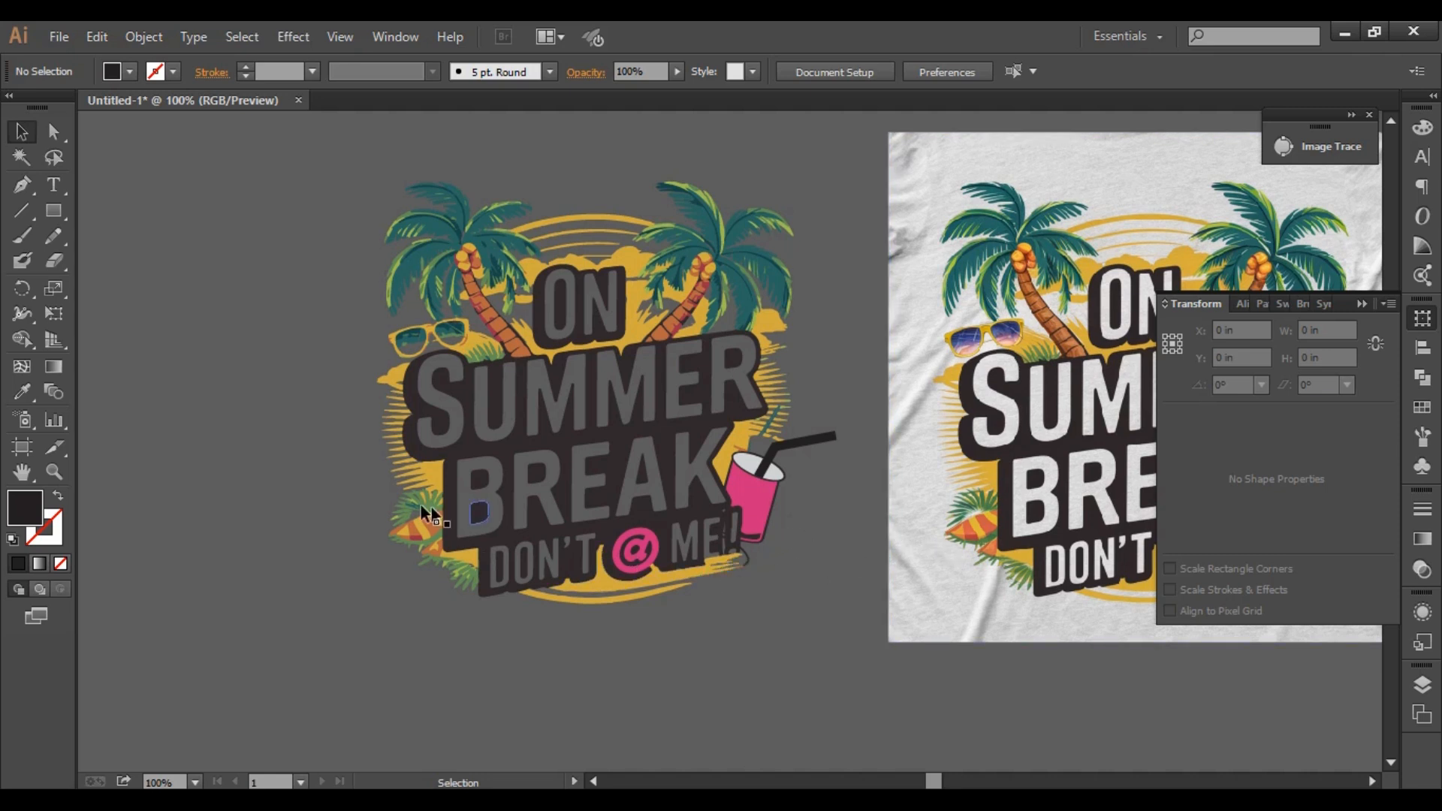
pyautogui.click(404, 466)
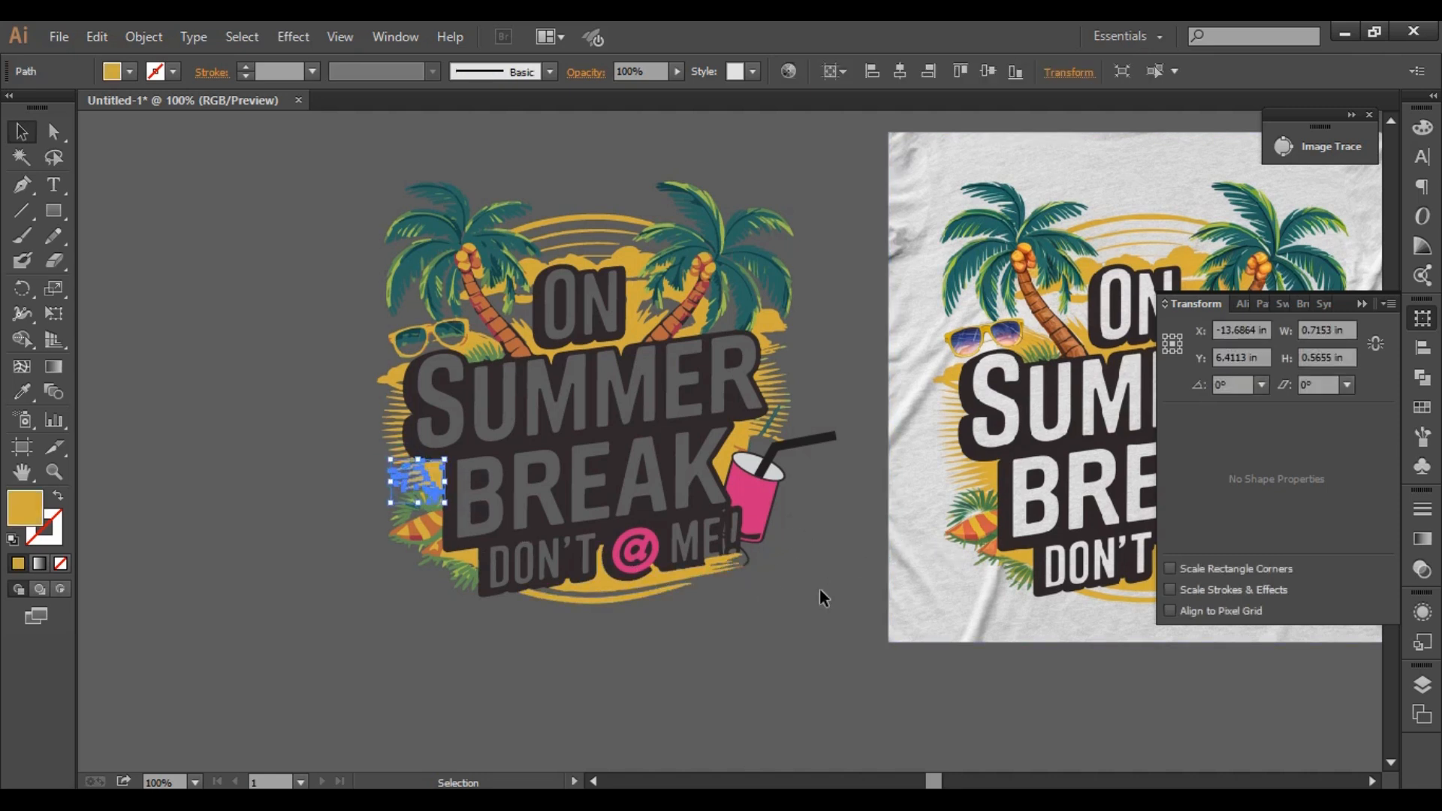
pyautogui.press('a')
pyautogui.press('v')
pyautogui.moveTo(416, 480); pyautogui.dragTo(729, 441)
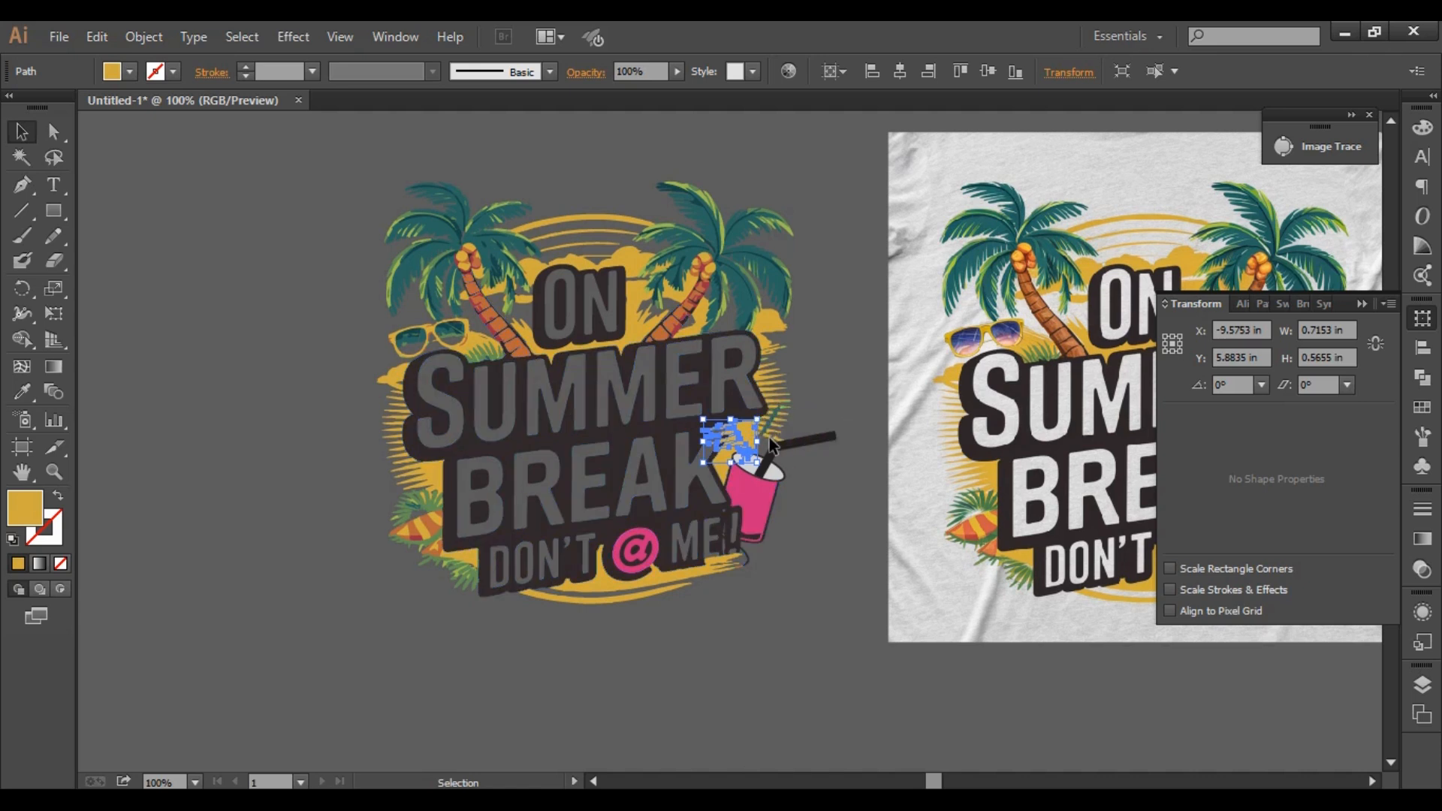
pyautogui.moveTo(751, 451); pyautogui.dragTo(795, 594)
pyautogui.click(839, 526)
# Delete the leftover green straw remnant and the small yellow fragment beside the new straw's bend.
pyautogui.scroll(2, 768, 414)
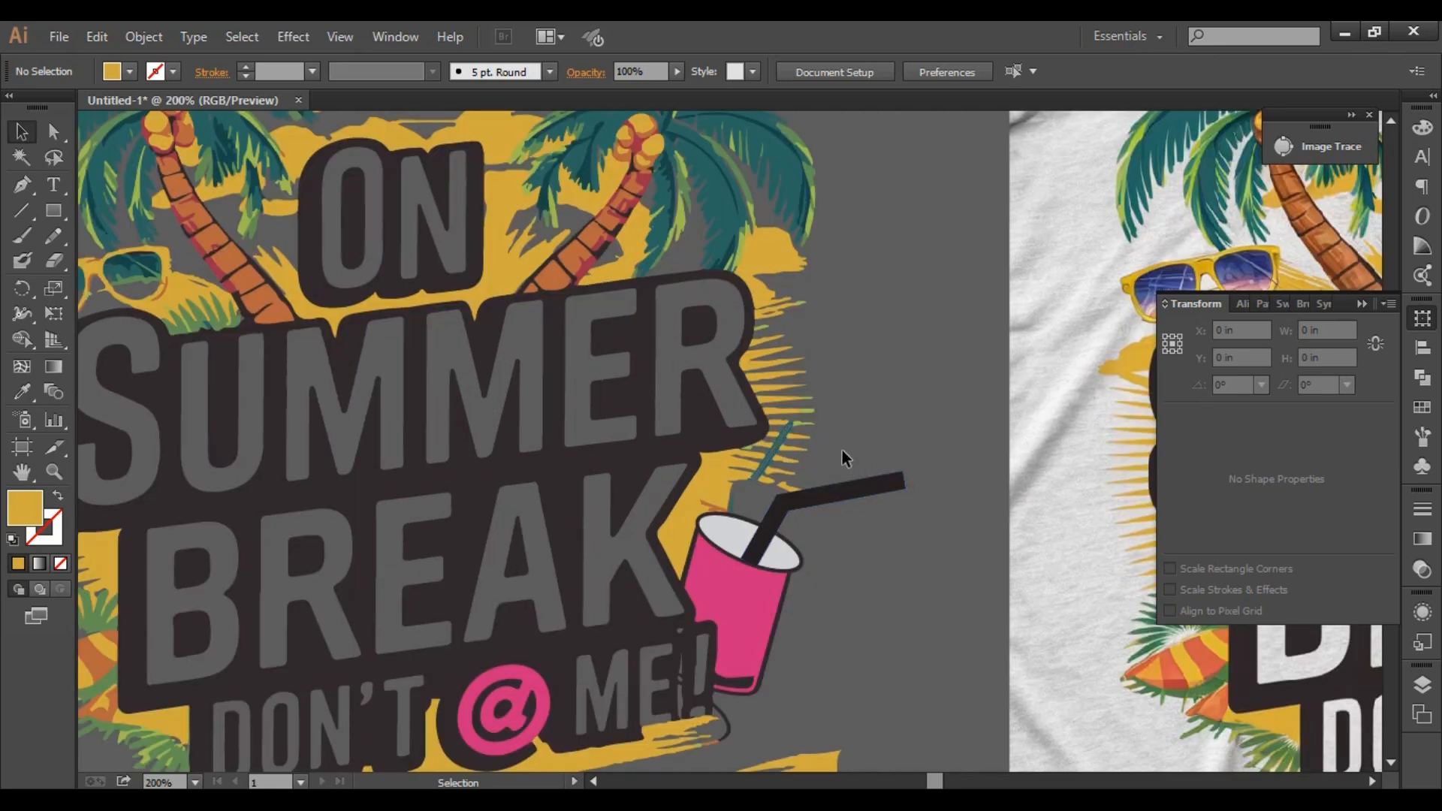
pyautogui.click(779, 475)
pyautogui.press('Delete')
pyautogui.moveTo(795, 492); pyautogui.dragTo(796, 487)
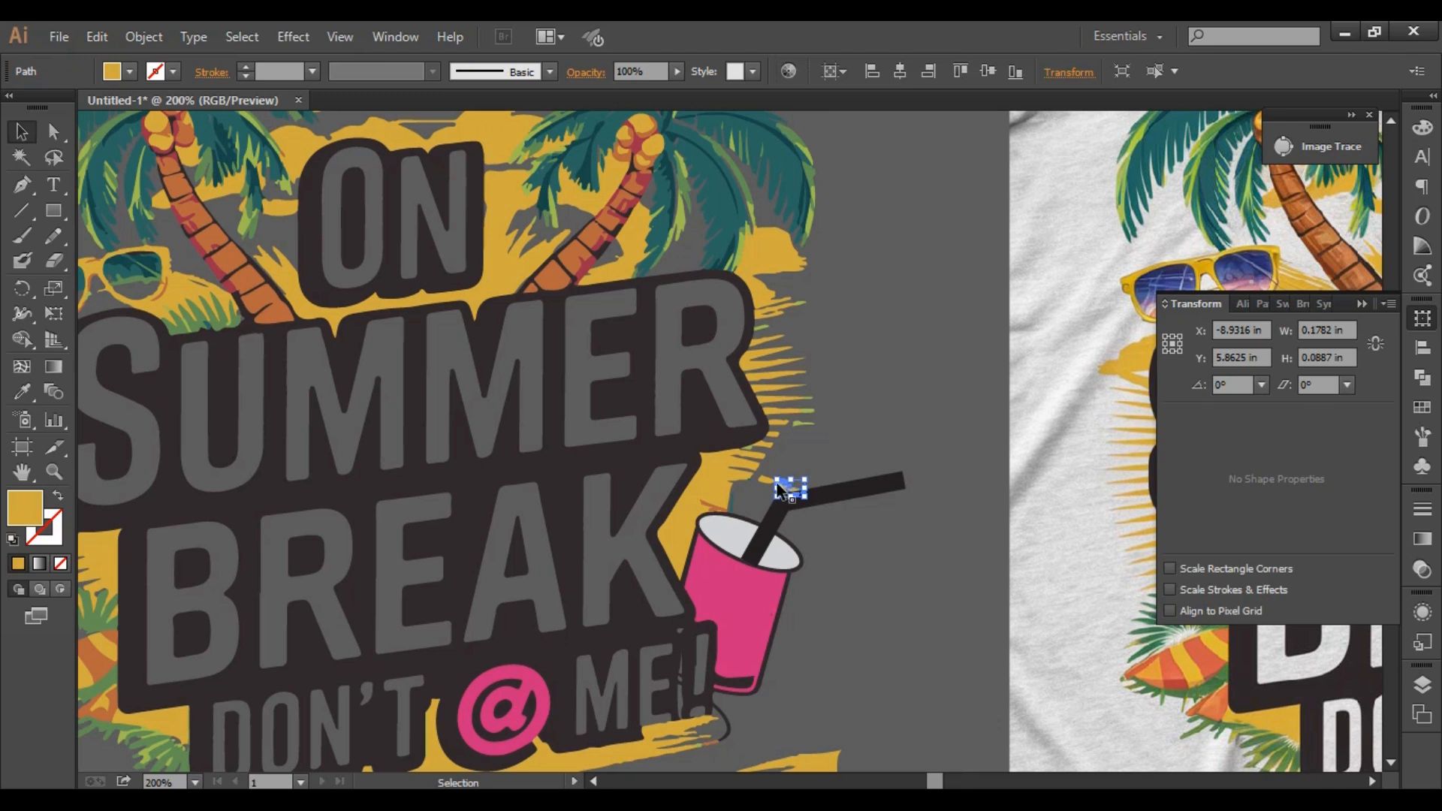
pyautogui.press('Delete')
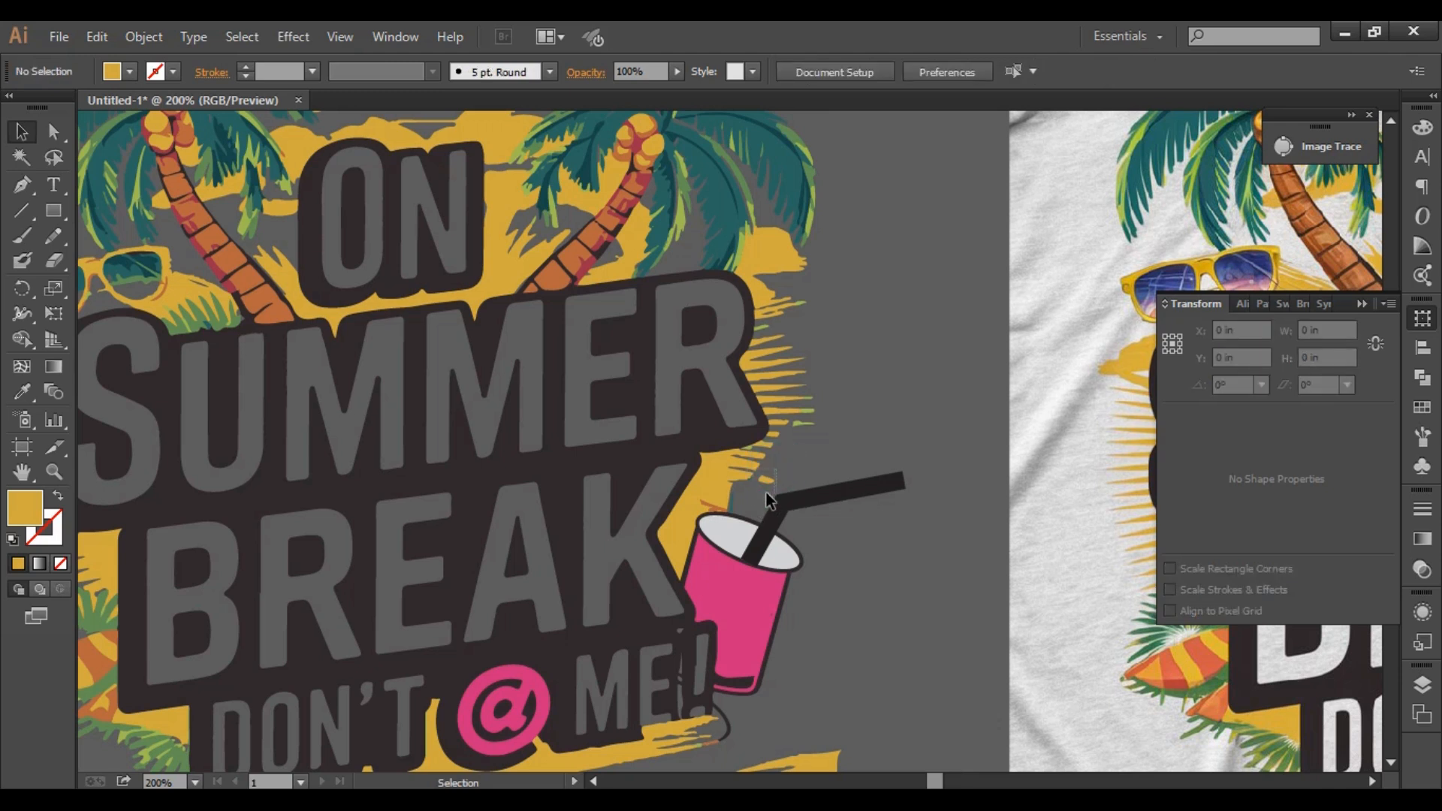
# Delete the stray fragment beside the straw's bend, and move the yellow ray piece above the glass, rotated so its rays point outward.
pyautogui.click(765, 494)
pyautogui.press('Delete')
pyautogui.moveTo(837, 759); pyautogui.dragTo(845, 538)
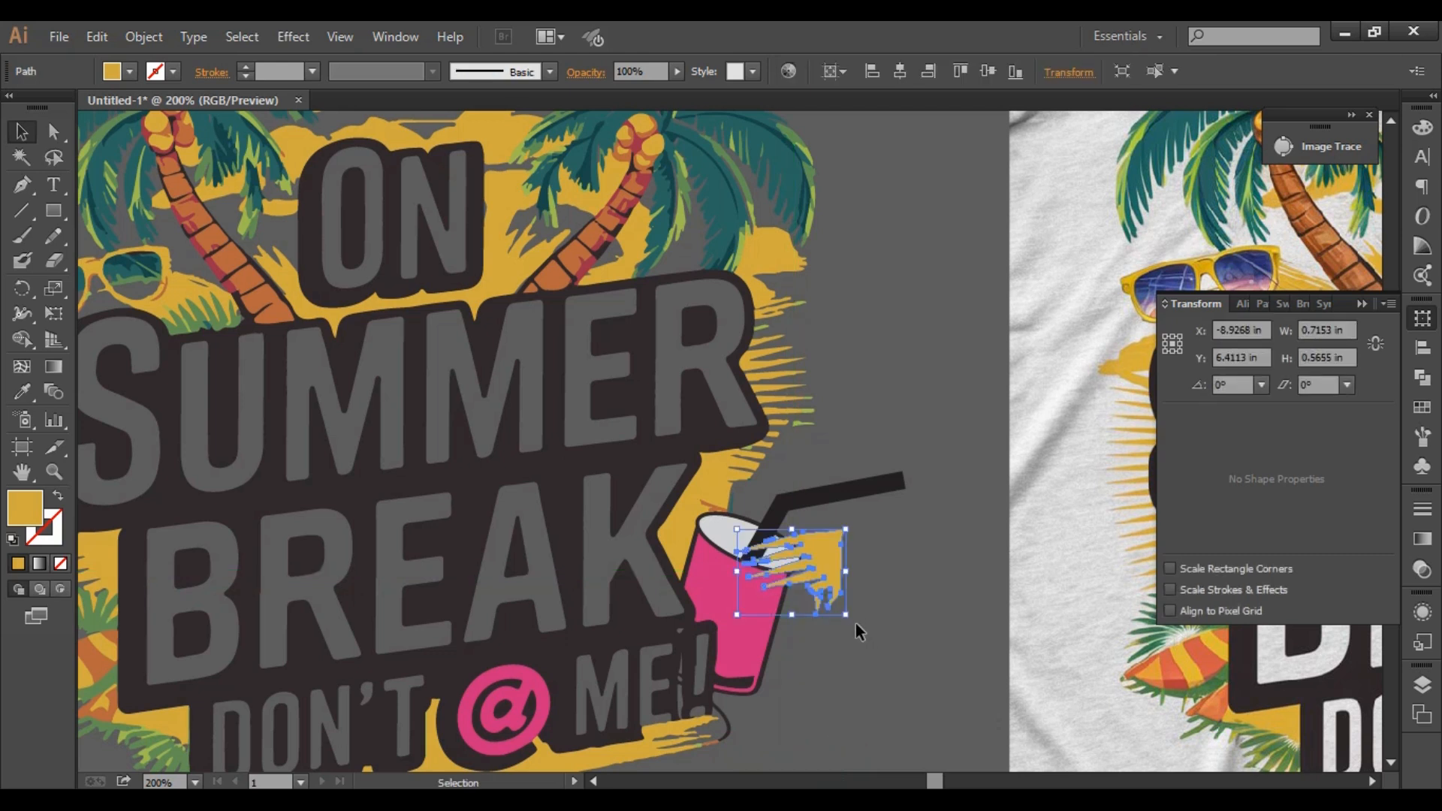
pyautogui.moveTo(852, 623); pyautogui.dragTo(757, 501)
pyautogui.moveTo(763, 593); pyautogui.dragTo(749, 529)
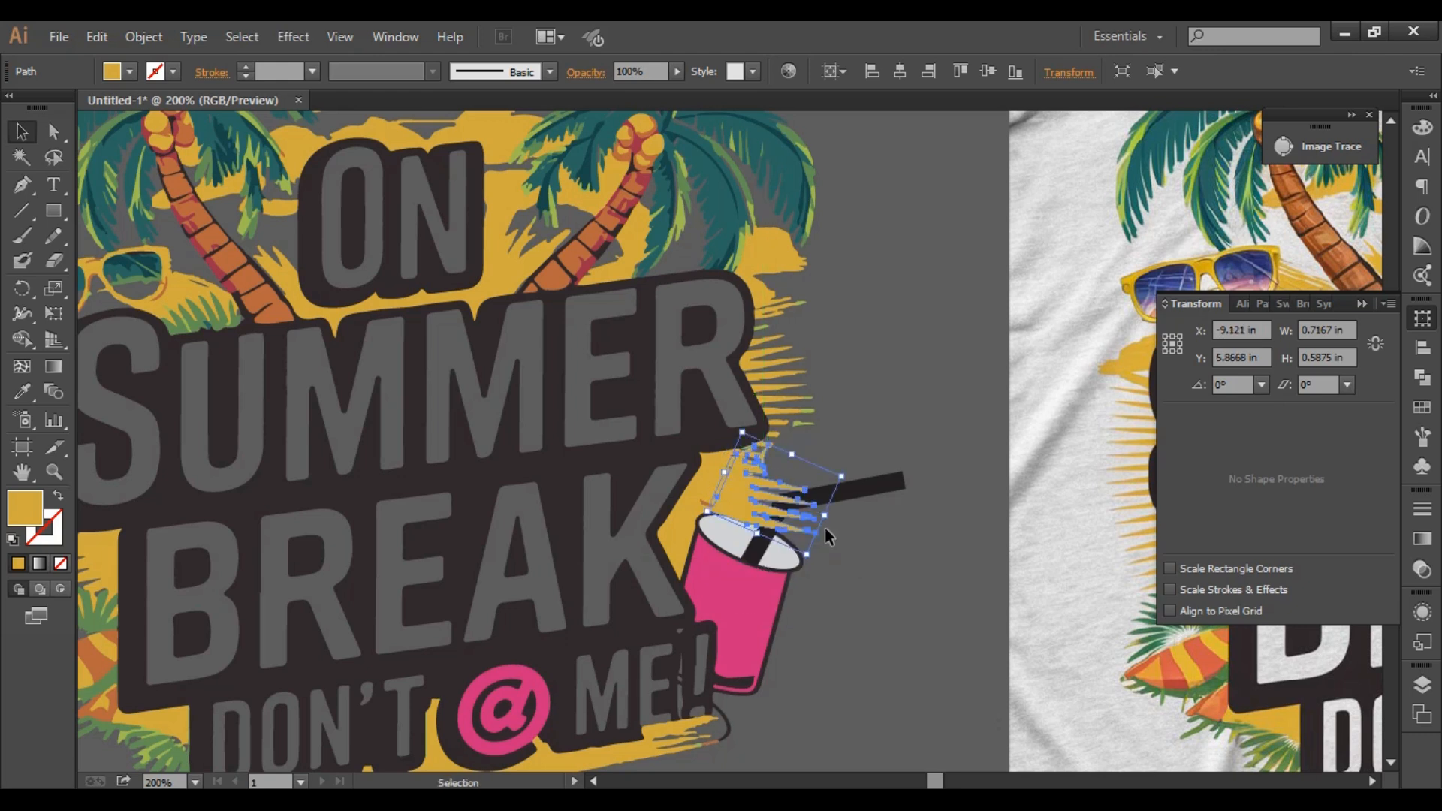
# Reflect the yellow ray piece across the horizontal axis with the preview on.
pyautogui.rightClick(769, 516)
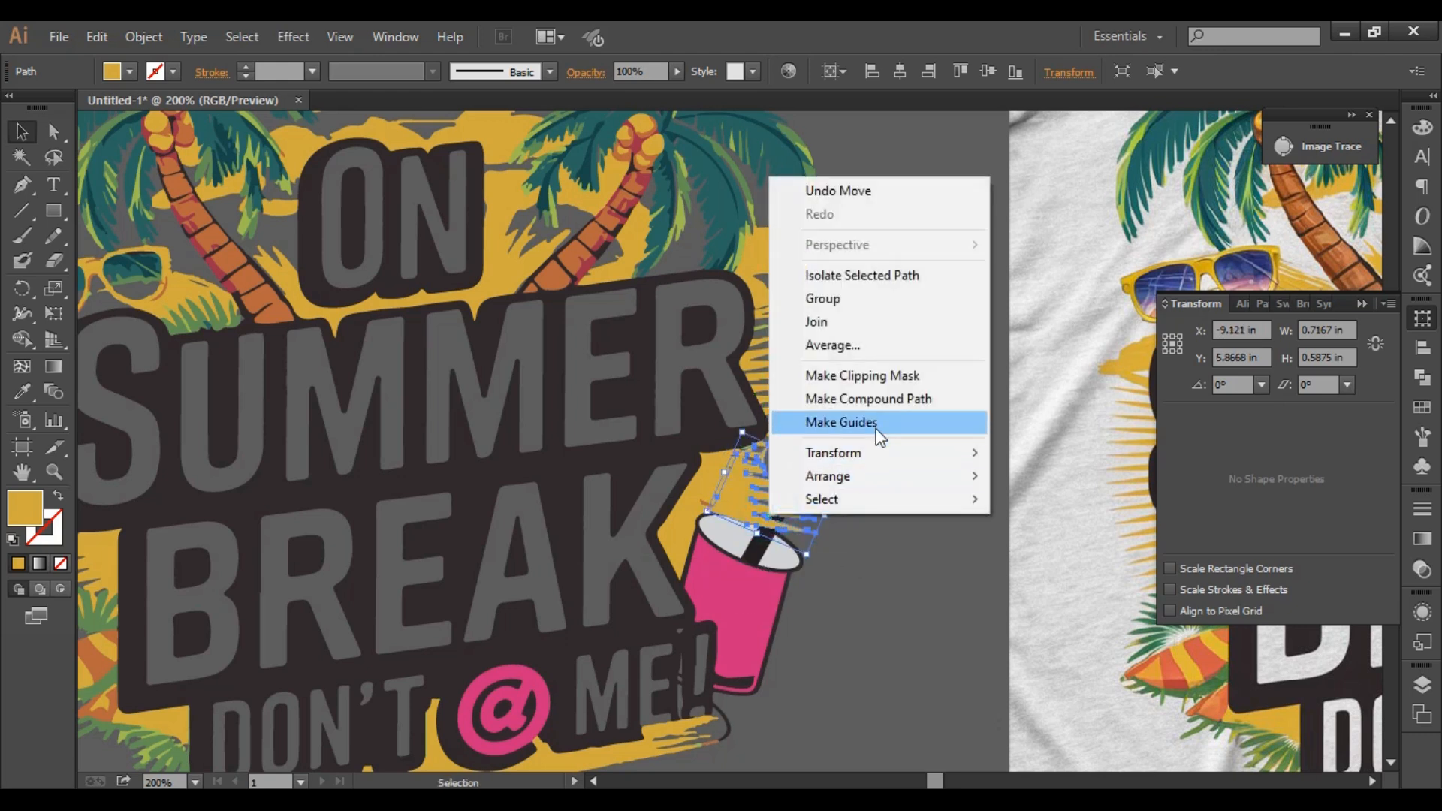
pyautogui.moveTo(864, 455)
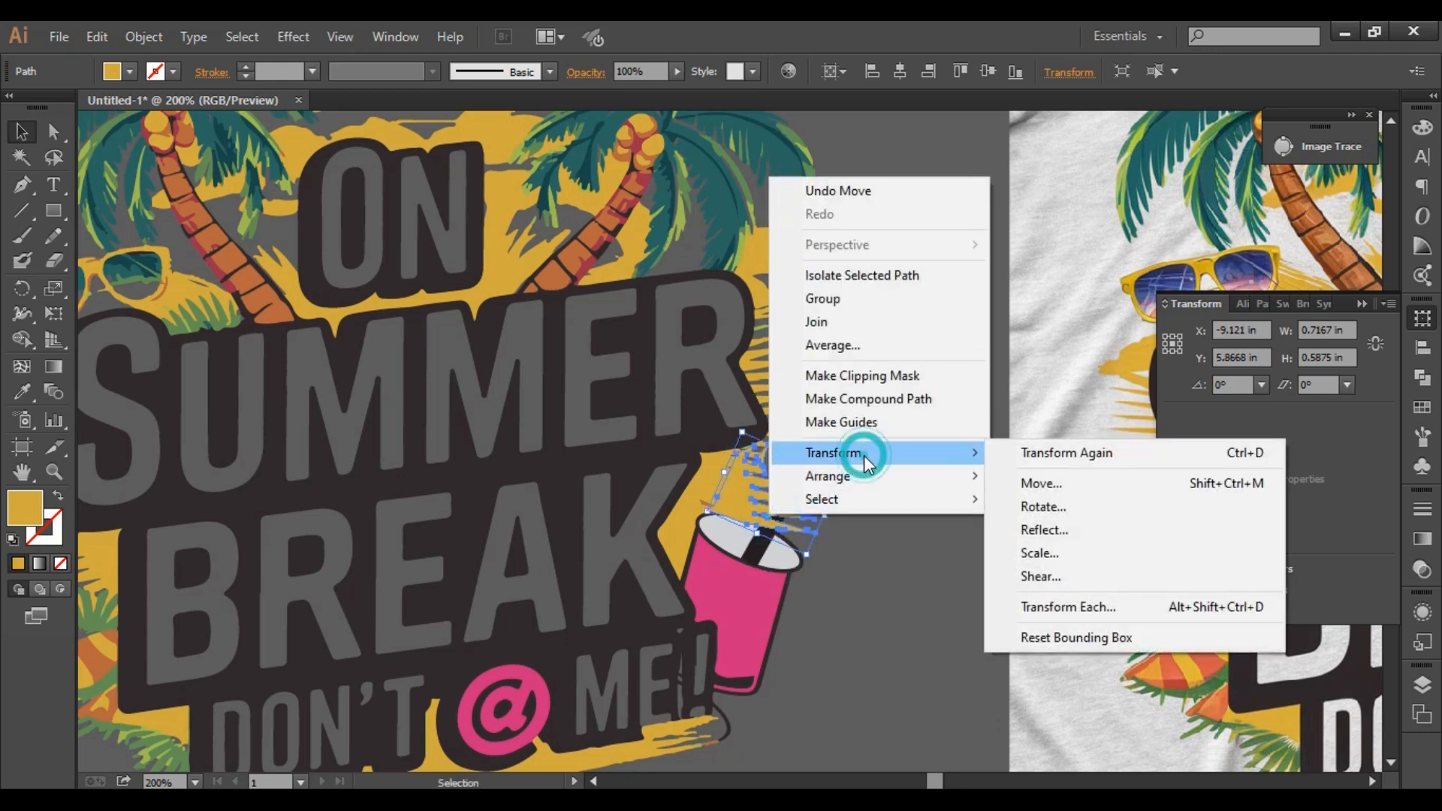
pyautogui.click(1112, 531)
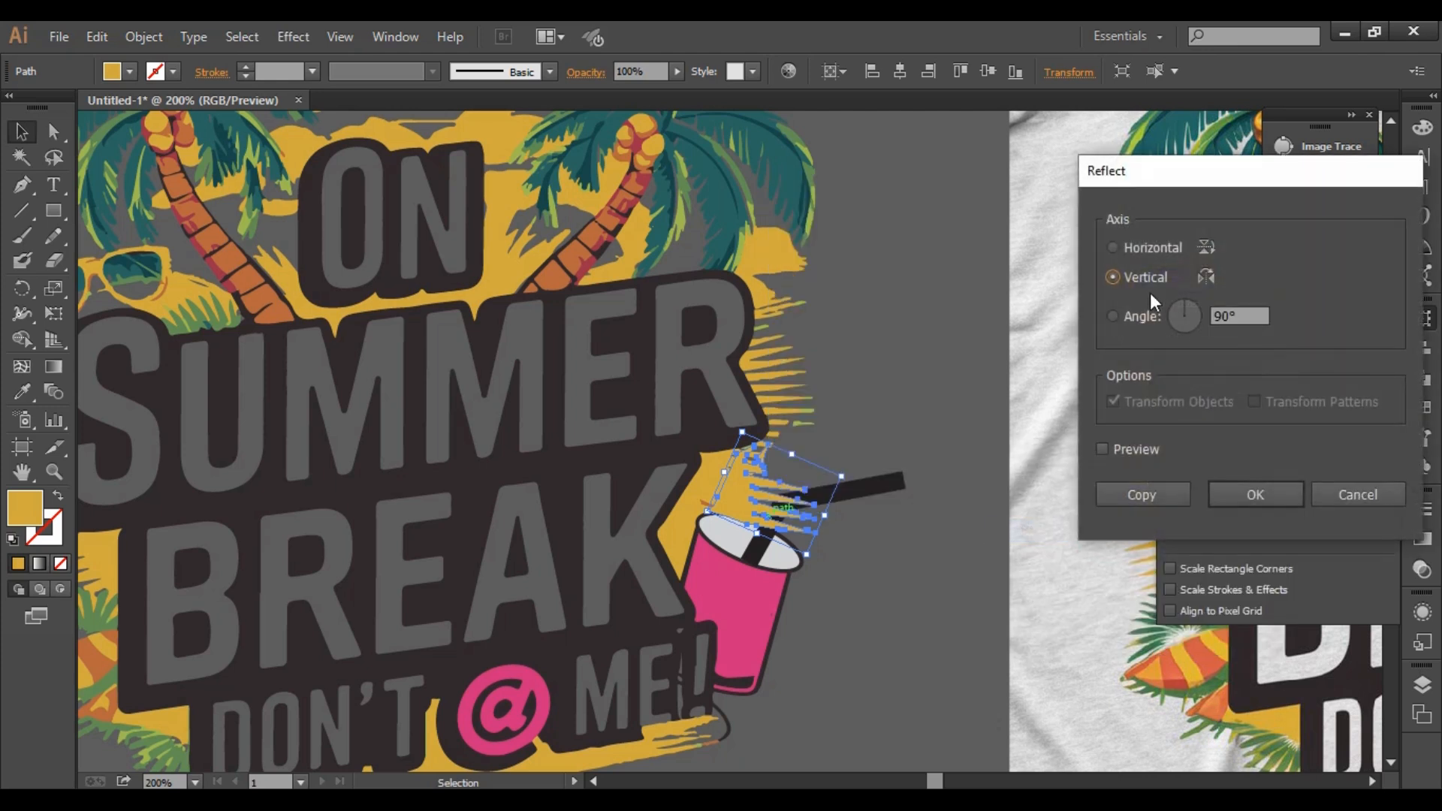
pyautogui.click(1157, 250)
pyautogui.click(1102, 451)
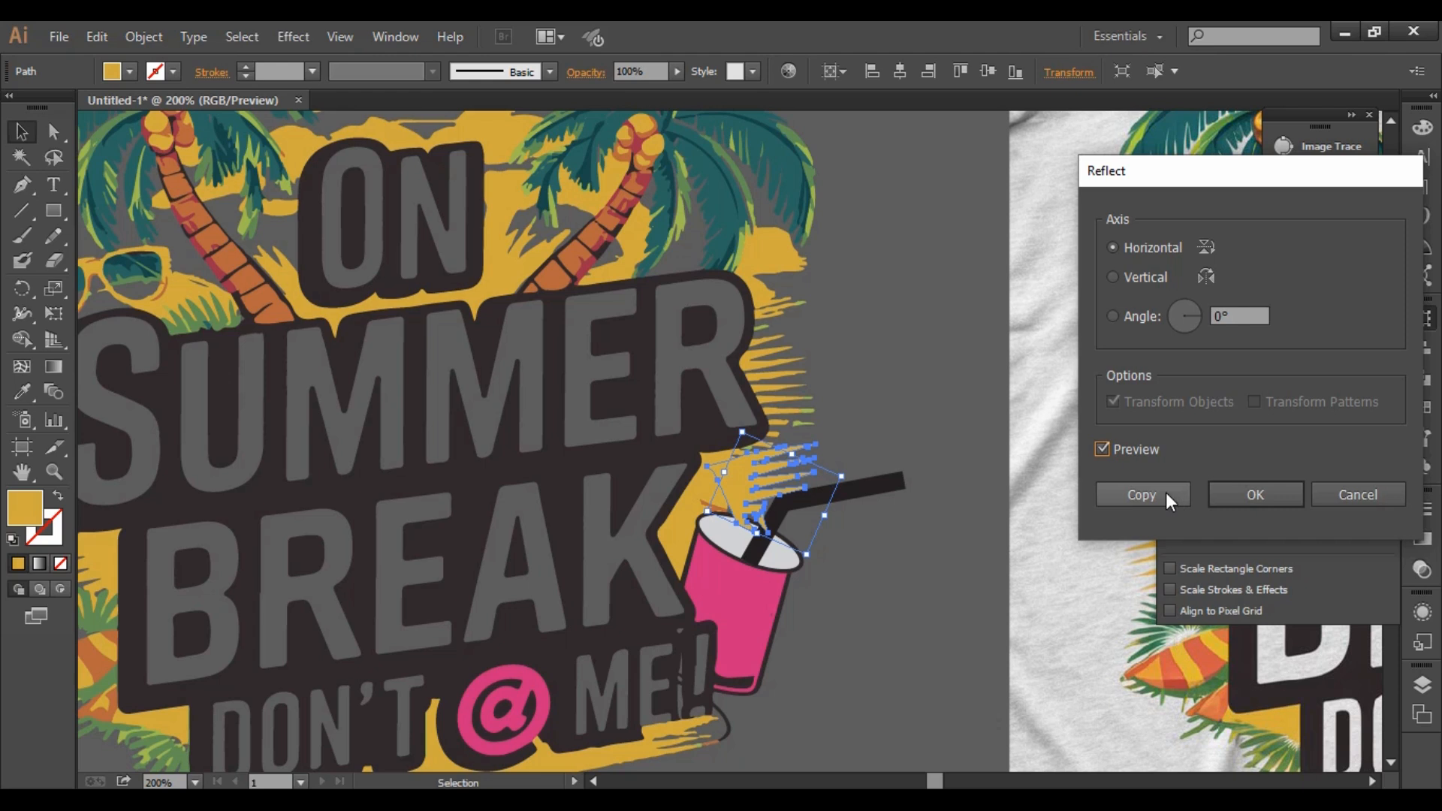
pyautogui.click(1273, 497)
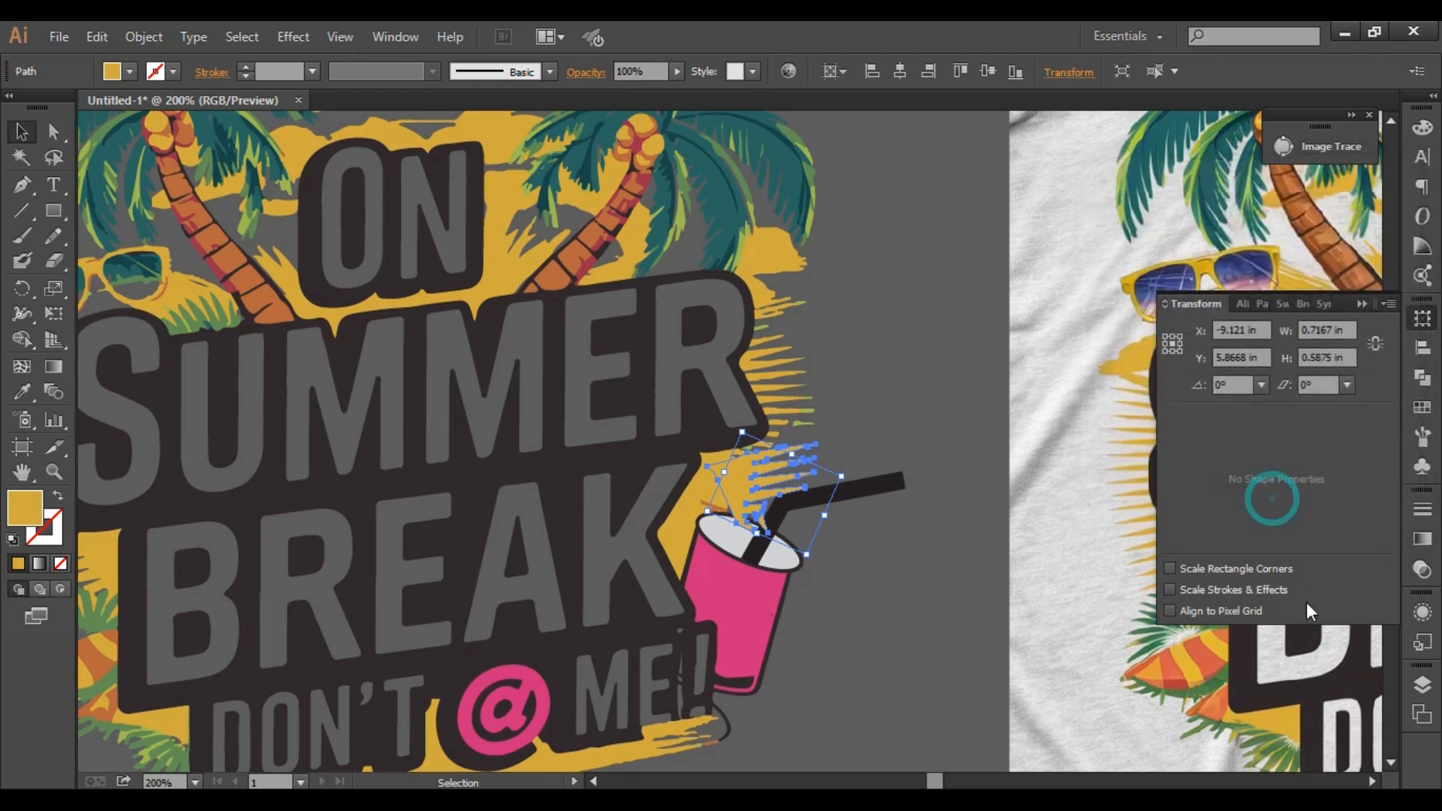
pyautogui.click(881, 583)
# Rotate and reposition the reflected ray piece to fill the gap between the SUMMER lettering and the glass.
pyautogui.click(795, 454)
pyautogui.moveTo(795, 452); pyautogui.dragTo(798, 453)
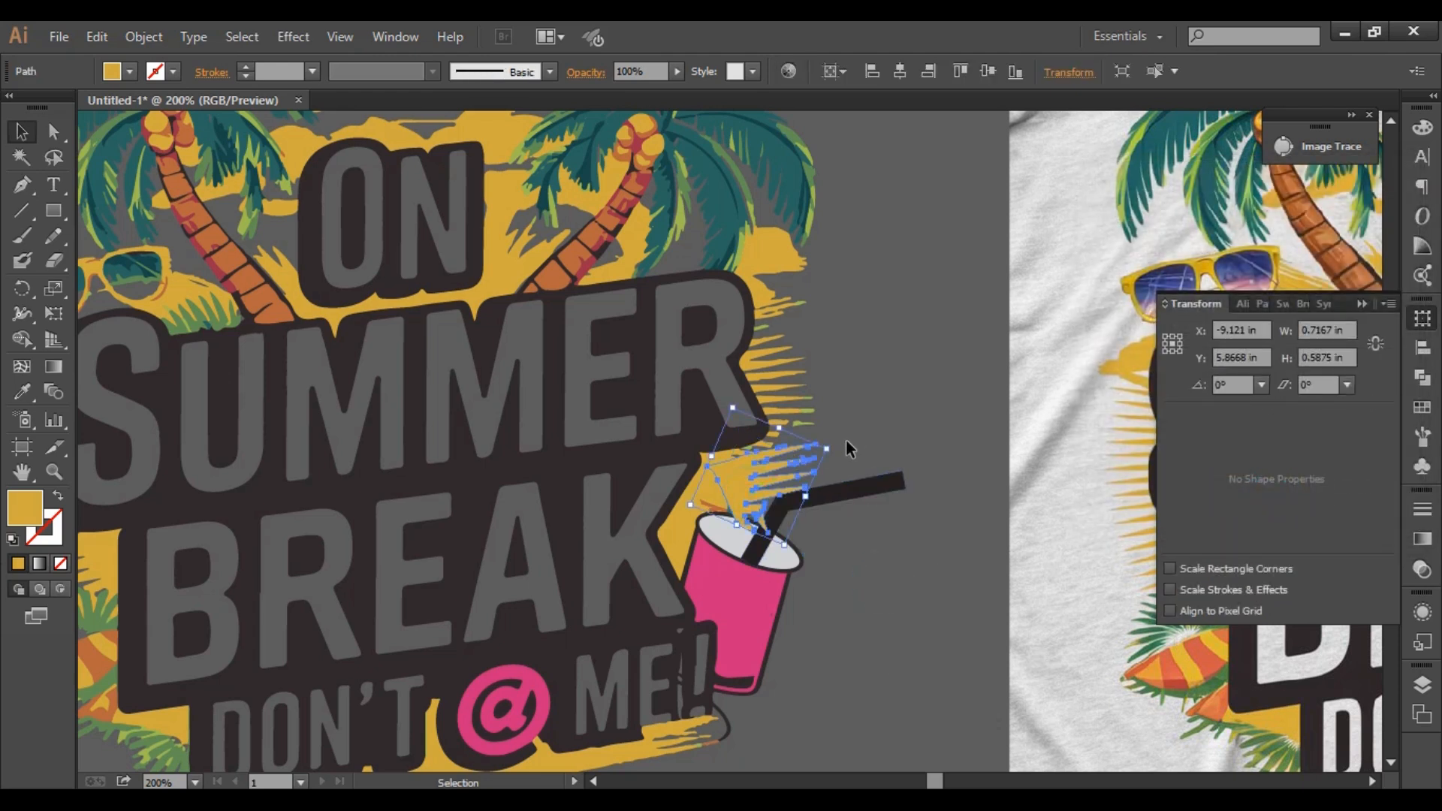
pyautogui.click(834, 449)
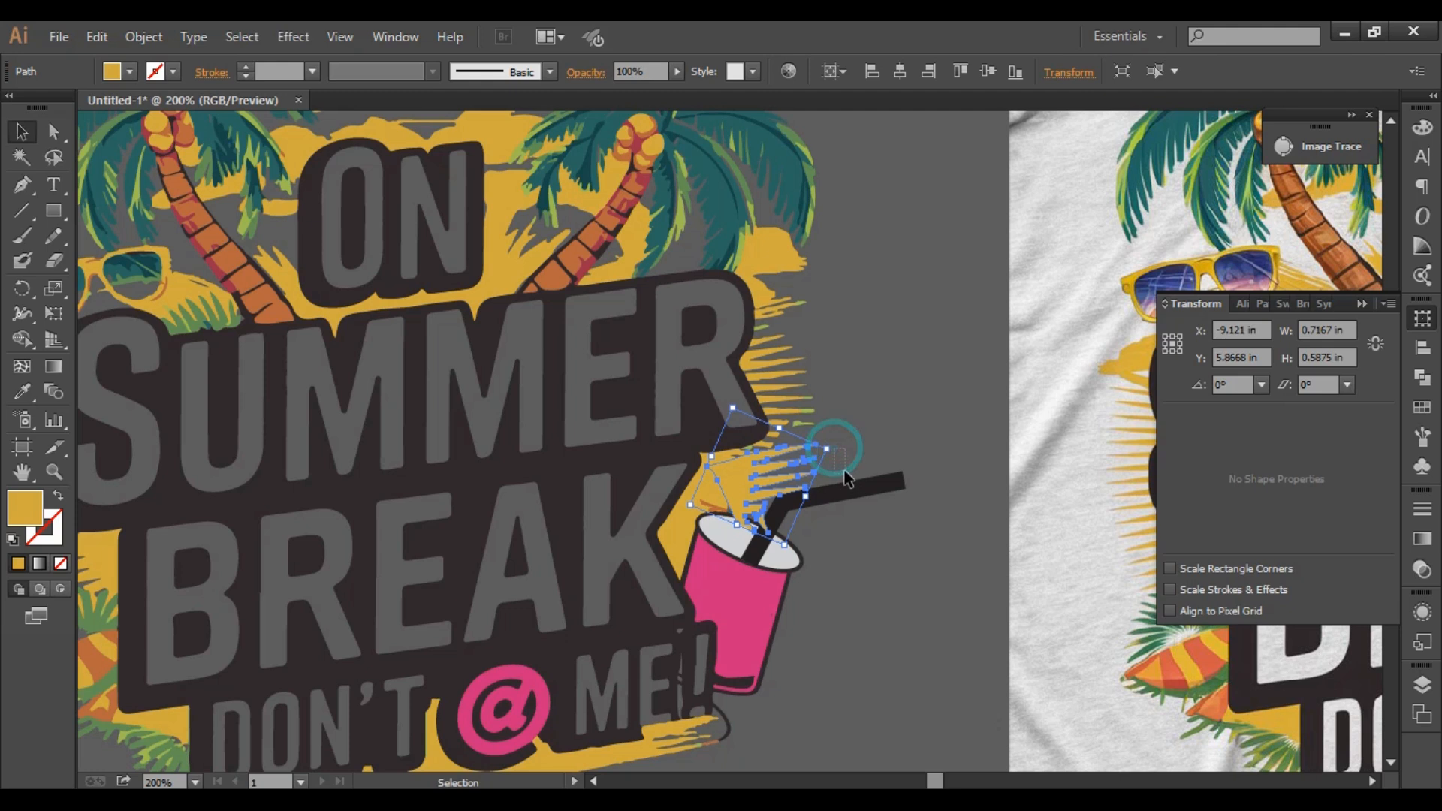
pyautogui.click(788, 462)
pyautogui.moveTo(830, 444); pyautogui.dragTo(782, 471)
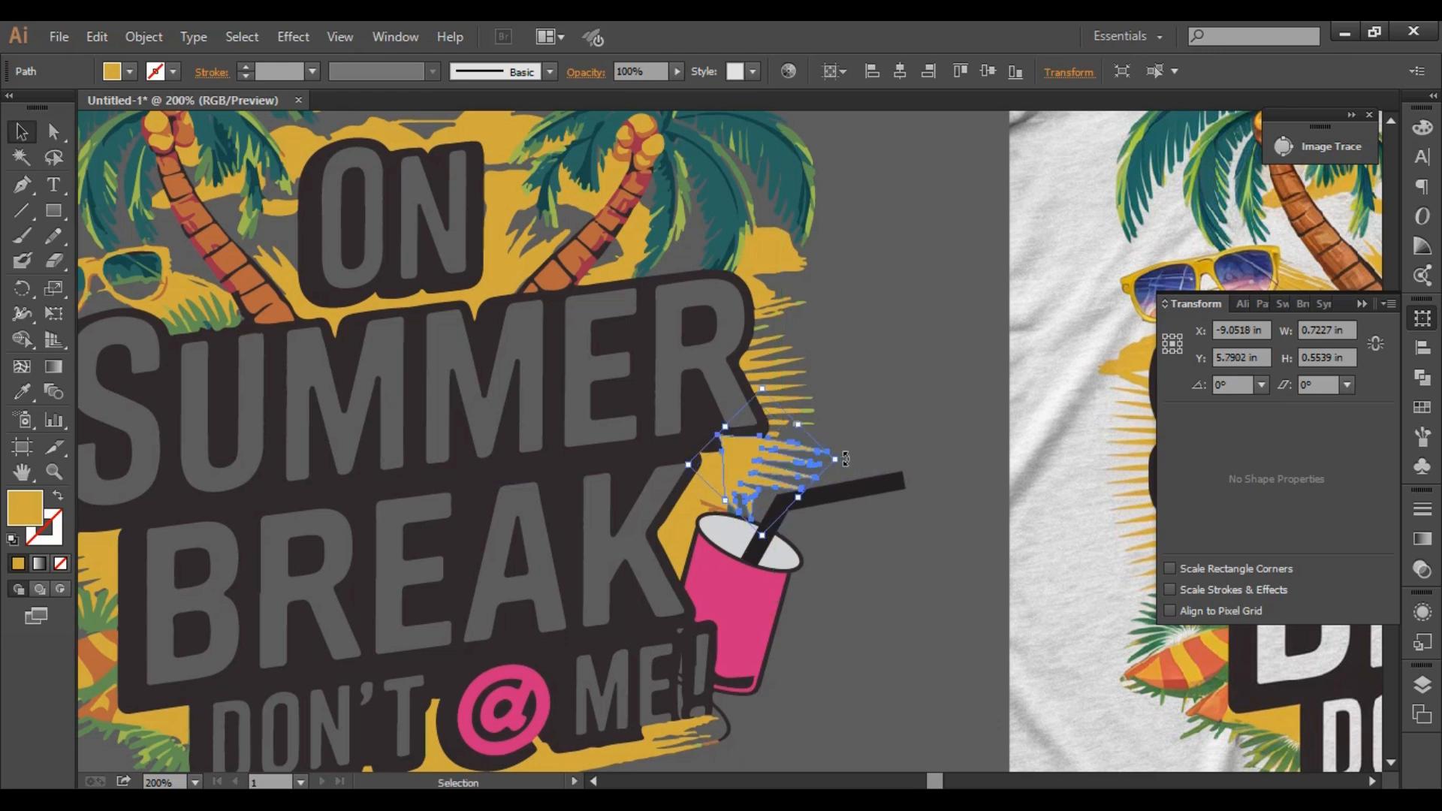
pyautogui.moveTo(841, 460); pyautogui.dragTo(846, 470)
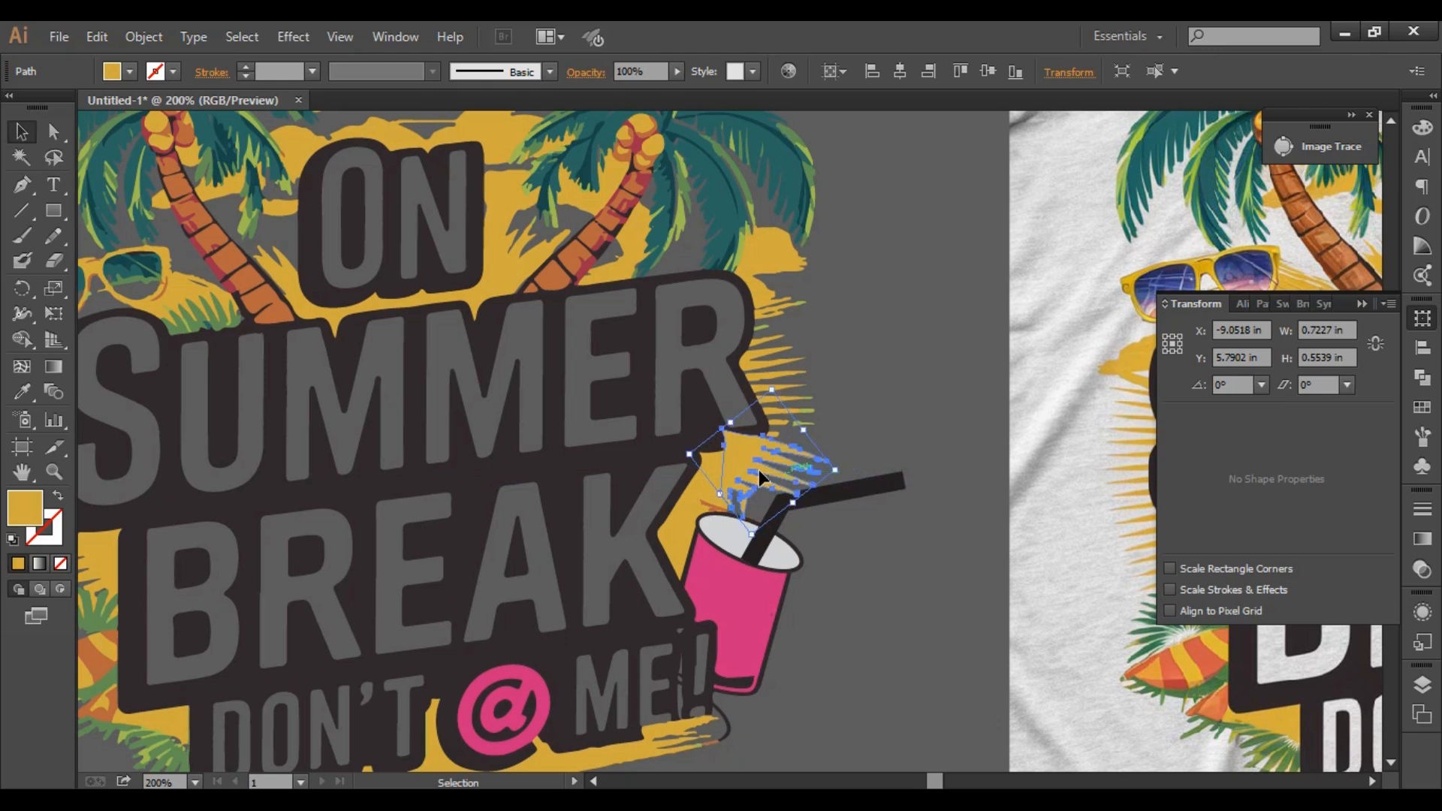
# Move the ray piece aside and try to remove the original yellow shape behind the glass.
pyautogui.moveTo(759, 471); pyautogui.dragTo(882, 451)
pyautogui.click(850, 596)
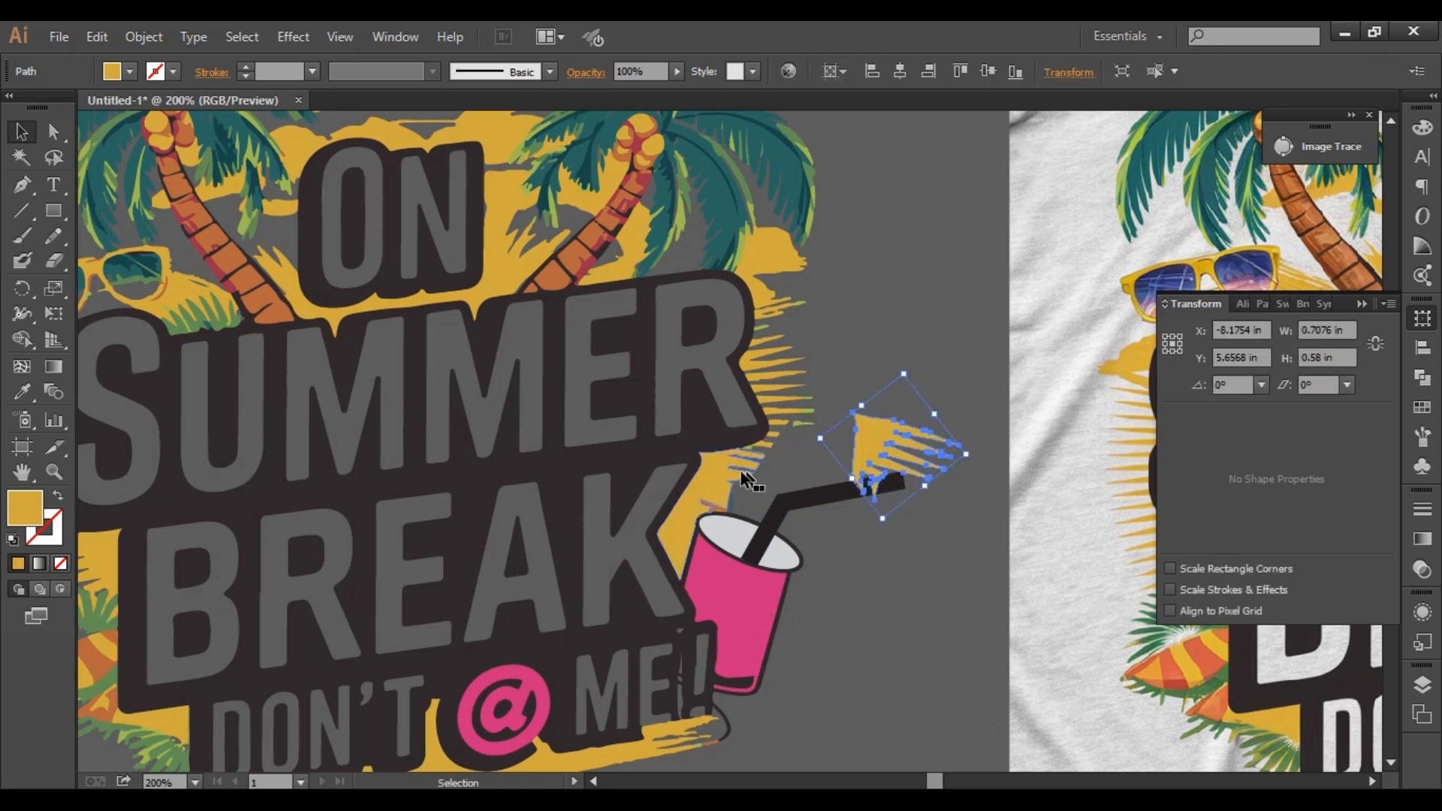
pyautogui.moveTo(742, 479); pyautogui.dragTo(777, 492)
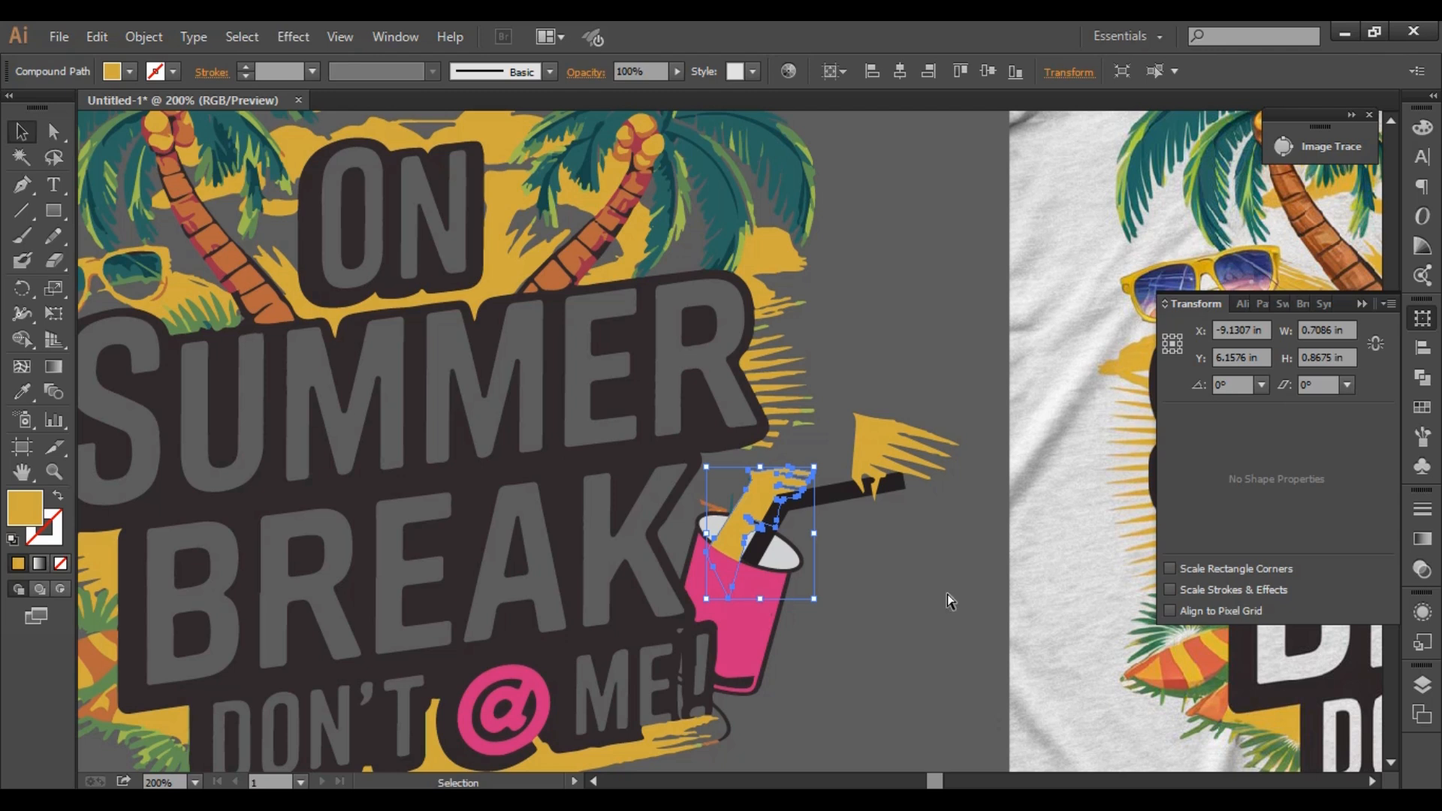
pyautogui.press('Delete')
# Enlarge the ray piece to about 0.94 by 0.64 in above the glass and send it to the back.
pyautogui.moveTo(854, 462); pyautogui.dragTo(837, 406)
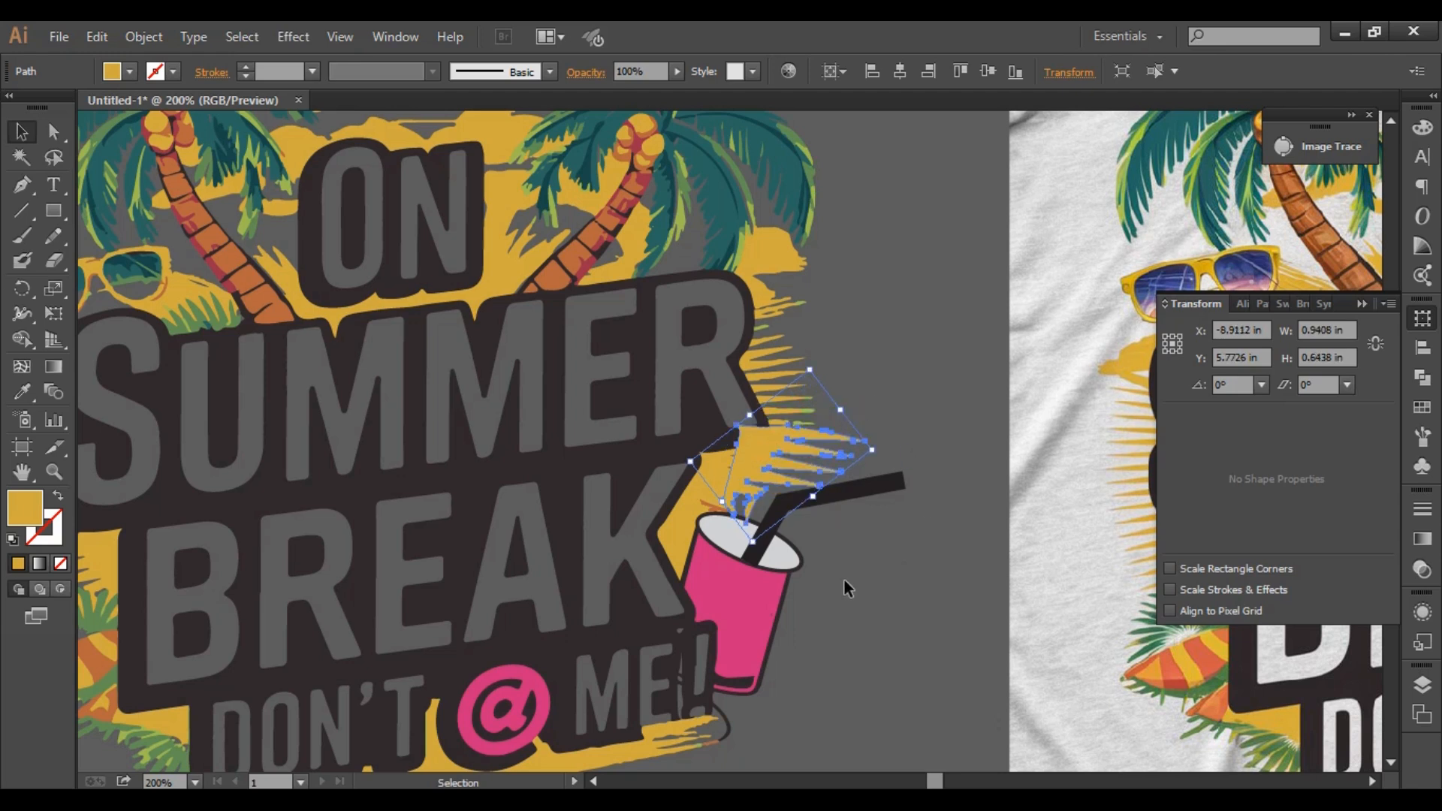
pyautogui.click(840, 580)
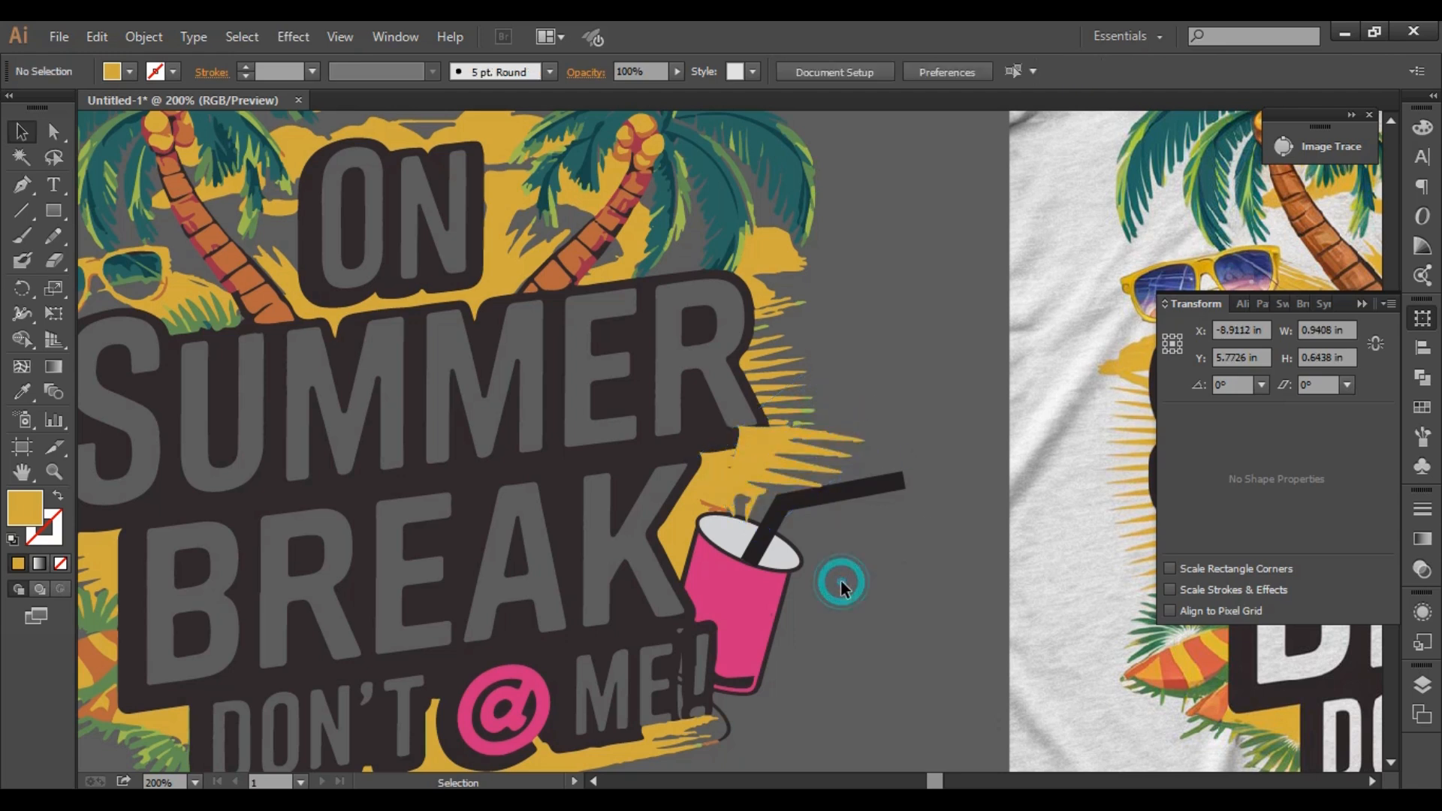
pyautogui.keyDown('ctrl'); pyautogui.click(765, 436); pyautogui.keyUp('ctrl')
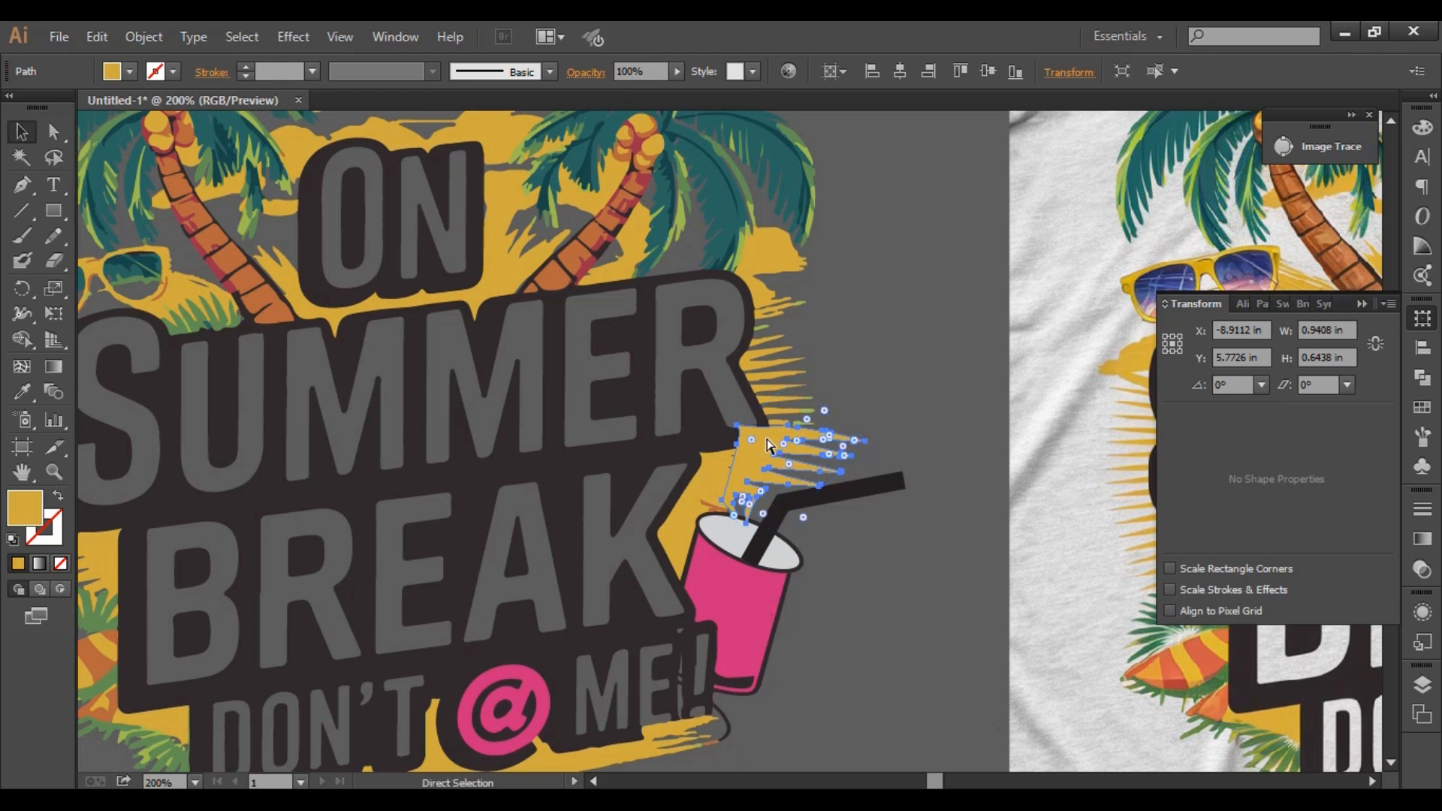
pyautogui.press('v')
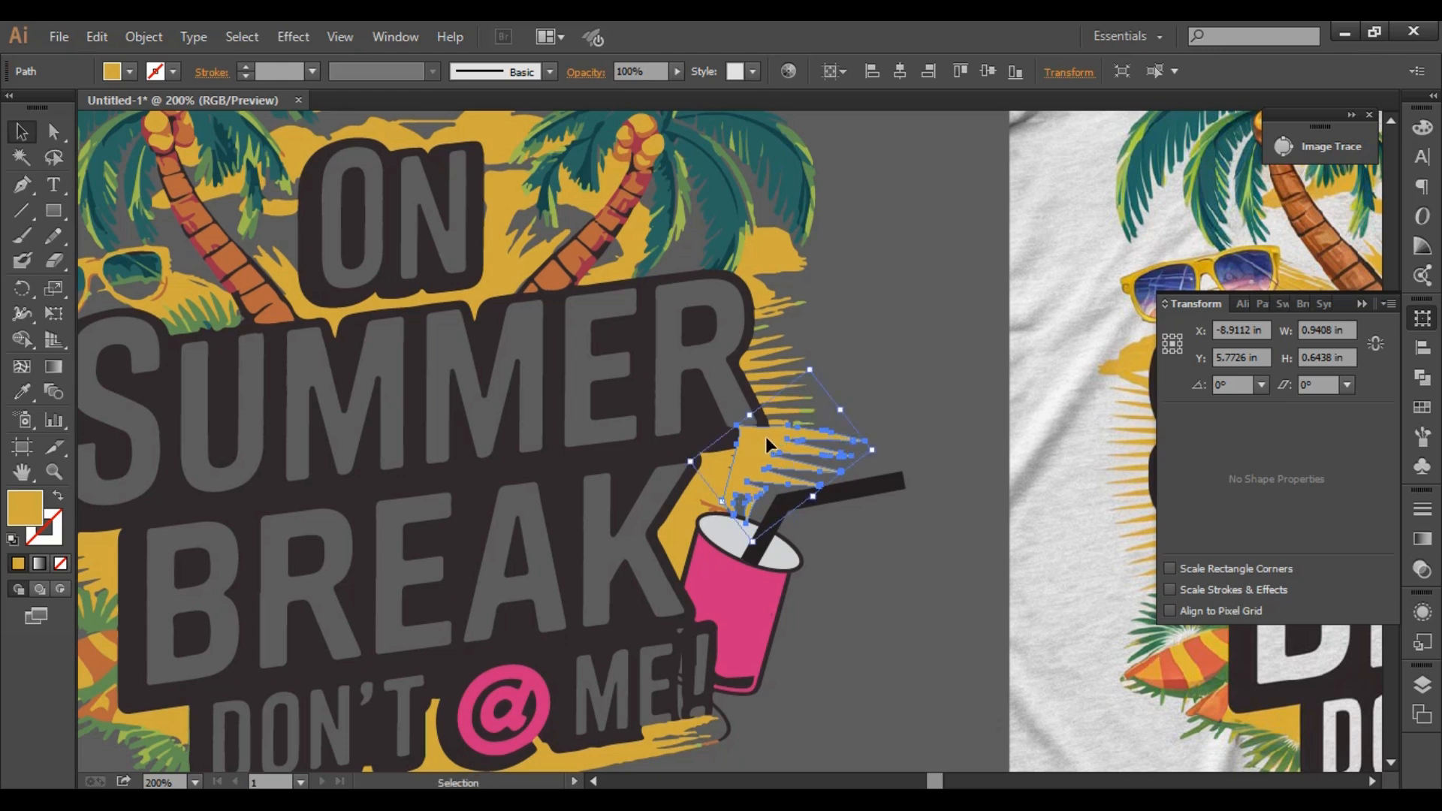
pyautogui.rightClick(765, 436)
pyautogui.moveTo(835, 737)
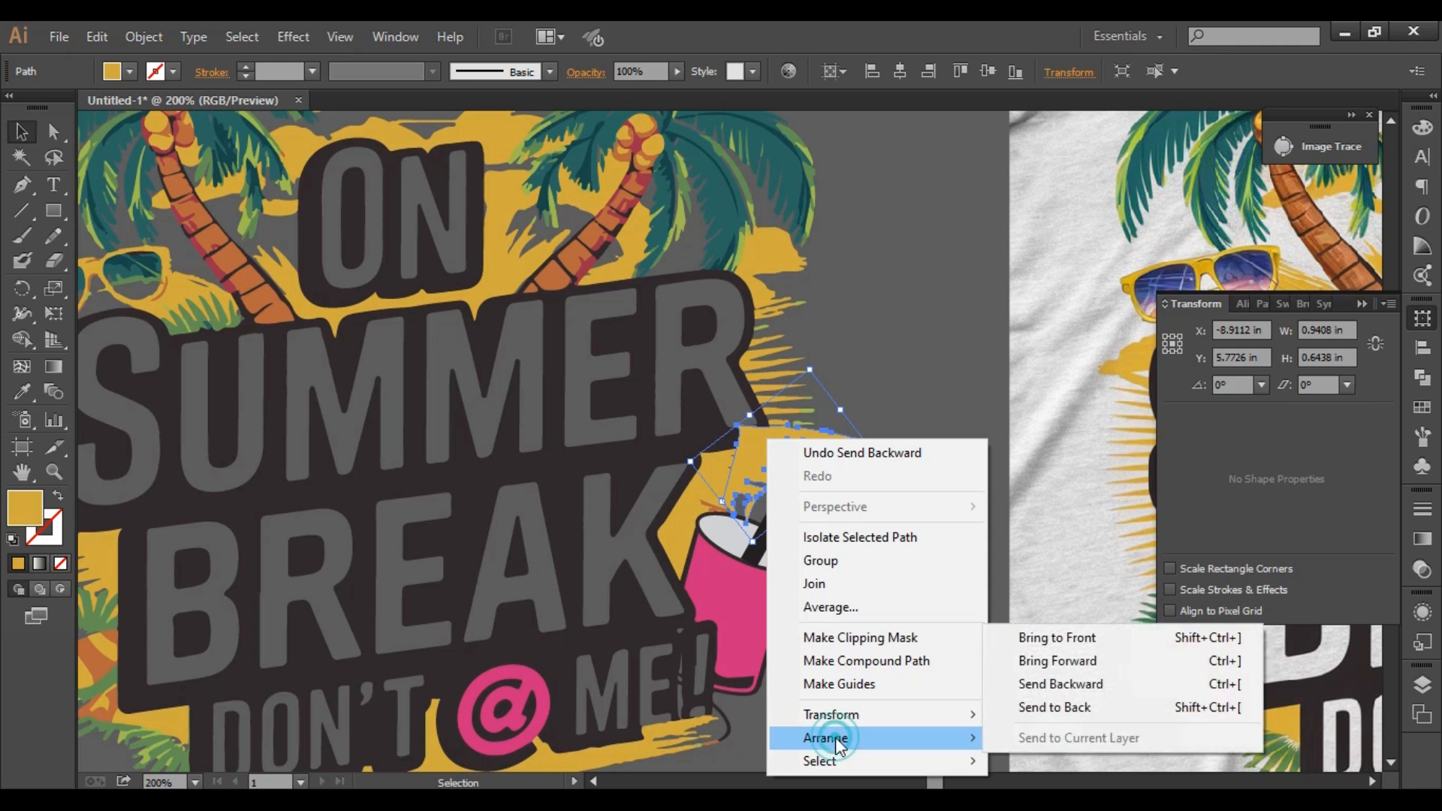
pyautogui.click(1062, 699)
pyautogui.click(909, 546)
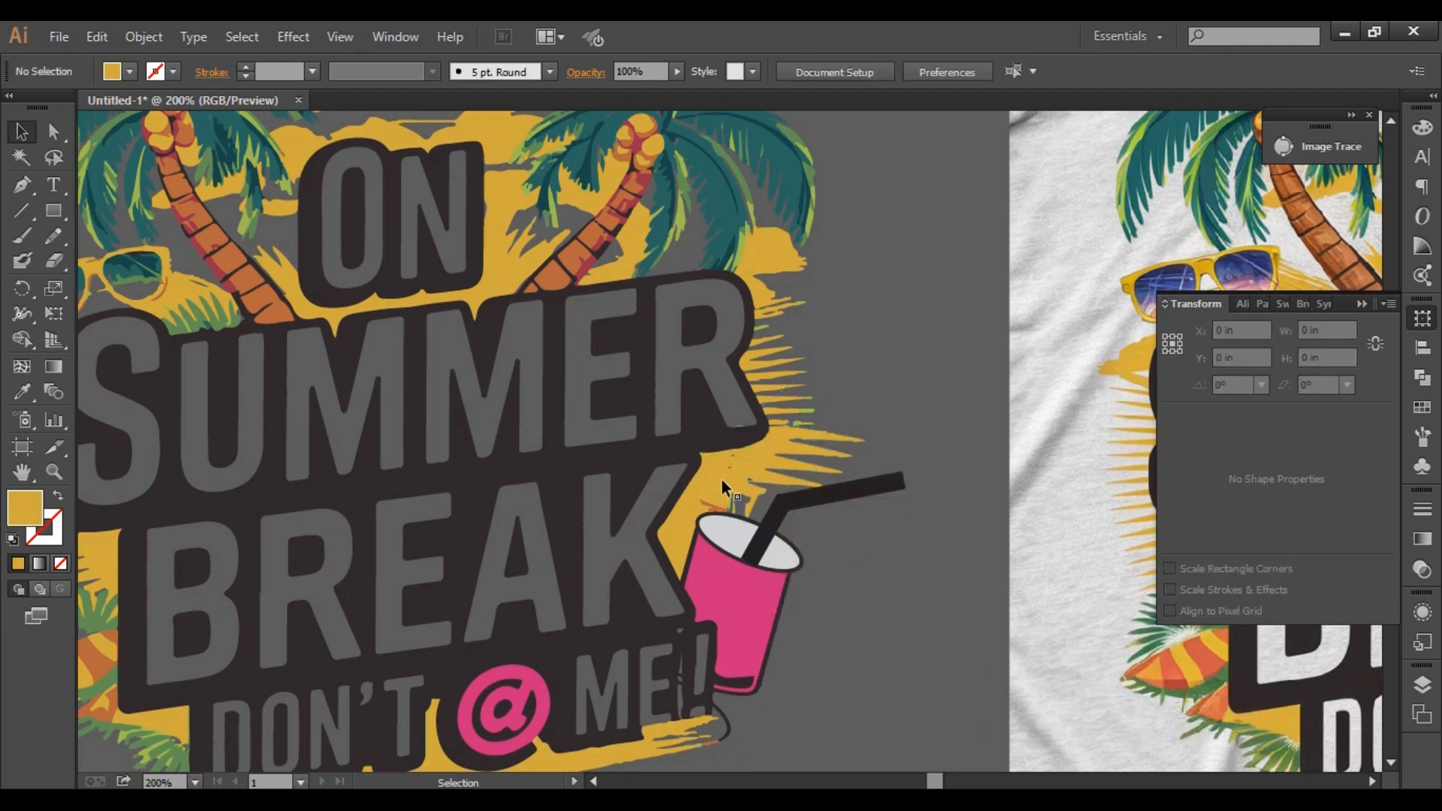
# Nudge the enlarged yellow ray piece slightly left toward the lettering.
pyautogui.click(811, 424)
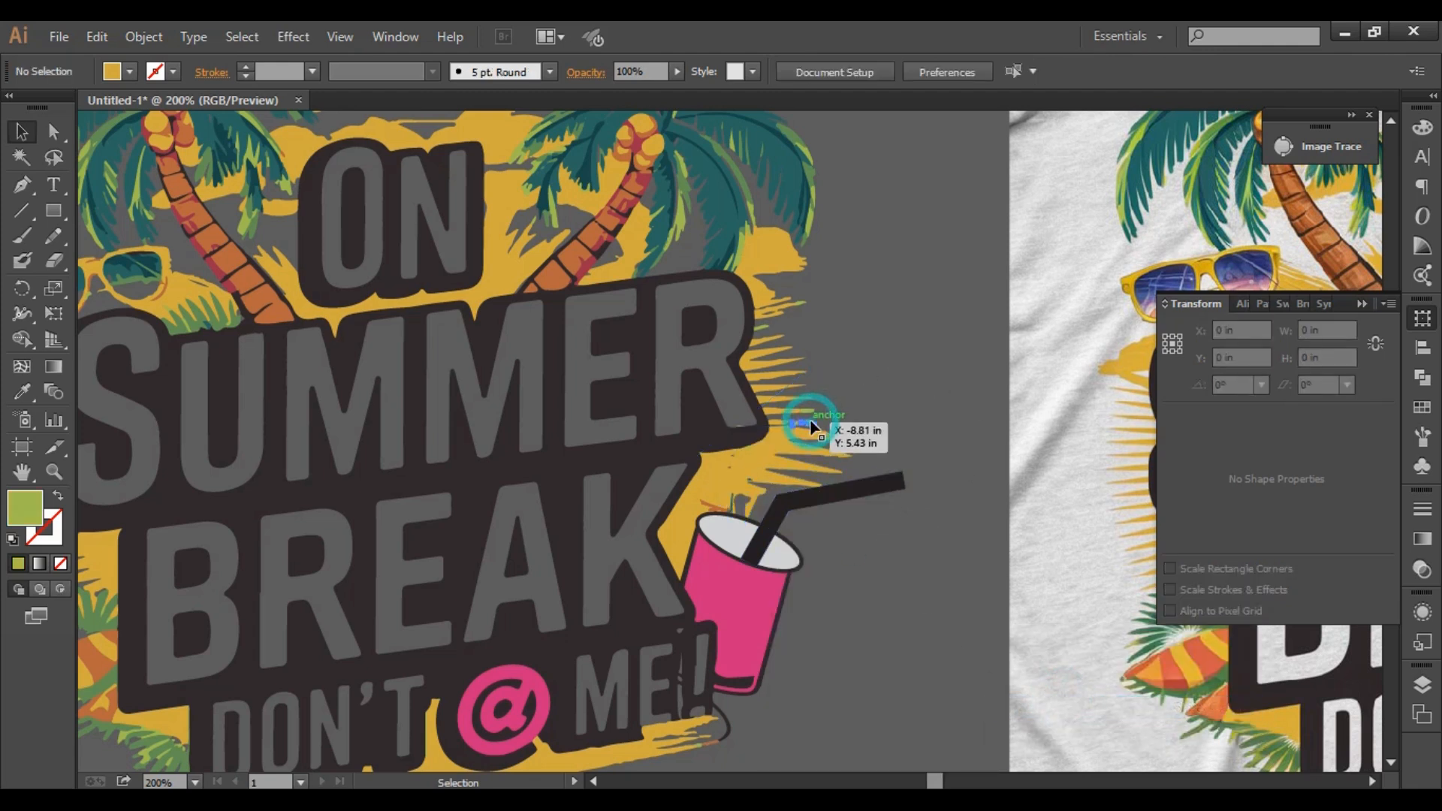
pyautogui.click(755, 476)
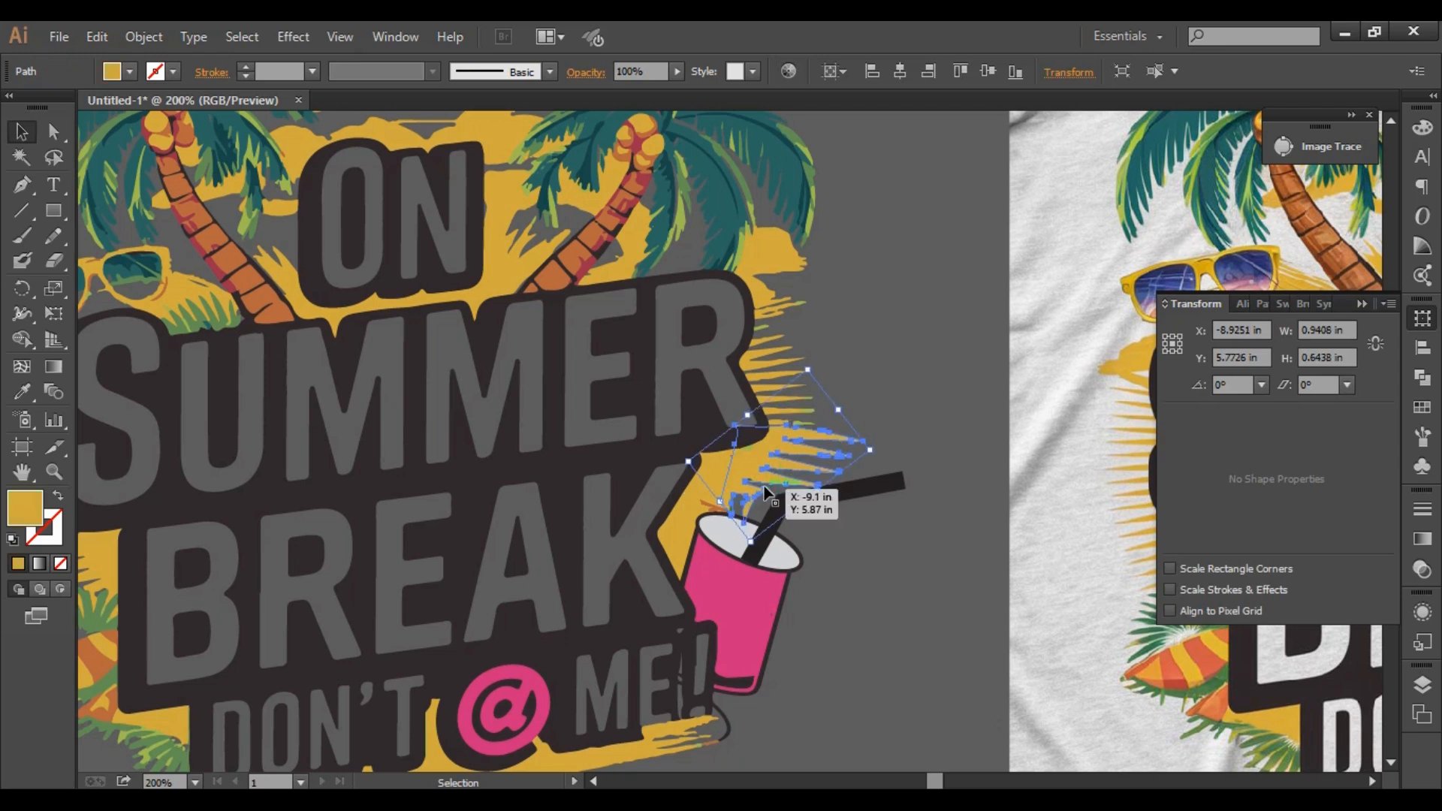
pyautogui.click(856, 607)
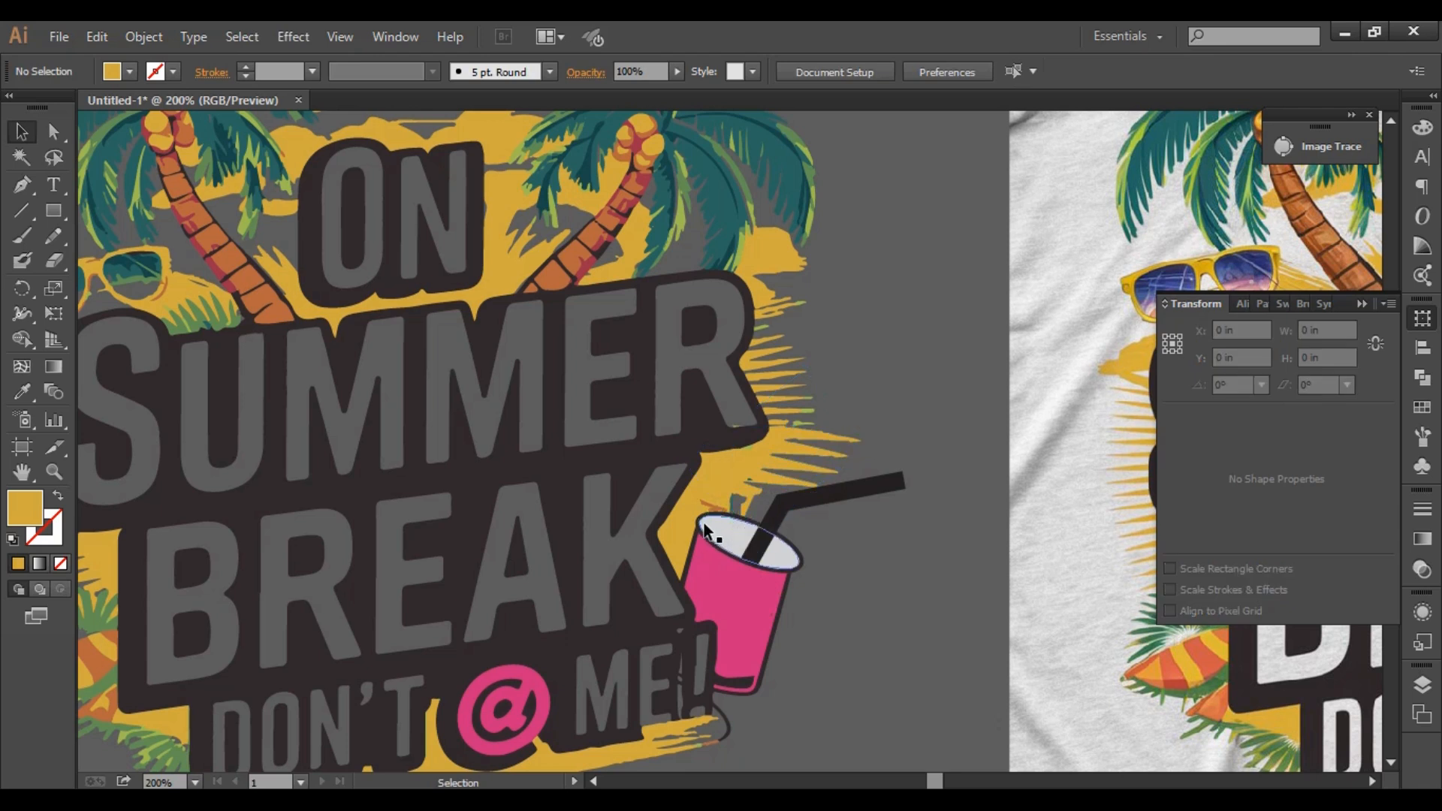
# Delete the thin teal sliver and the small teal speck from the yellow sunburst above the pink cup.
pyautogui.scroll(1, 706, 525)
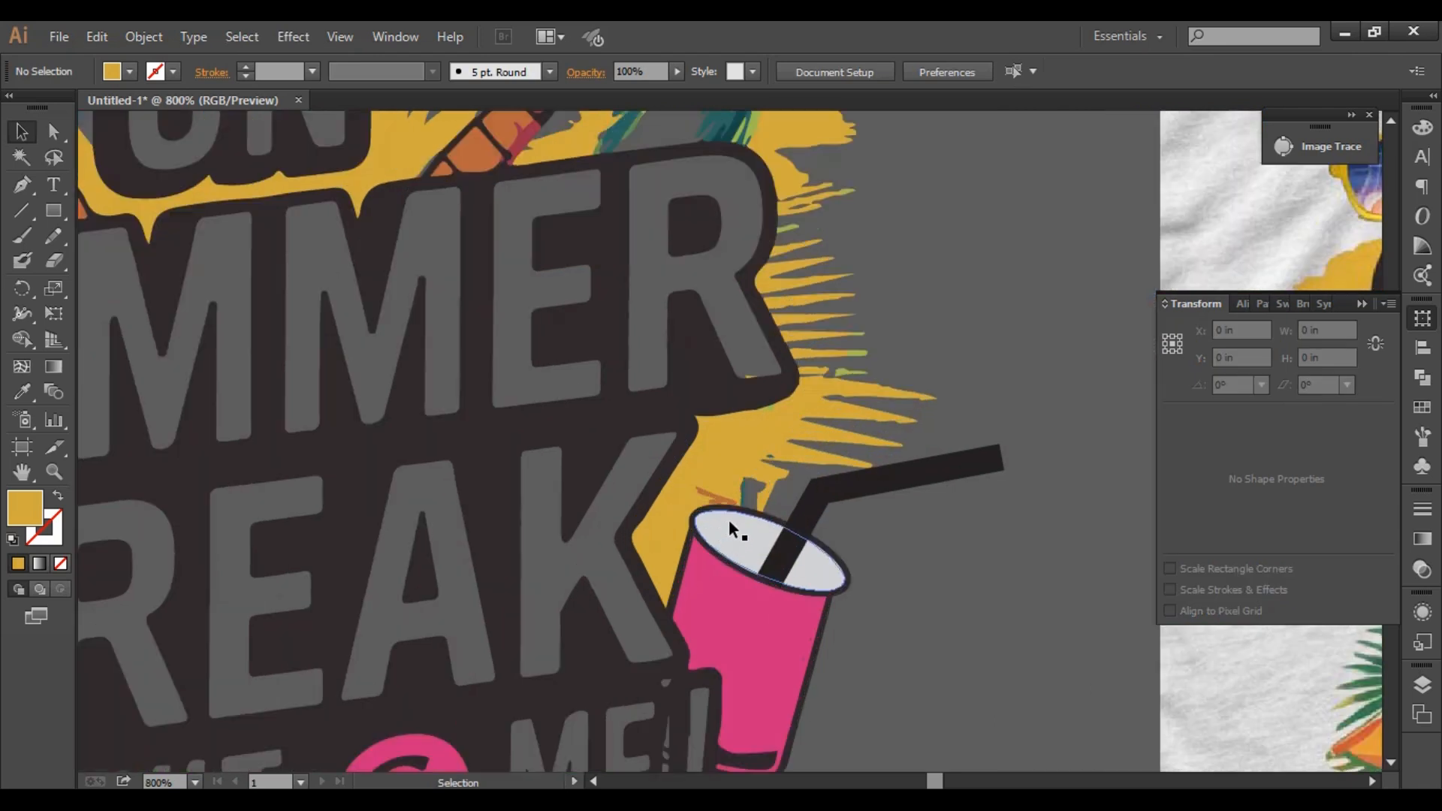
pyautogui.scroll(1, 729, 520)
pyautogui.click(754, 451)
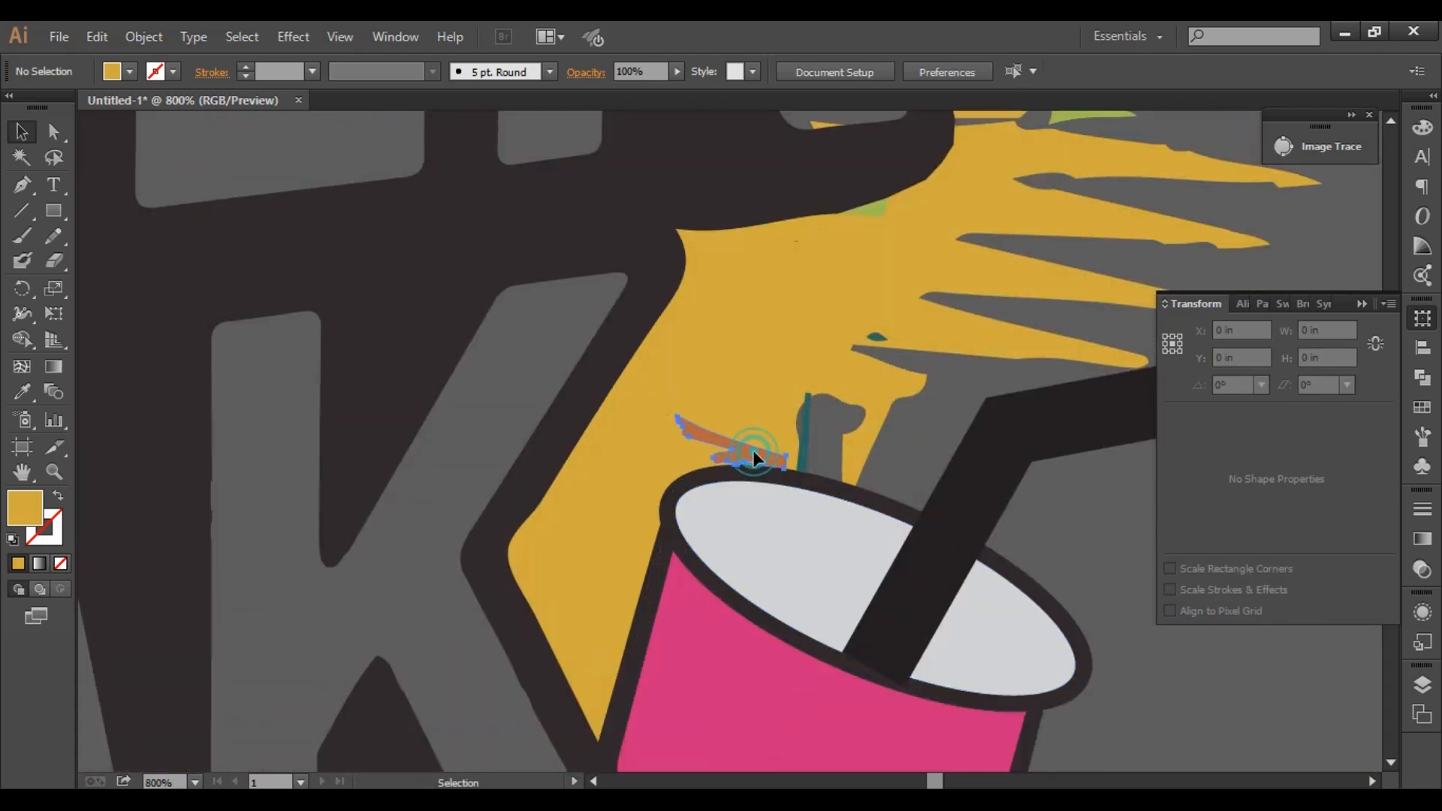
pyautogui.click(803, 421)
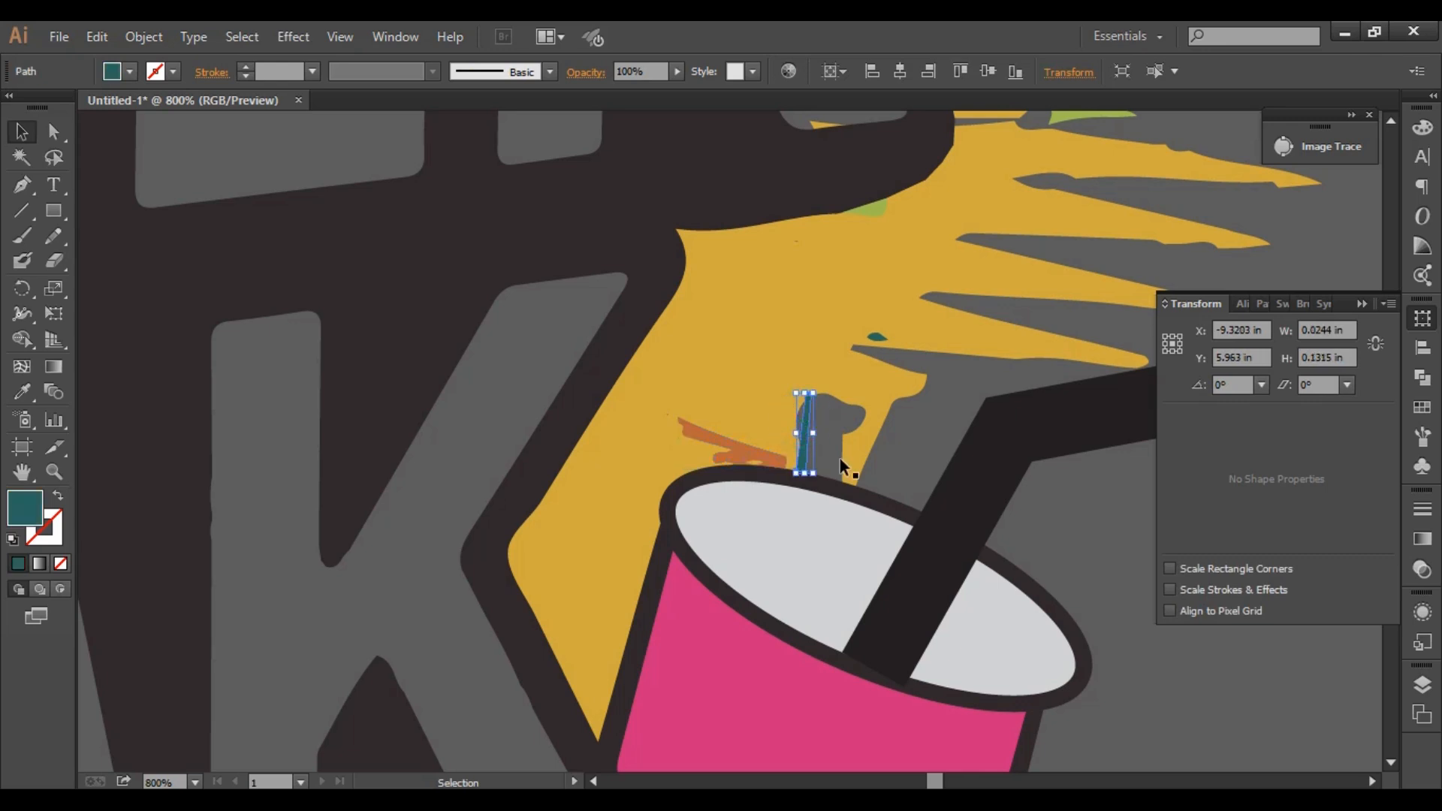
pyautogui.press('Delete')
pyautogui.click(876, 338)
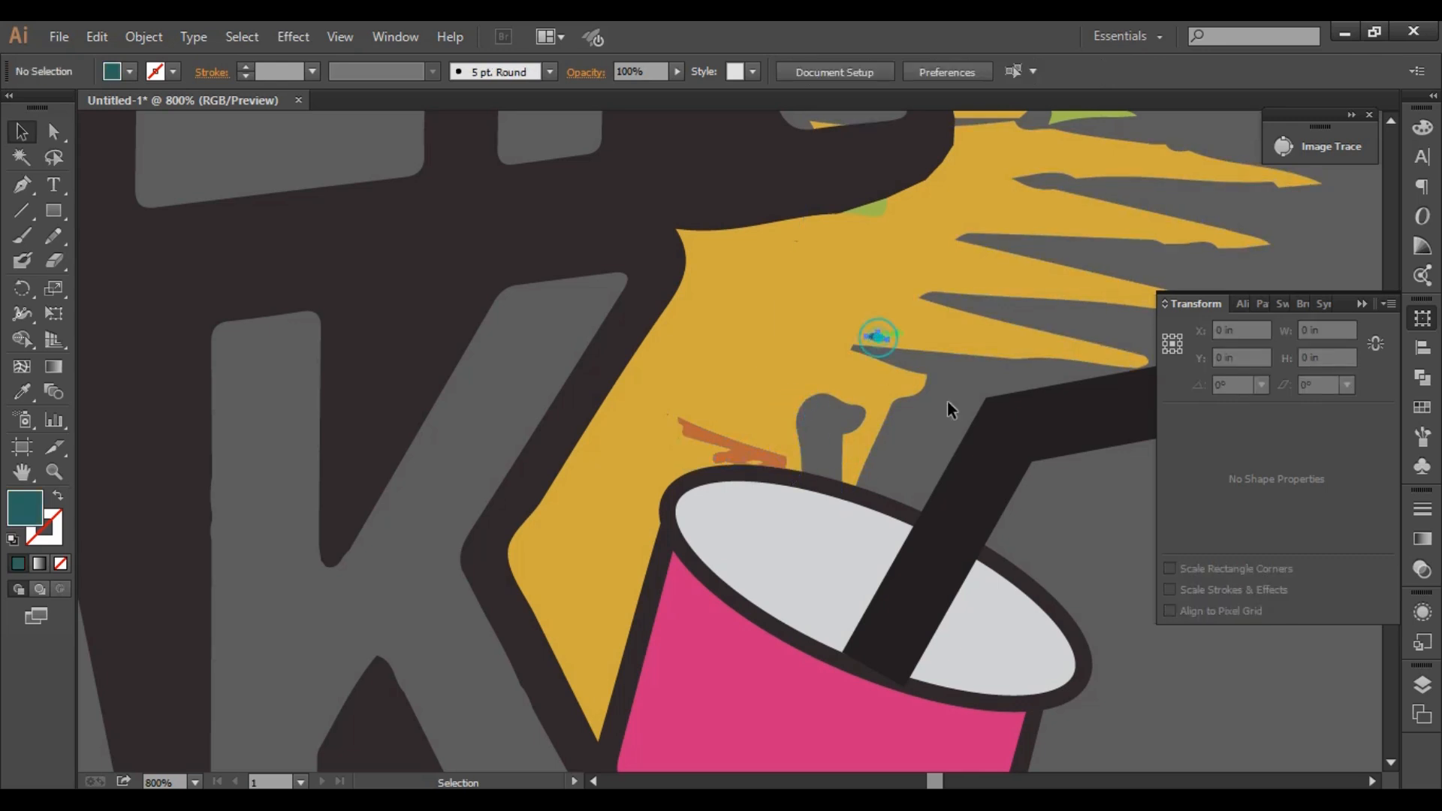
# Recolour the orange fragment just above the cup's rim with yellow sampled from the sunburst.
pyautogui.click(722, 443)
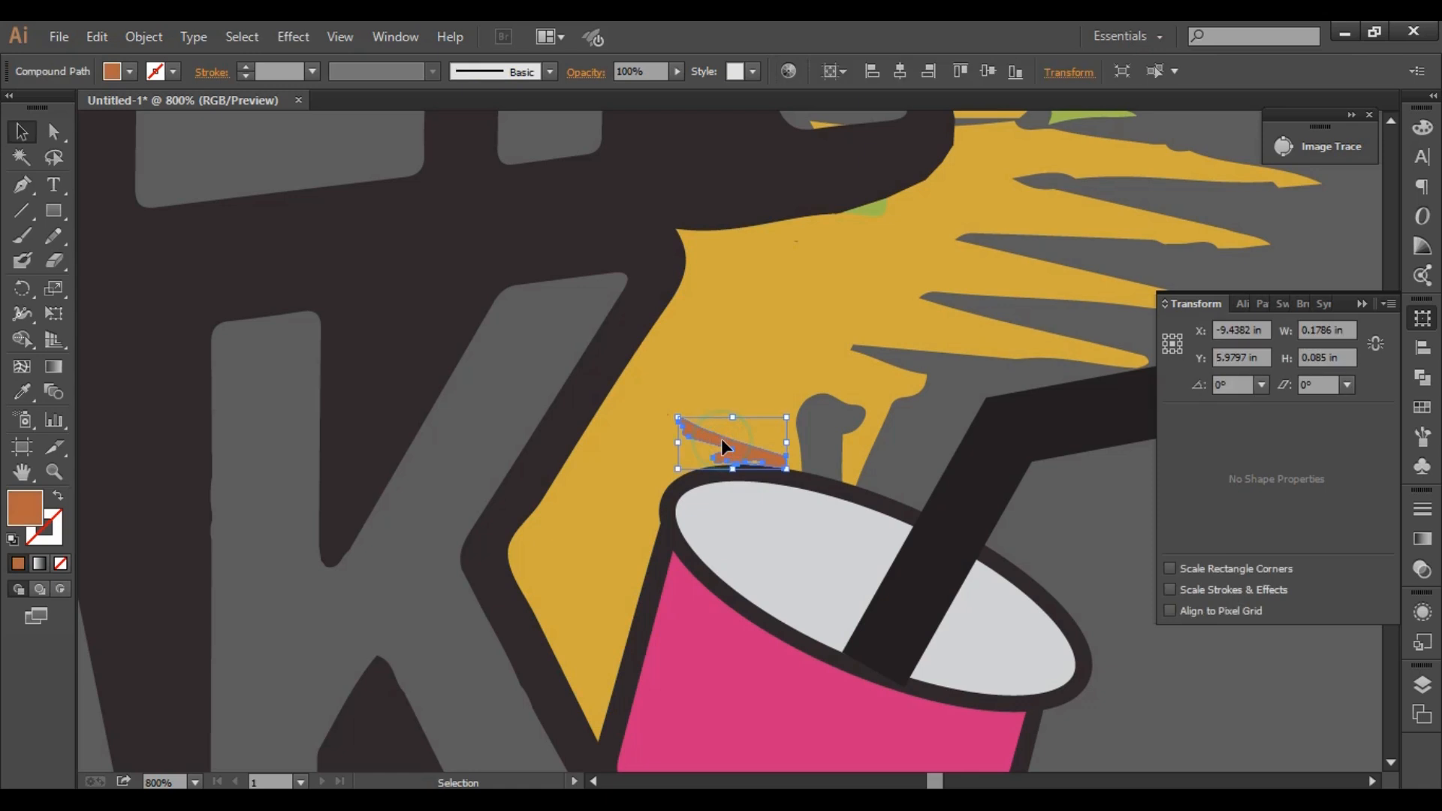
pyautogui.press('Delete')
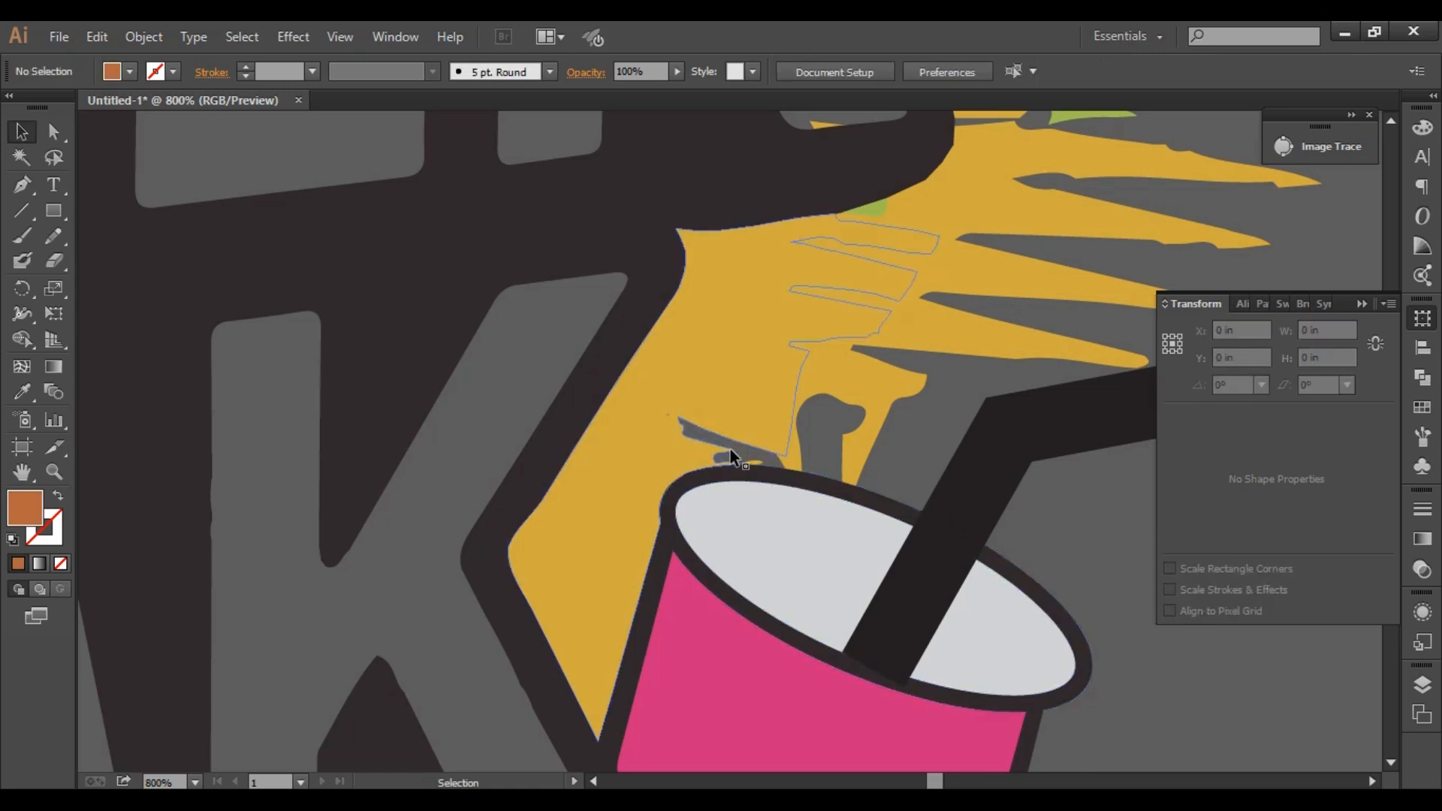
pyautogui.hotkey('ctrl', 'z')
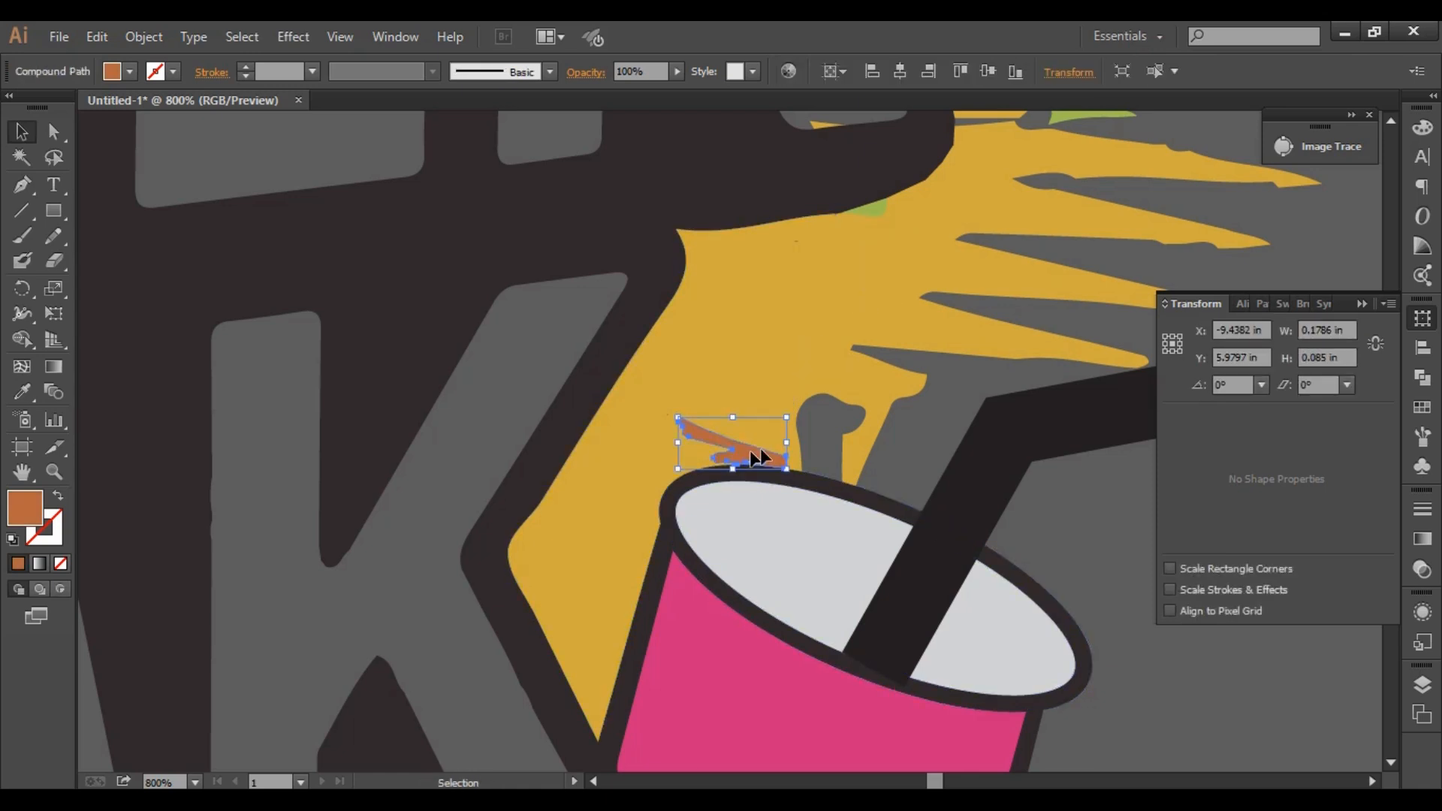
pyautogui.click(23, 395)
pyautogui.click(723, 292)
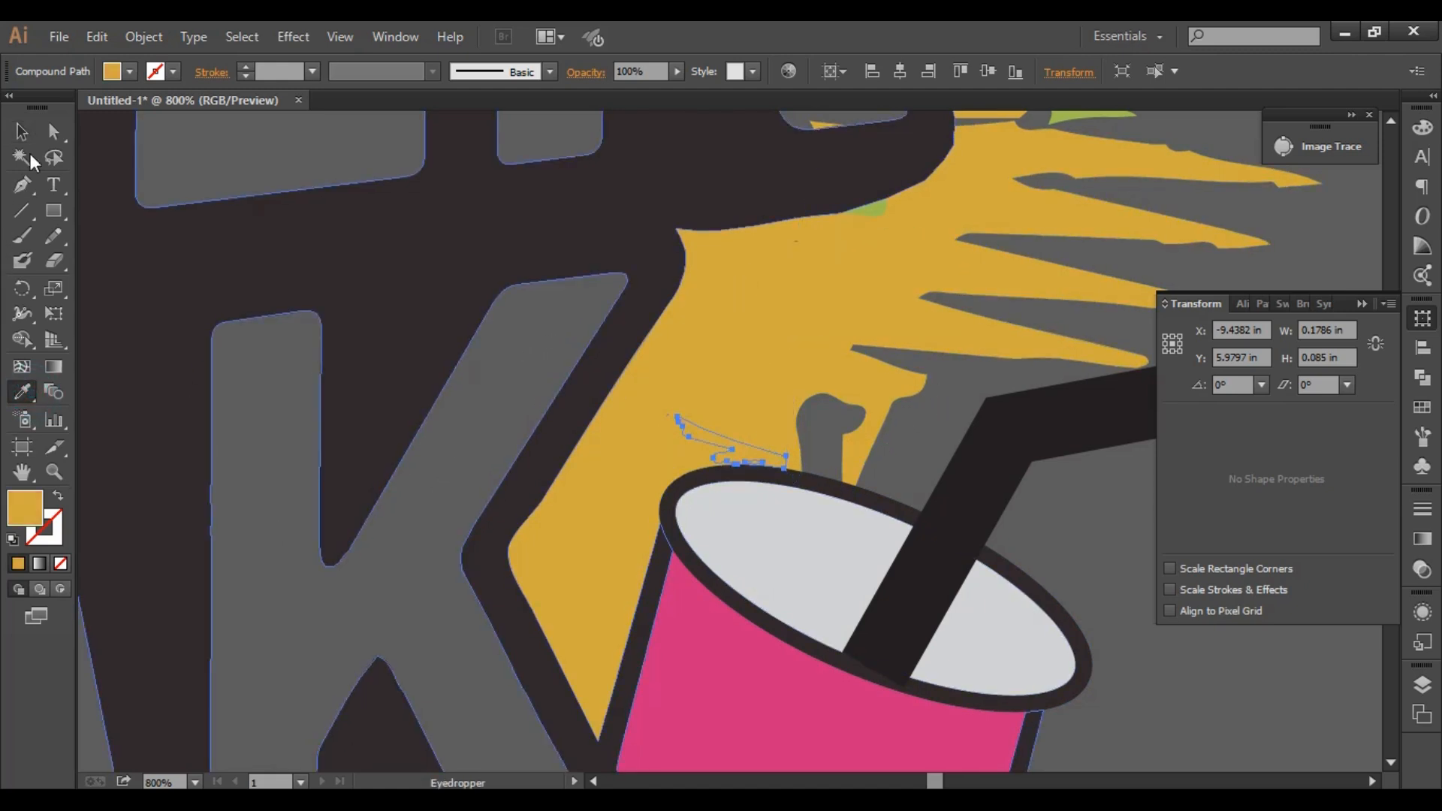
pyautogui.click(26, 127)
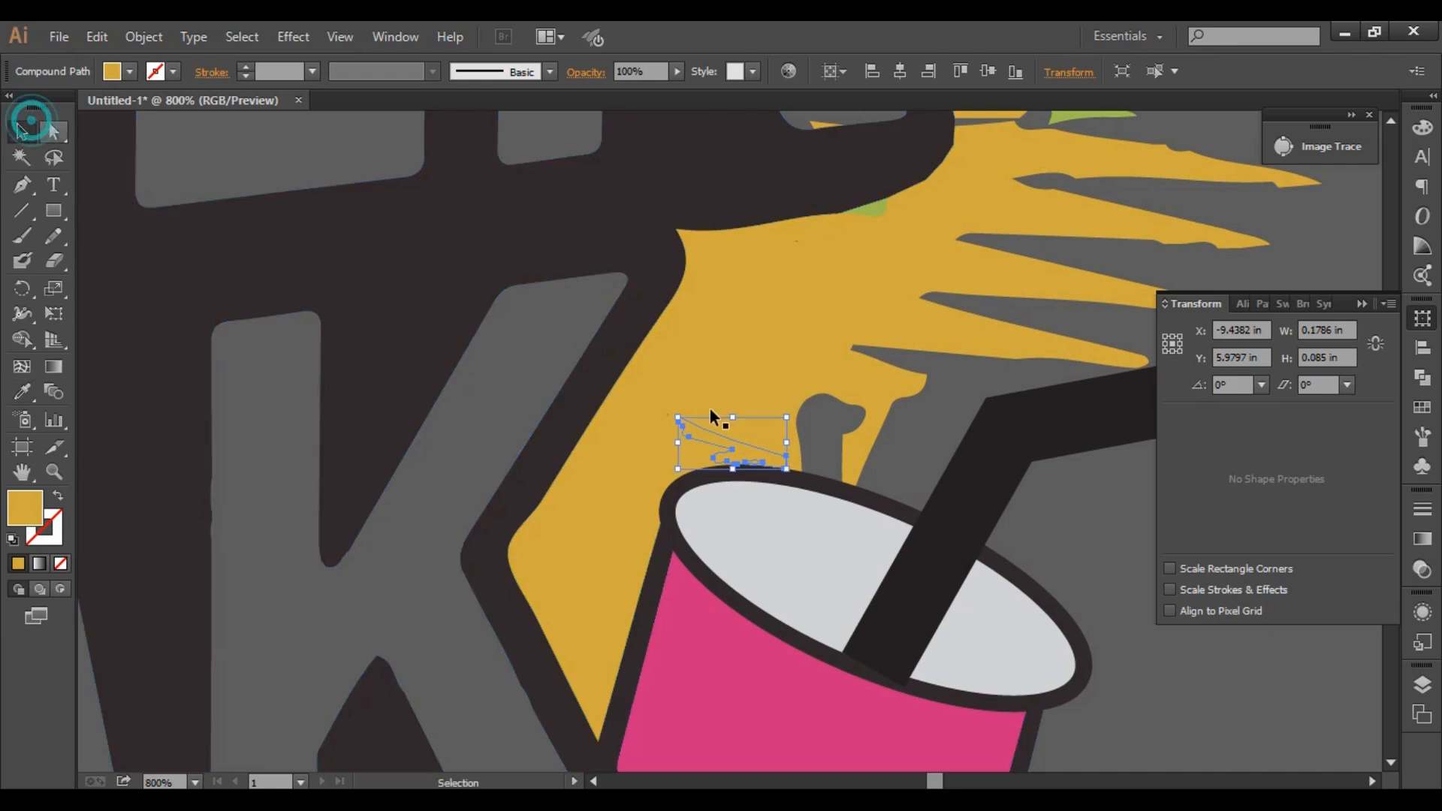
pyautogui.click(915, 401)
# Recolour the lowest green ray tip beside the R of SUMMER with yellow sampled from the sunburst.
pyautogui.scroll(-2, 915, 400)
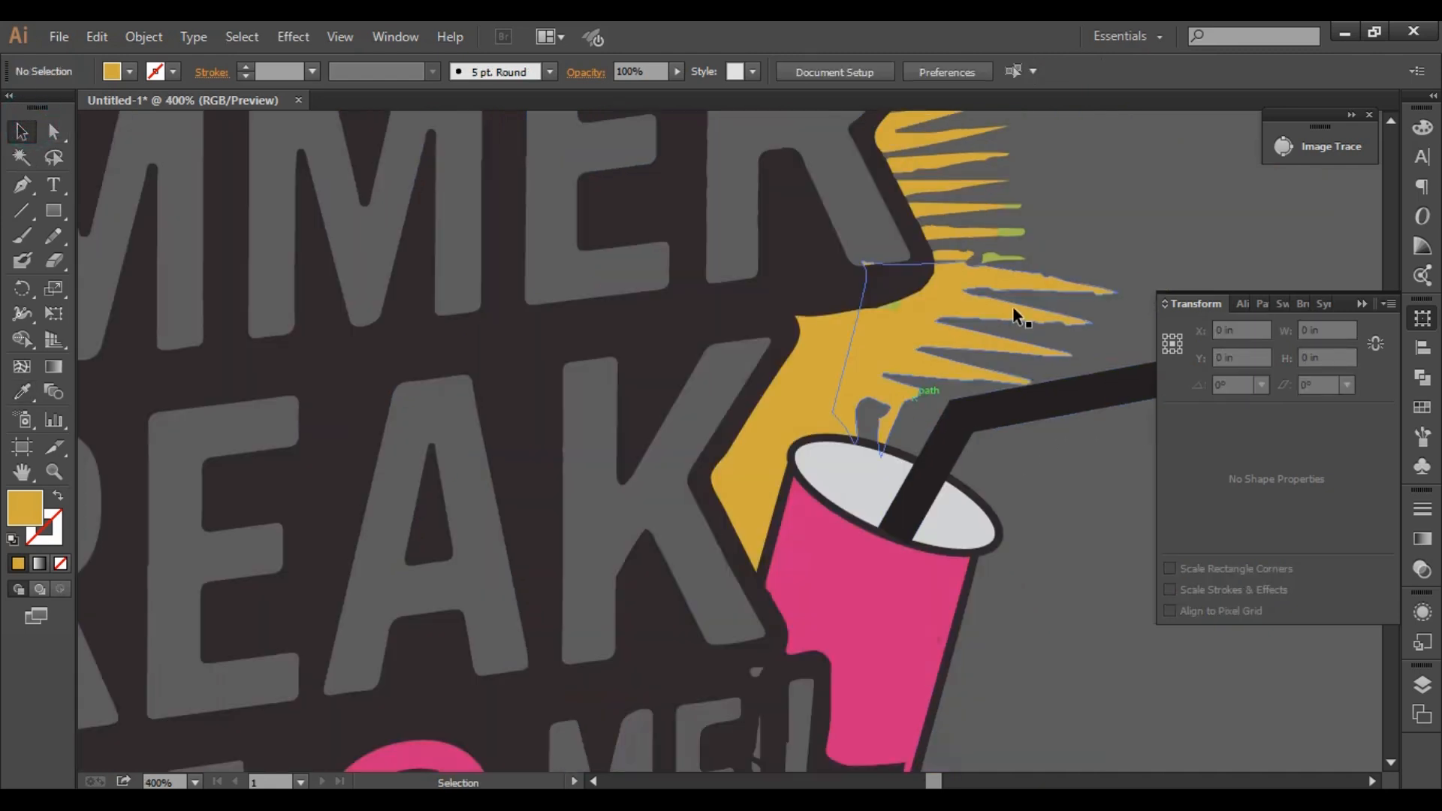
pyautogui.click(999, 256)
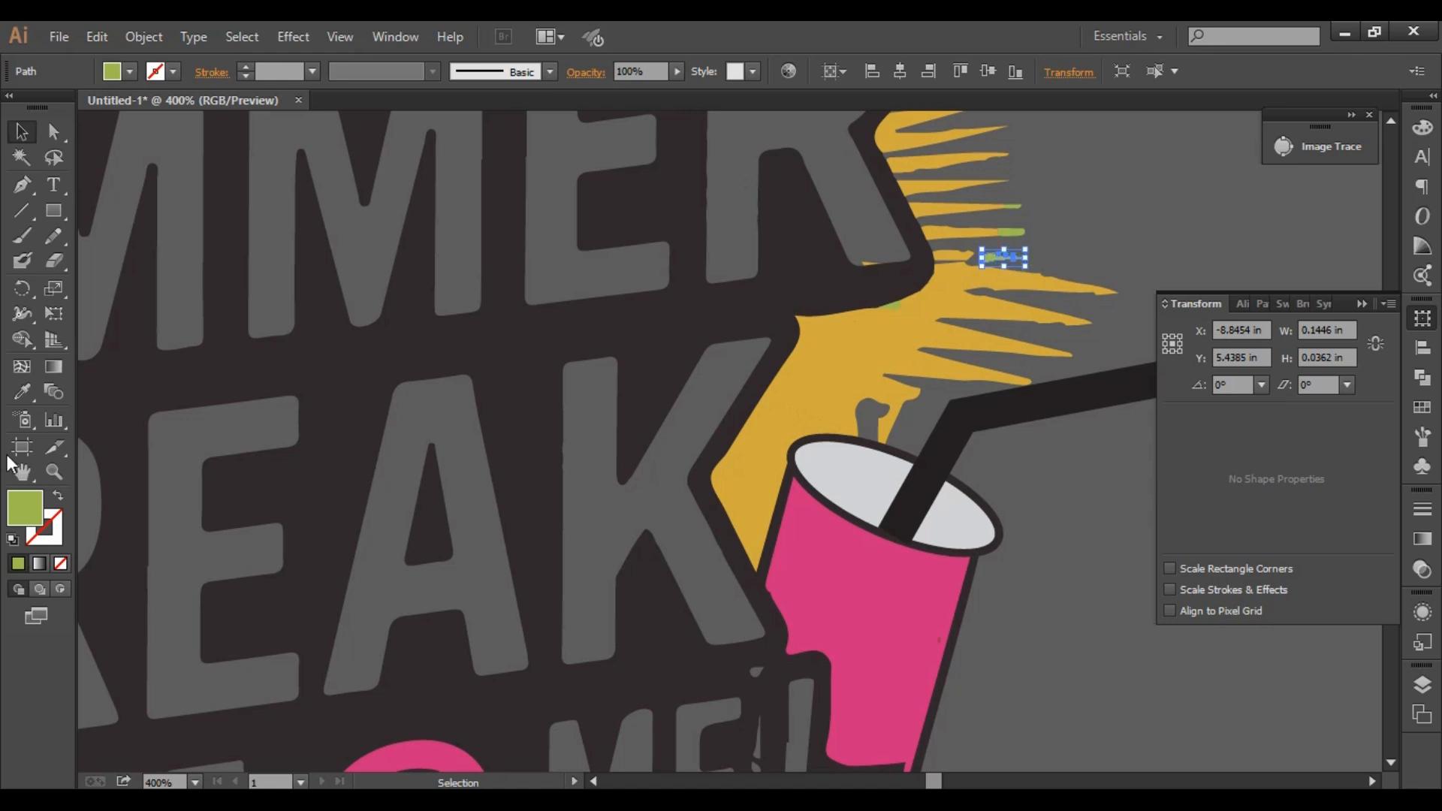
pyautogui.click(22, 391)
pyautogui.click(907, 323)
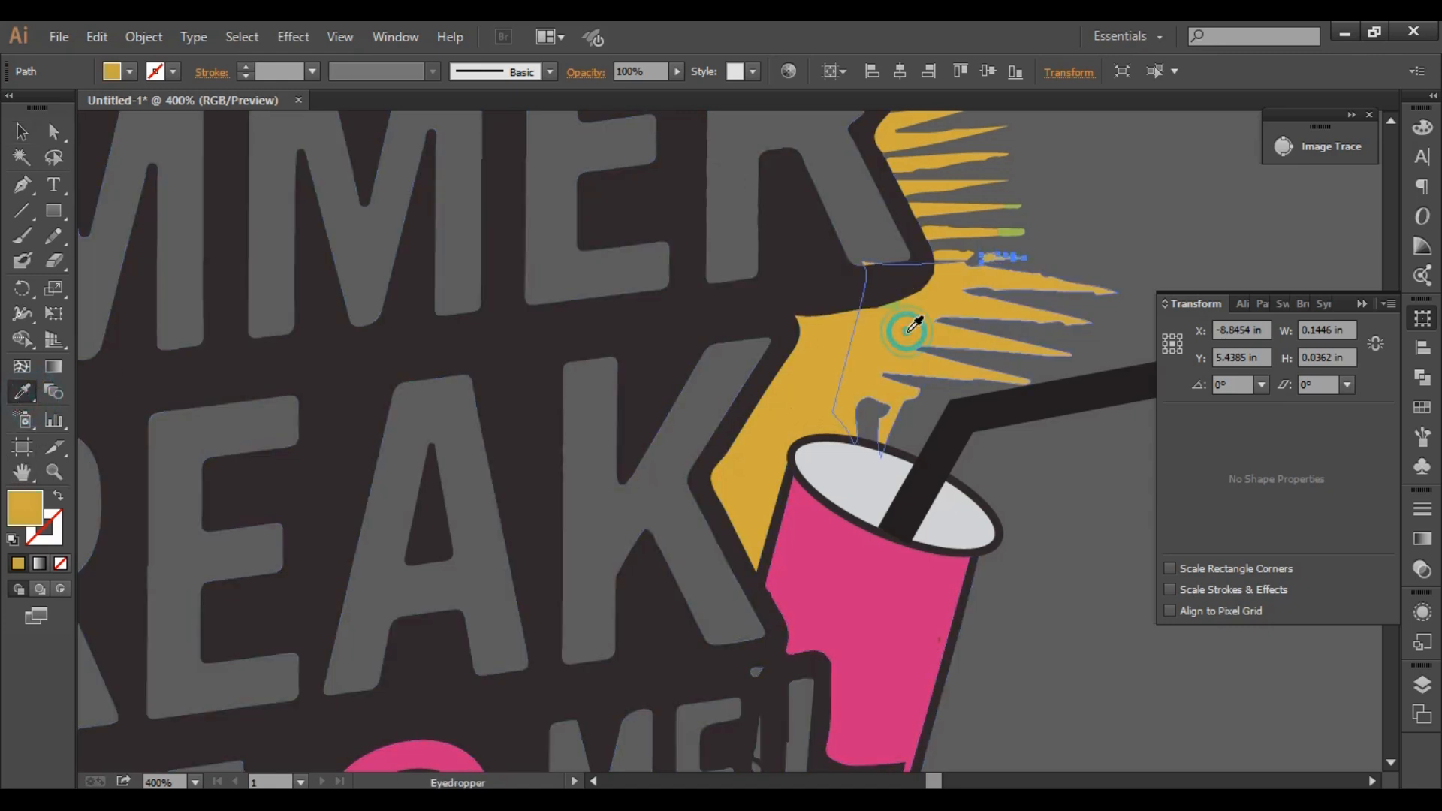
# Recolour the small green wedge under the SUMMER lettering's dark outline with the sunburst's yellow and clear the selection.
pyautogui.moveTo(899, 332); pyautogui.dragTo(997, 319)
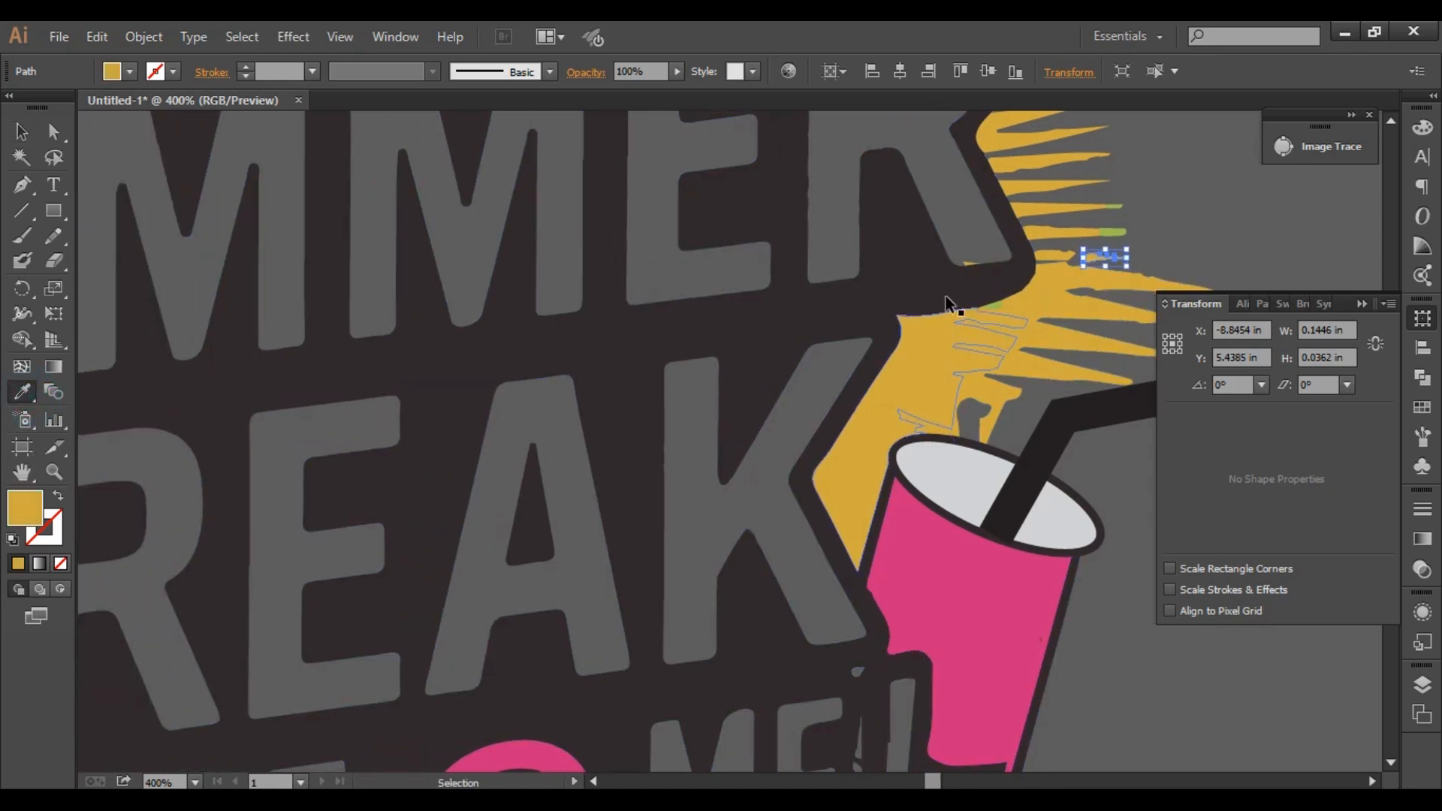
pyautogui.scroll(1, 995, 331)
pyautogui.hscroll(-3, 995, 332)
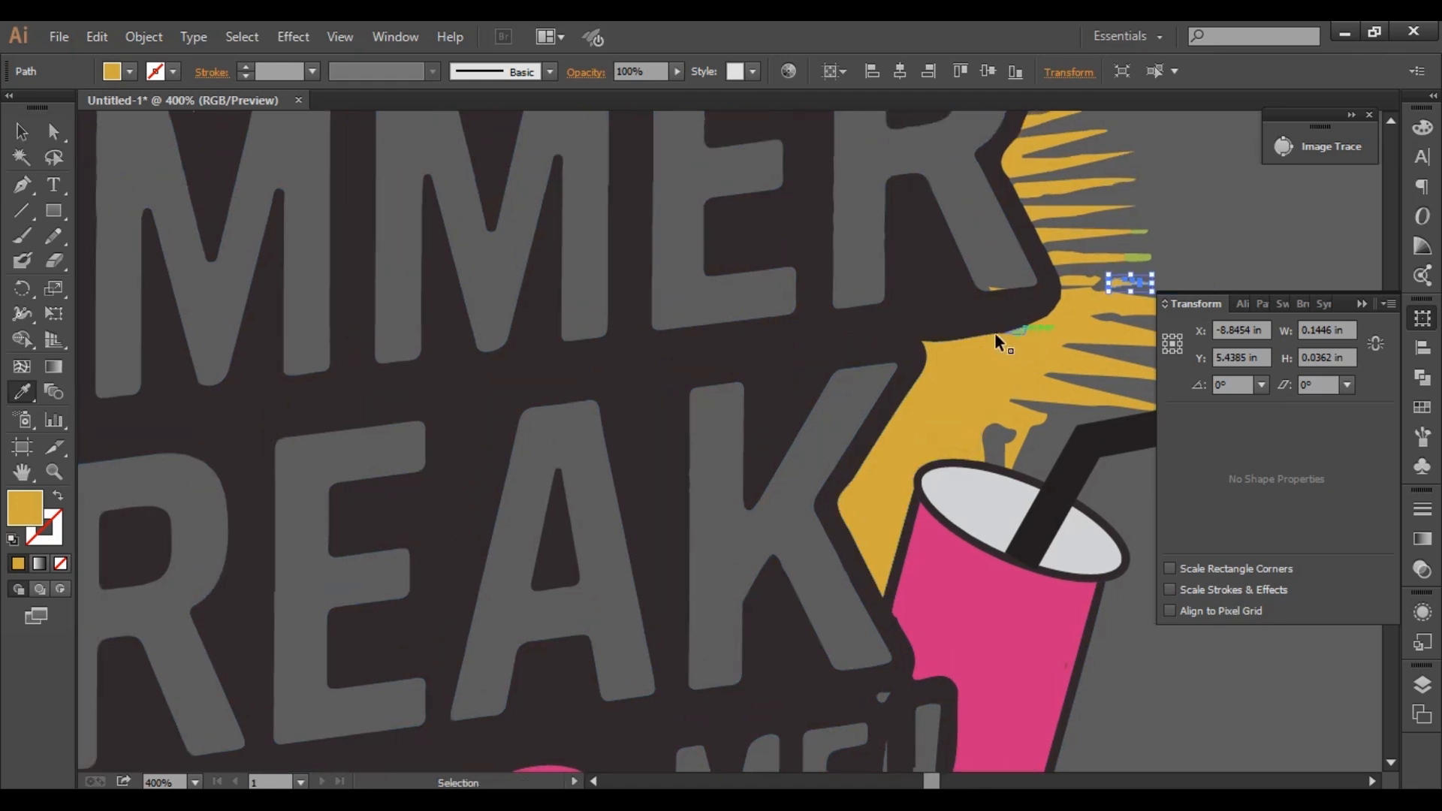
pyautogui.click(1018, 359)
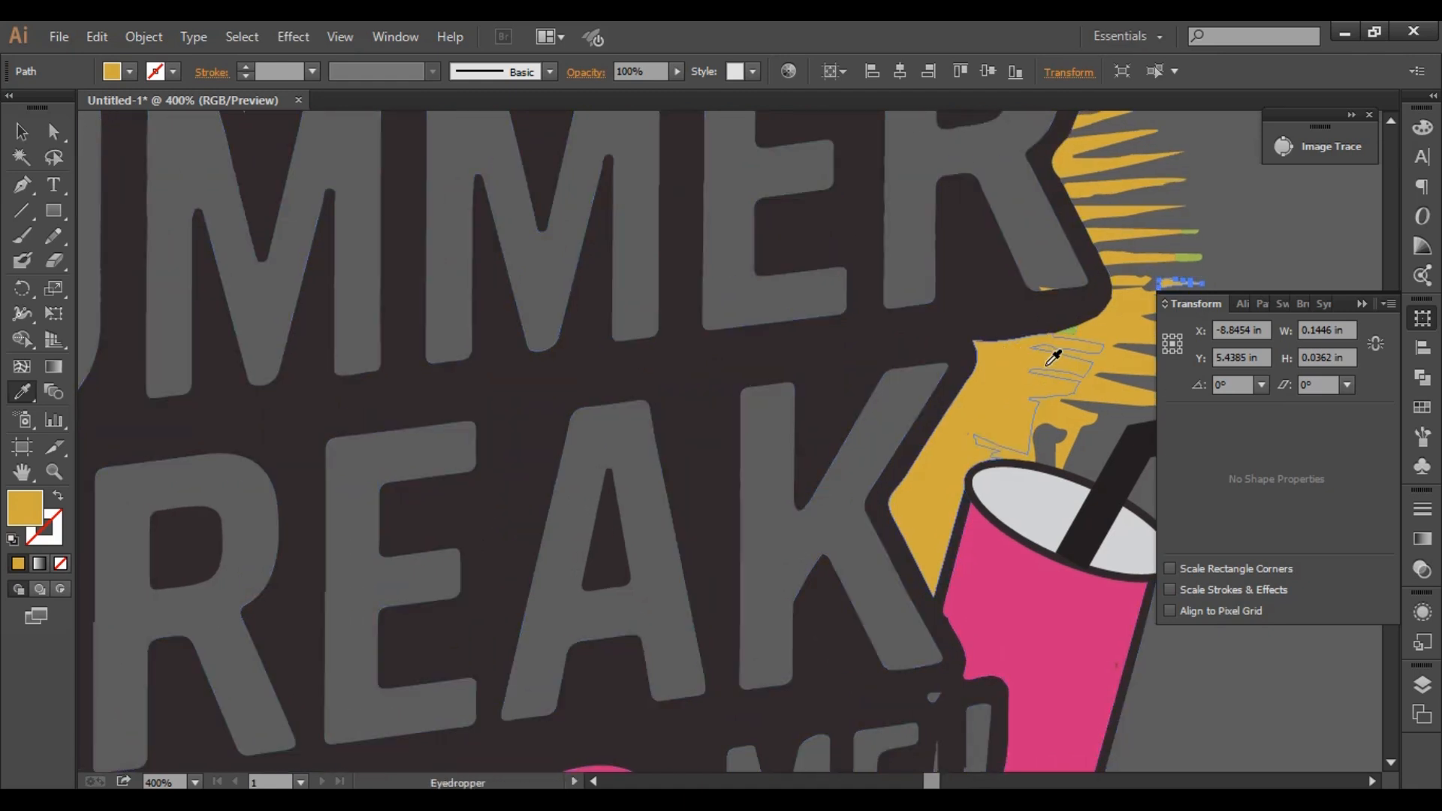
pyautogui.scroll(2, 1054, 358)
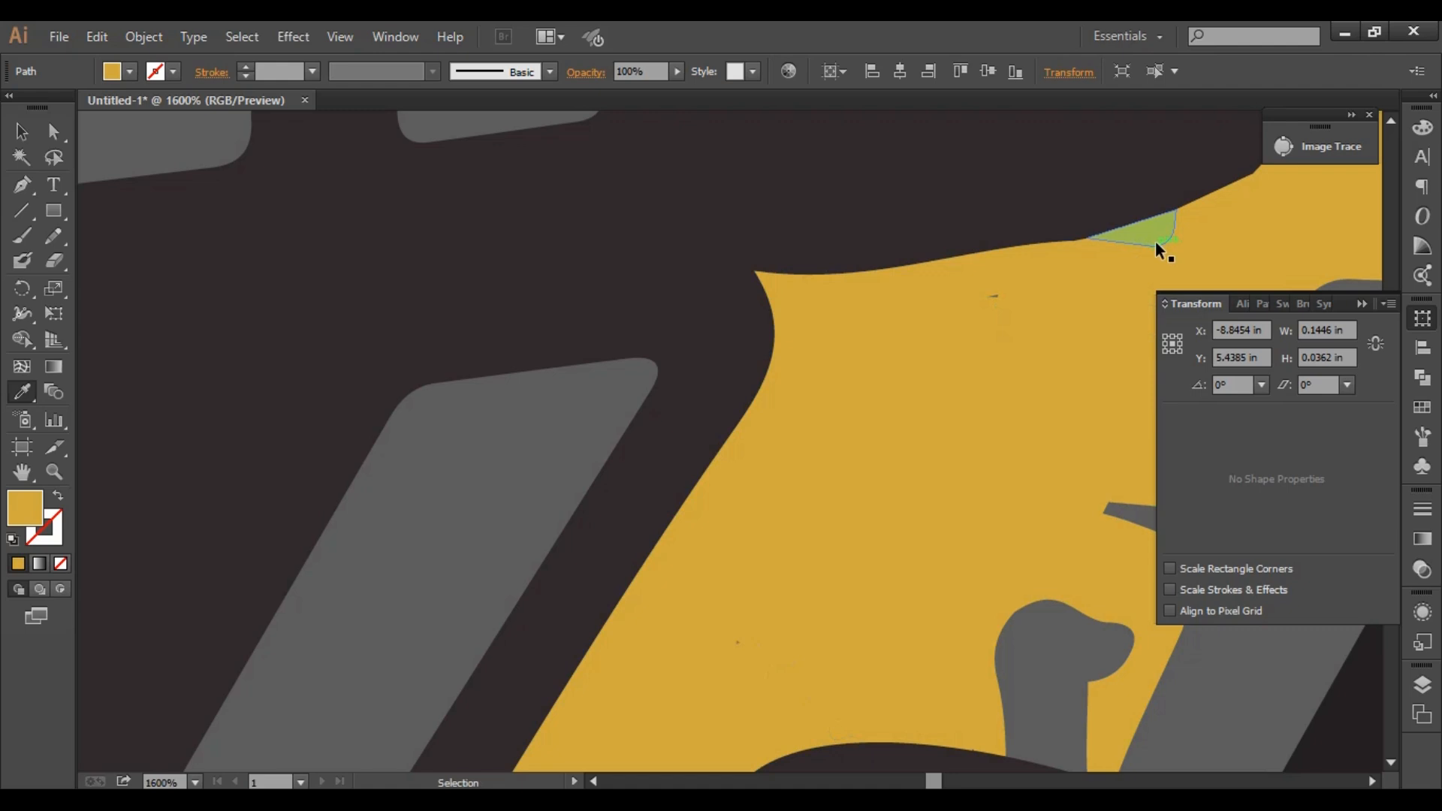
pyautogui.keyDown('ctrl'); pyautogui.click(1156, 242); pyautogui.keyUp('ctrl')
pyautogui.click(938, 351)
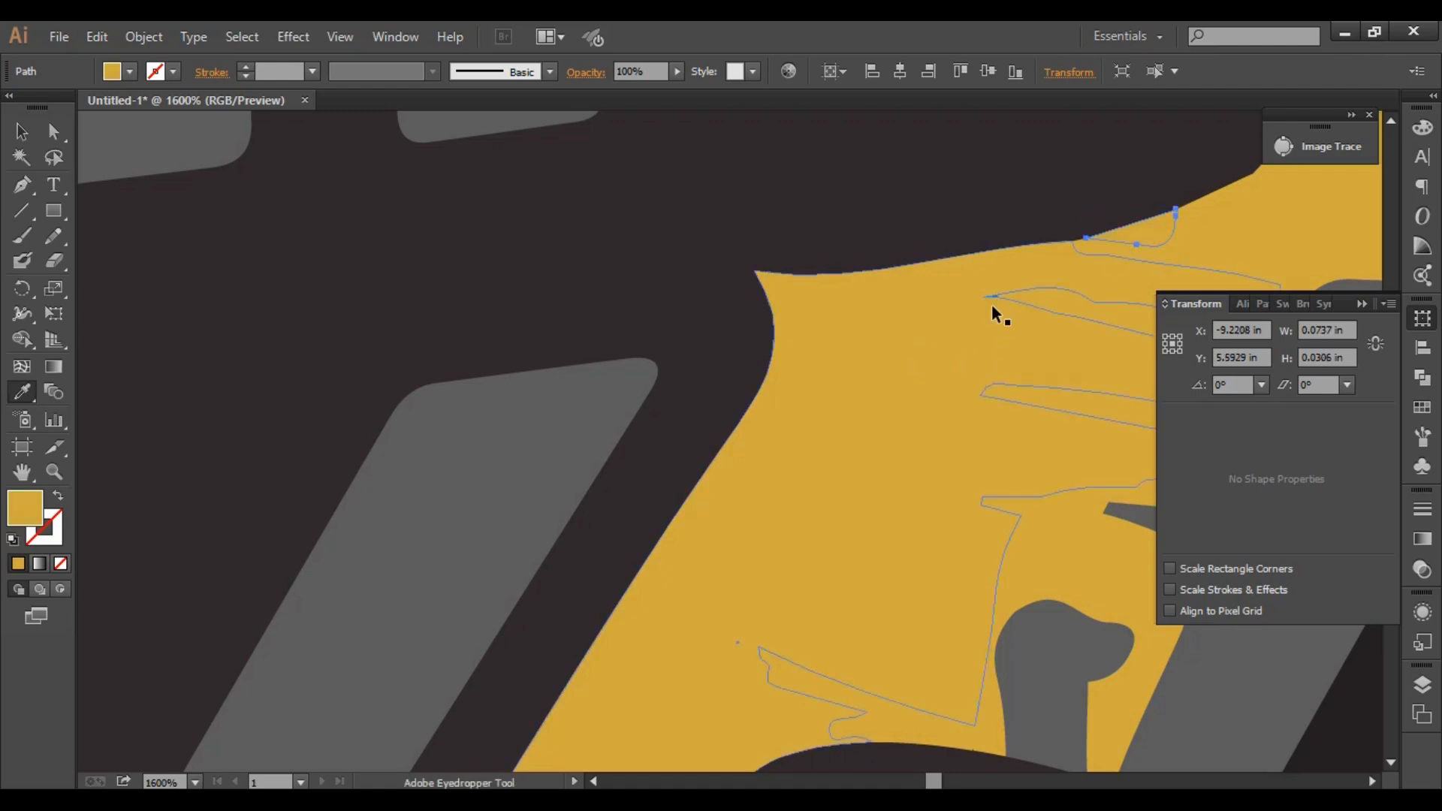
pyautogui.press('ctrl')
pyautogui.keyDown('ctrl'); pyautogui.click(995, 297); pyautogui.keyUp('ctrl')
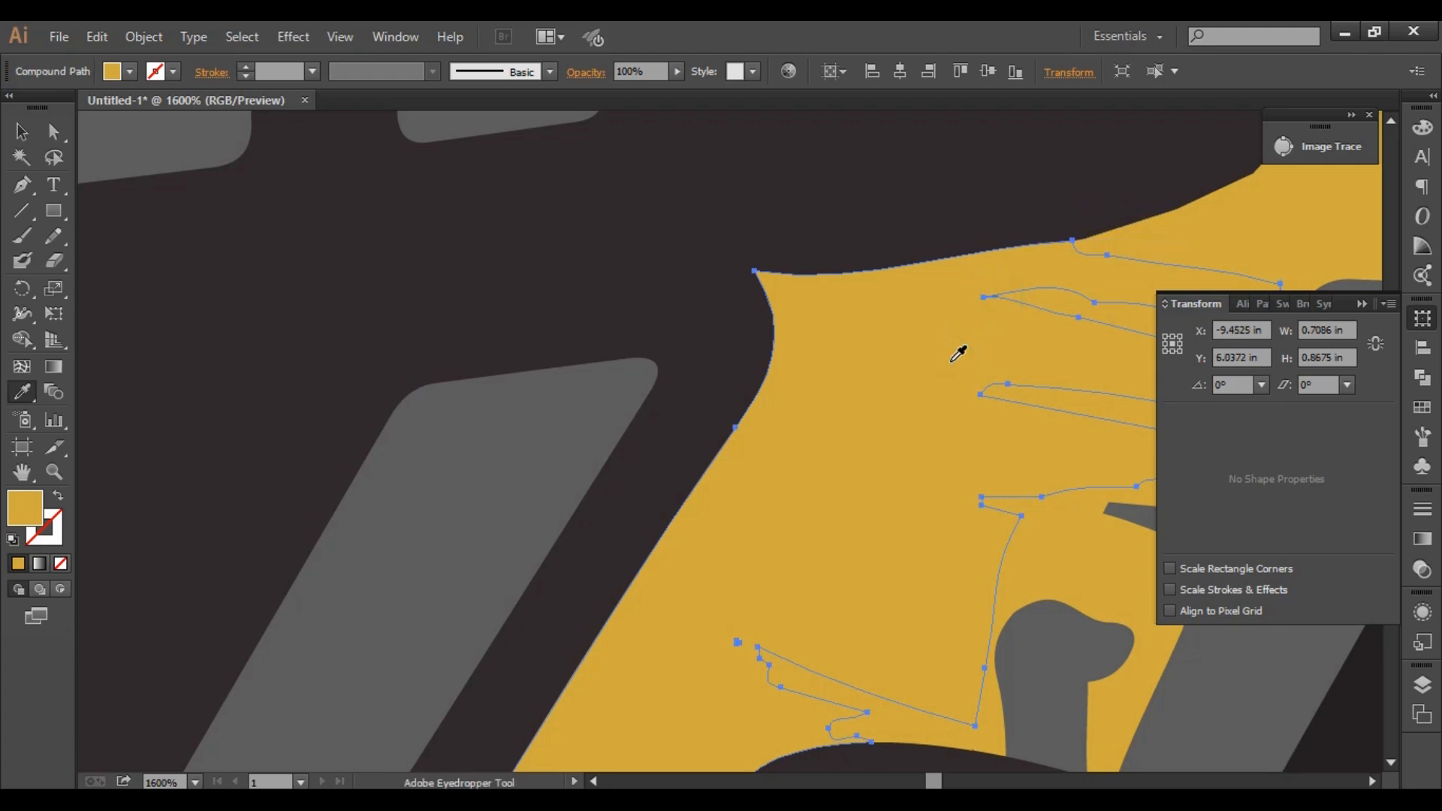
pyautogui.scroll(-3, 958, 353)
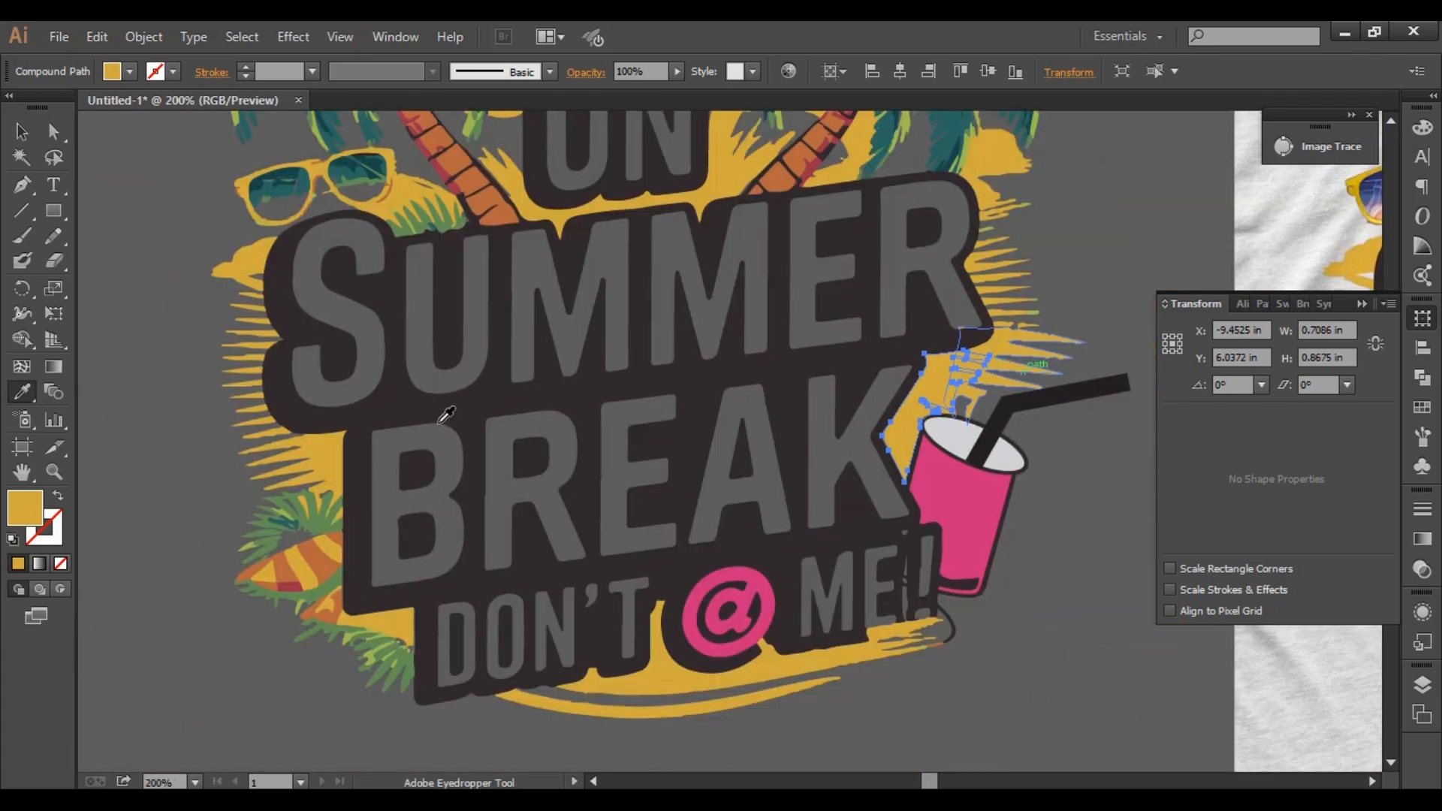
pyautogui.click(21, 132)
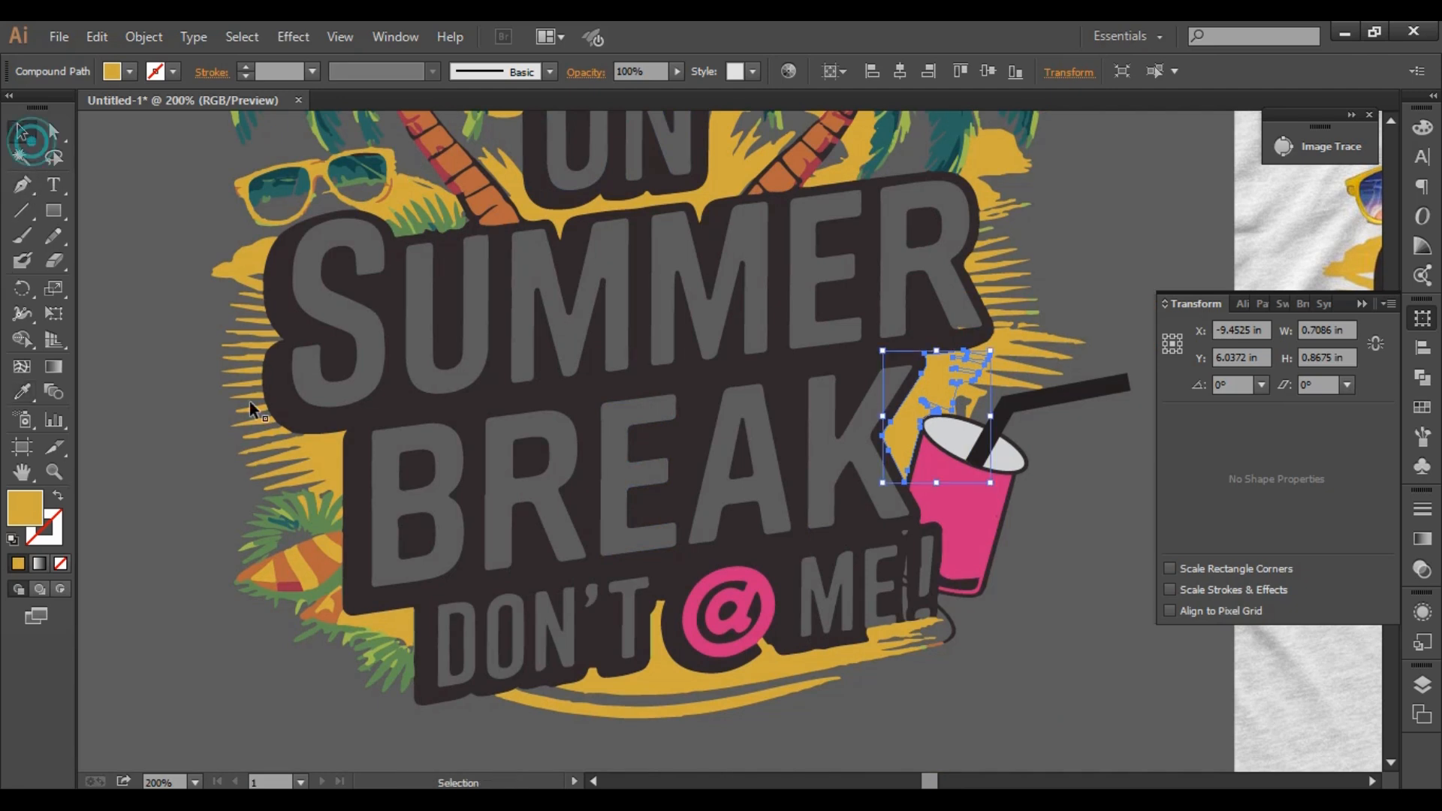
pyautogui.click(169, 416)
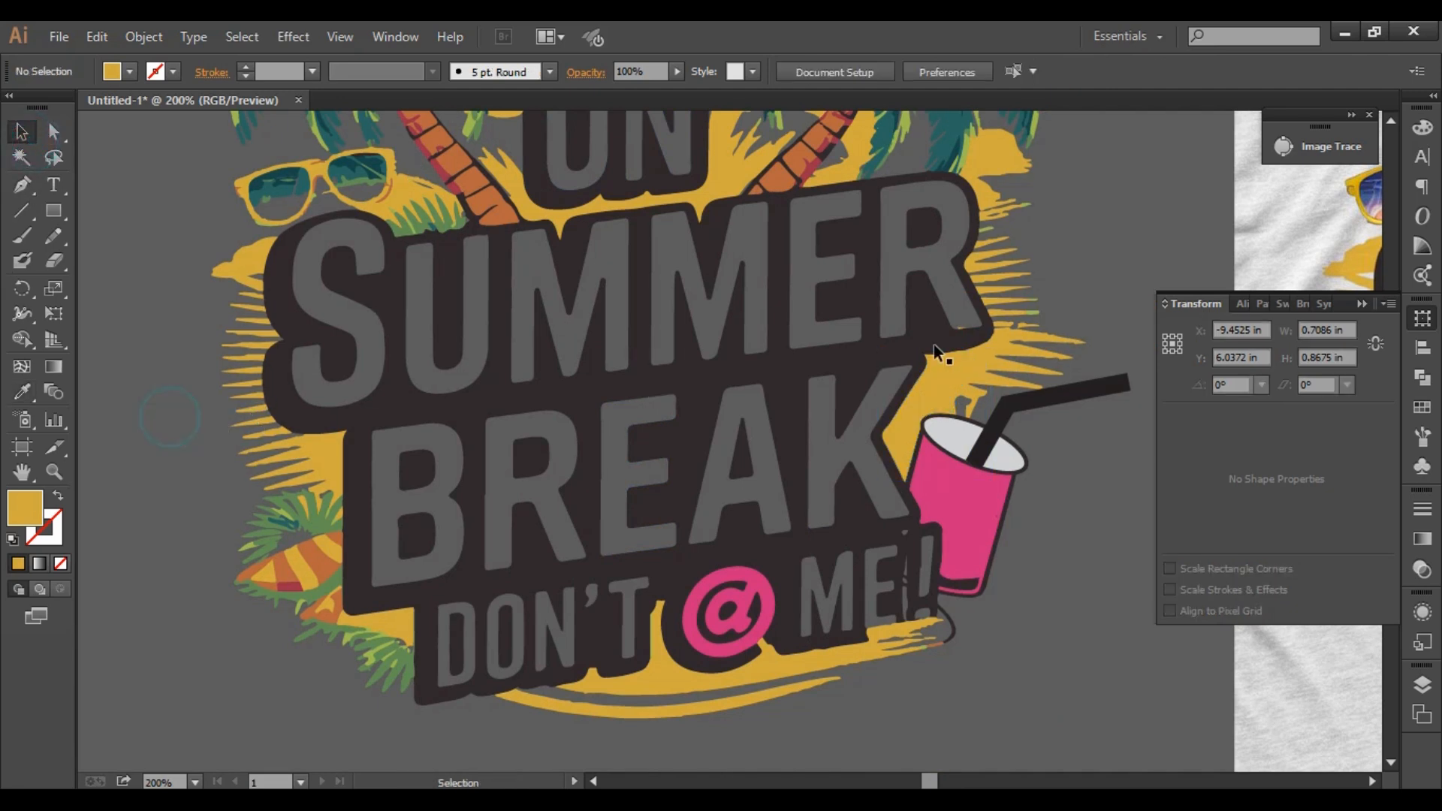
# Select the remaining green fragments among the rays beside SUMMER and recolour them together with the sunburst's yellow.
pyautogui.click(1034, 313)
pyautogui.click(983, 231)
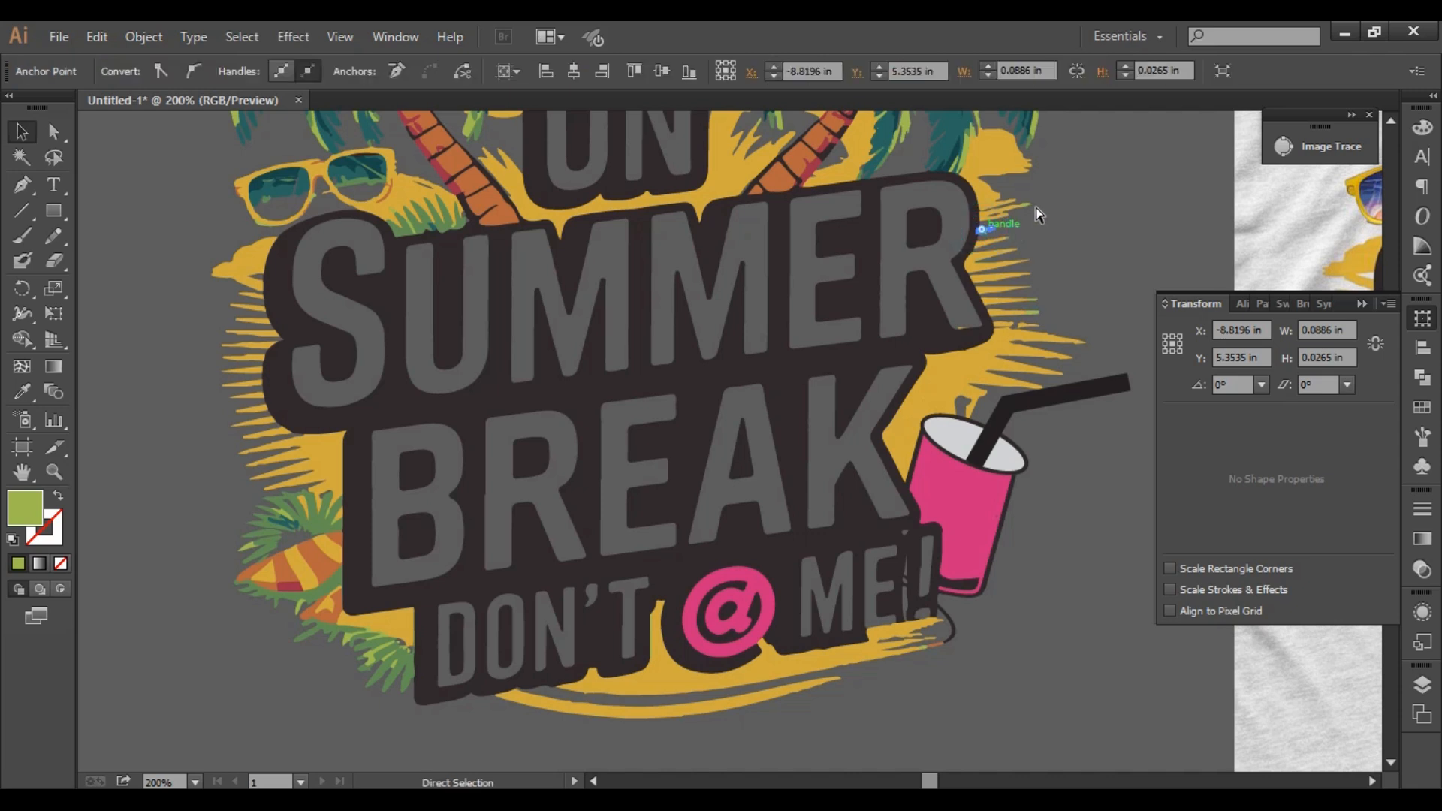
pyautogui.keyDown('shift'); pyautogui.click(1036, 312); pyautogui.keyUp('shift')
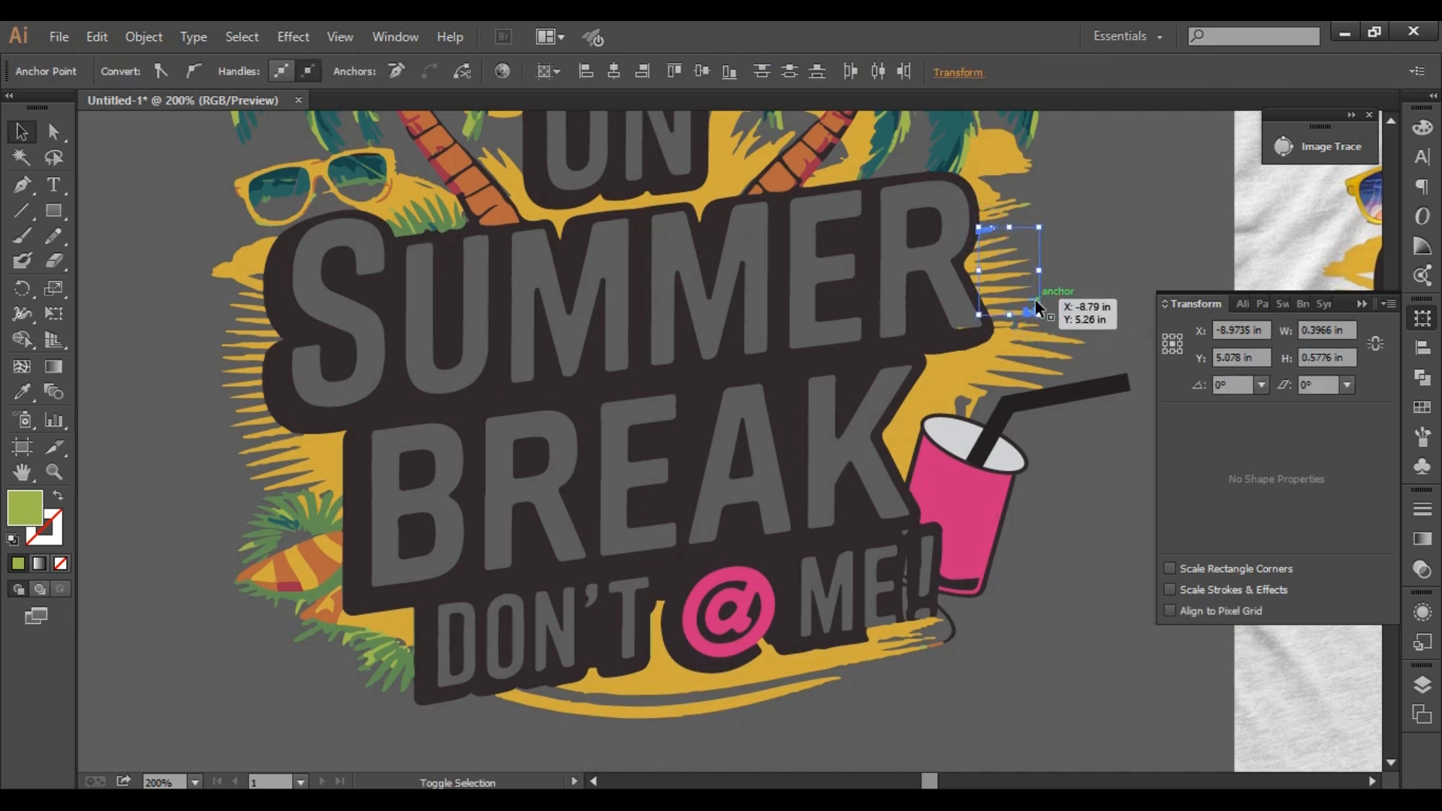
pyautogui.keyDown('shift'); pyautogui.click(1025, 205); pyautogui.keyUp('shift')
pyautogui.click(21, 392)
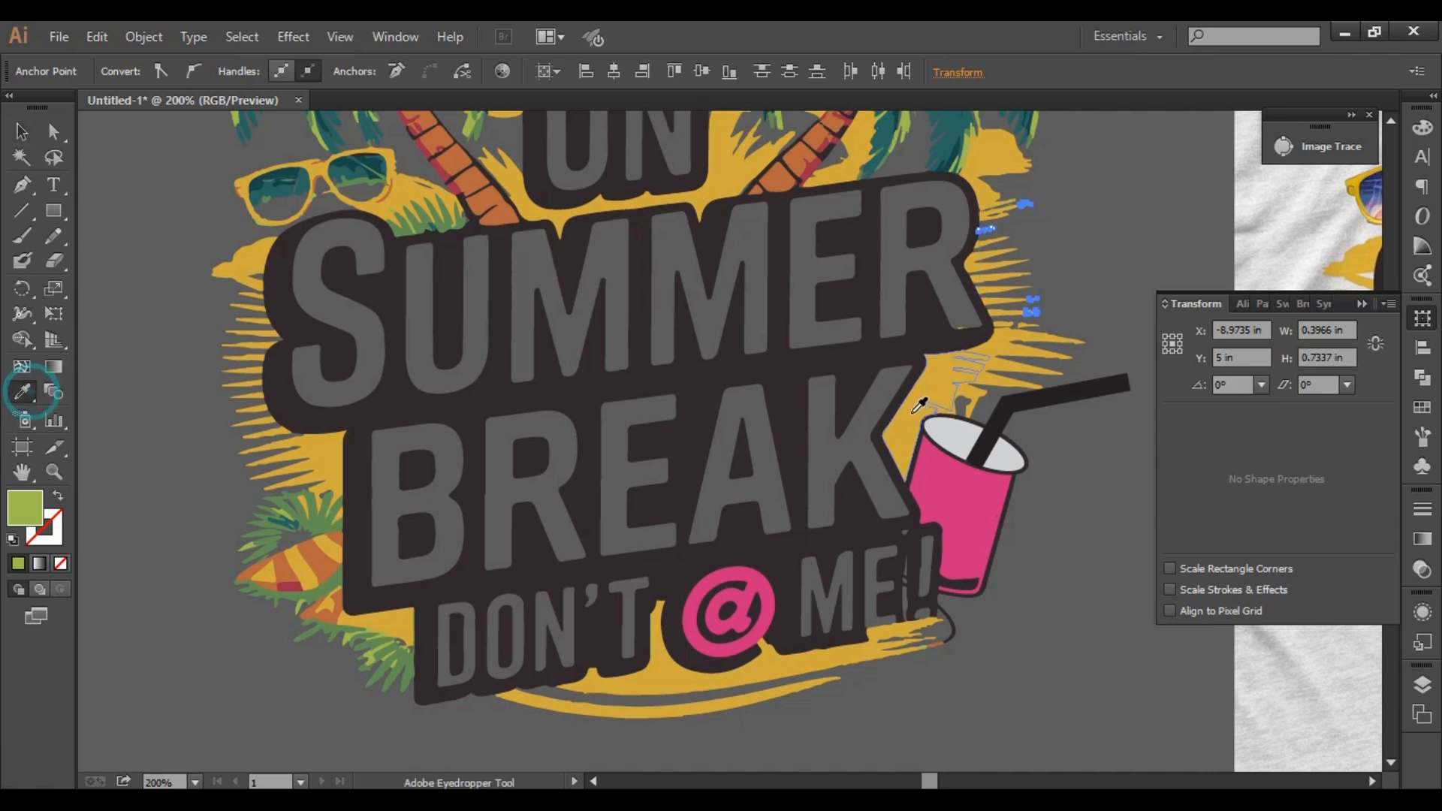
pyautogui.click(941, 371)
pyautogui.click(22, 131)
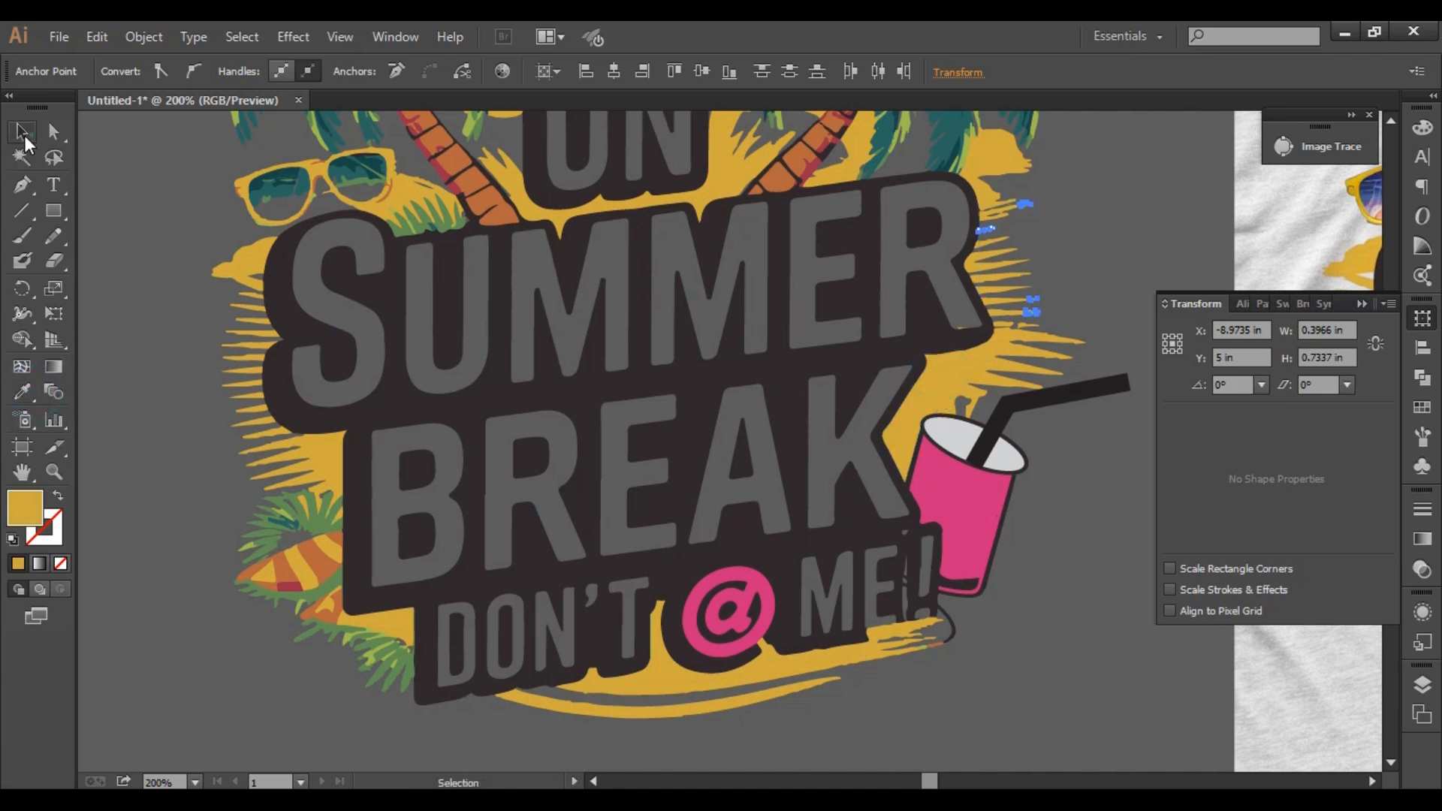
pyautogui.click(106, 241)
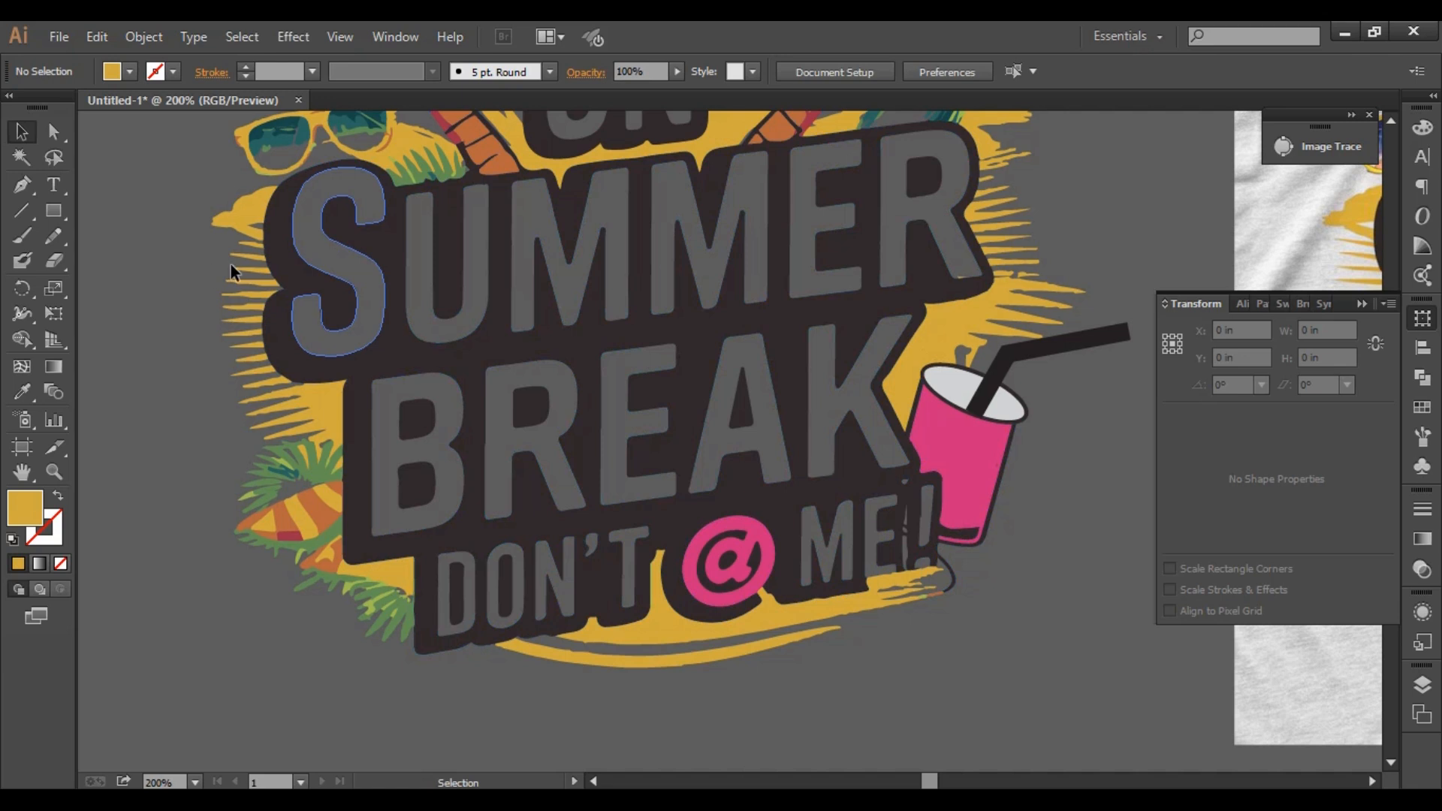
pyautogui.scroll(-2, 609, 380)
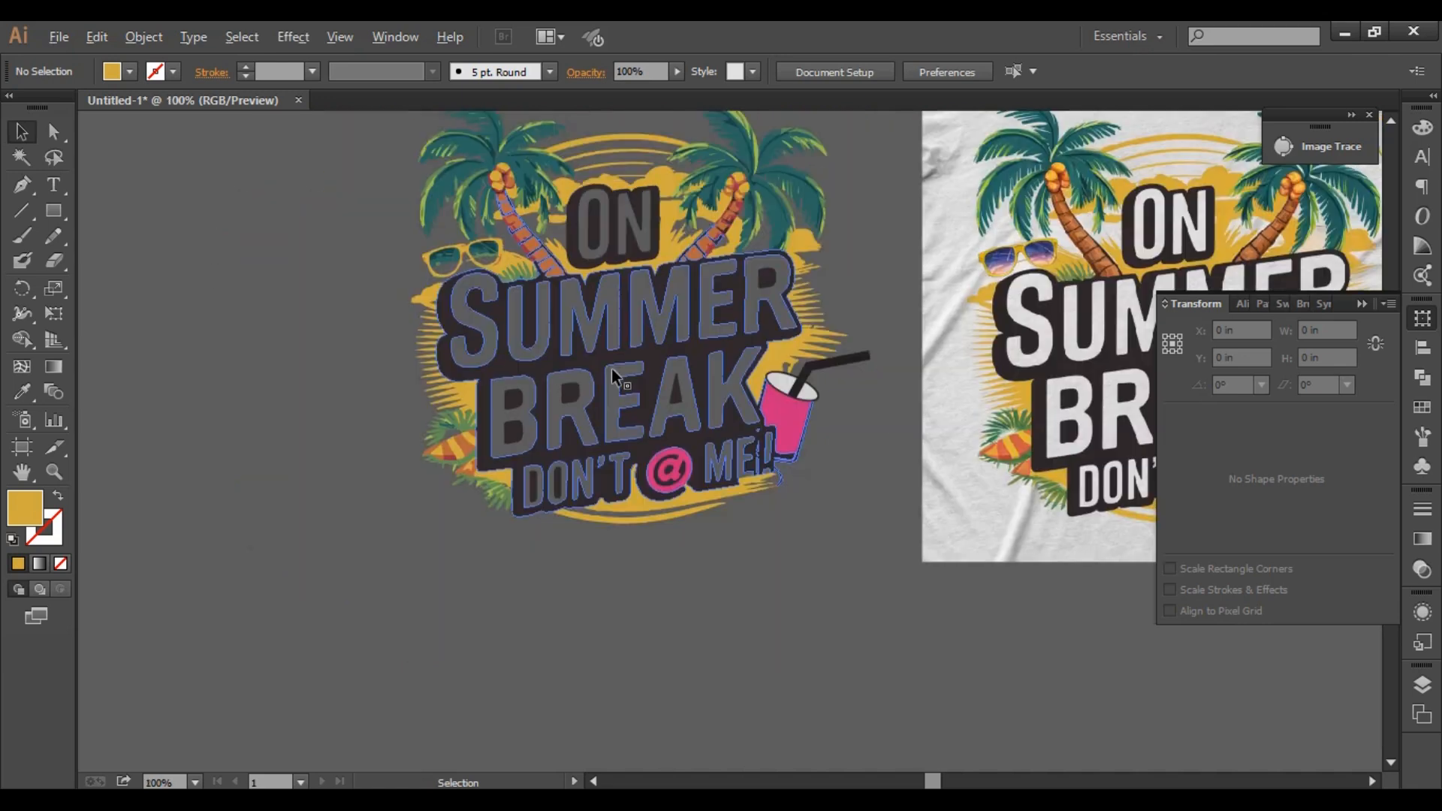
pyautogui.scroll(1, 764, 479)
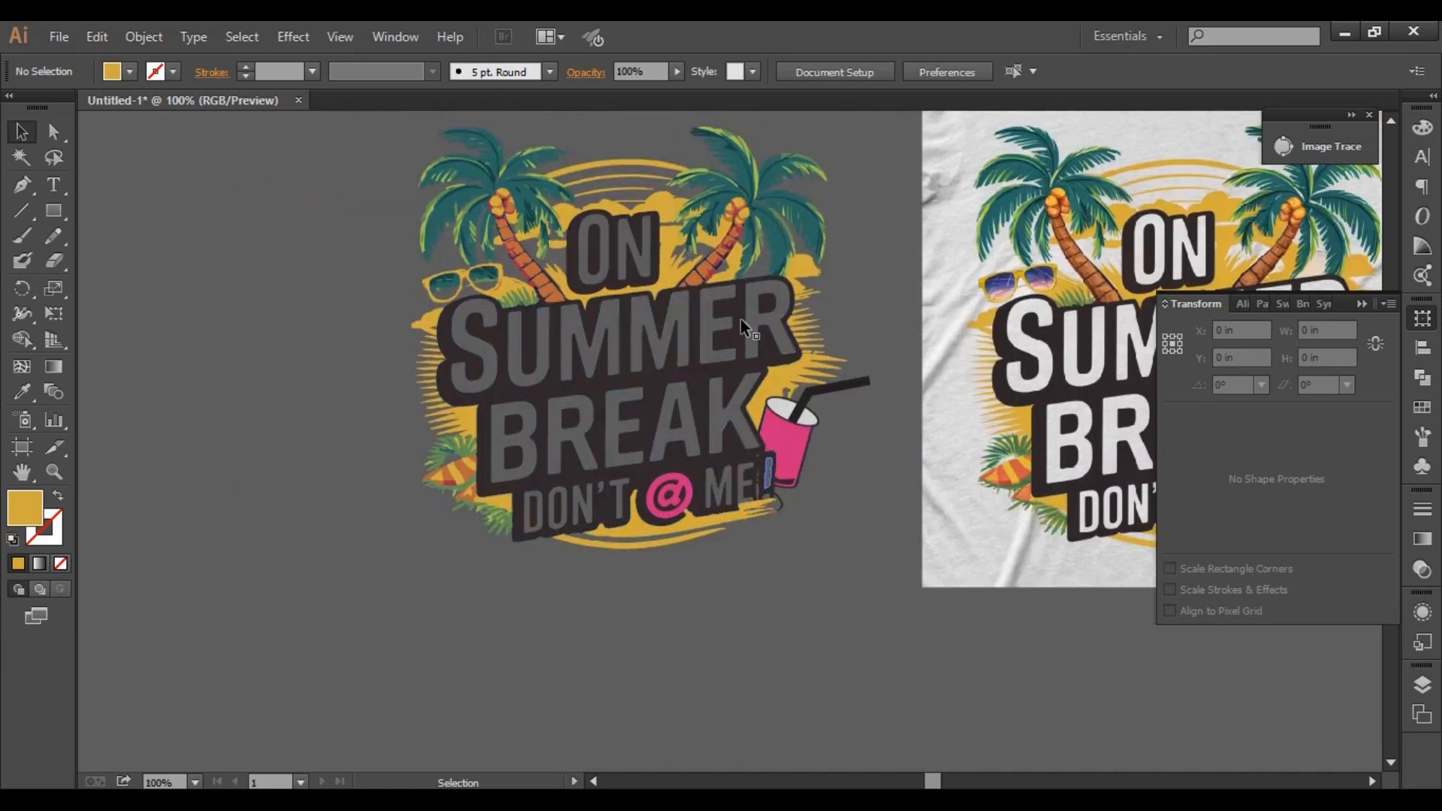
pyautogui.press('super')
pyautogui.scroll(2, 782, 445)
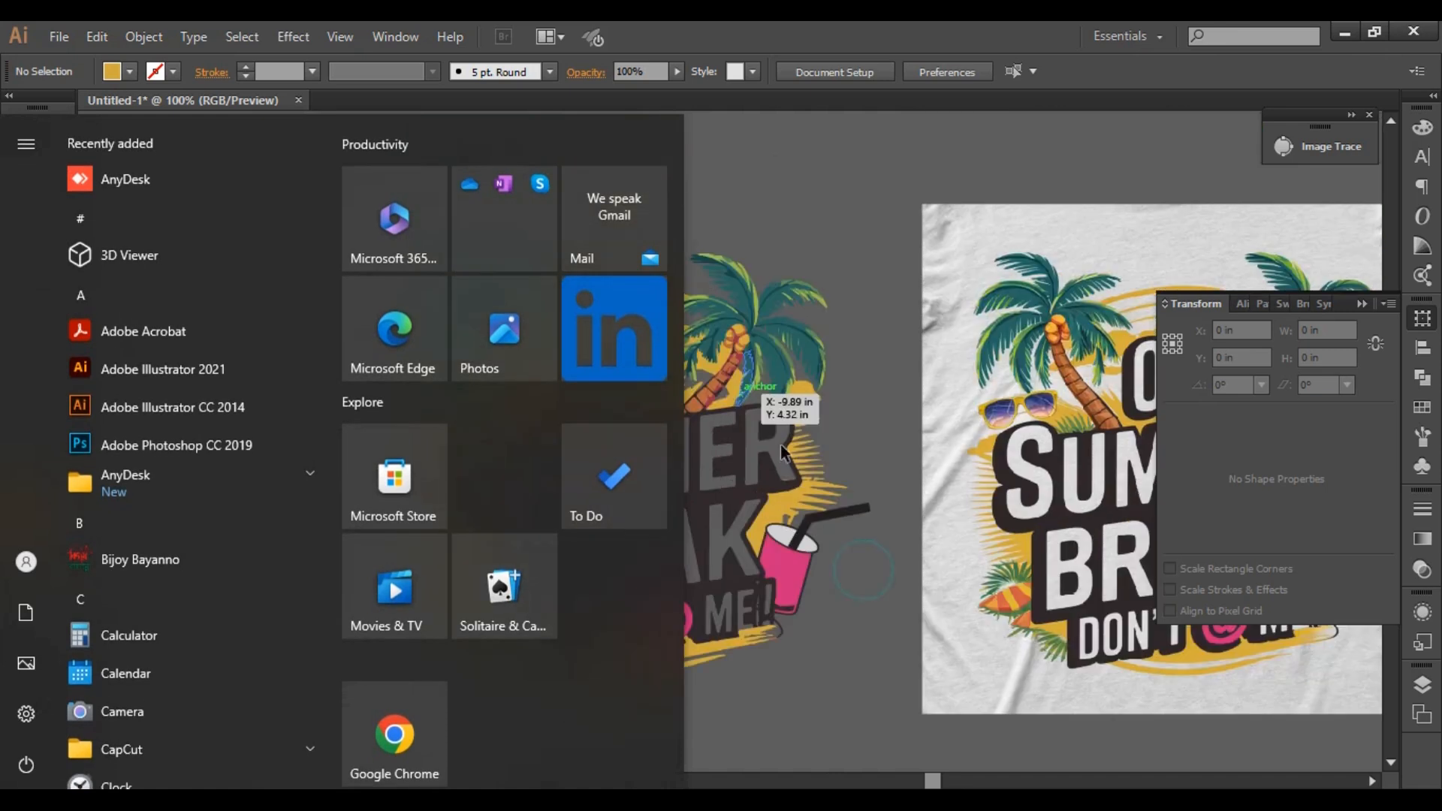
pyautogui.click(885, 350)
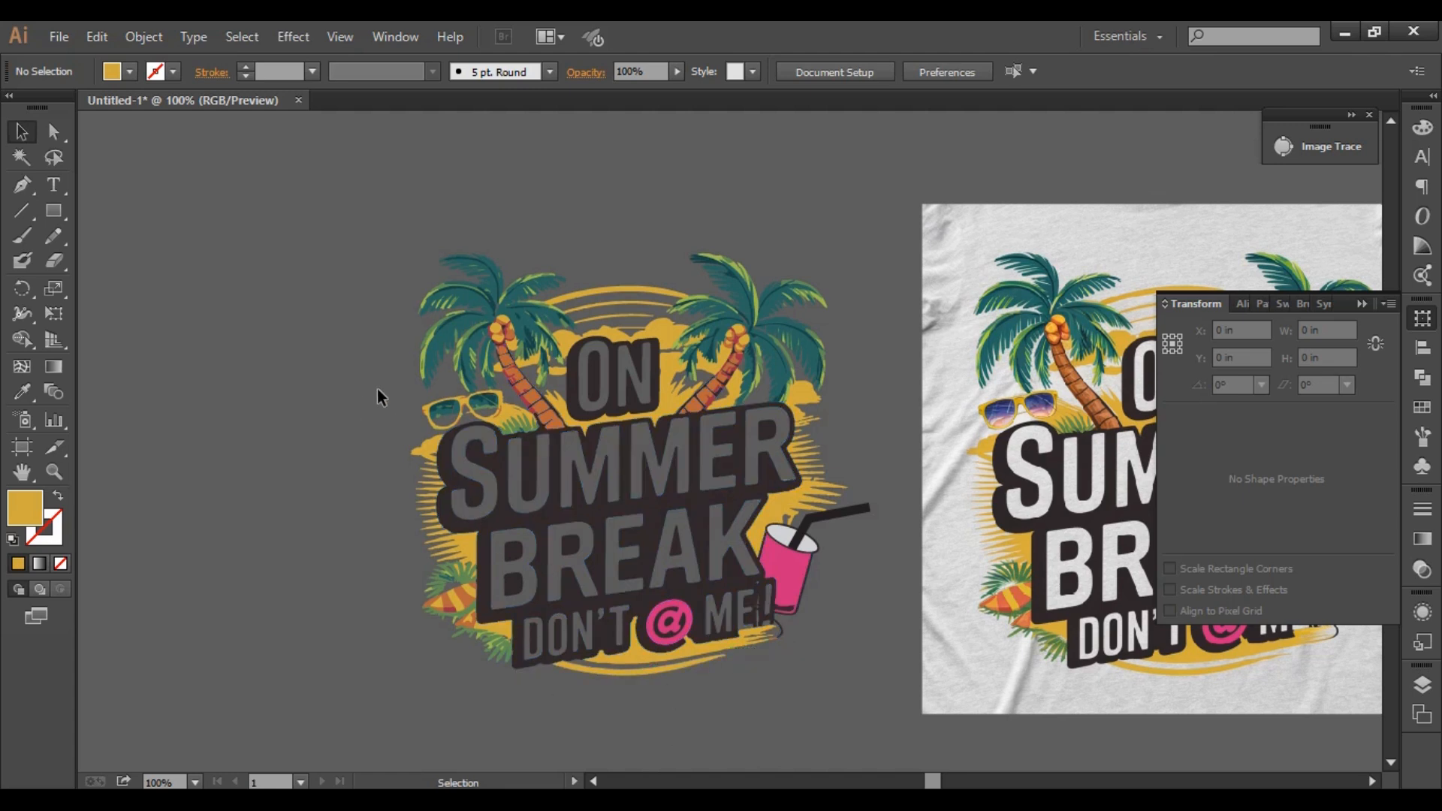
# Delete the yellow sunglasses frame beside the palm trunk and the lens pieces left inside it.
pyautogui.scroll(7, 466, 390)
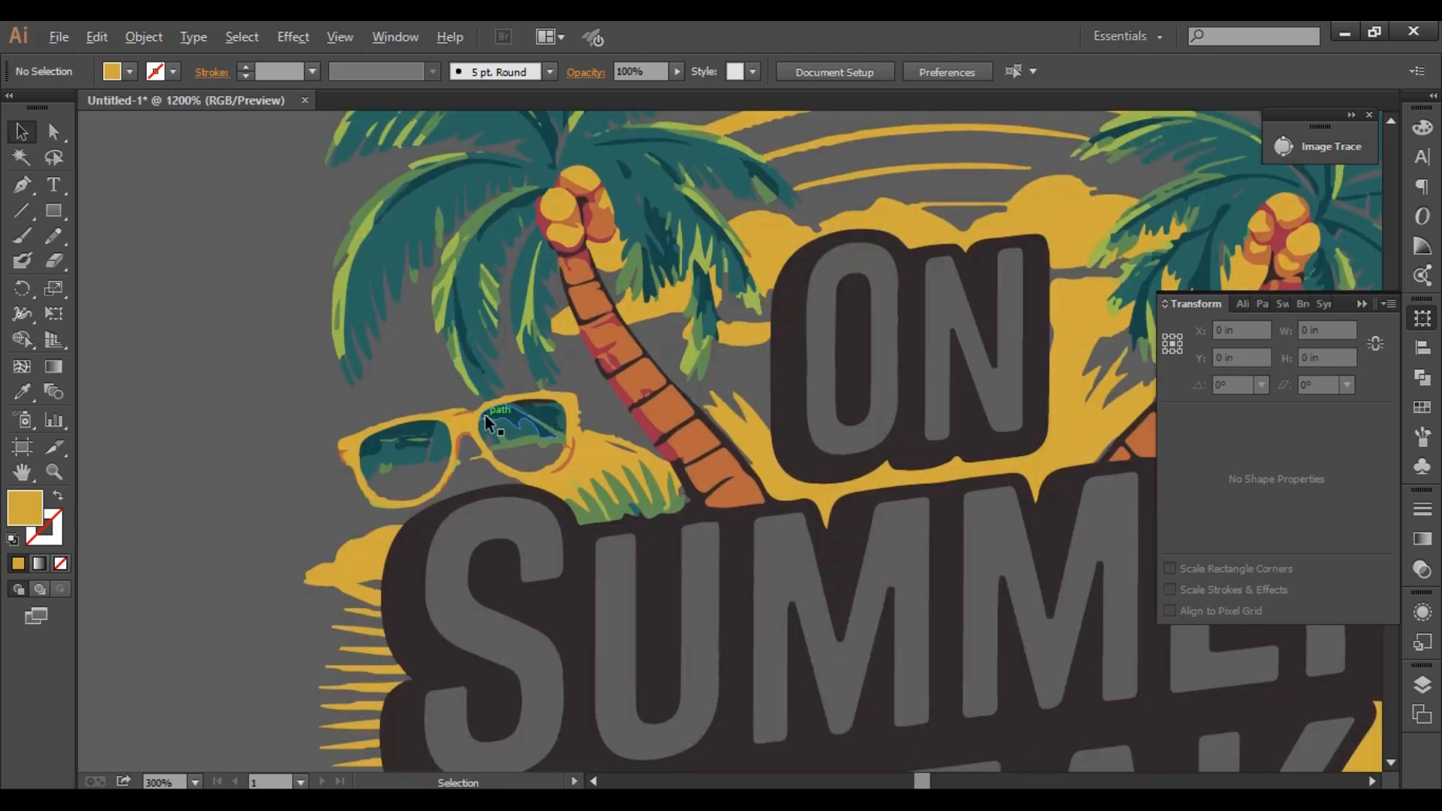
pyautogui.scroll(-1, 597, 452)
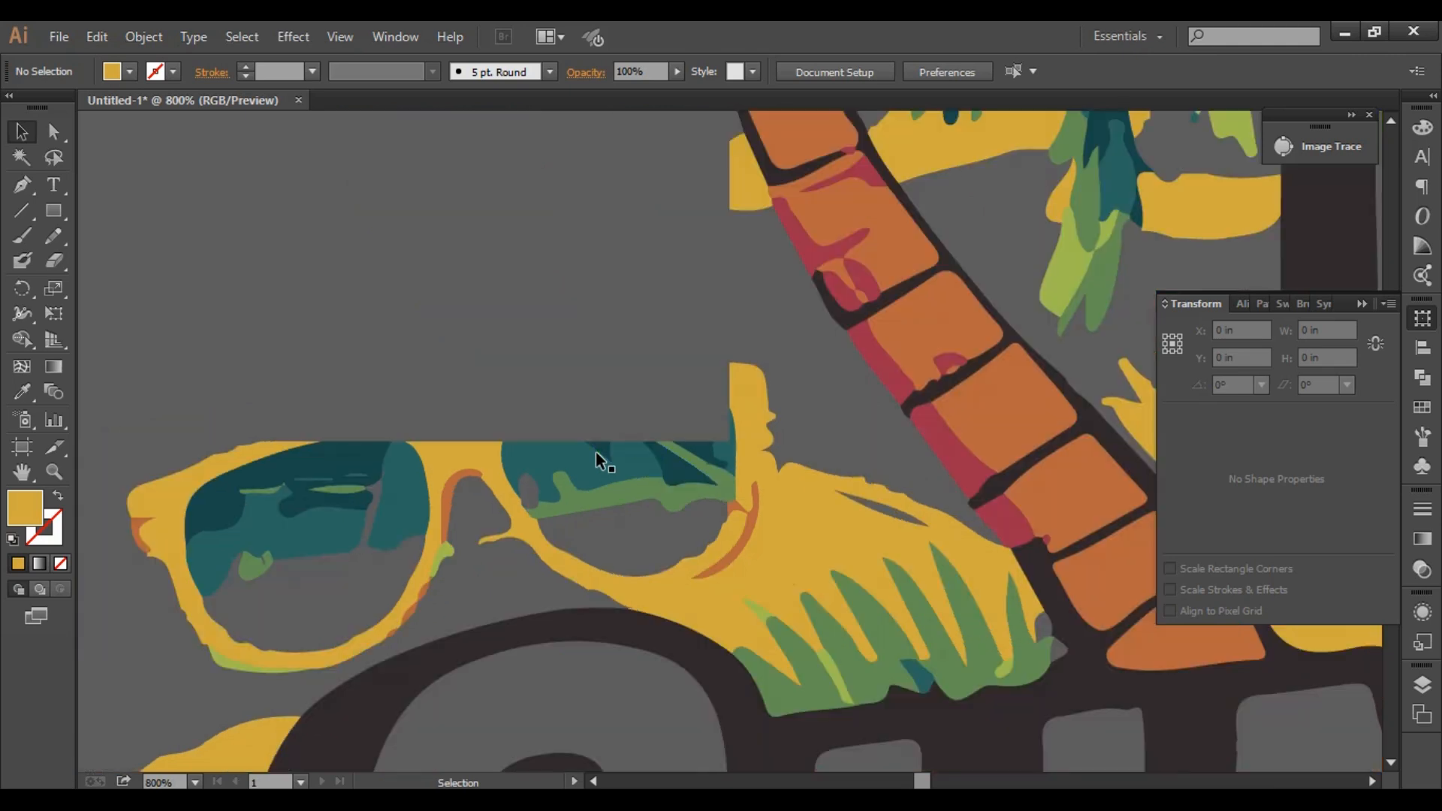
pyautogui.scroll(-1, 597, 453)
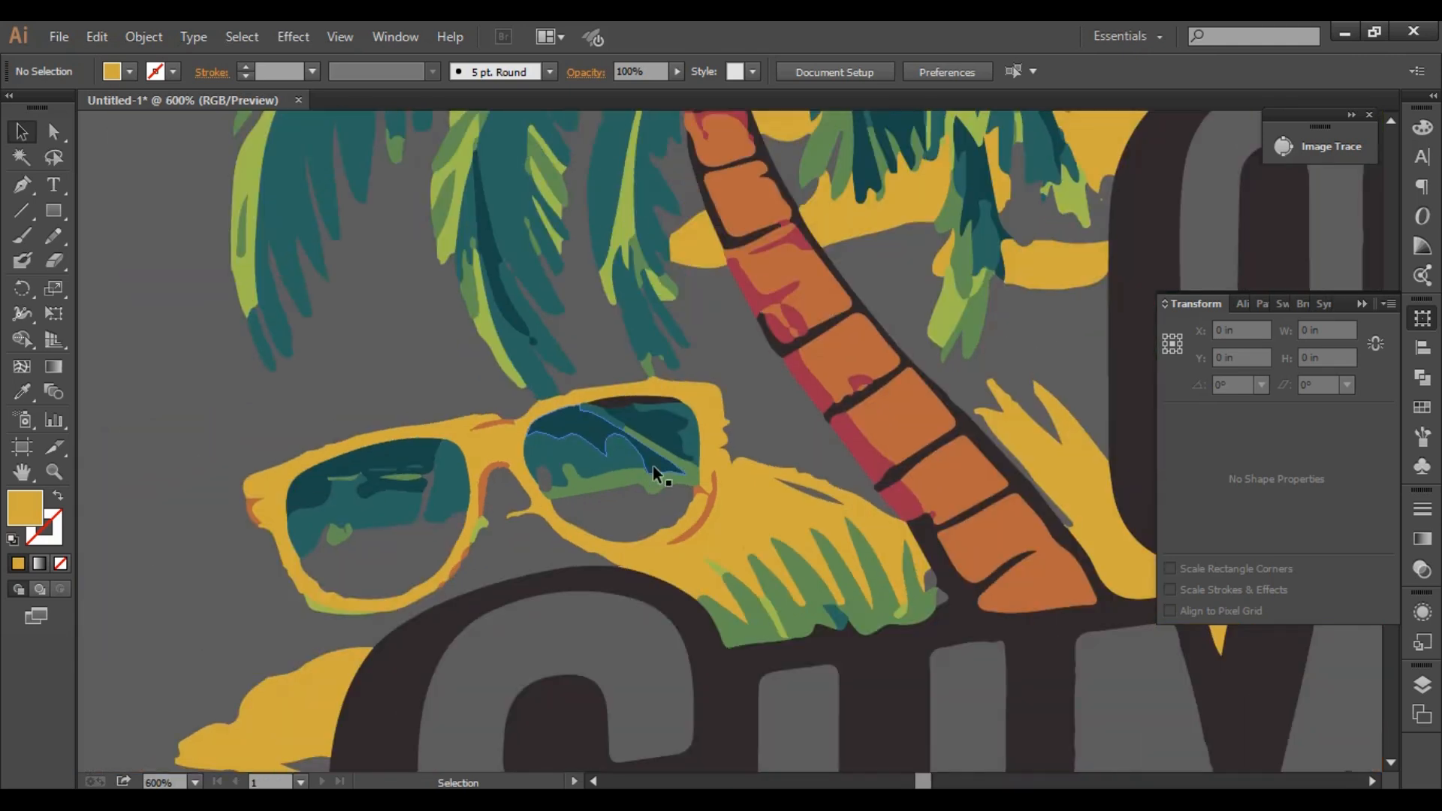
pyautogui.click(705, 405)
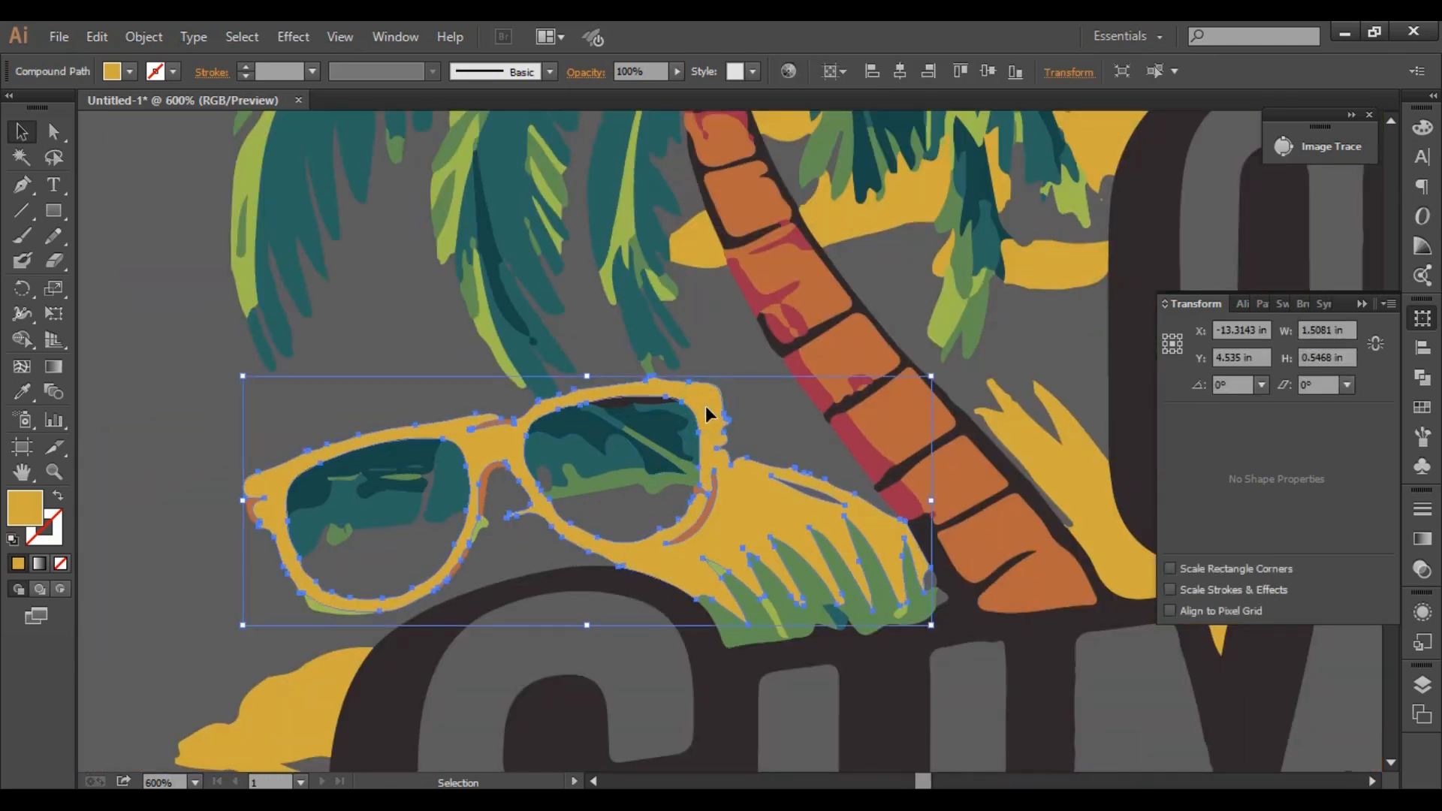
pyautogui.press('Delete')
pyautogui.moveTo(214, 466); pyautogui.dragTo(796, 512)
pyautogui.press('Delete')
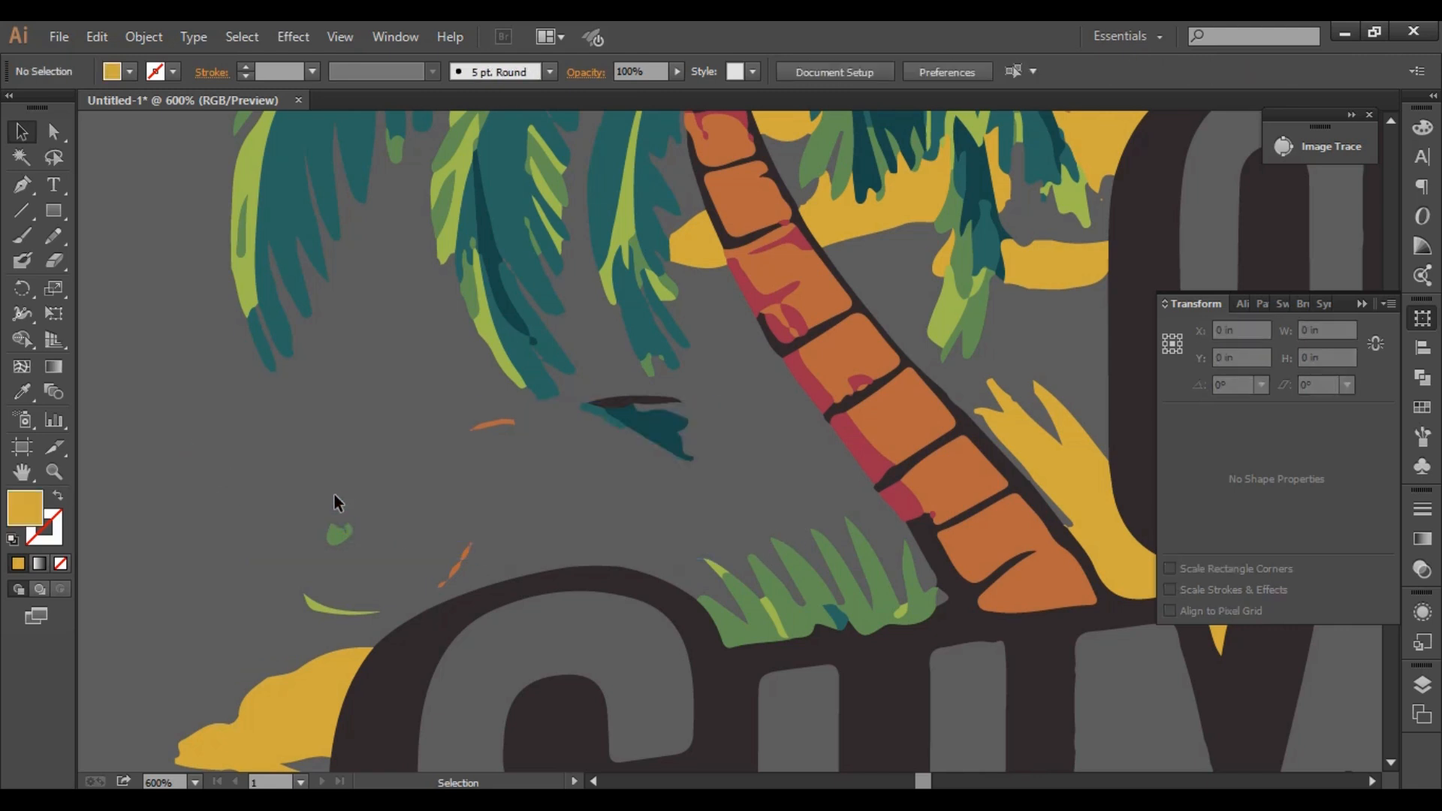
# Delete the remaining dark, teal, orange and green sunglasses scraps above the S of SUMMER.
pyautogui.moveTo(511, 458); pyautogui.dragTo(722, 417)
pyautogui.press('Delete')
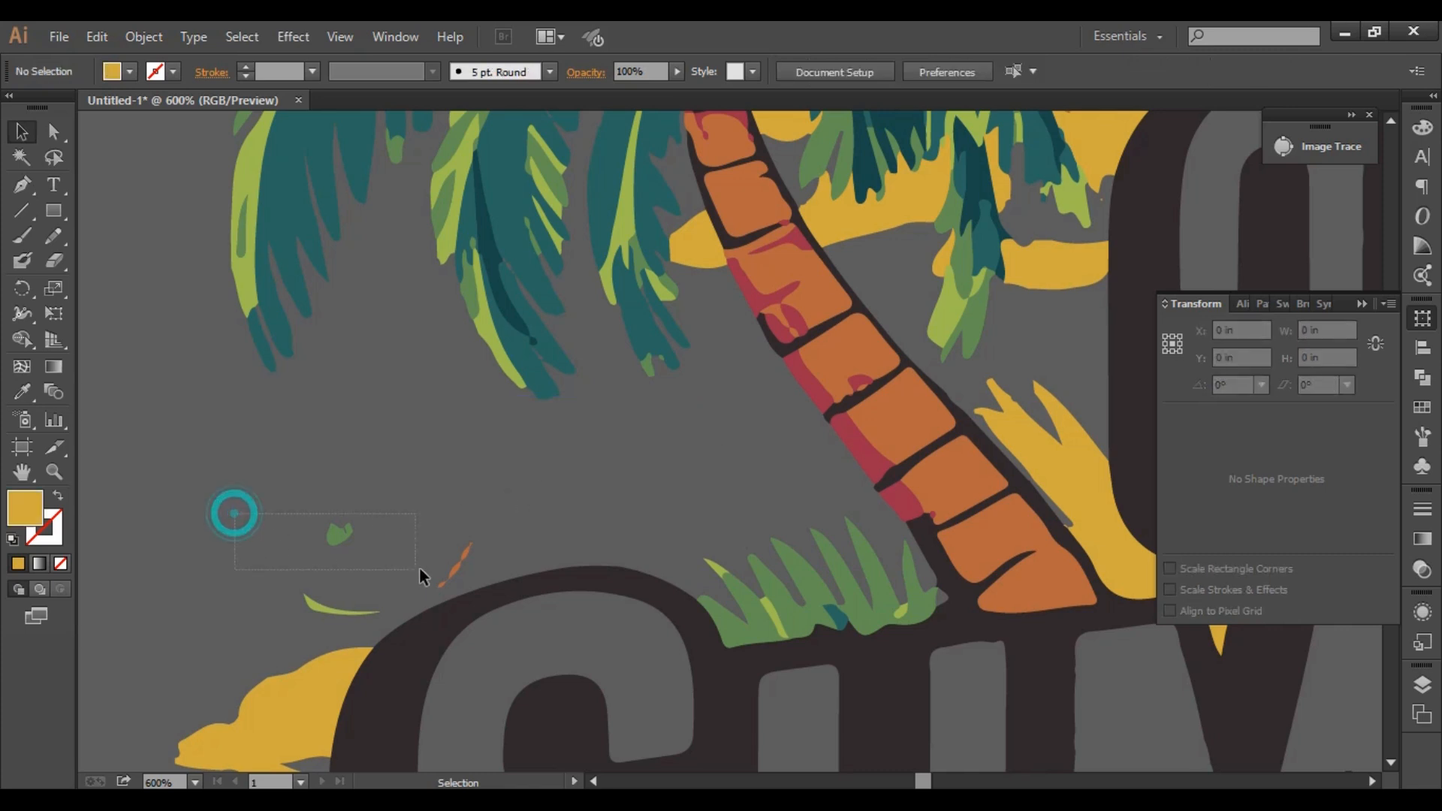
pyautogui.moveTo(419, 567); pyautogui.dragTo(481, 570)
pyautogui.press('Delete')
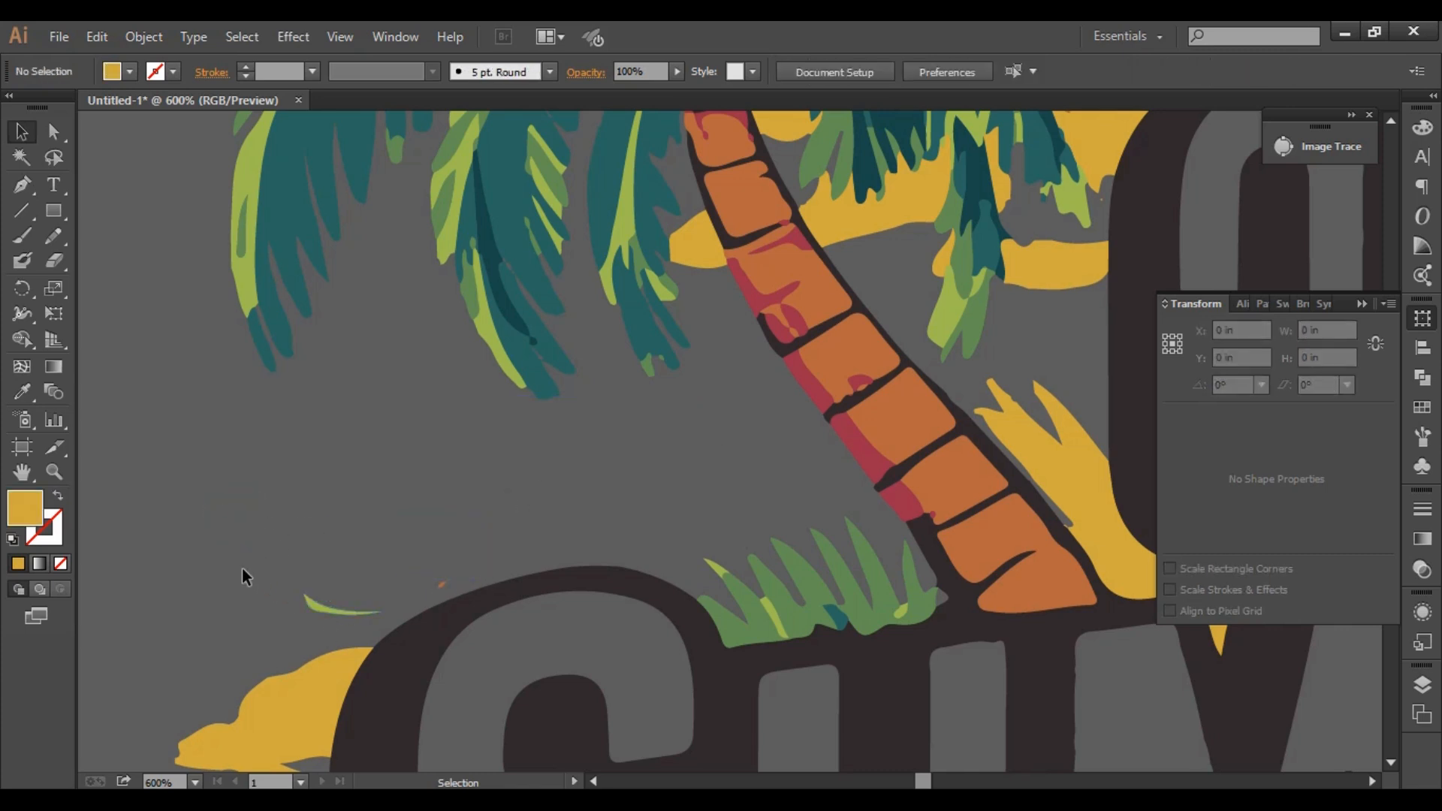
pyautogui.moveTo(357, 611); pyautogui.dragTo(373, 612)
pyautogui.press('Delete')
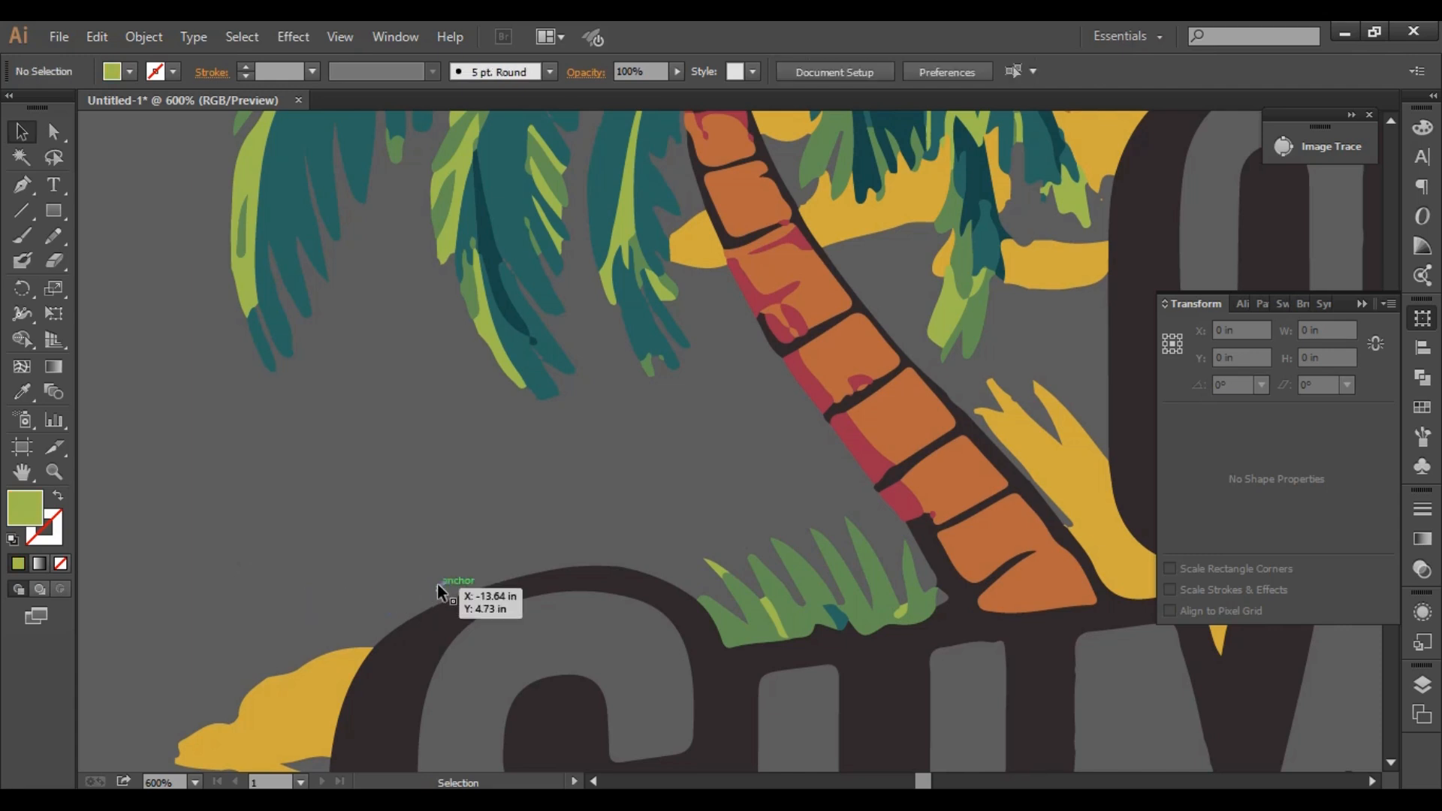
pyautogui.click(439, 585)
pyautogui.press('Delete')
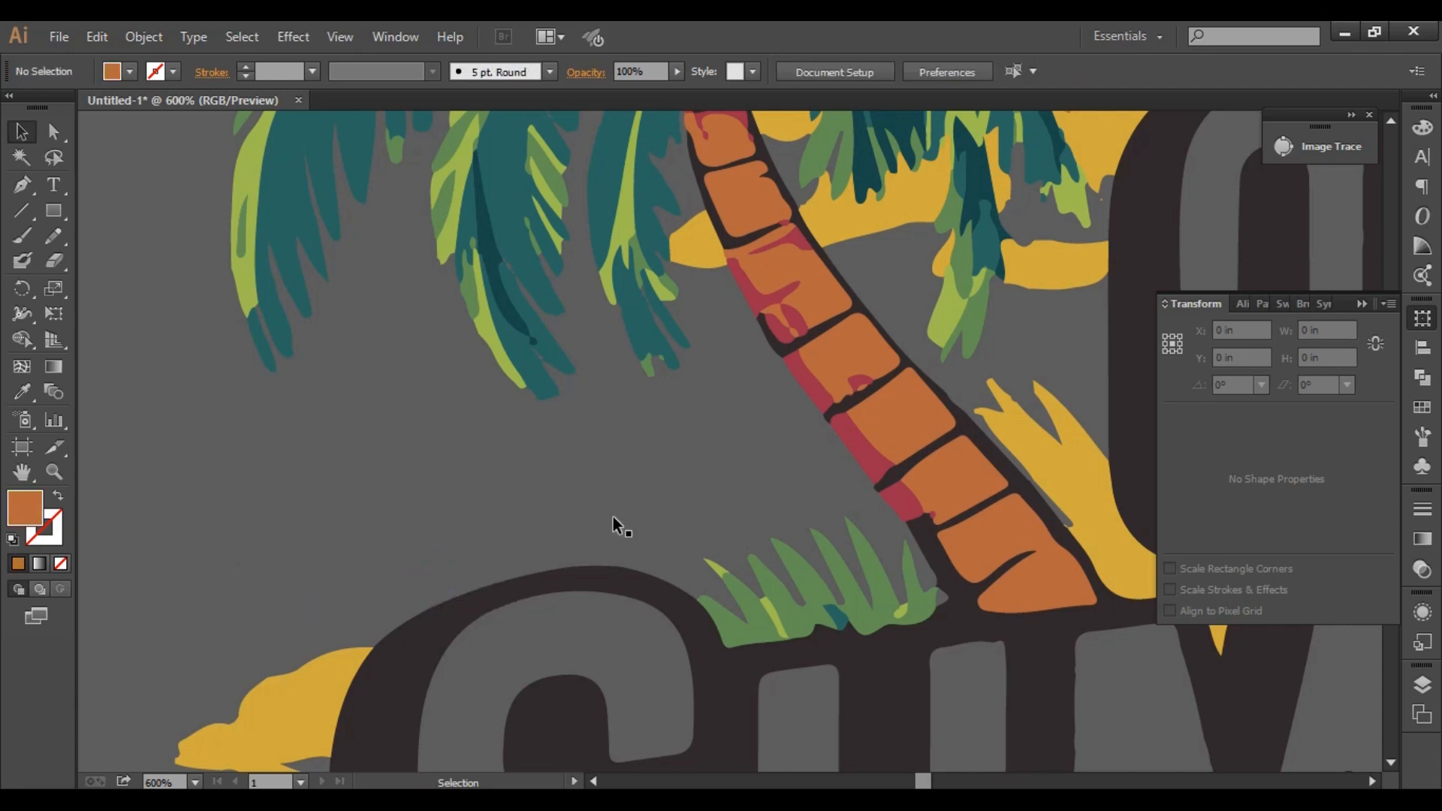
pyautogui.scroll(-4, 613, 517)
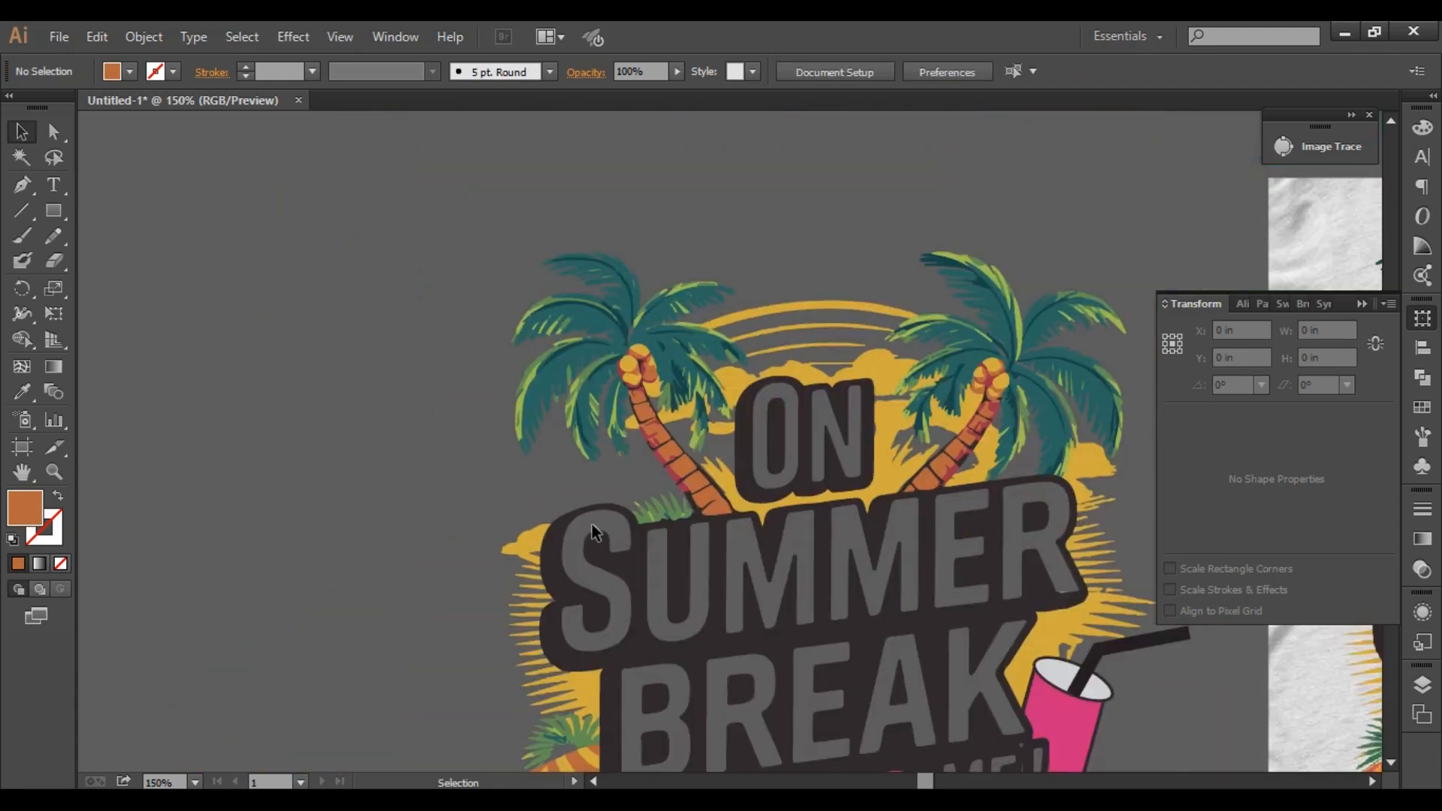
pyautogui.scroll(1, 585, 526)
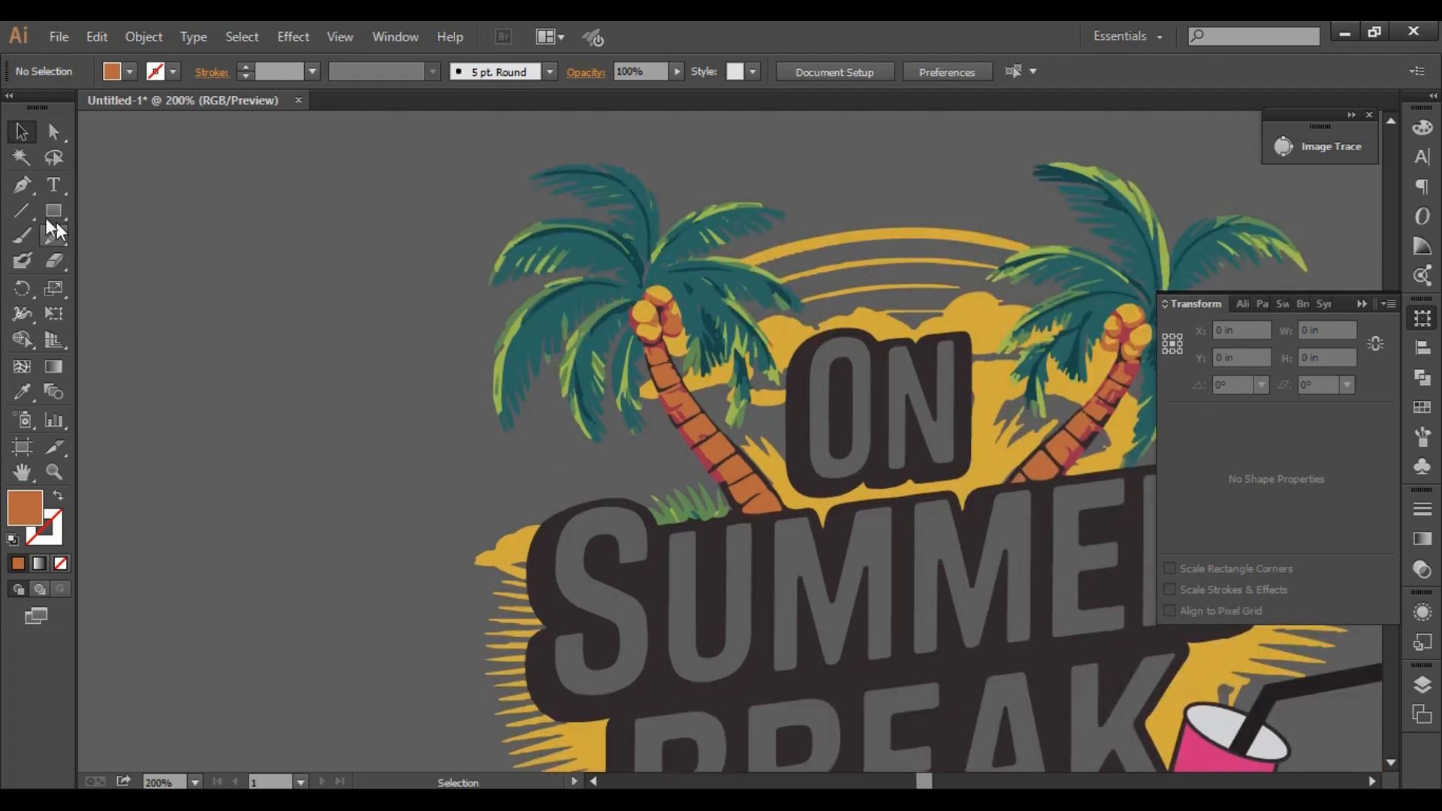
pyautogui.click(20, 158)
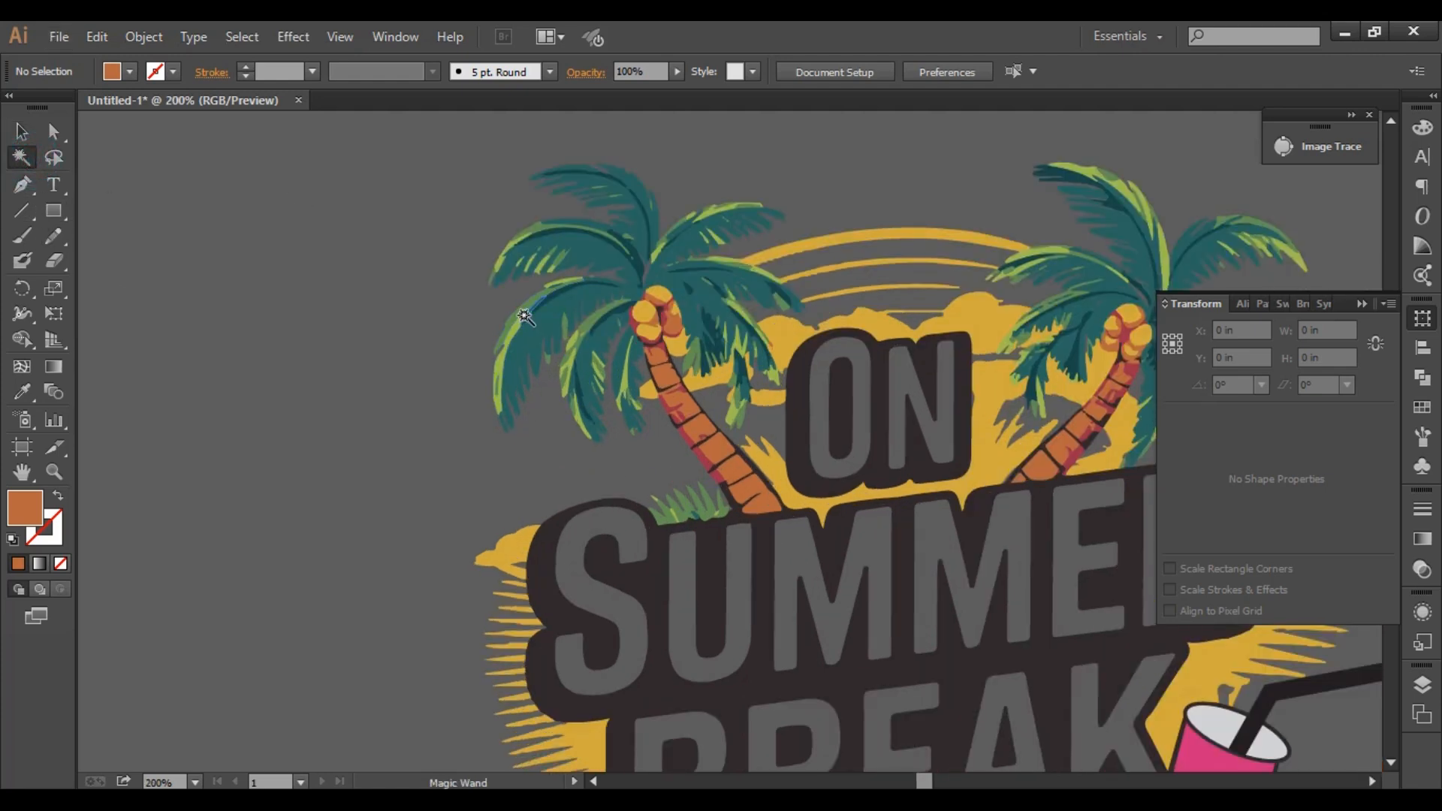
pyautogui.click(524, 313)
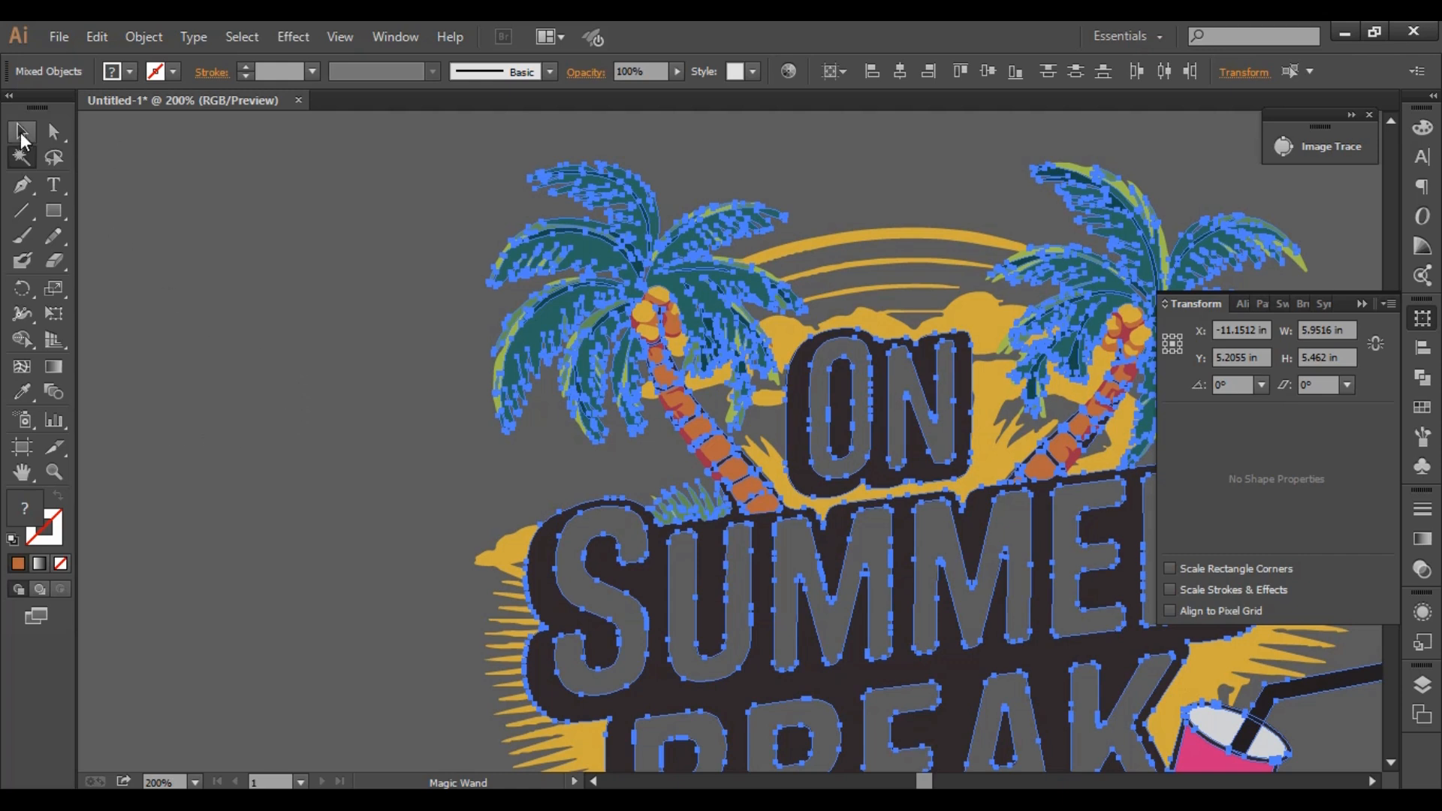
pyautogui.click(21, 135)
pyautogui.click(107, 254)
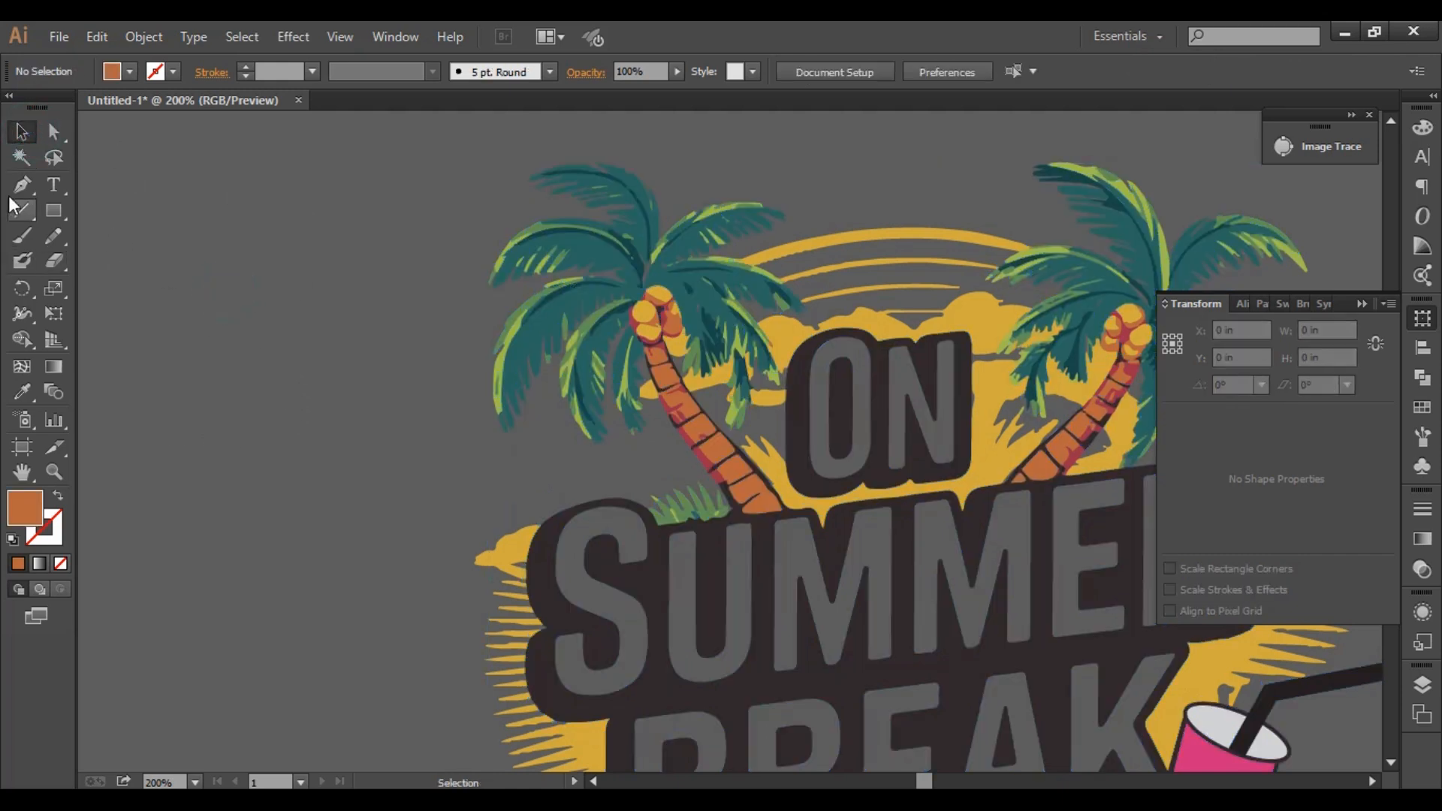
# Try to recolour everything similar to the fronds' light-green highlight, selected with the Magic Wand, using teal sampled from the palm leaf.
pyautogui.click(21, 157)
pyautogui.scroll(1, 535, 339)
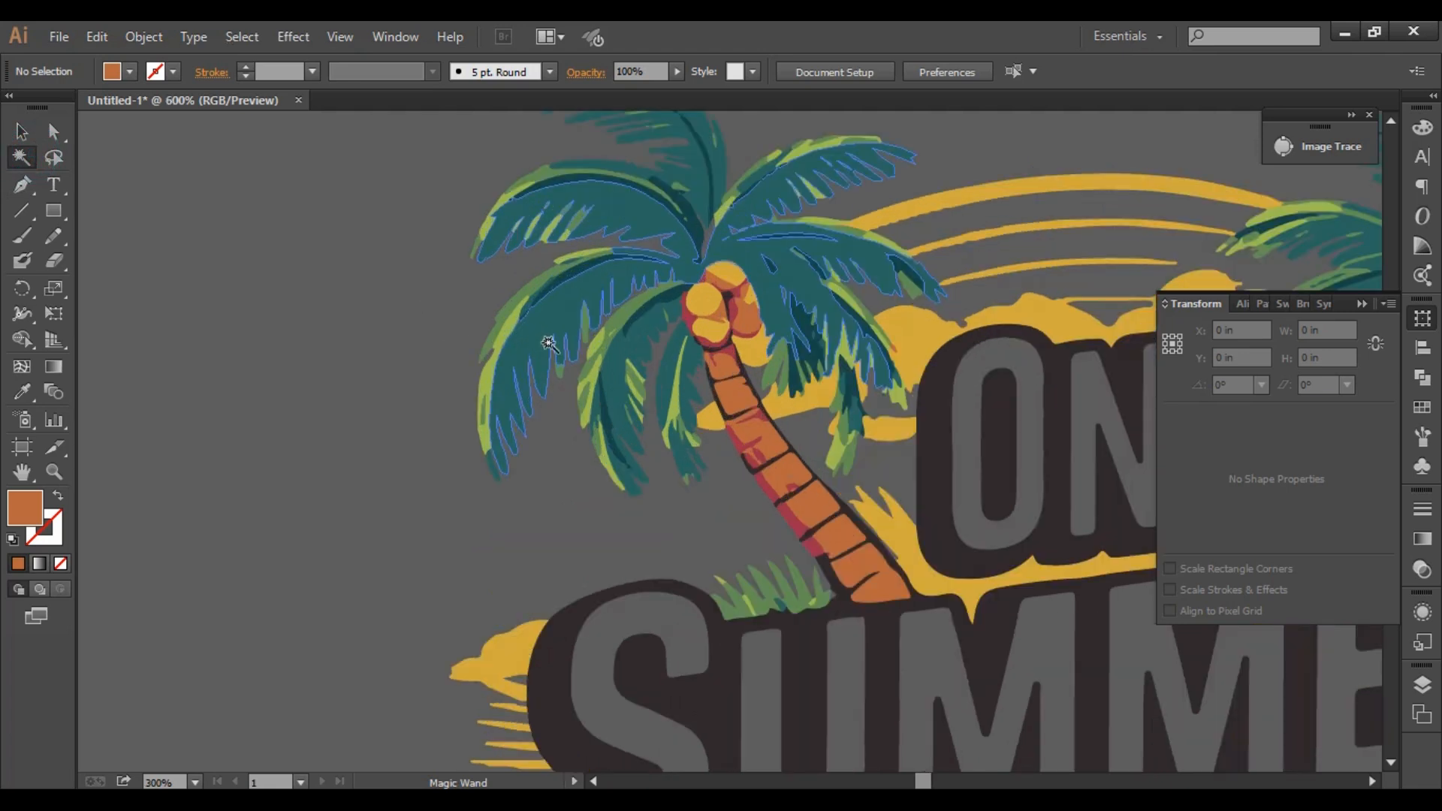
pyautogui.scroll(1, 549, 343)
pyautogui.scroll(1, 498, 305)
pyautogui.click(444, 269)
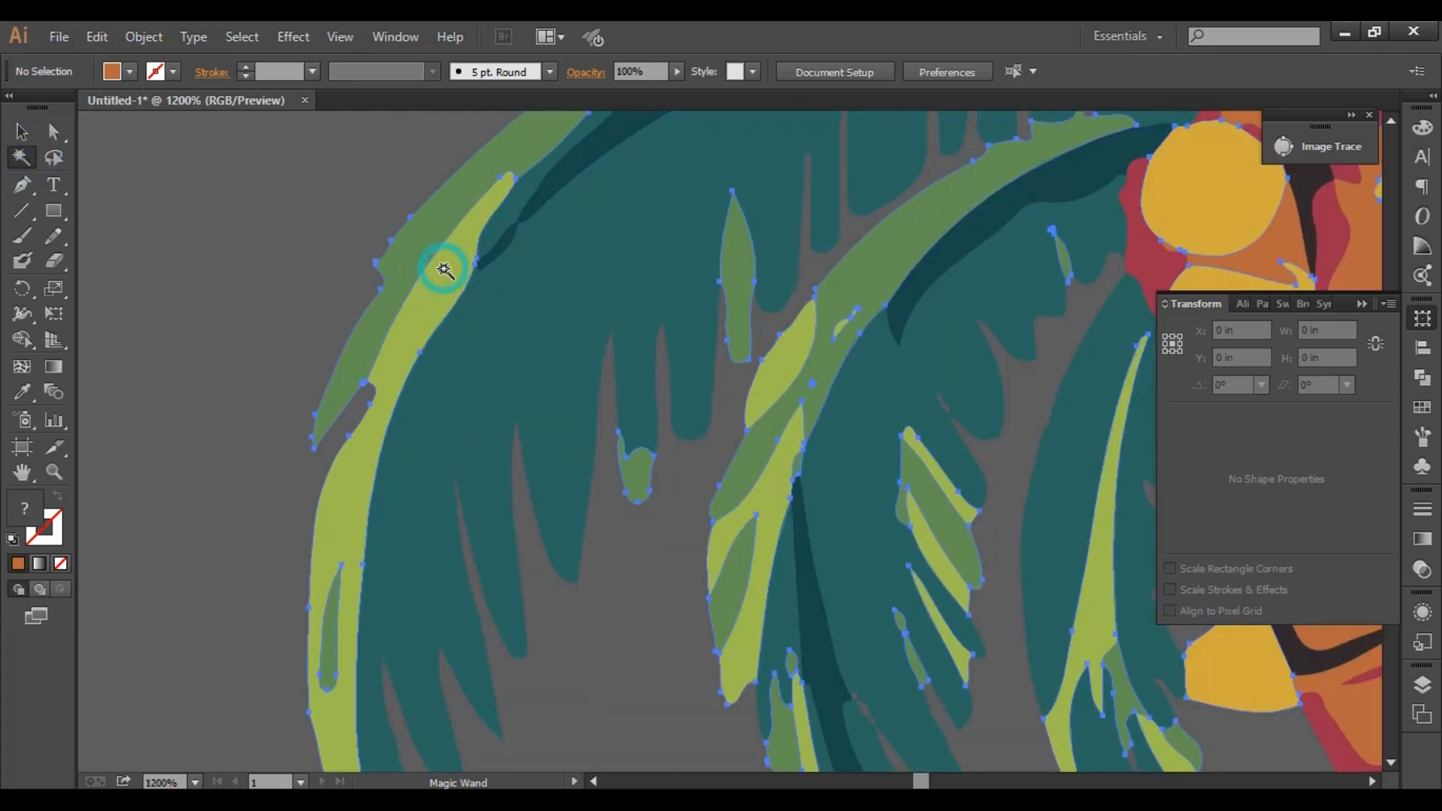
pyautogui.click(22, 390)
pyautogui.click(616, 247)
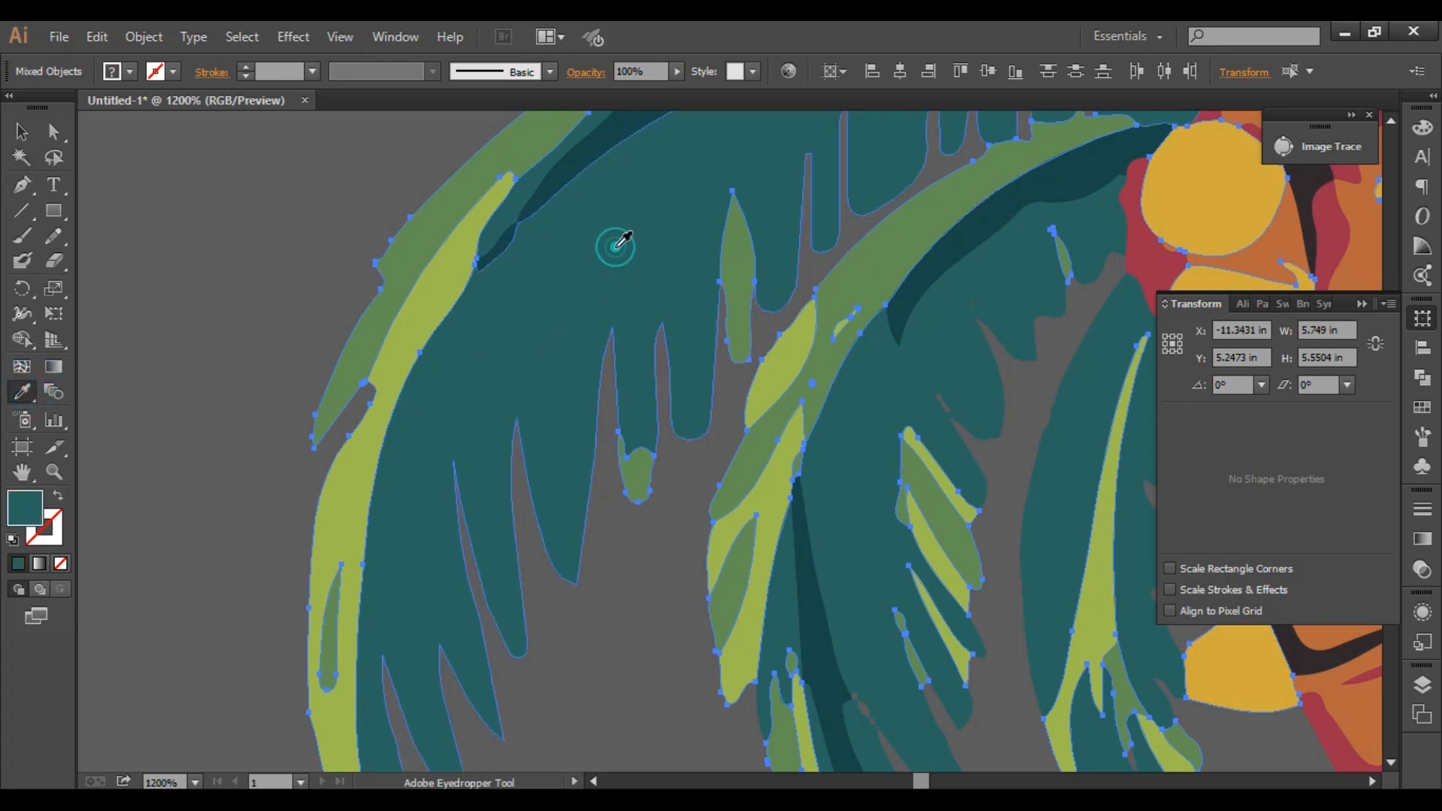
pyautogui.scroll(-4, 653, 359)
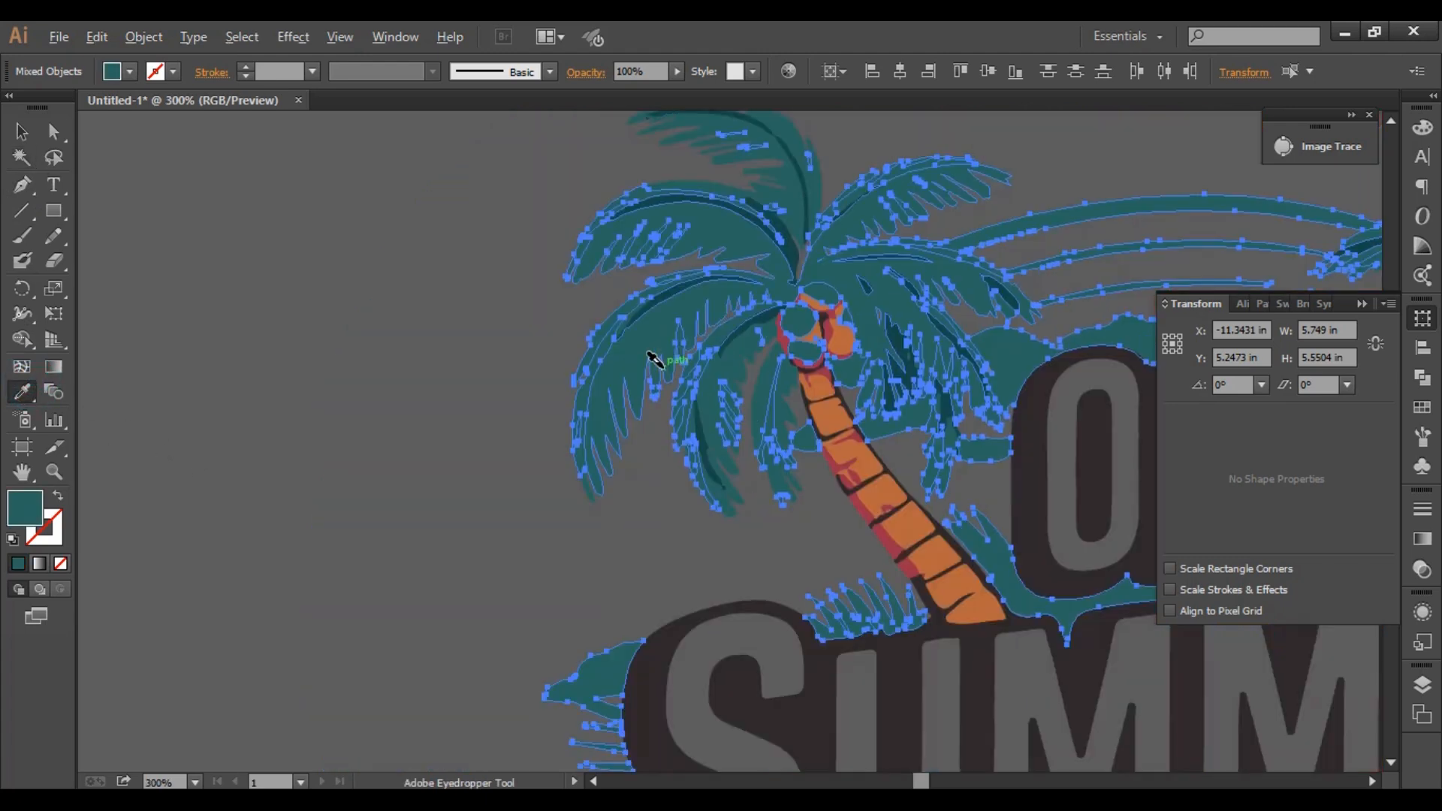
pyautogui.scroll(-4, 671, 361)
pyautogui.click(31, 133)
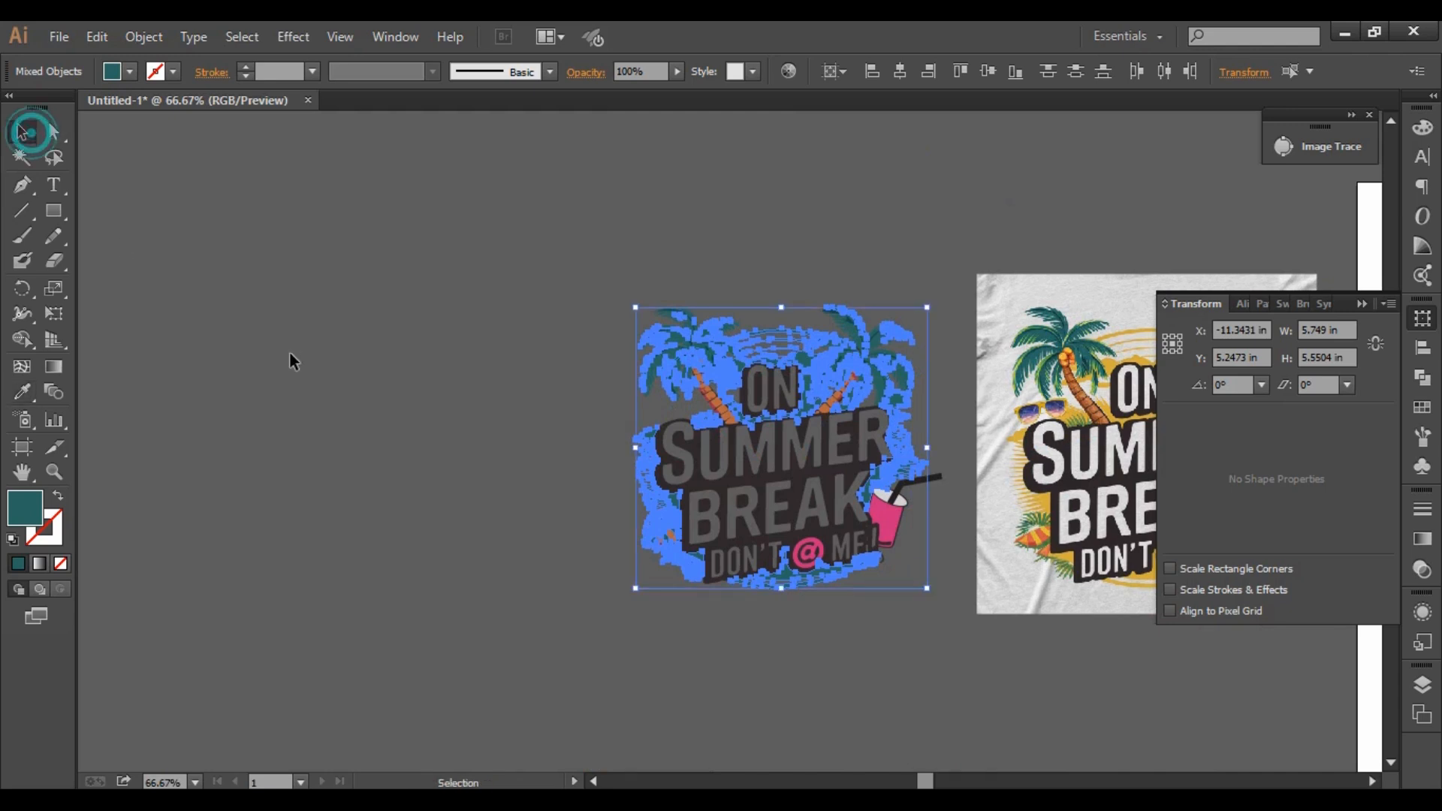
pyautogui.click(290, 352)
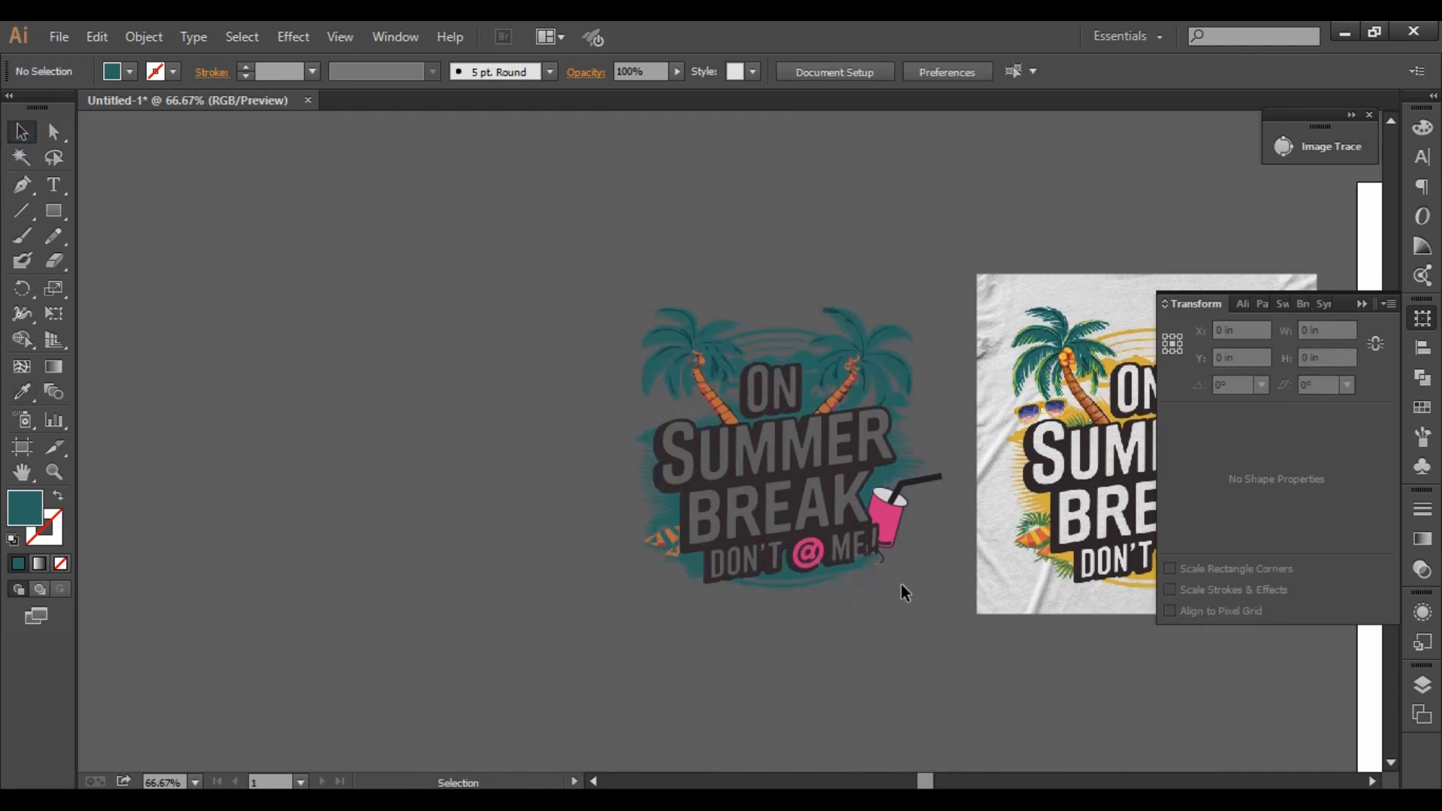
# Undo the teal recolouring of the highlights and sunburst, and clear the selection.
pyautogui.scroll(3, 900, 582)
pyautogui.scroll(-1, 885, 549)
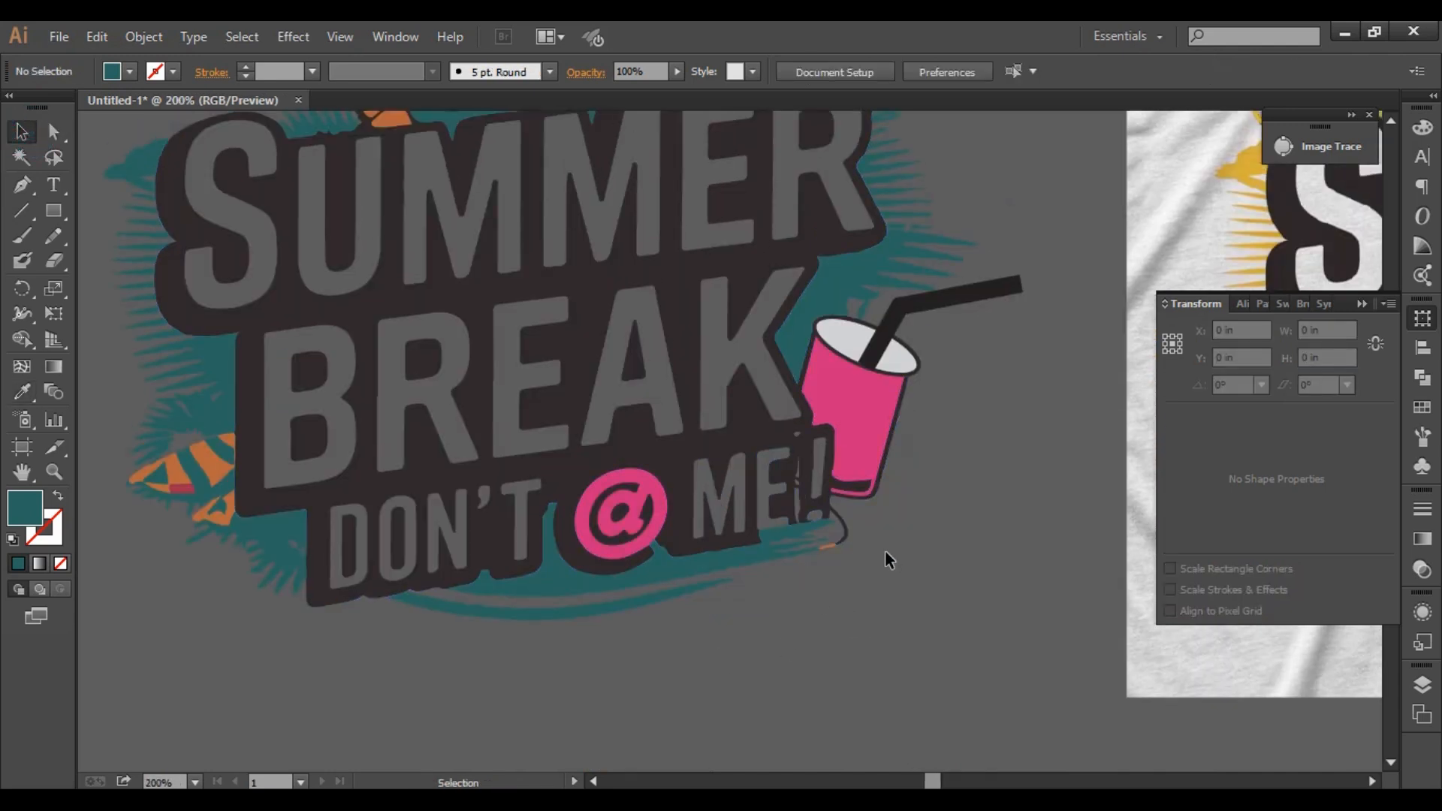
pyautogui.press('a')
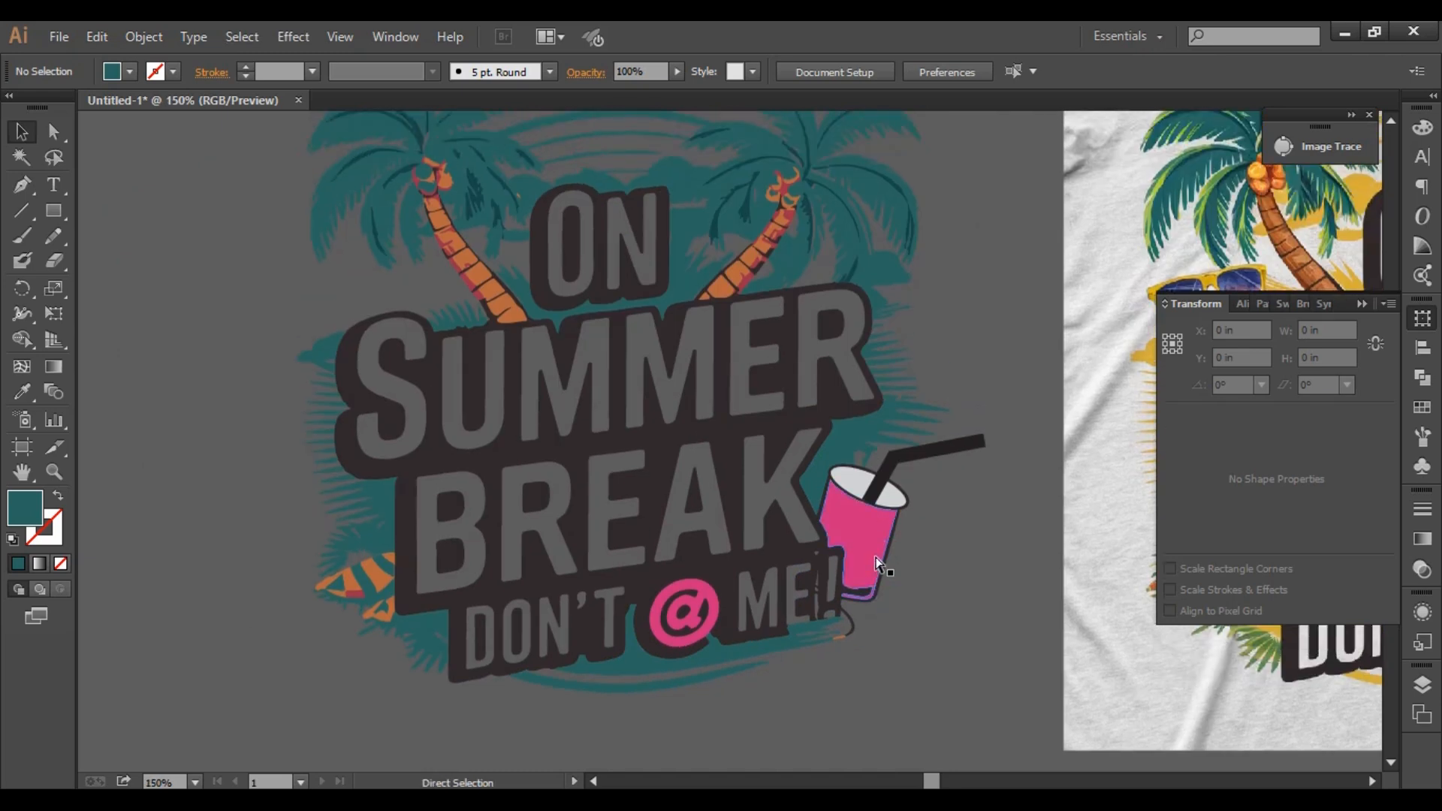
pyautogui.press('v')
pyautogui.click(877, 559)
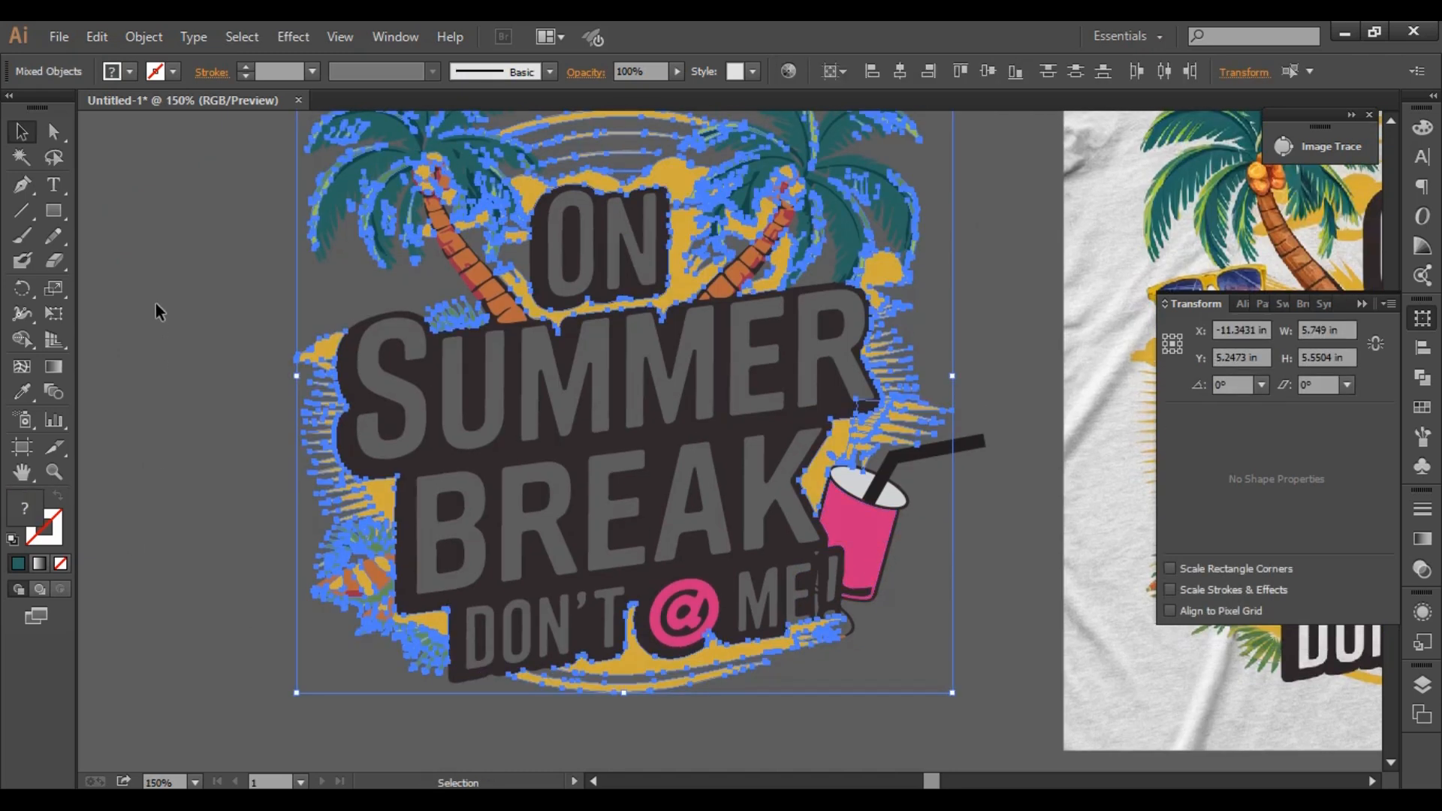
pyautogui.click(156, 303)
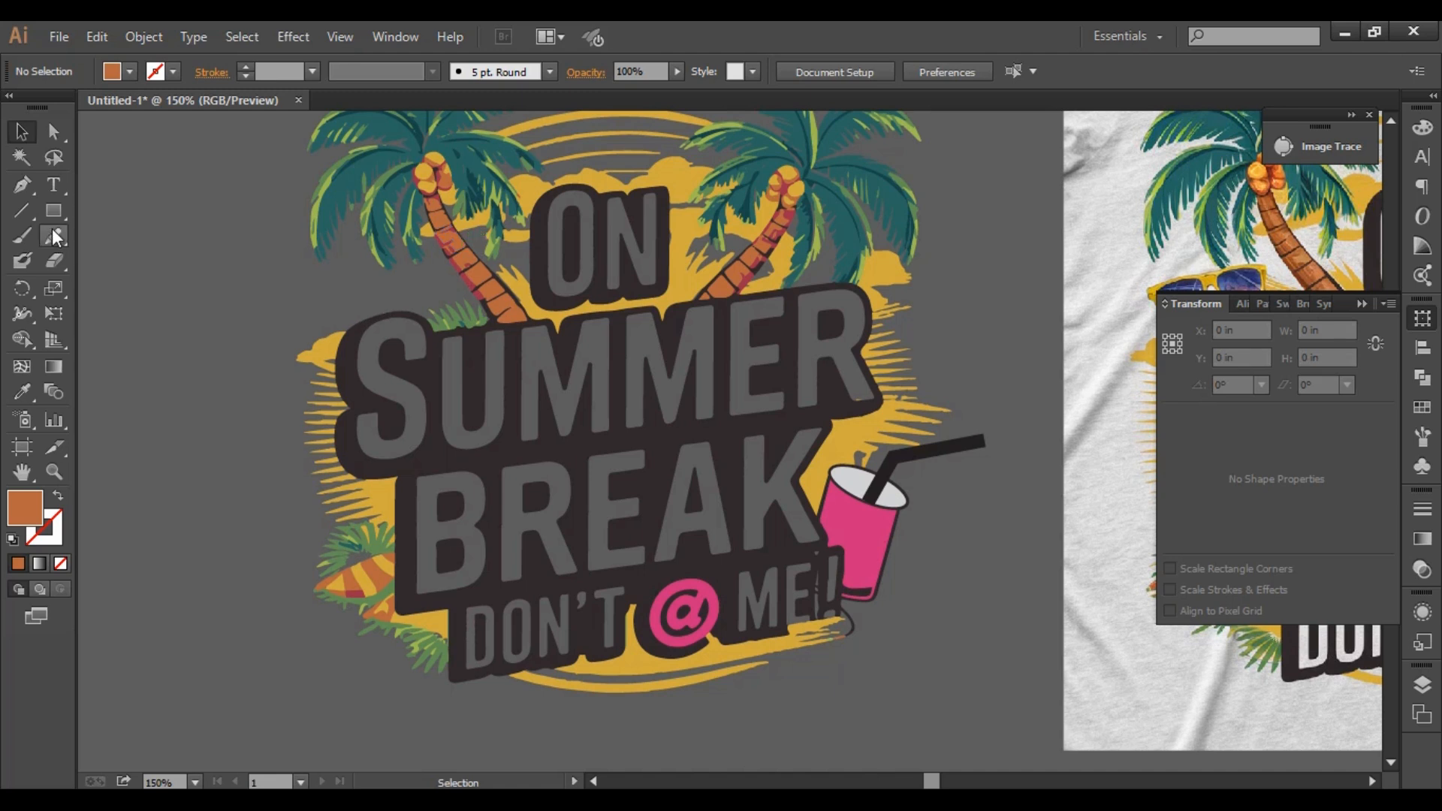
pyautogui.click(33, 156)
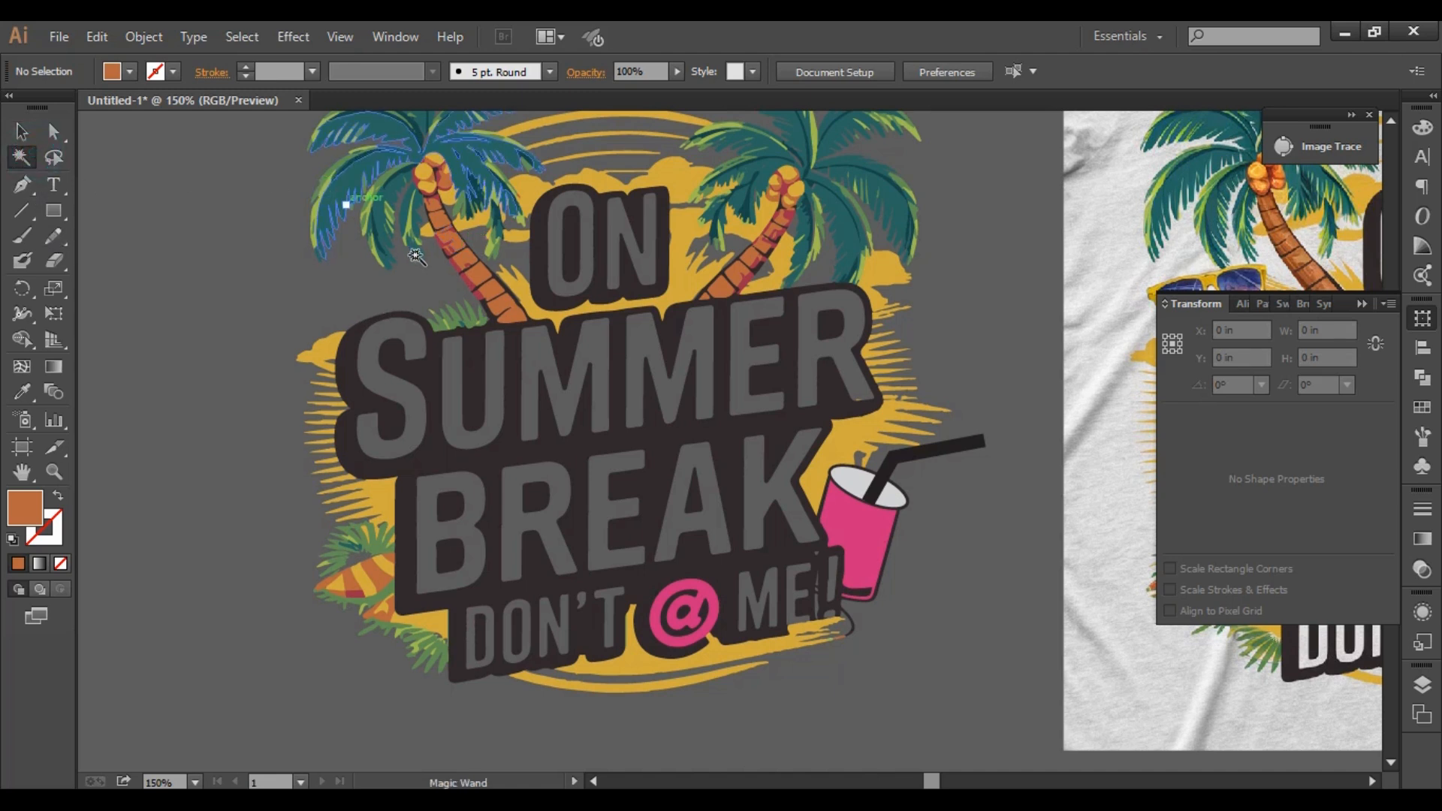
pyautogui.click(23, 131)
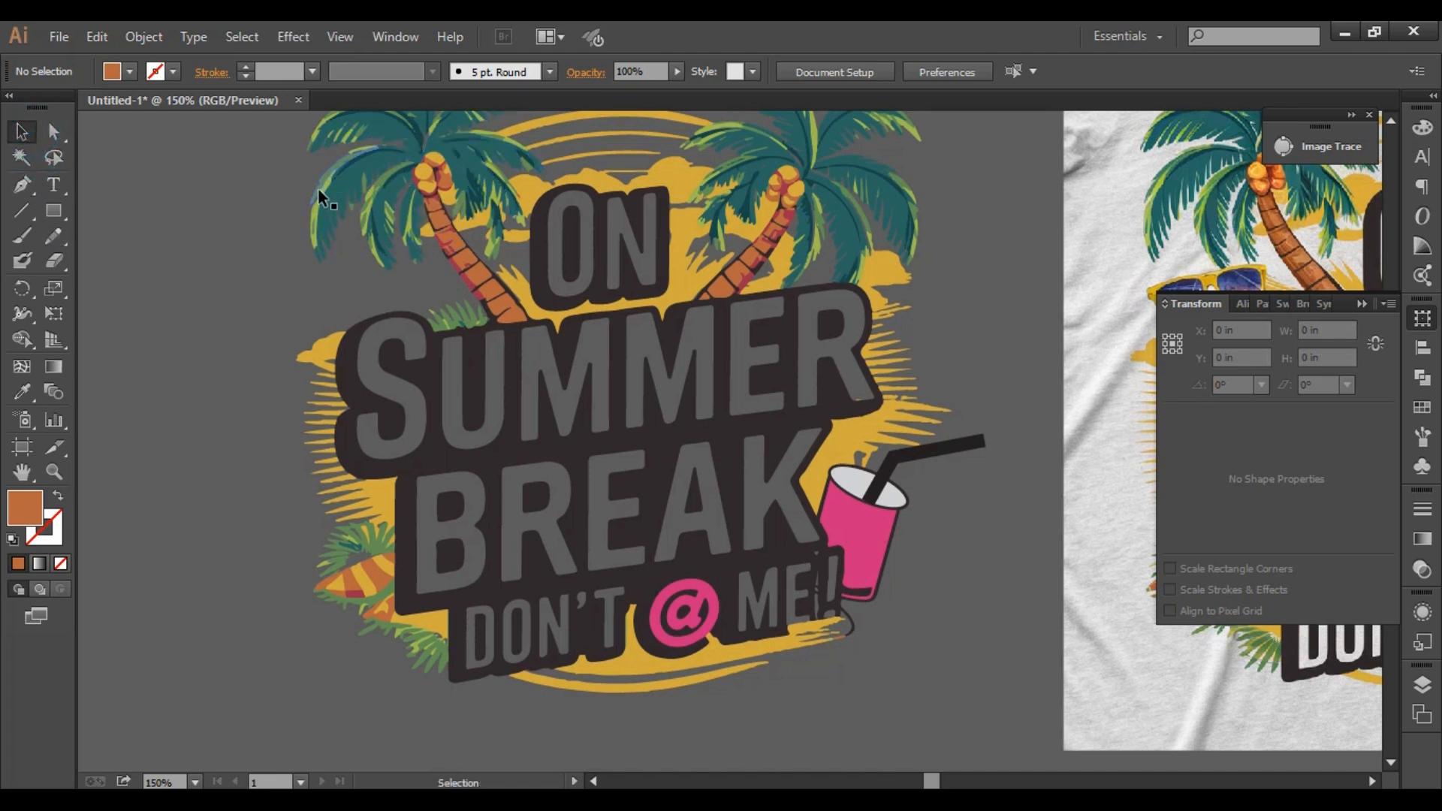
pyautogui.click(314, 225)
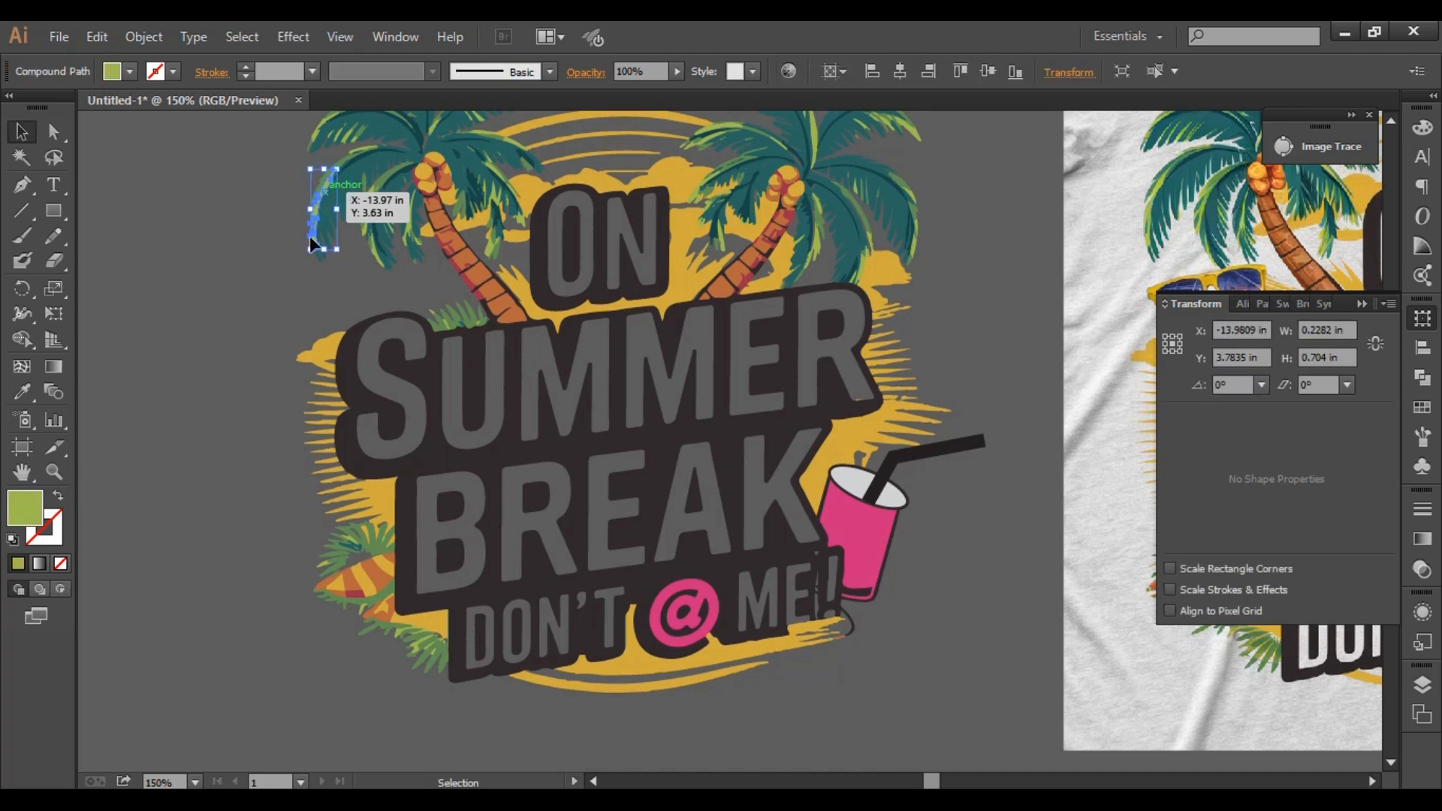
pyautogui.click(255, 297)
# Select the green shades of the palm fronds and grass with the Magic Wand, recolour them with the leaves' teal and clear the selection.
pyautogui.click(22, 159)
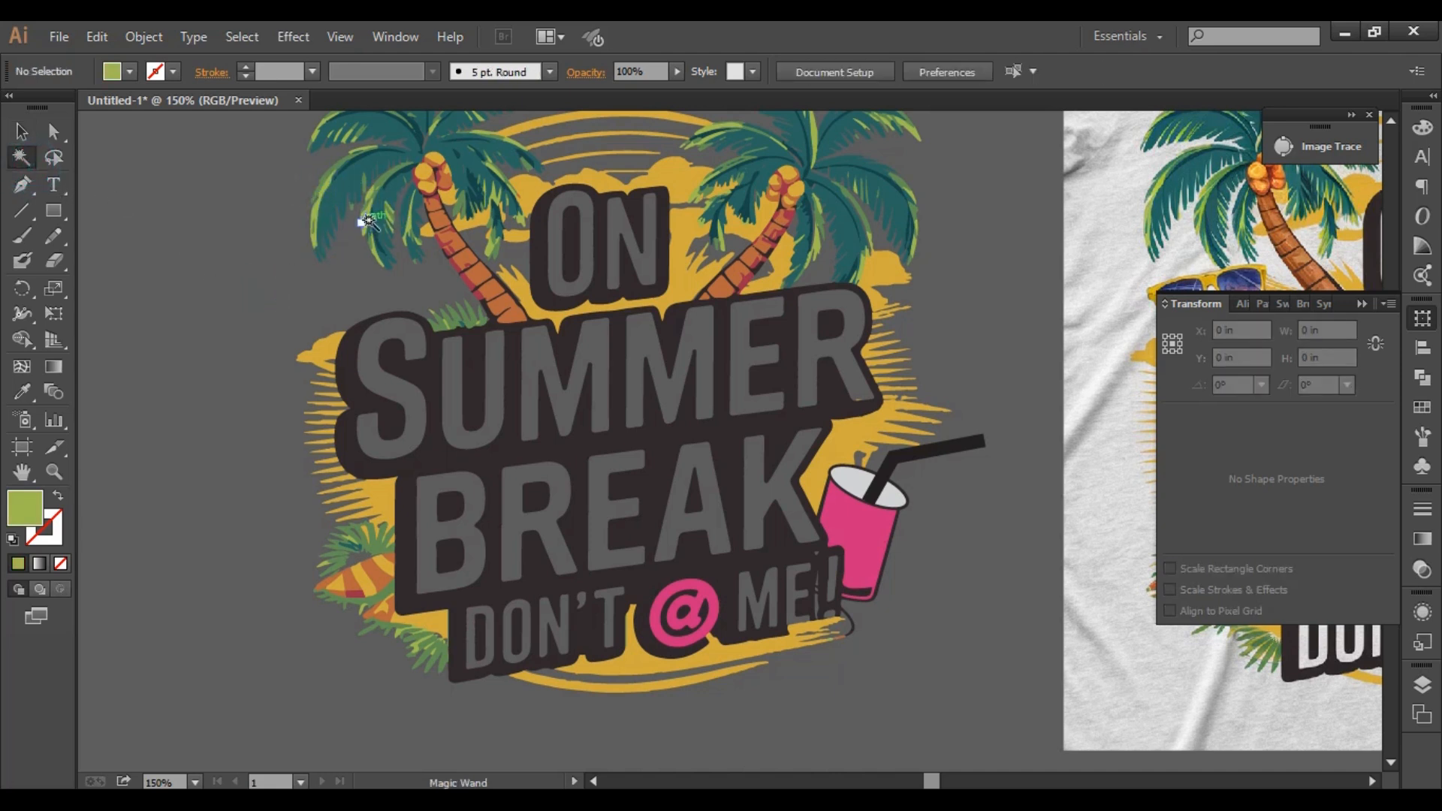
pyautogui.scroll(1, 382, 186)
pyautogui.scroll(1, 382, 187)
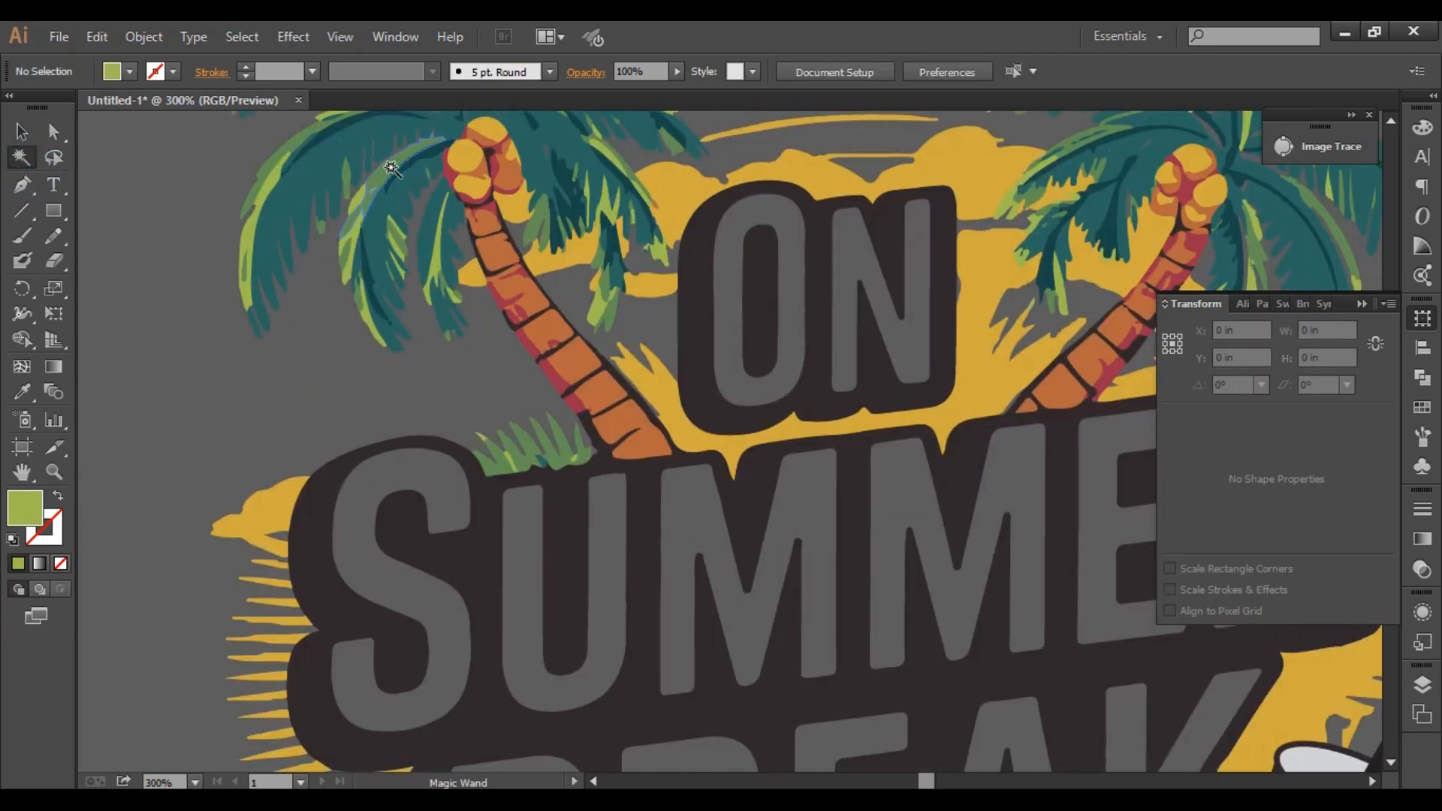
pyautogui.click(390, 167)
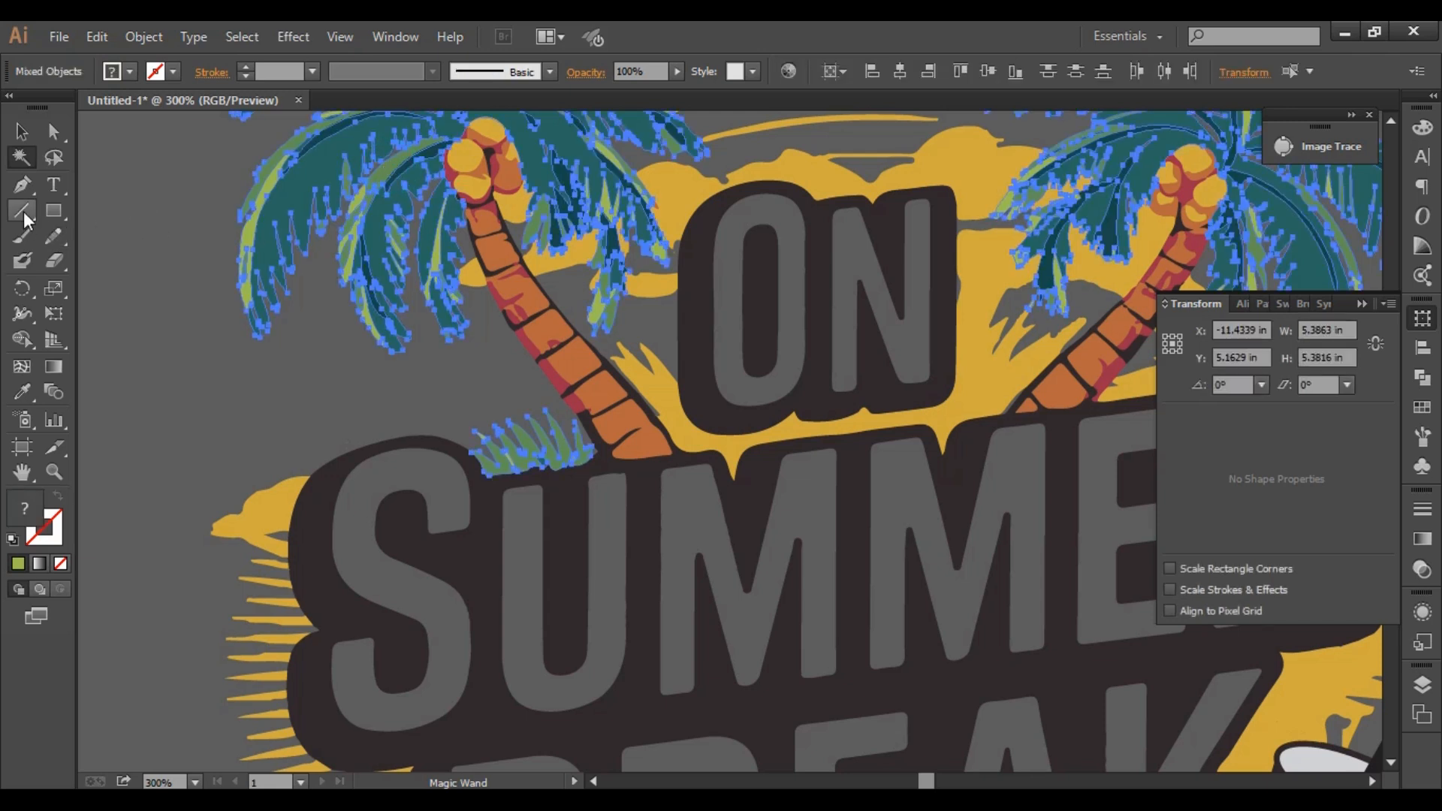
pyautogui.click(22, 391)
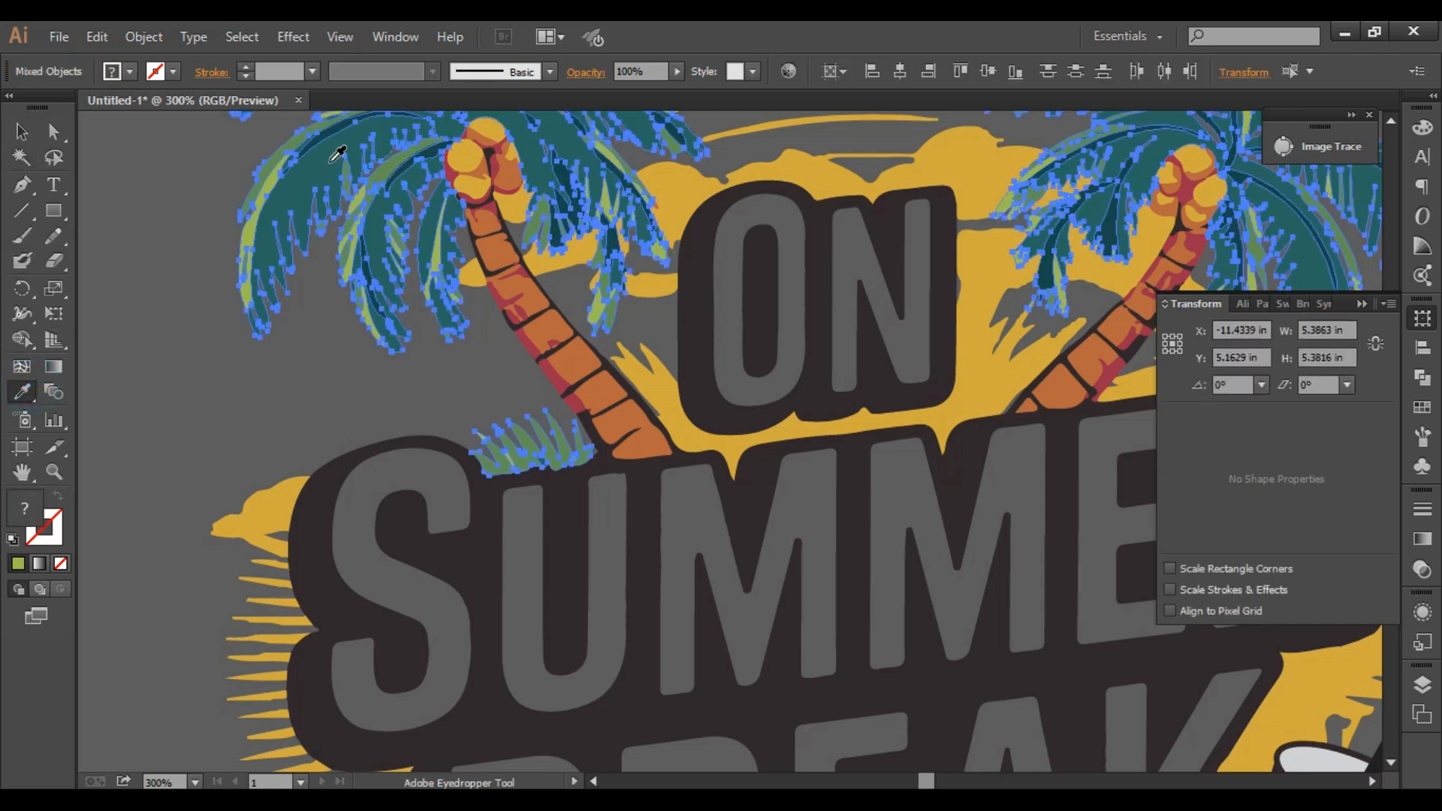
pyautogui.click(331, 162)
pyautogui.click(21, 132)
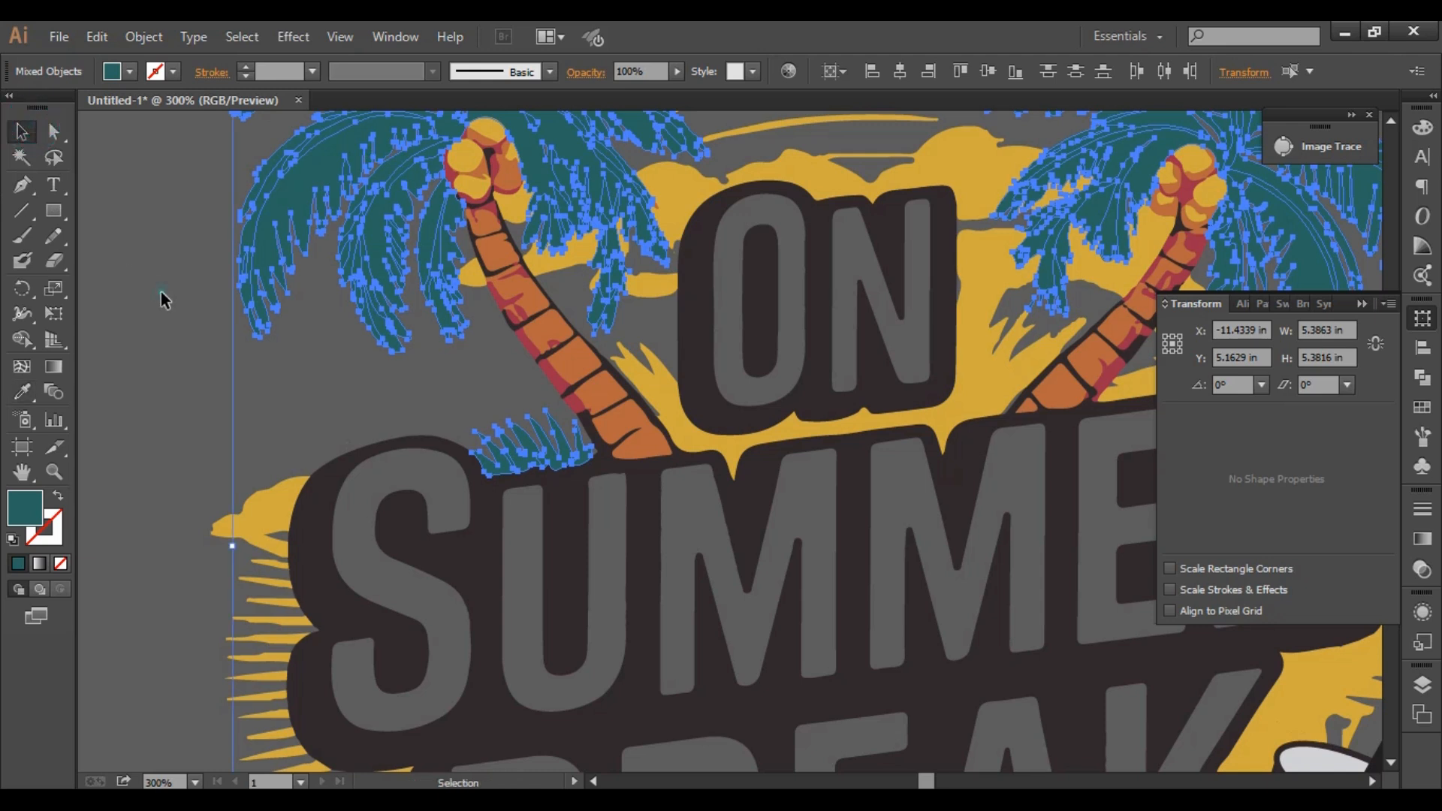
pyautogui.click(179, 335)
pyautogui.scroll(-4, 184, 340)
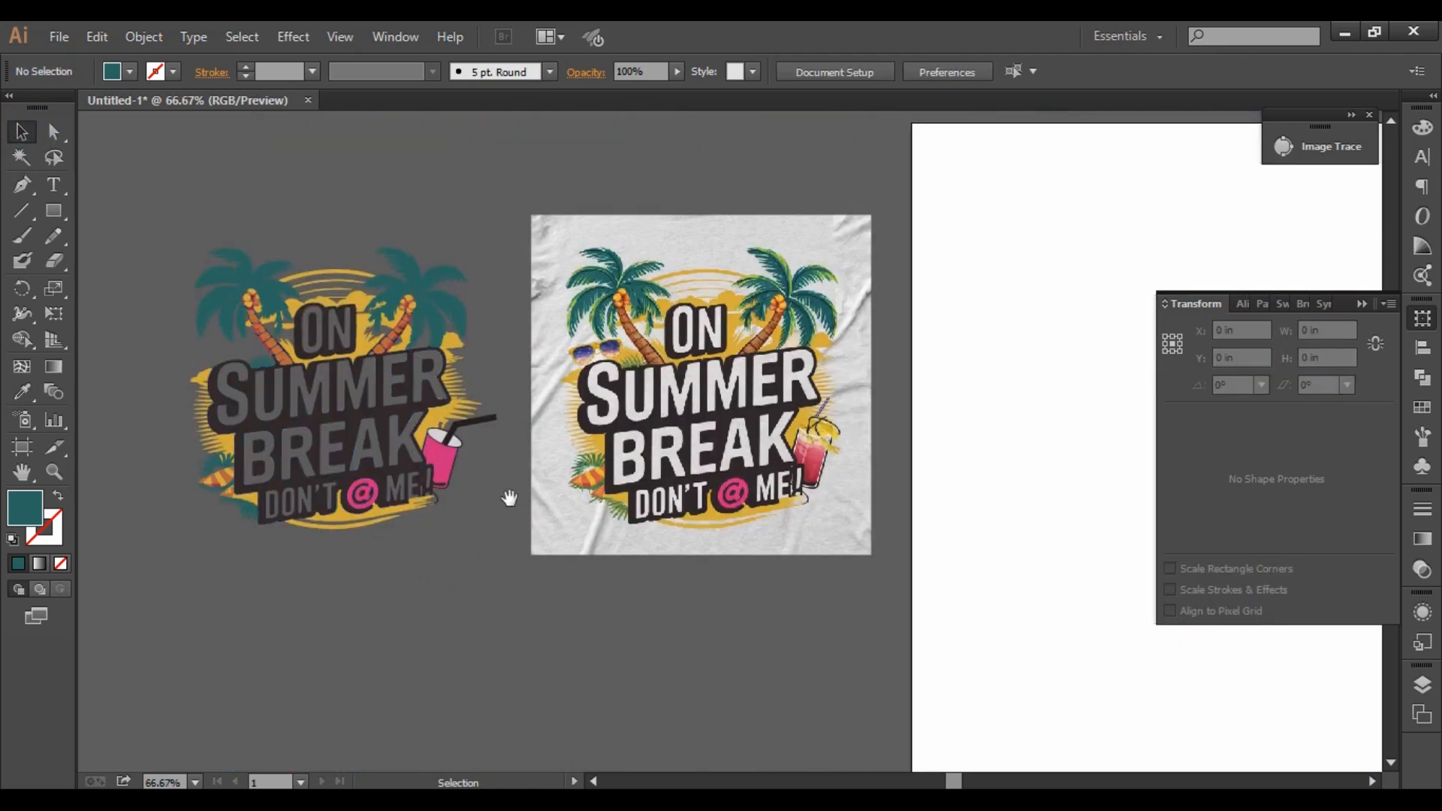
pyautogui.moveTo(509, 496); pyautogui.dragTo(631, 496)
pyautogui.scroll(2, 444, 489)
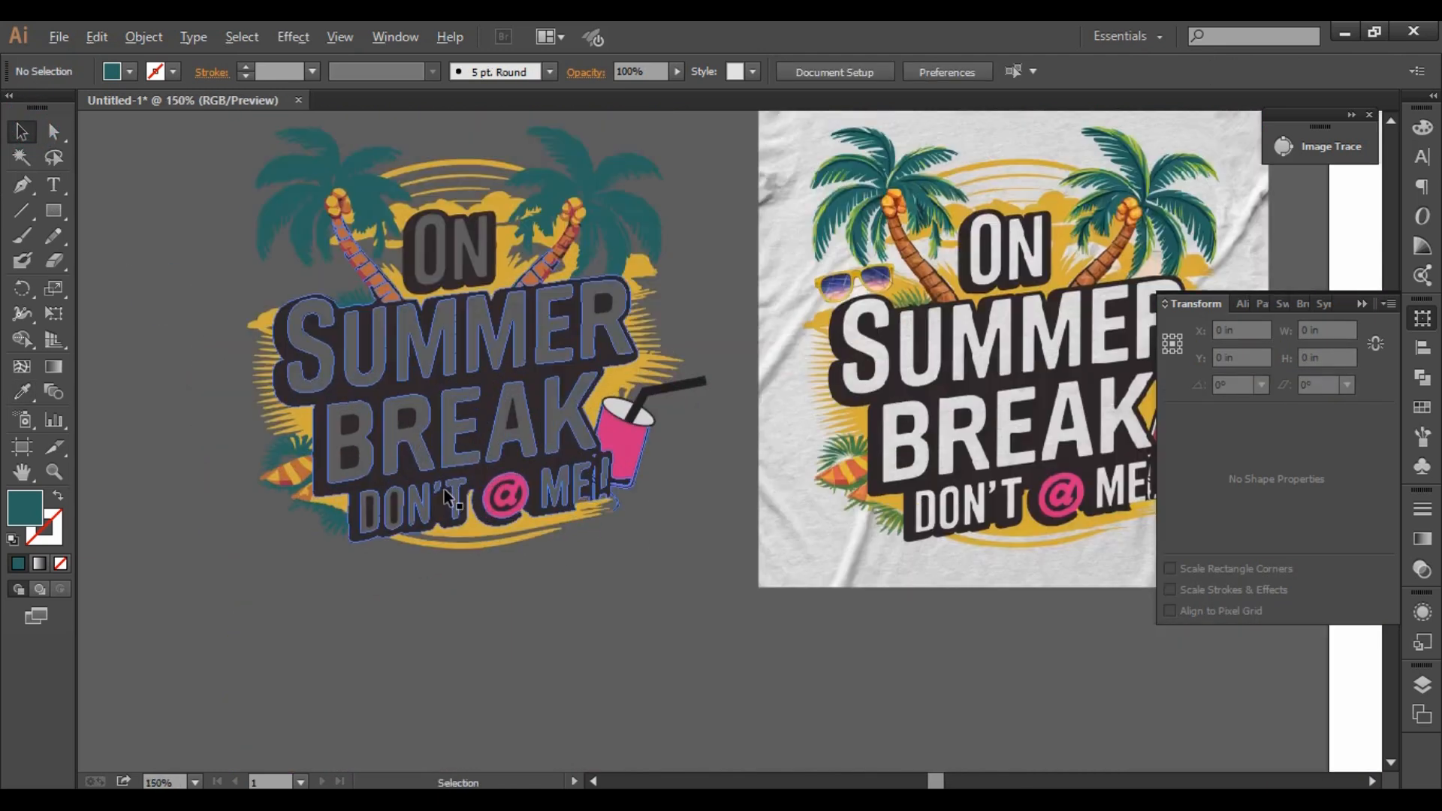
pyautogui.scroll(-2, 601, 588)
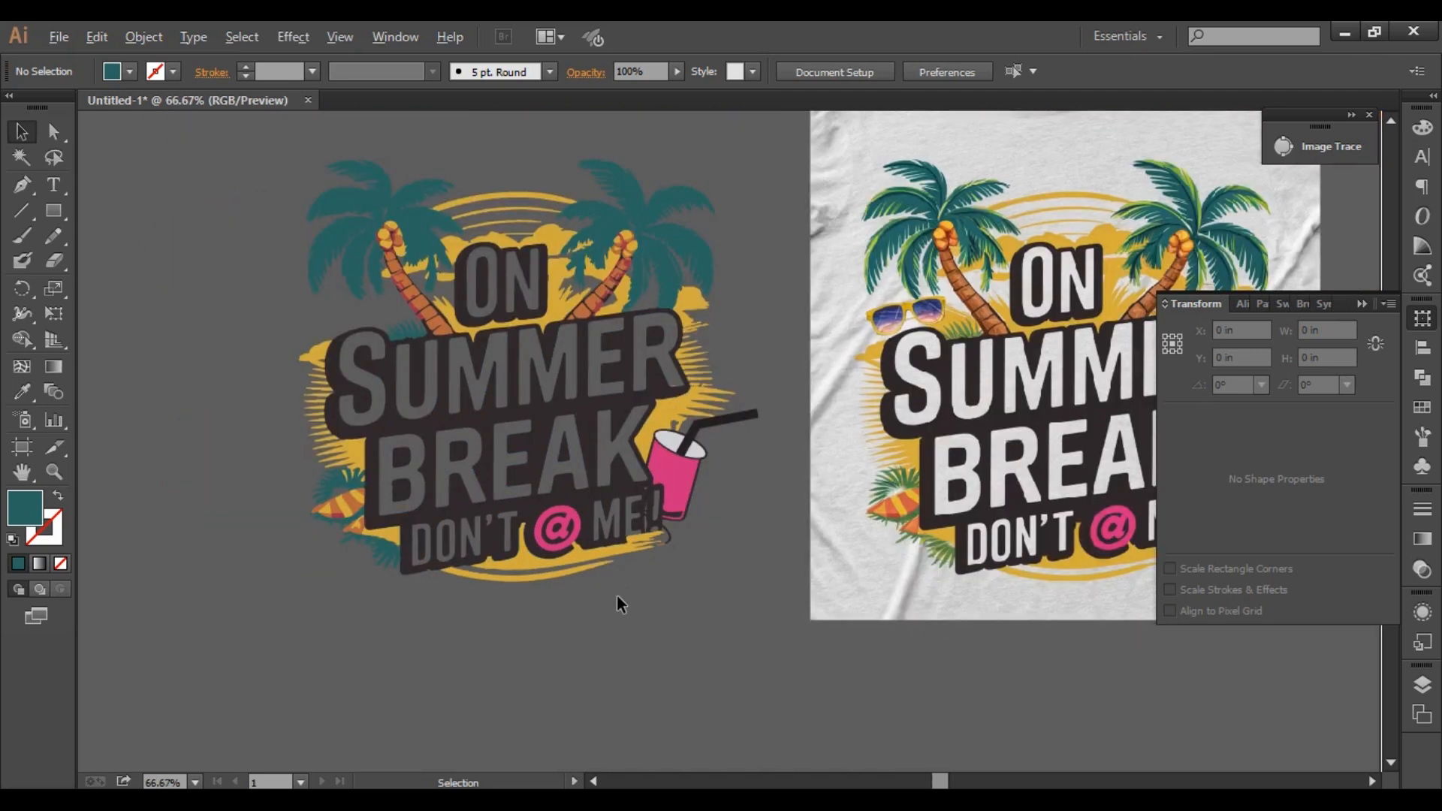
# Select the whole traced T-shirt artwork and group it into one object.
pyautogui.moveTo(251, 226); pyautogui.dragTo(706, 637)
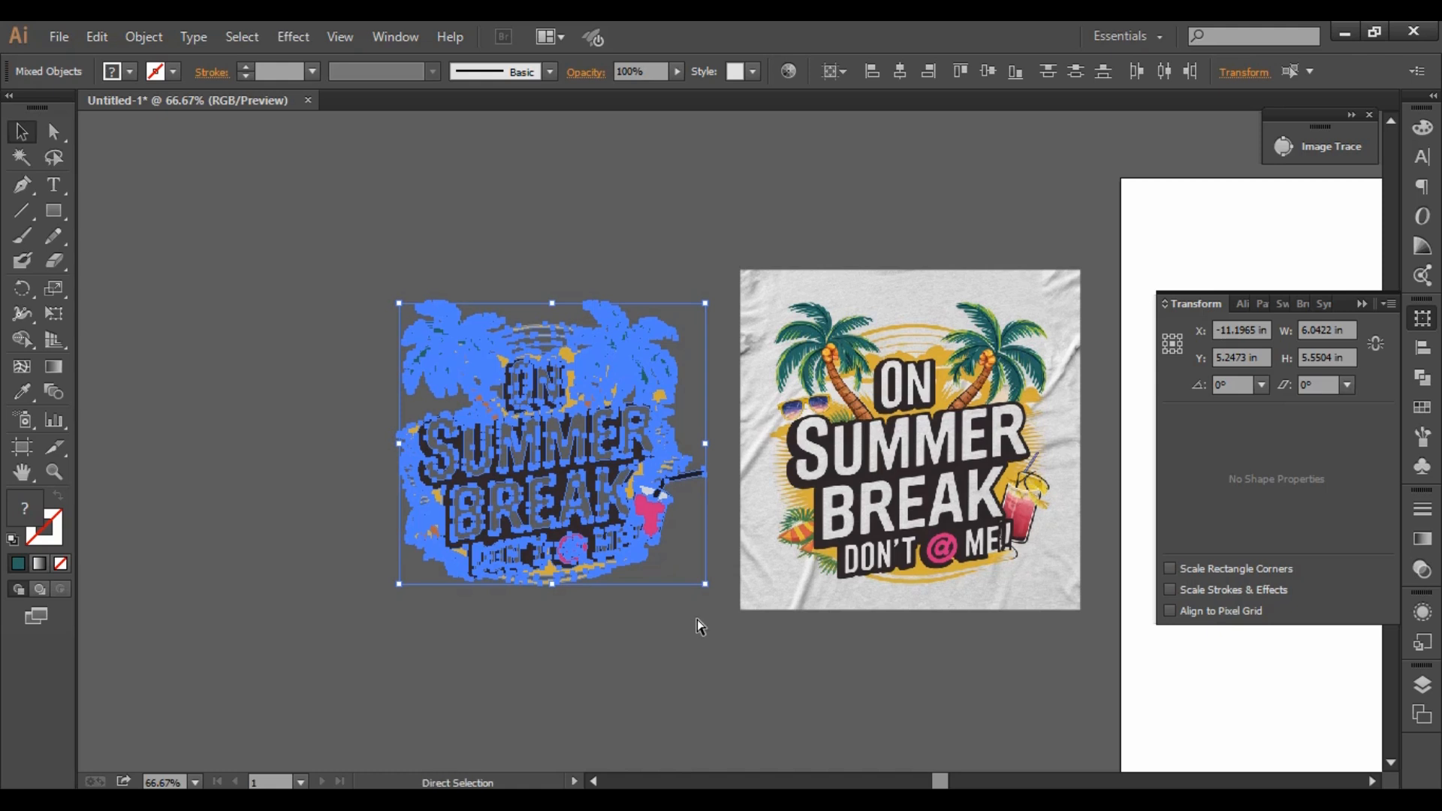
pyautogui.hotkey('ctrl', 'shift', 'b')
pyautogui.hotkey('ctrl', 'g')
# Move the grouped artwork from beside the reference photo onto the white artboard and clear the selection.
pyautogui.press('space')
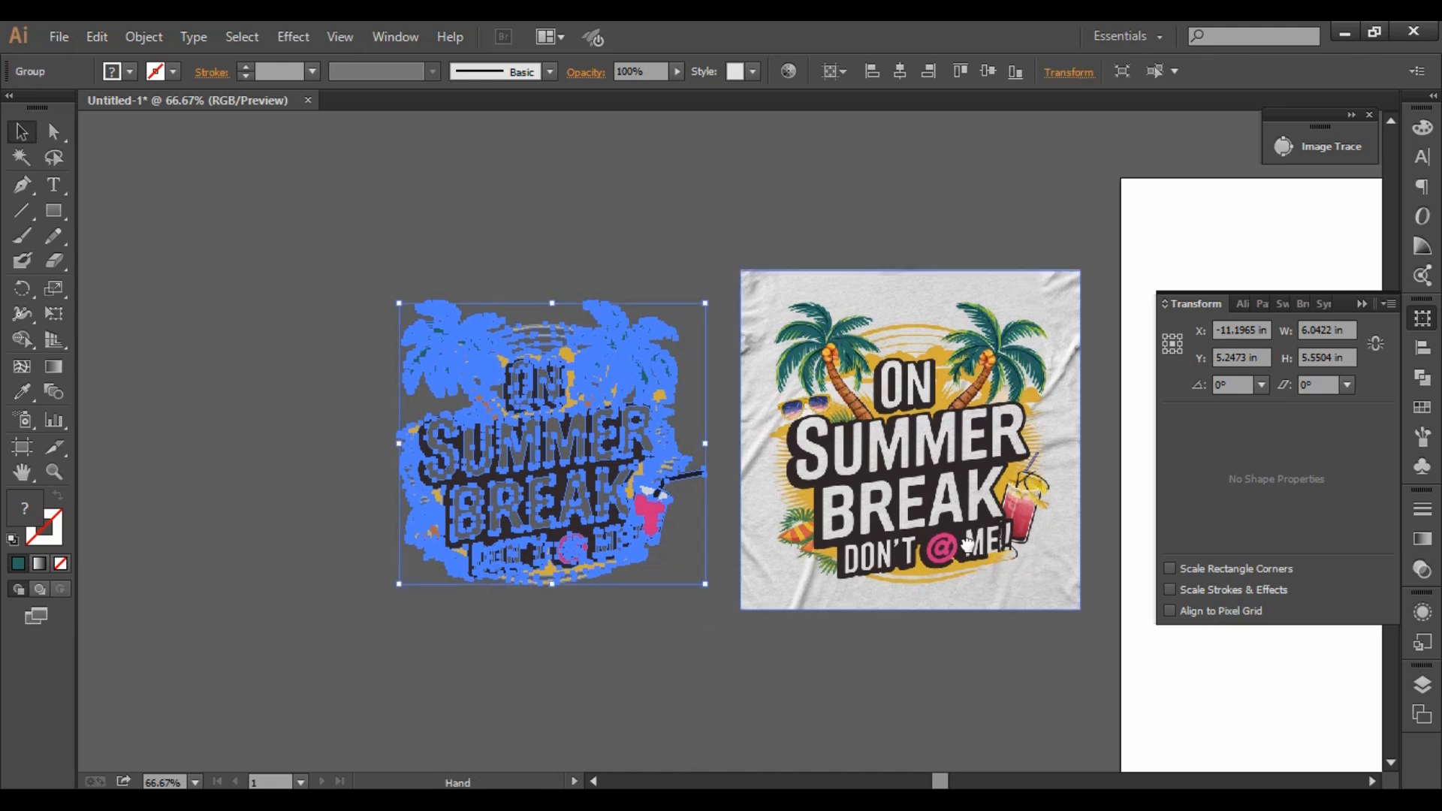
pyautogui.moveTo(968, 545); pyautogui.dragTo(620, 505)
pyautogui.moveTo(312, 447)
pyautogui.mouseDown()
pyautogui.moveTo(1163, 475)
pyautogui.moveTo(1098, 496)
pyautogui.mouseUp()
pyautogui.hotkey('ctrl', 'z')
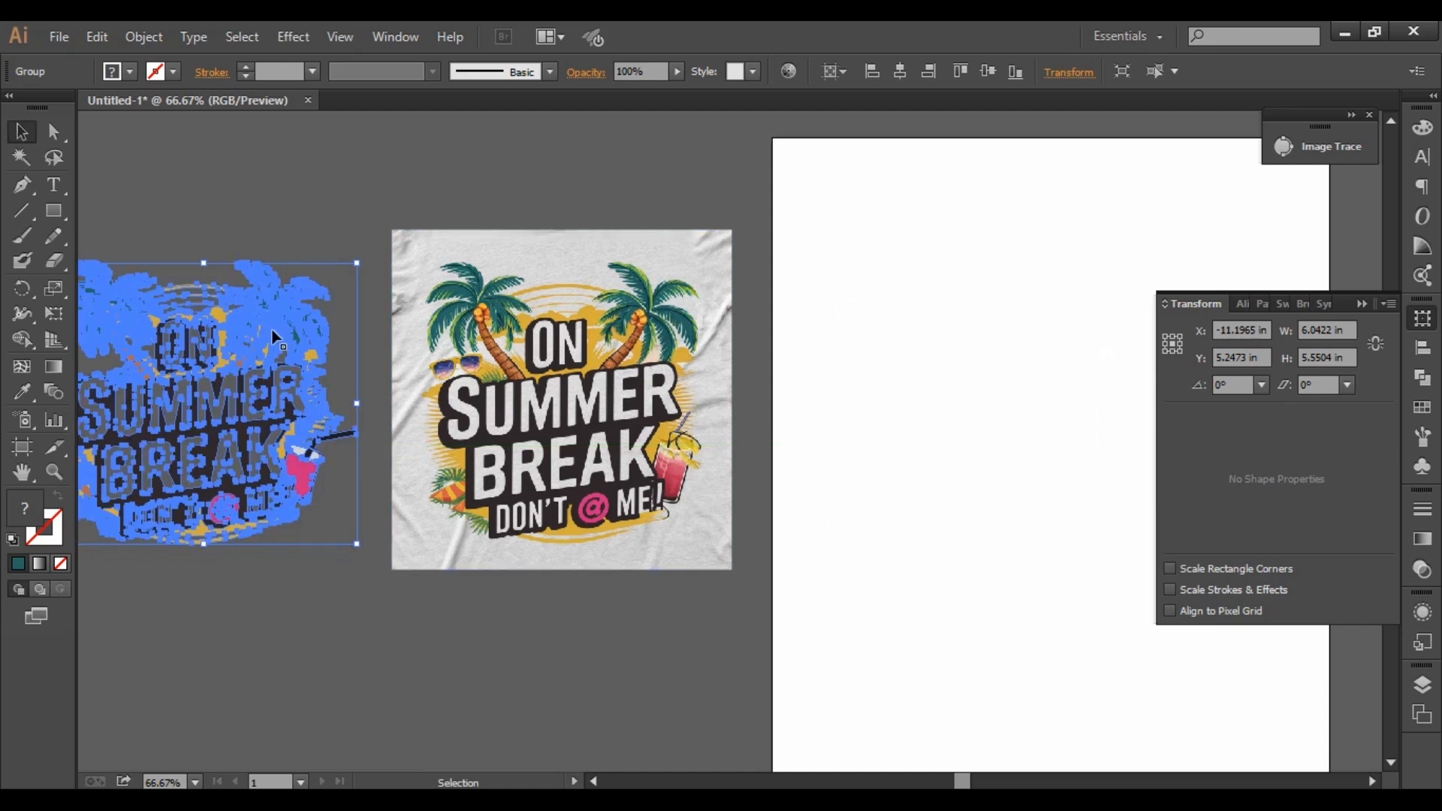
pyautogui.moveTo(298, 332); pyautogui.dragTo(905, 432)
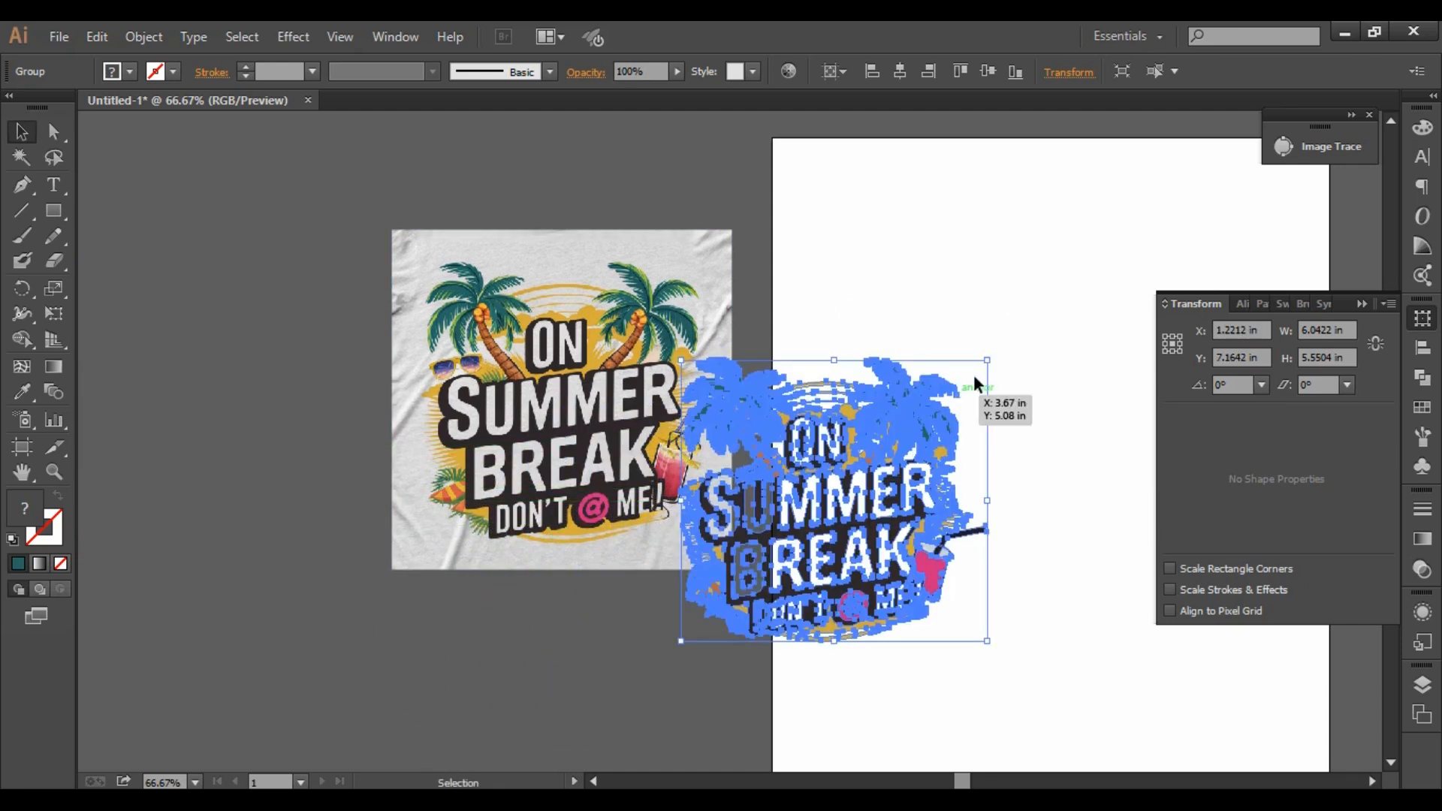
pyautogui.press('space')
pyautogui.moveTo(1010, 332); pyautogui.dragTo(572, 360)
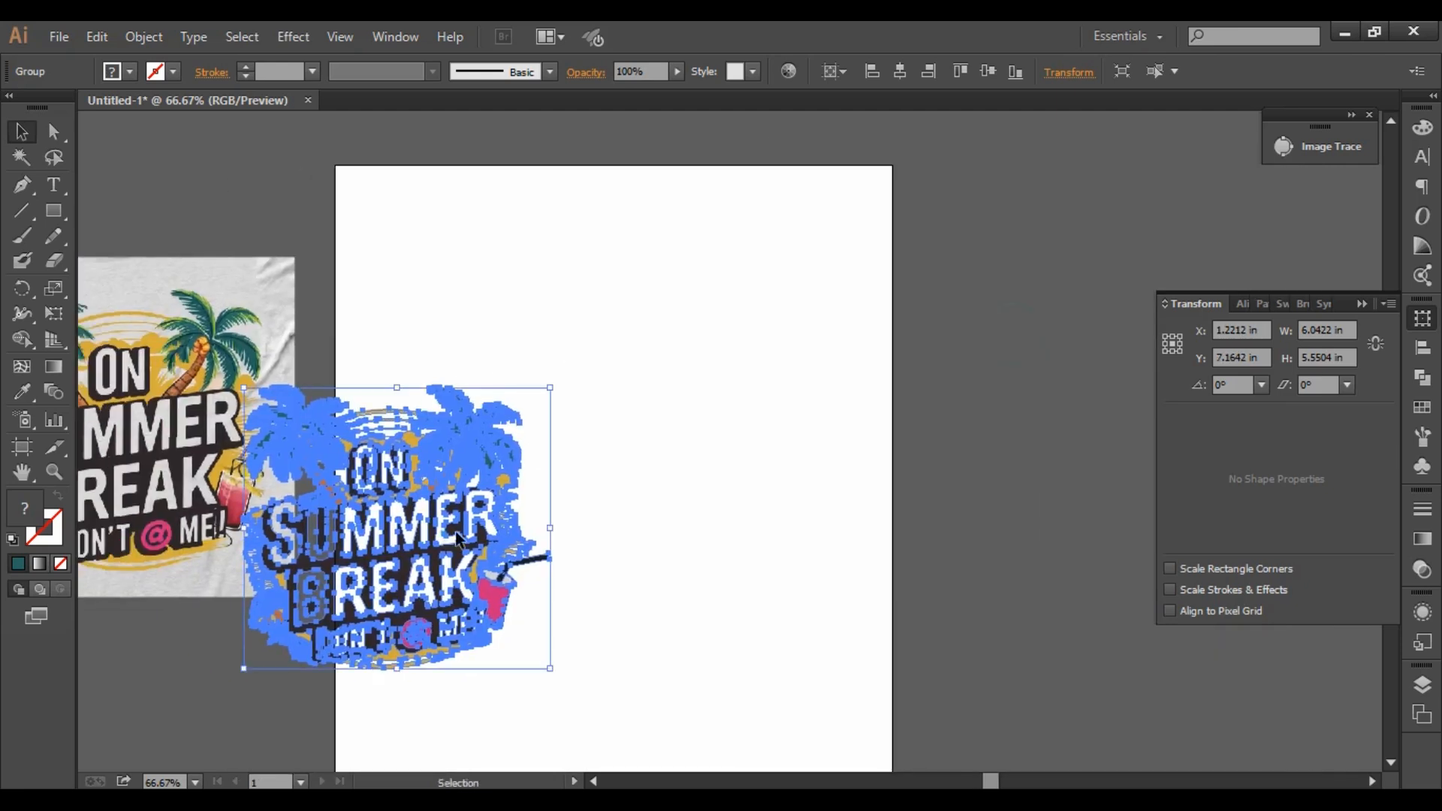
pyautogui.moveTo(545, 431); pyautogui.dragTo(699, 402)
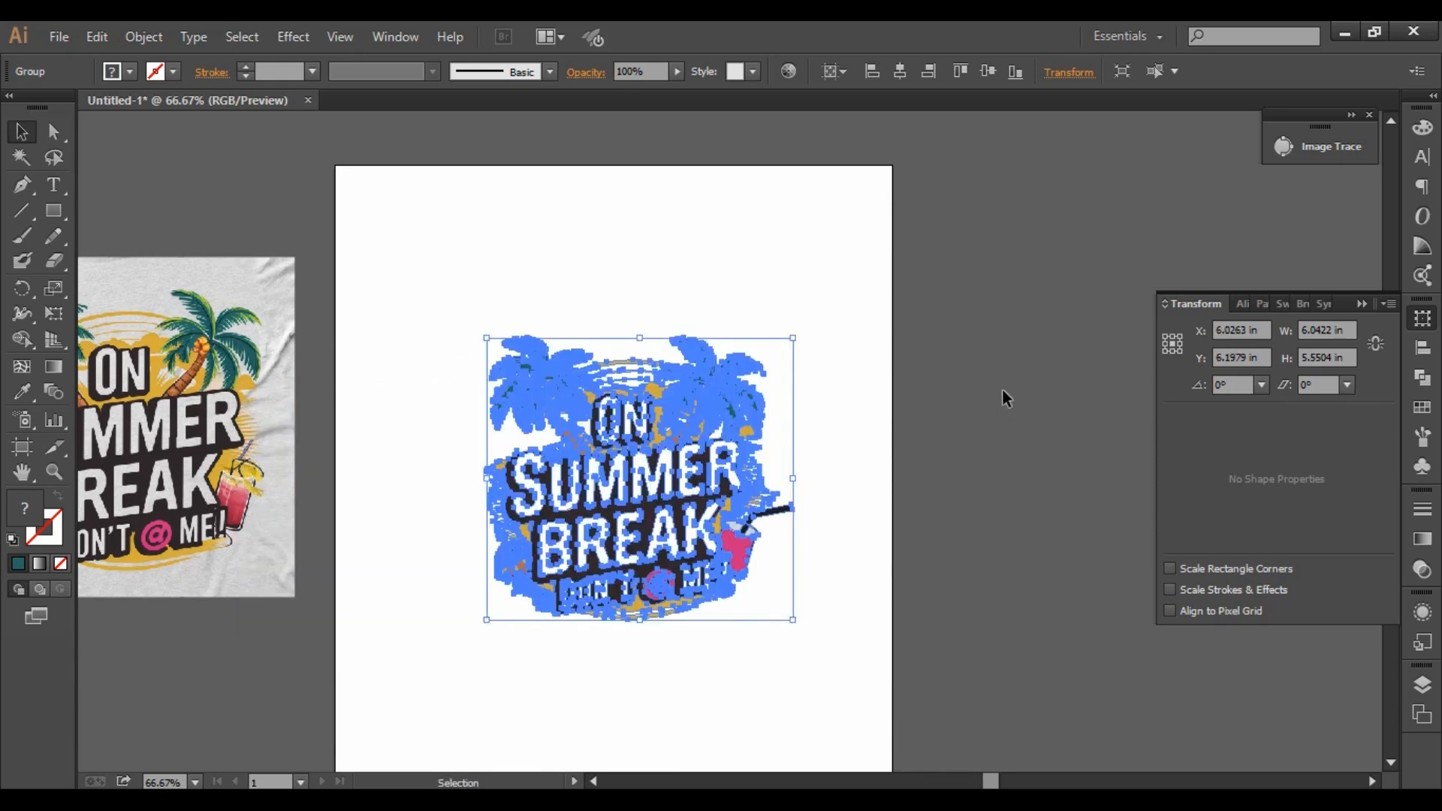
pyautogui.click(1001, 390)
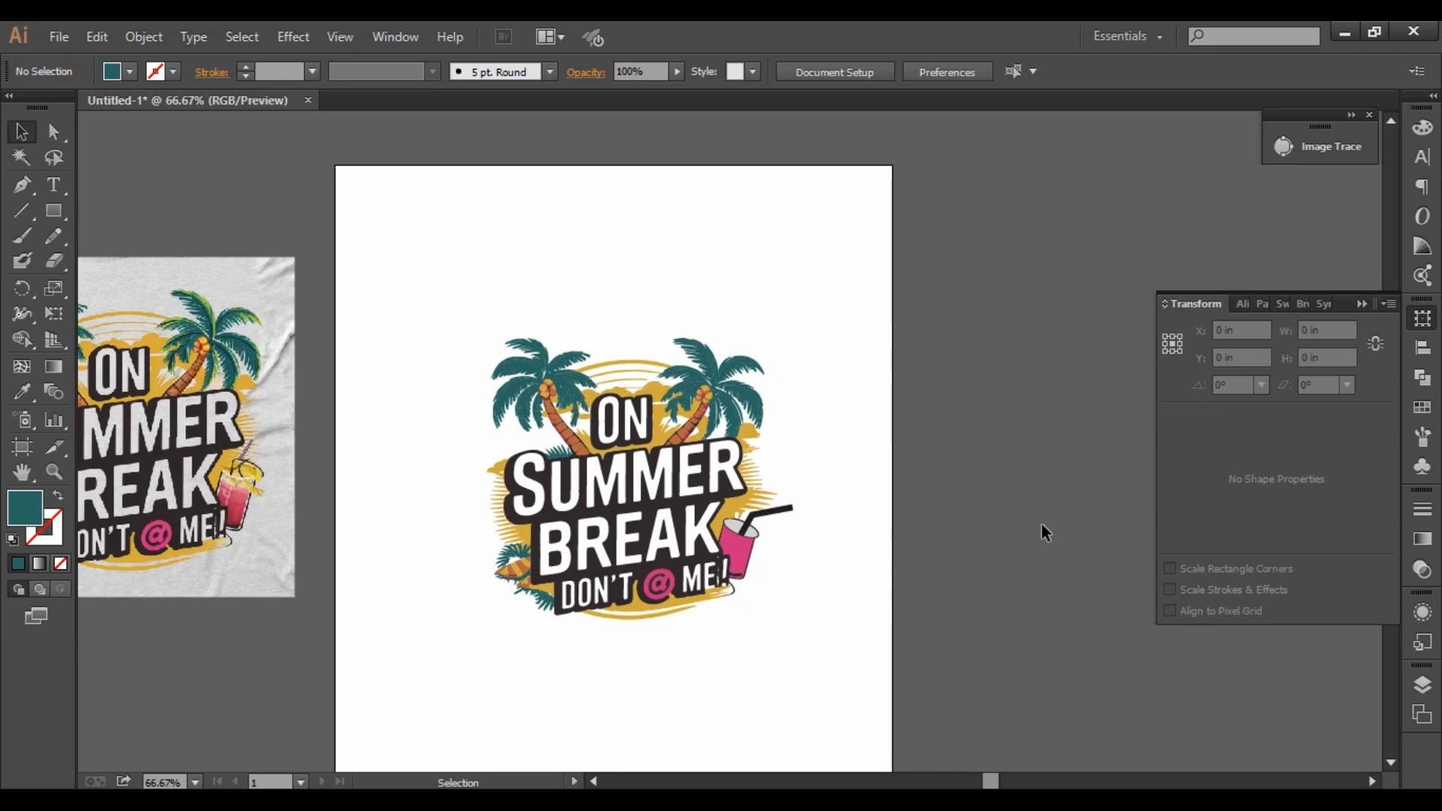
# Shift the artwork slightly up and left on the artboard, and delete the reference photo beside it.
pyautogui.moveTo(406, 324); pyautogui.dragTo(821, 638)
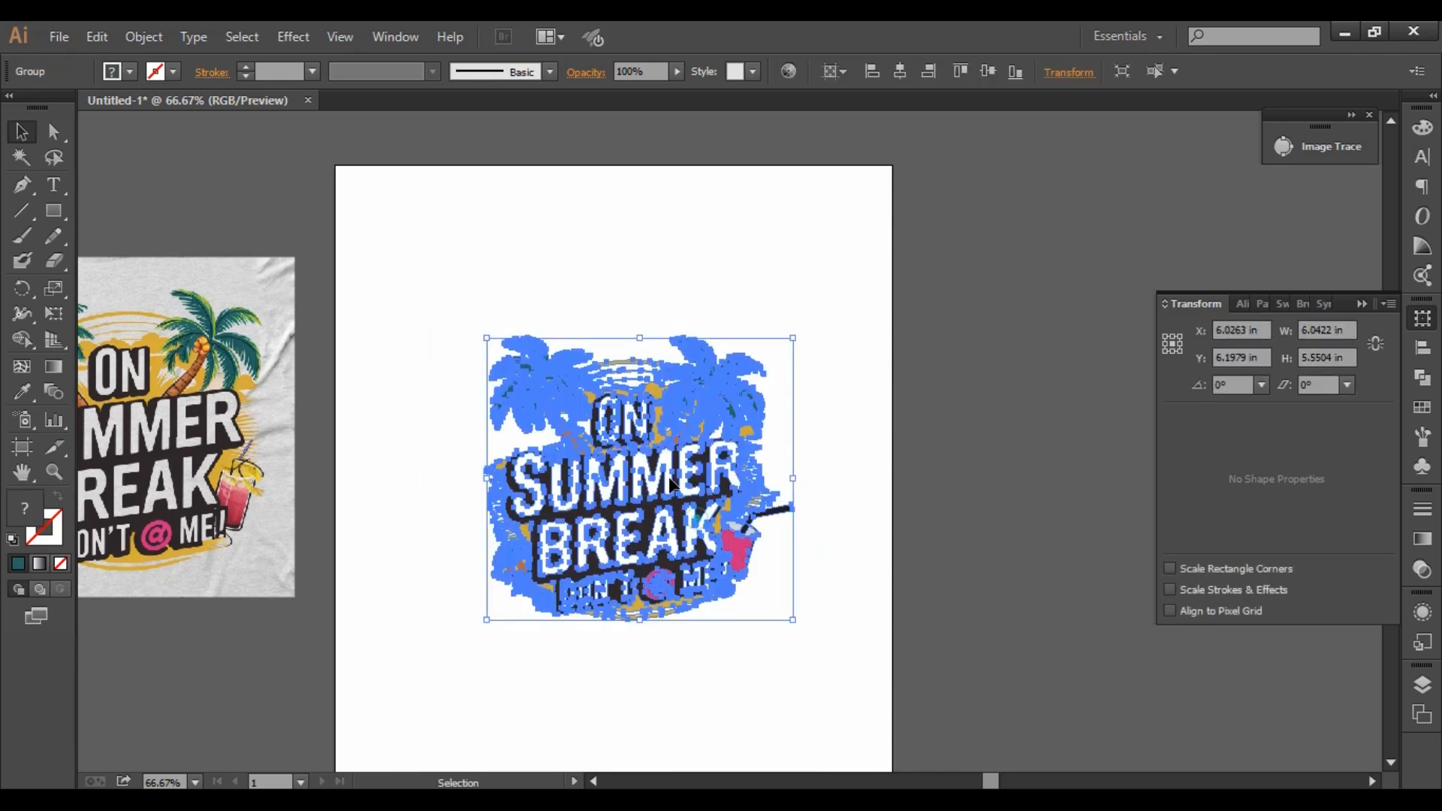
pyautogui.moveTo(671, 481)
pyautogui.mouseDown()
pyautogui.moveTo(648, 445)
pyautogui.moveTo(640, 465)
pyautogui.mouseUp()
pyautogui.click(914, 520)
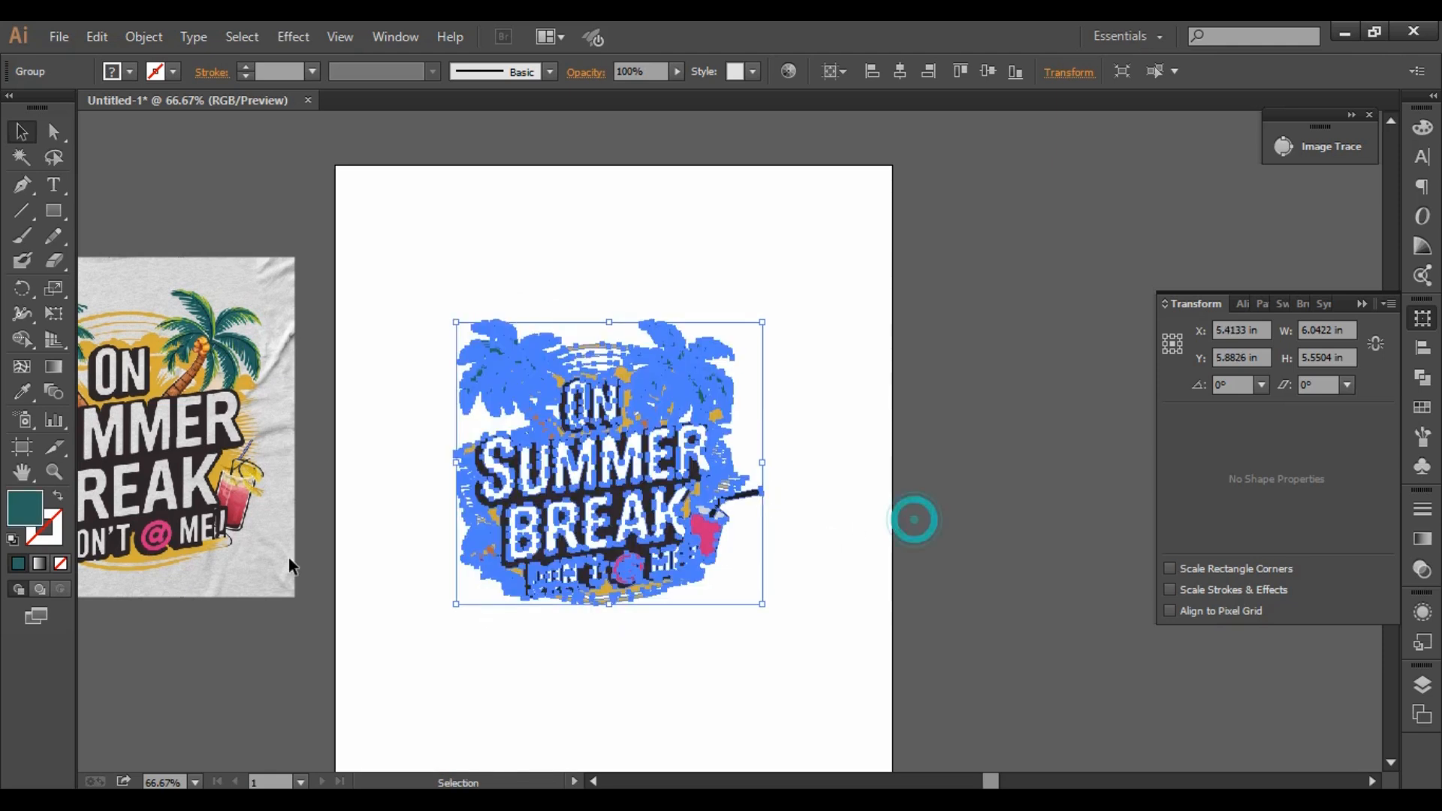
pyautogui.click(234, 393)
pyautogui.press('Delete')
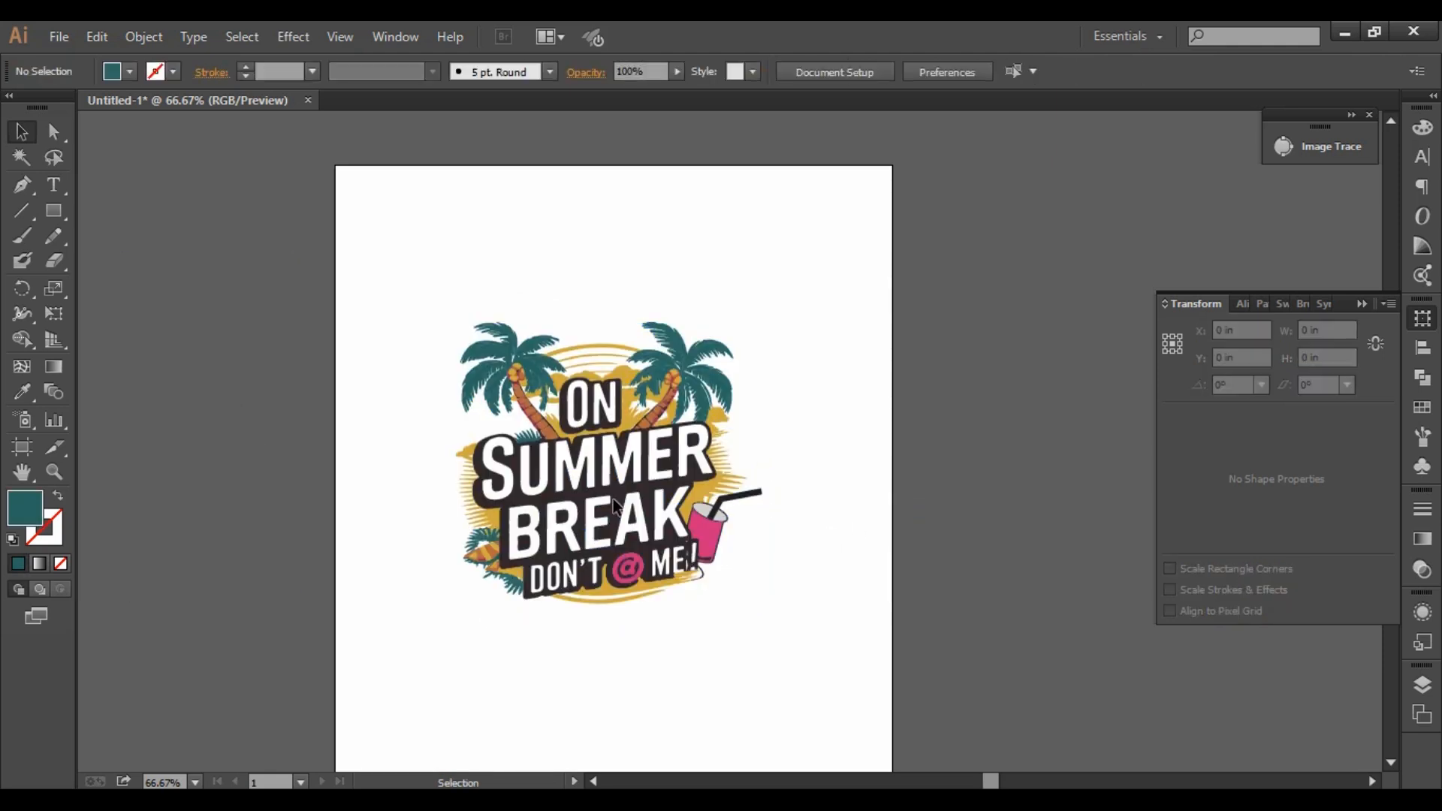
# Enlarge the artwork group proportionally from its lower-right corner to about 8.2 by 7.5 in and deselect it.
pyautogui.click(697, 526)
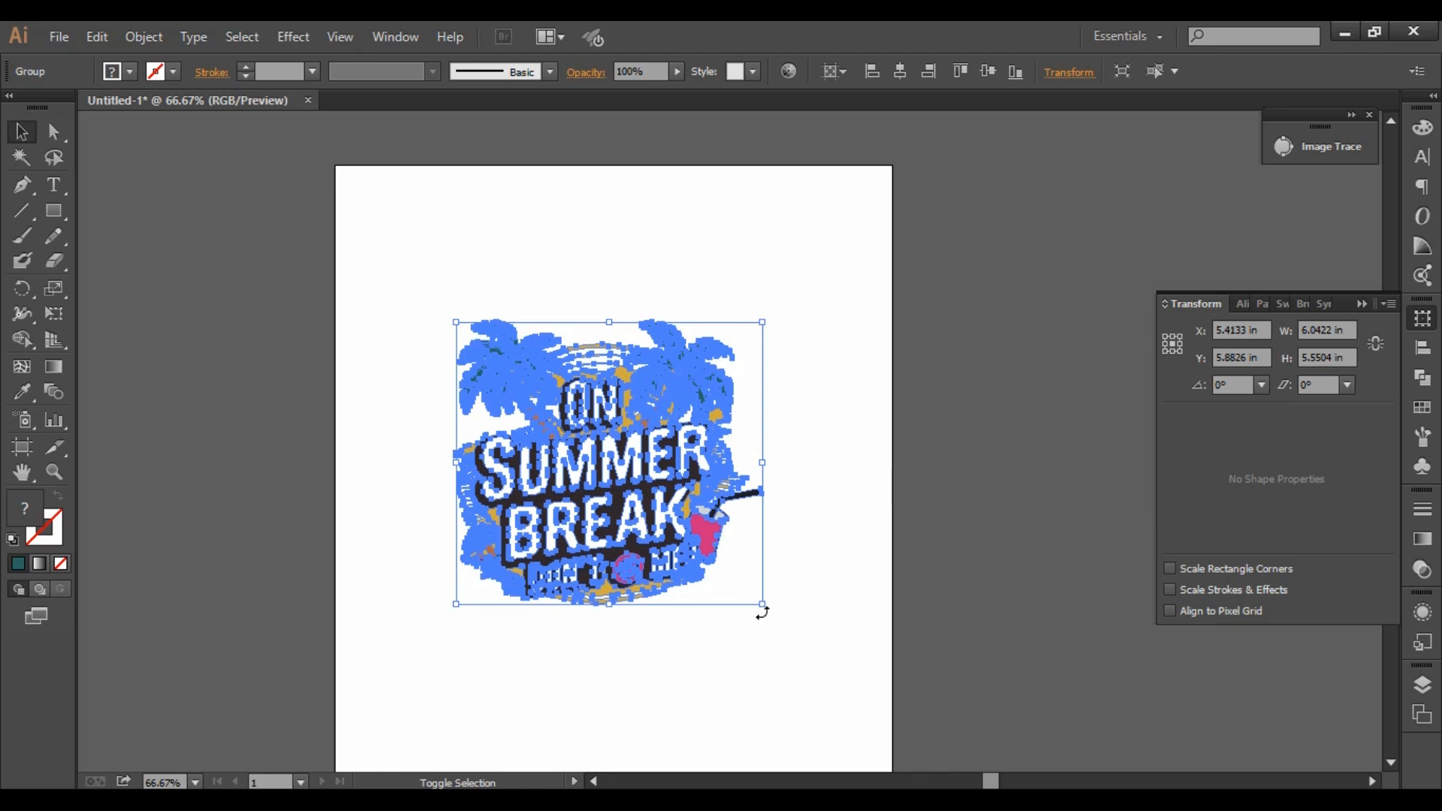
pyautogui.moveTo(765, 605); pyautogui.dragTo(872, 703)
pyautogui.click(1006, 535)
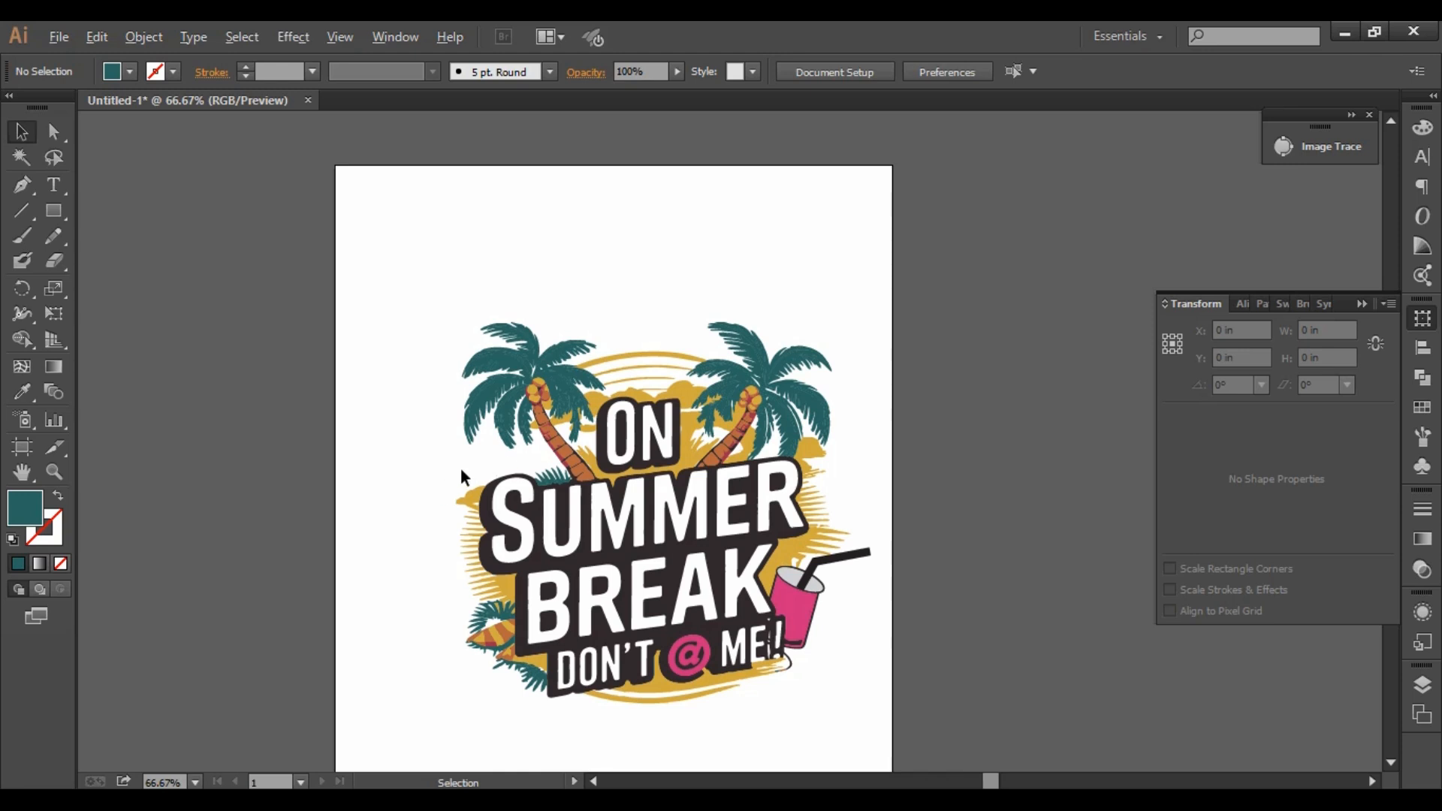
# Move the artwork to the upper part of the artboard and scale it up proportionally to about 9.8 by 9 in.
pyautogui.scroll(4, 460, 477)
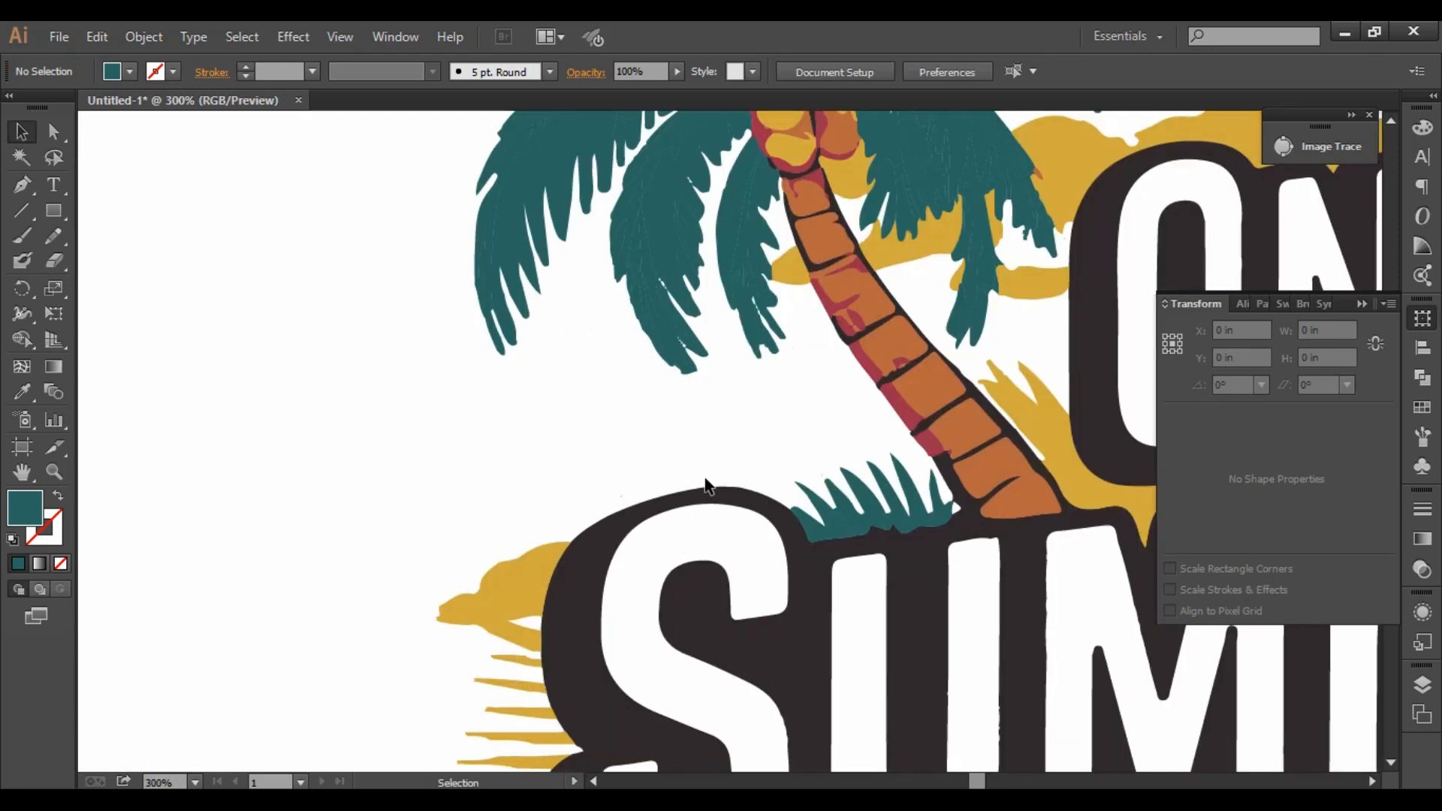
pyautogui.scroll(-6, 706, 487)
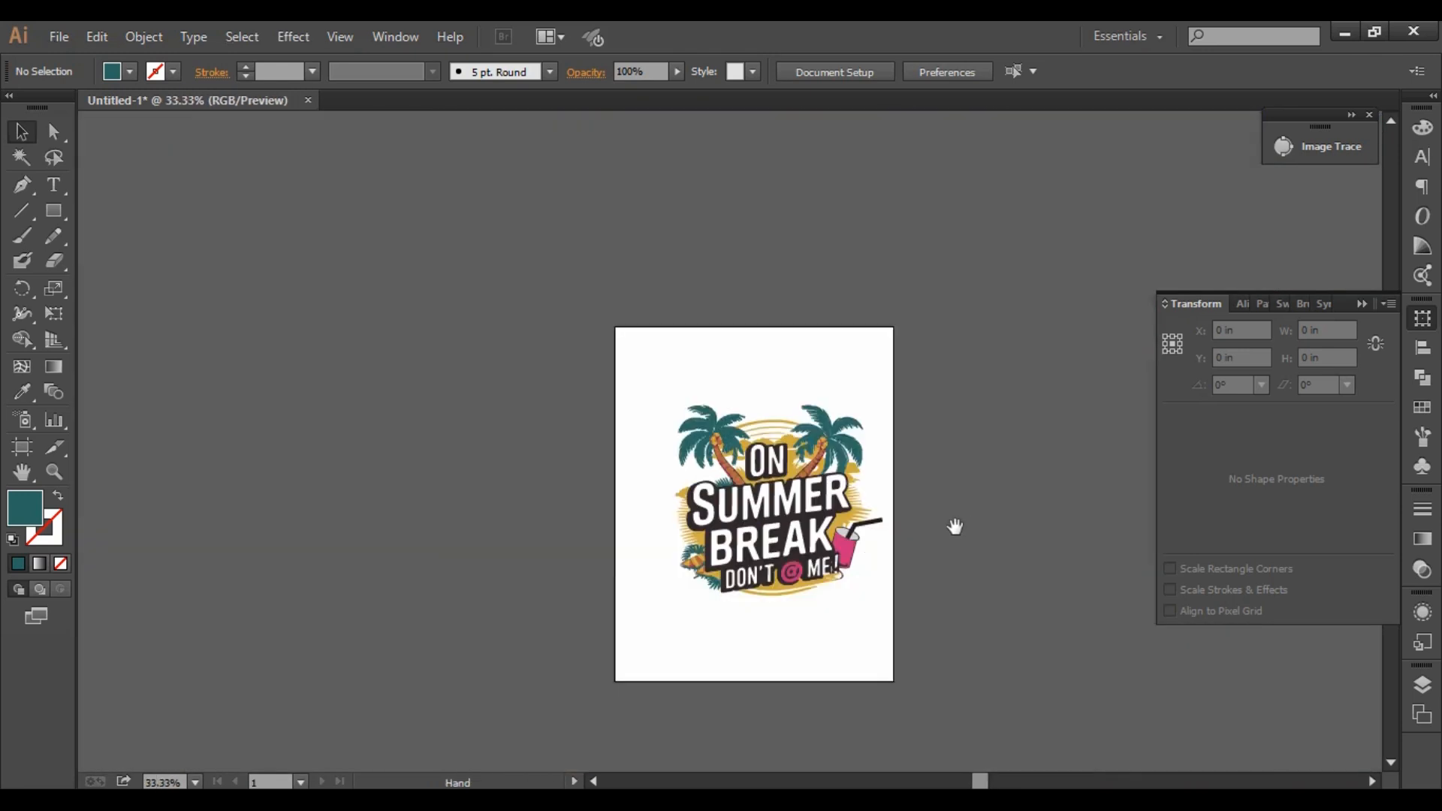
pyautogui.moveTo(955, 527); pyautogui.dragTo(841, 530)
pyautogui.scroll(1, 751, 469)
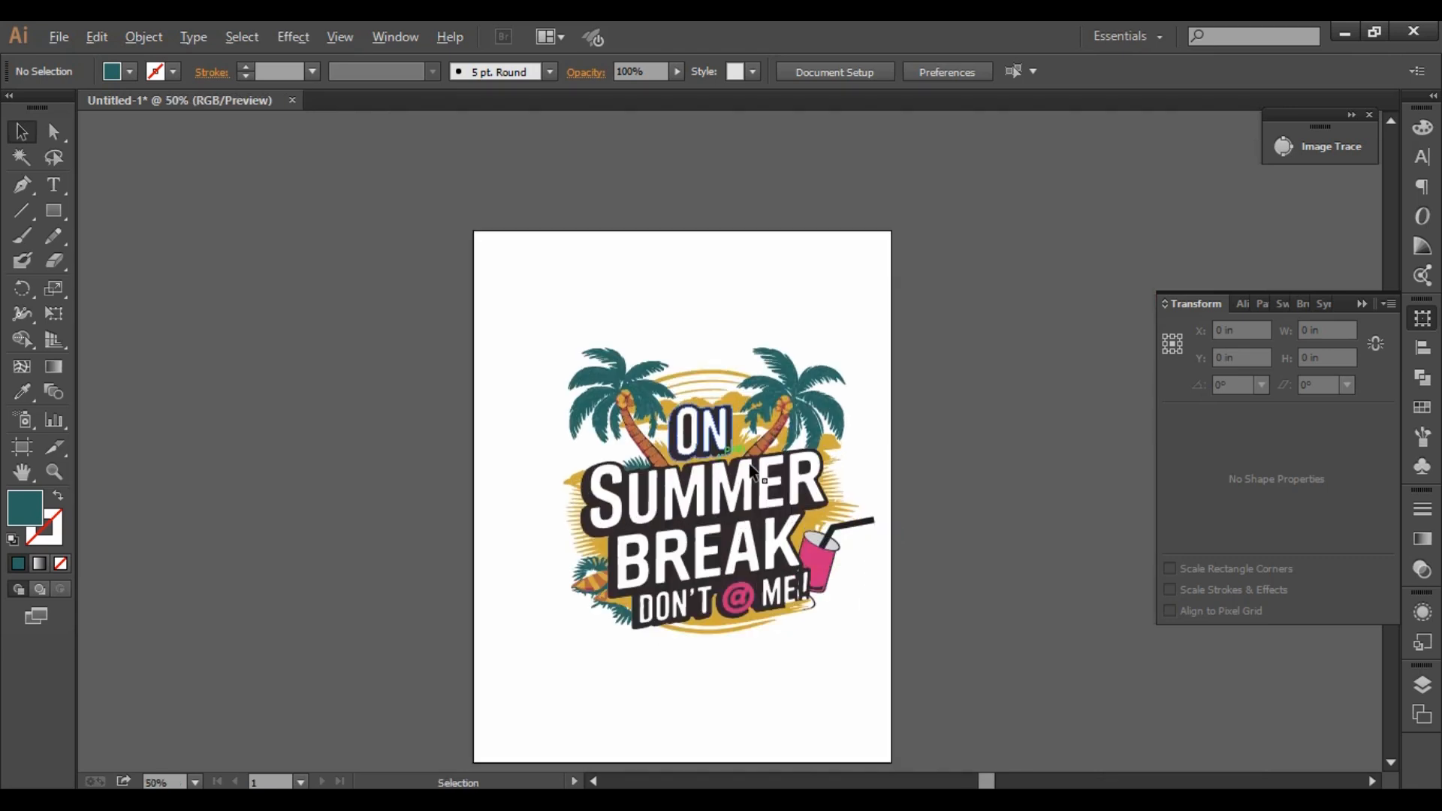
pyautogui.click(924, 438)
pyautogui.moveTo(504, 321); pyautogui.dragTo(892, 668)
pyautogui.click(746, 513)
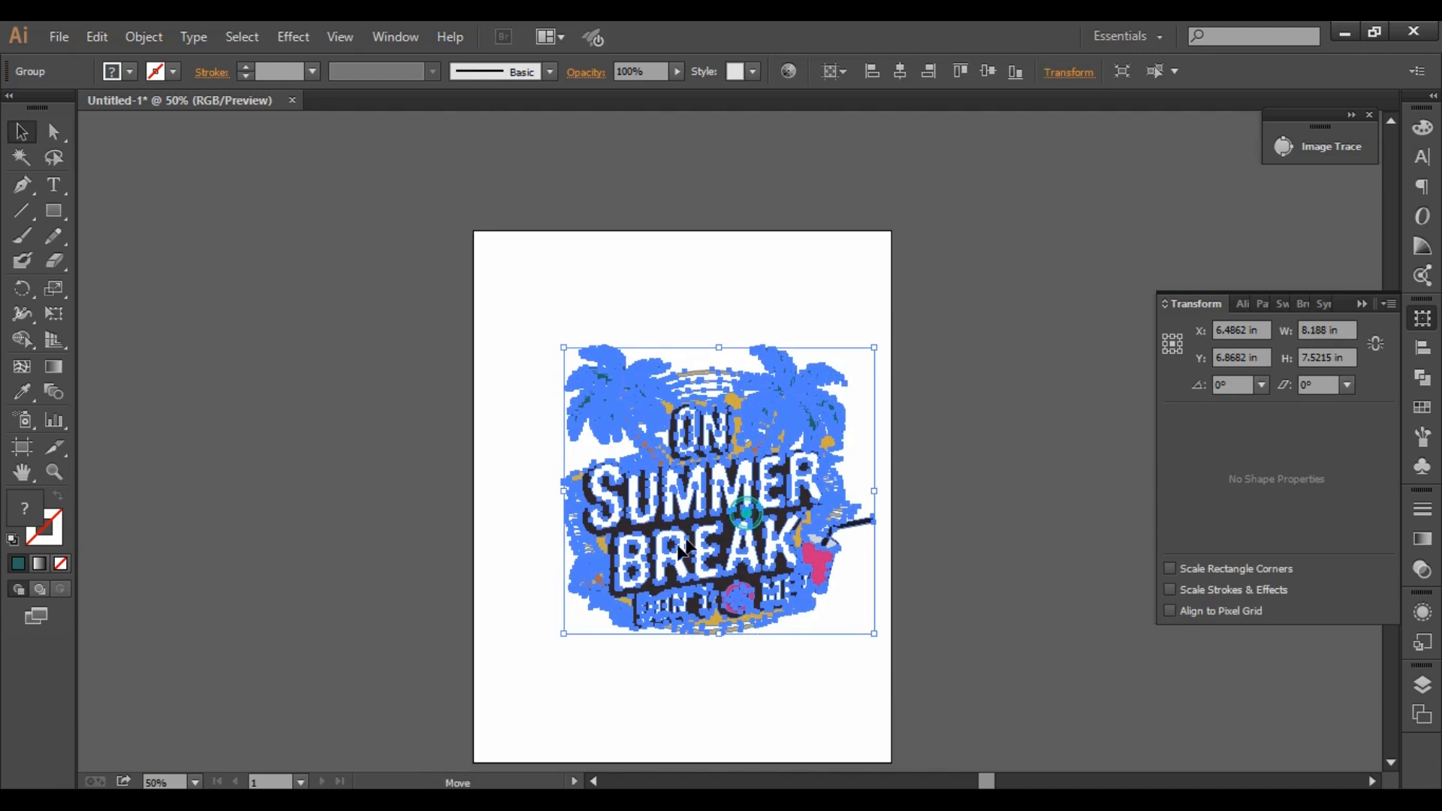
pyautogui.moveTo(679, 544); pyautogui.dragTo(667, 555)
pyautogui.scroll(-1, 671, 548)
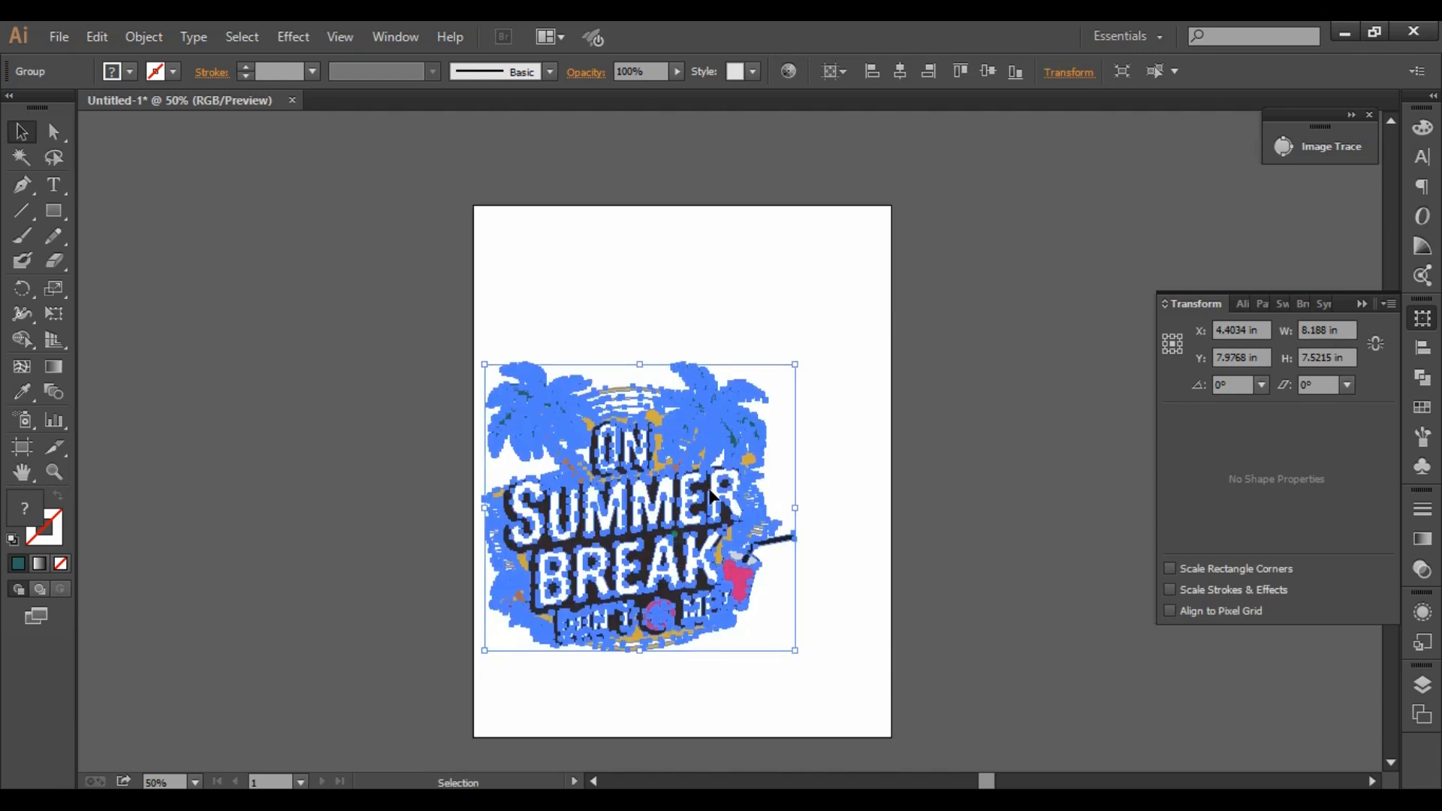
pyautogui.moveTo(712, 495); pyautogui.dragTo(758, 445)
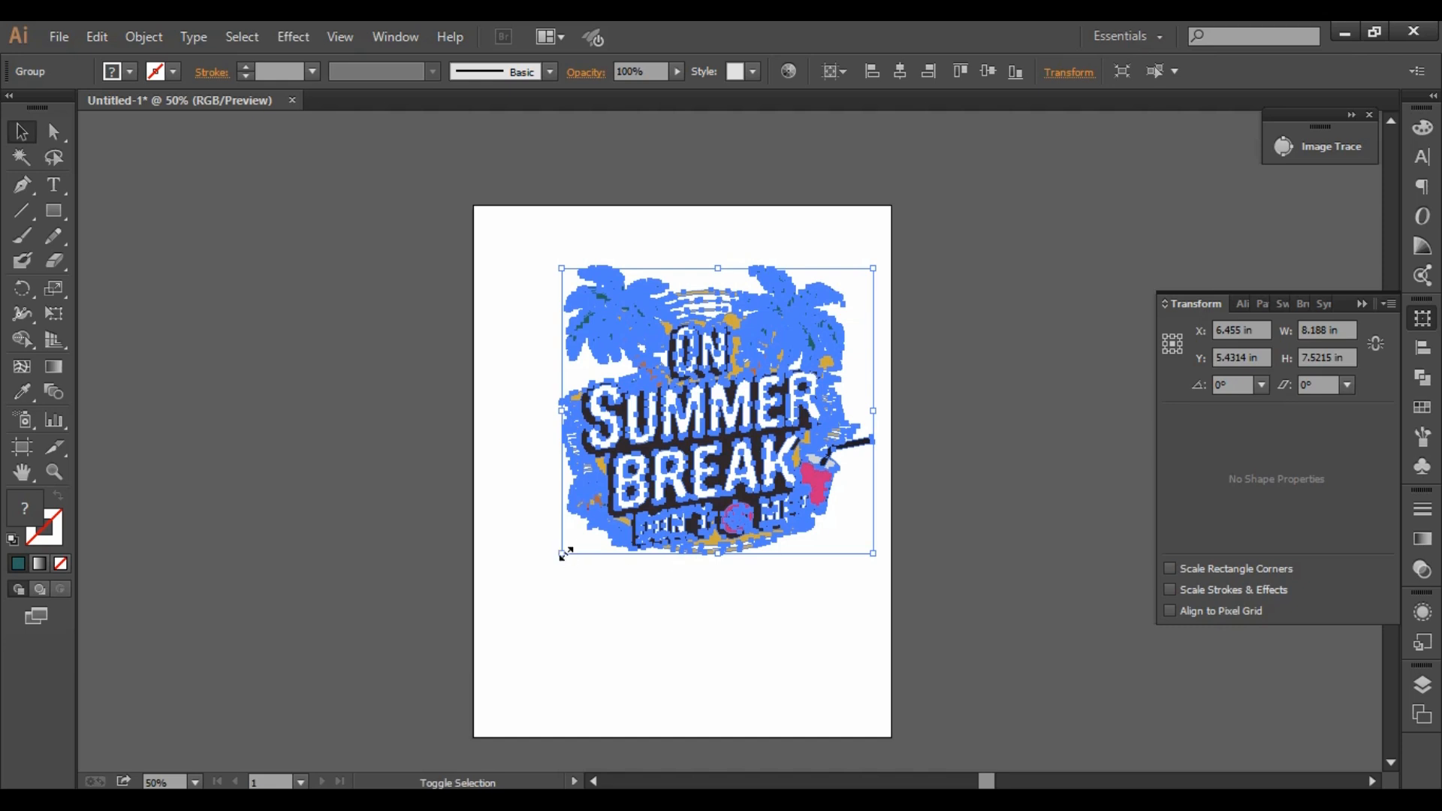
pyautogui.moveTo(565, 554); pyautogui.dragTo(503, 613)
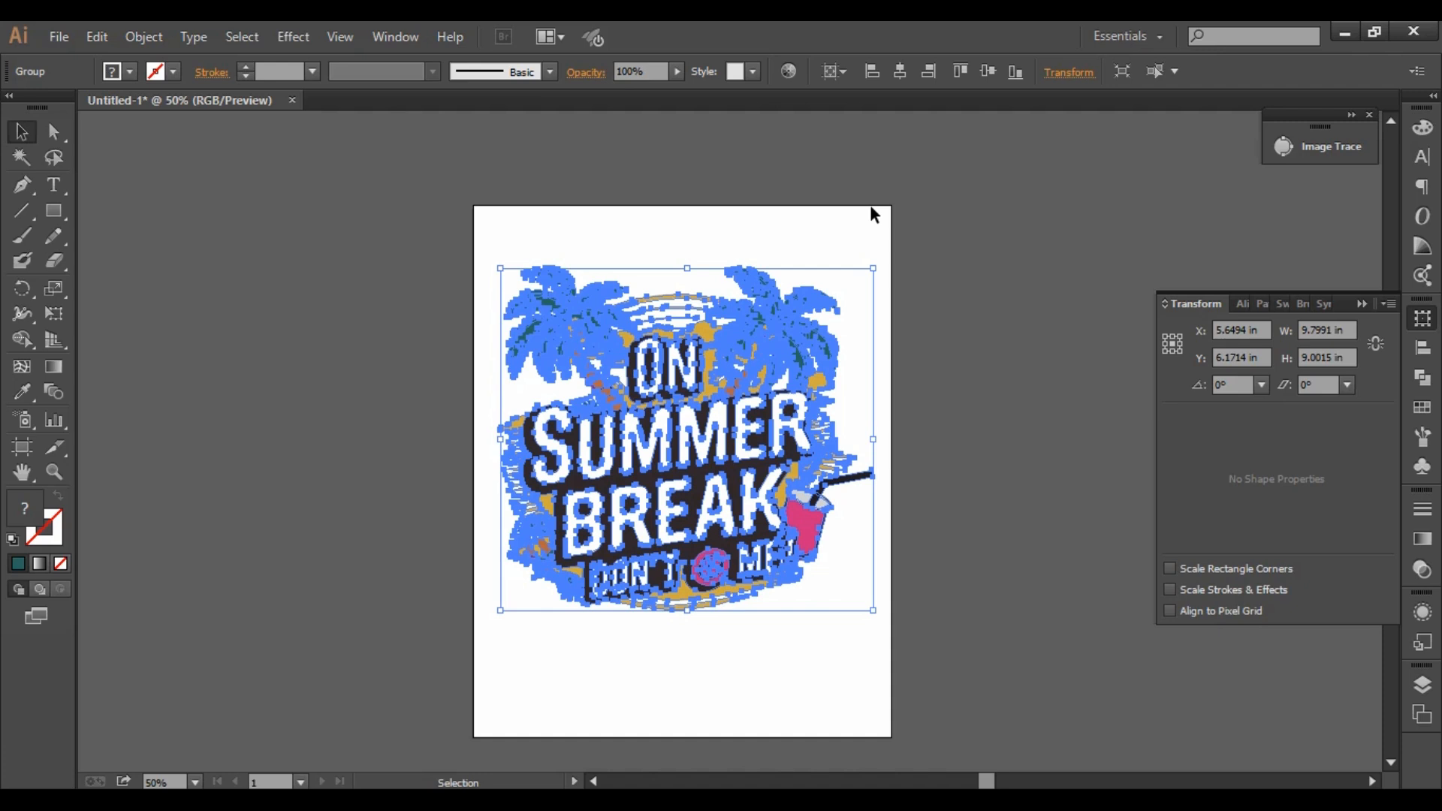
# Centre the artwork horizontally and vertically on the artboard and clear the selection.
pyautogui.click(900, 72)
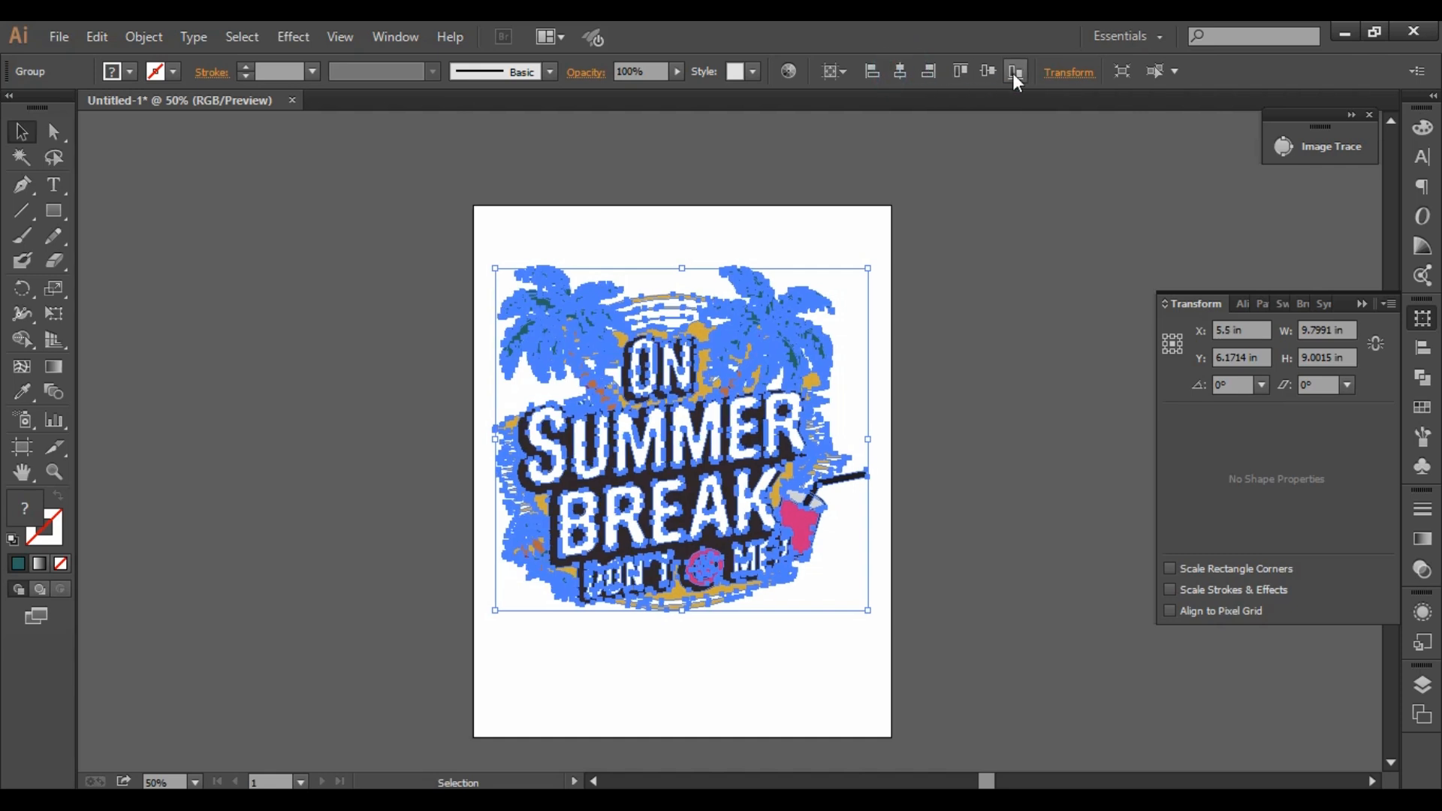
pyautogui.click(989, 71)
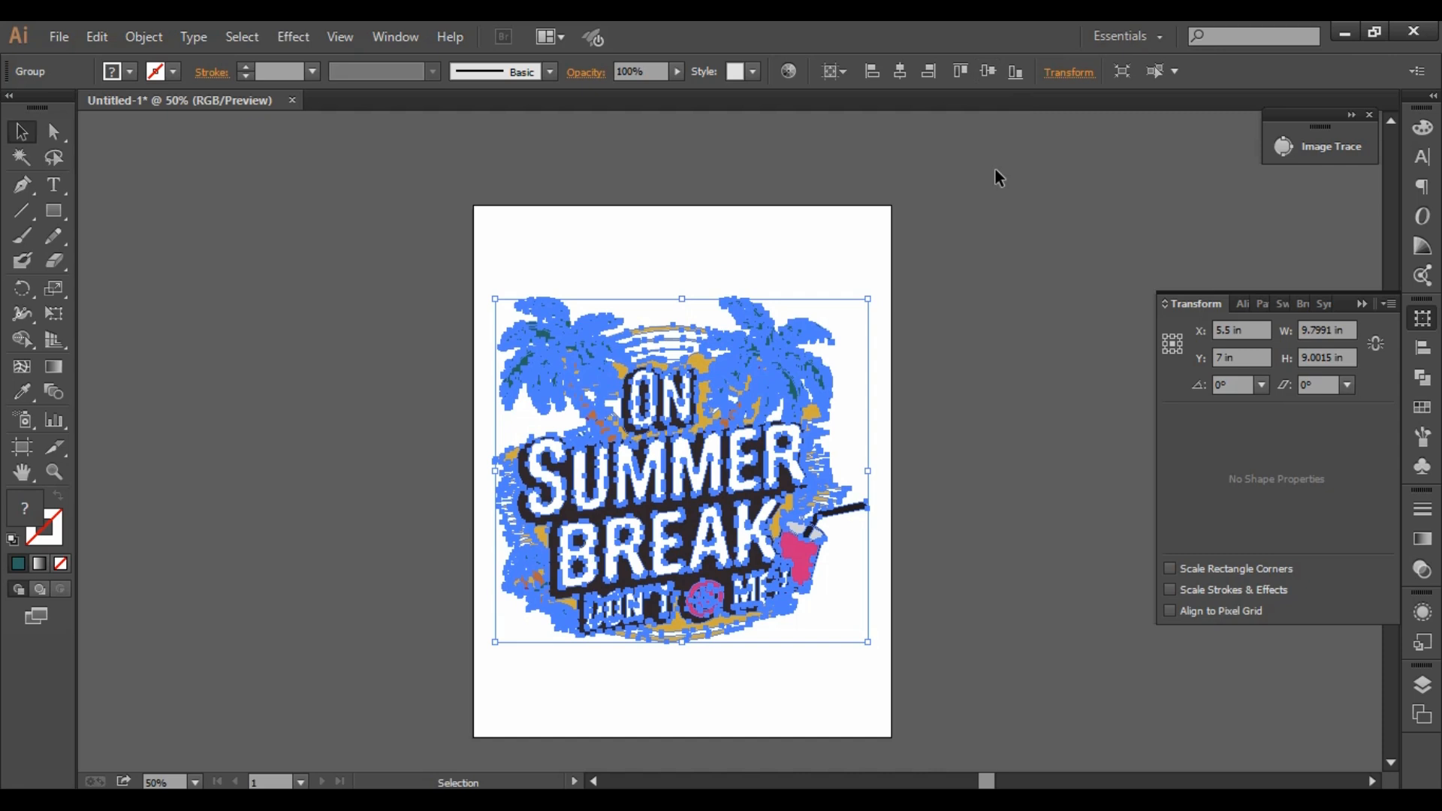
pyautogui.click(1034, 314)
# Open the export settings for the finished artwork.
pyautogui.scroll(-2, 867, 589)
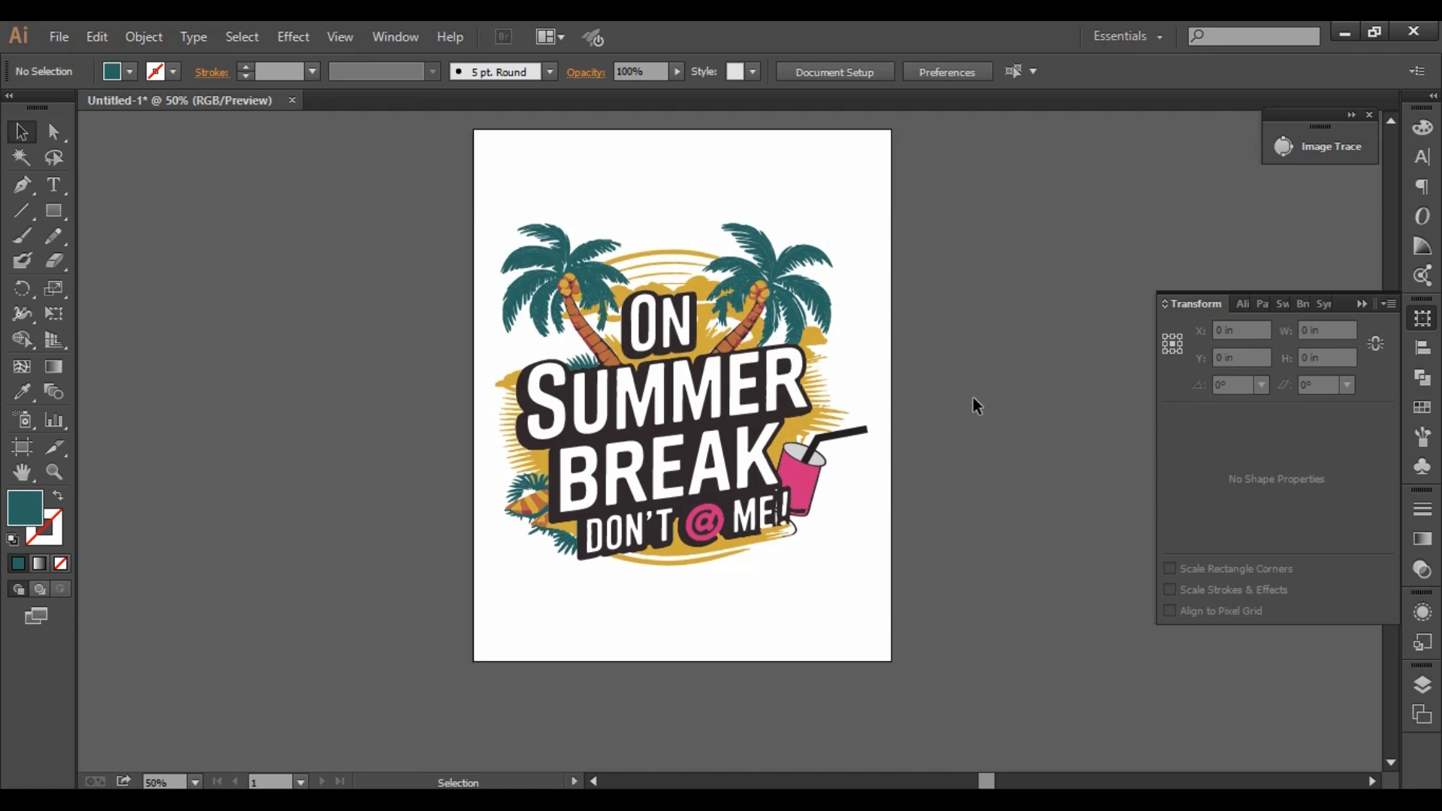
pyautogui.scroll(1, 980, 452)
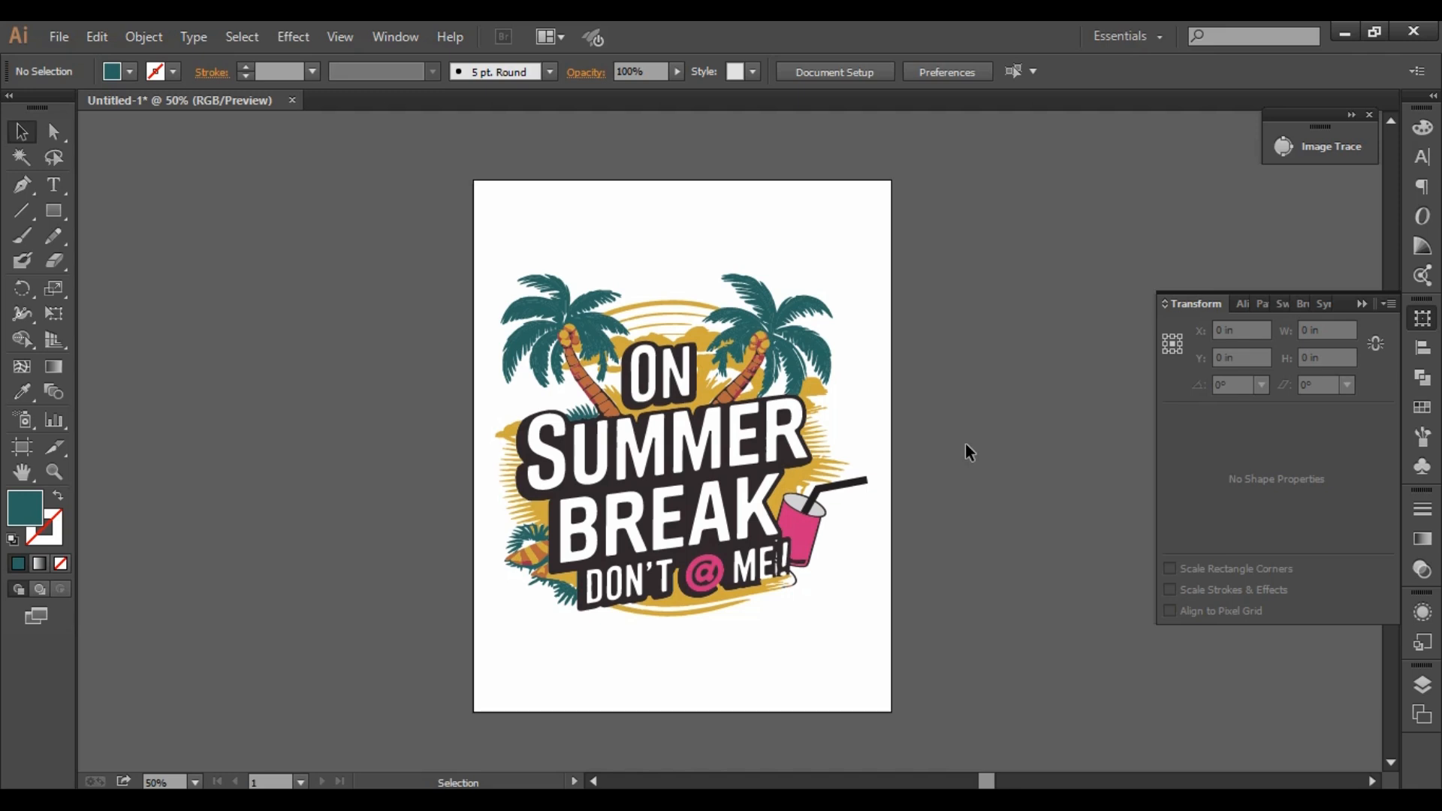
pyautogui.click(66, 35)
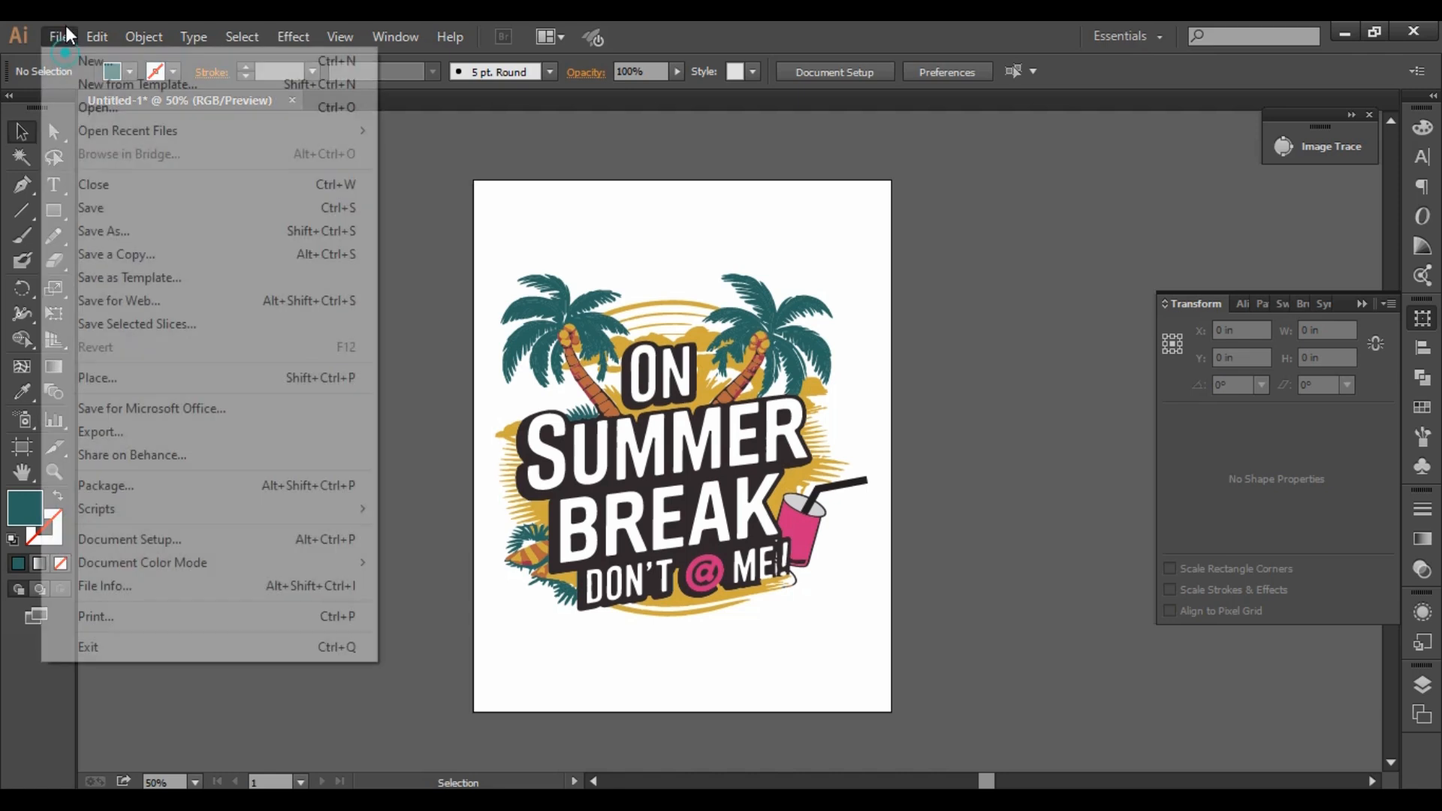
pyautogui.click(138, 432)
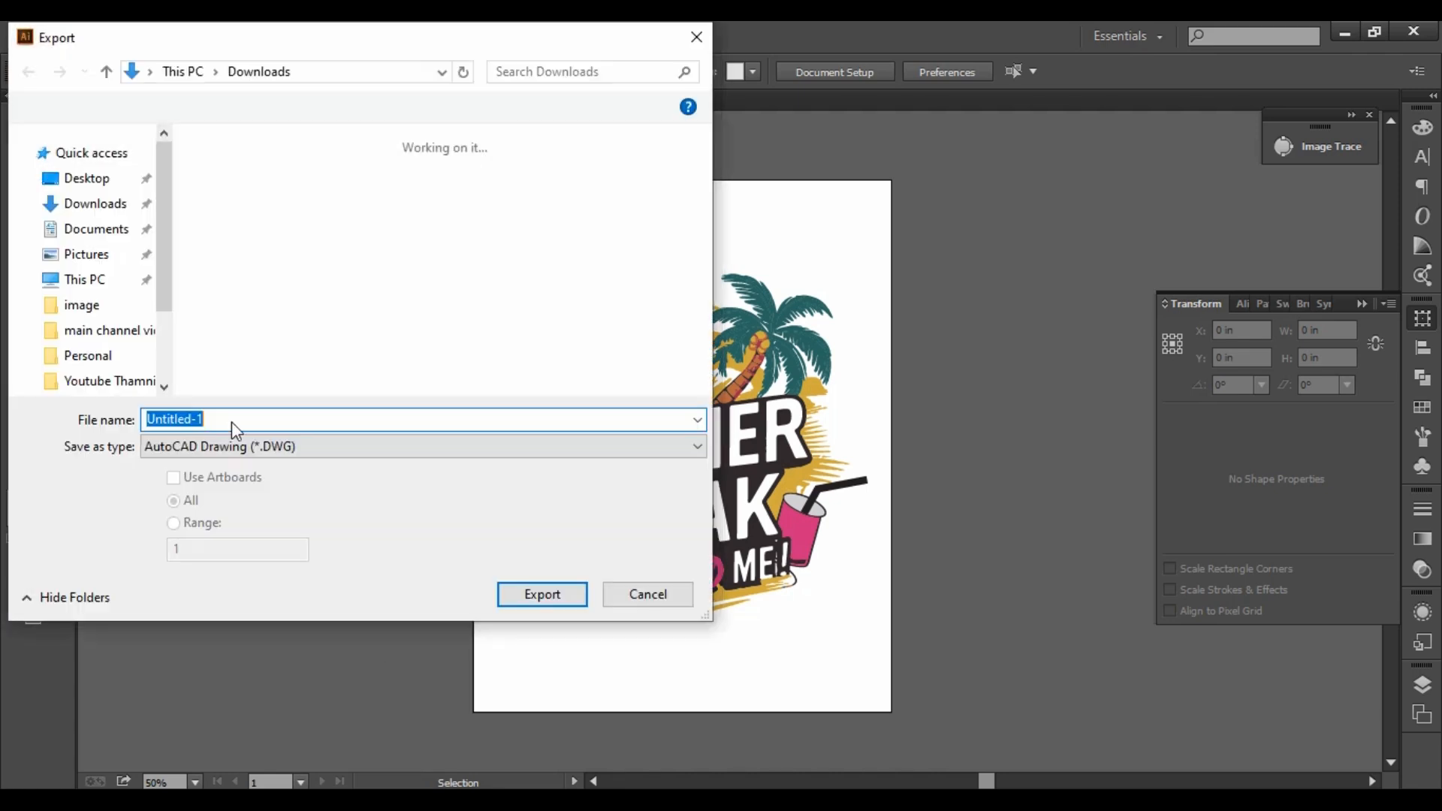
pyautogui.click(283, 453)
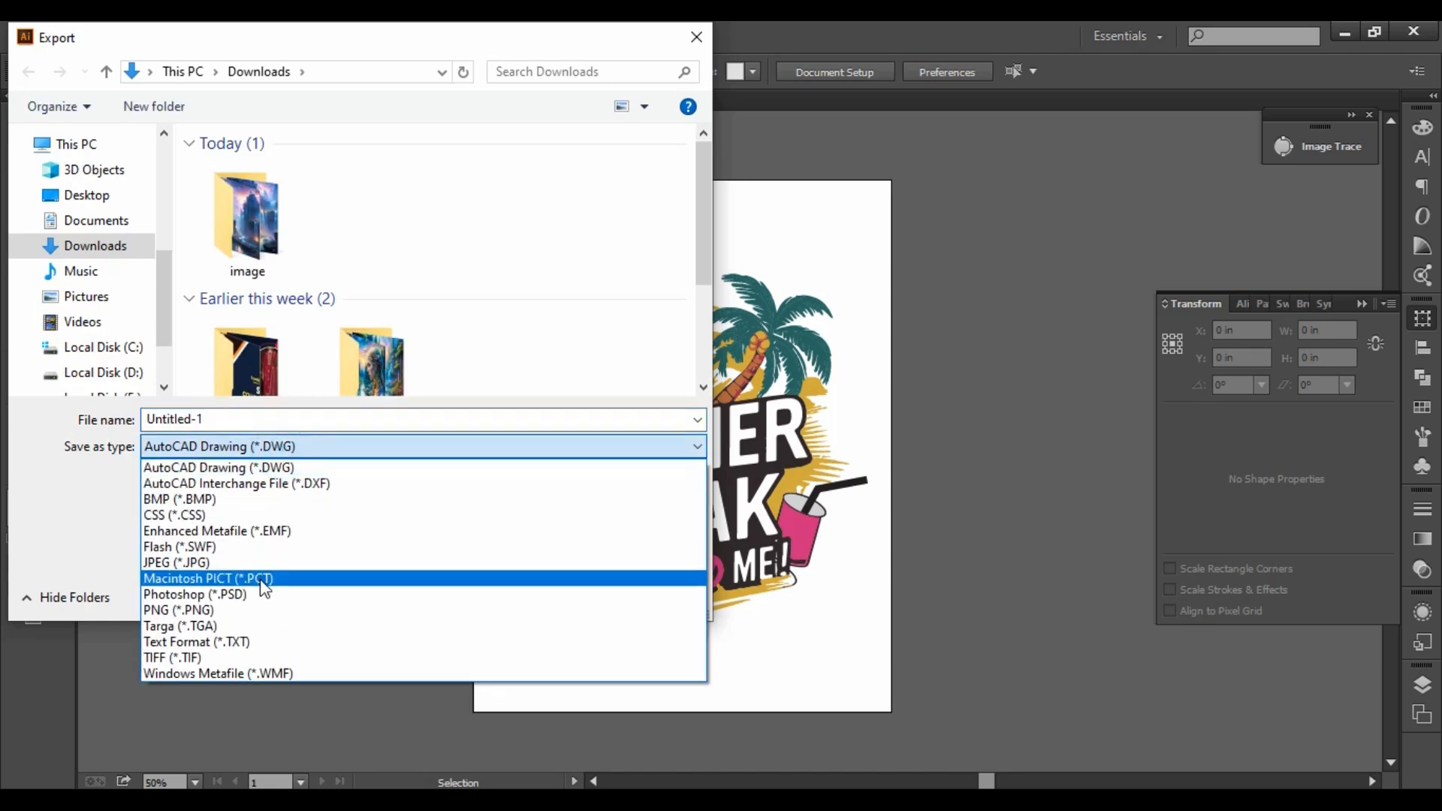
pyautogui.click(281, 567)
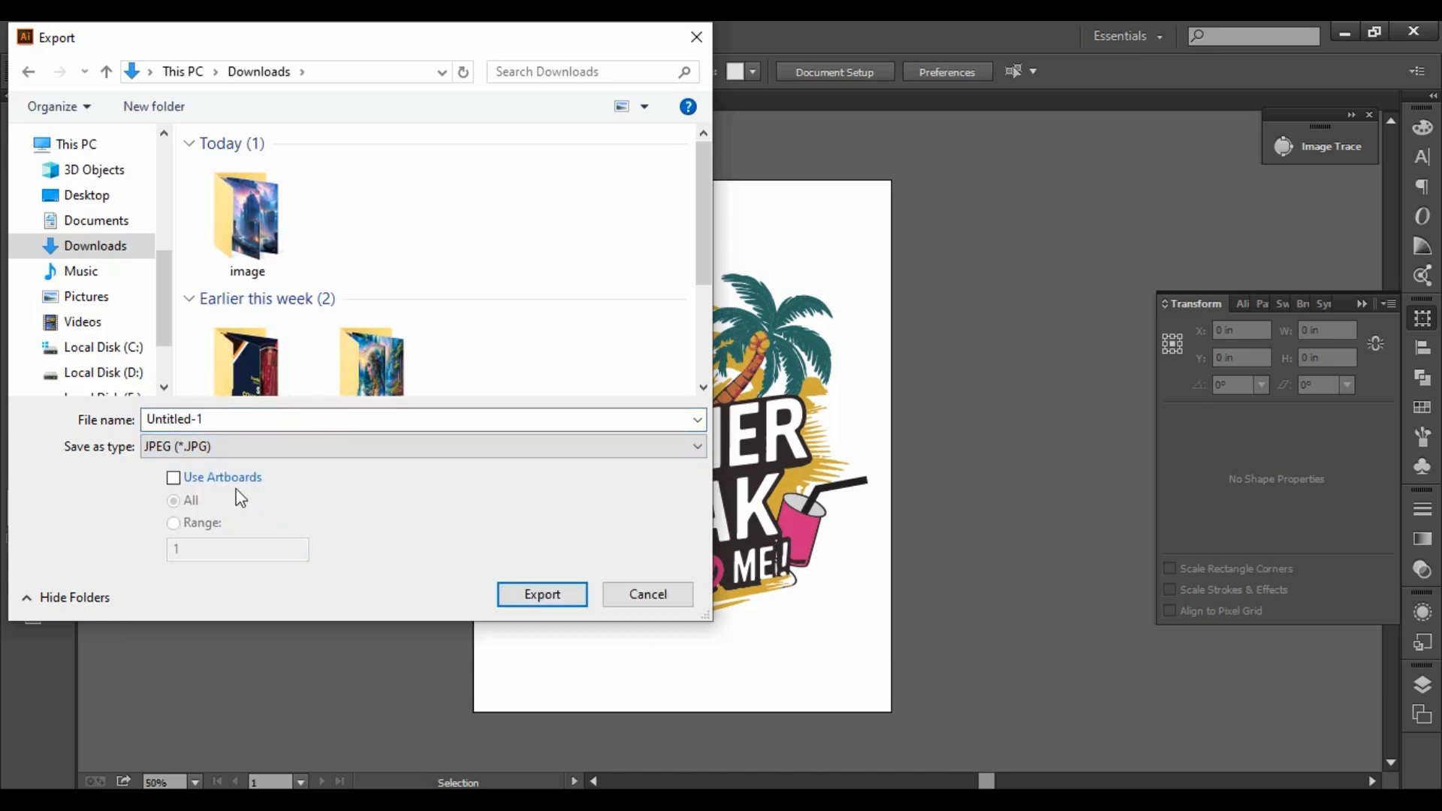
pyautogui.click(84, 203)
pyautogui.scroll(-1, 479, 320)
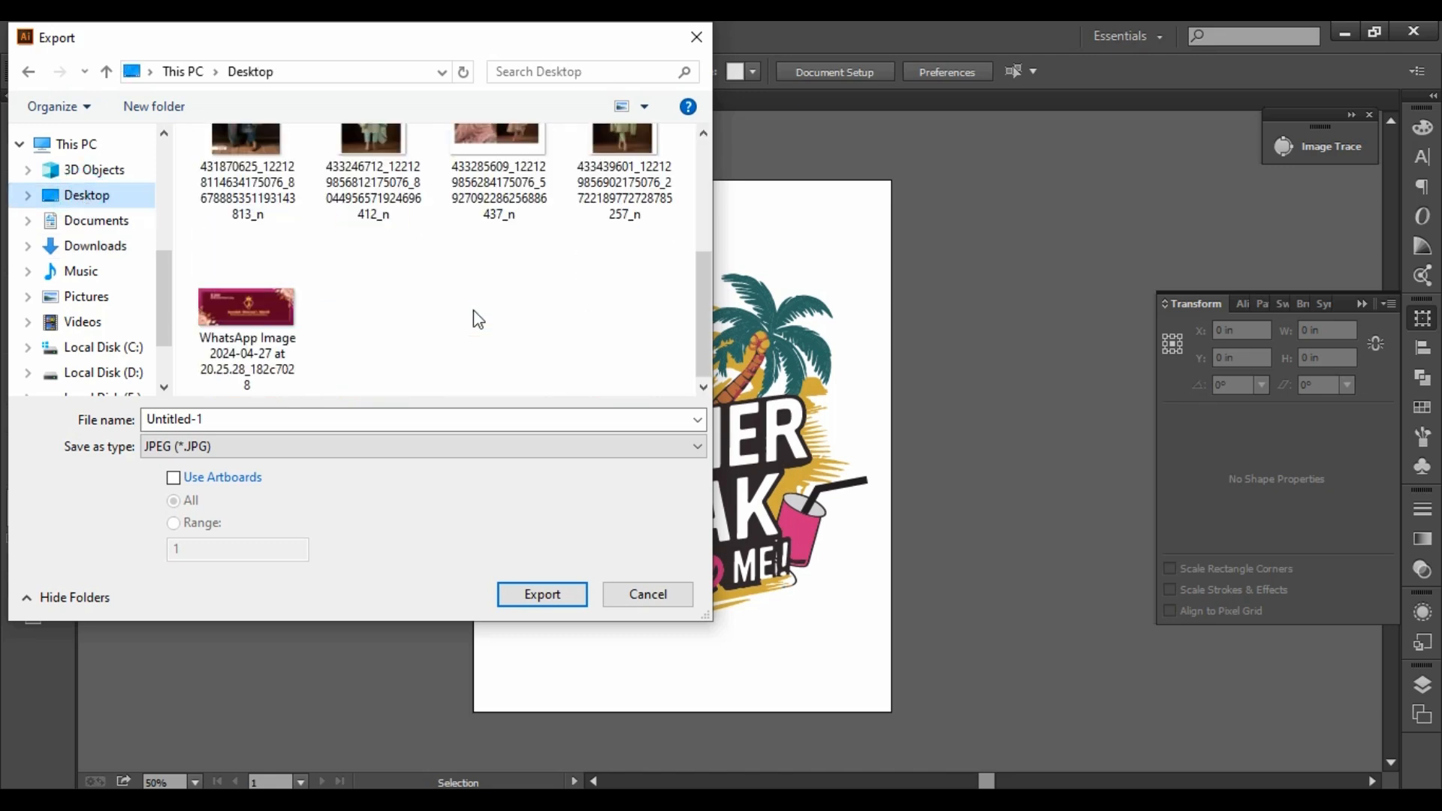
pyautogui.click(99, 246)
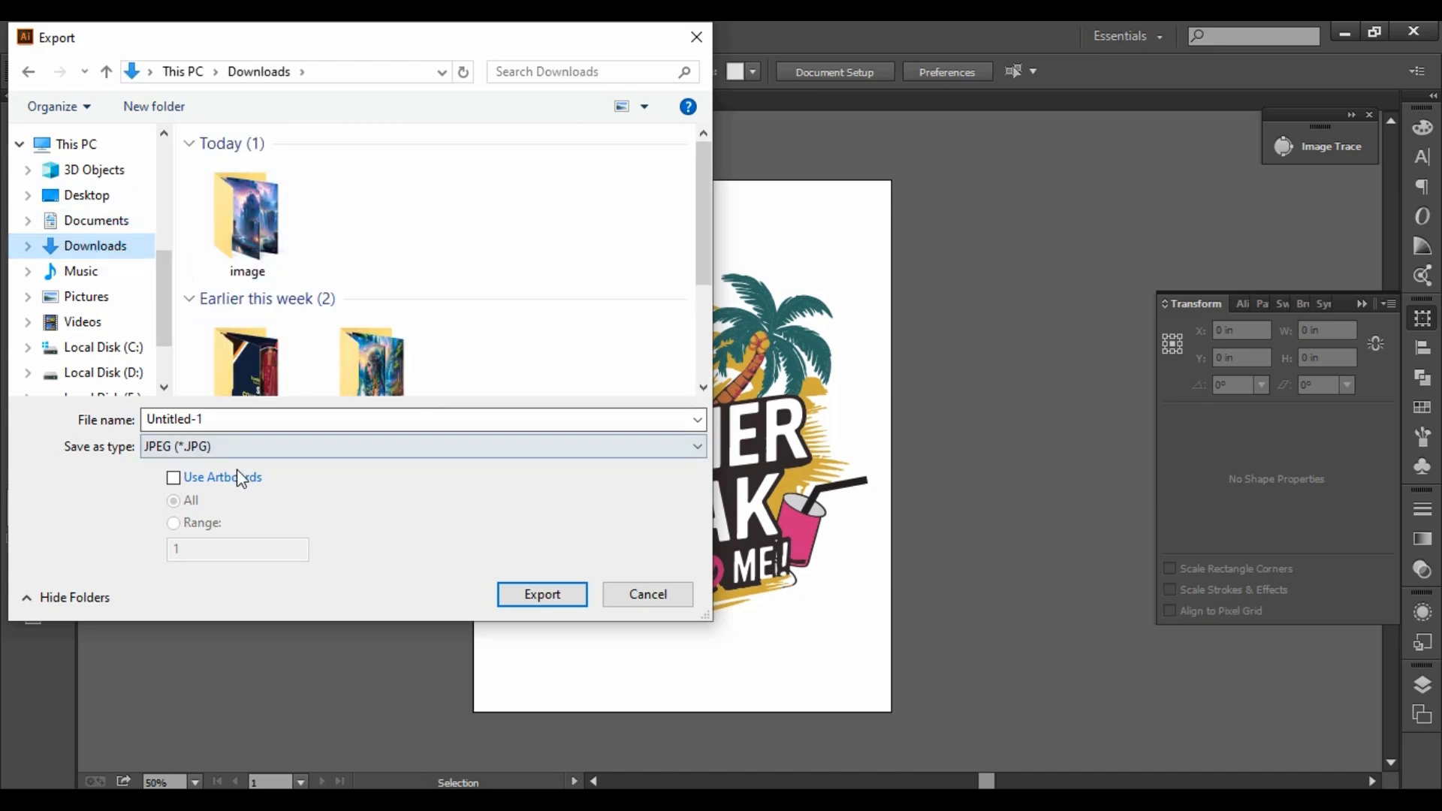
# Export the artwork to the Downloads folder as a PNG file named "Summer break".
pyautogui.click(231, 446)
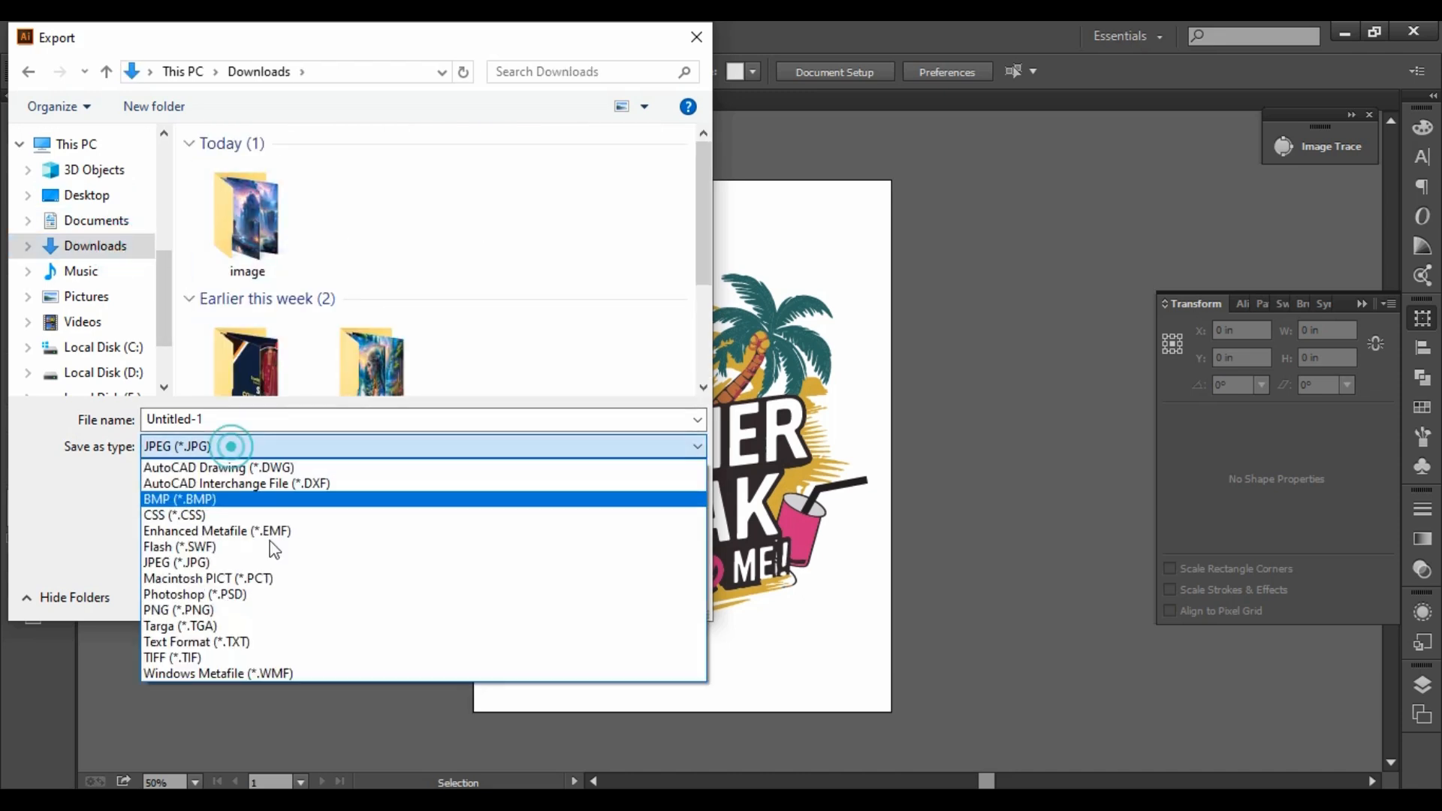
pyautogui.click(275, 610)
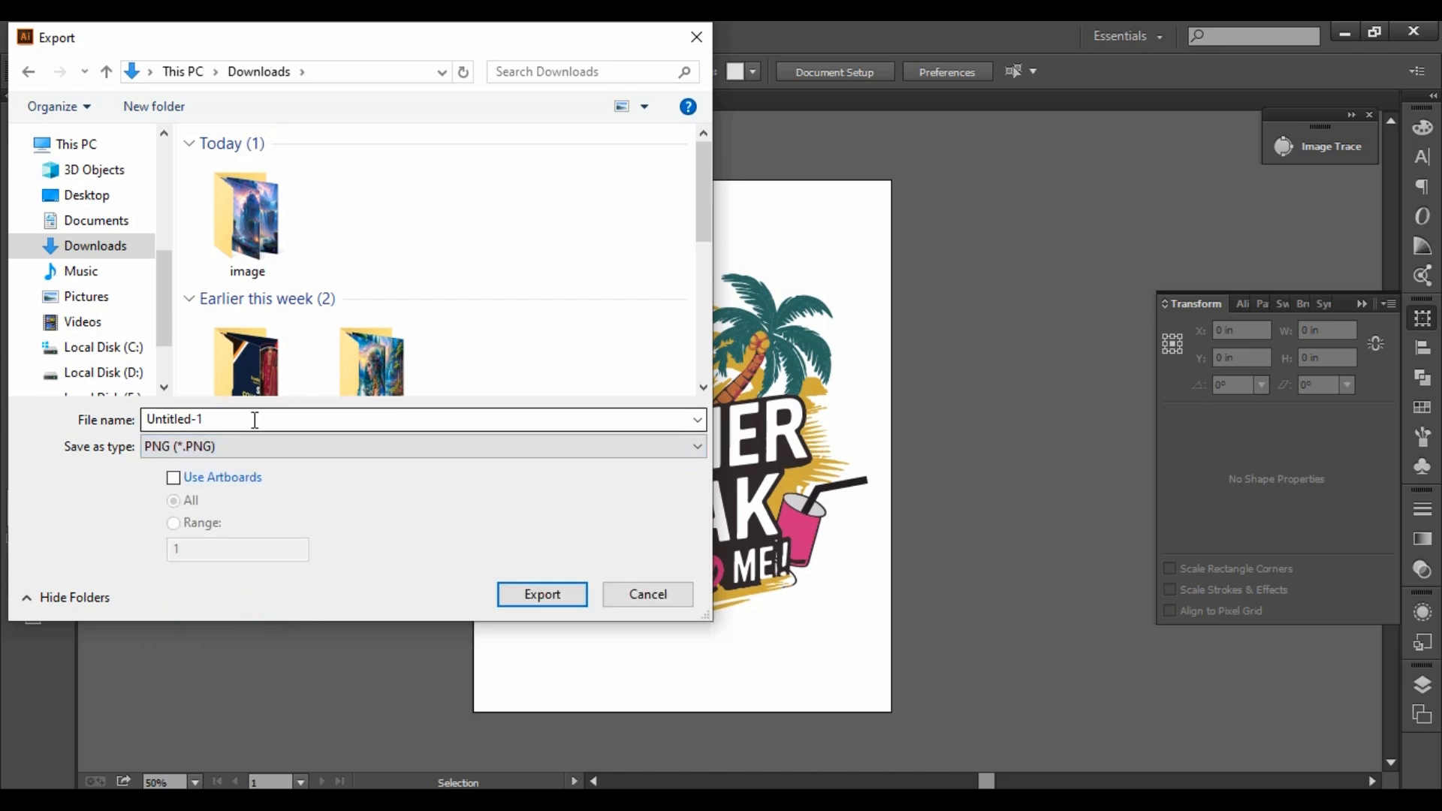
pyautogui.click(255, 420)
pyautogui.write('Sun')
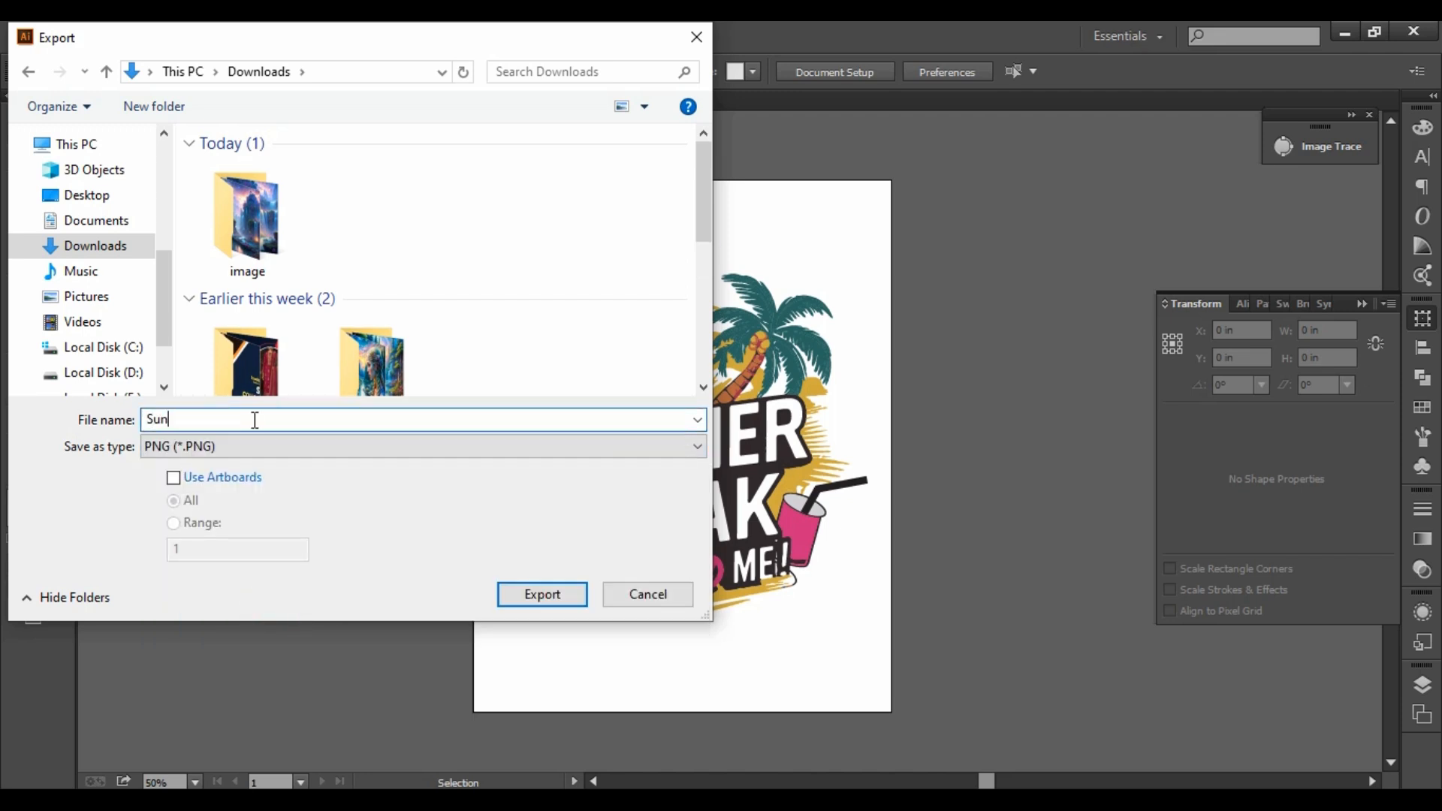
pyautogui.press('BackSpace')
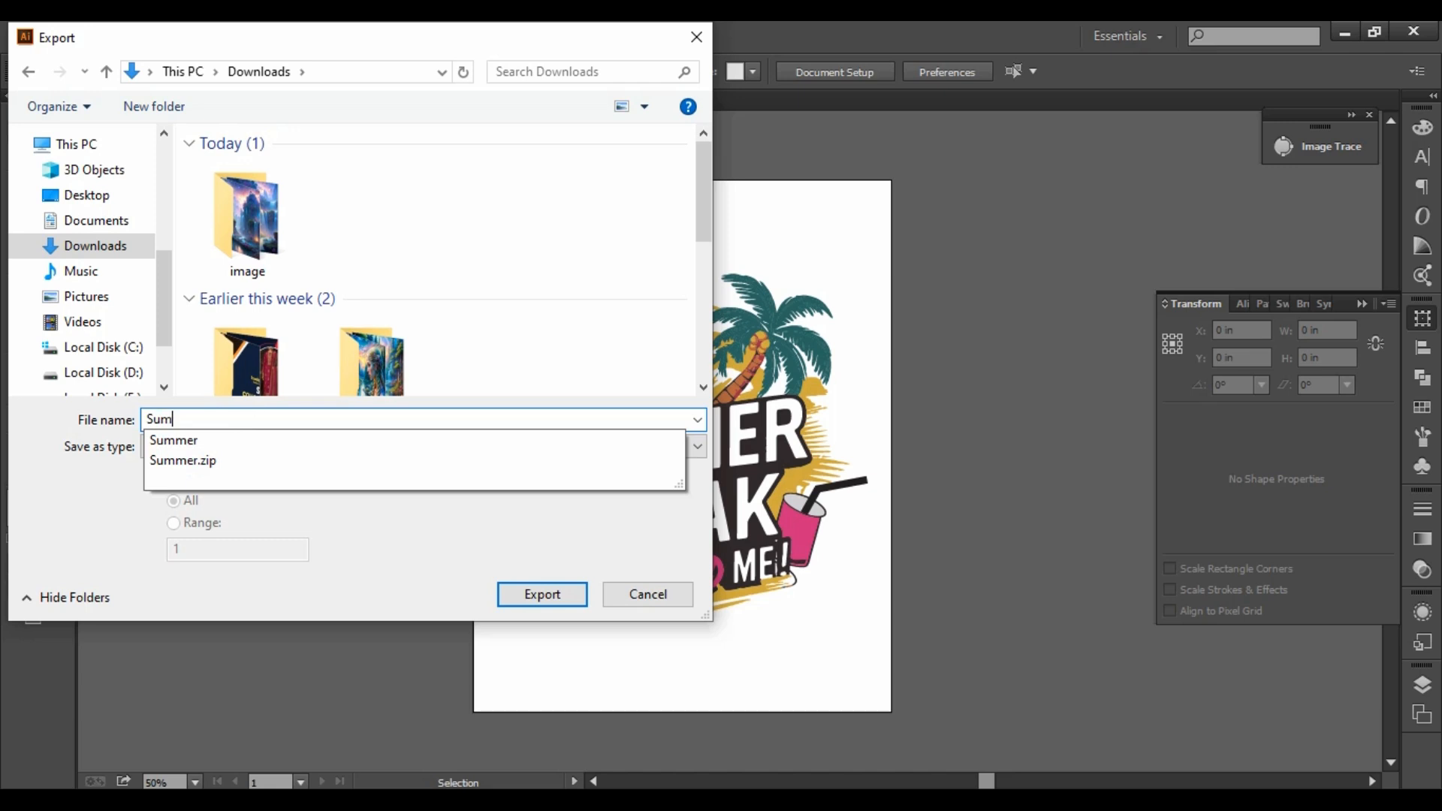
pyautogui.write('mmer break')
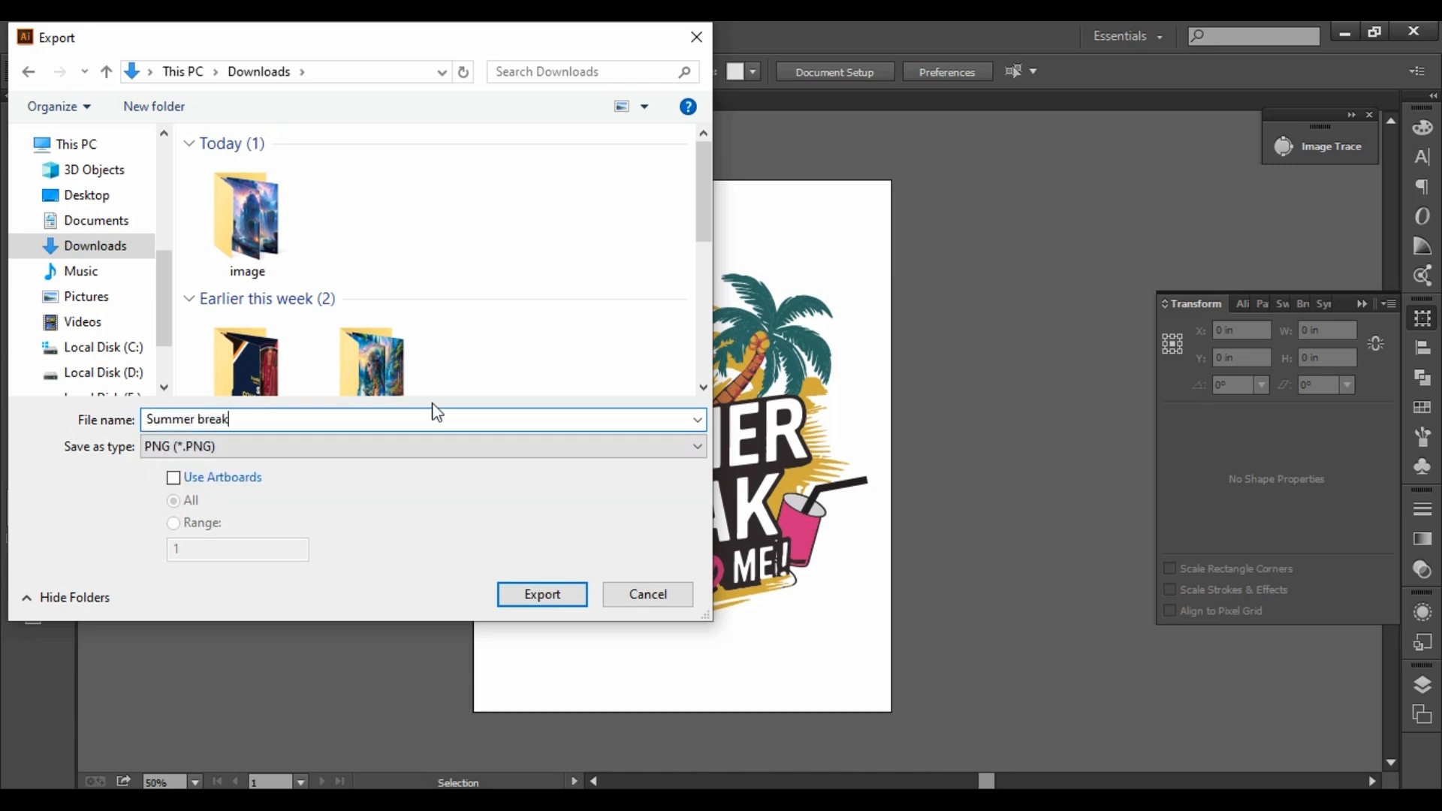
pyautogui.press('Return')
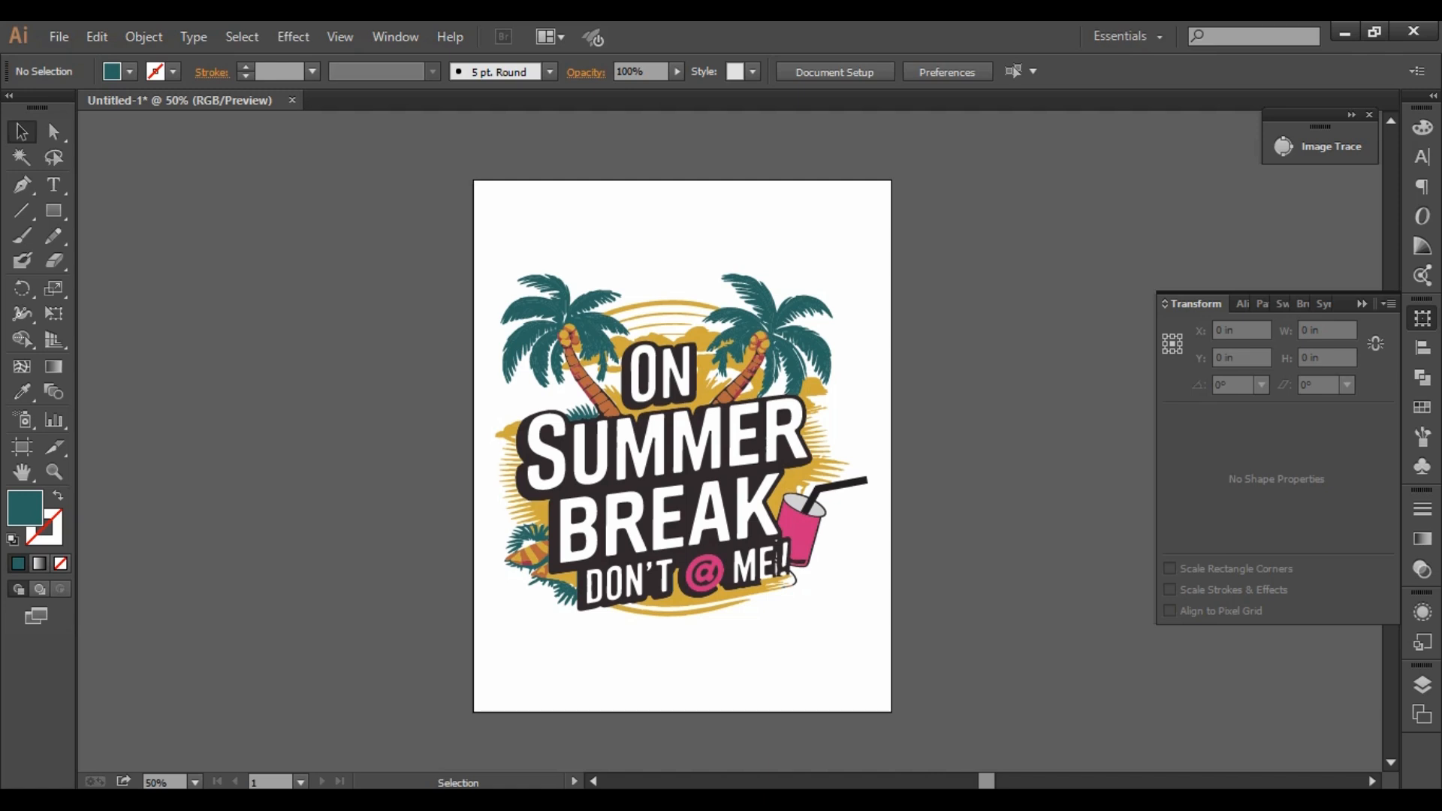
# Switch to the web browser, search Google for "teepublic" and open the TeePublic website.
pyautogui.click(169, 718)
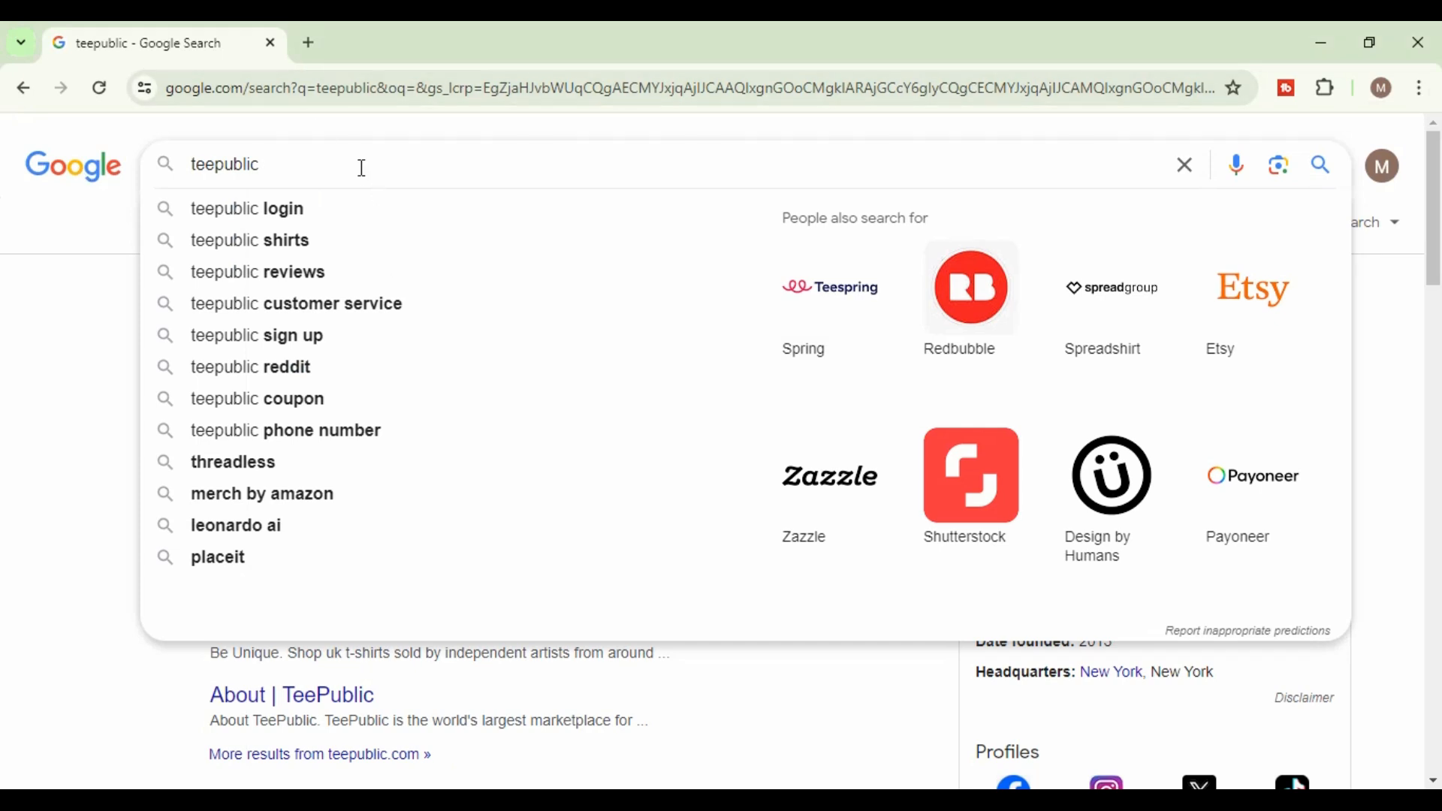
pyautogui.click(362, 160)
pyautogui.click(320, 160)
pyautogui.press('Return')
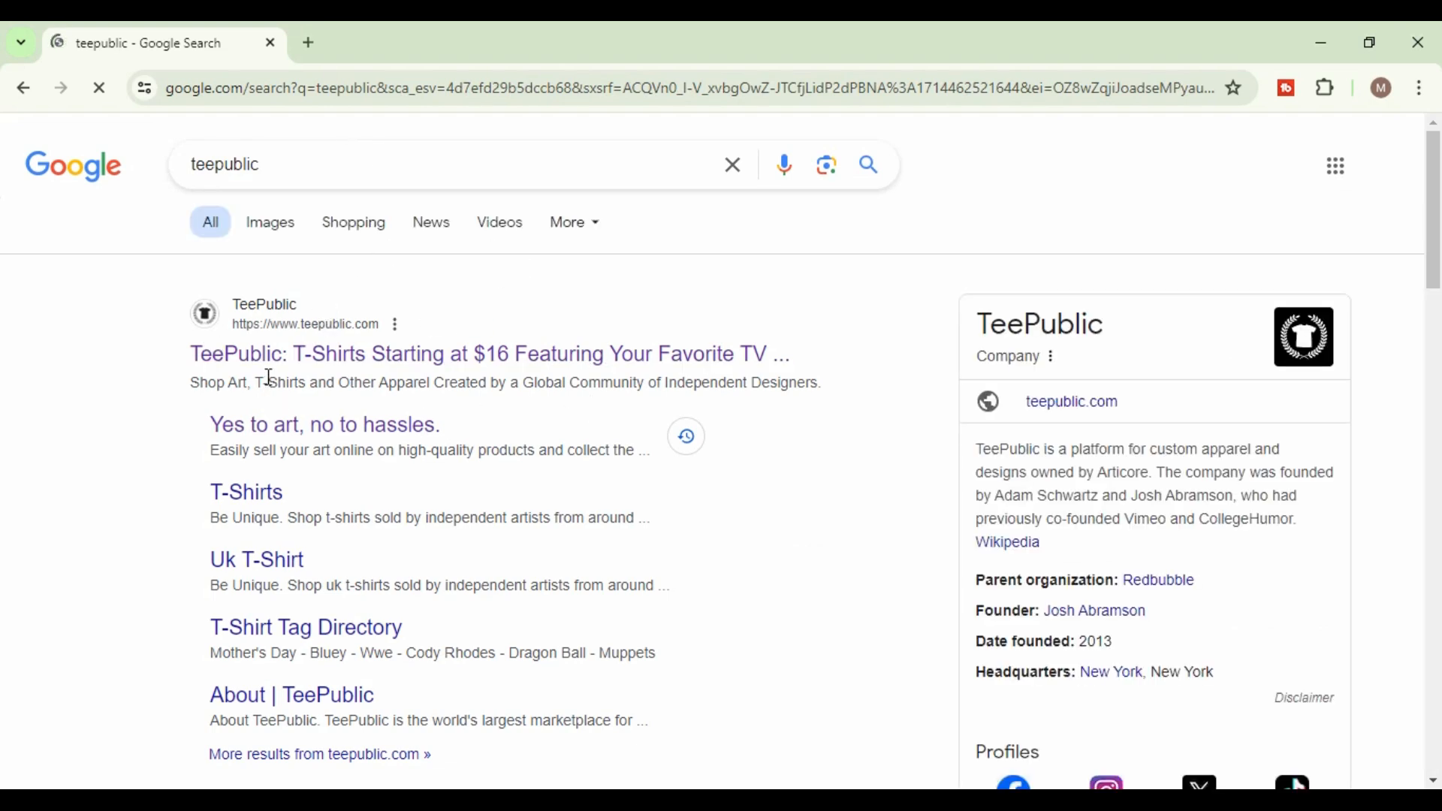
pyautogui.click(274, 371)
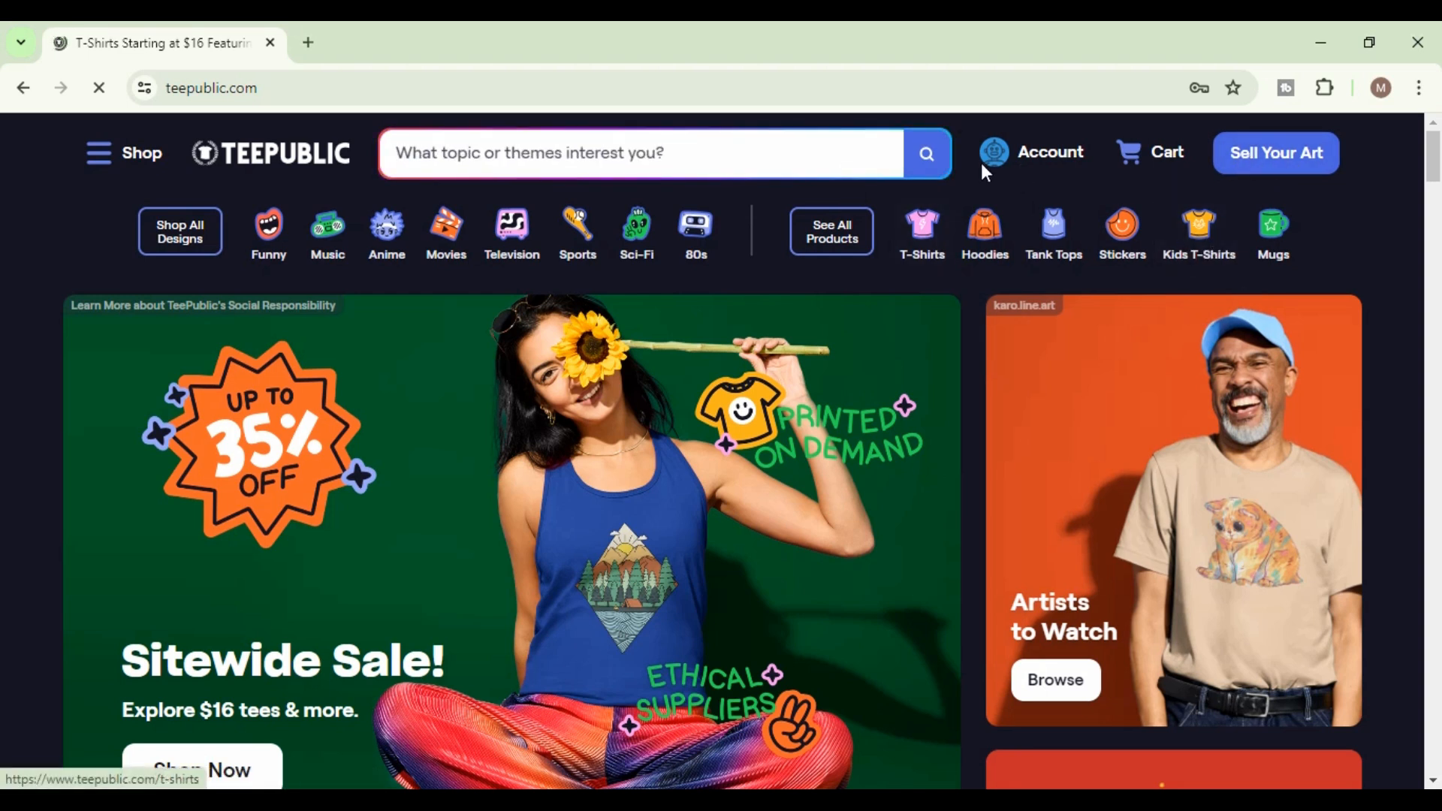
# Start selling art on TeePublic and choose the single file upload type.
pyautogui.click(1021, 141)
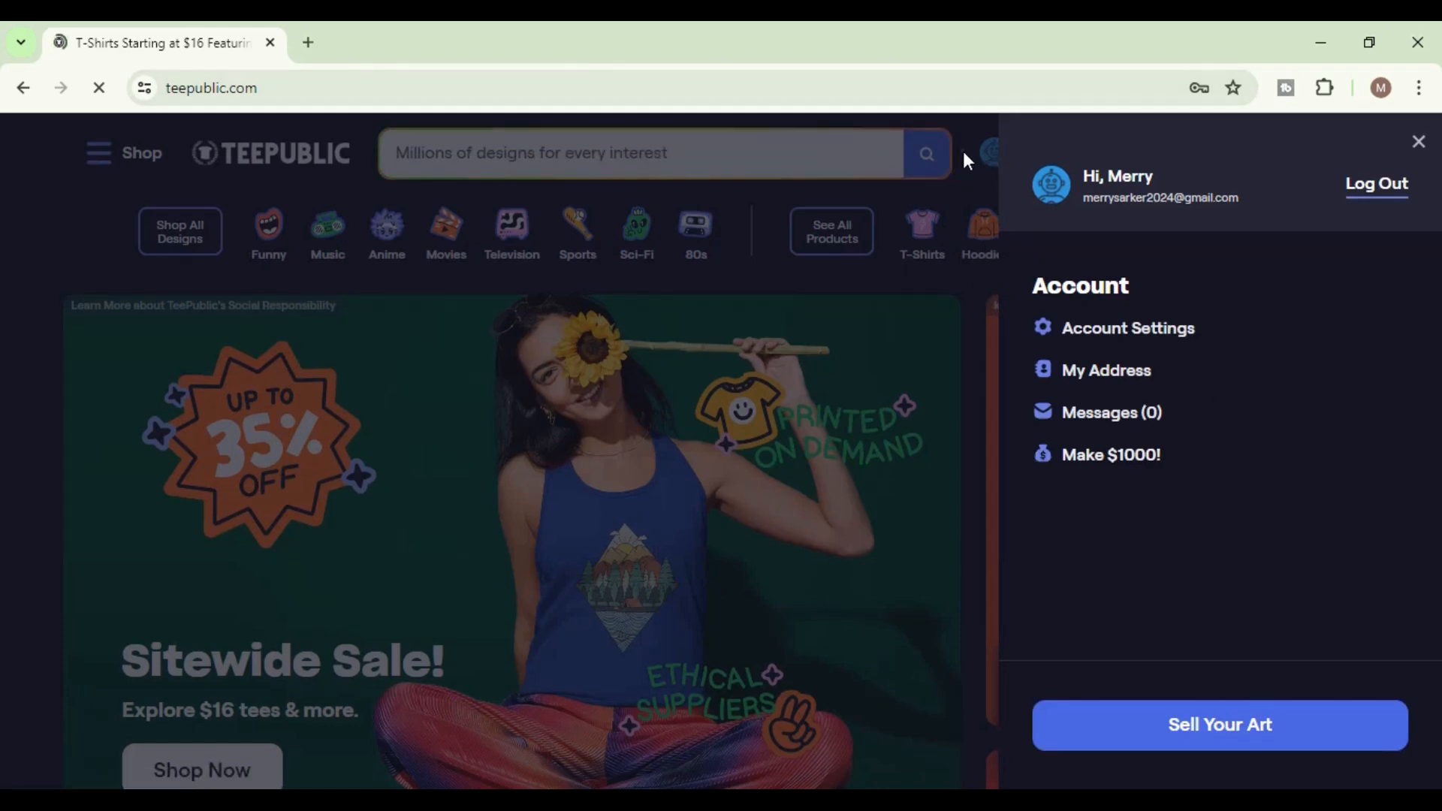
pyautogui.click(969, 216)
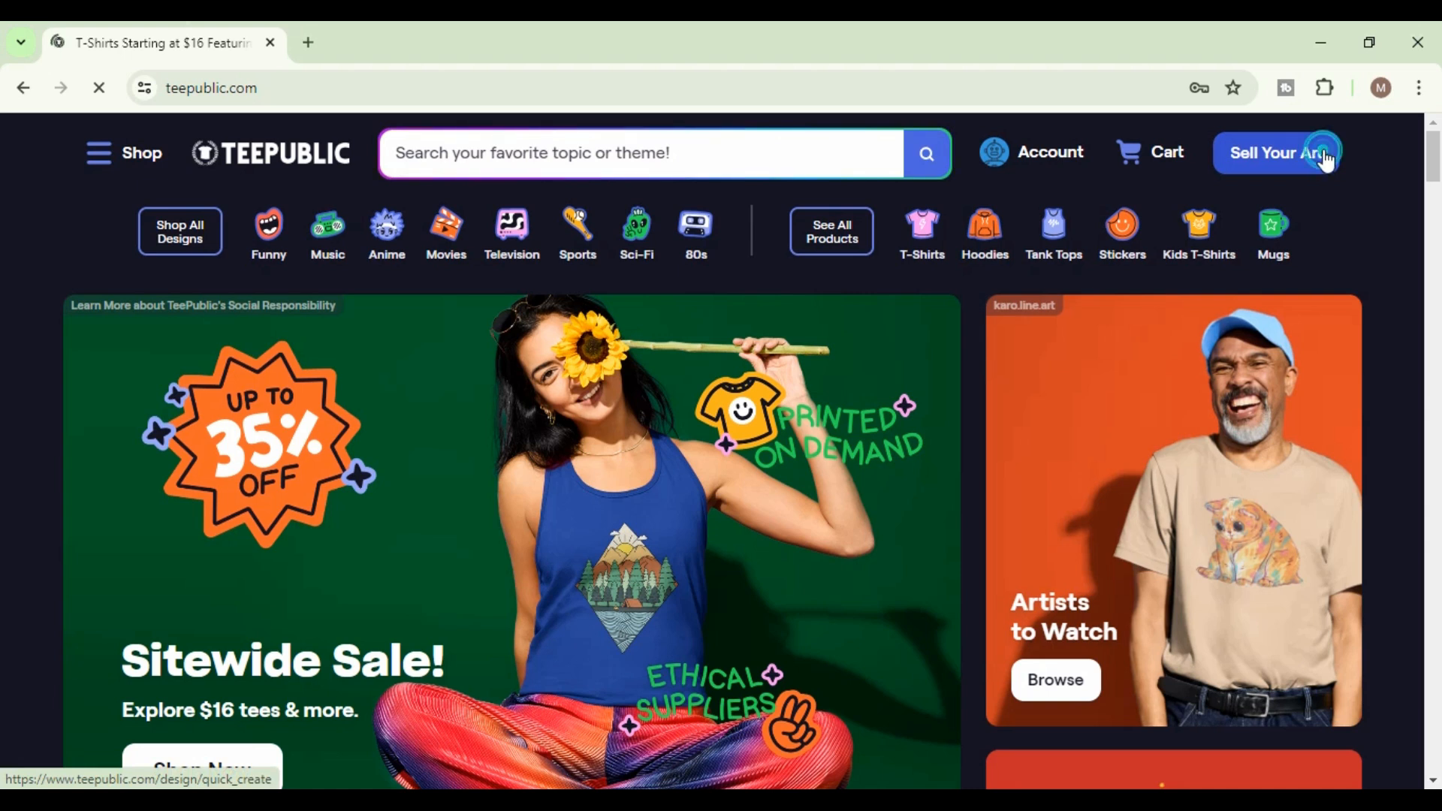
pyautogui.click(1316, 162)
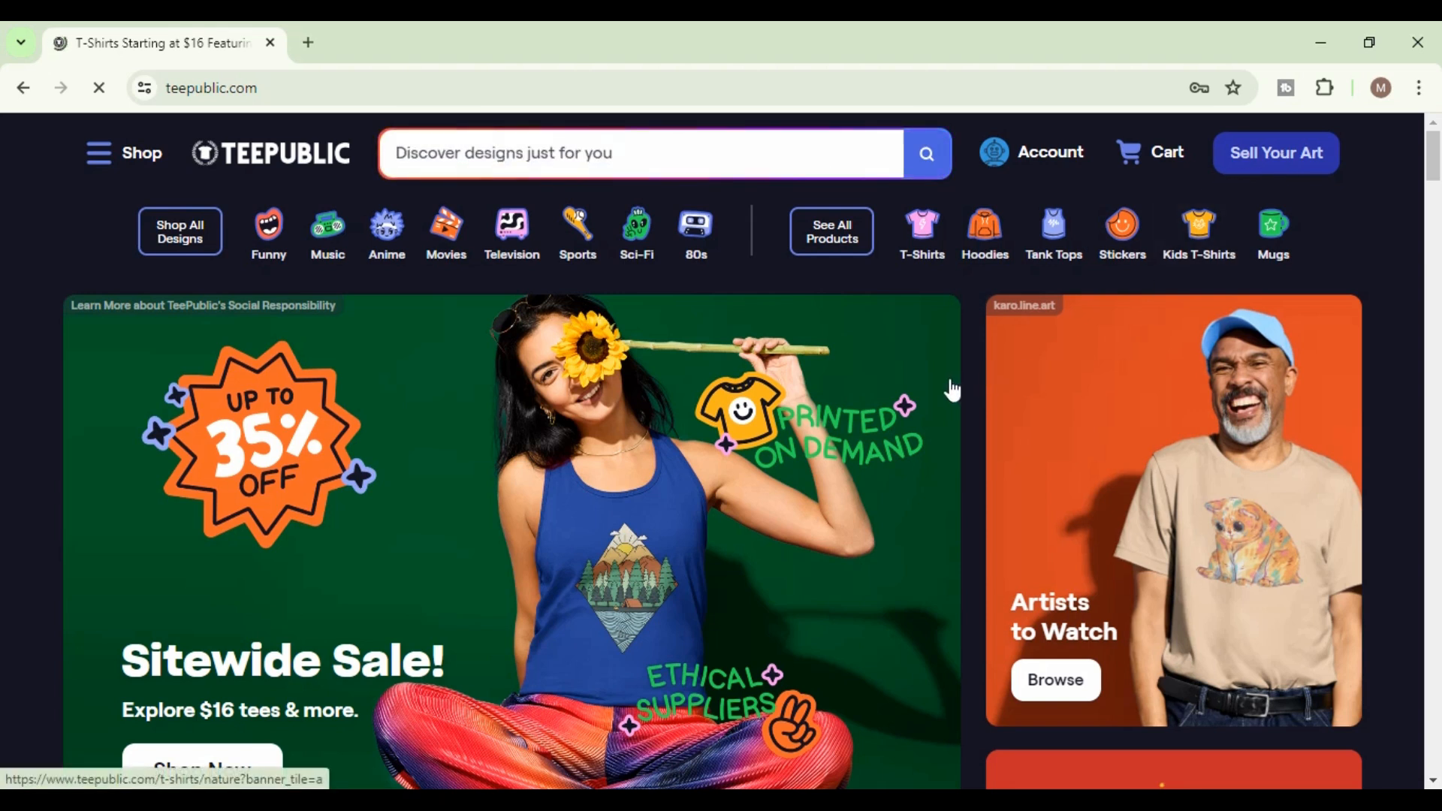
pyautogui.click(1281, 157)
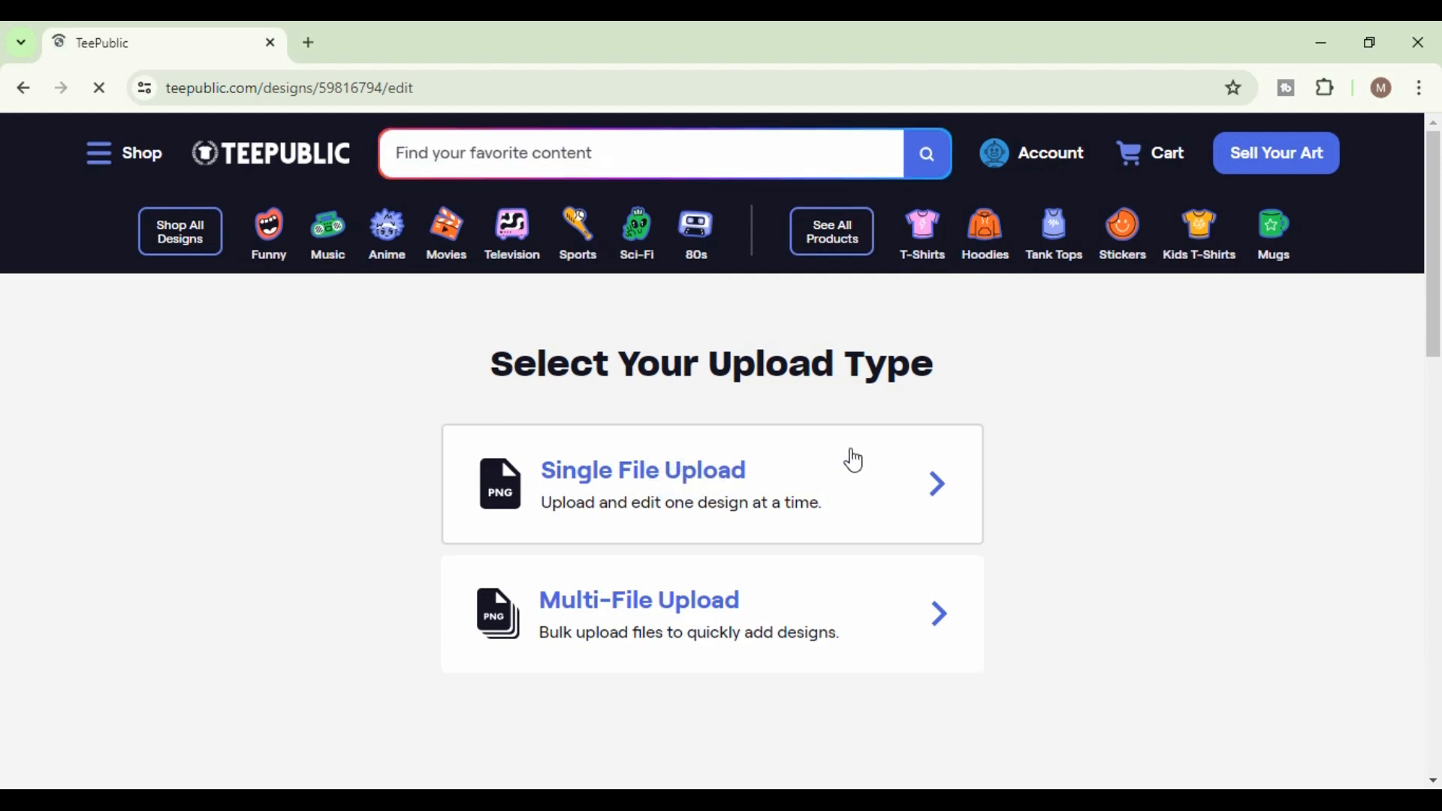
pyautogui.click(739, 473)
pyautogui.click(942, 483)
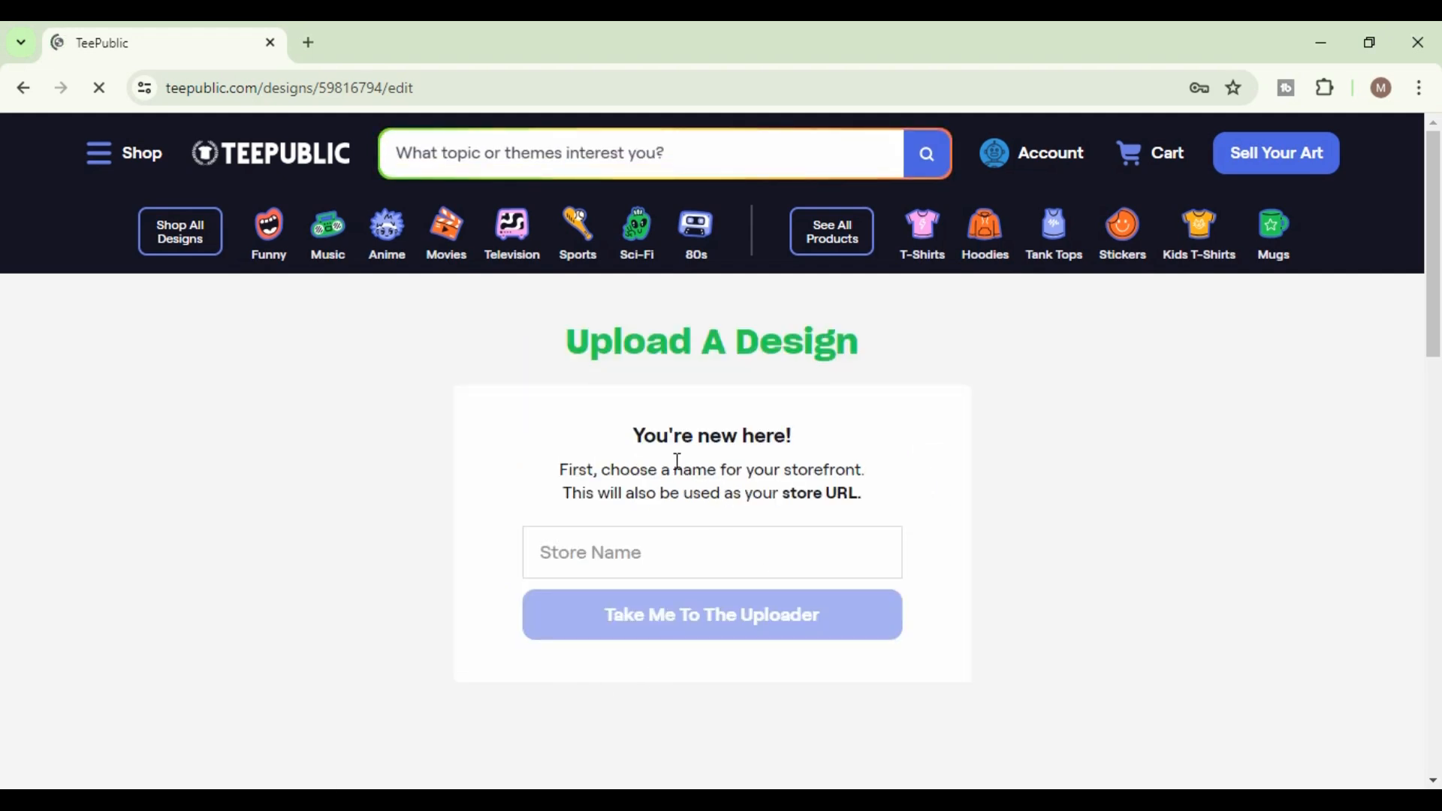
# Enter an available store name for the new storefront and continue to the uploader.
pyautogui.click(621, 556)
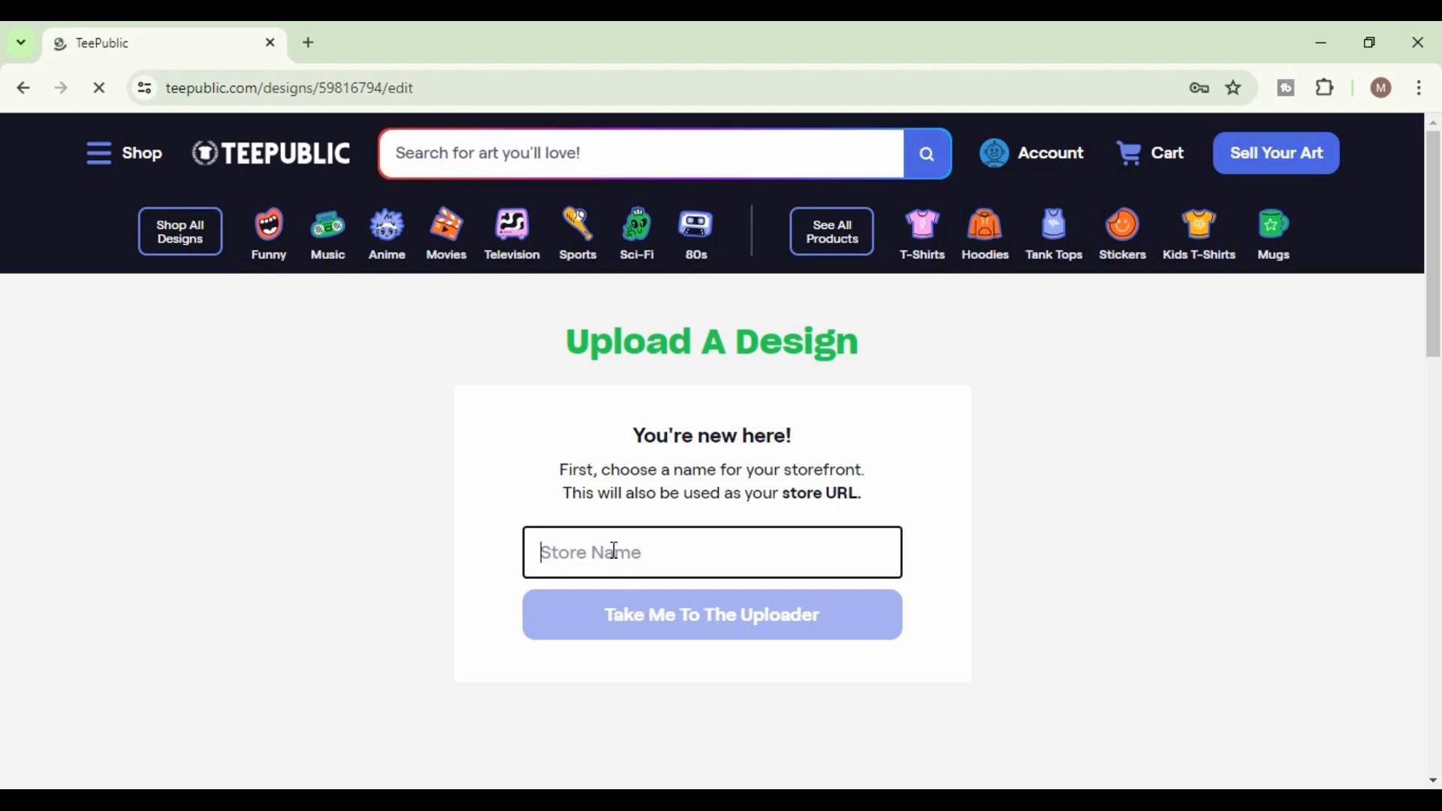
pyautogui.write('m')
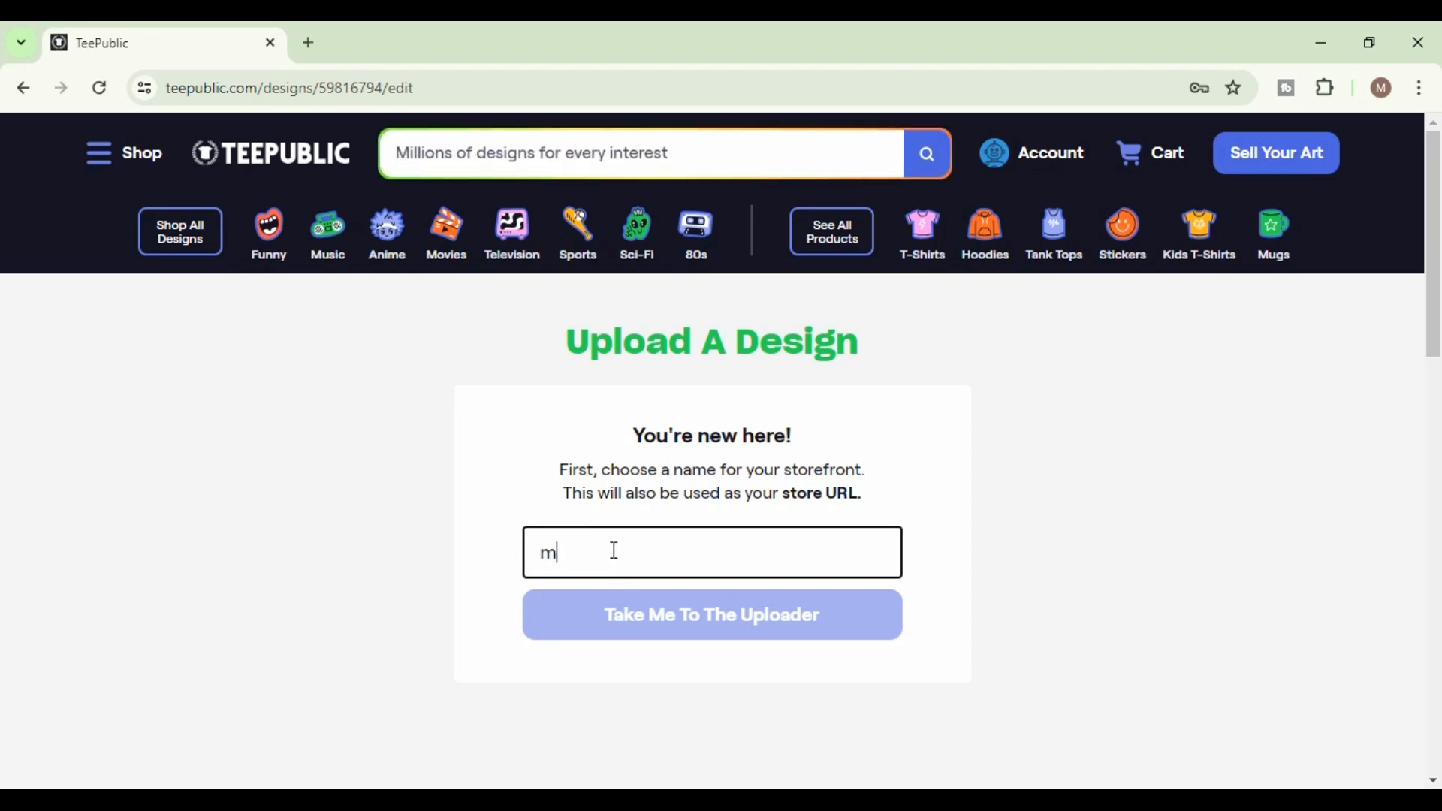
pyautogui.write('errt')
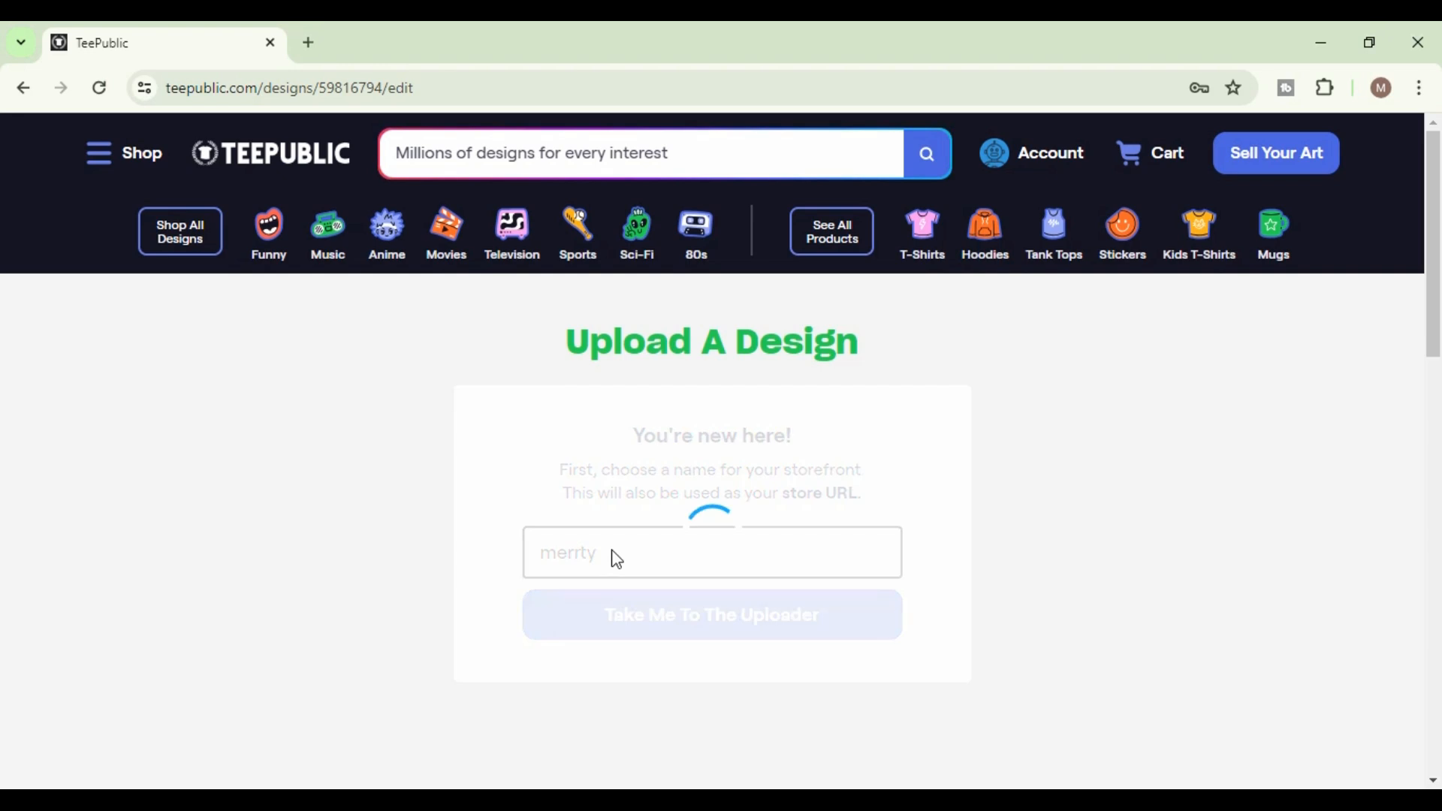
pyautogui.press('BackSpace')
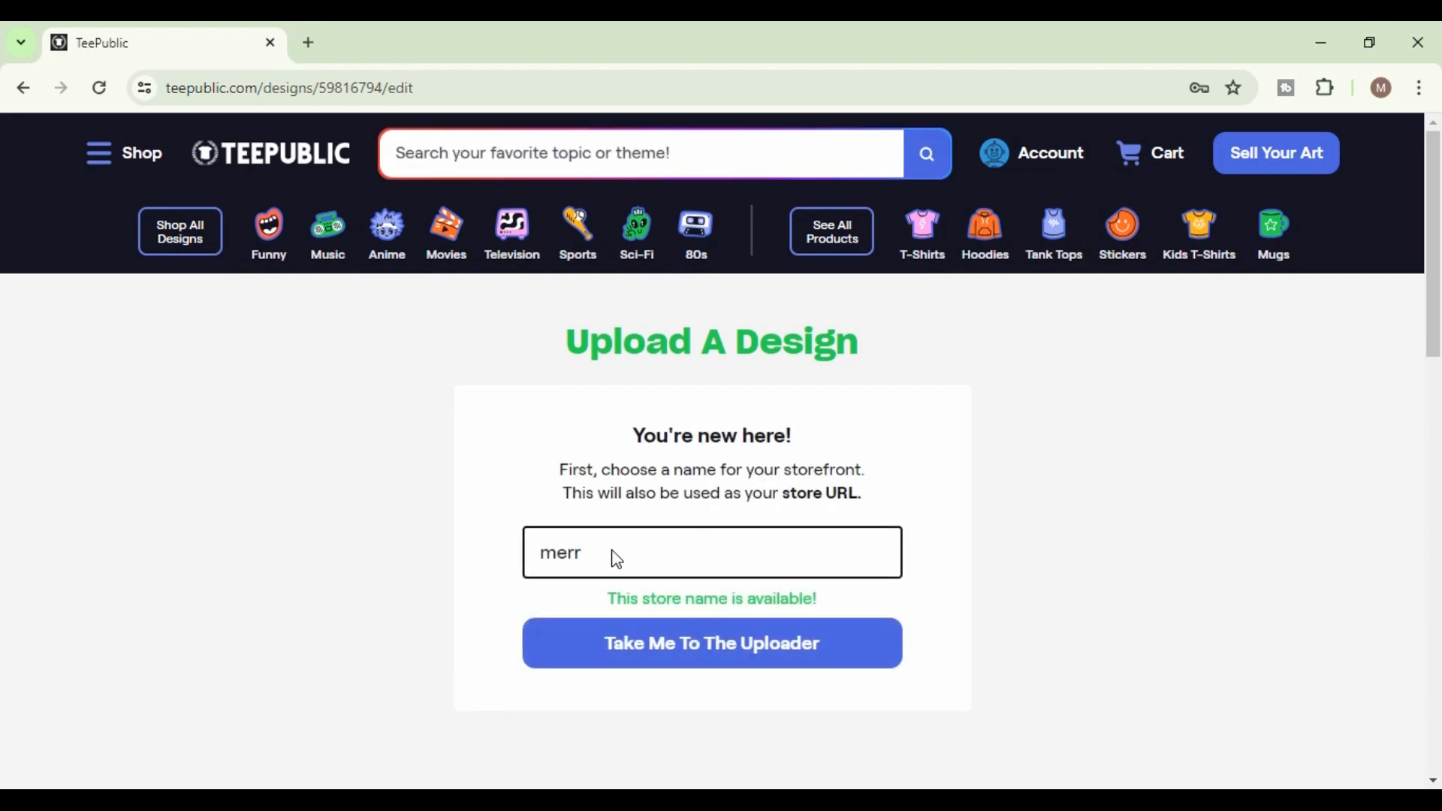
pyautogui.write('y')
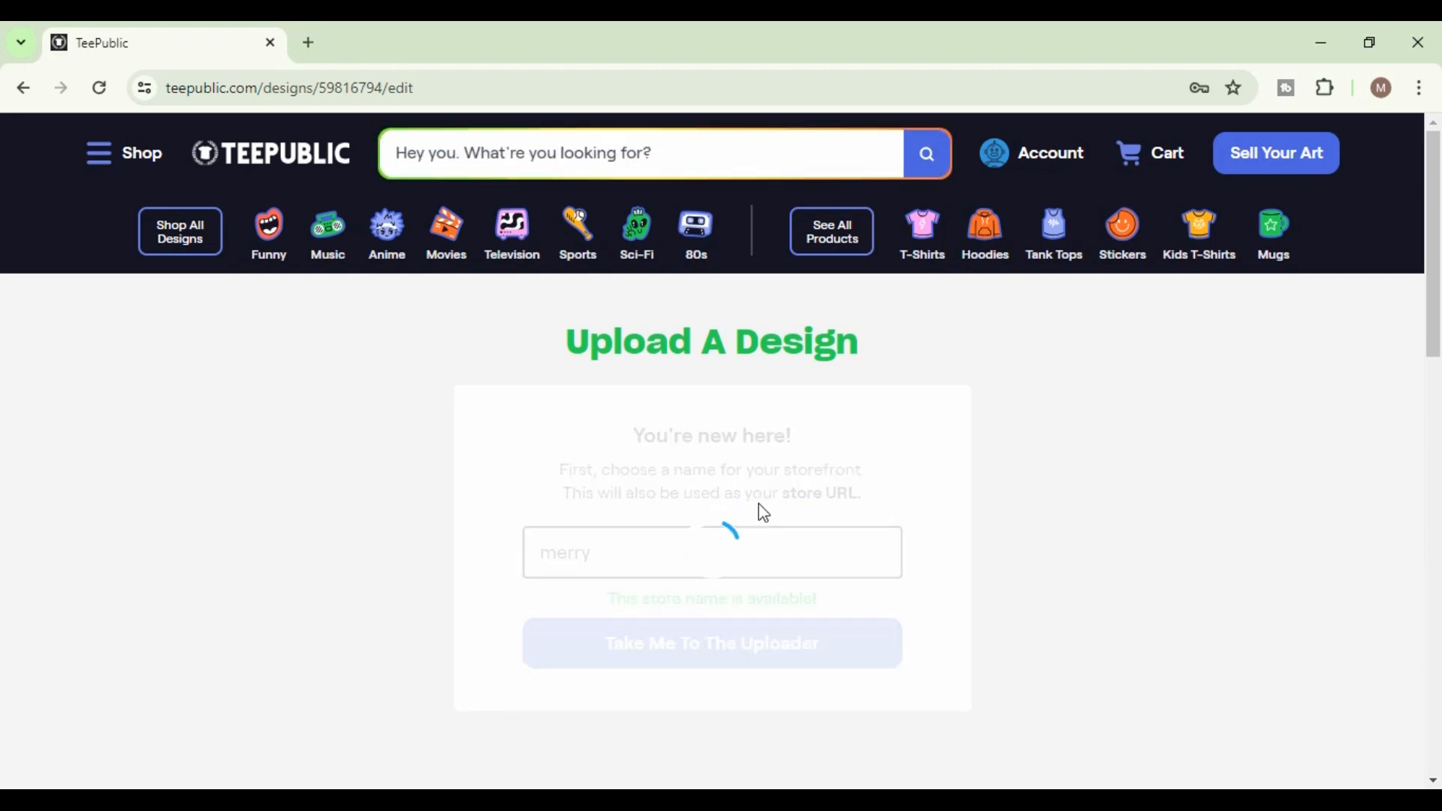
pyautogui.click(625, 558)
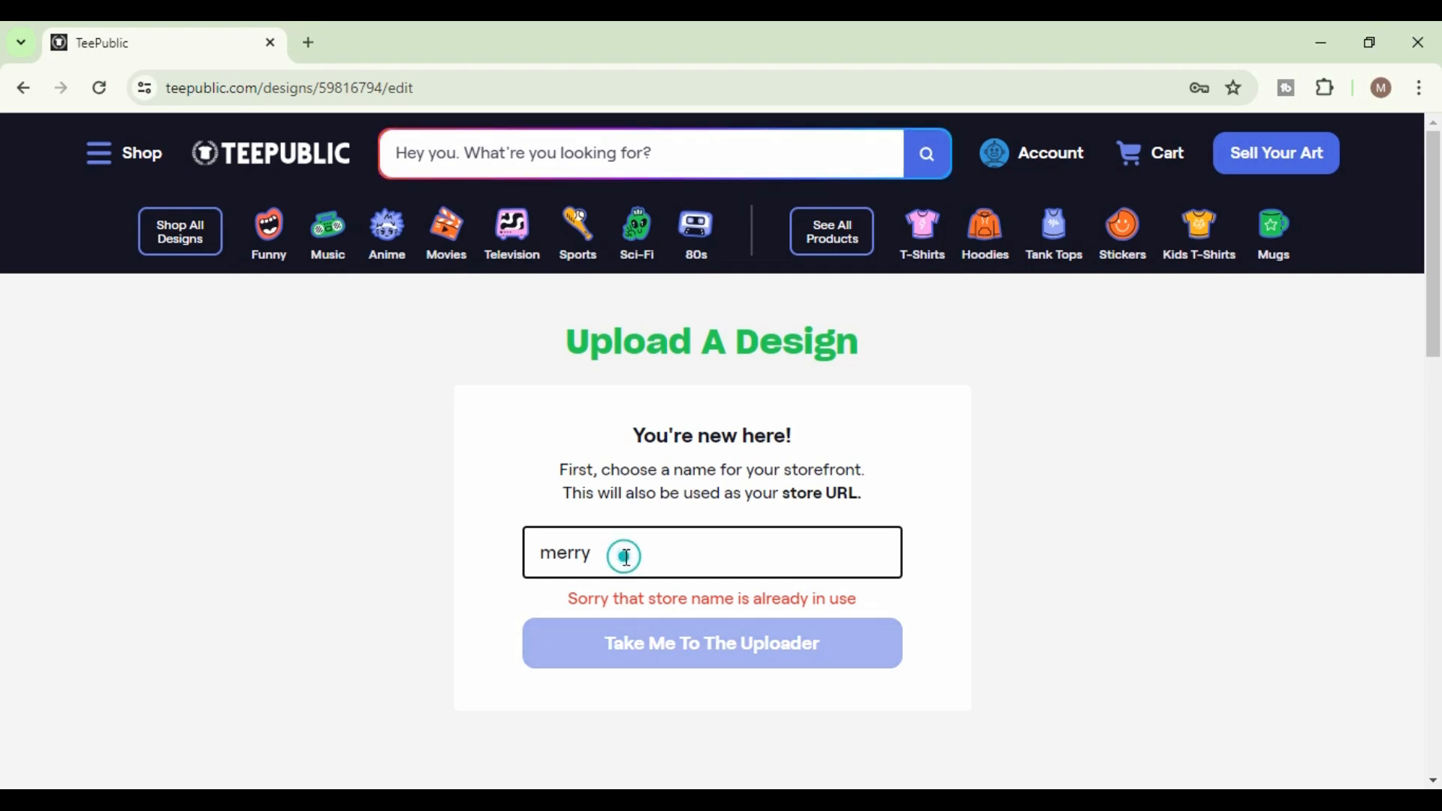
pyautogui.write('s')
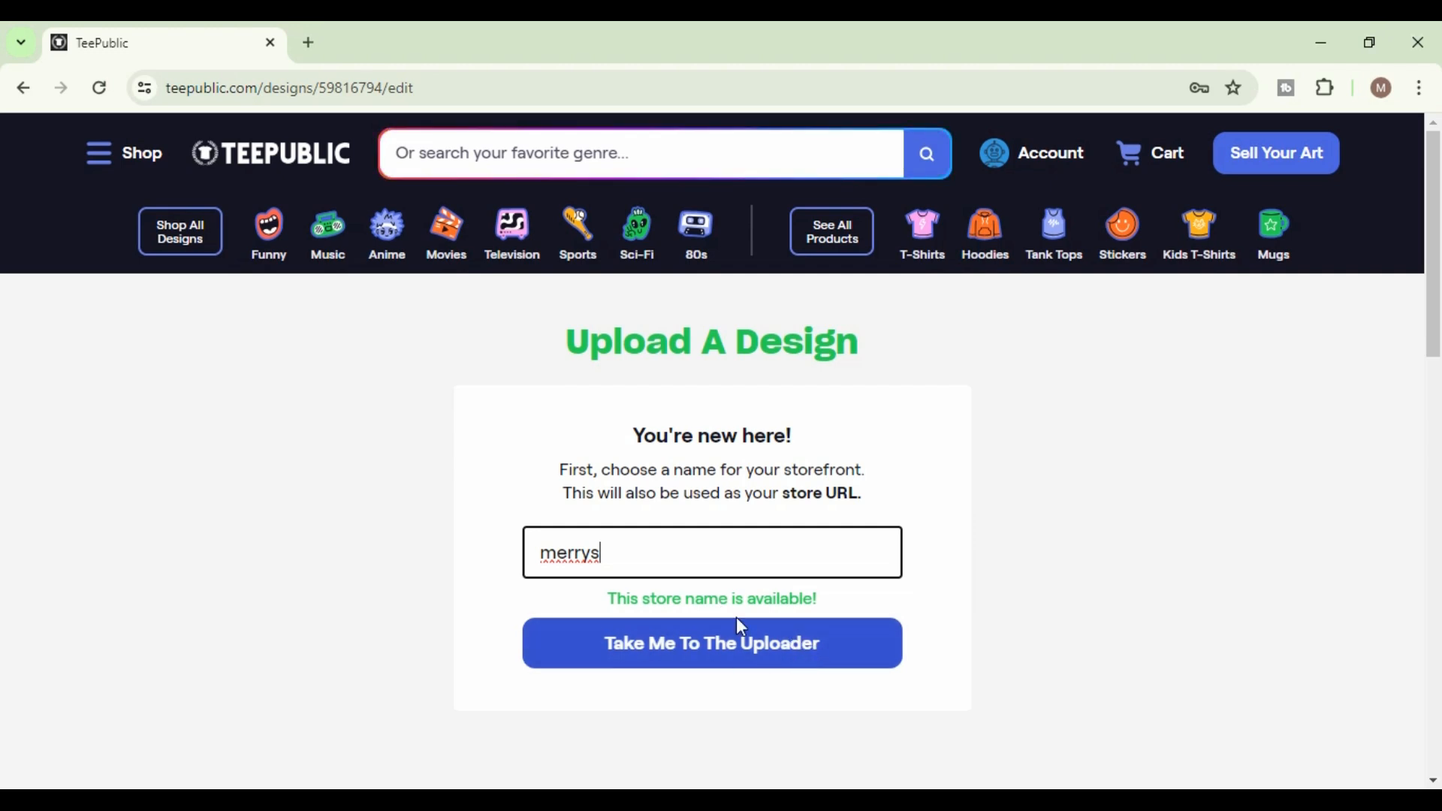
pyautogui.click(771, 655)
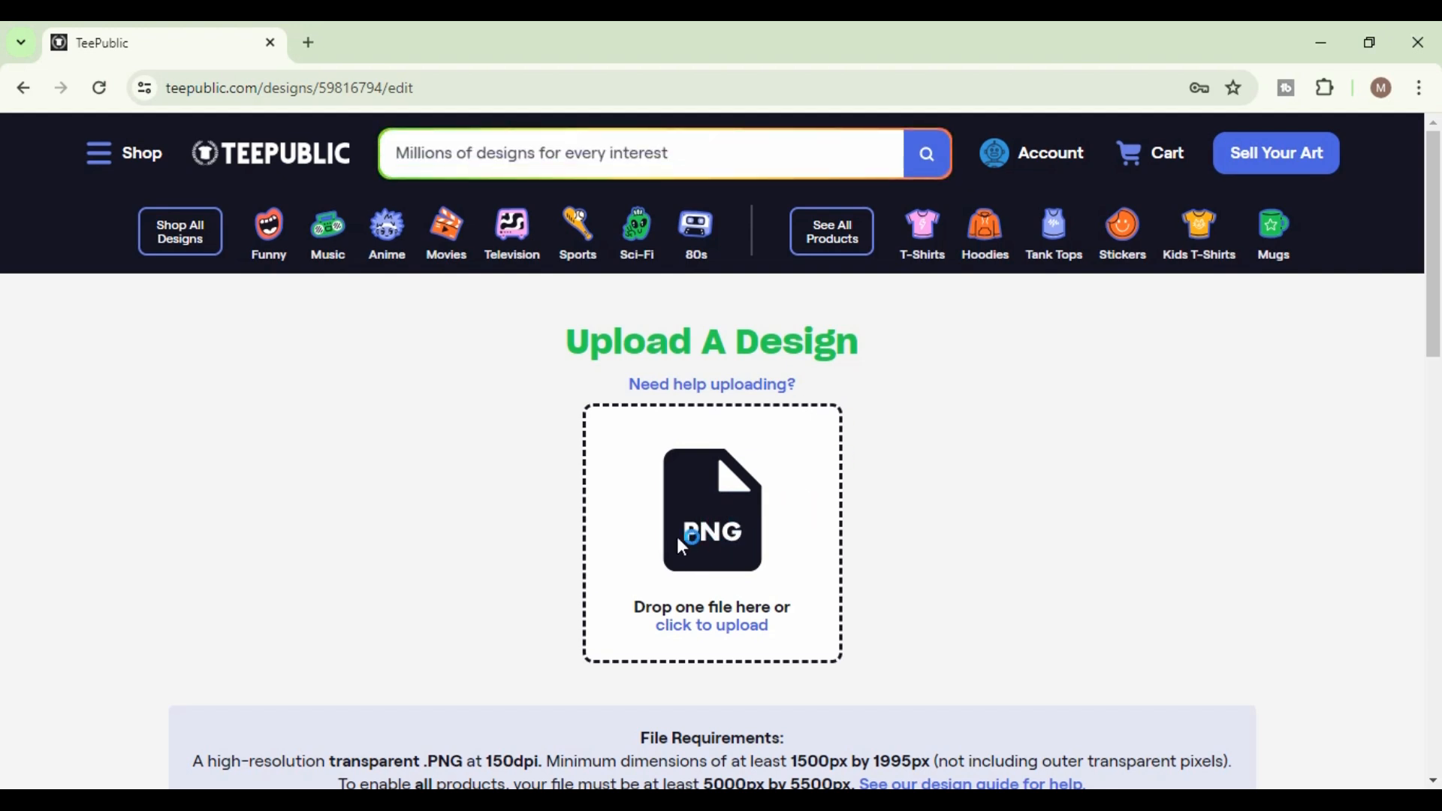
# Upload the "Summer break-01" artwork from the Downloads folder as the design file.
pyautogui.click(723, 576)
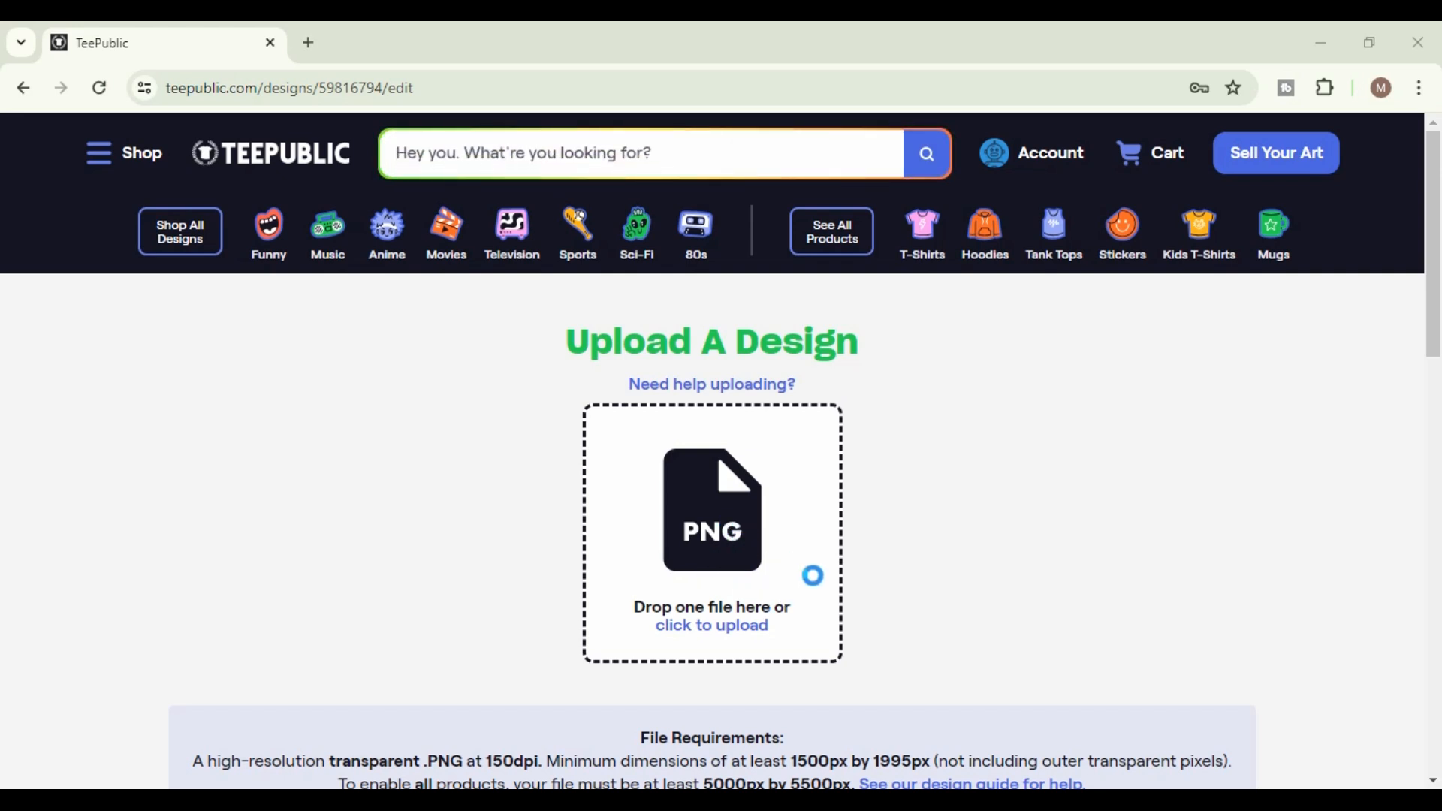
pyautogui.click(742, 625)
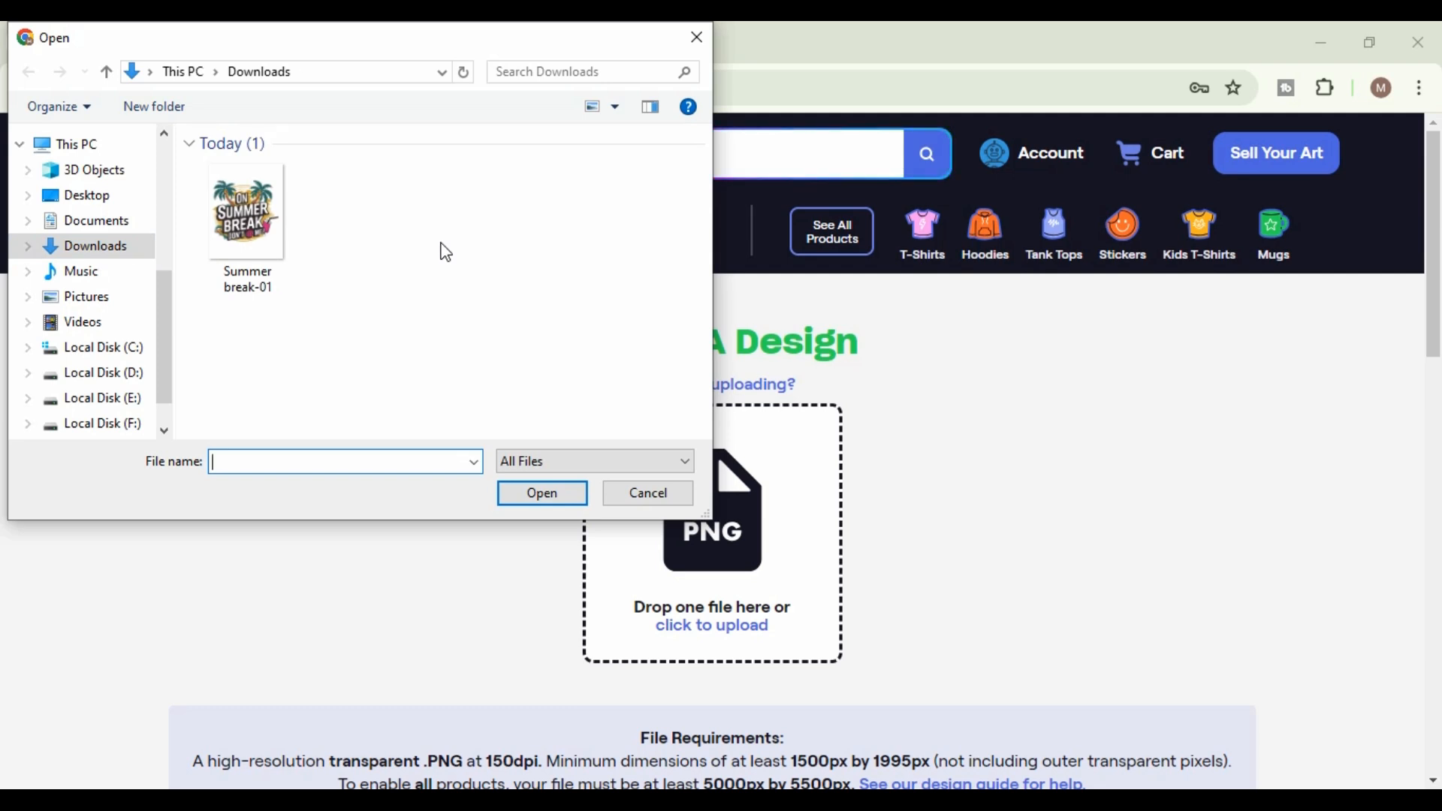
pyautogui.click(250, 240)
pyautogui.click(528, 495)
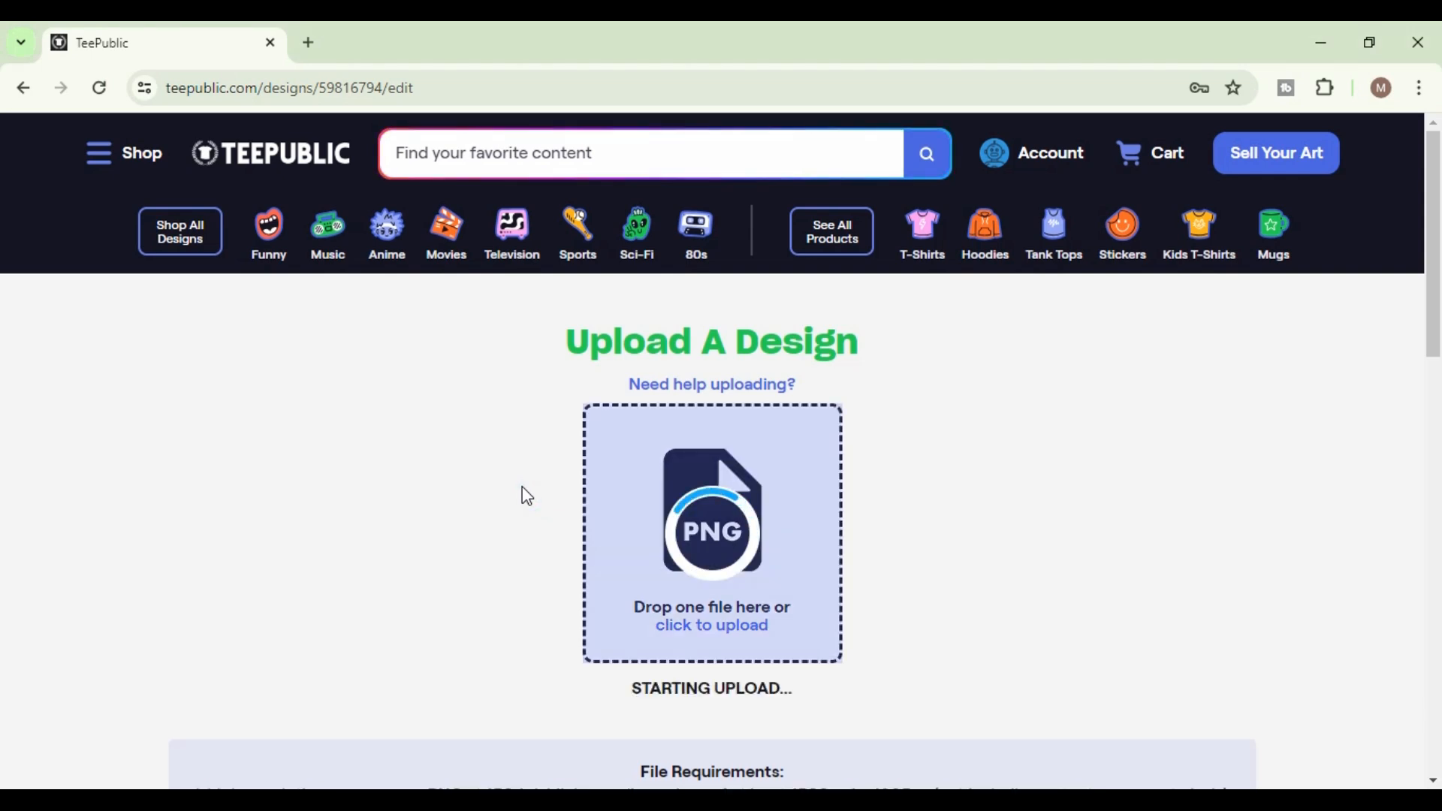
pyautogui.scroll(-2, 834, 488)
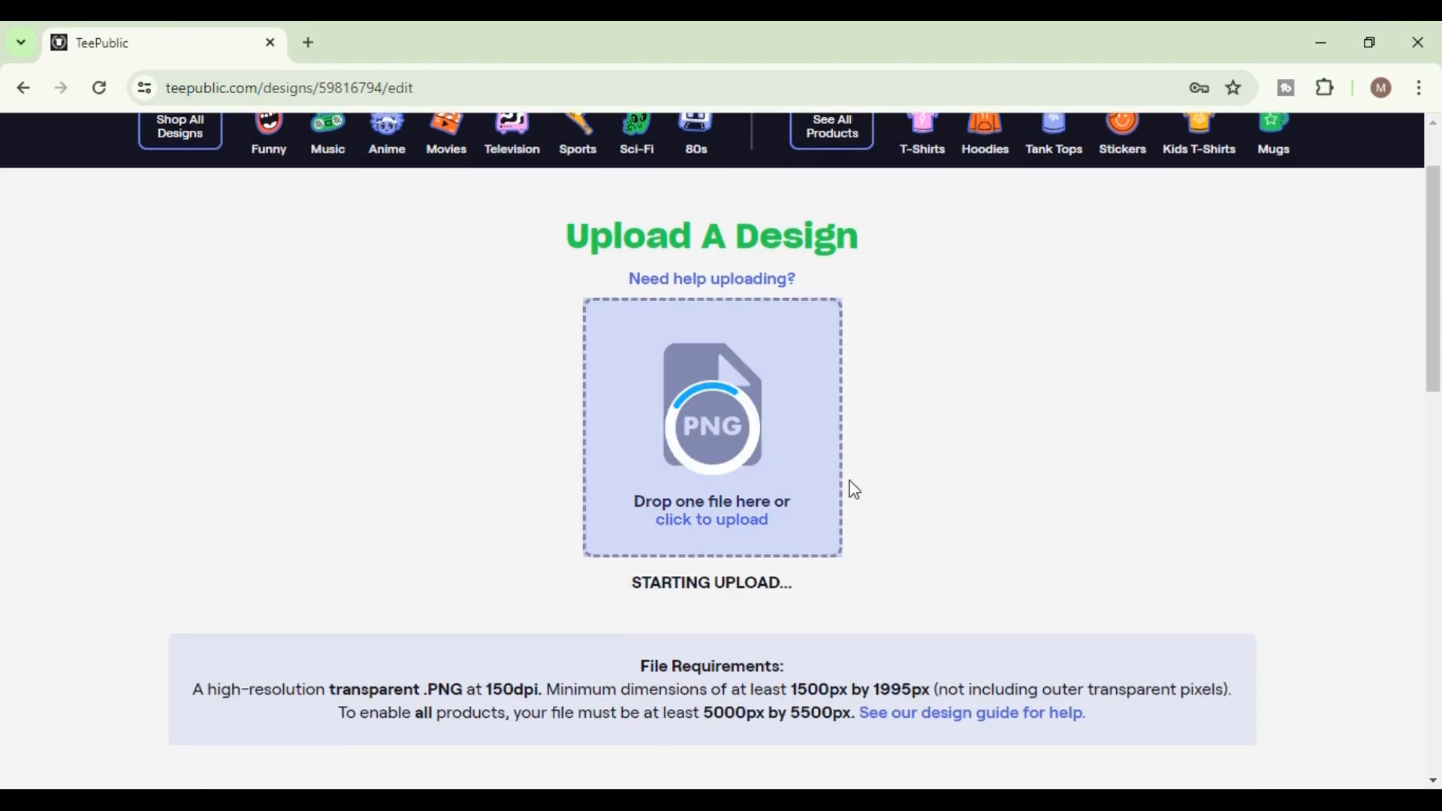
pyautogui.scroll(-2, 855, 489)
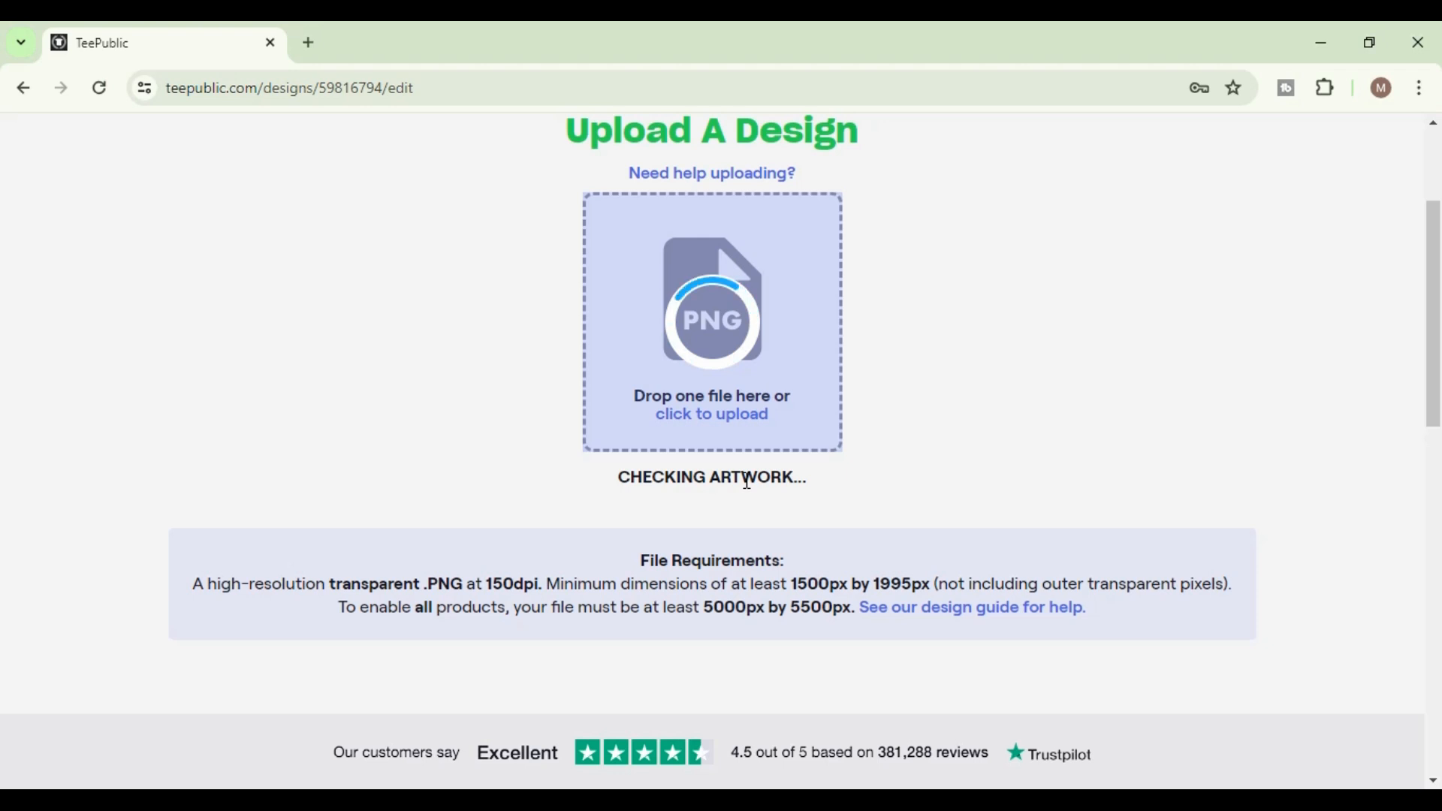
pyautogui.scroll(-4, 724, 481)
pyautogui.scroll(4, 723, 481)
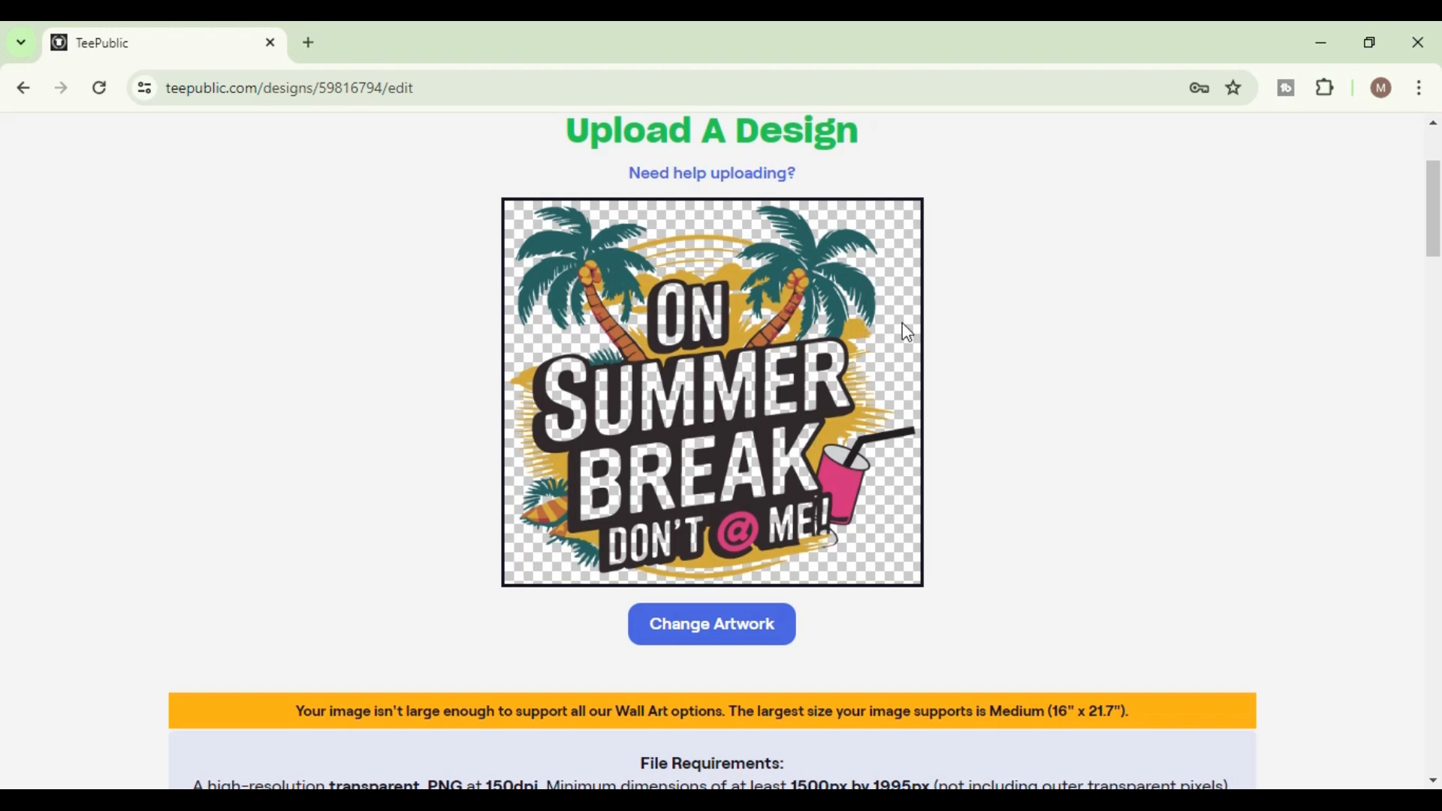
# Review the upload form and move the artwork slightly lower on the T-shirt preview.
pyautogui.scroll(-8, 854, 389)
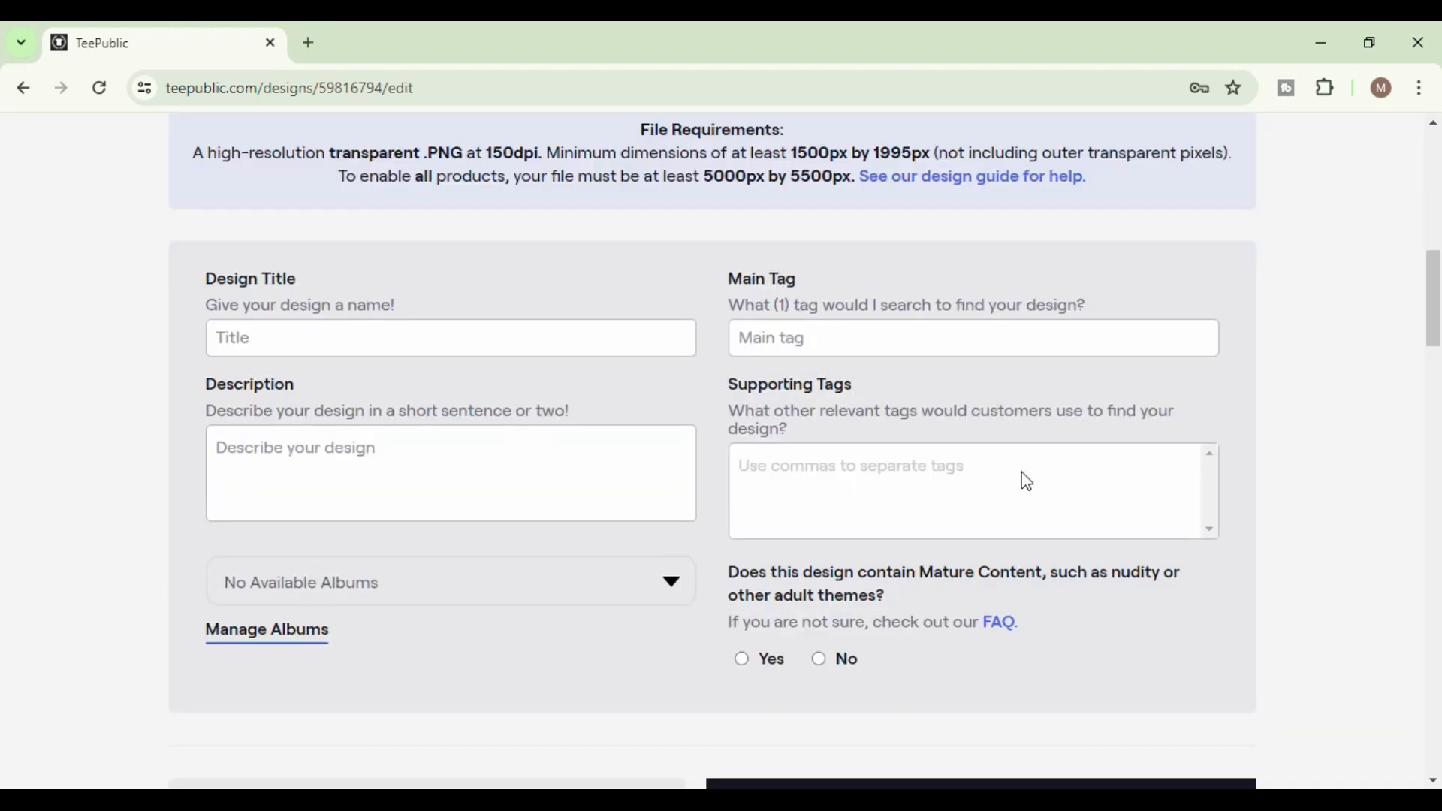
pyautogui.scroll(-2, 921, 560)
pyautogui.scroll(3, 766, 561)
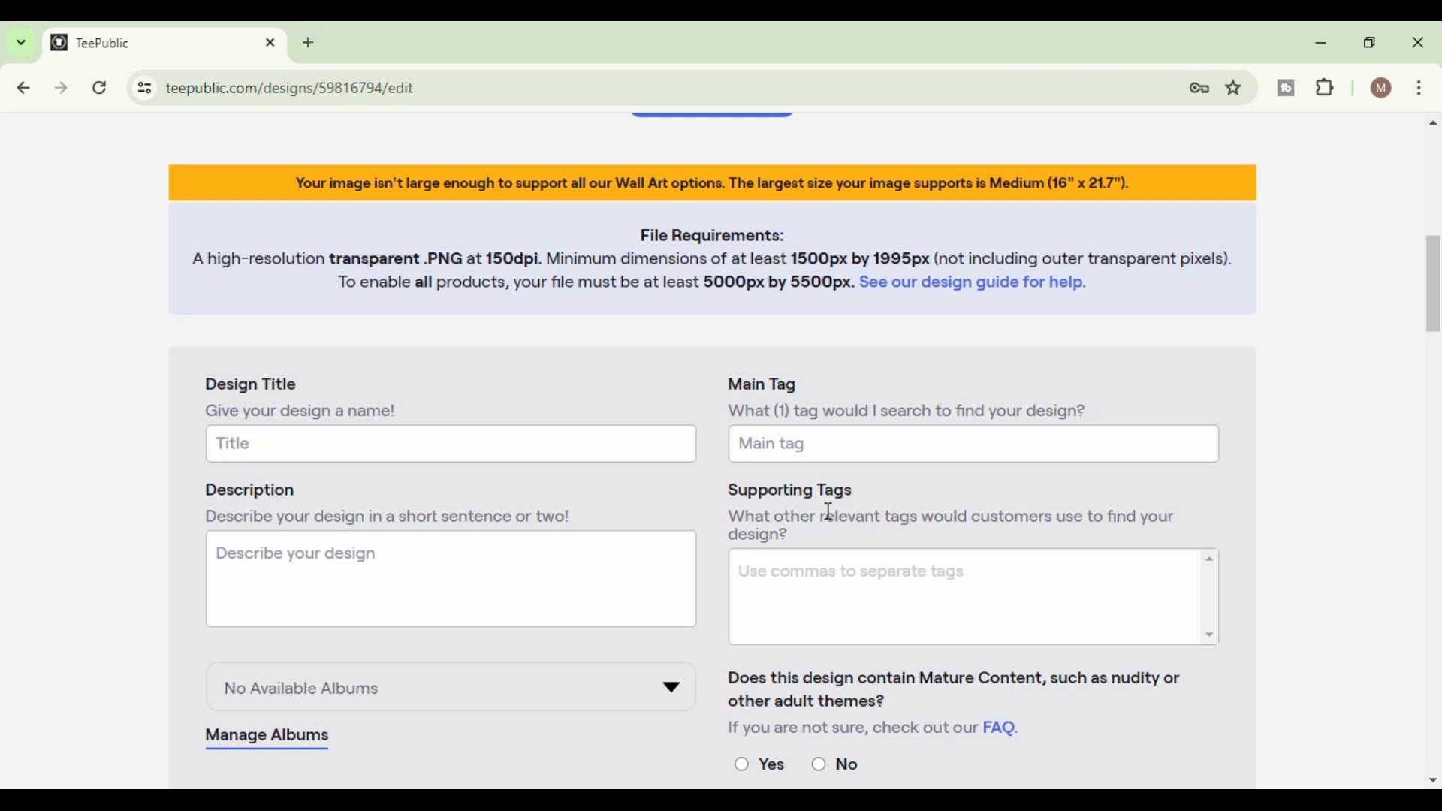
pyautogui.scroll(-10, 629, 520)
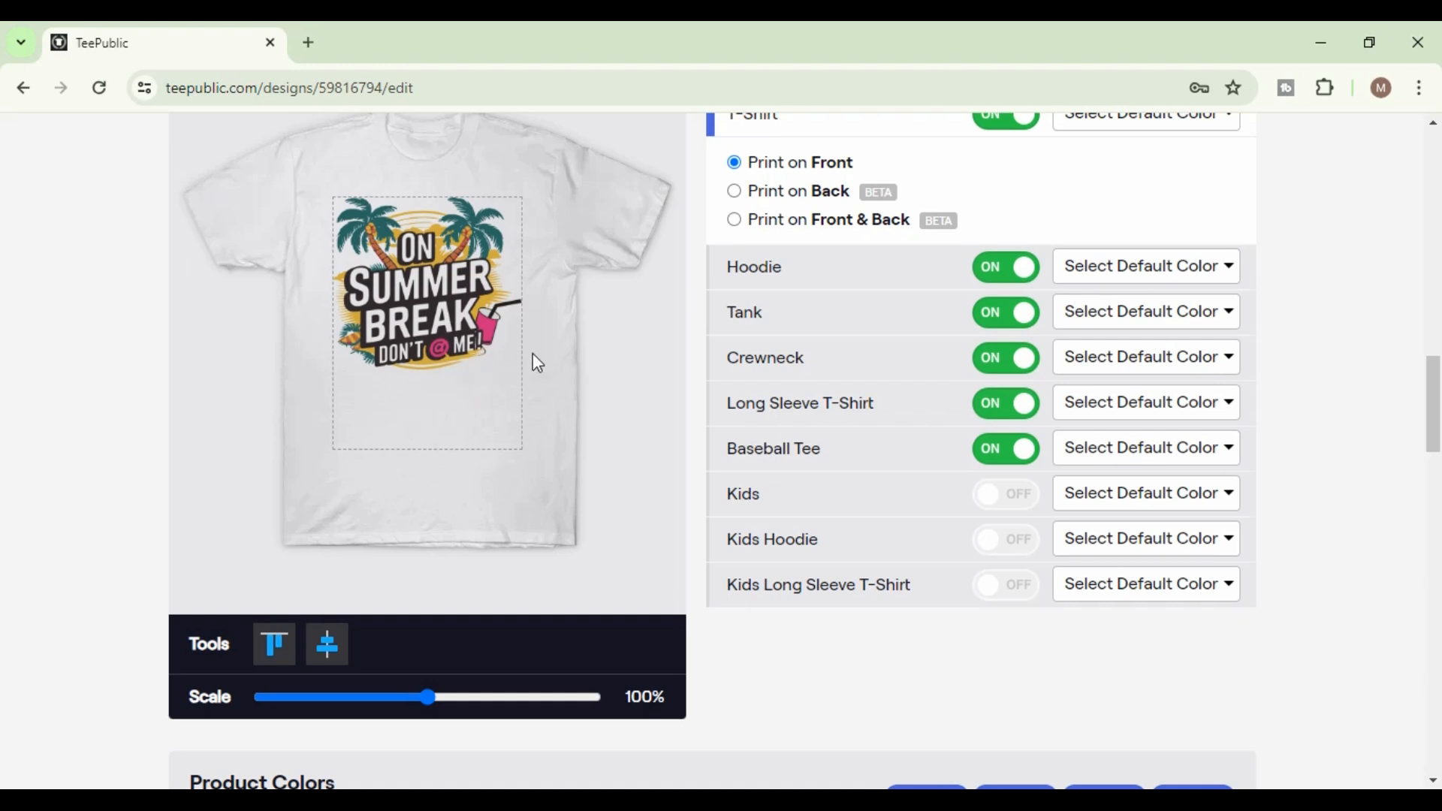
pyautogui.moveTo(419, 289); pyautogui.dragTo(421, 295)
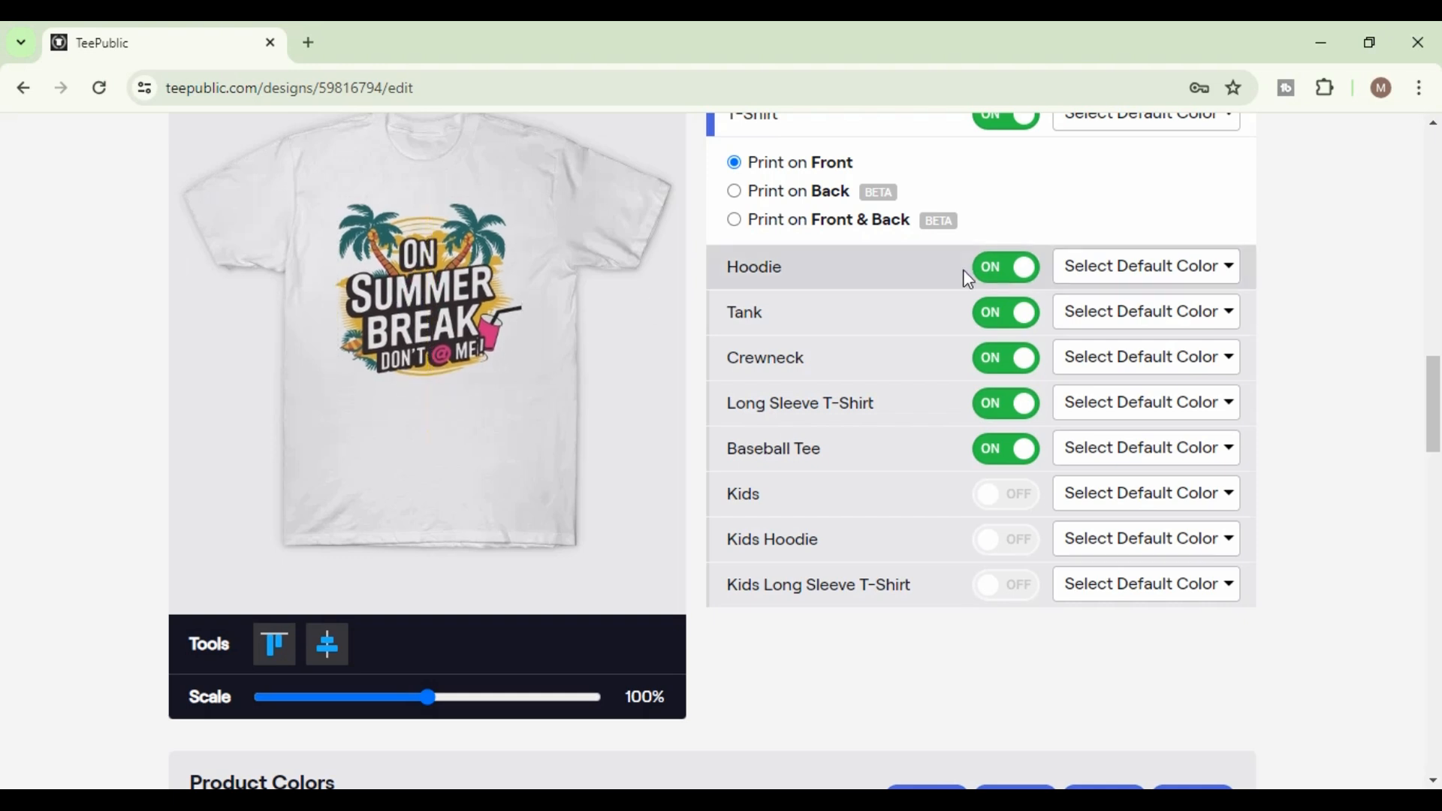
# Enter "On Summer Break Don't @ me typography t-shirt Design" as the design title.
pyautogui.scroll(10, 966, 273)
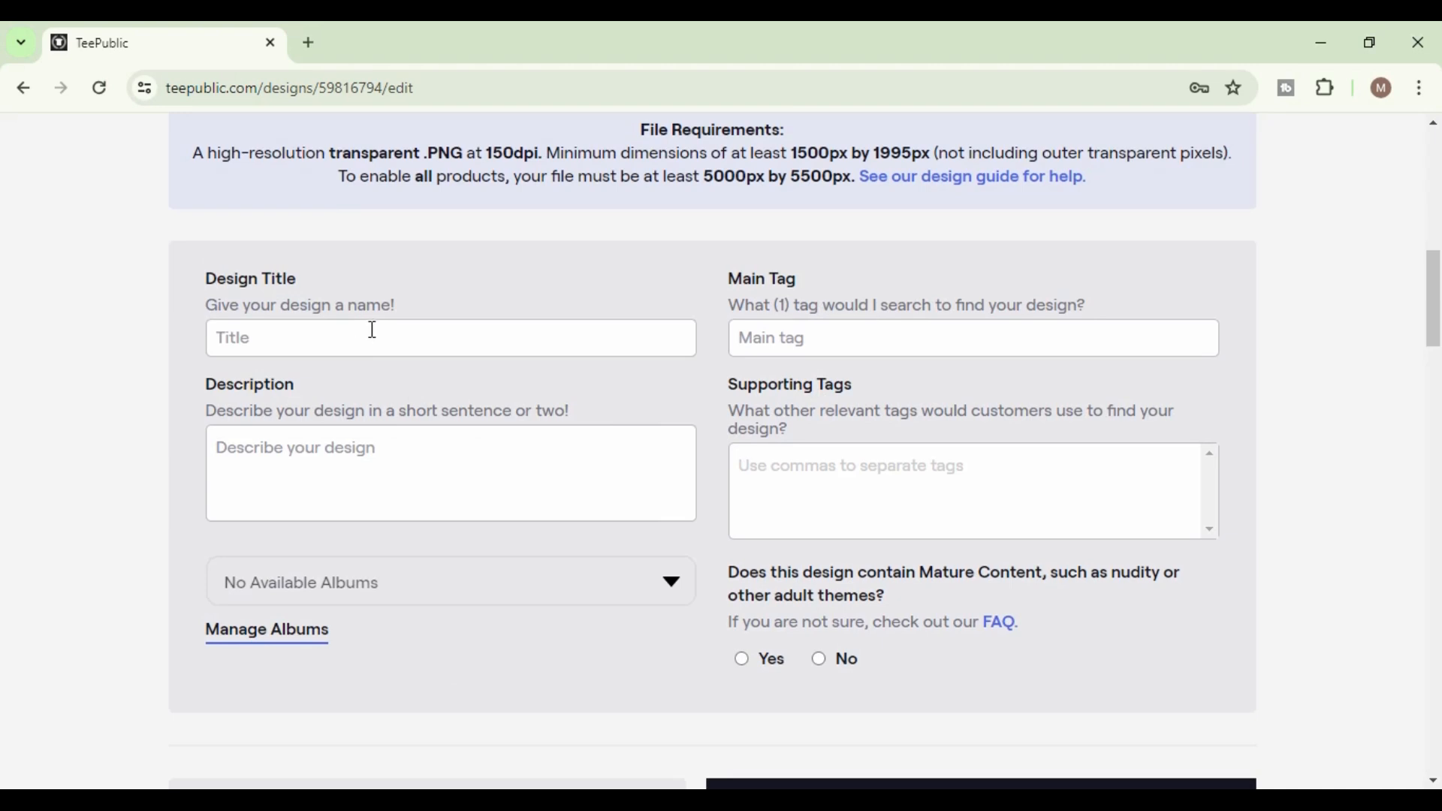
pyautogui.click(364, 342)
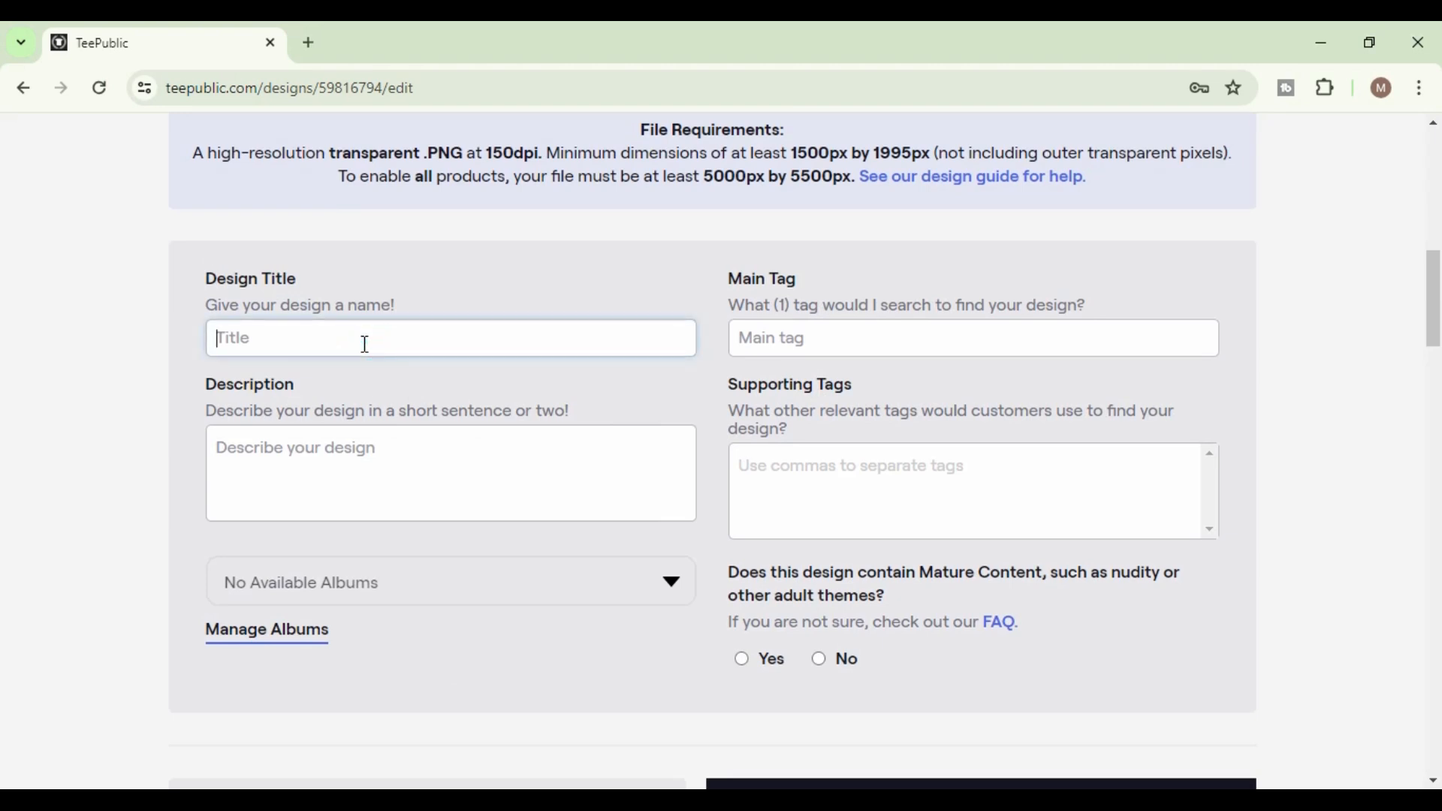
pyautogui.write('Su')
pyautogui.press('BackSpace')
pyautogui.write('On Summer Break')
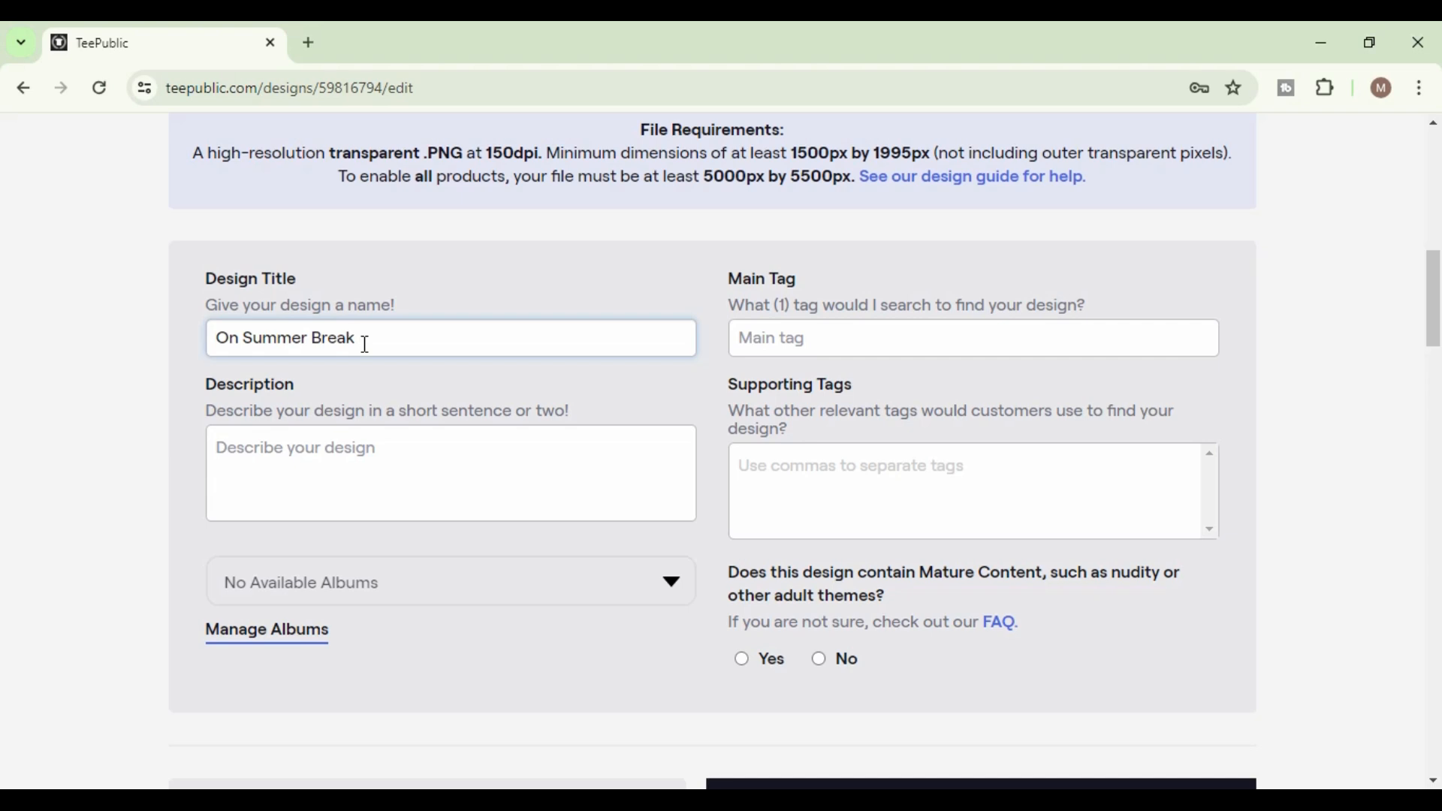
pyautogui.scroll(7, 563, 293)
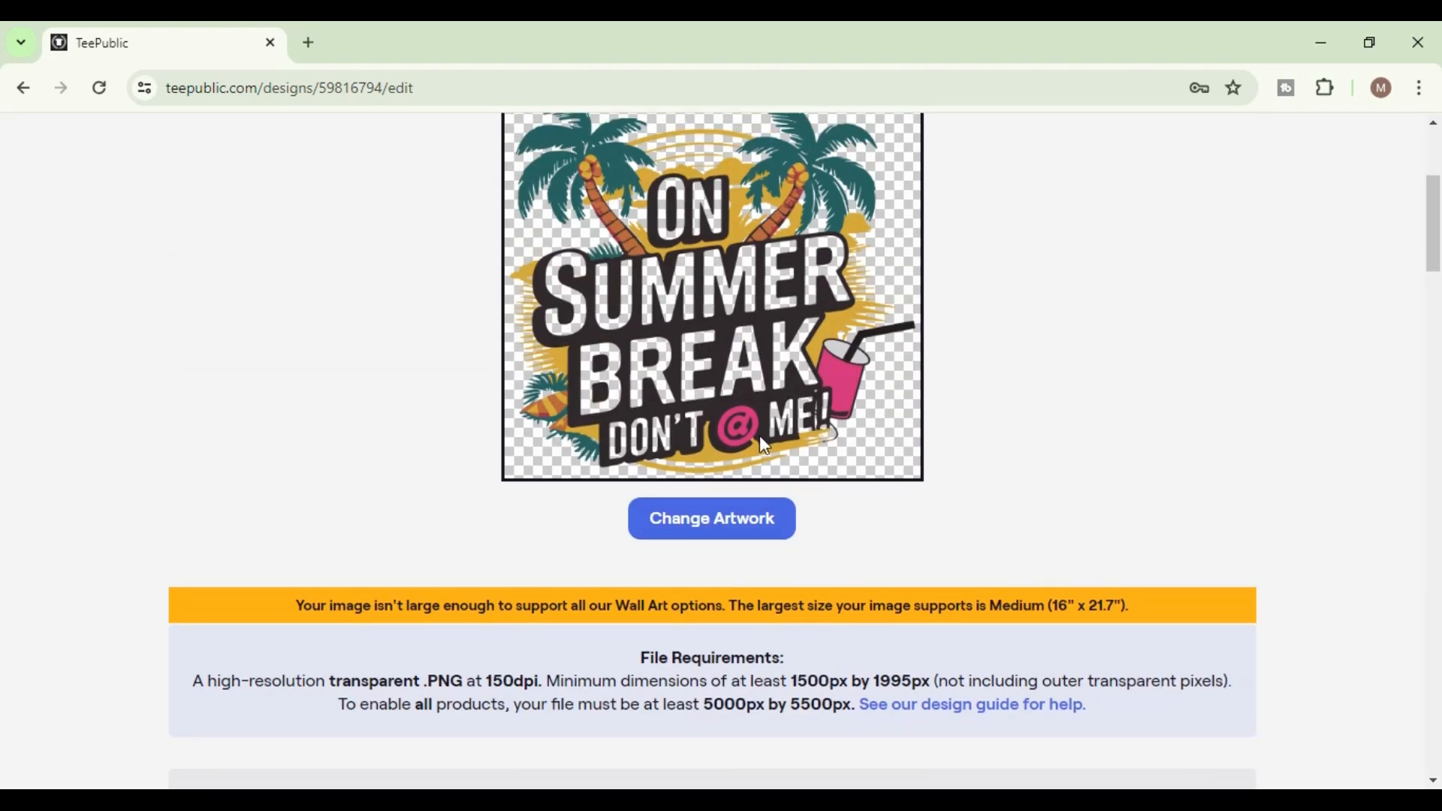
pyautogui.scroll(-7, 843, 380)
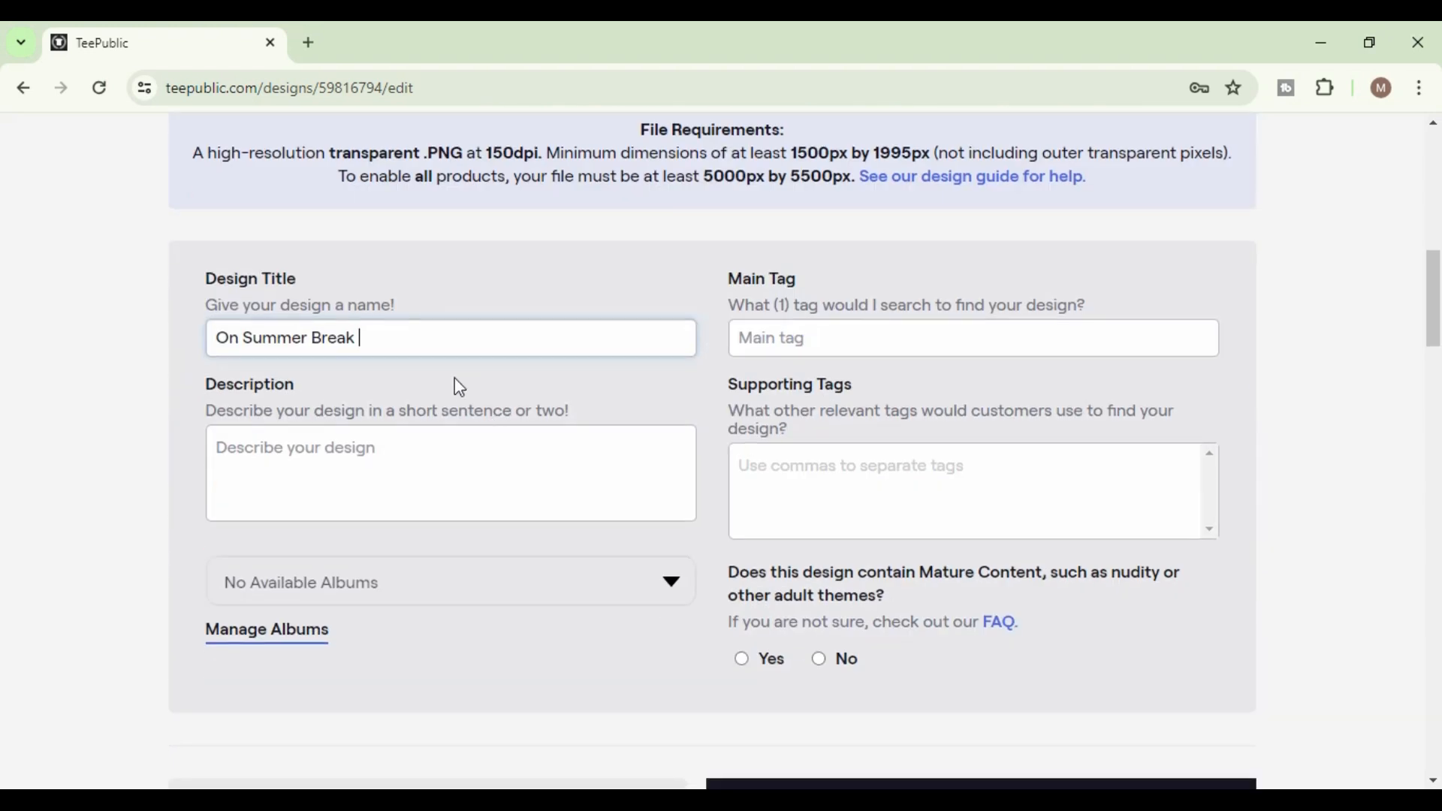
pyautogui.write("Don't @ me typo")
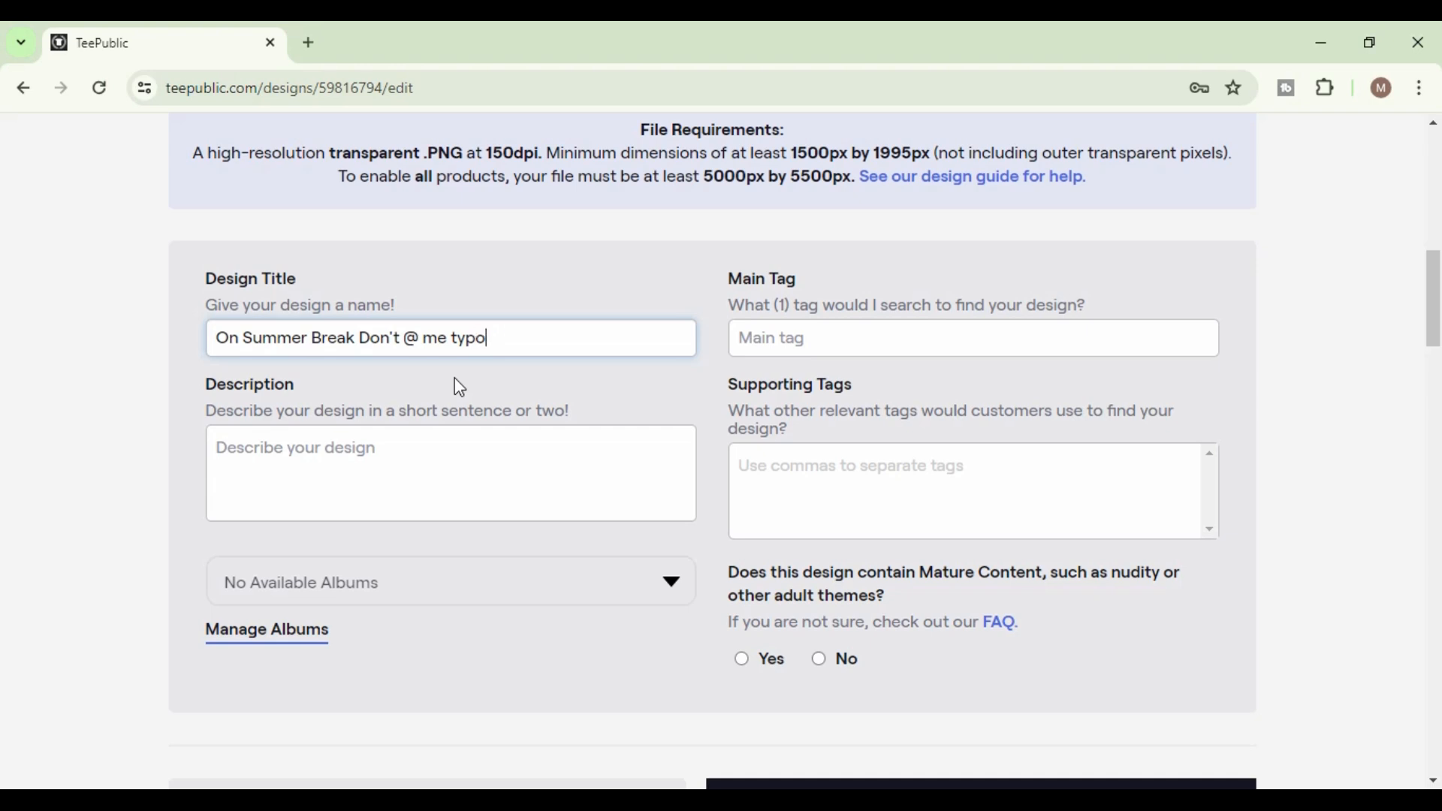
pyautogui.write('graphy t')
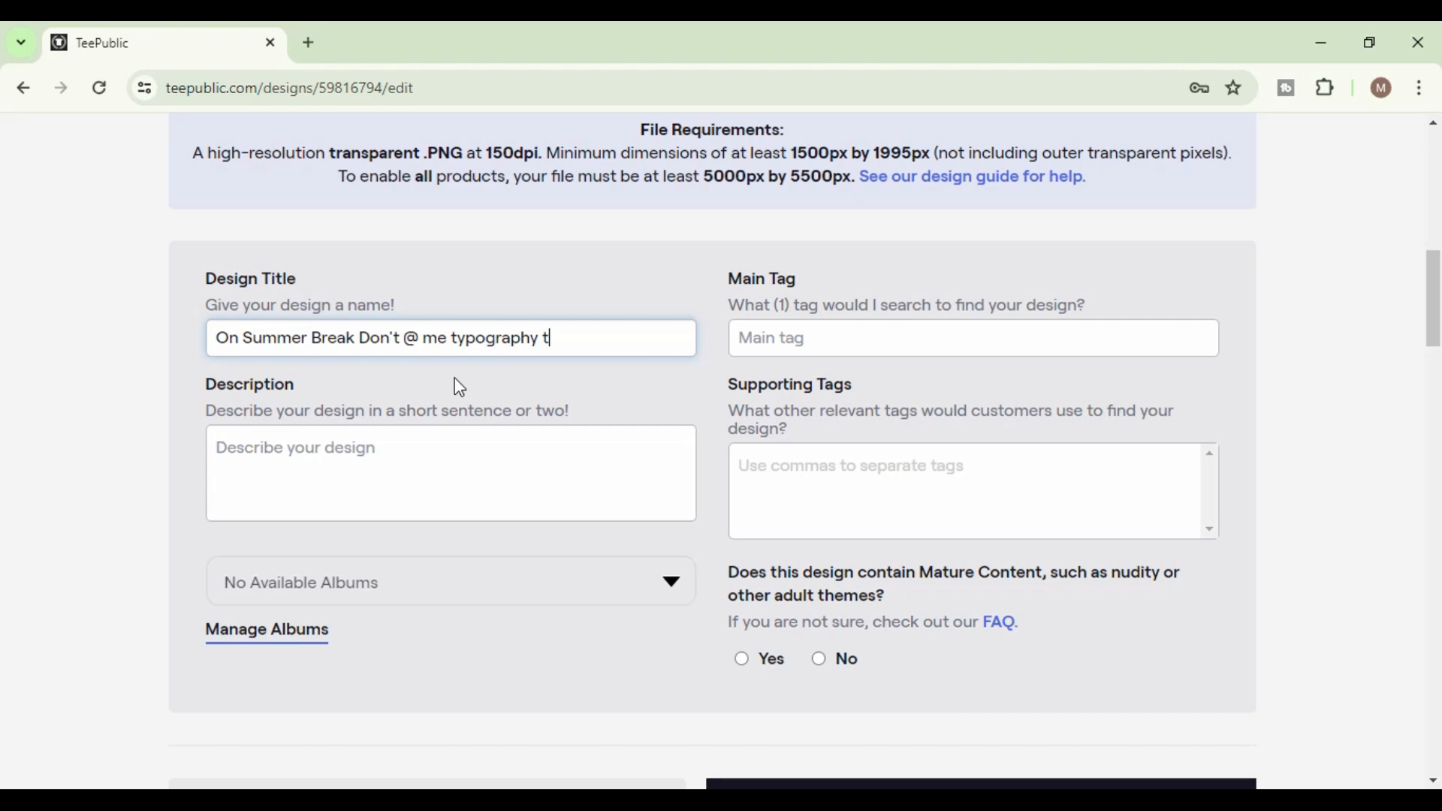
pyautogui.write('-shirt Design')
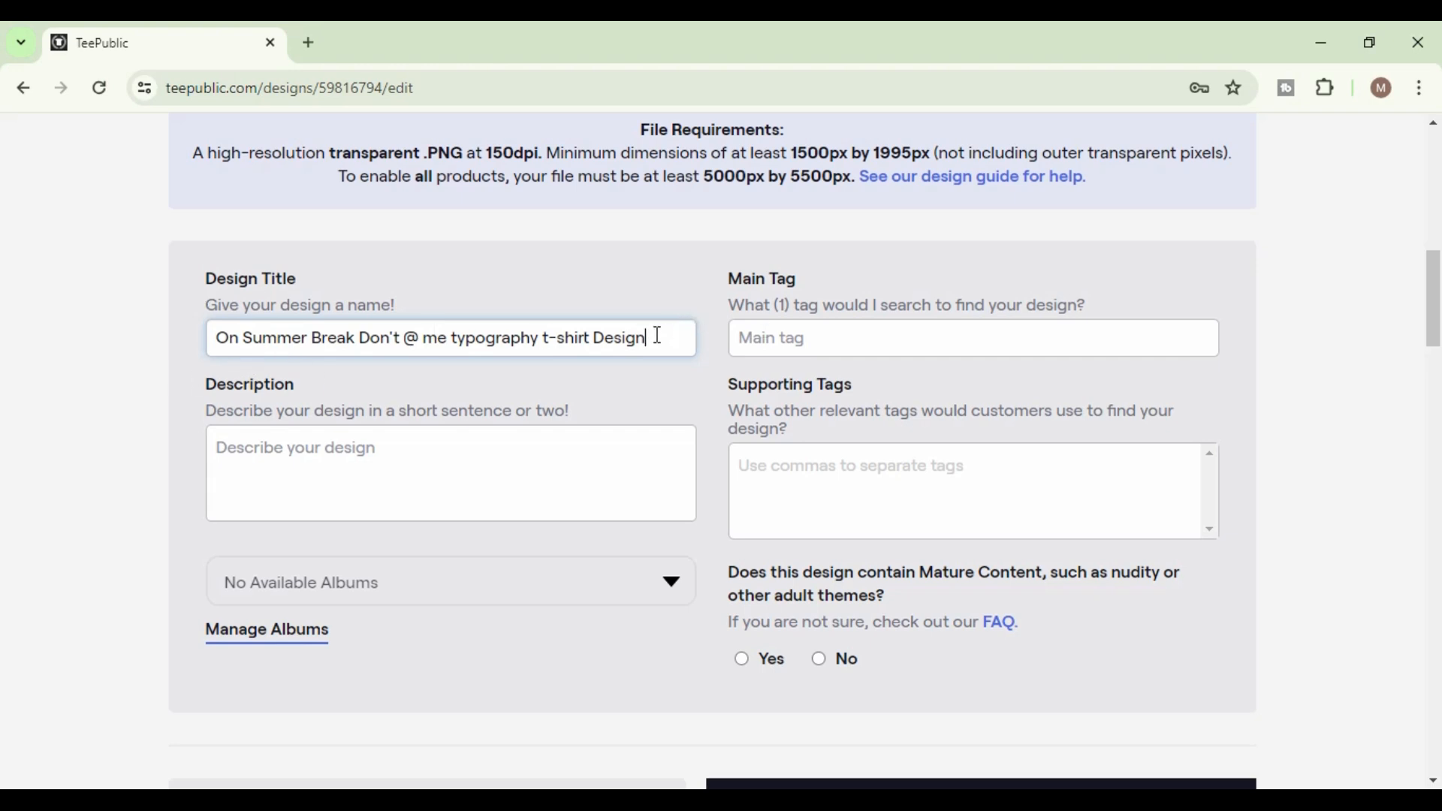
# Copy the full design title into the design's description.
pyautogui.moveTo(654, 338); pyautogui.dragTo(202, 344)
pyautogui.hotkey('ctrl', 'c')
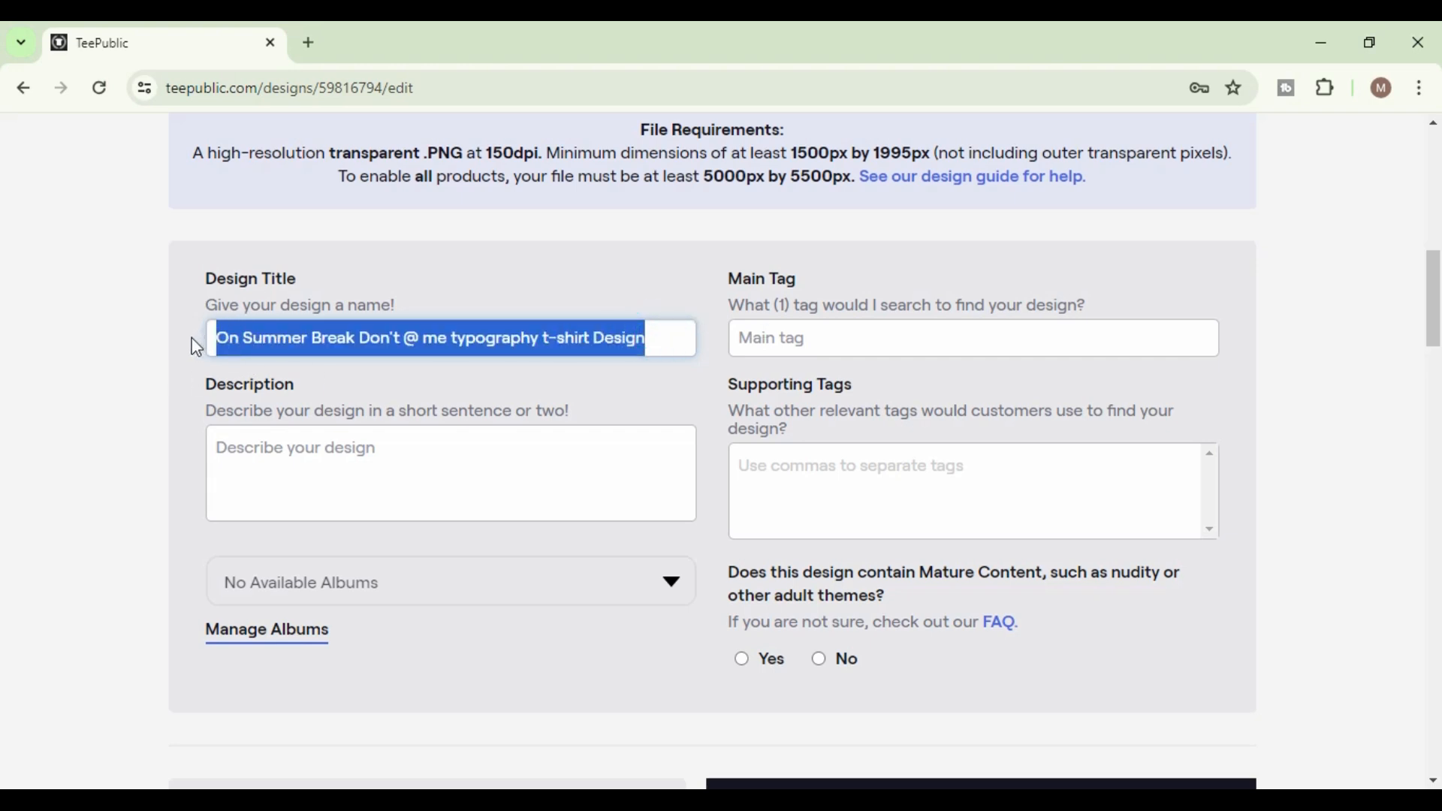
pyautogui.click(344, 460)
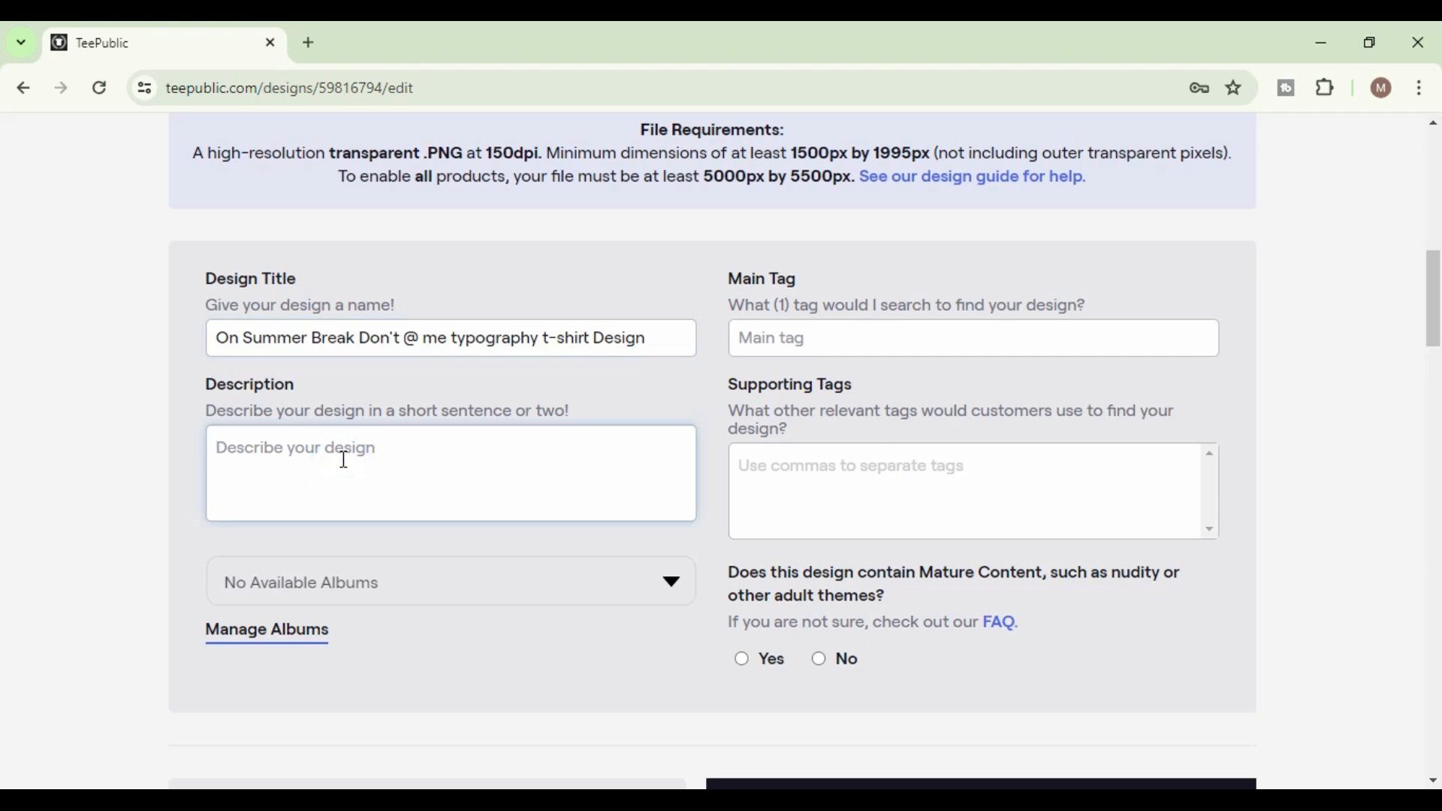
pyautogui.hotkey('ctrl', 'v')
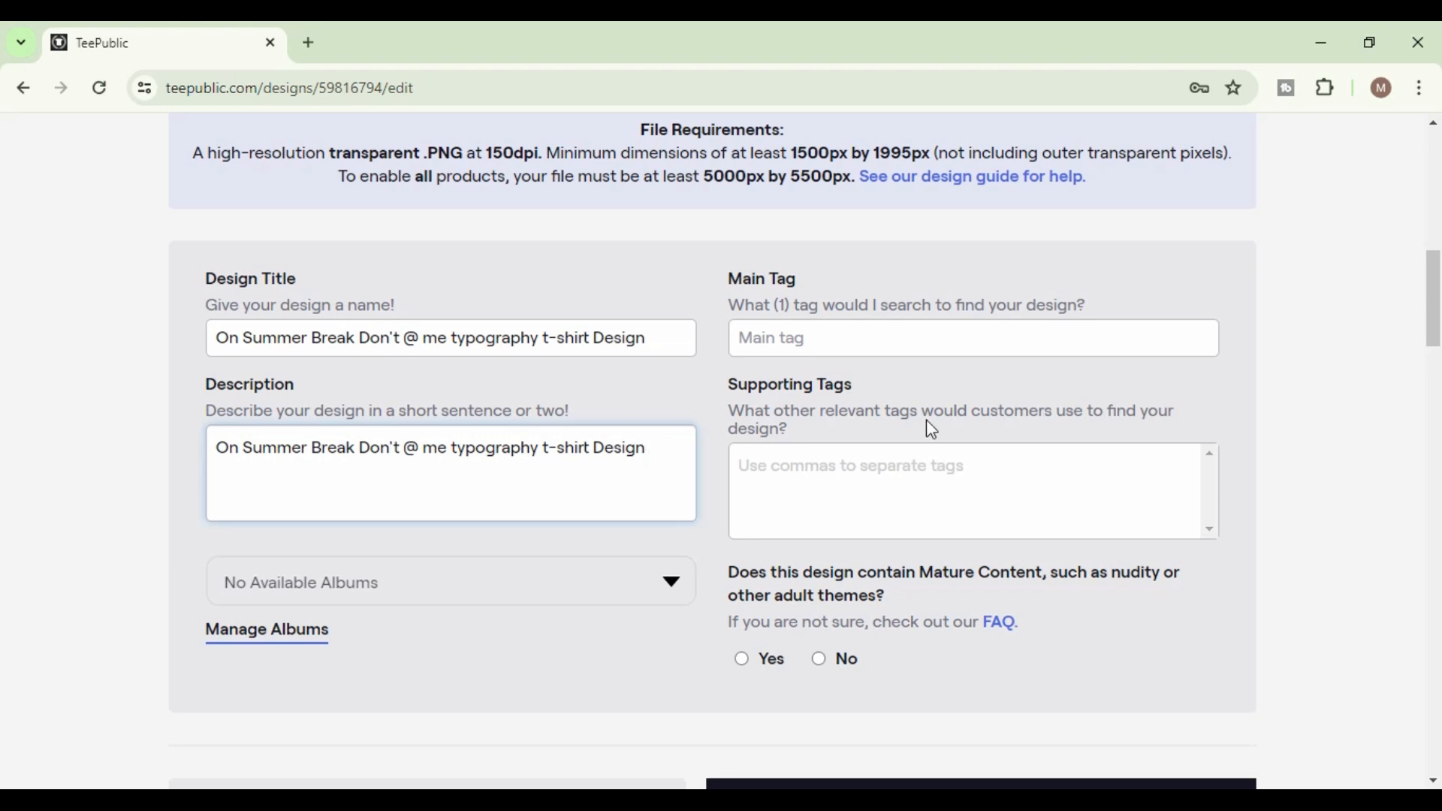
# Set the main tag to the suggested "typography apparel".
pyautogui.click(856, 336)
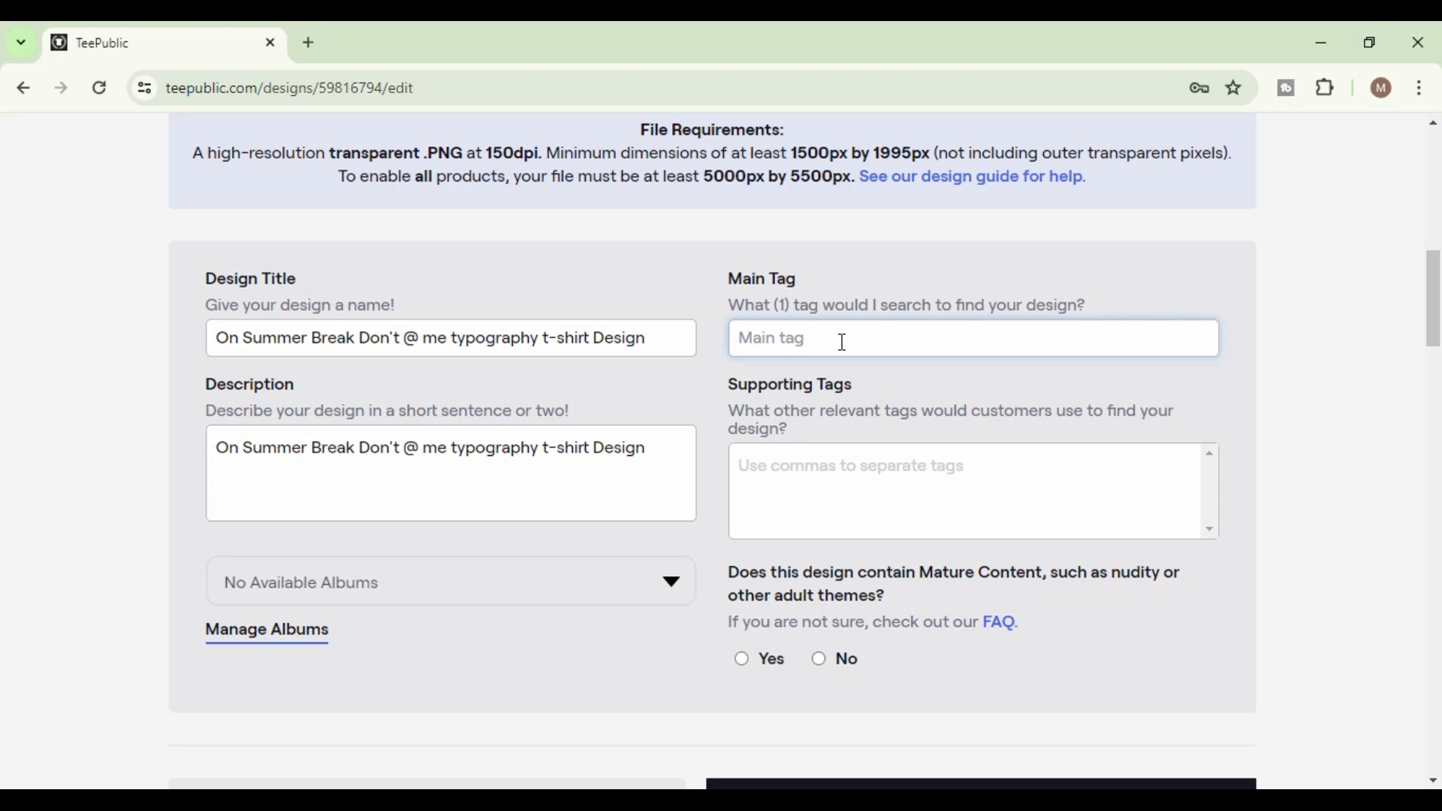
pyautogui.write('typi')
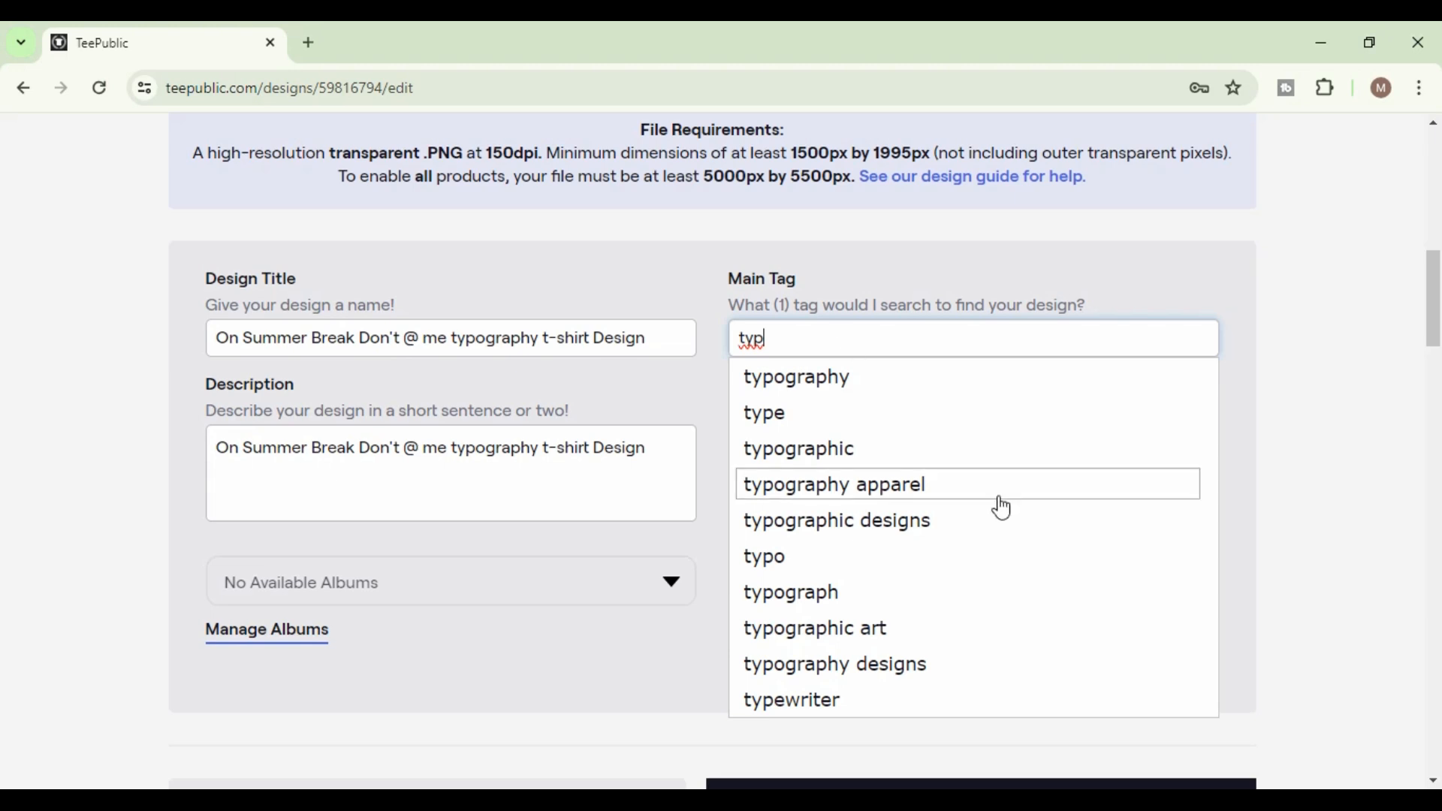
pyautogui.click(953, 485)
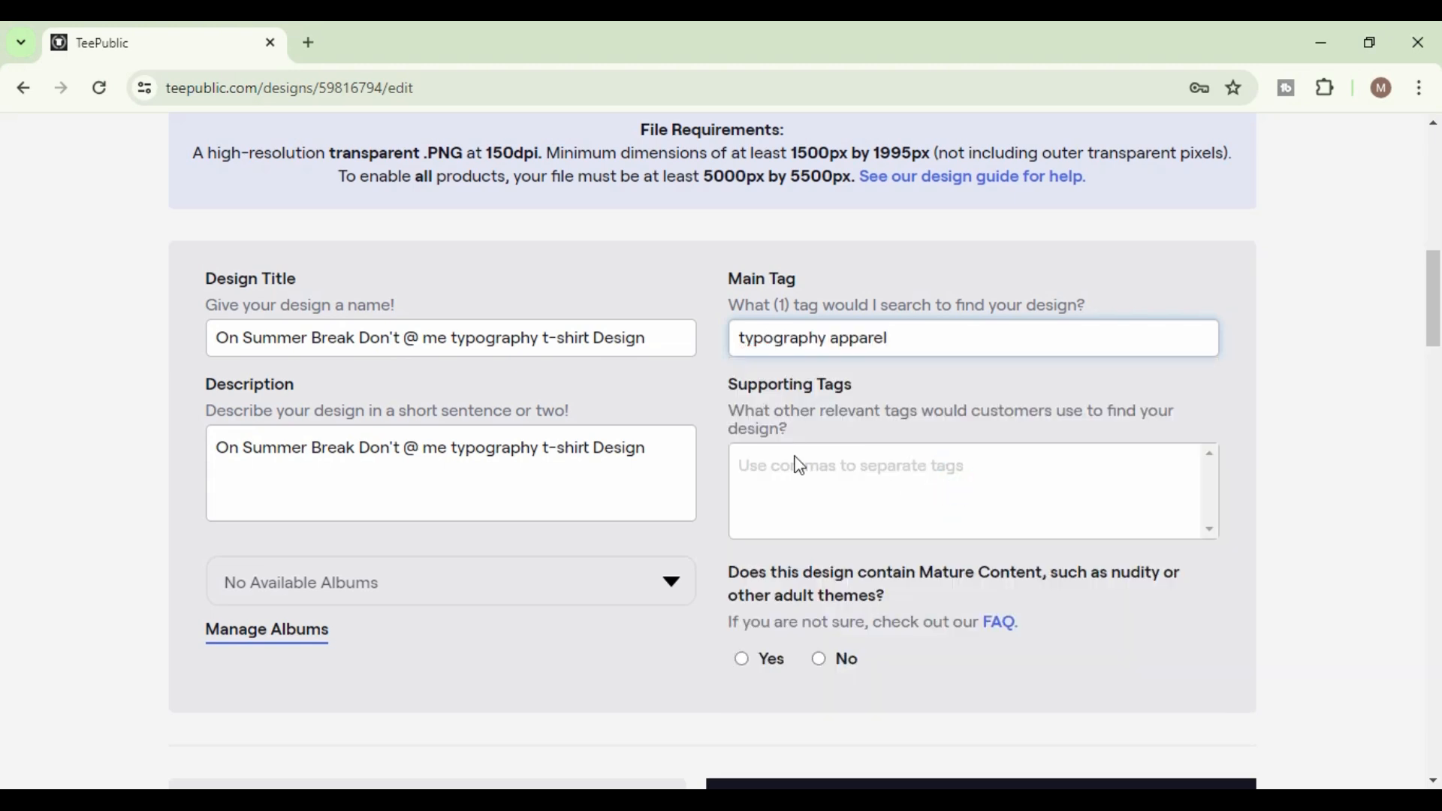
# Add the suggested supporting tags "typography" and "t shirtdesign".
pyautogui.click(777, 468)
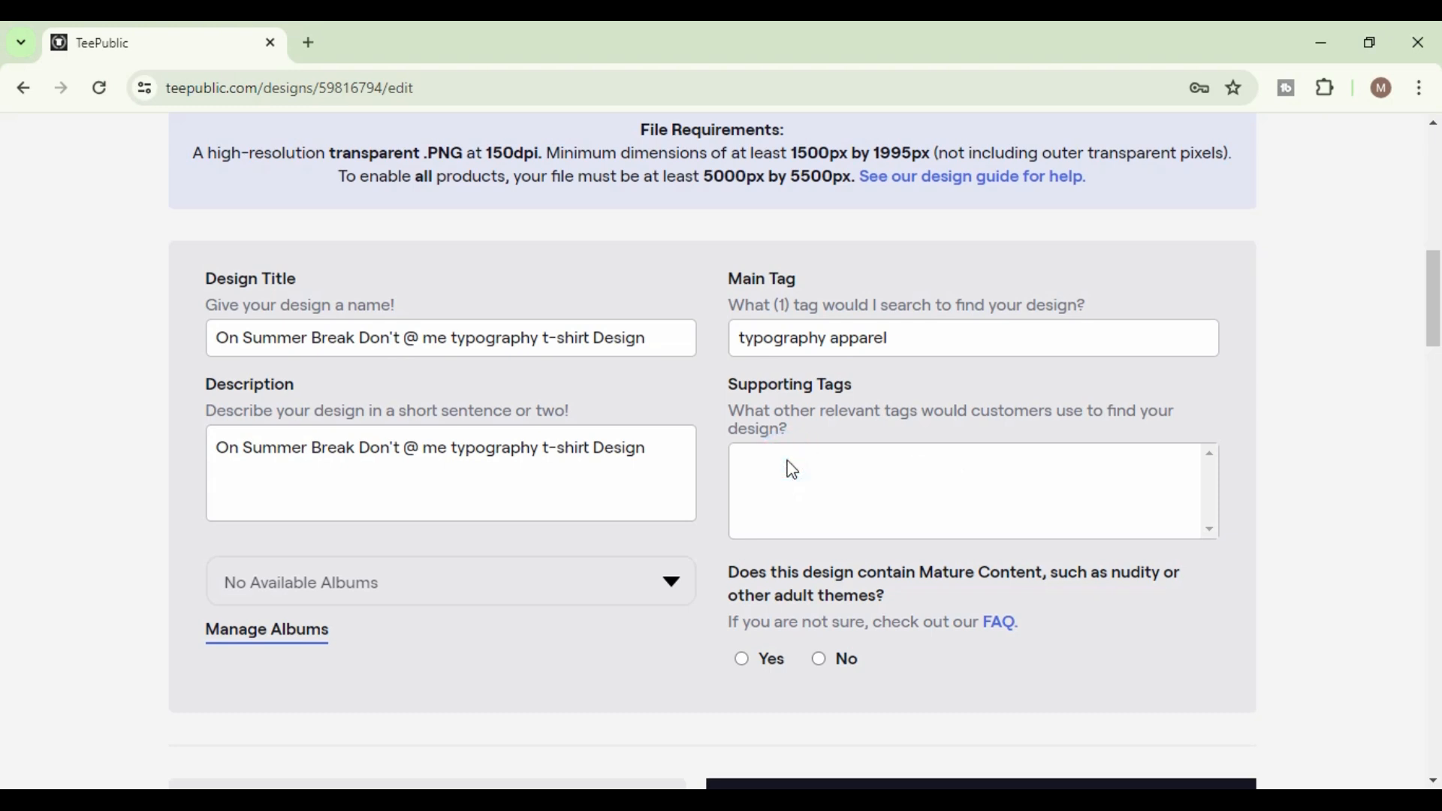
pyautogui.write('ty')
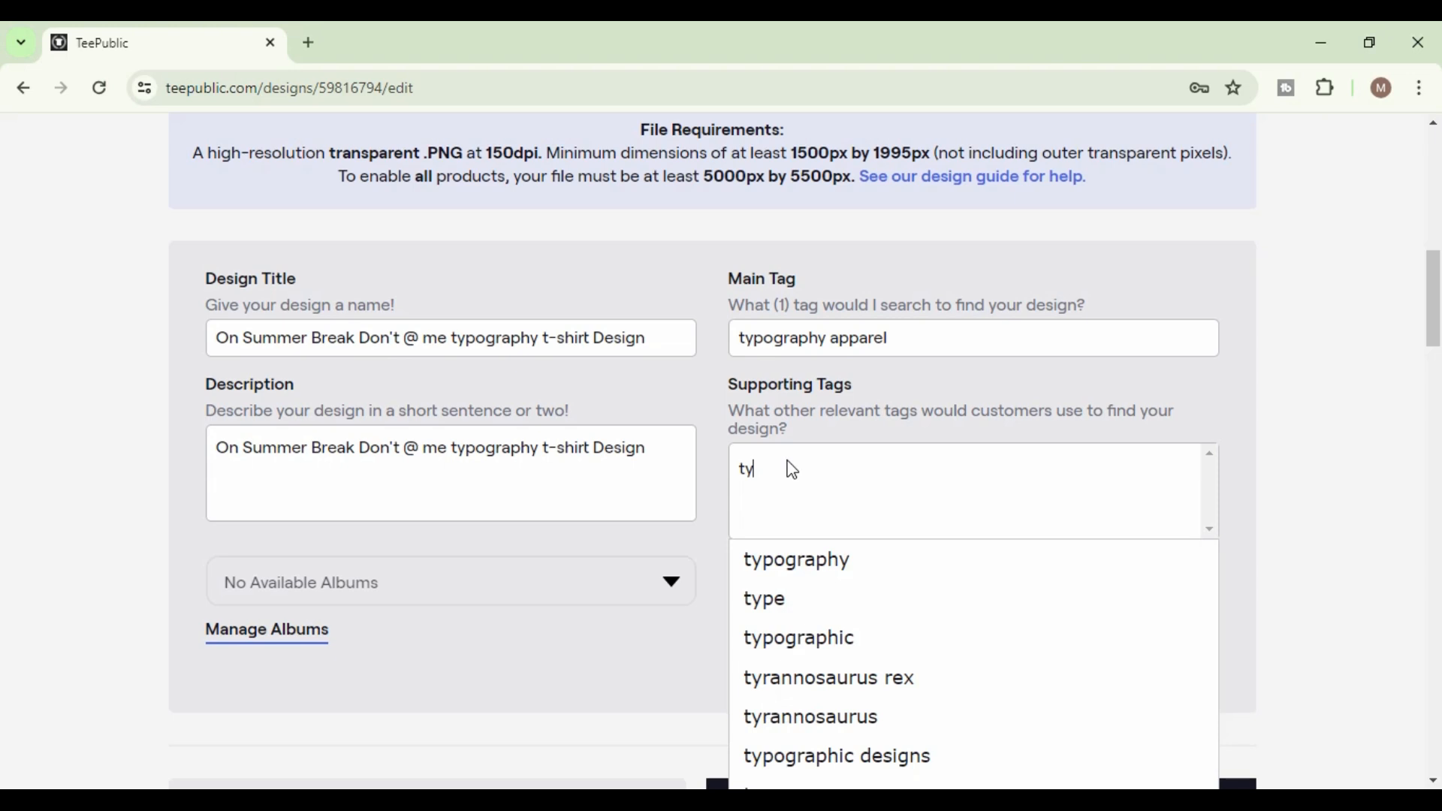
pyautogui.click(845, 560)
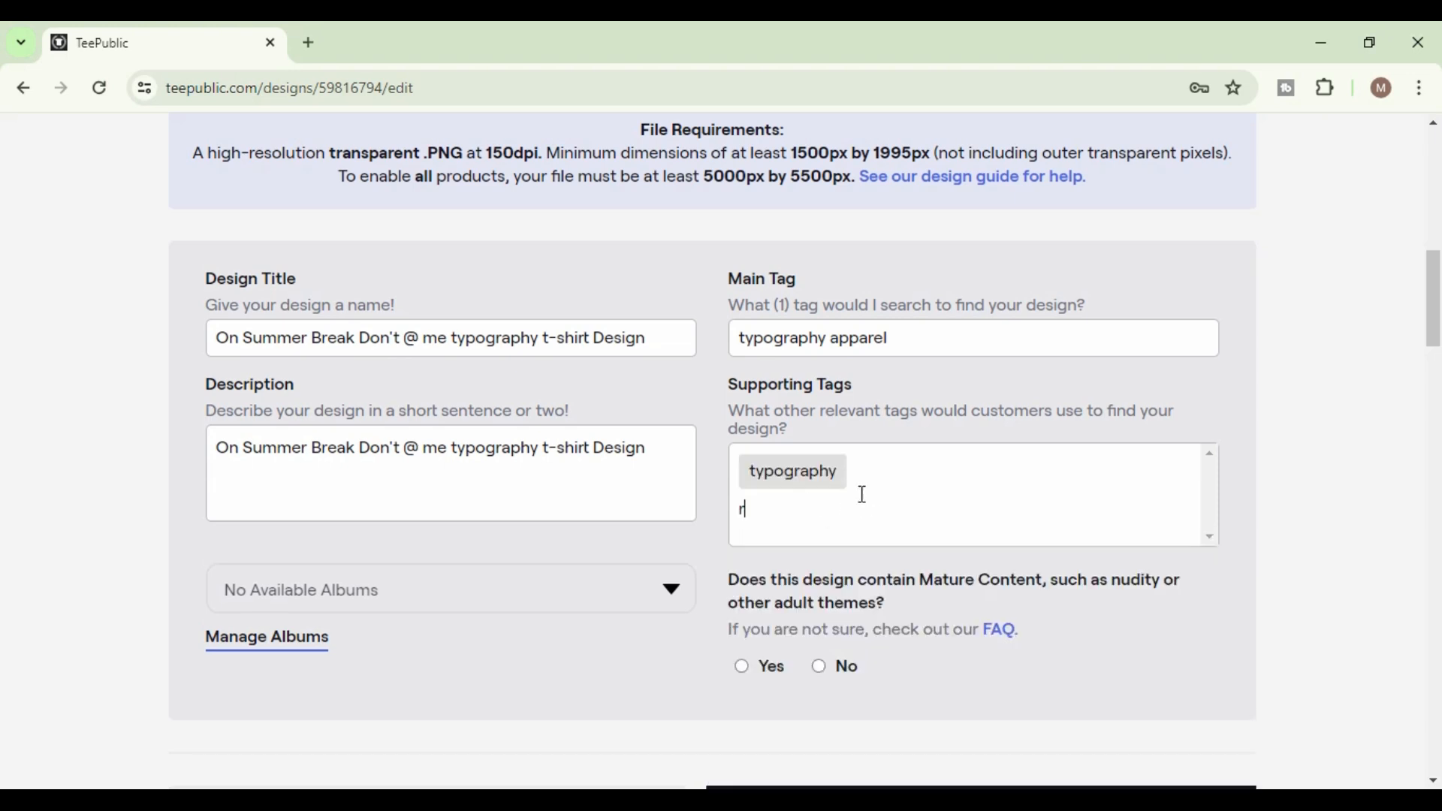
pyautogui.write('t-')
pyautogui.write('s')
pyautogui.write('hit')
pyautogui.write('ir')
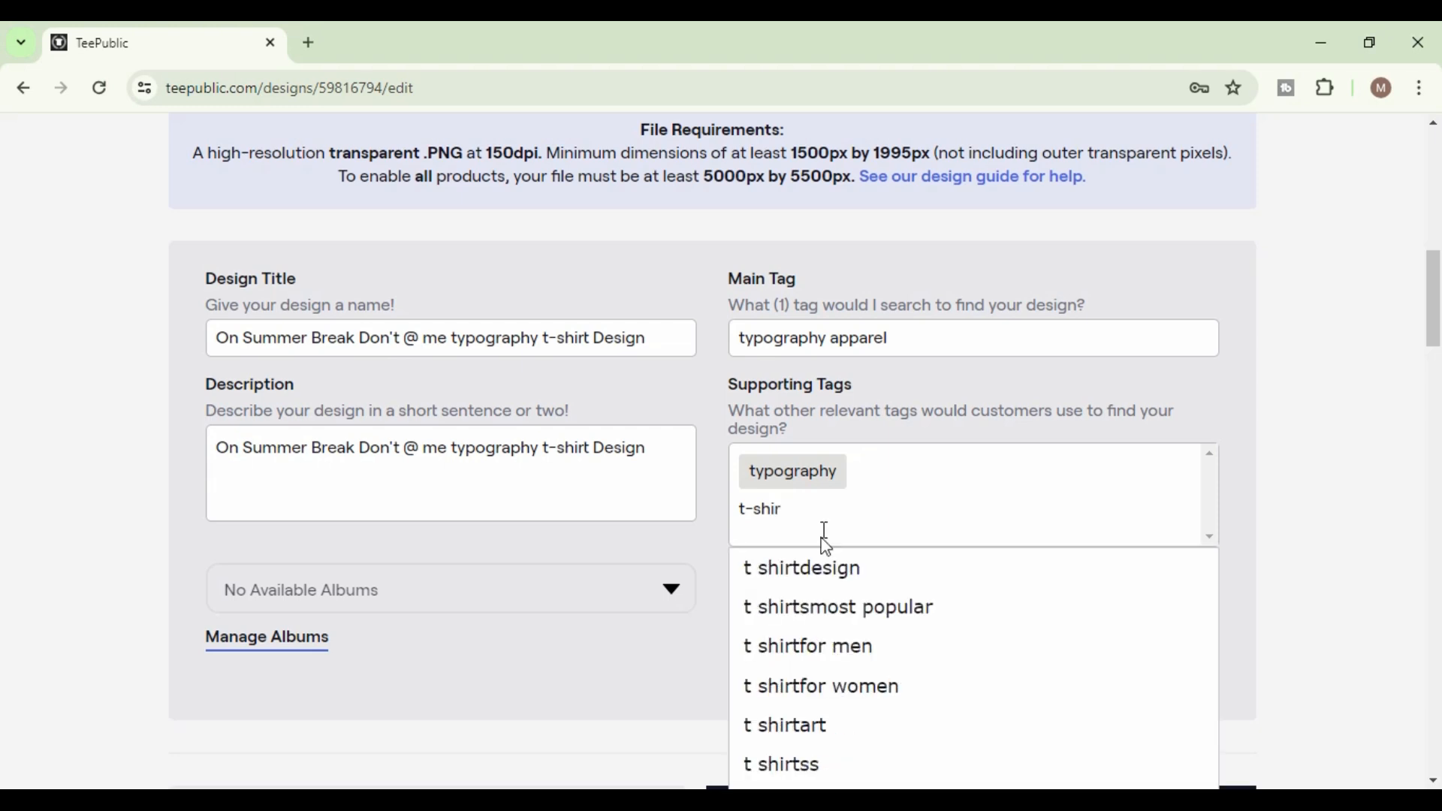
pyautogui.click(868, 575)
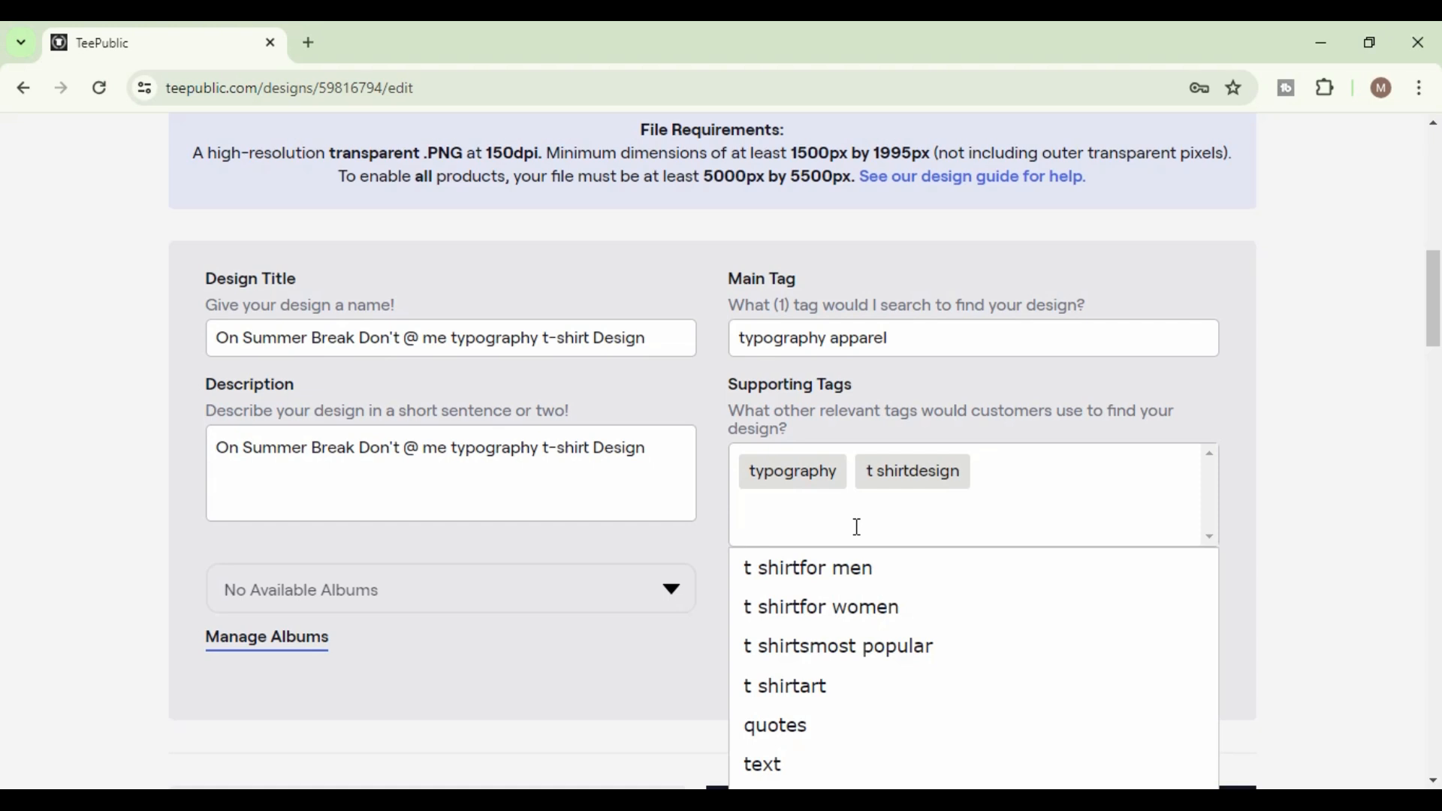
# Add "summer", "summertime" and "beach" to the supporting tags.
pyautogui.write('summer')
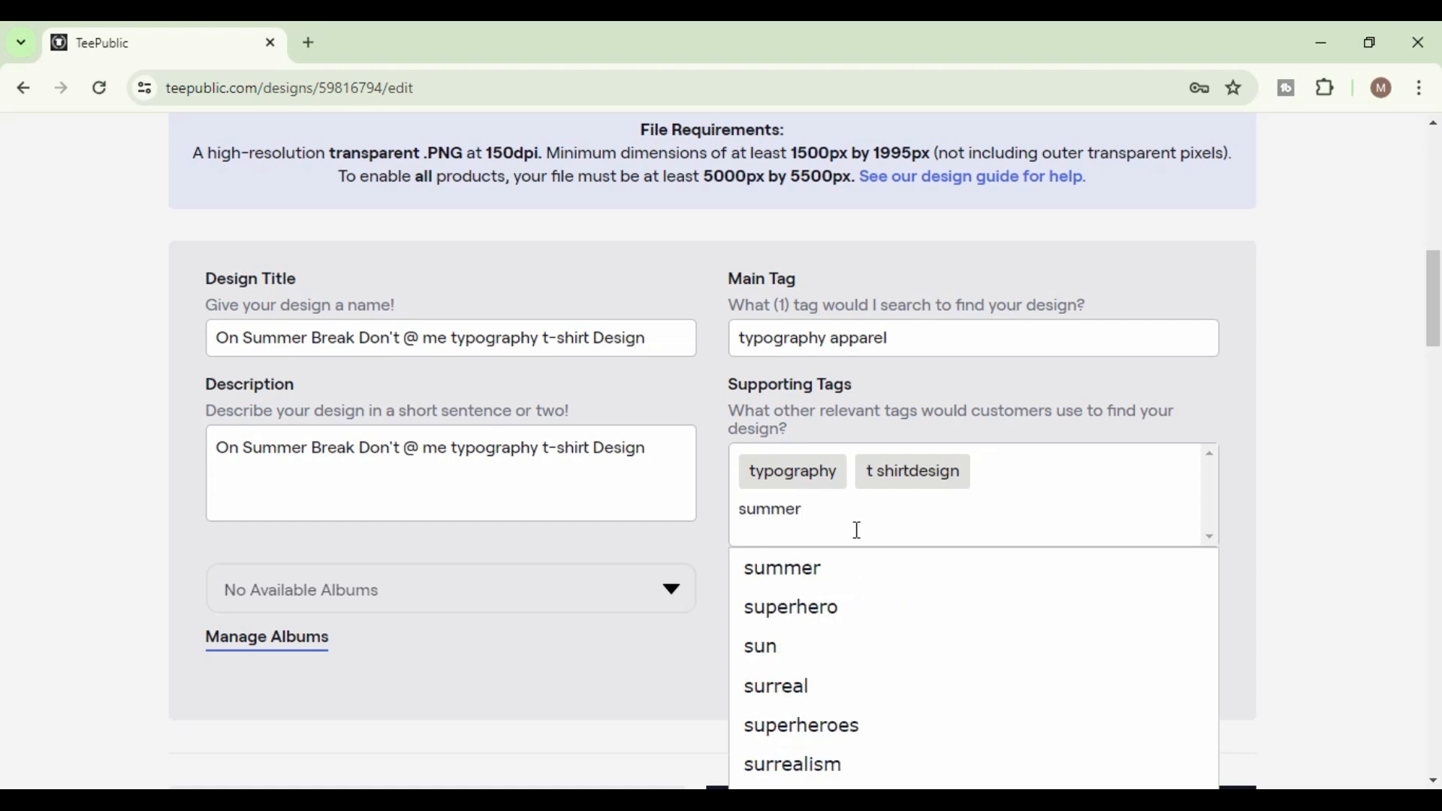
pyautogui.click(843, 577)
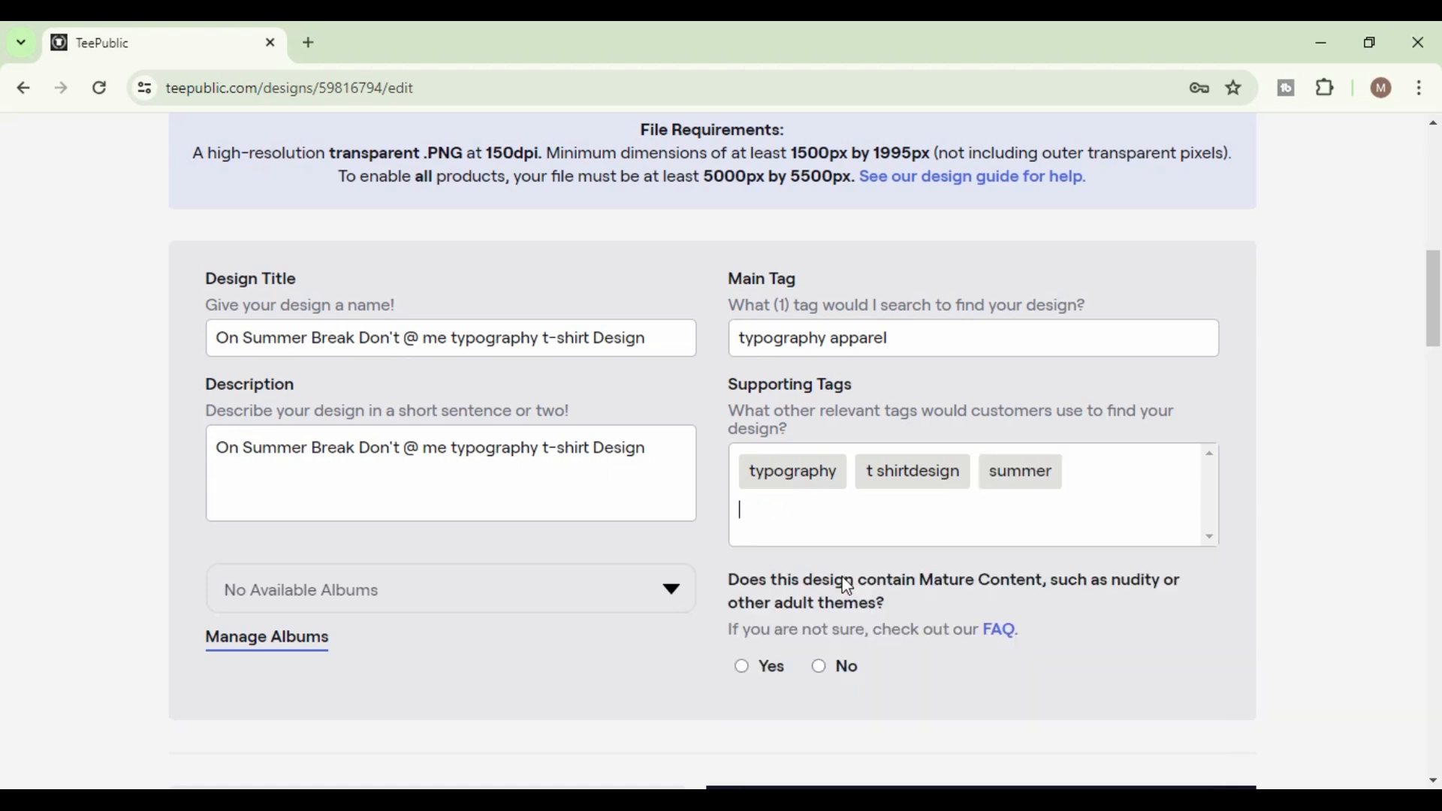
pyautogui.click(866, 520)
pyautogui.write('su')
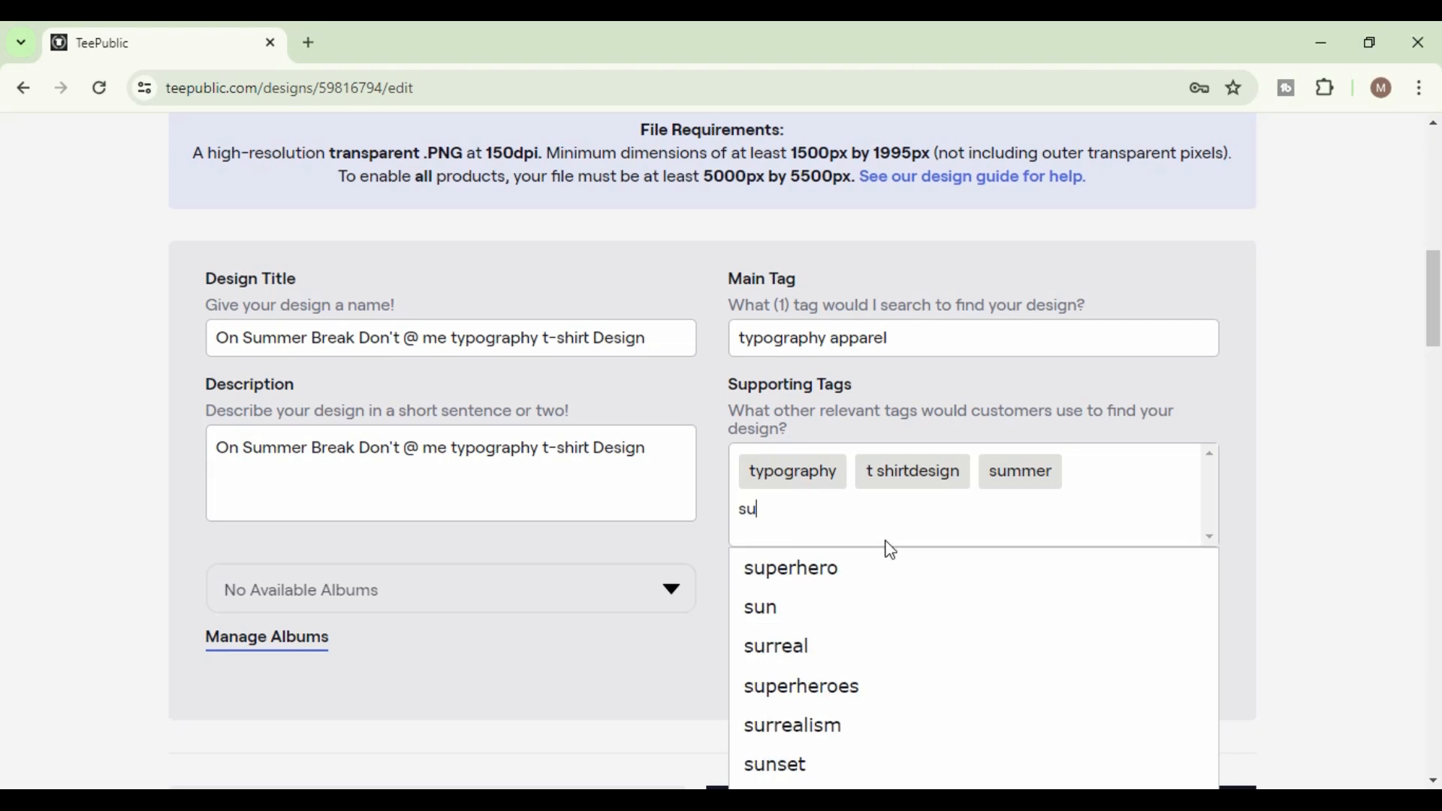
pyautogui.write('m')
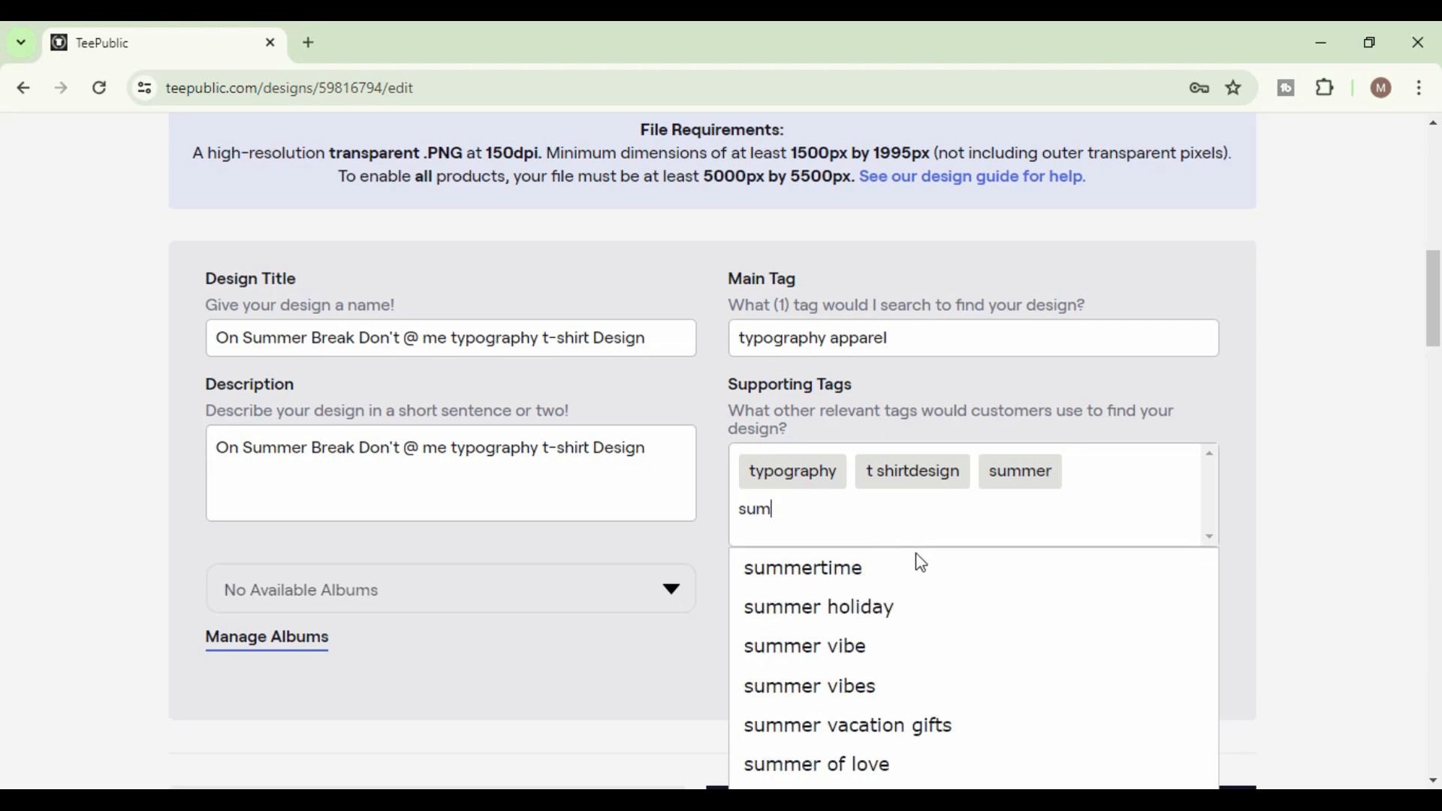
pyautogui.click(871, 569)
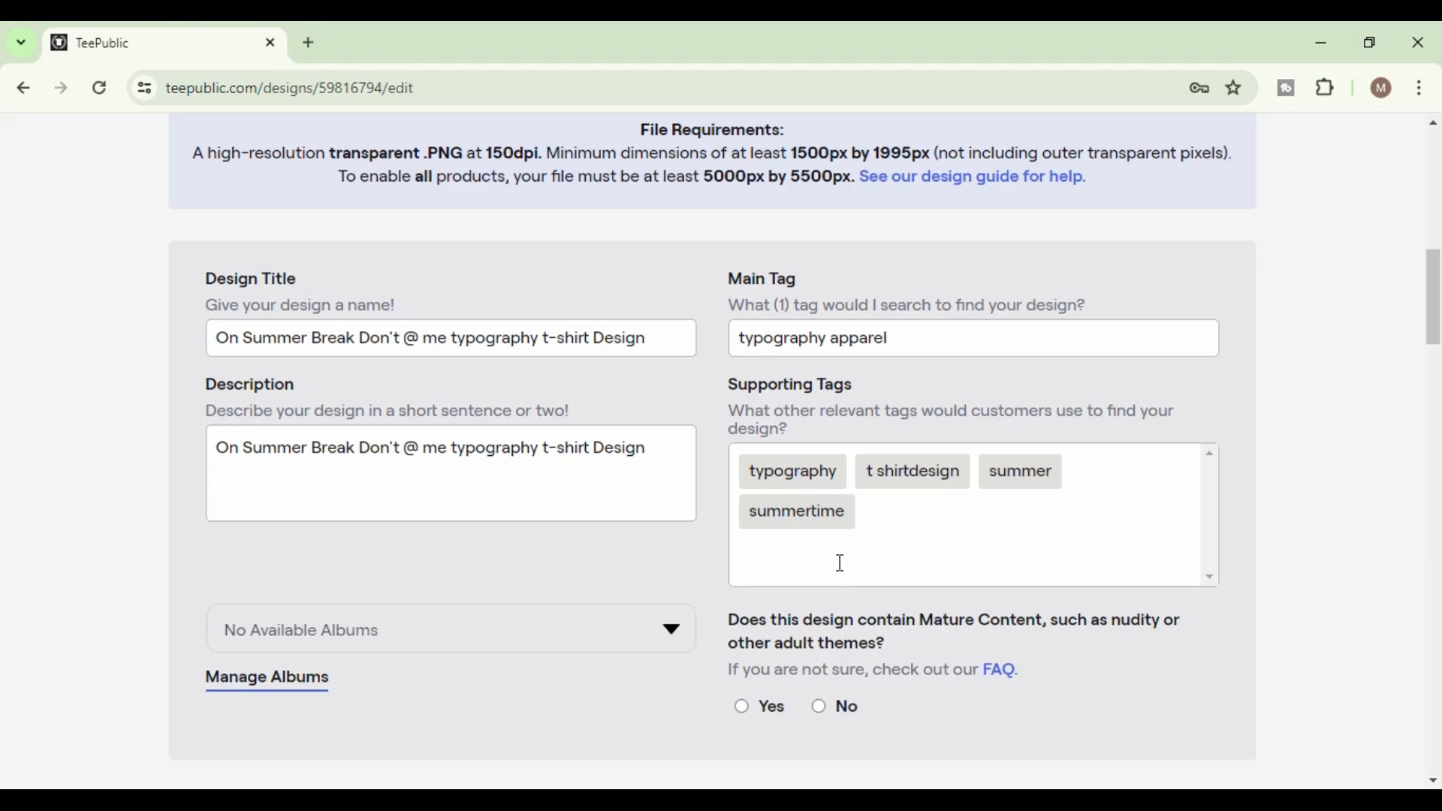
pyautogui.write('be')
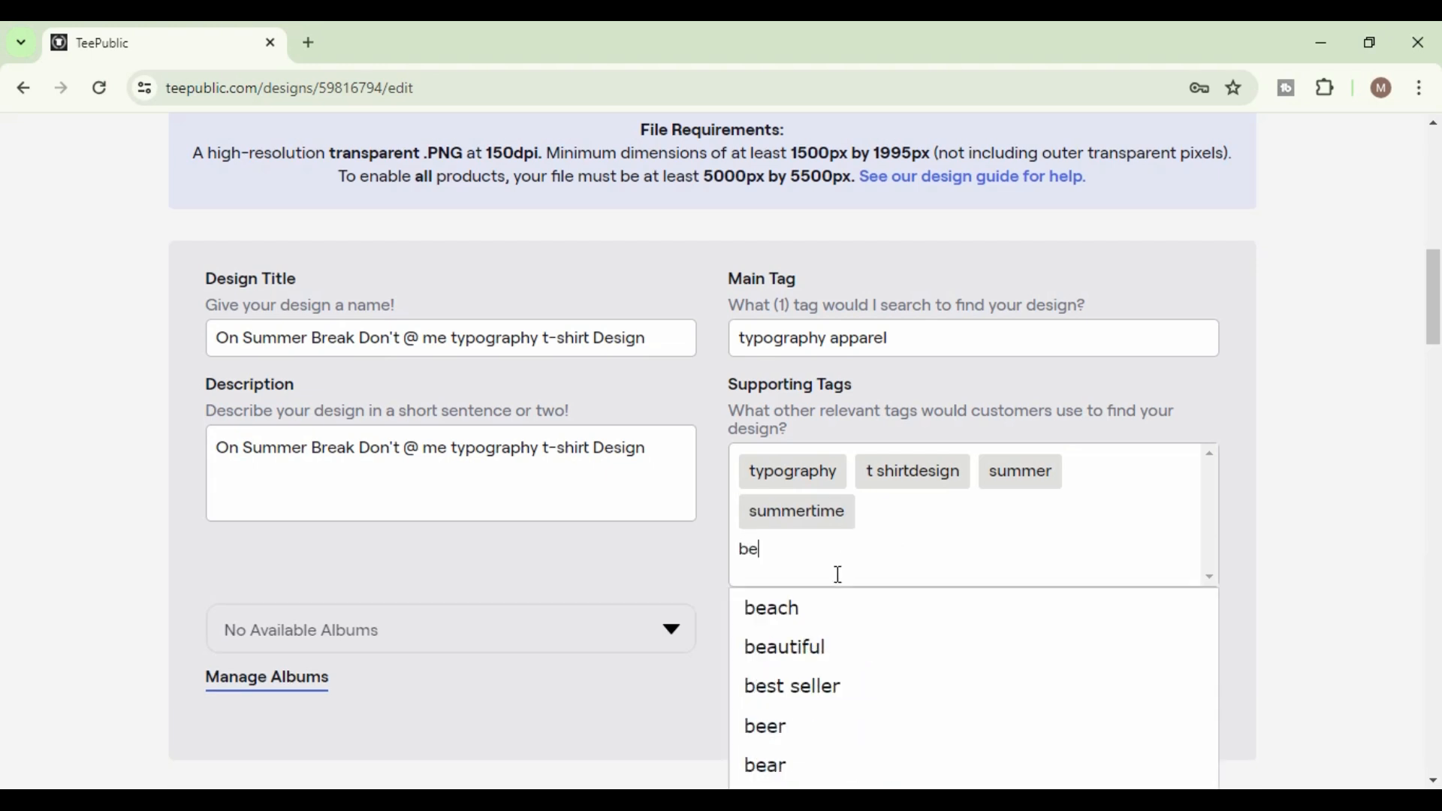
pyautogui.click(837, 631)
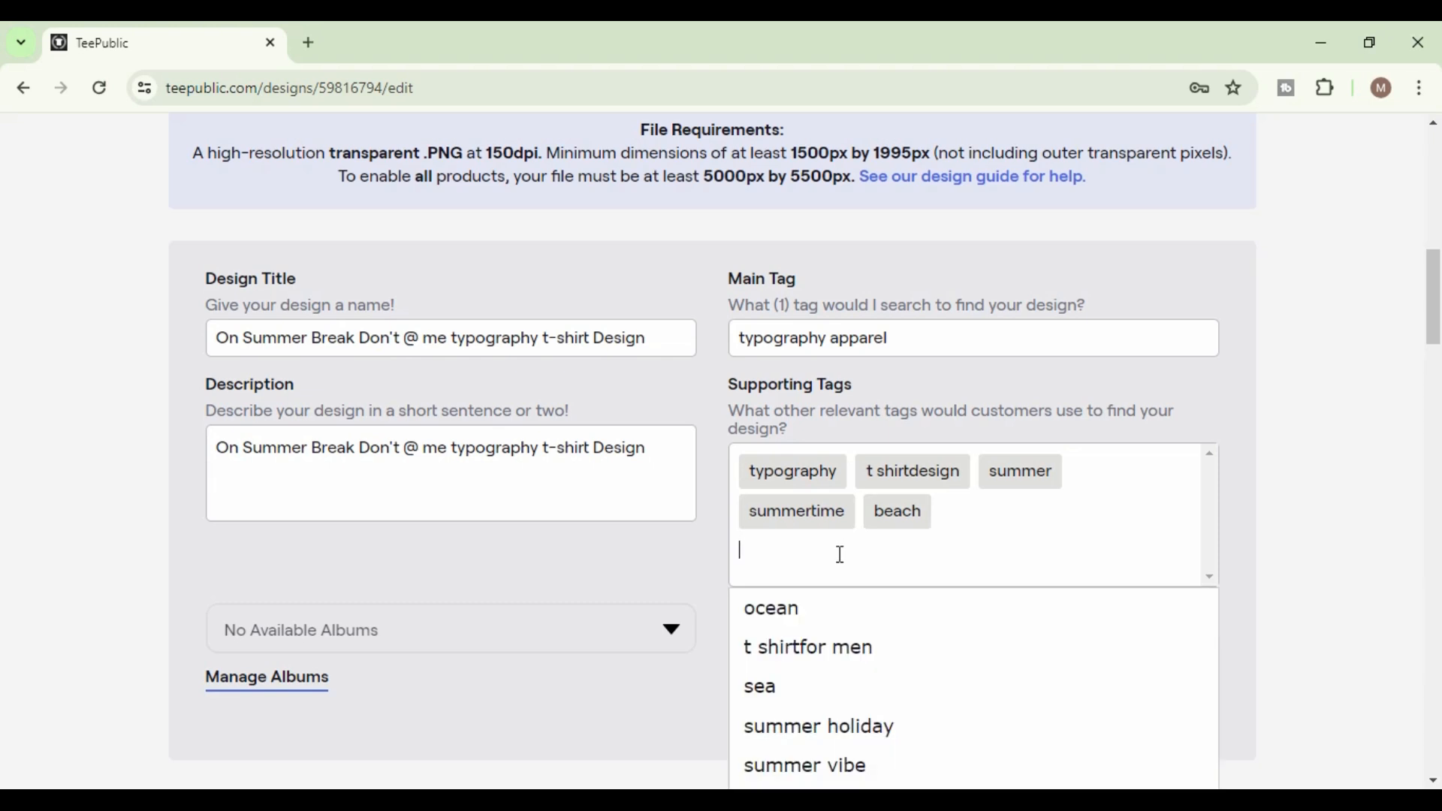
# Add the suggested supporting tags "typographic designs" and "t shirtfor men".
pyautogui.write('ty')
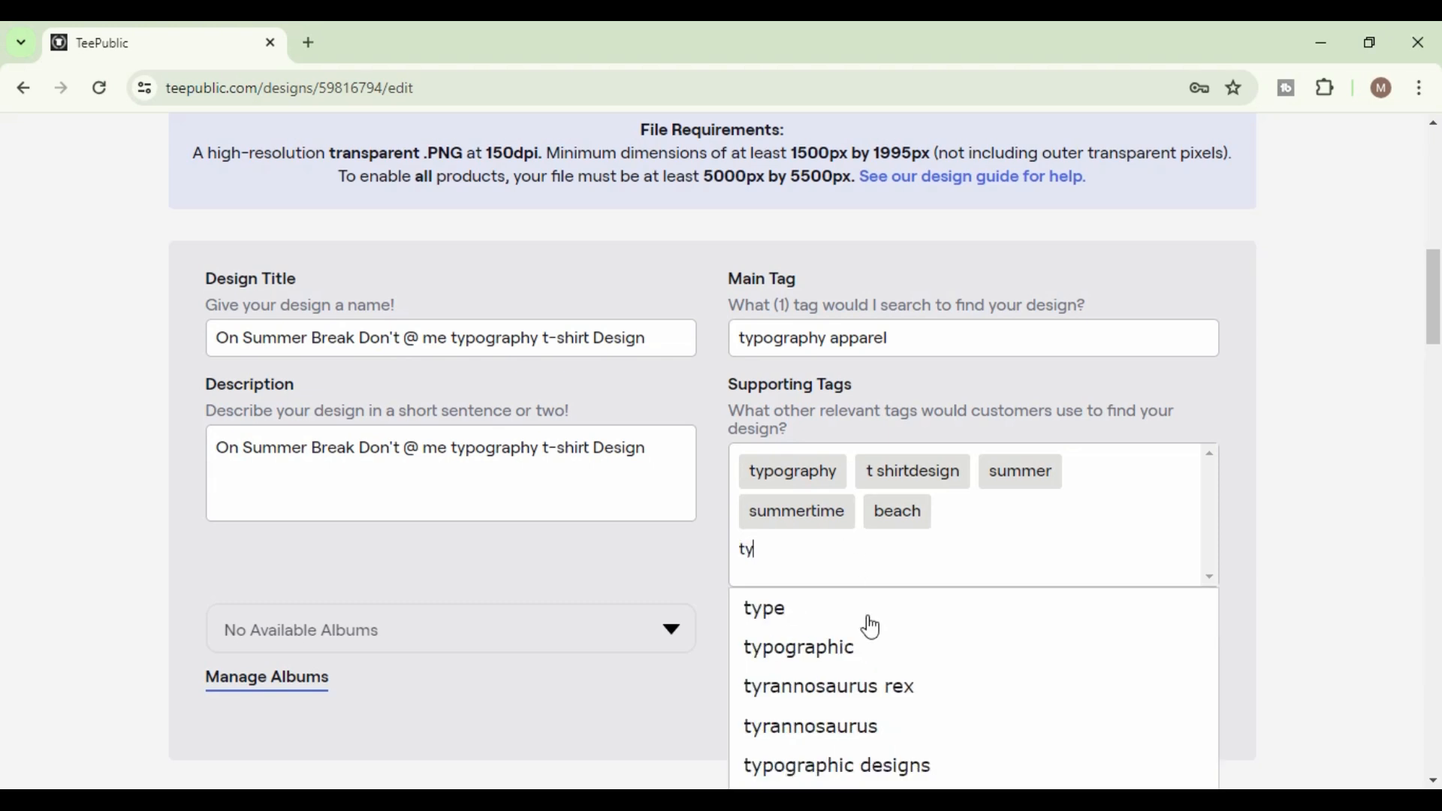
pyautogui.scroll(-2, 932, 699)
pyautogui.scroll(-1, 941, 711)
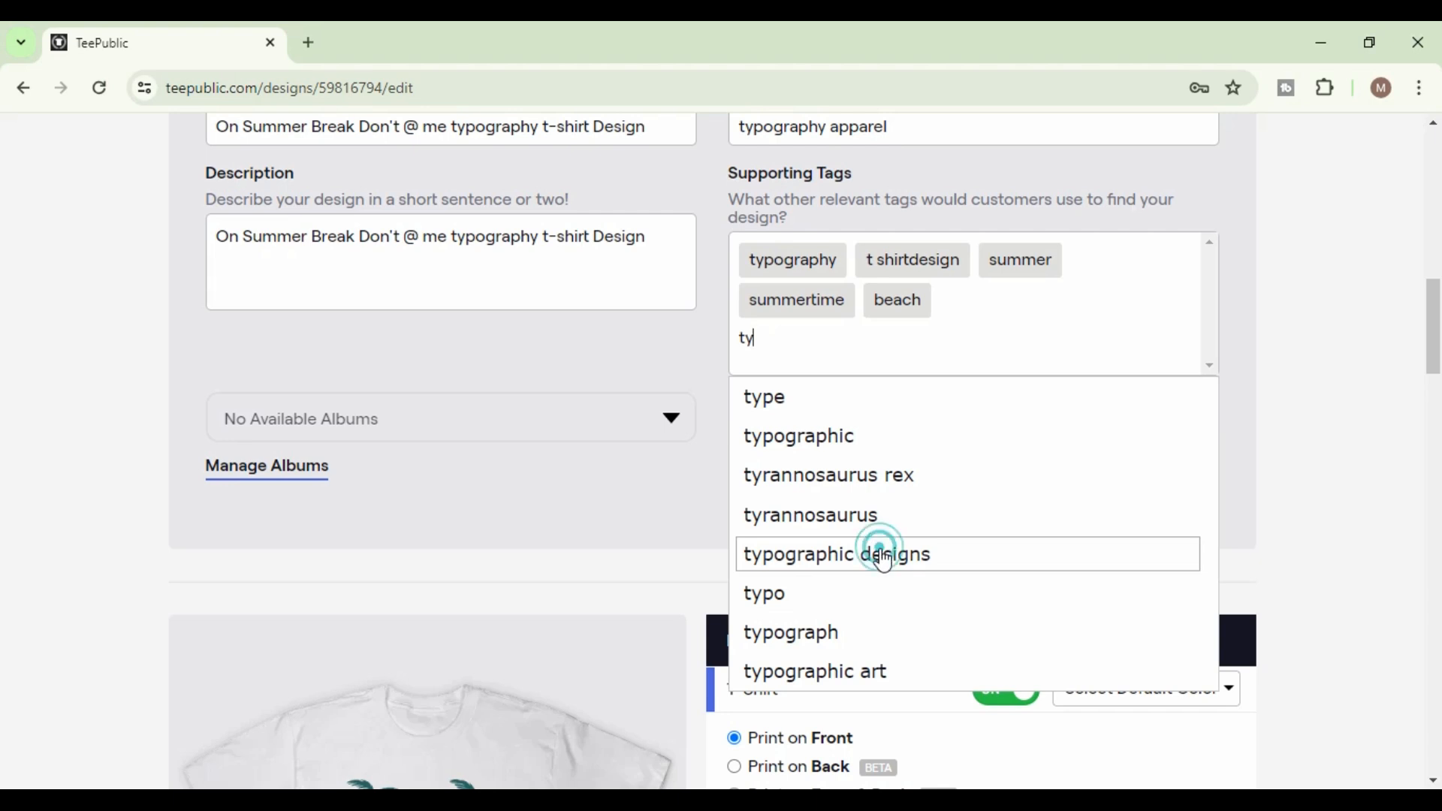
pyautogui.click(883, 560)
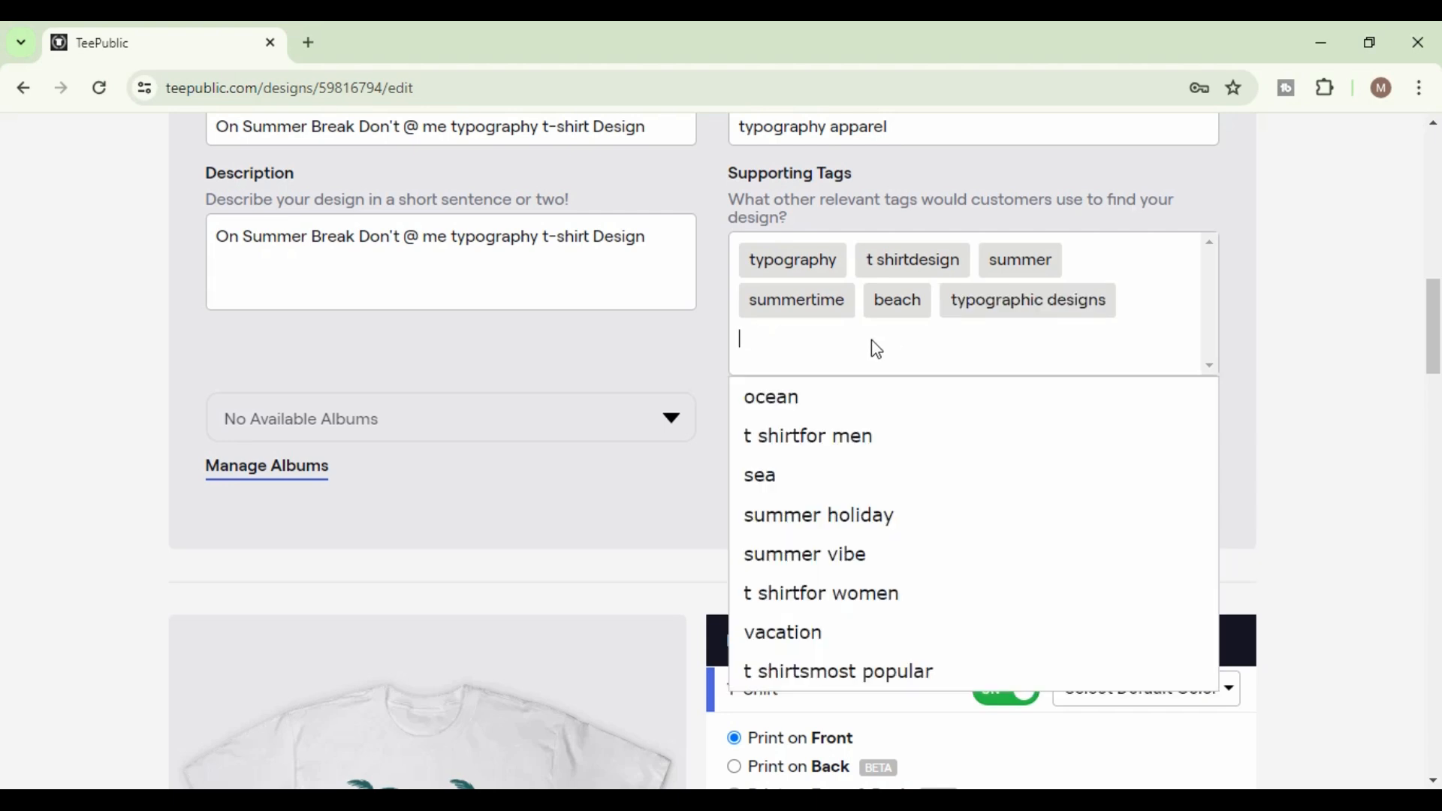
pyautogui.write('t')
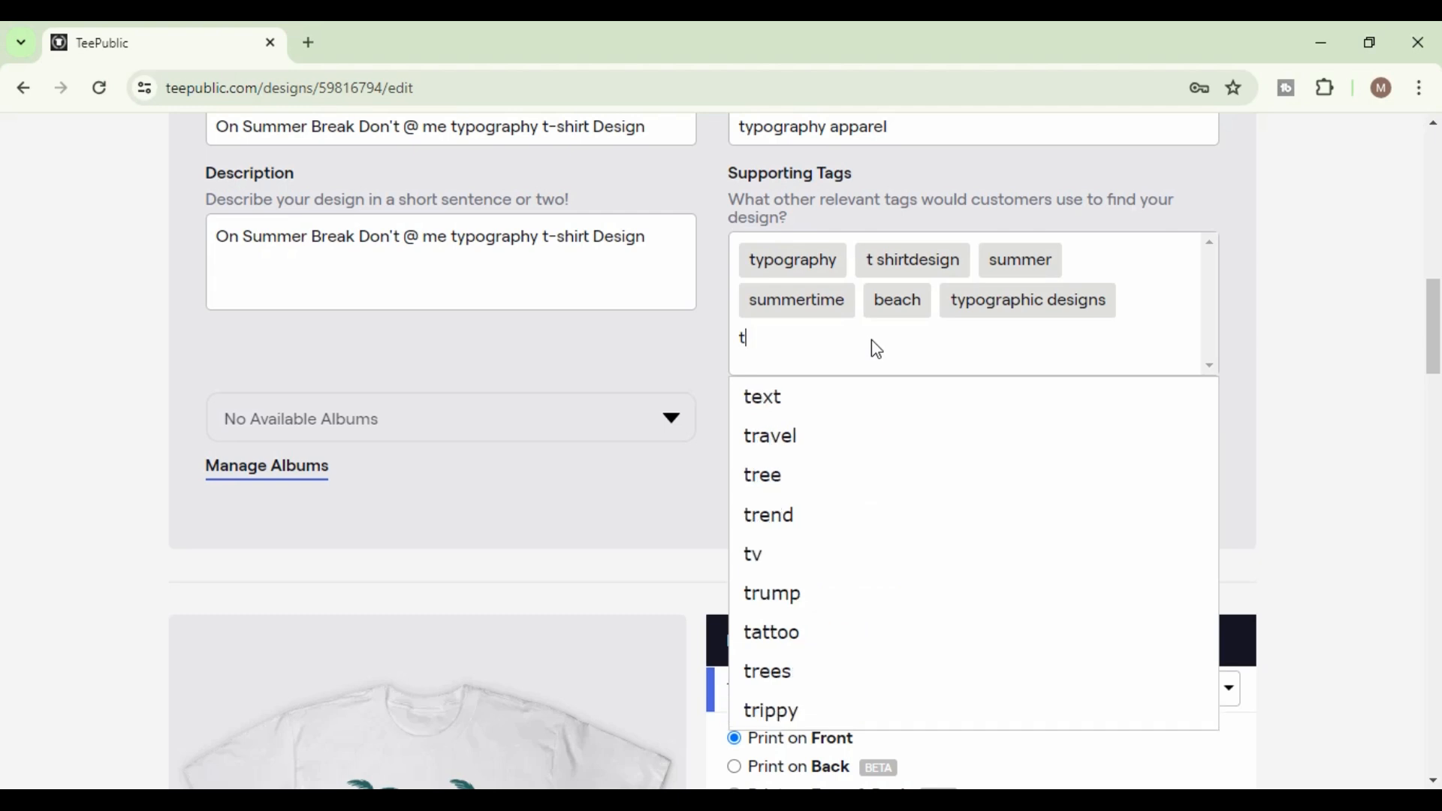
pyautogui.write('s')
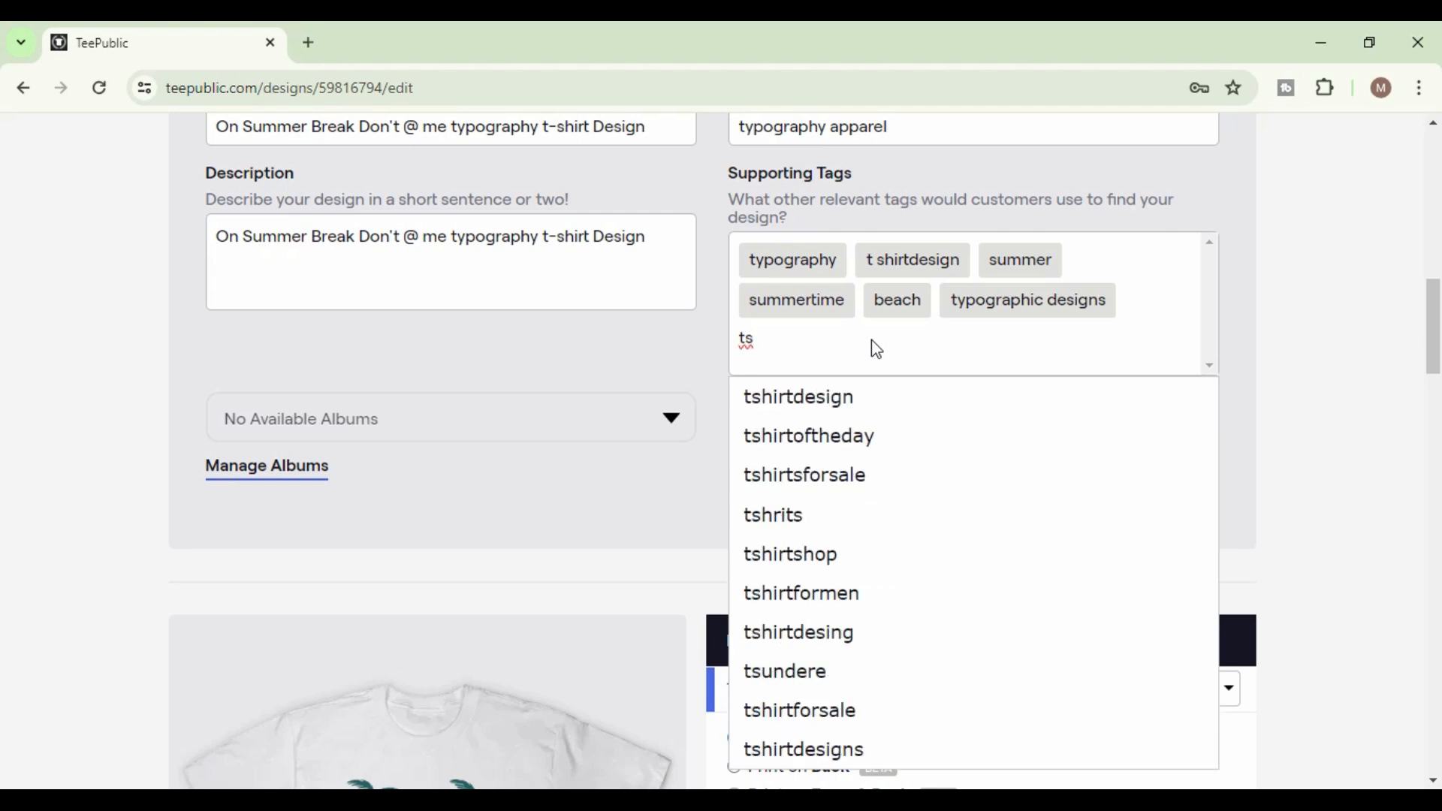
pyautogui.press('BackSpace')
pyautogui.write('-s')
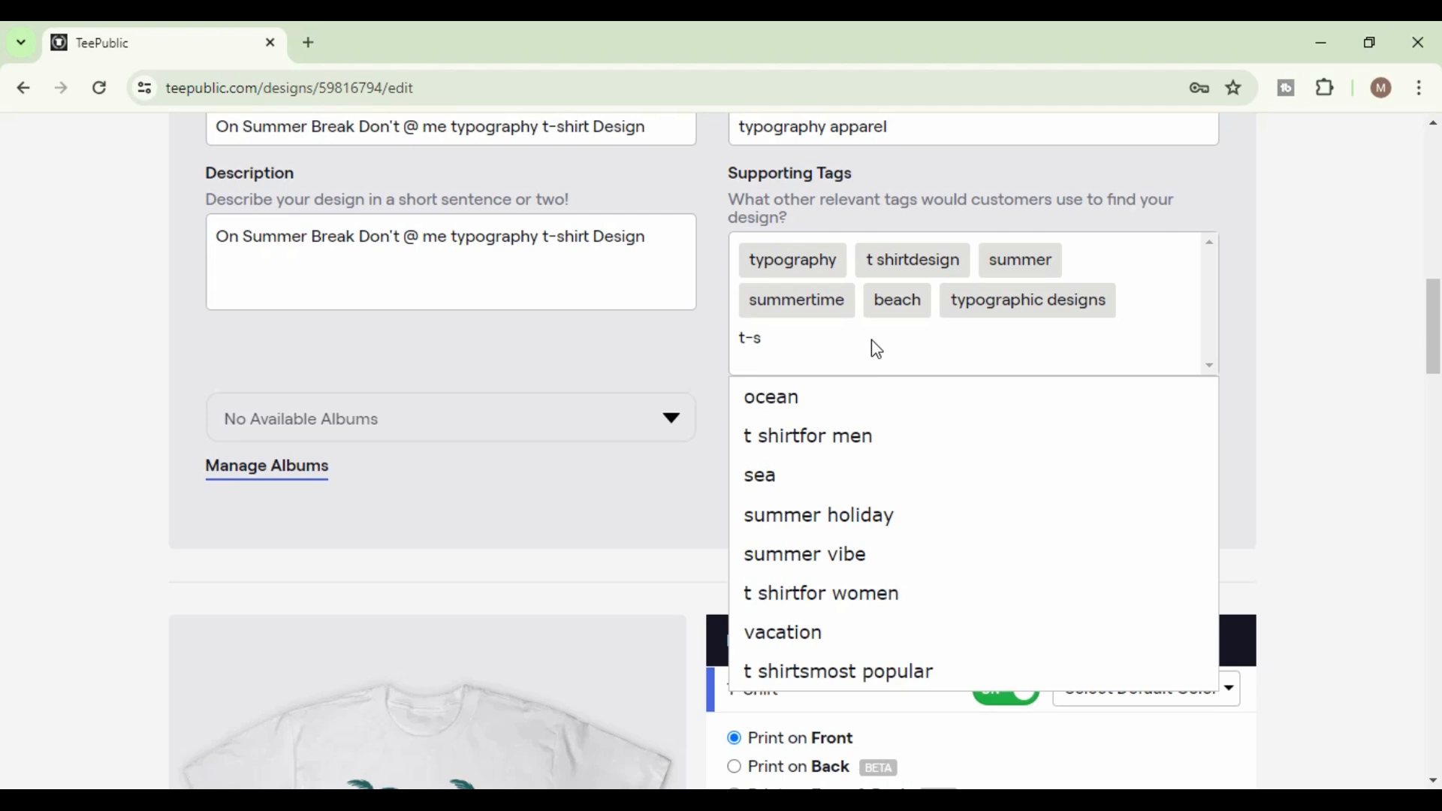
pyautogui.click(874, 444)
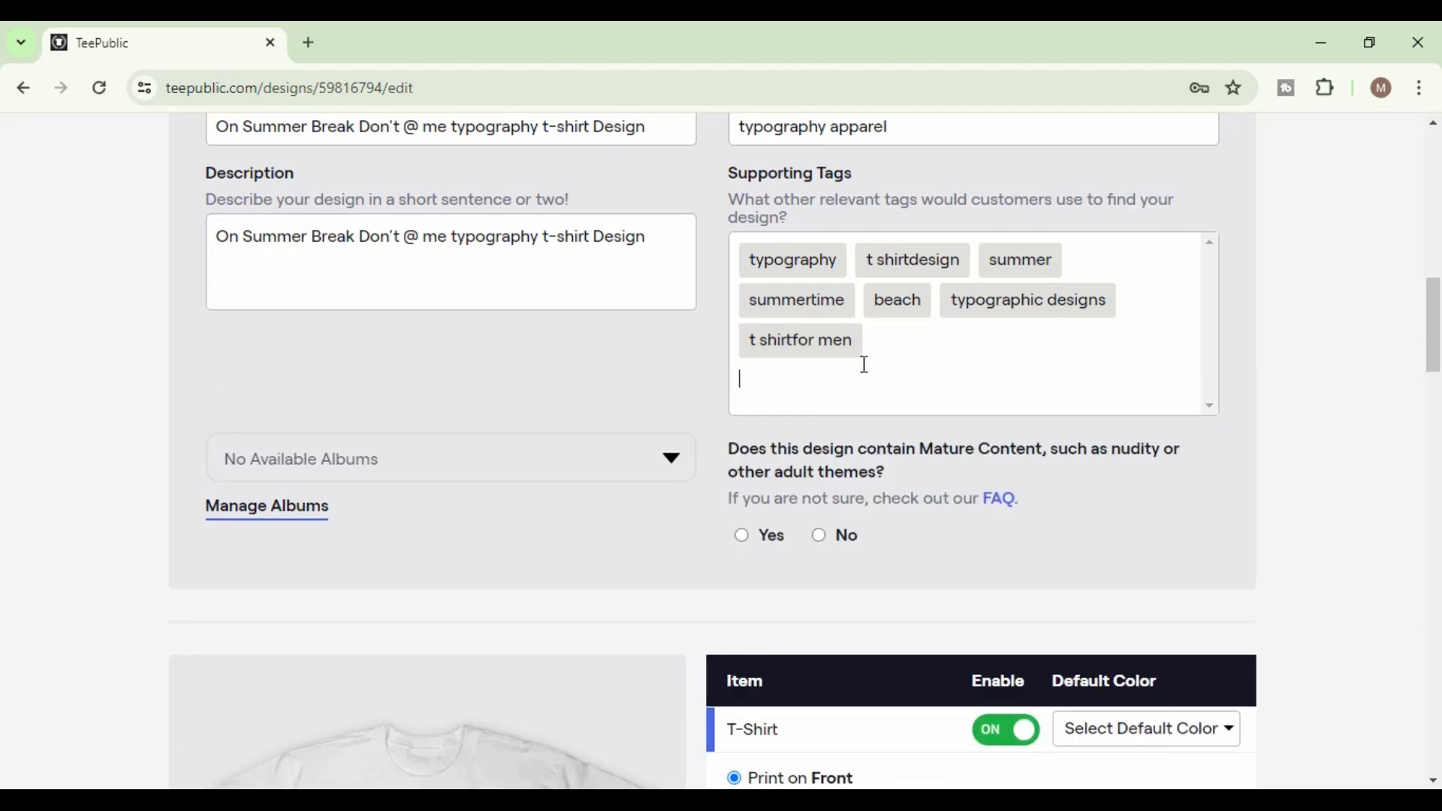
# Extend the supporting tags with "t shirtsmost popular", "summer vibe" and "summer holiday".
pyautogui.write('t-shir')
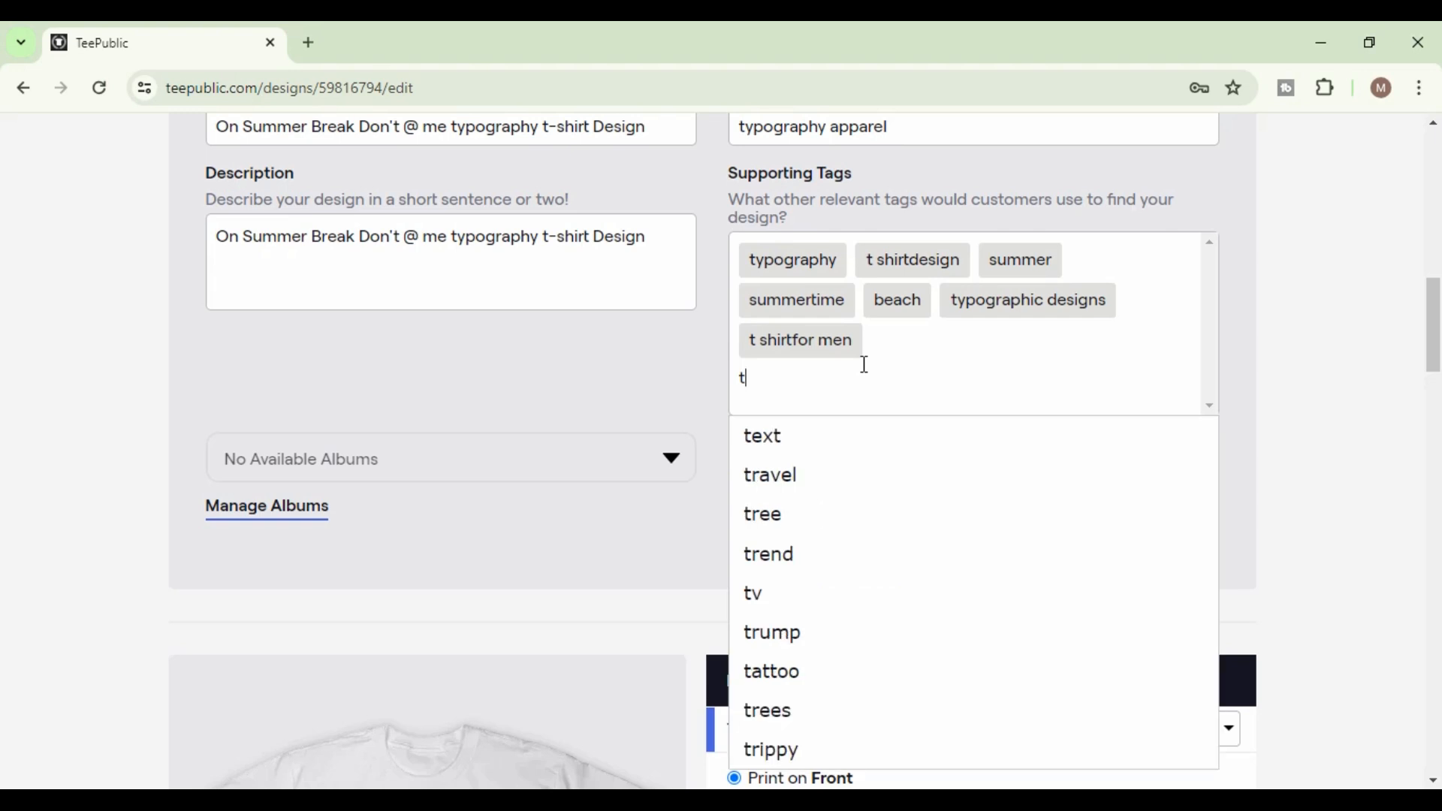
pyautogui.write('t')
pyautogui.click(909, 451)
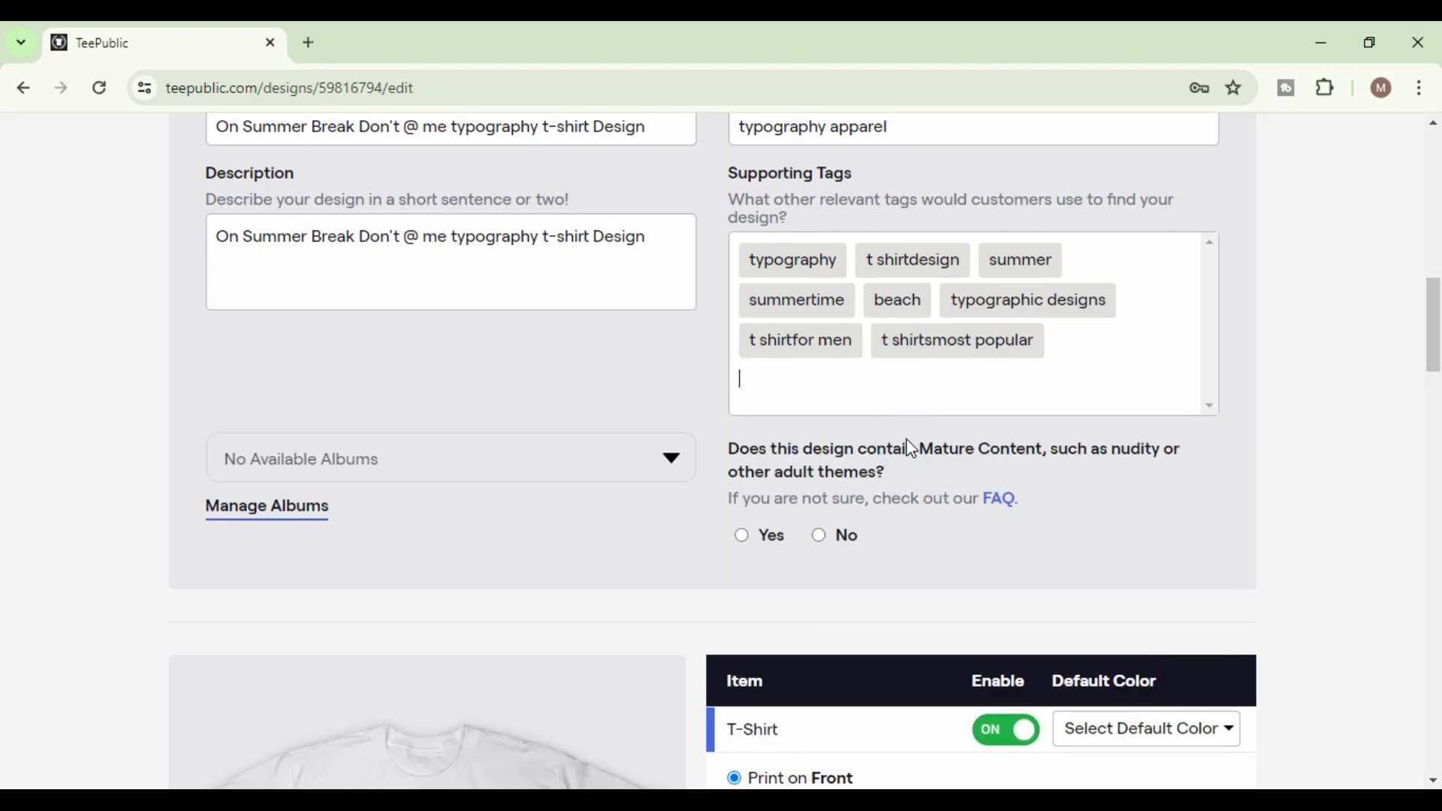
pyautogui.click(851, 399)
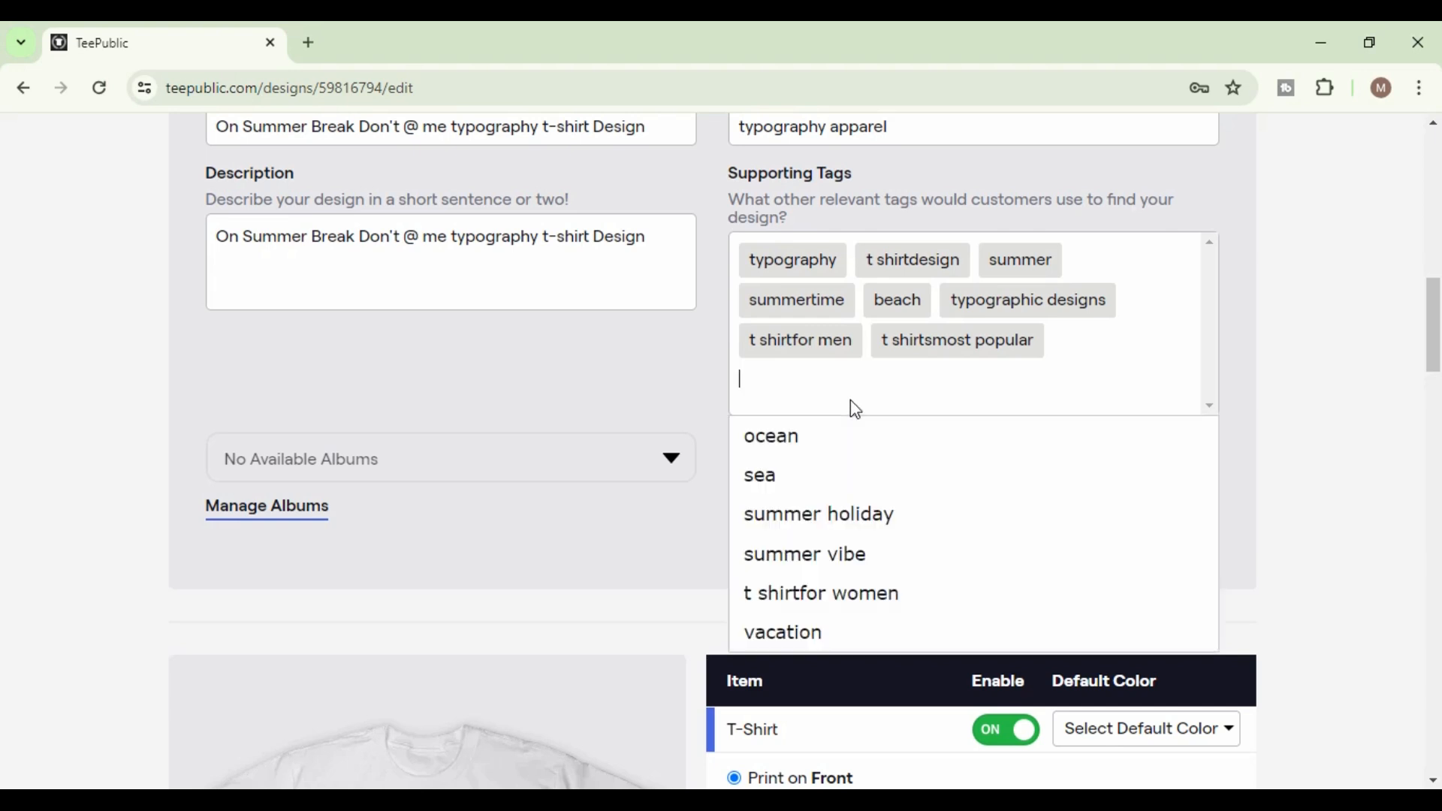
pyautogui.click(847, 565)
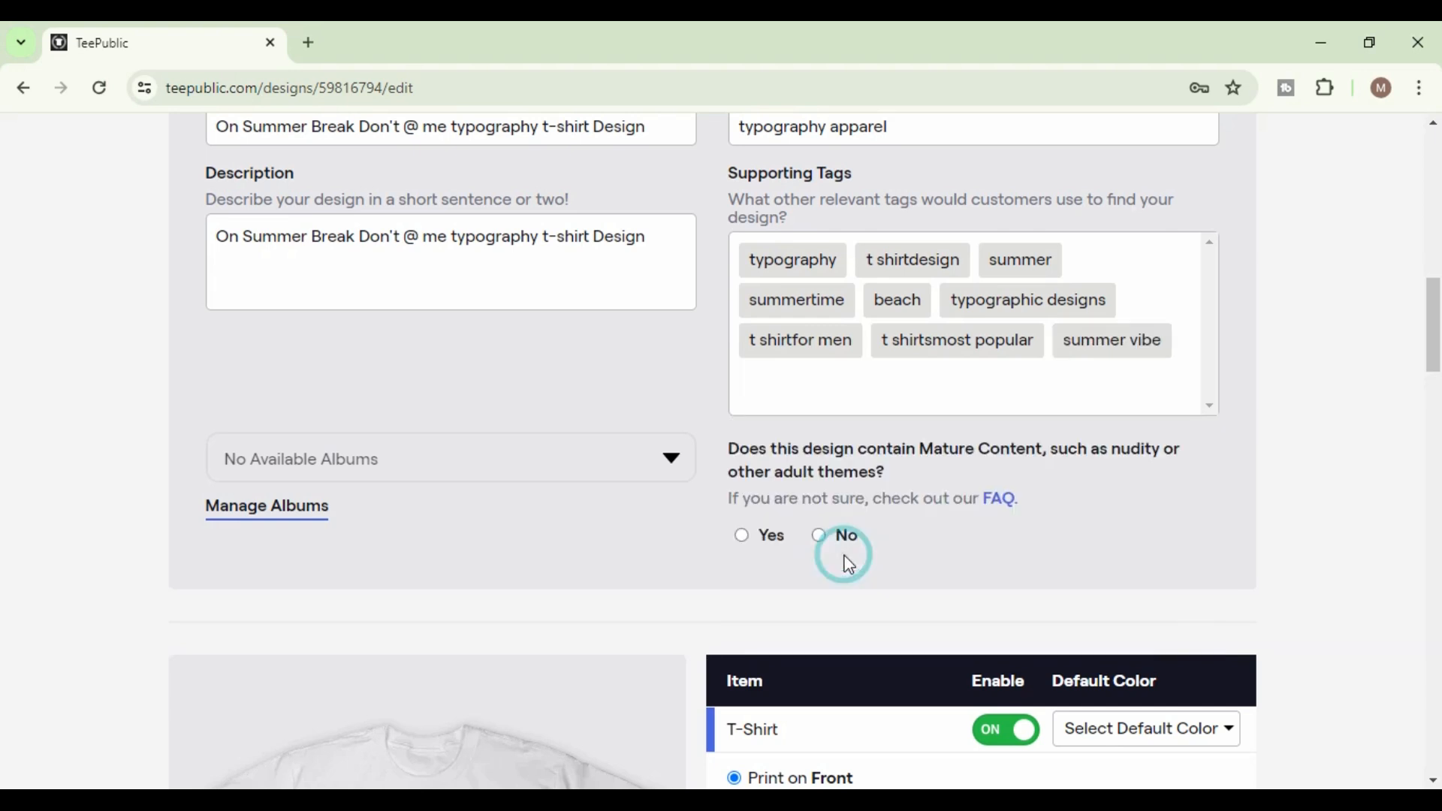
pyautogui.click(821, 380)
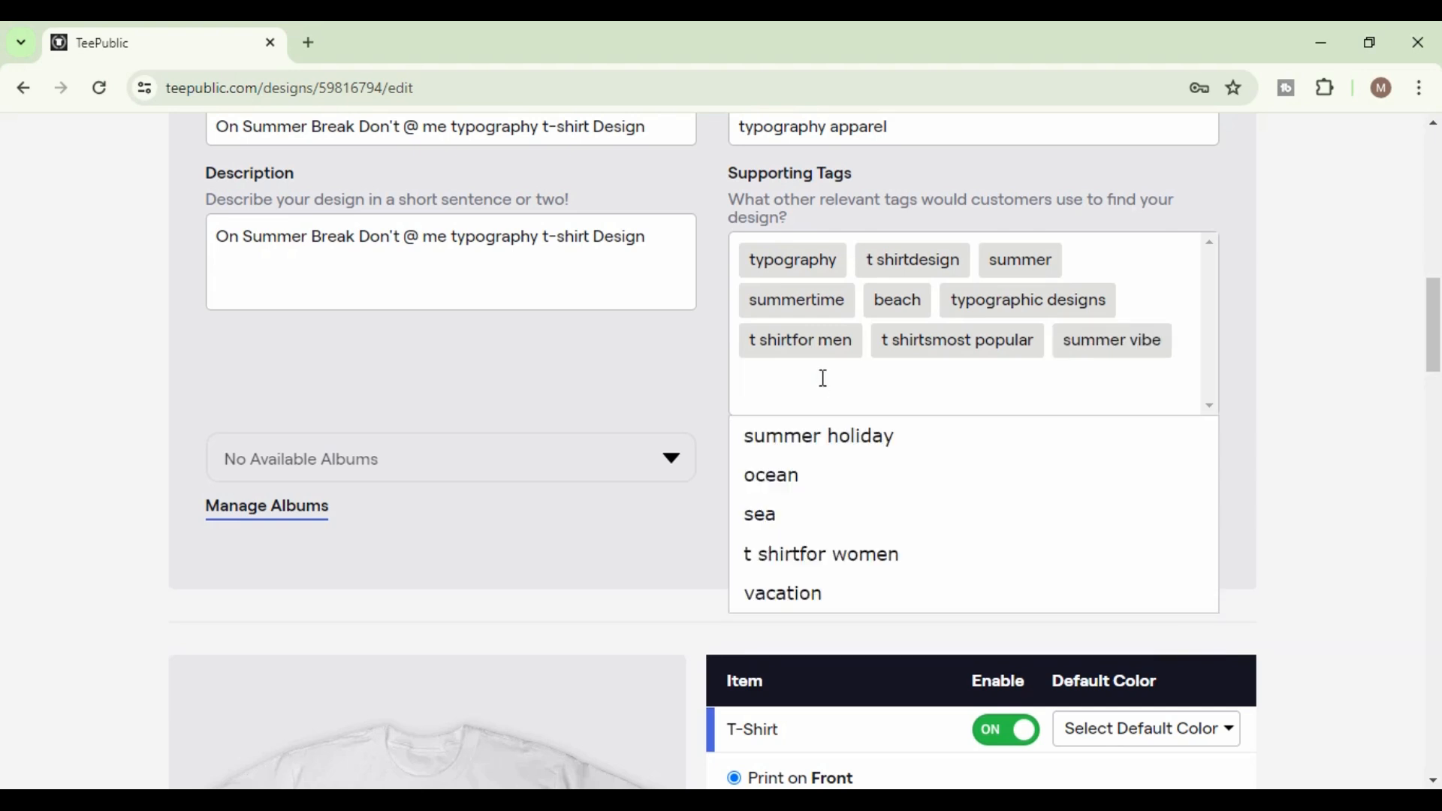
pyautogui.click(839, 445)
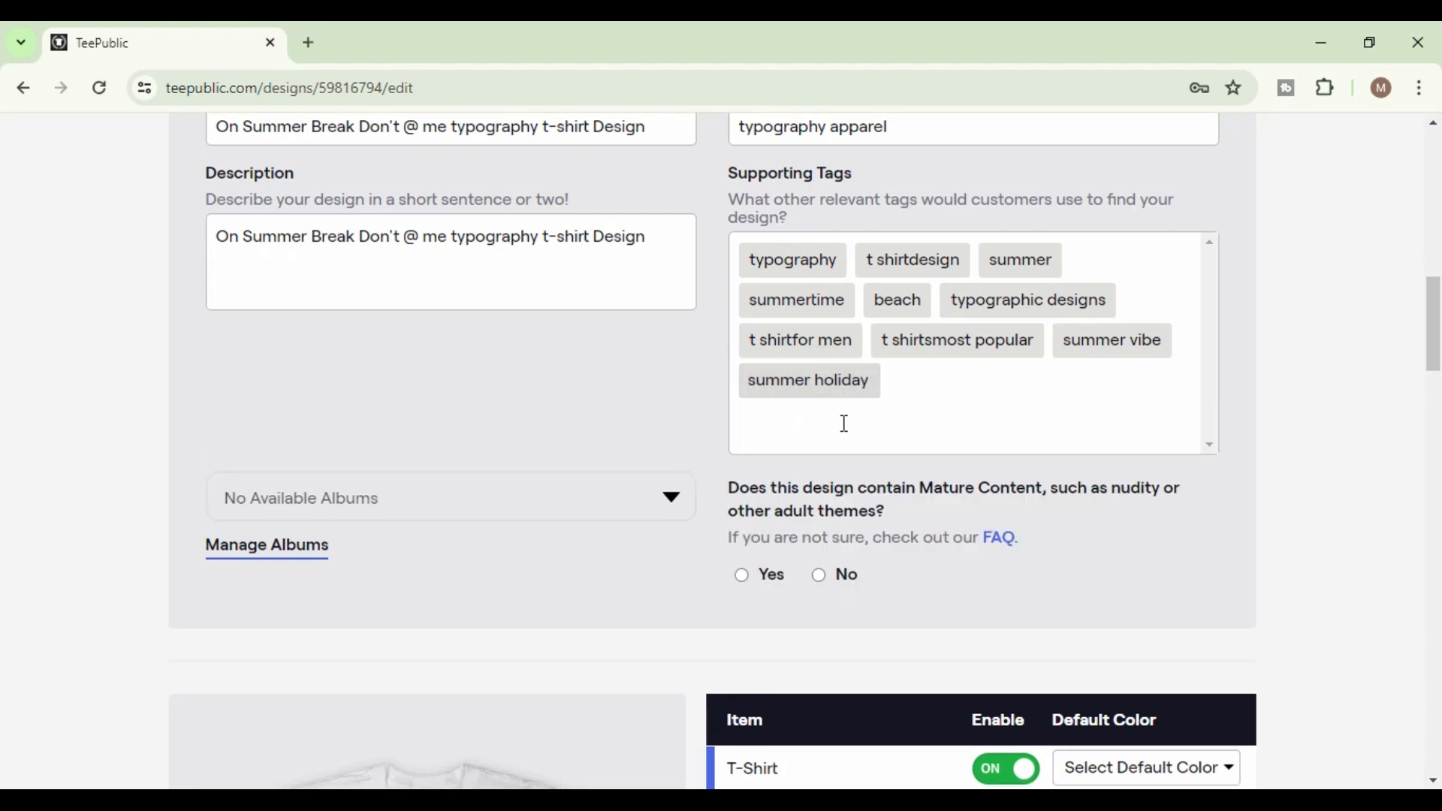
# Add "t shirtfor women" and "vacation" as the last supporting tags and close the tag suggestions.
pyautogui.click(850, 423)
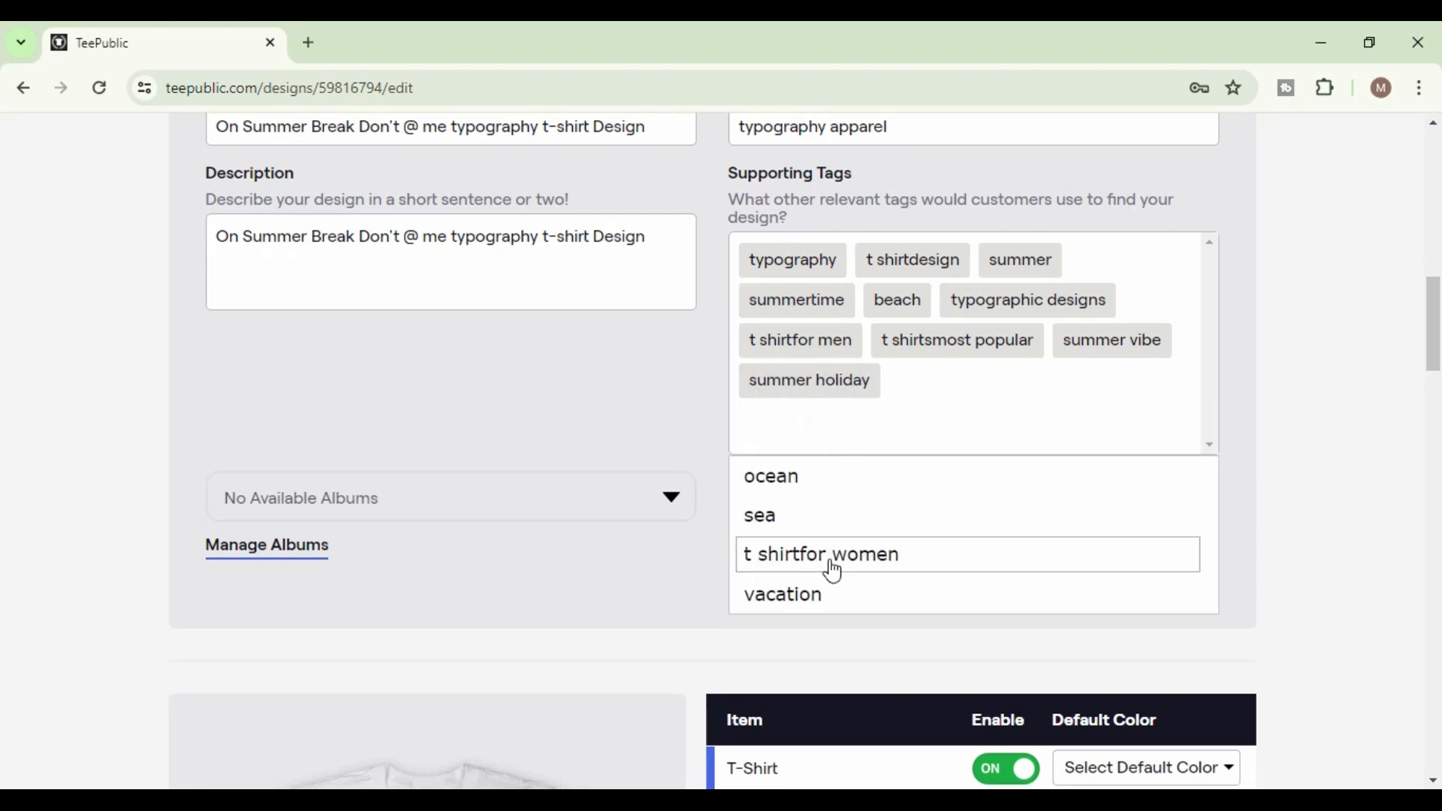
pyautogui.click(832, 571)
pyautogui.click(826, 434)
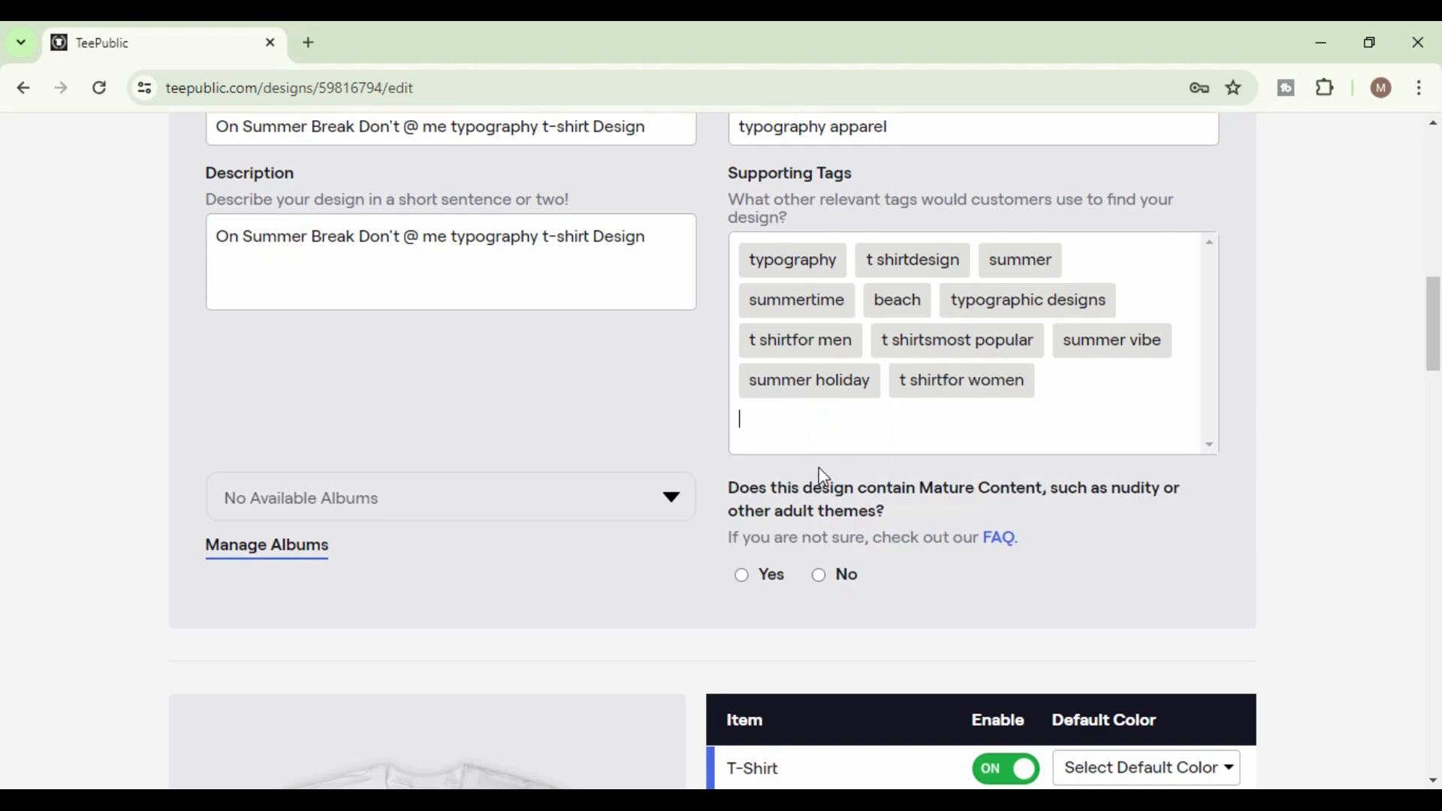
pyautogui.click(792, 415)
pyautogui.click(809, 565)
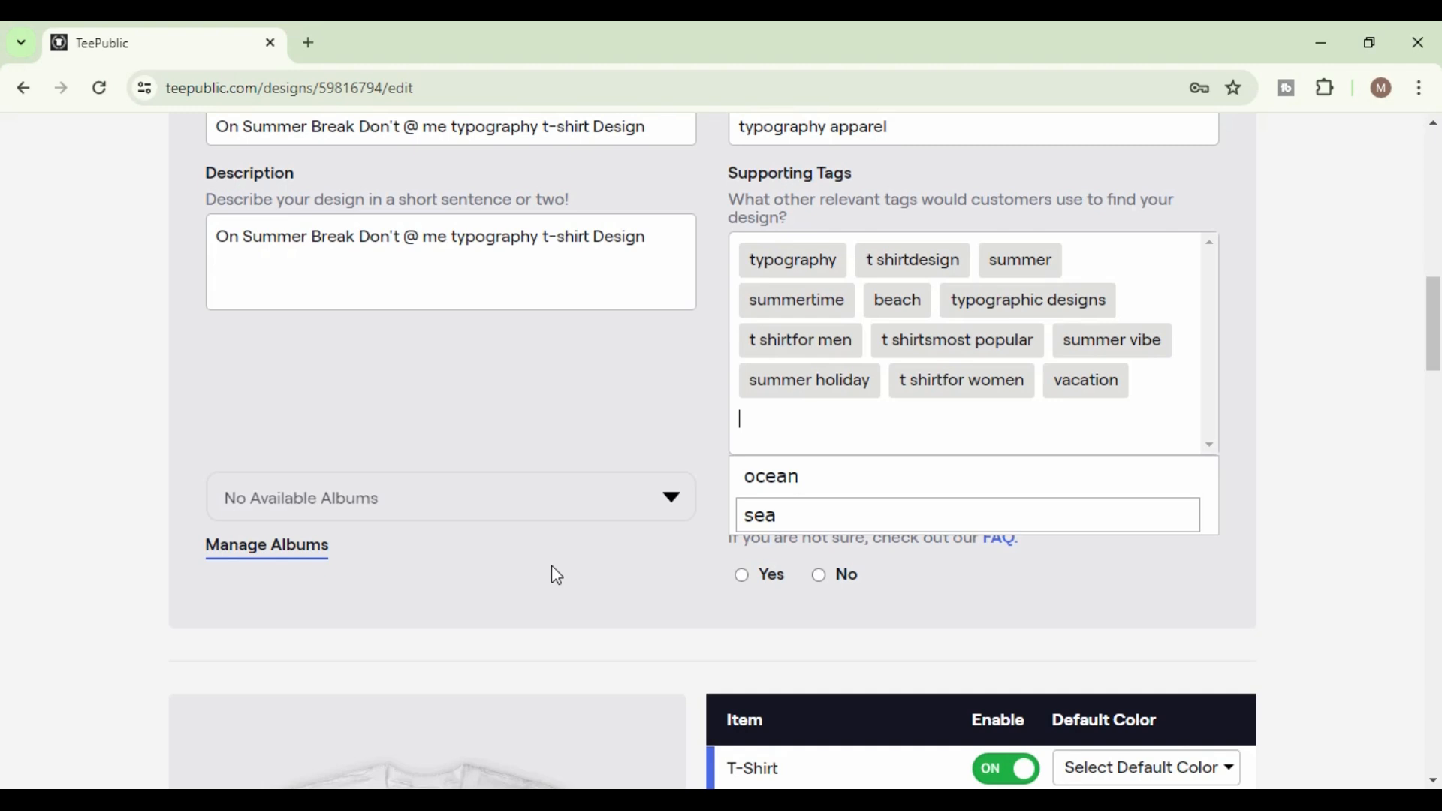
pyautogui.click(660, 576)
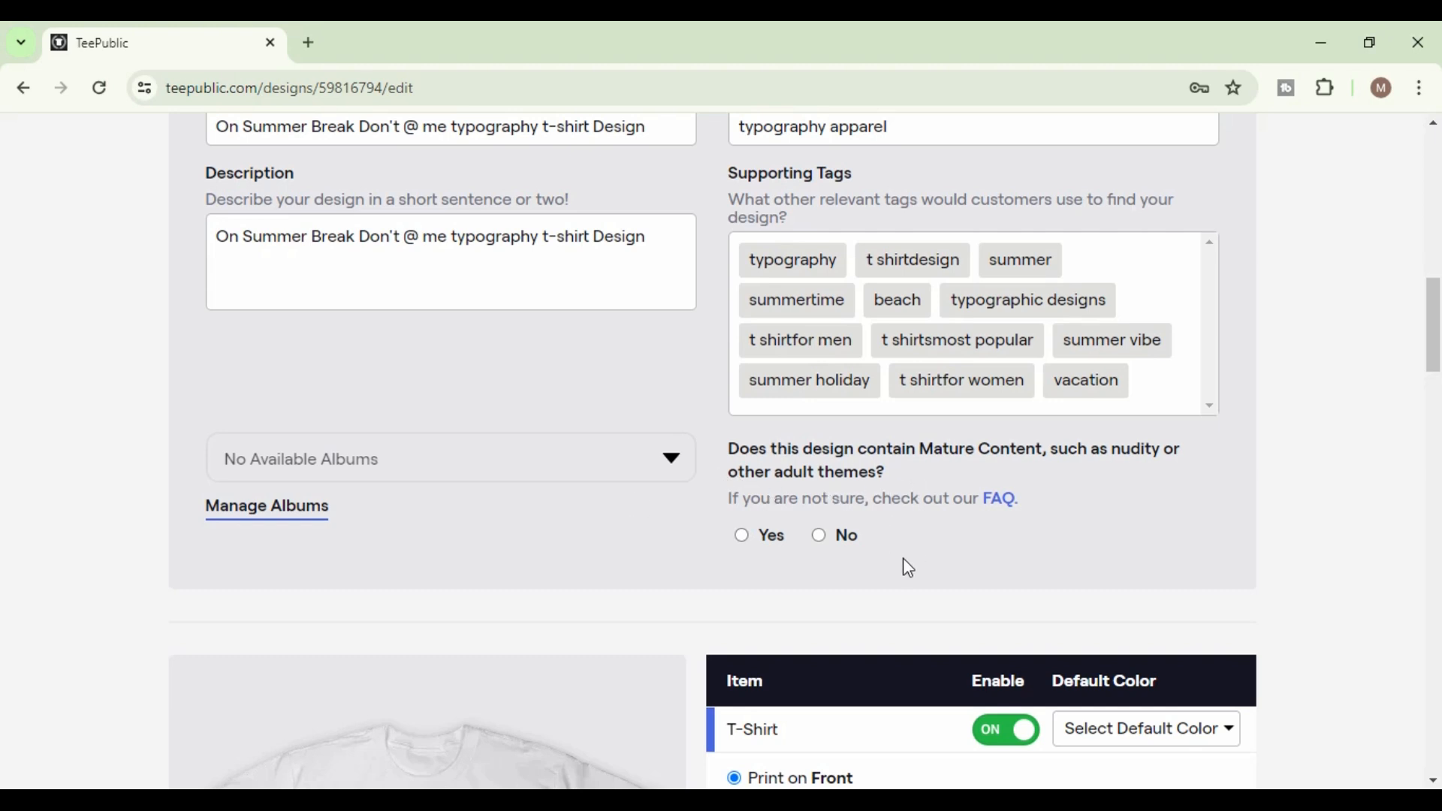
# Mark the design as containing no mature content and set the T-Shirt's default color to White.
pyautogui.click(821, 534)
pyautogui.scroll(-7, 999, 529)
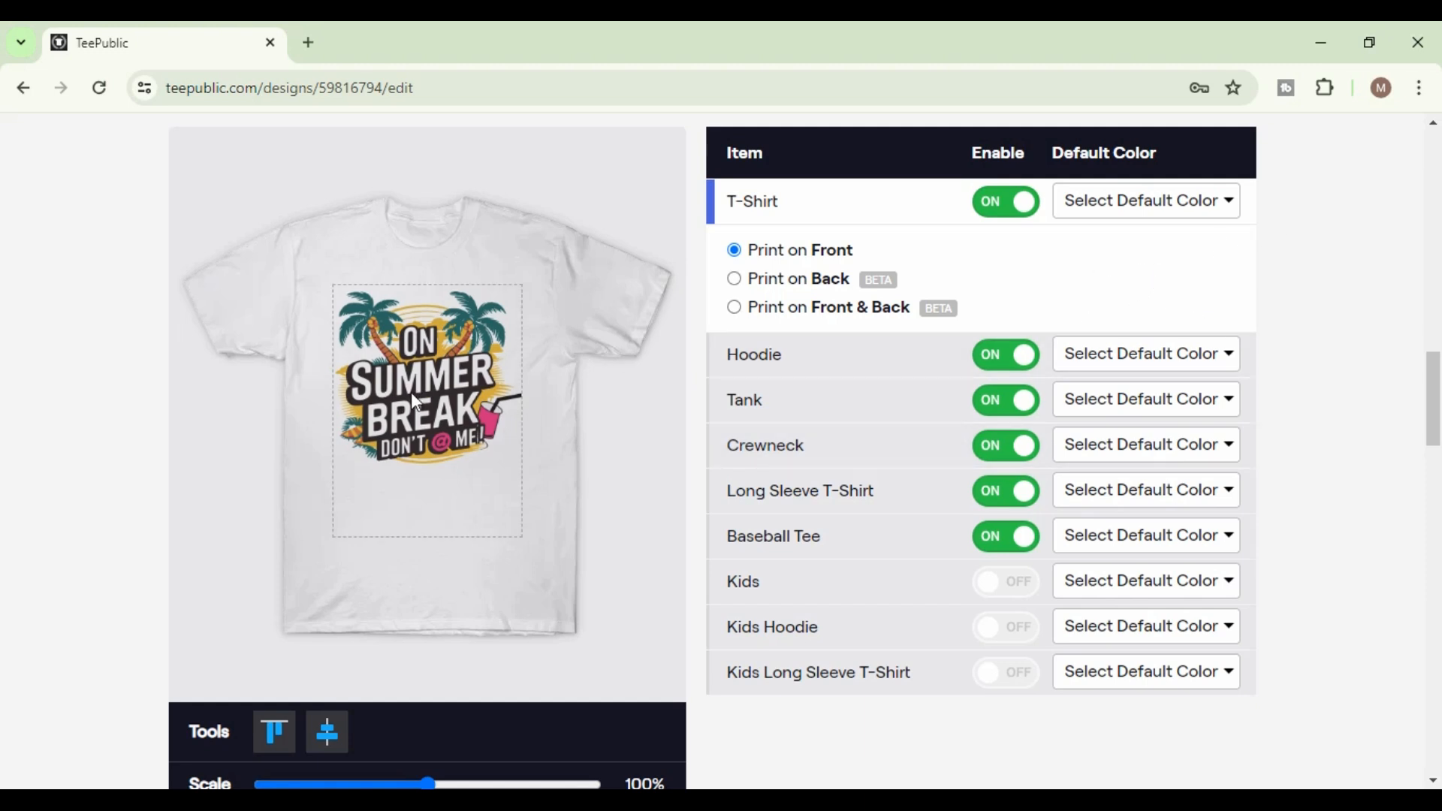
pyautogui.click(1196, 202)
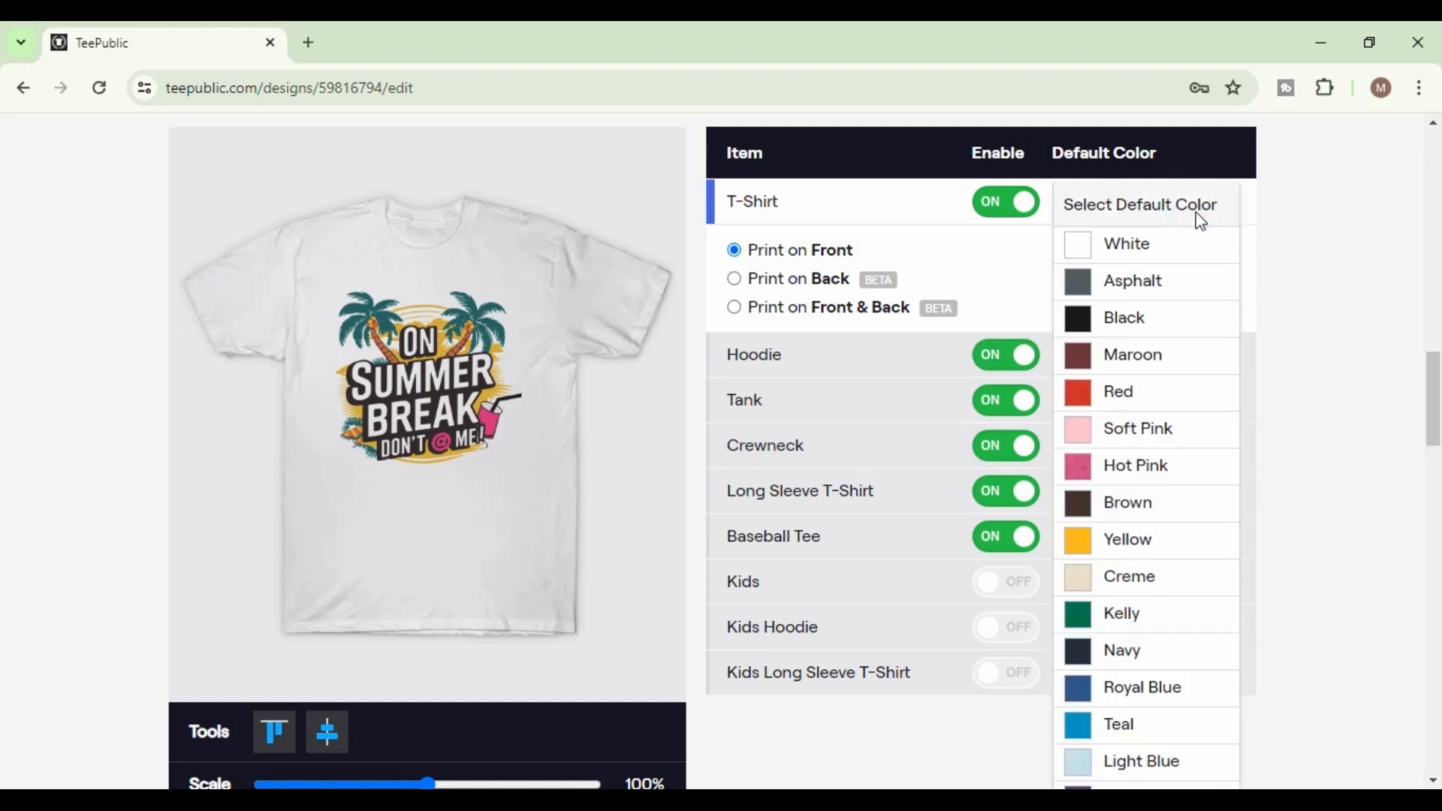
pyautogui.click(1152, 243)
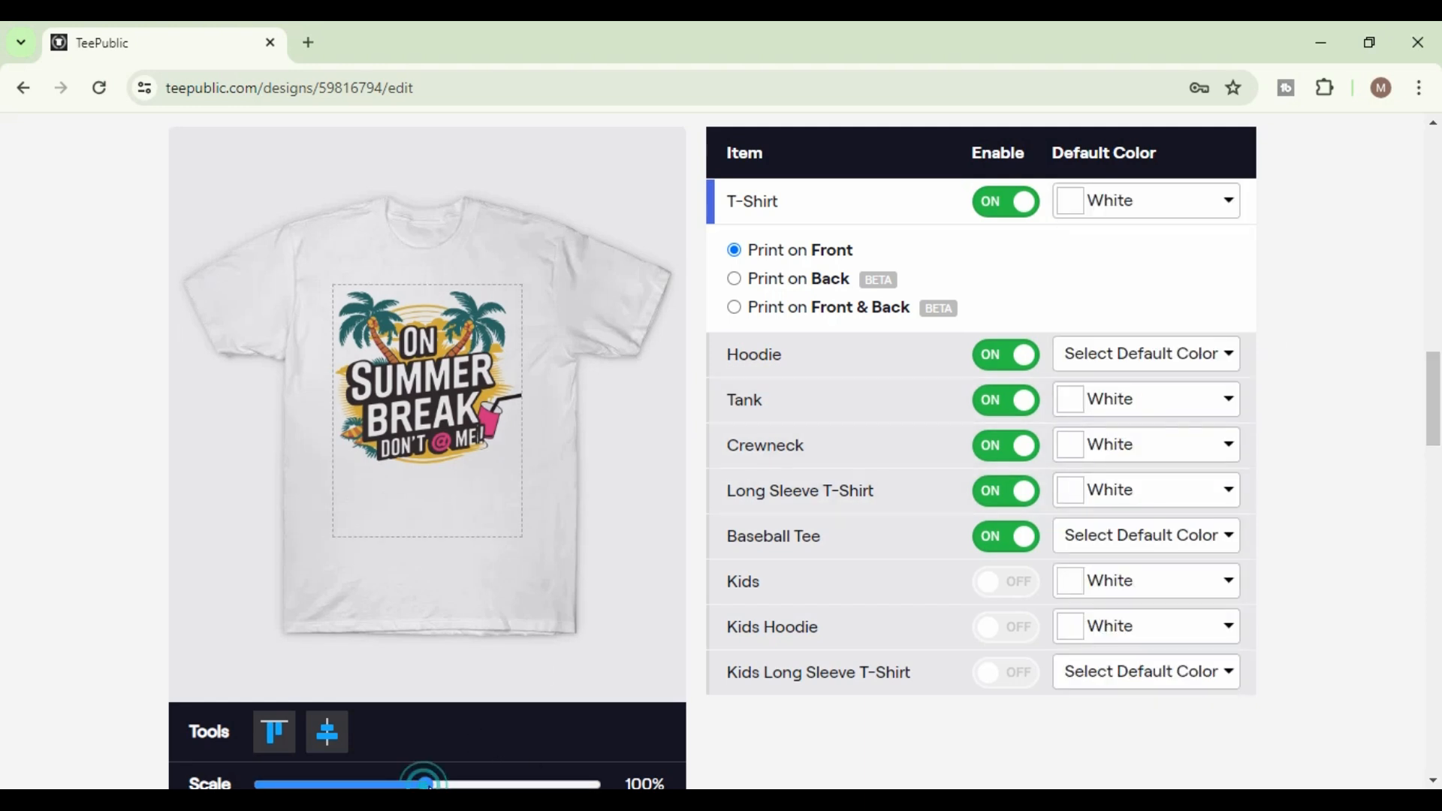
# Scale the design to 98% on the T-shirt and move it slightly up and right within the print area.
pyautogui.moveTo(426, 784)
pyautogui.mouseDown()
pyautogui.moveTo(440, 783)
pyautogui.moveTo(424, 784)
pyautogui.mouseUp()
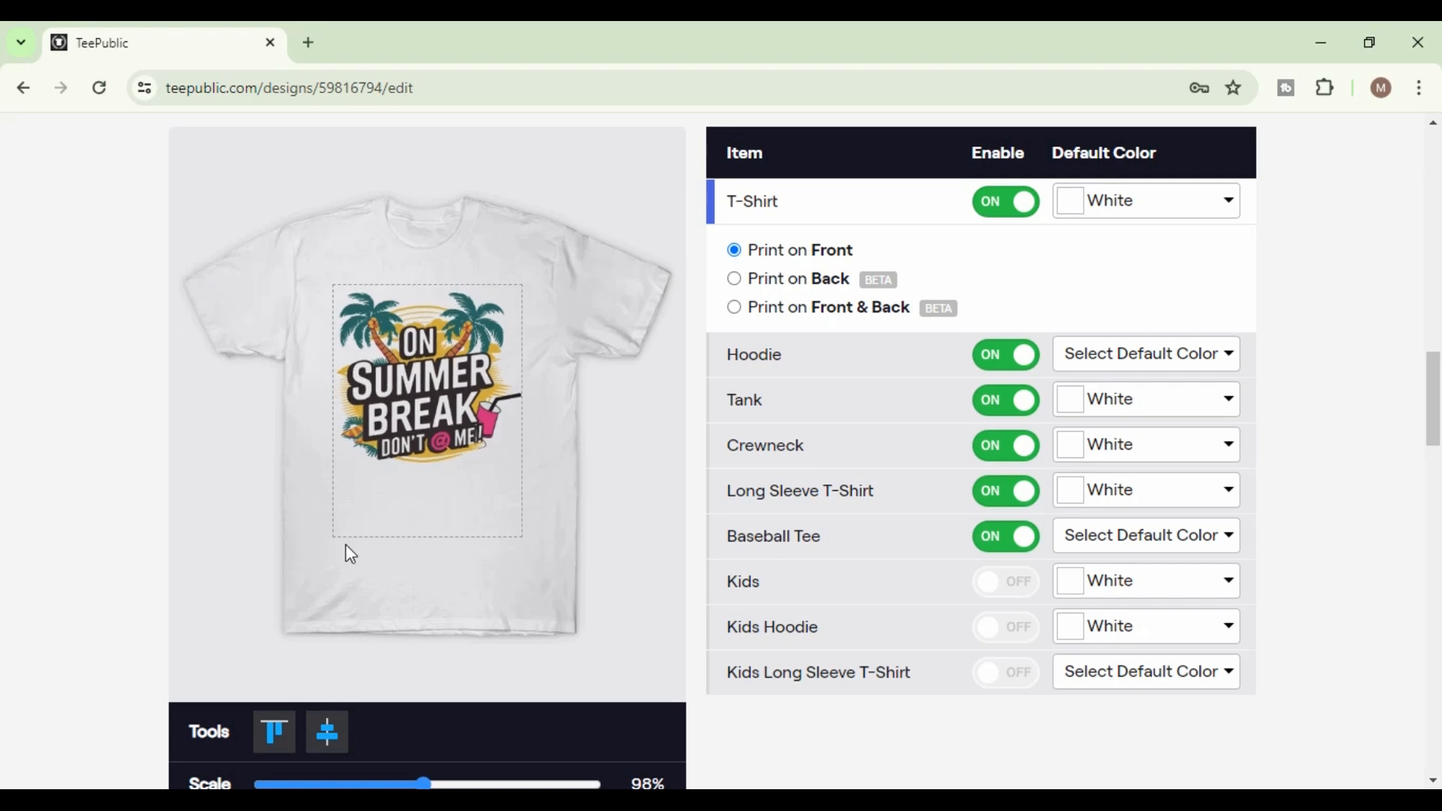
pyautogui.moveTo(439, 398); pyautogui.dragTo(449, 350)
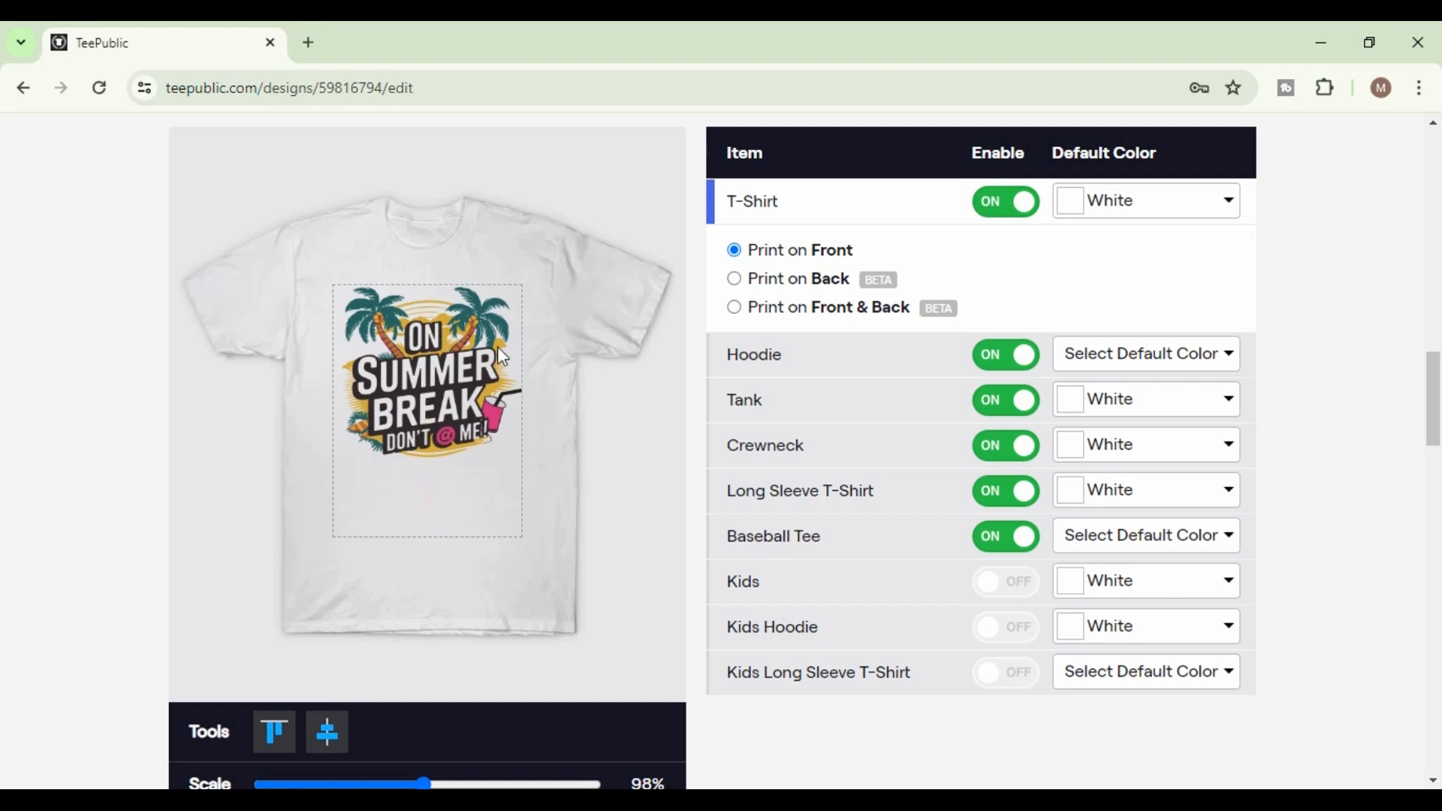
# Check the default color options for the Hoodie and disable that product.
pyautogui.click(1223, 353)
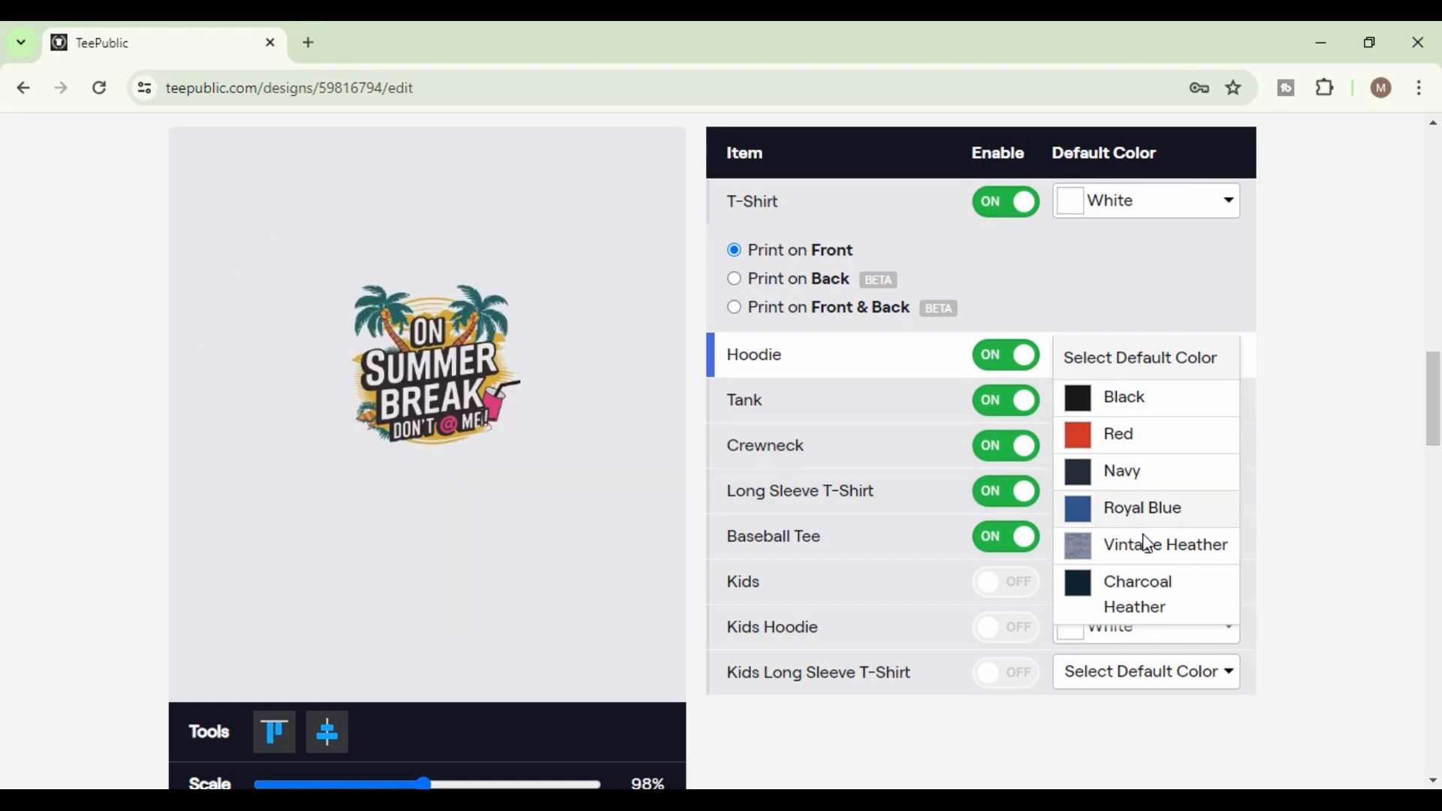
pyautogui.scroll(-2, 1135, 481)
pyautogui.scroll(2, 1124, 376)
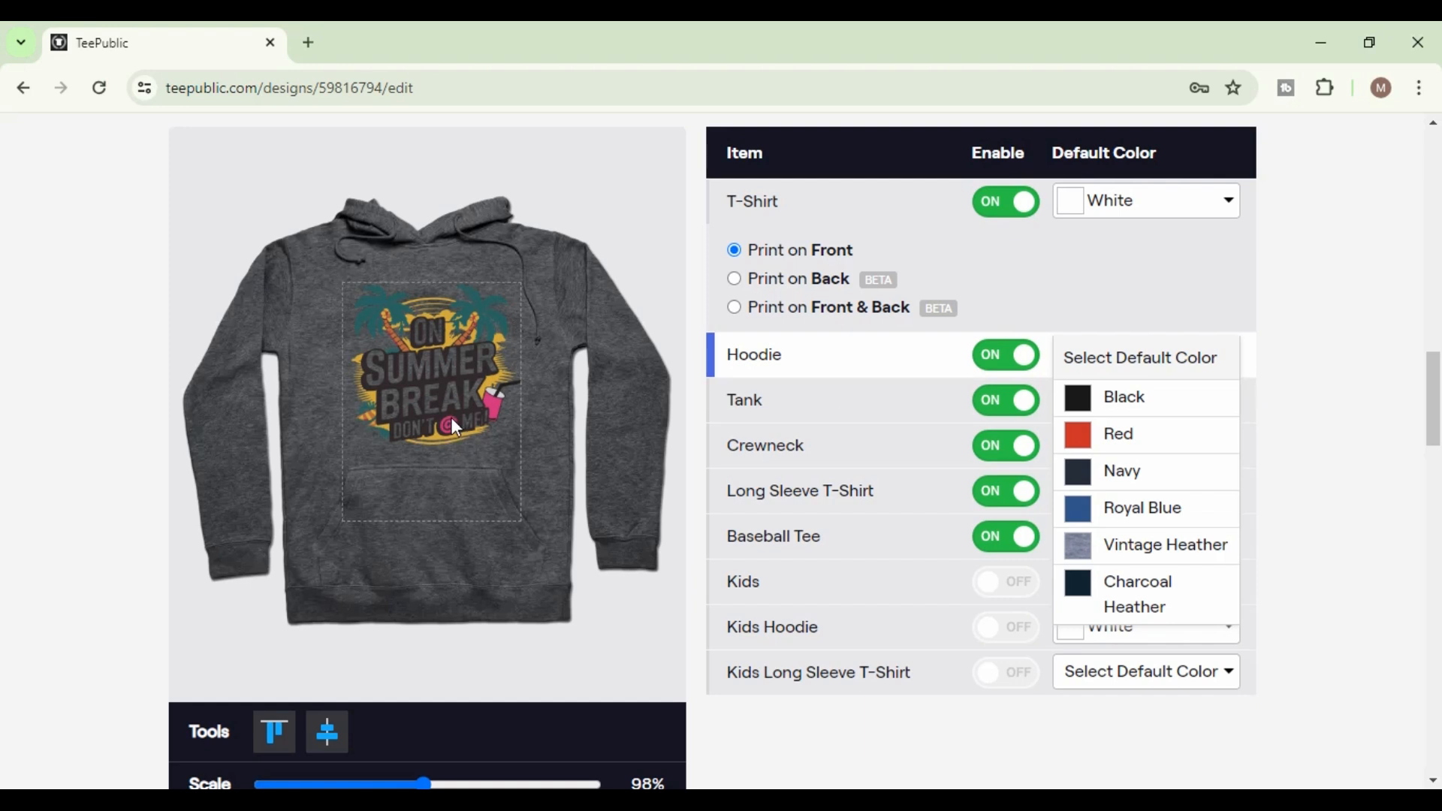
pyautogui.click(1014, 361)
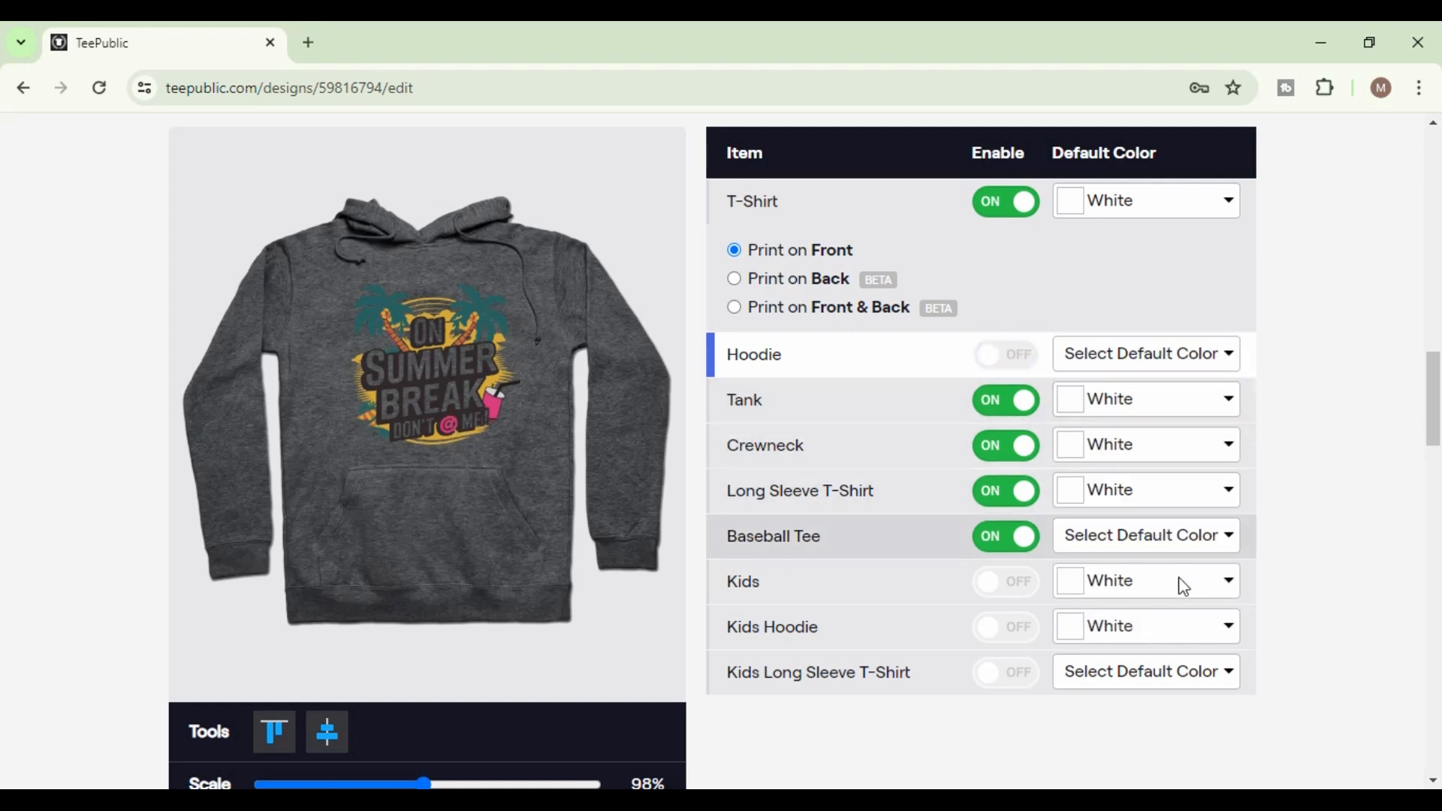
# Set the Baseball Tee's default color to White/Black and nudge the design slightly down and left on the shirt.
pyautogui.click(1220, 535)
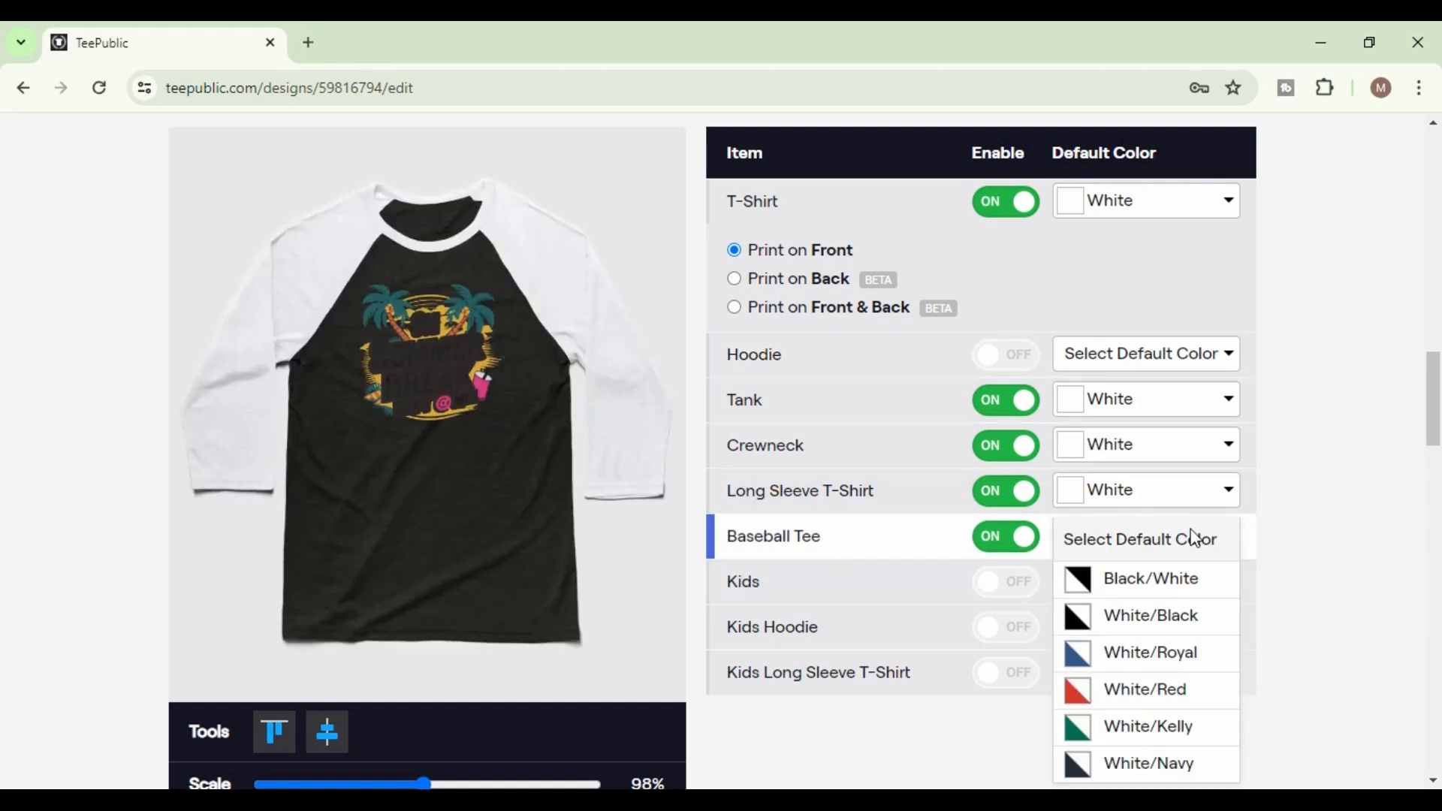
pyautogui.click(1149, 631)
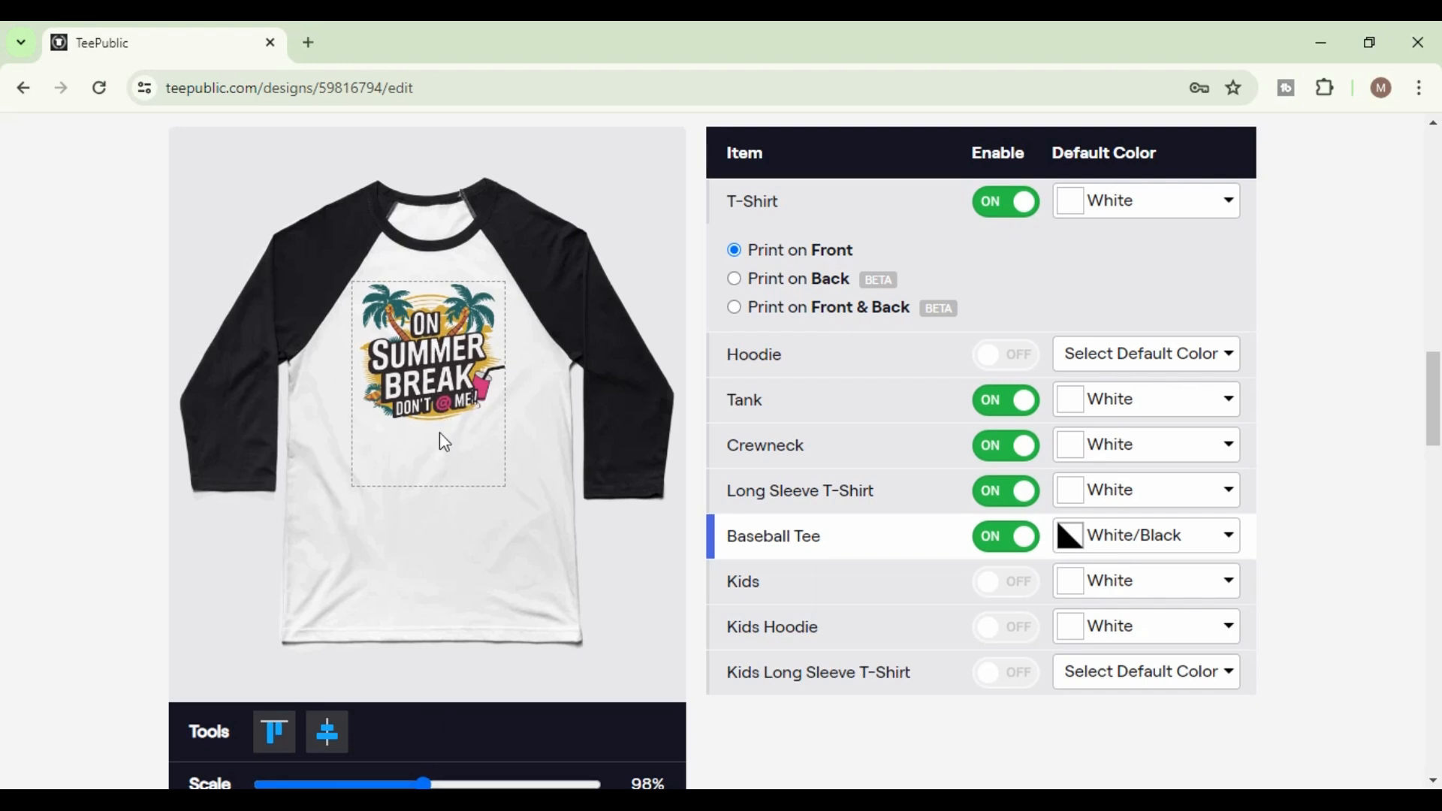
pyautogui.moveTo(426, 362)
pyautogui.mouseDown()
pyautogui.moveTo(430, 399)
pyautogui.moveTo(434, 354)
pyautogui.moveTo(424, 368)
pyautogui.mouseUp()
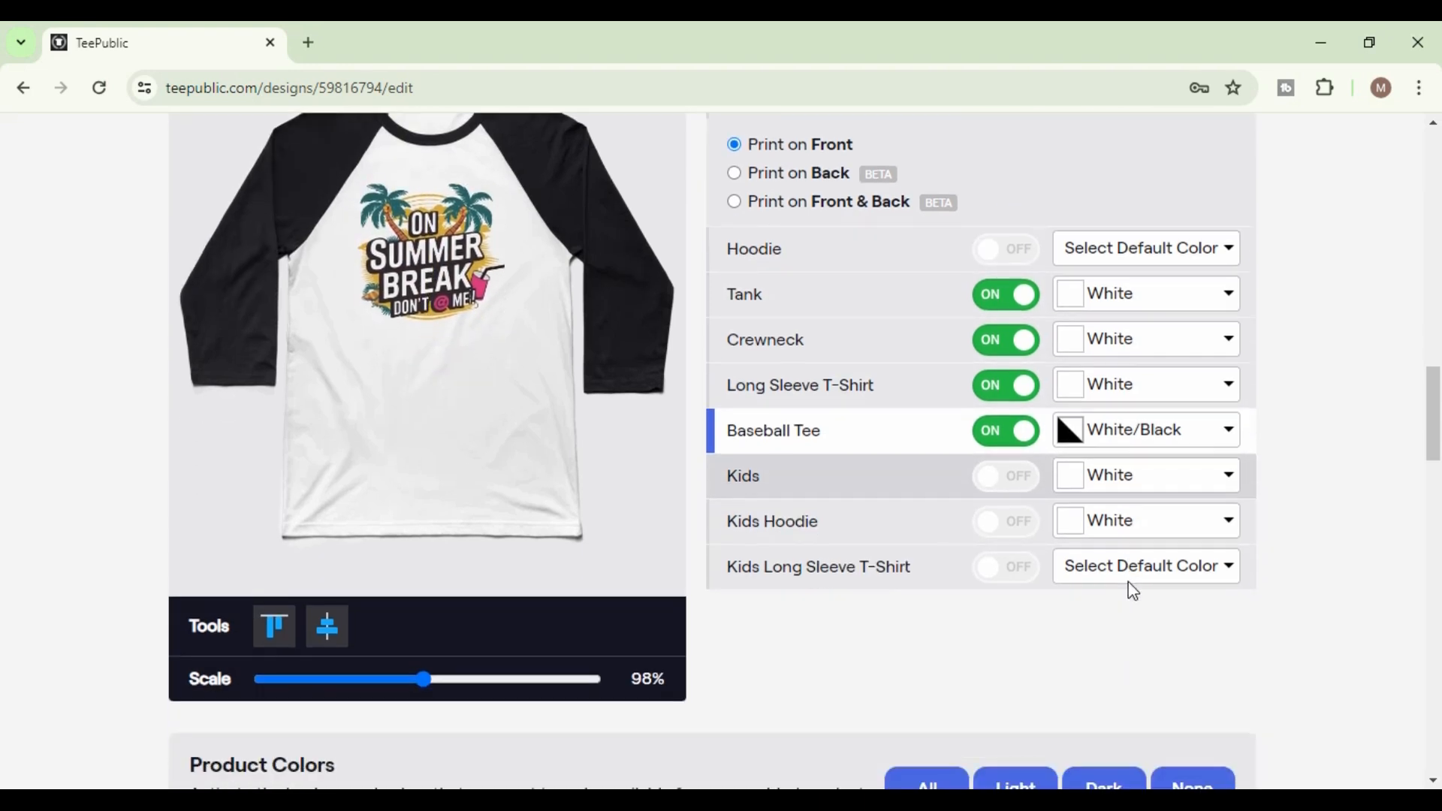
# Look through the default color options for the Kids Long Sleeve T-Shirt without choosing one.
pyautogui.scroll(-1, 1132, 590)
pyautogui.click(1221, 564)
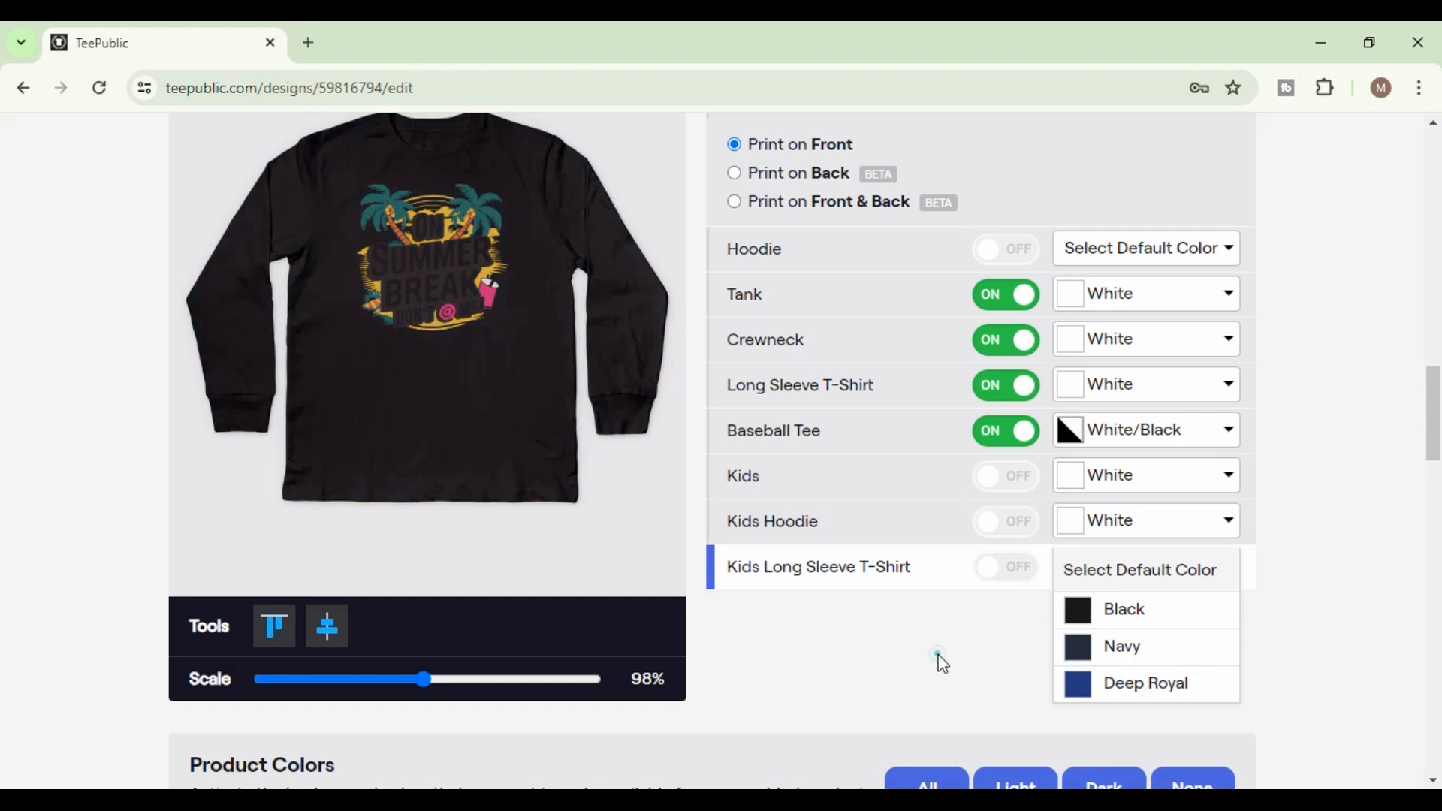
pyautogui.click(938, 654)
pyautogui.scroll(-1, 1314, 571)
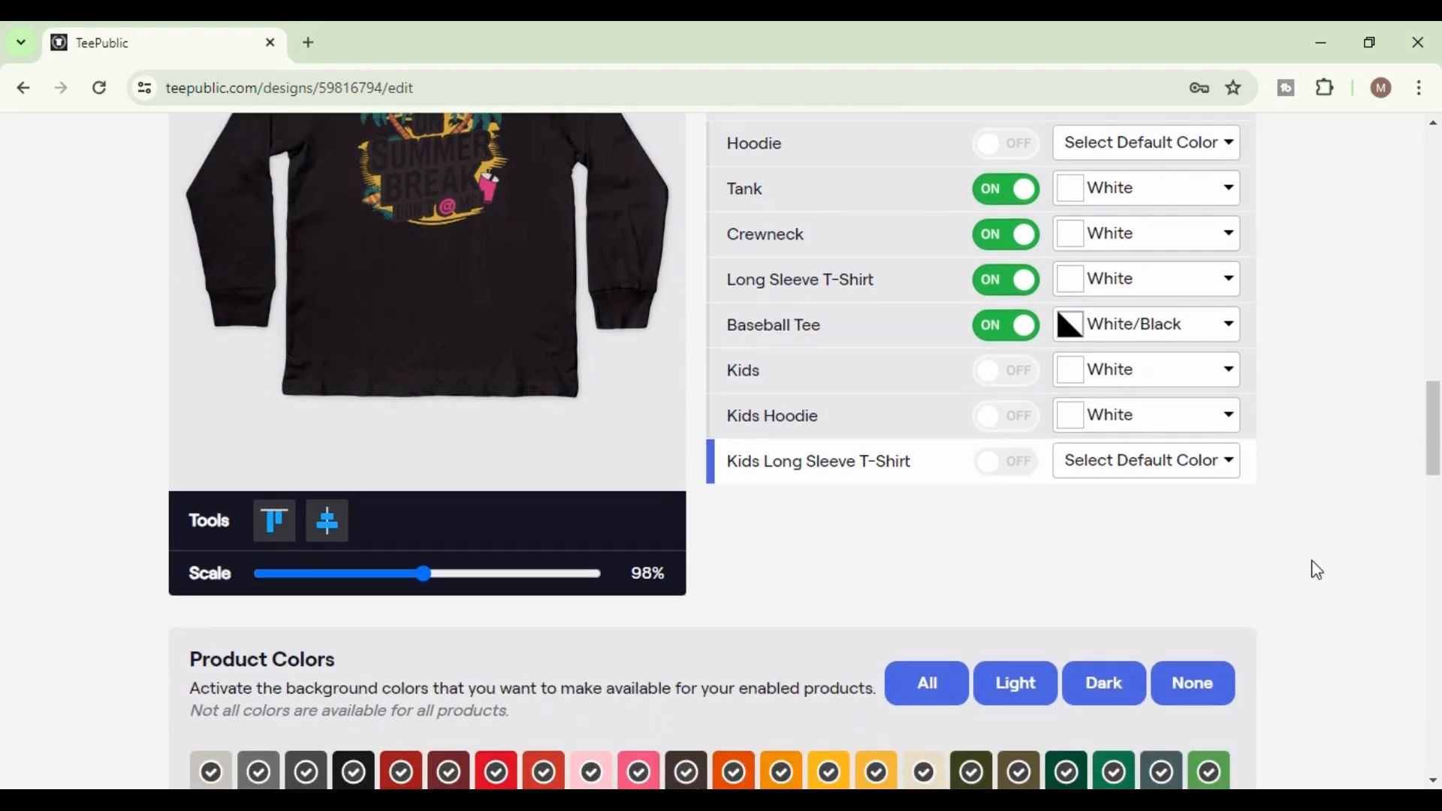
# Enable the Kids Hoodie and Kids products with White as their default color.
pyautogui.click(1134, 412)
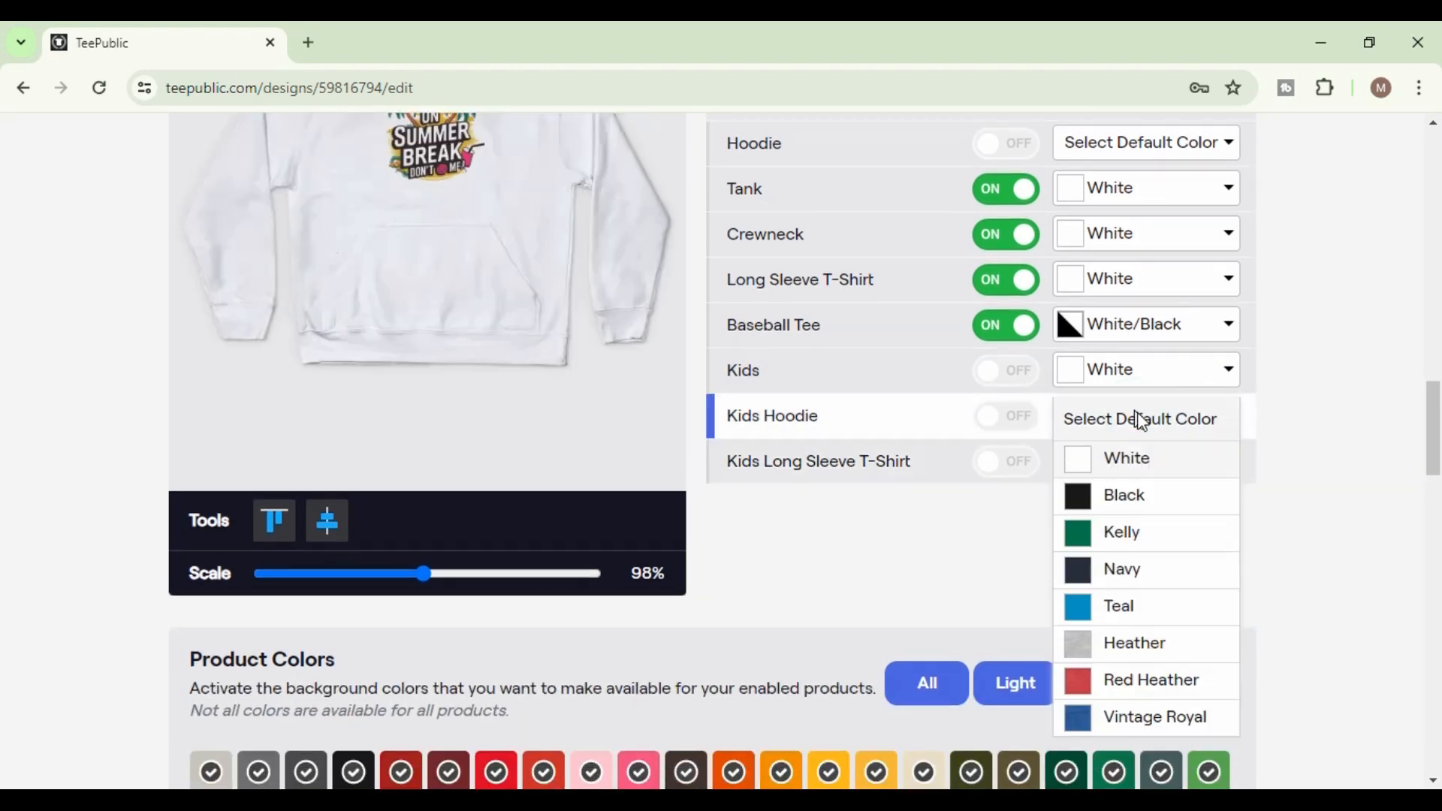
pyautogui.scroll(3, 1137, 418)
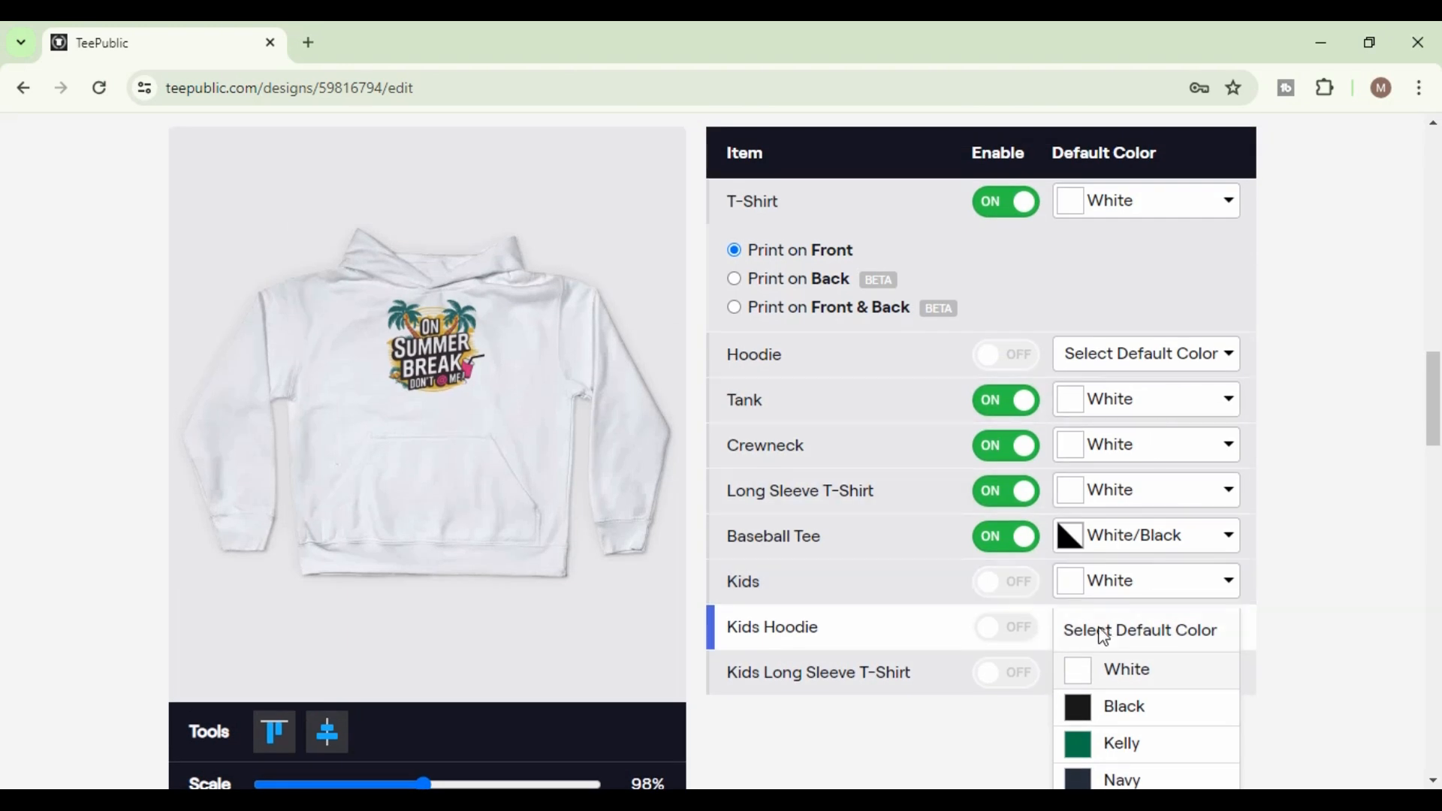
pyautogui.click(1017, 638)
pyautogui.click(1025, 593)
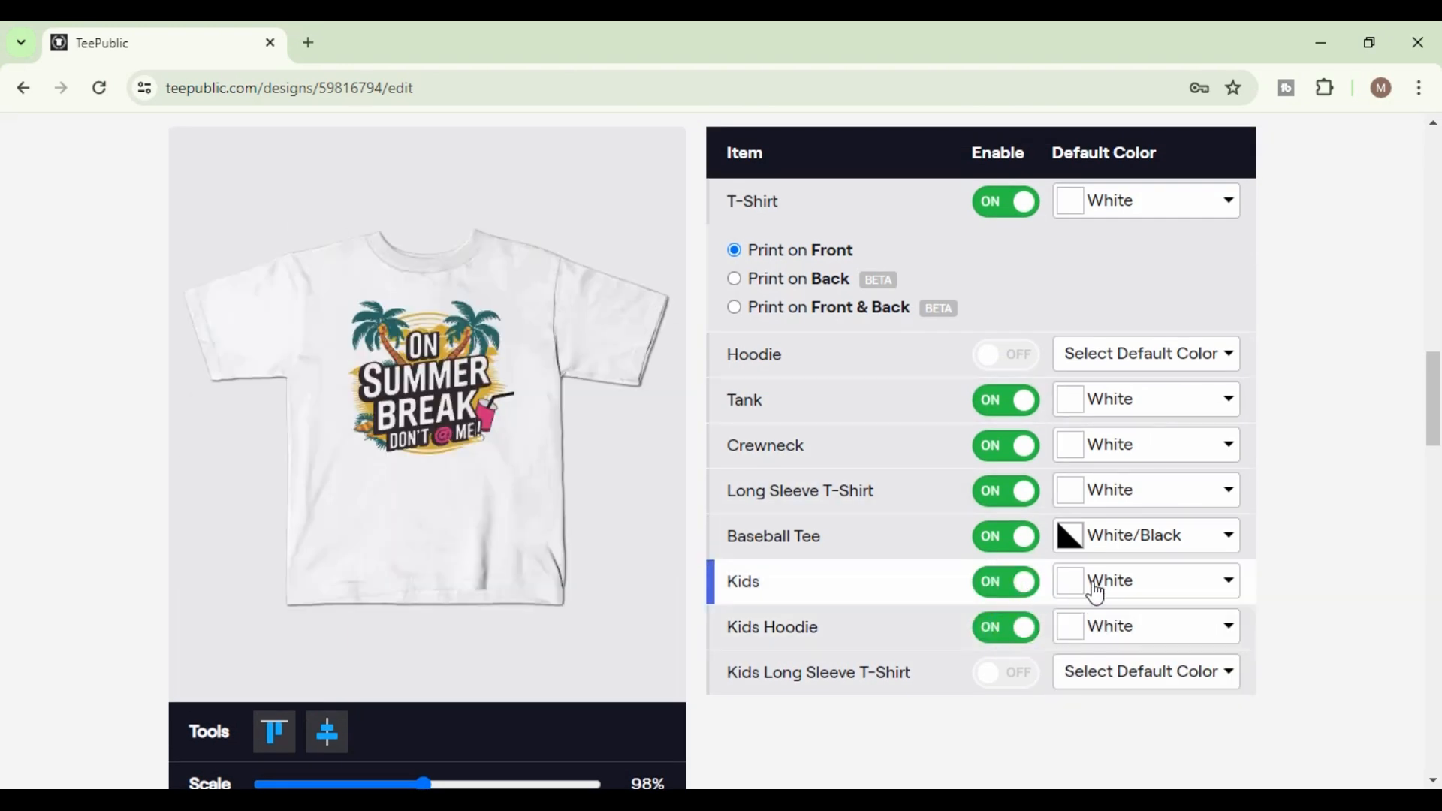
# Preview the design on the Kids Long Sleeve T-Shirt in its available colors without selecting a default.
pyautogui.scroll(-1, 1192, 536)
pyautogui.scroll(-2, 1192, 536)
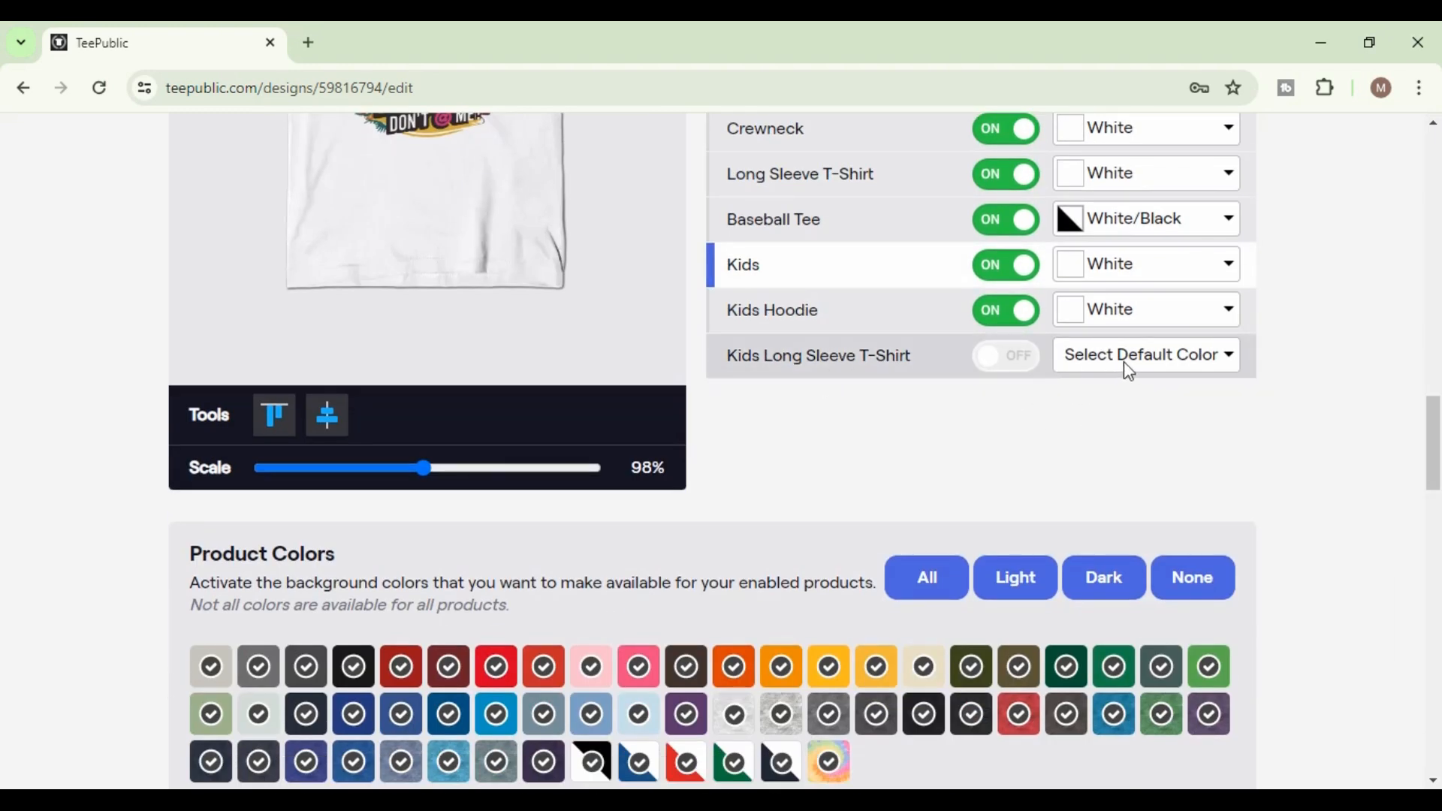
pyautogui.click(845, 359)
pyautogui.scroll(2, 931, 439)
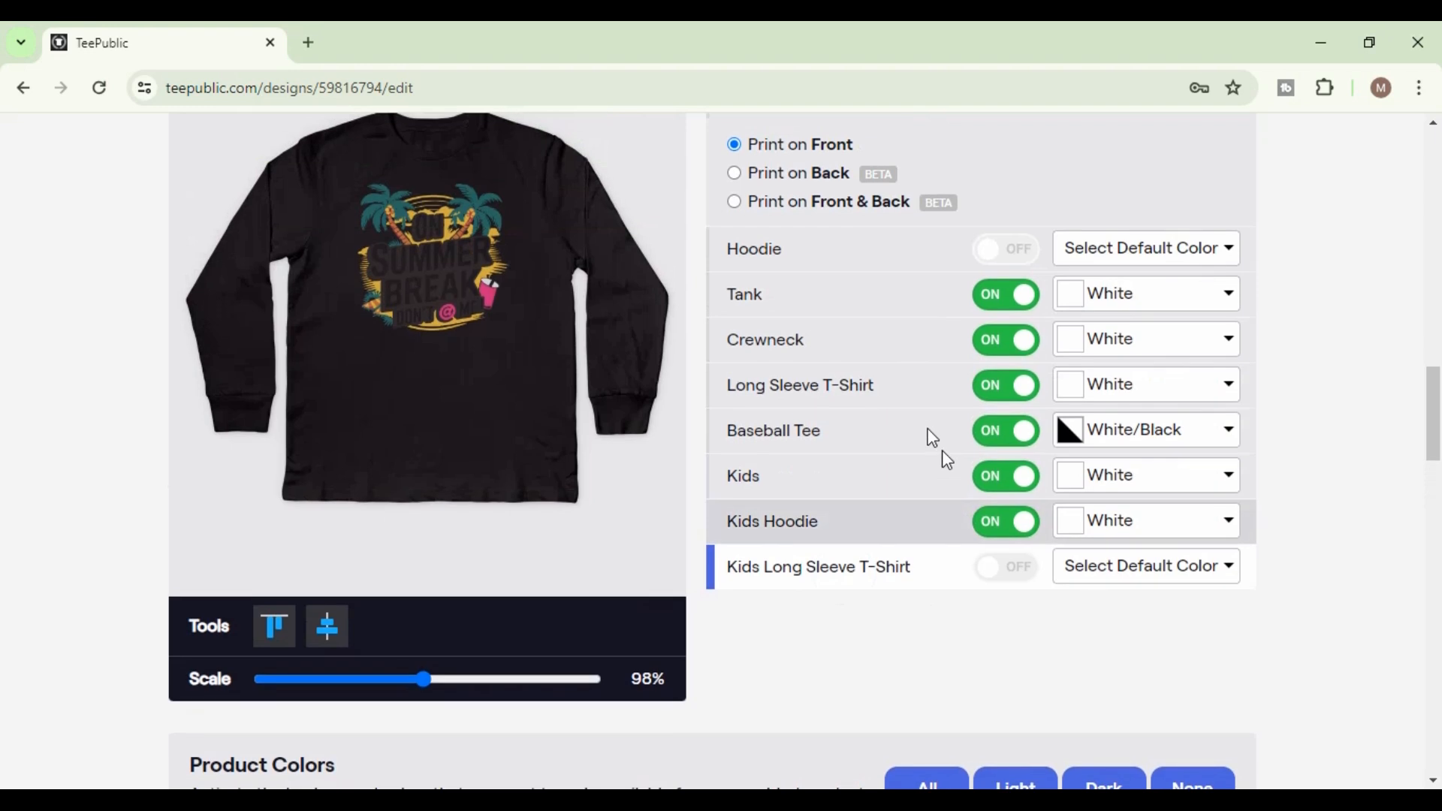
pyautogui.click(1231, 571)
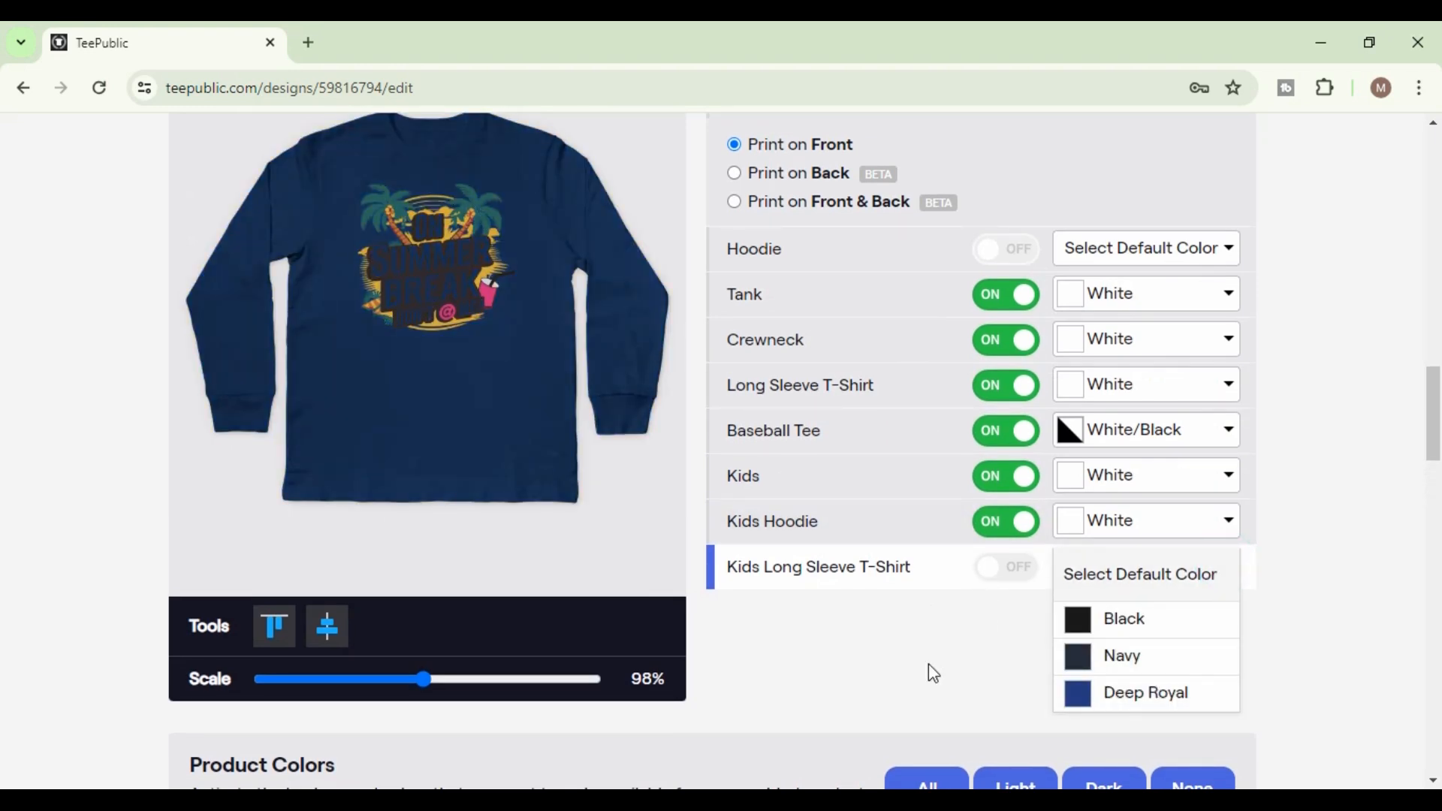
pyautogui.click(929, 664)
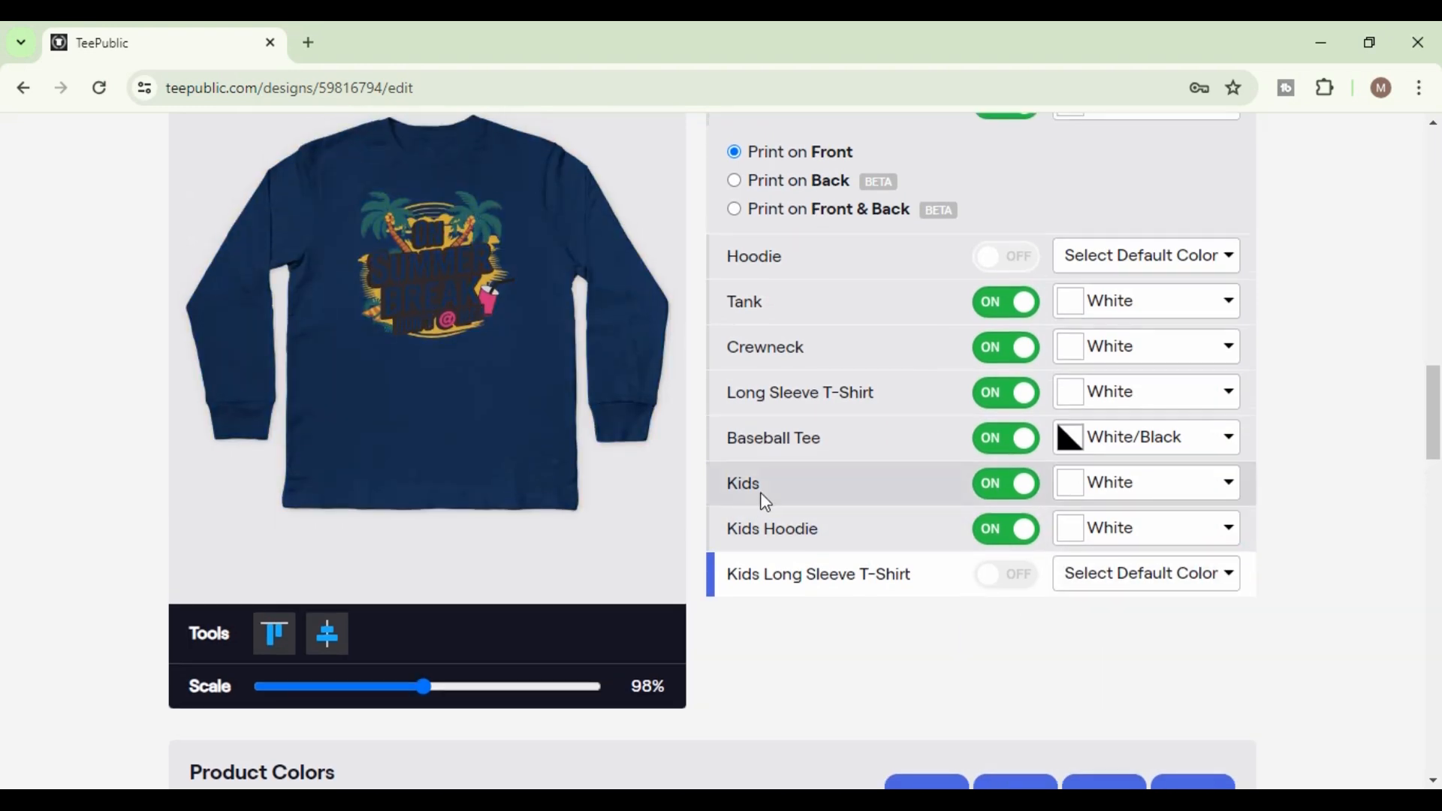
# Open the Stickers configuration among the other products and review the design's die-cut sticker preview.
pyautogui.scroll(5, 892, 477)
pyautogui.scroll(-11, 894, 472)
pyautogui.scroll(-5, 898, 480)
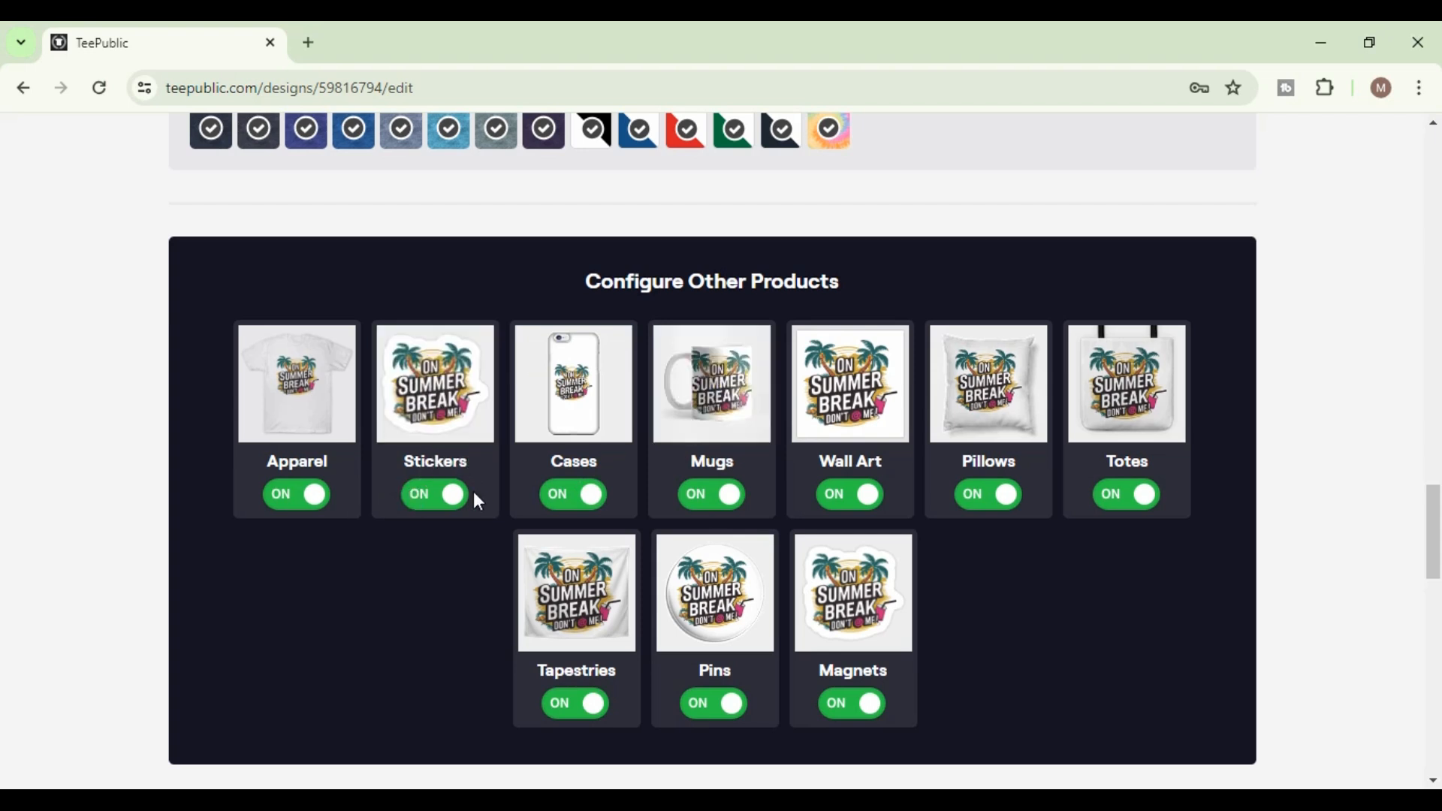
pyautogui.click(459, 426)
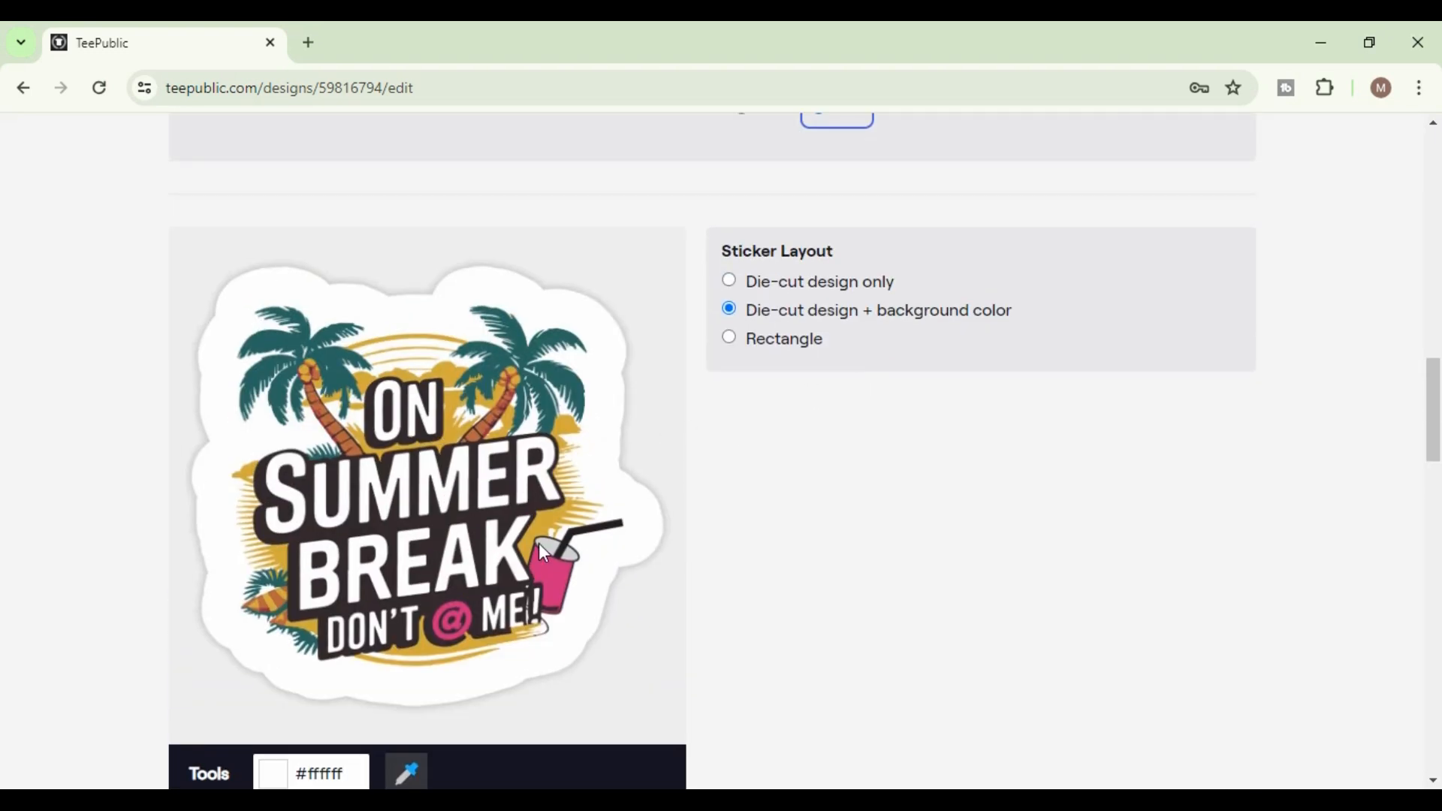
pyautogui.scroll(-10, 777, 458)
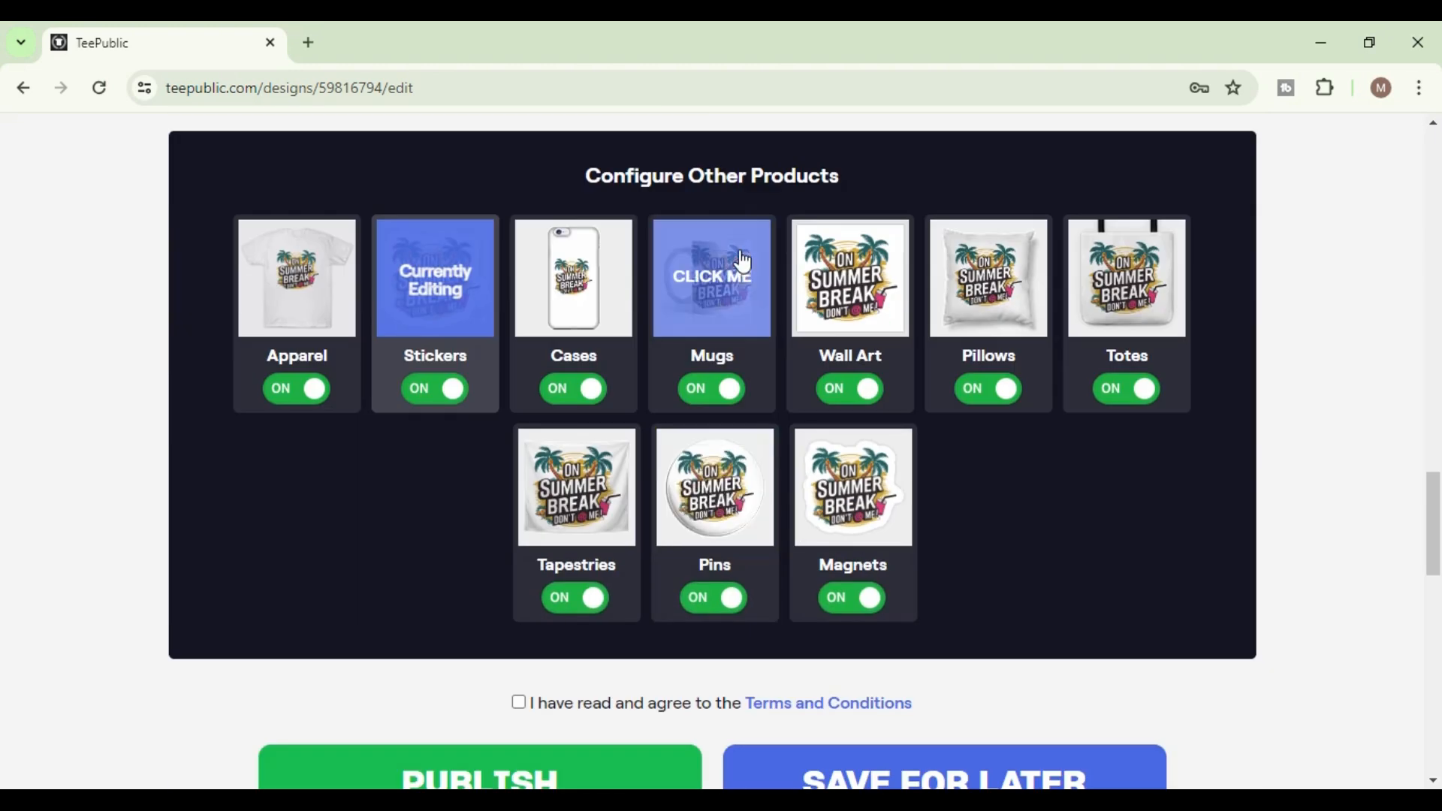
# Open the Mugs configuration and reduce the design's scale on the coffee mug to 69%.
pyautogui.click(724, 293)
pyautogui.scroll(8, 840, 317)
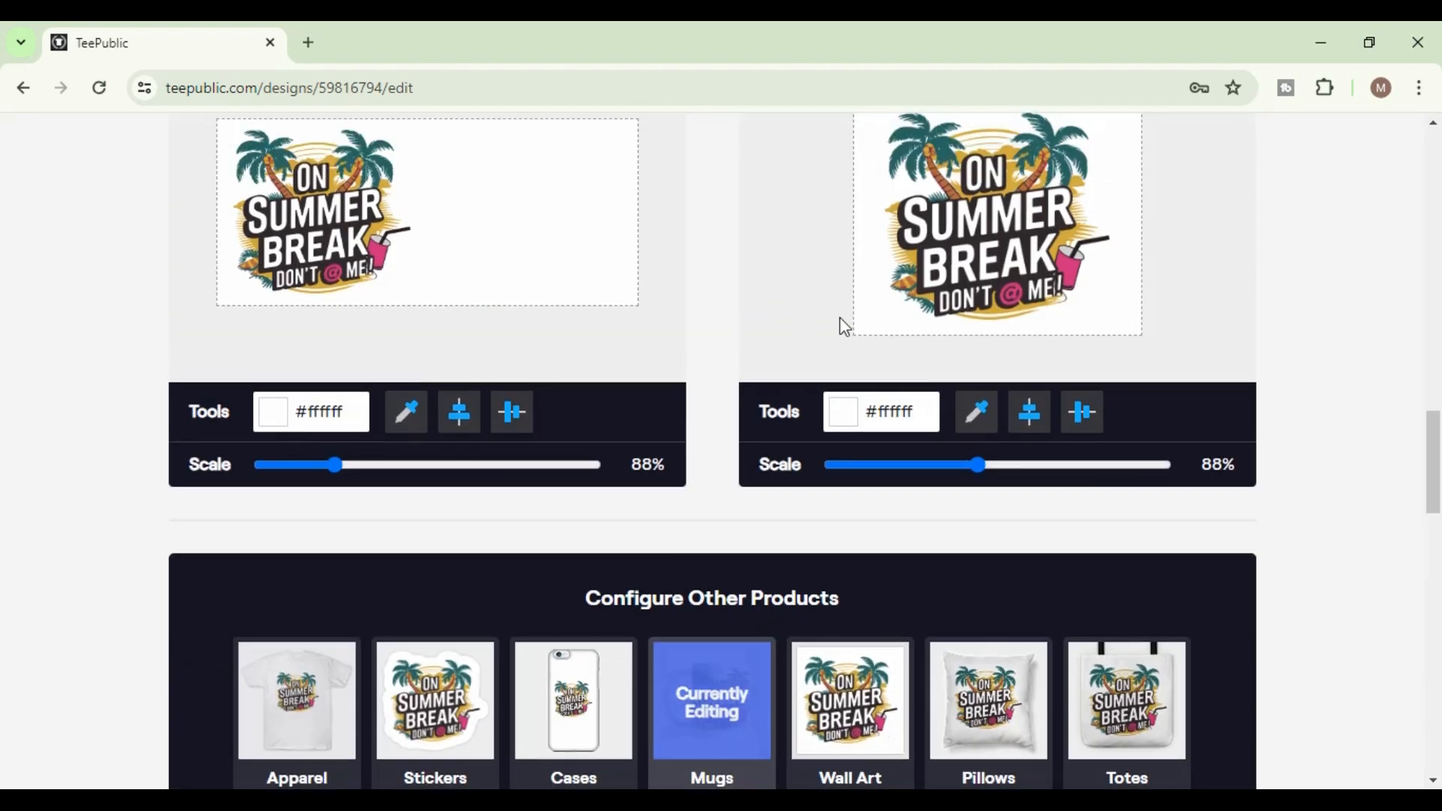
pyautogui.scroll(2, 586, 300)
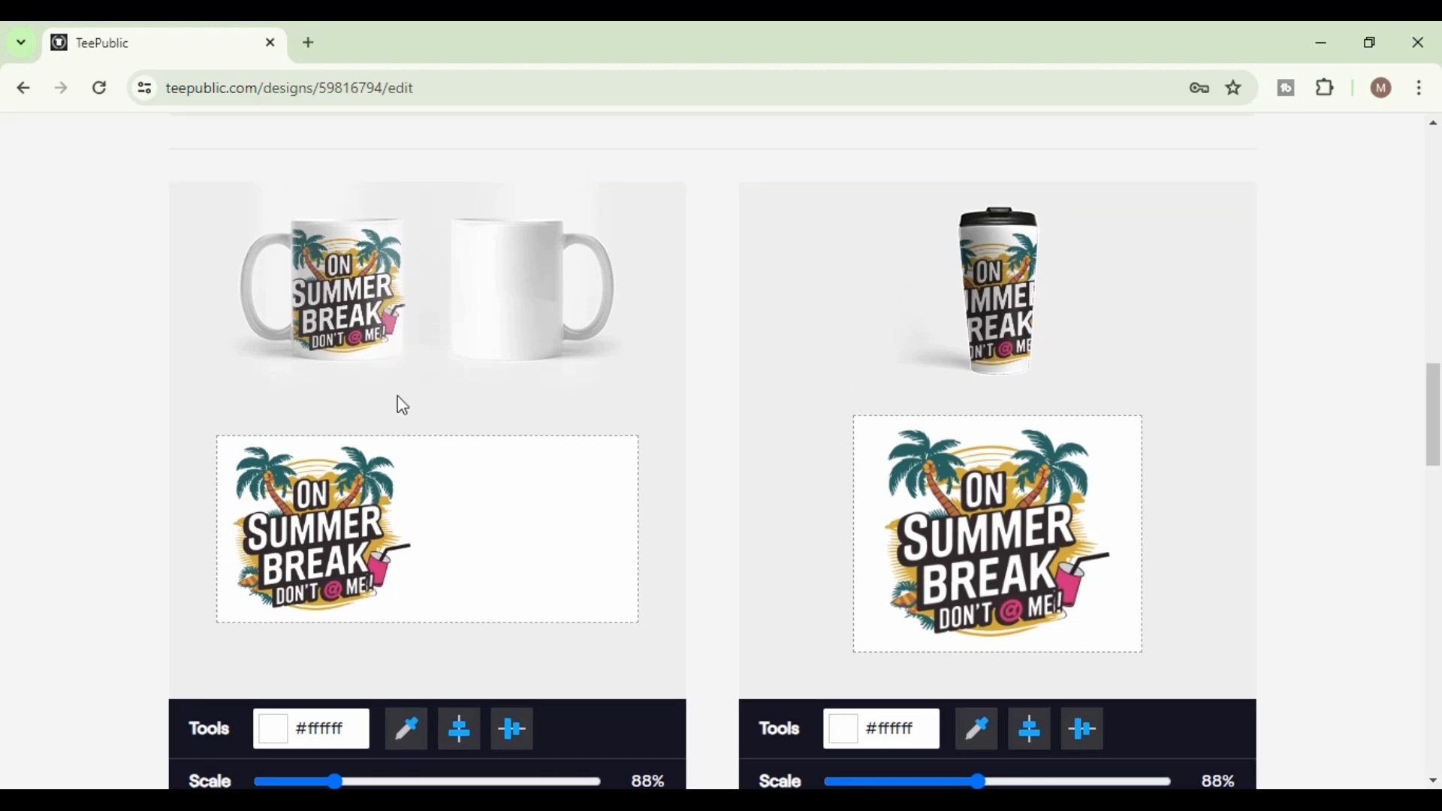
pyautogui.scroll(-3, 338, 751)
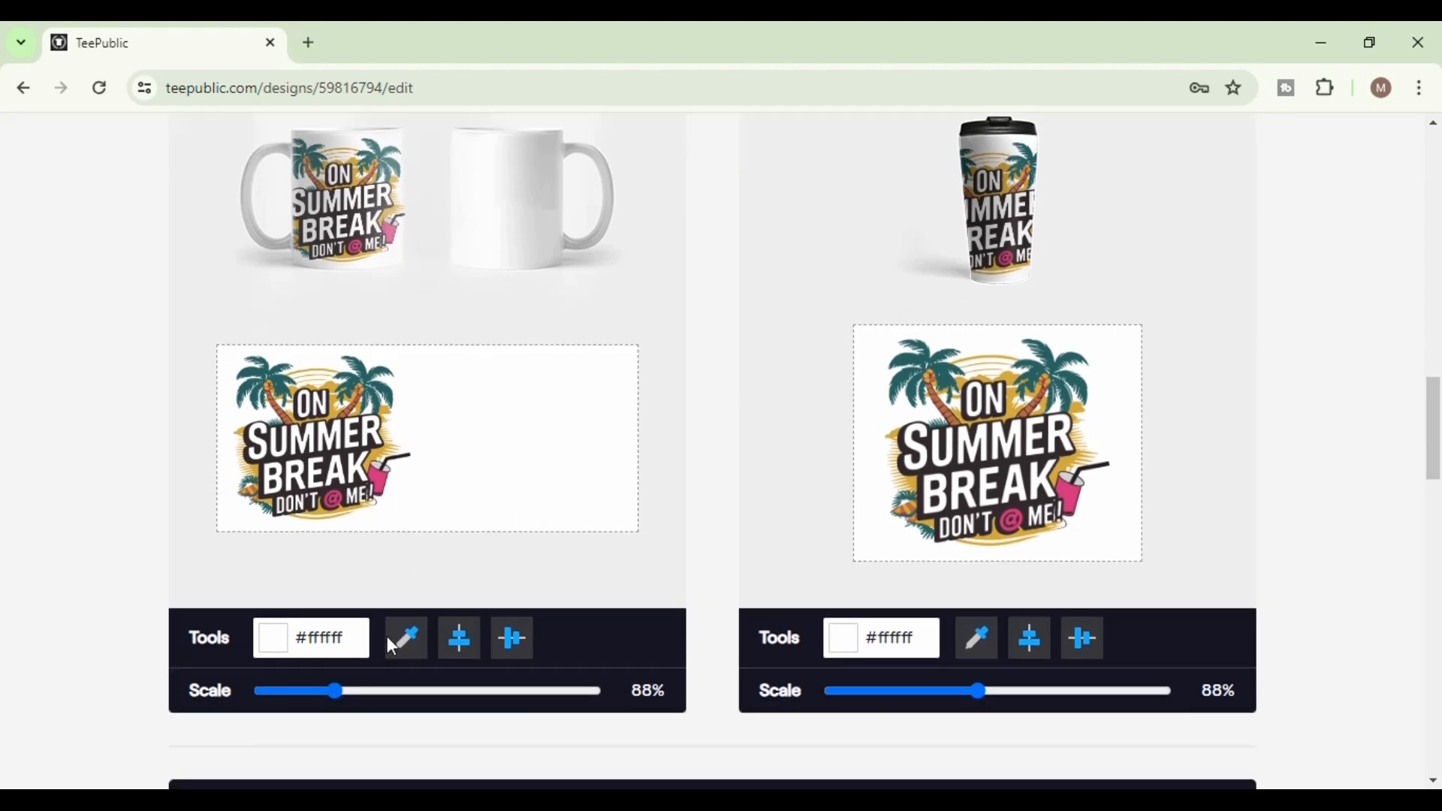
pyautogui.scroll(3, 601, 541)
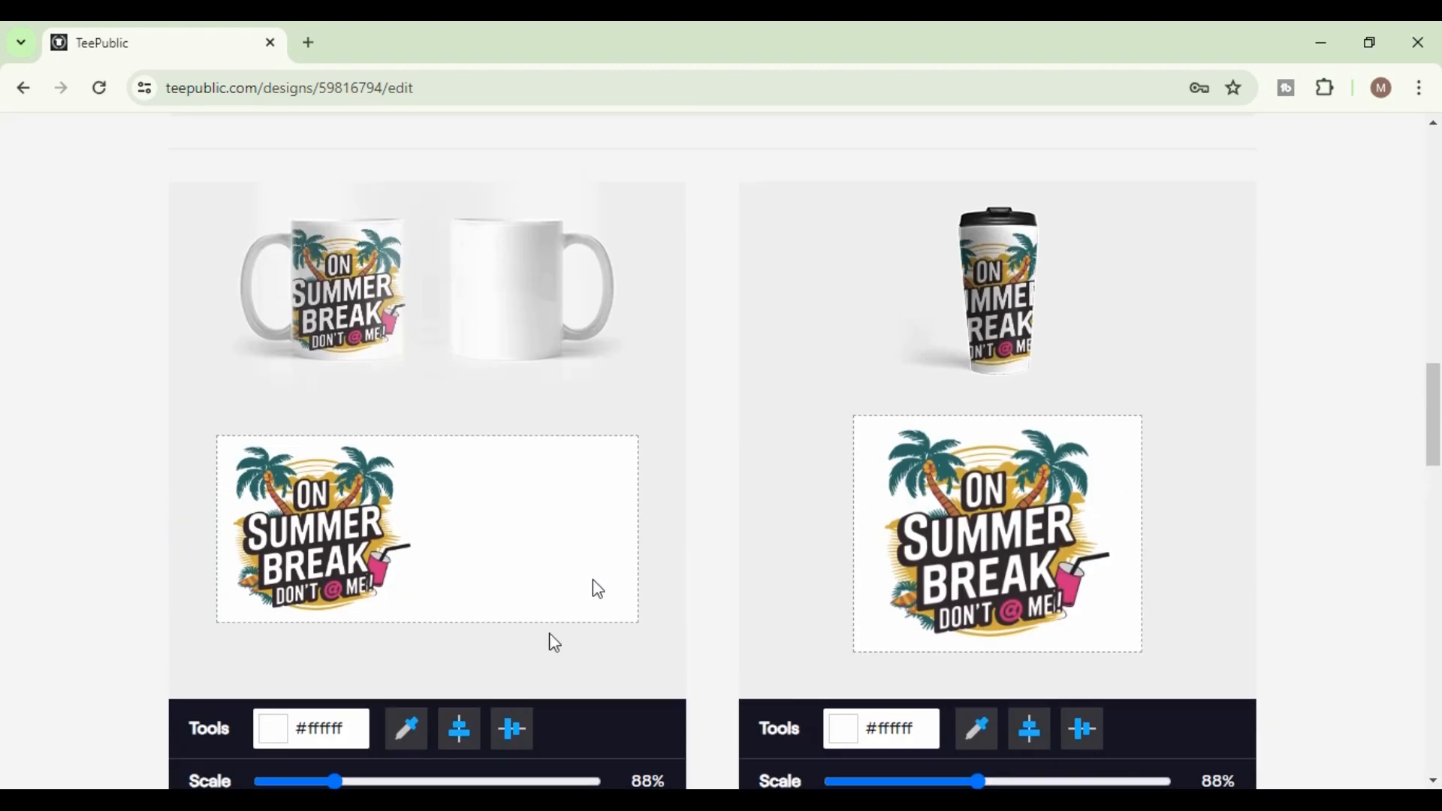
pyautogui.moveTo(340, 782)
pyautogui.mouseDown()
pyautogui.moveTo(310, 783)
pyautogui.moveTo(324, 783)
pyautogui.mouseUp()
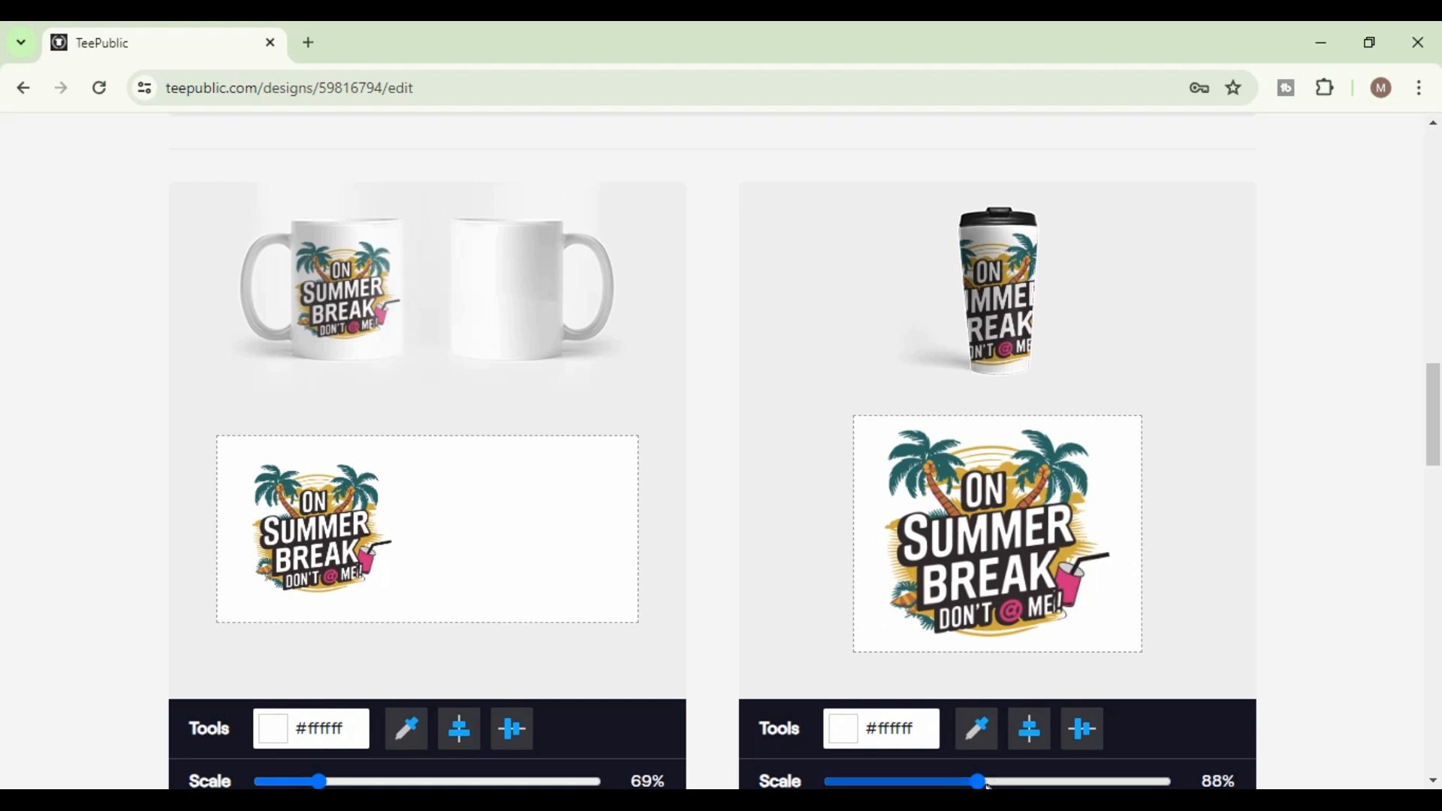
# Reduce the design's scale on the travel mug to 42% and shift it slightly right in the print area.
pyautogui.moveTo(980, 783); pyautogui.dragTo(905, 784)
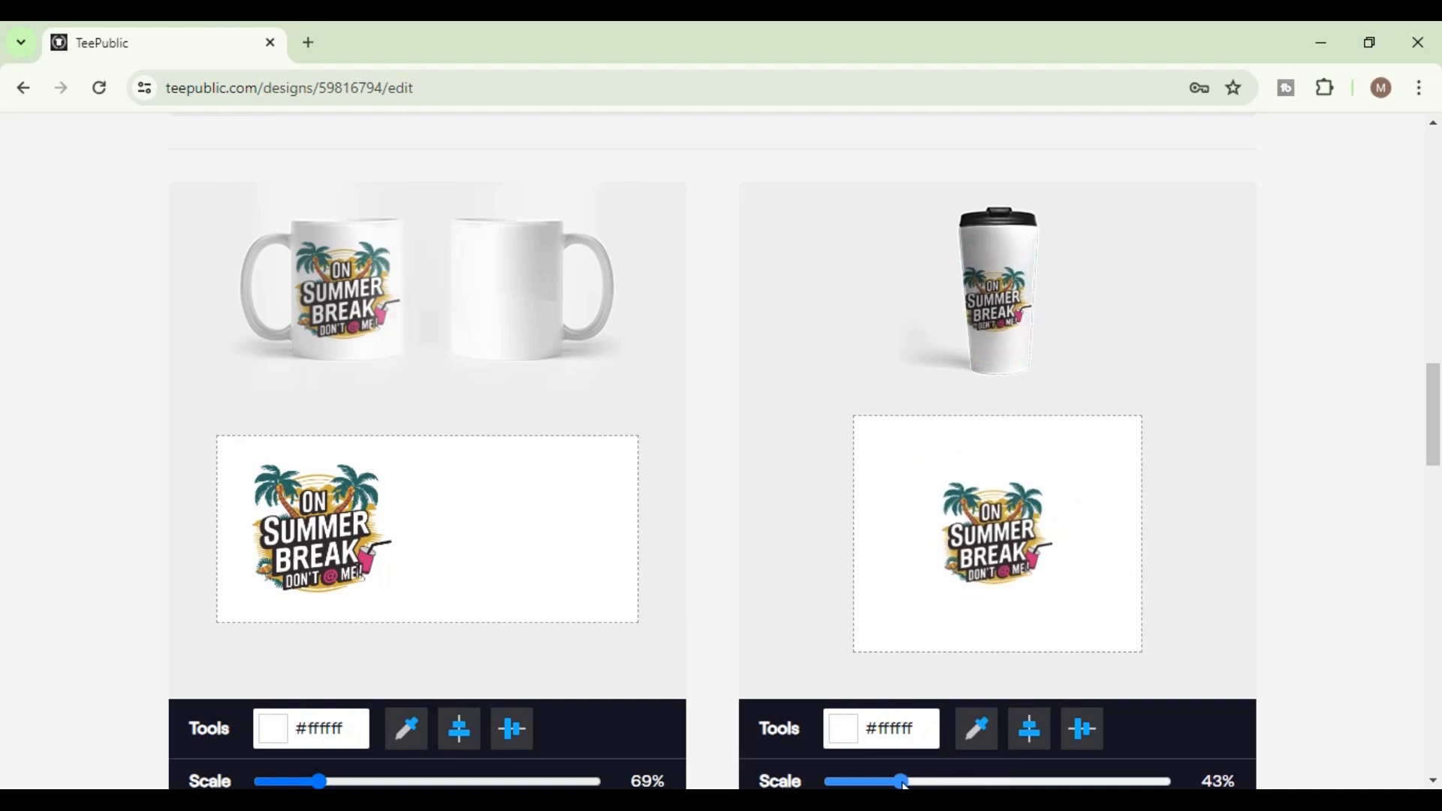
pyautogui.click(990, 552)
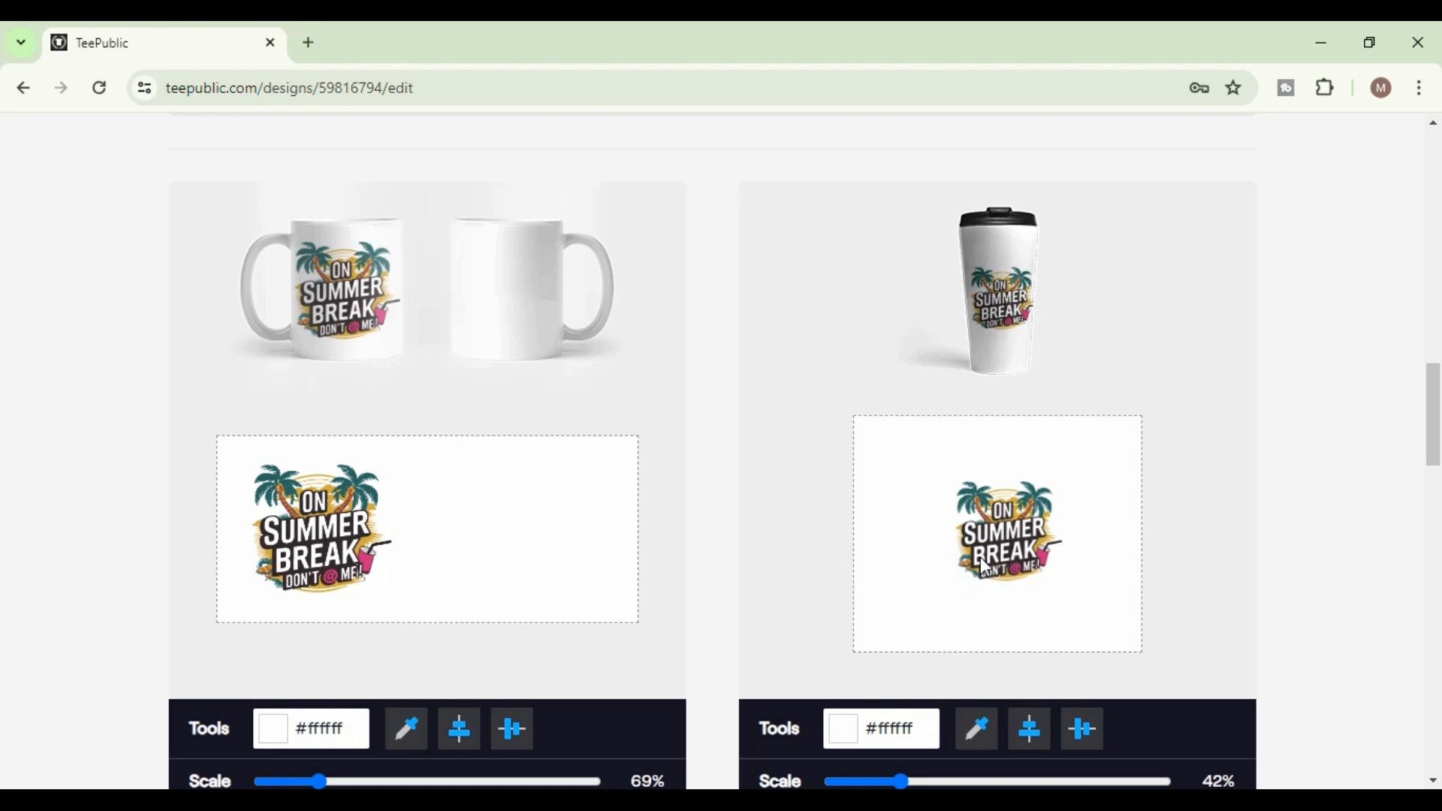
# Open the Tapestries configuration and set the design's scale on the Medium & Large Tapestry to 89%.
pyautogui.scroll(-13, 924, 489)
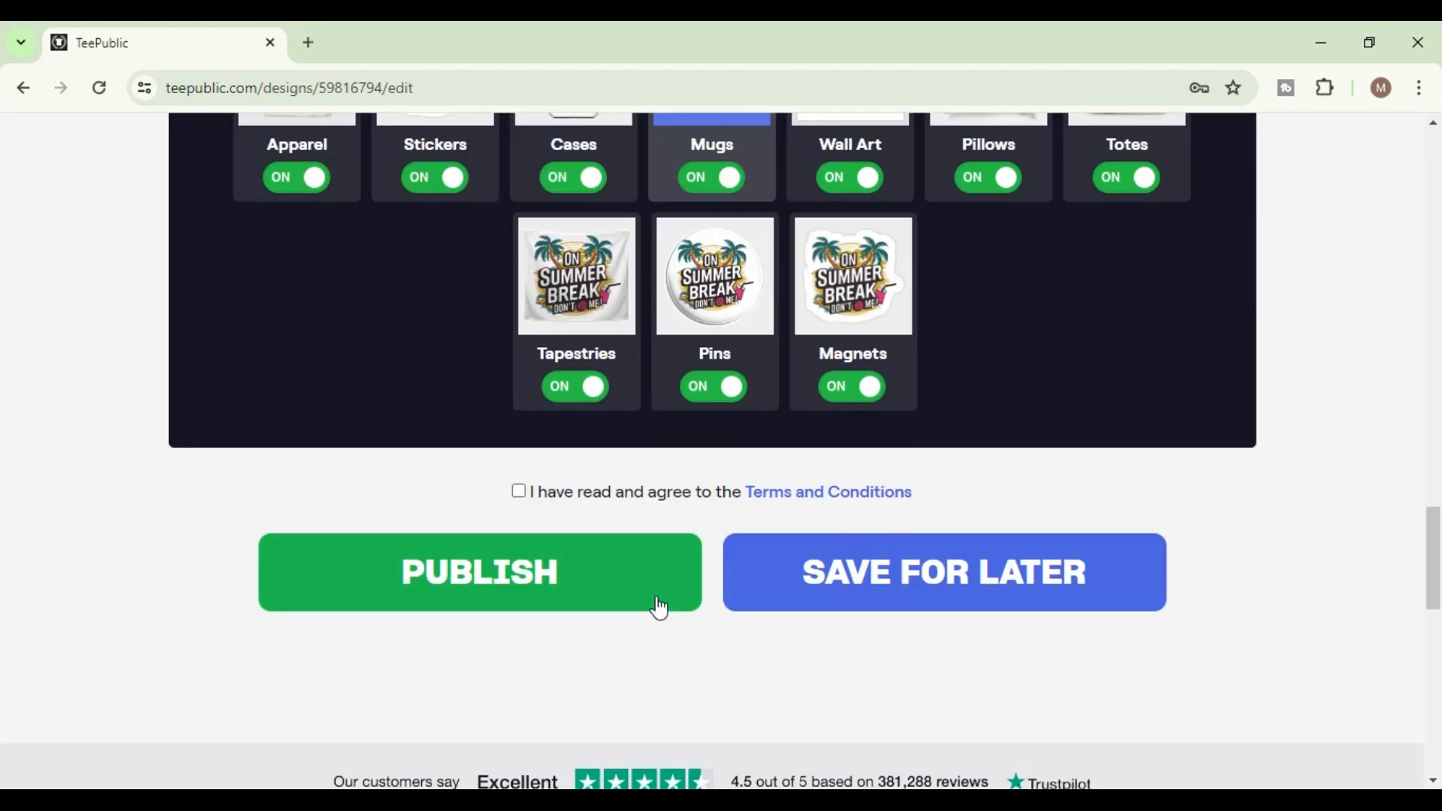
pyautogui.scroll(3, 656, 606)
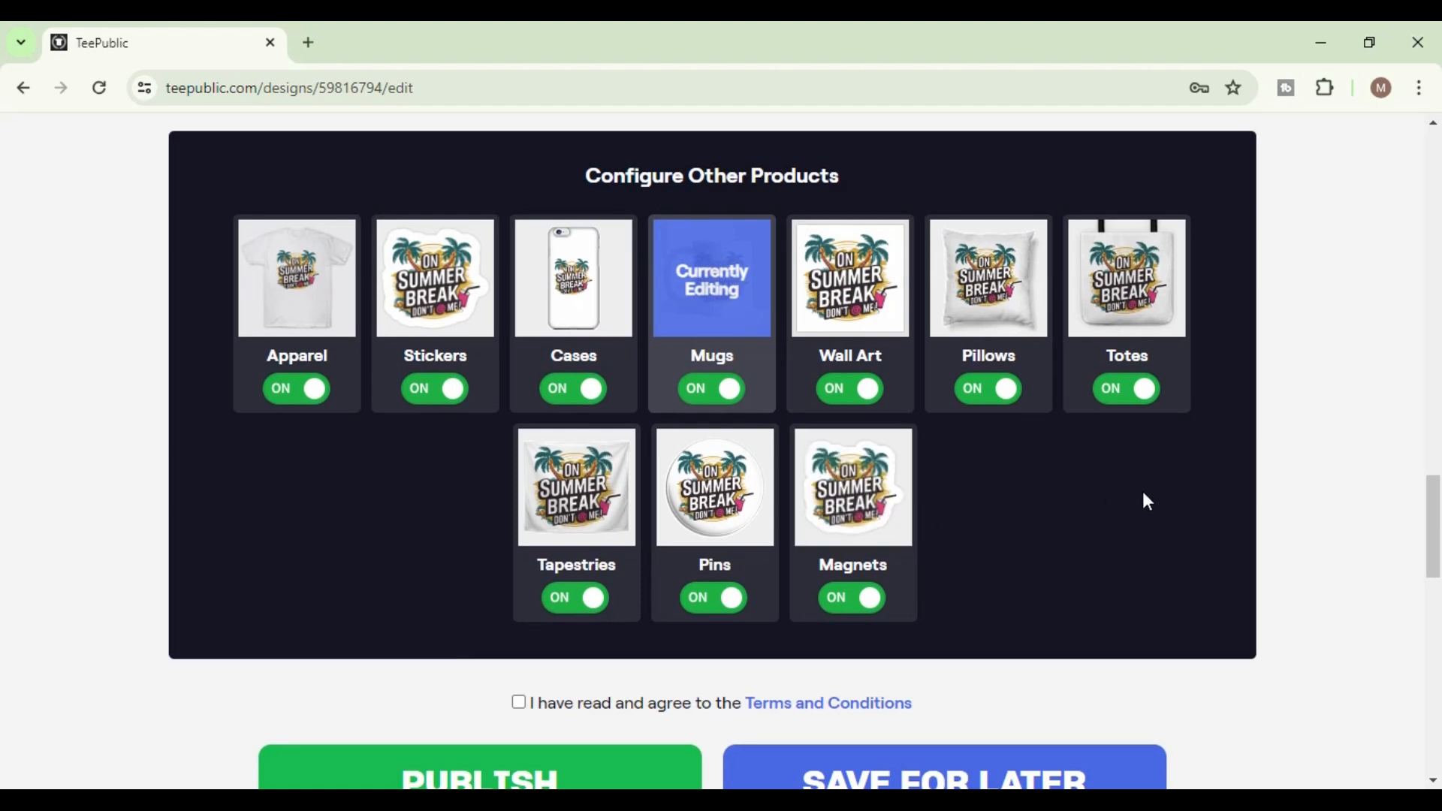
pyautogui.click(610, 505)
pyautogui.scroll(12, 952, 354)
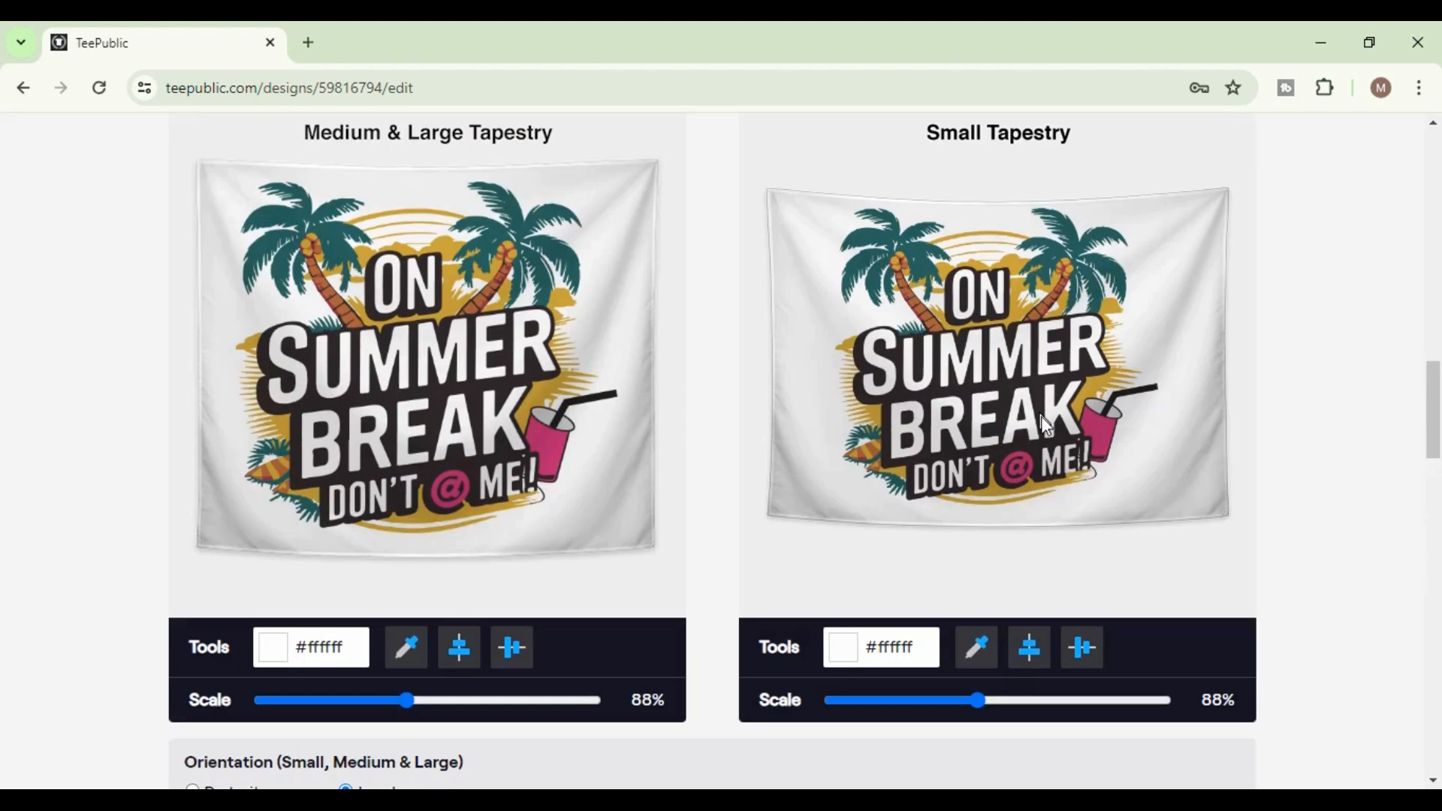
pyautogui.scroll(1, 1041, 417)
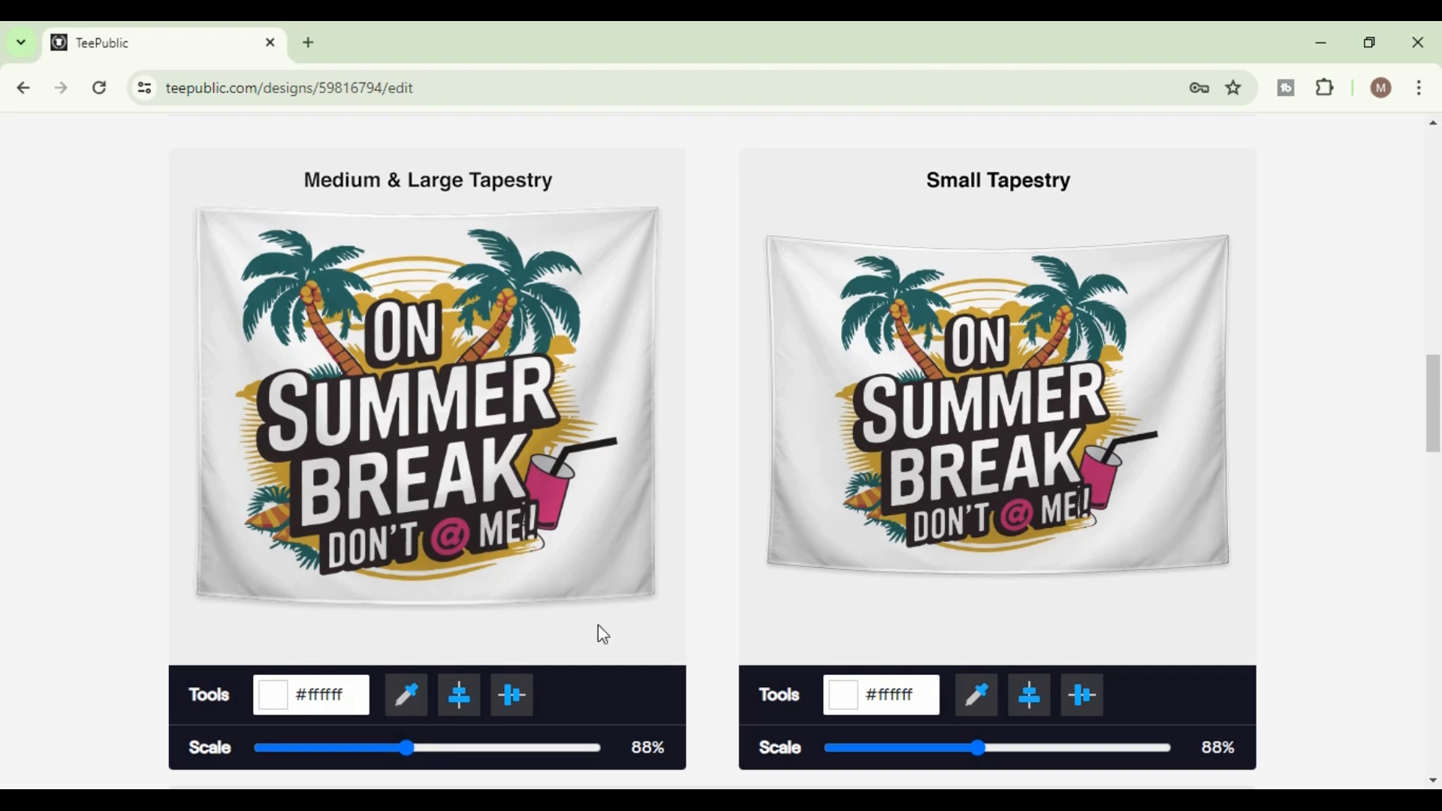
pyautogui.moveTo(406, 750); pyautogui.dragTo(408, 751)
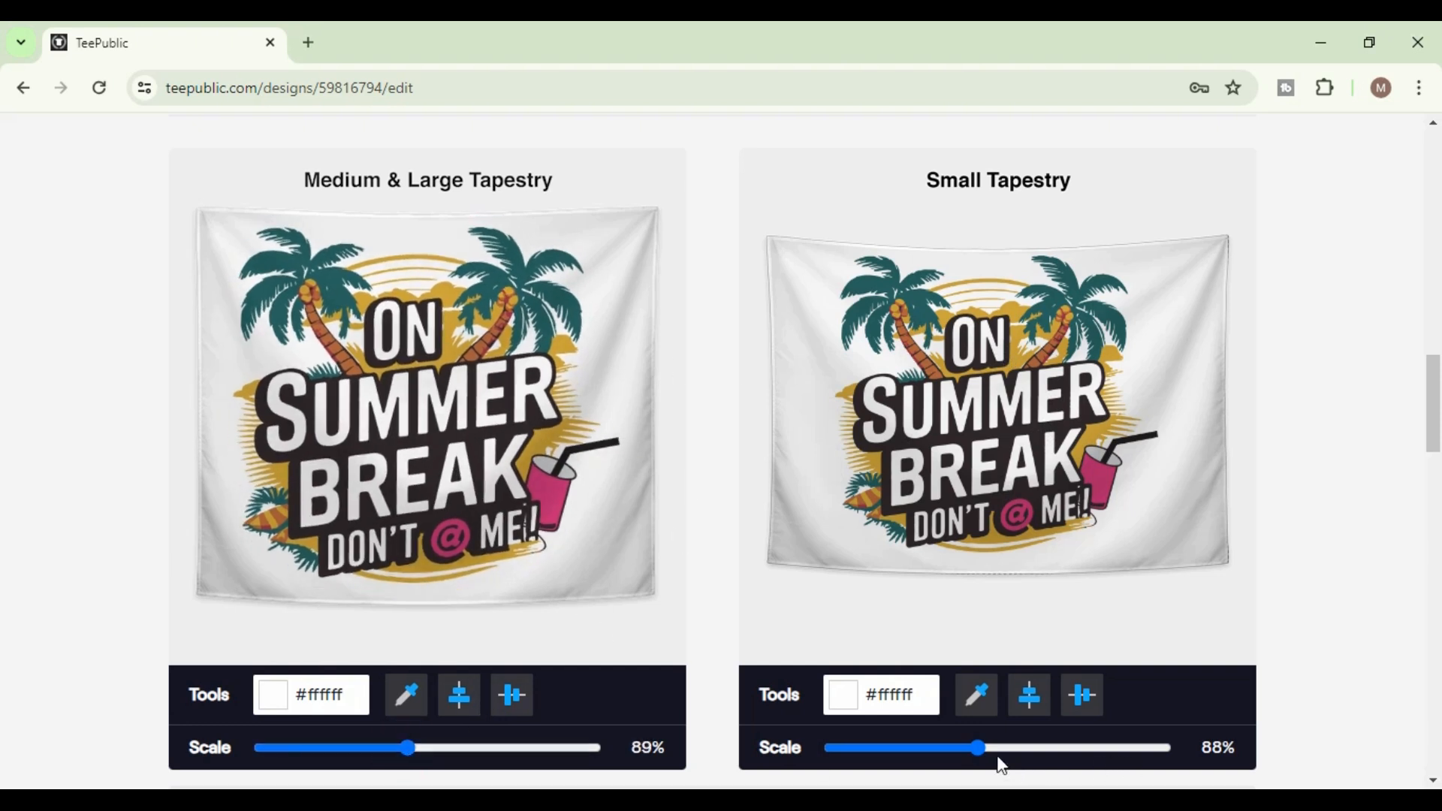
# Set the design's scale on the Small Tapestry to 90%.
pyautogui.moveTo(981, 748)
pyautogui.mouseDown()
pyautogui.moveTo(1003, 748)
pyautogui.moveTo(974, 749)
pyautogui.mouseUp()
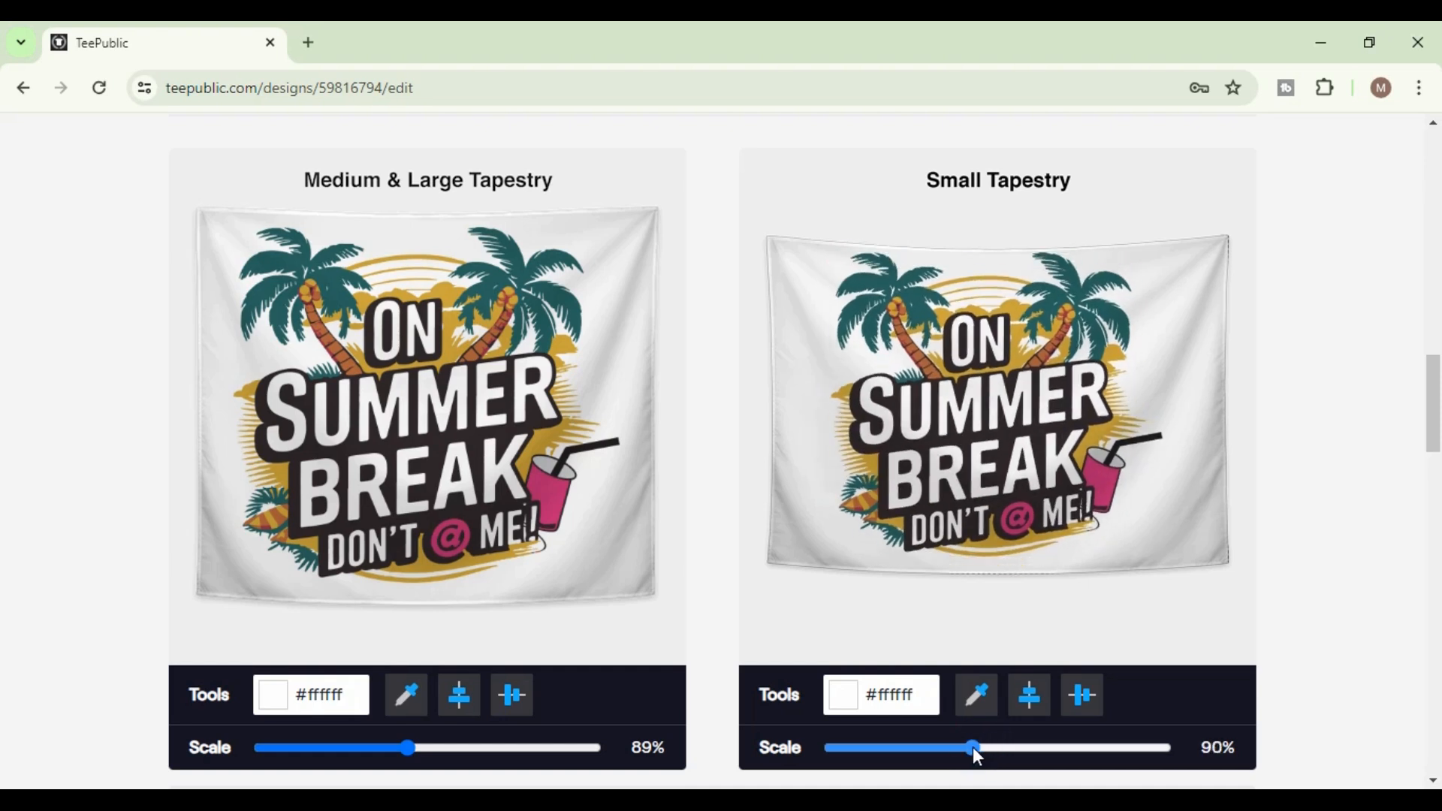
# Agree to the Terms and Conditions and publish the design with its configured products.
pyautogui.scroll(-10, 980, 451)
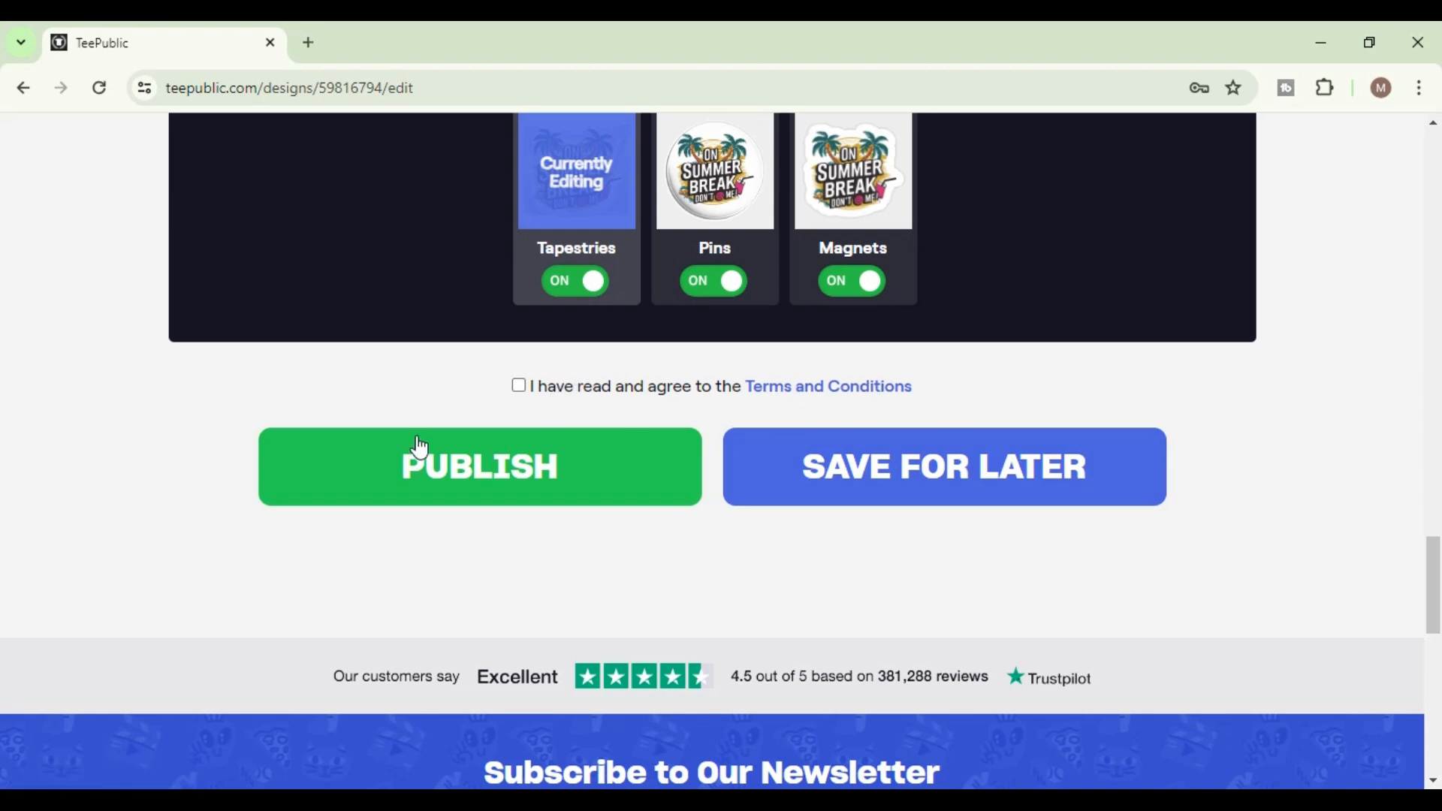
pyautogui.click(520, 386)
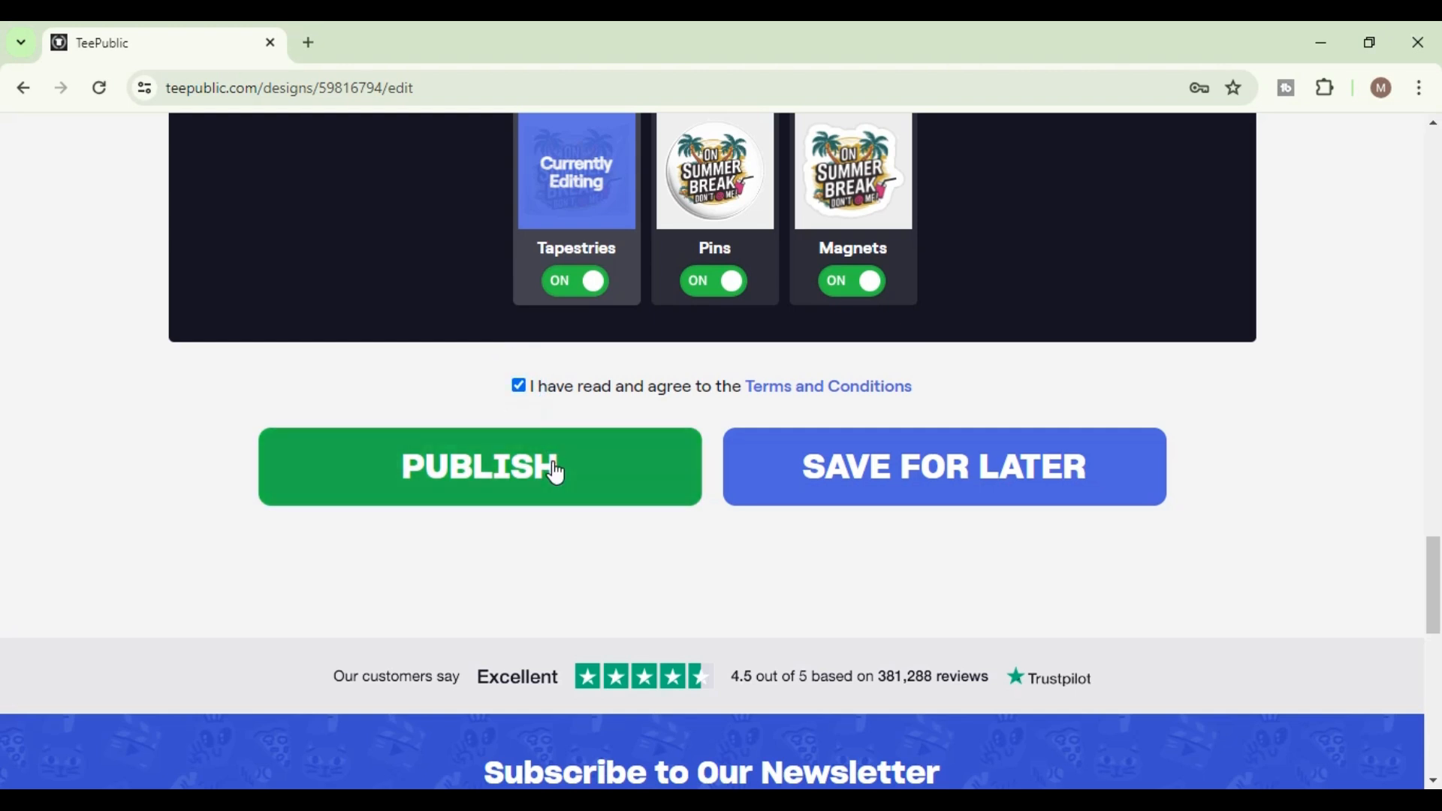
pyautogui.click(555, 469)
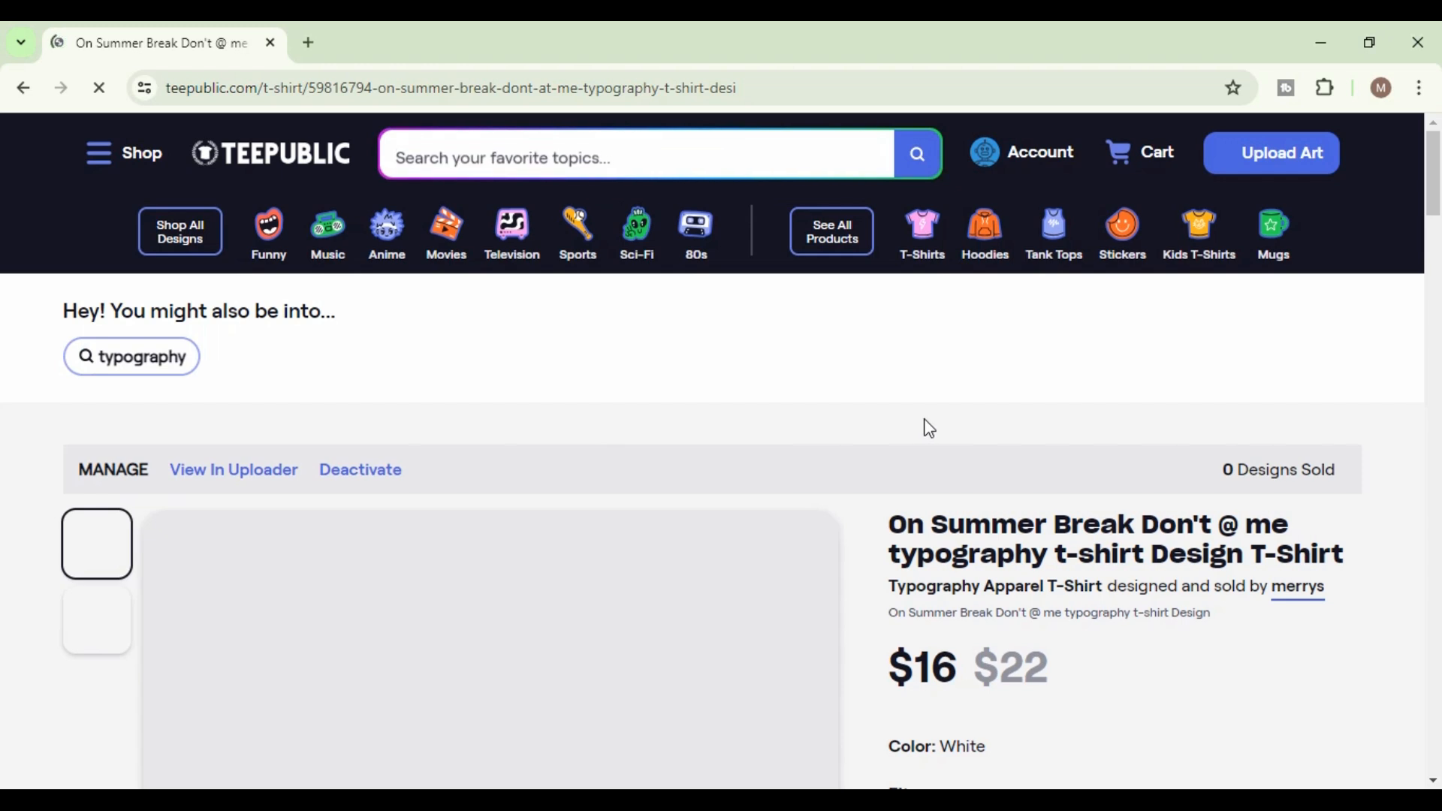
# Review the published design's T-shirt product page, including its preview, price, fit, style and size options.
pyautogui.scroll(-3, 933, 419)
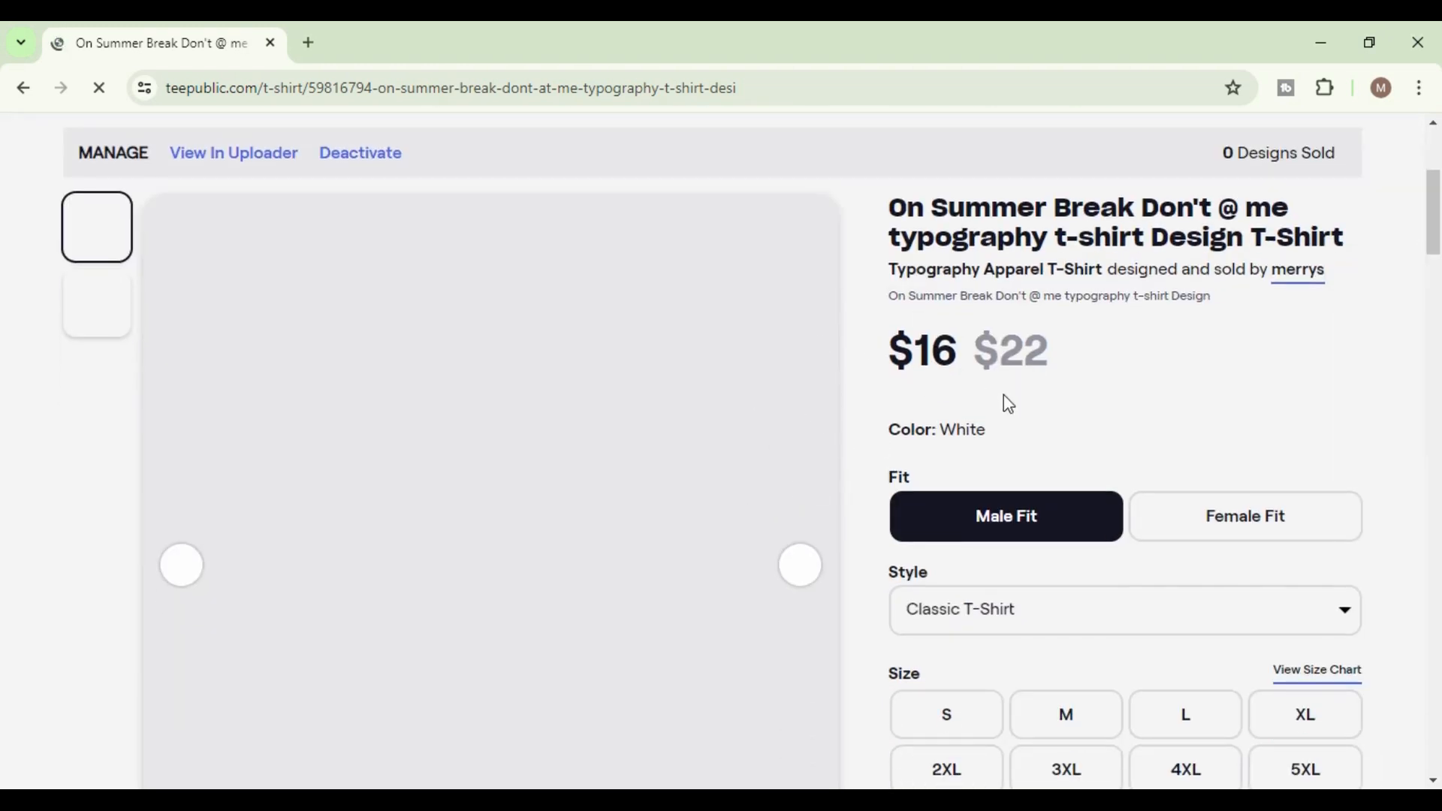
pyautogui.scroll(-3, 760, 459)
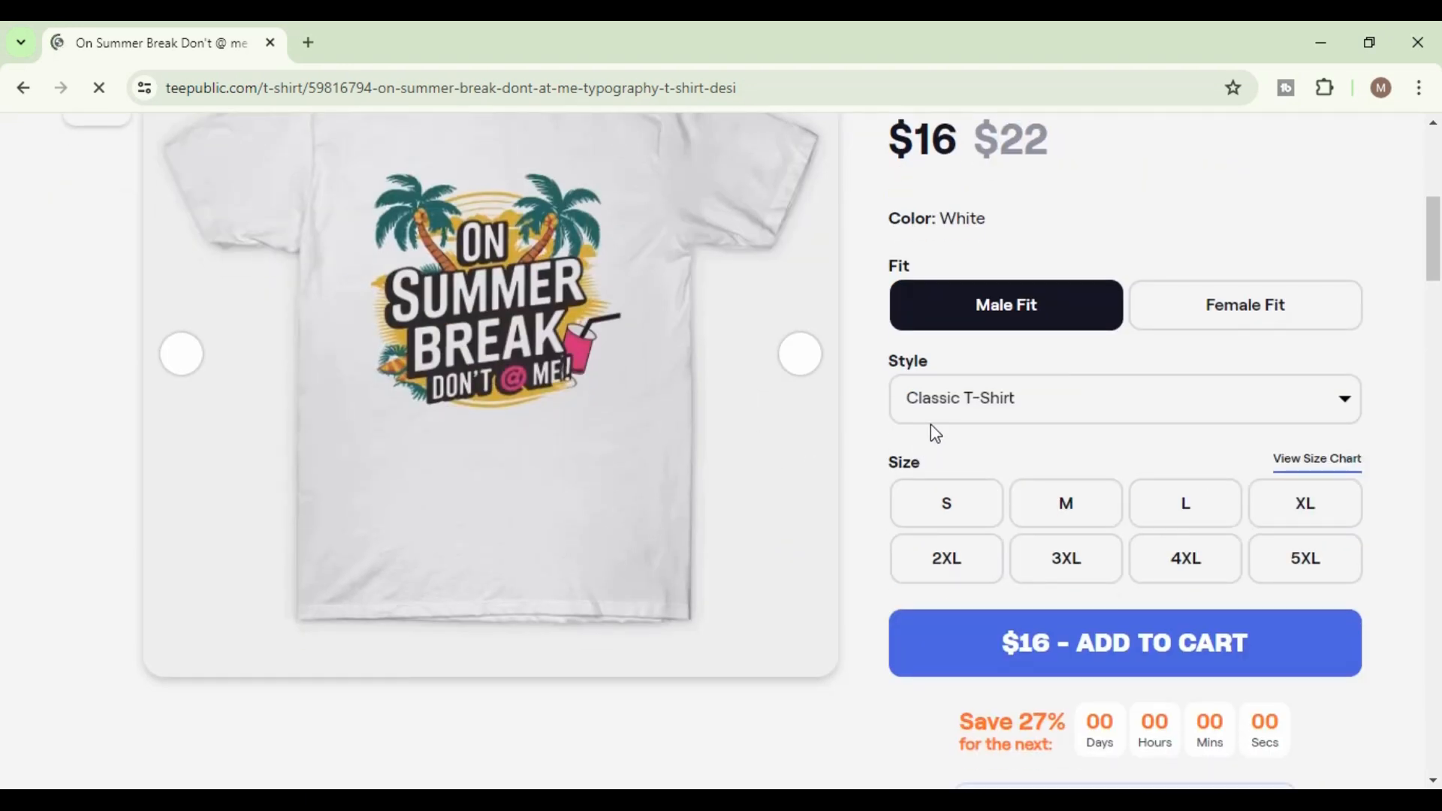
pyautogui.scroll(-10, 930, 428)
pyautogui.scroll(-10, 904, 423)
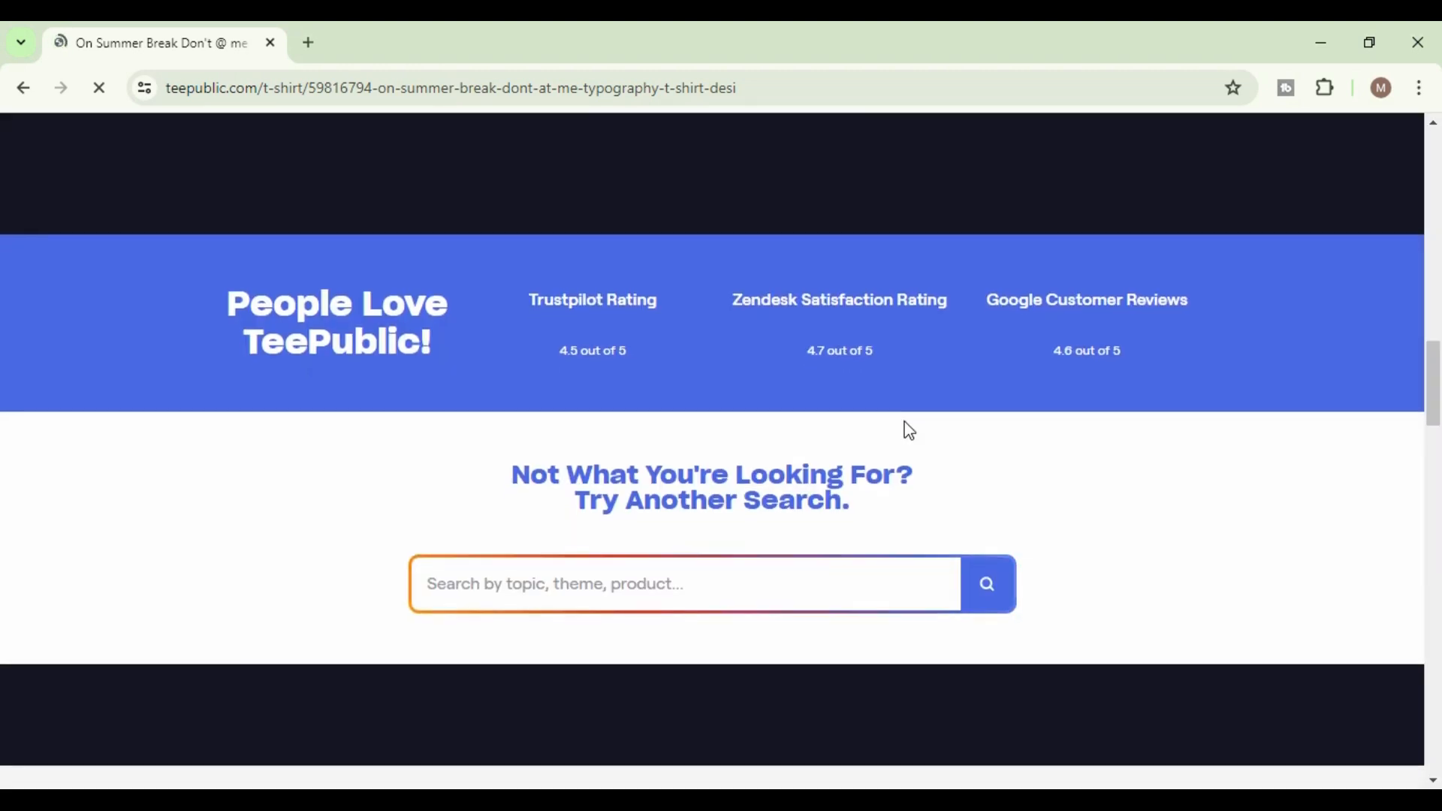
pyautogui.scroll(10, 918, 425)
pyautogui.scroll(15, 1163, 434)
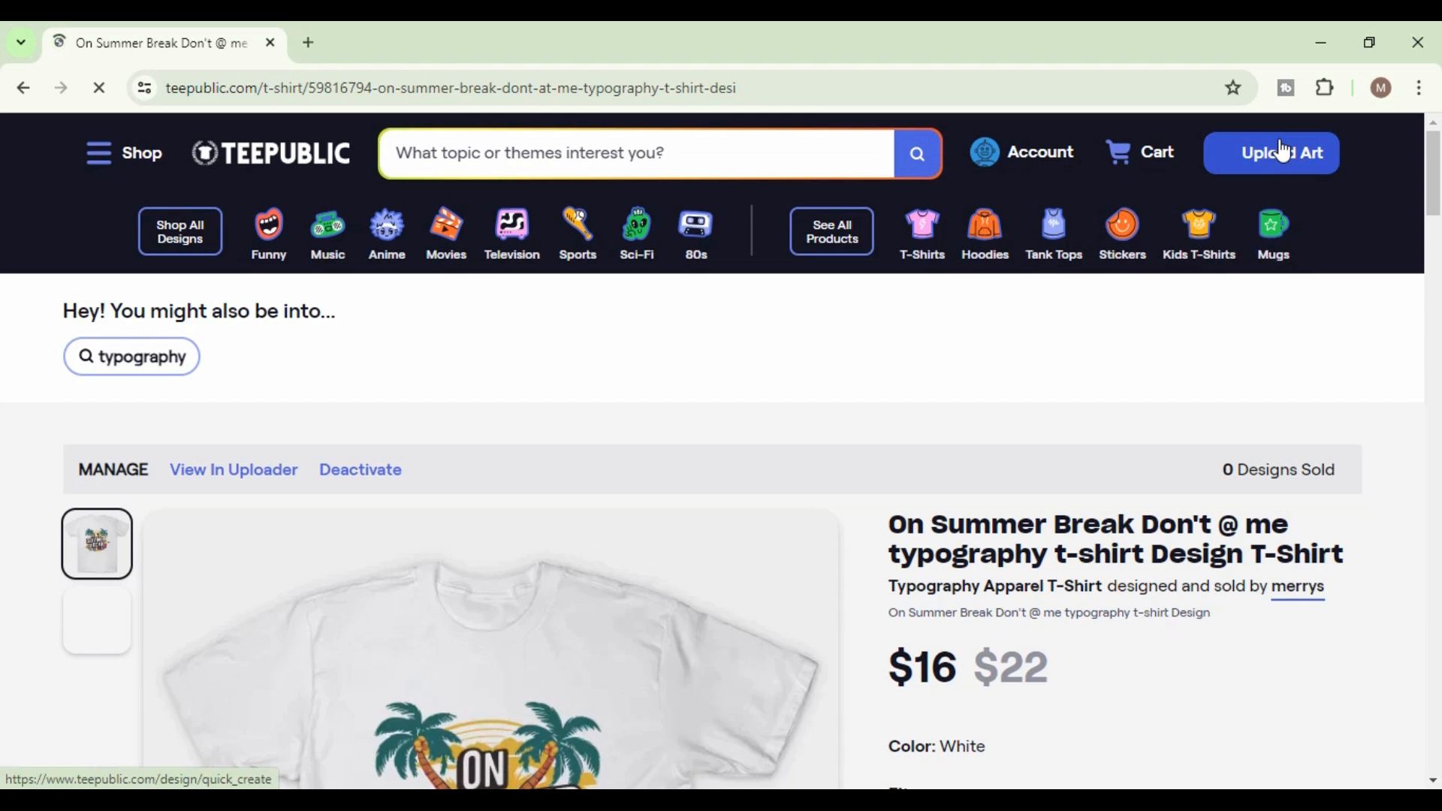
pyautogui.click(1283, 151)
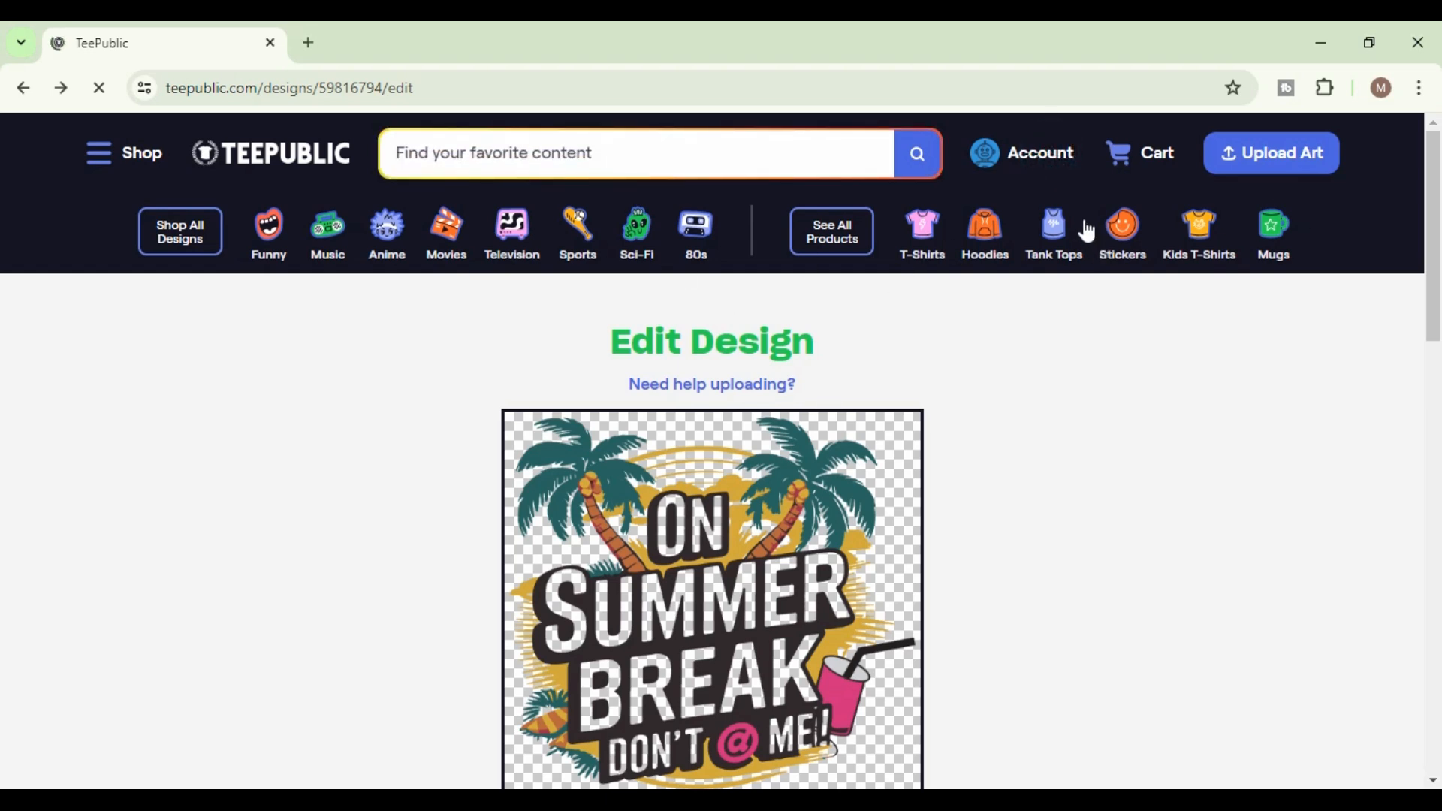
pyautogui.scroll(-10, 1085, 232)
pyautogui.scroll(10, 1068, 363)
pyautogui.scroll(2, 1098, 296)
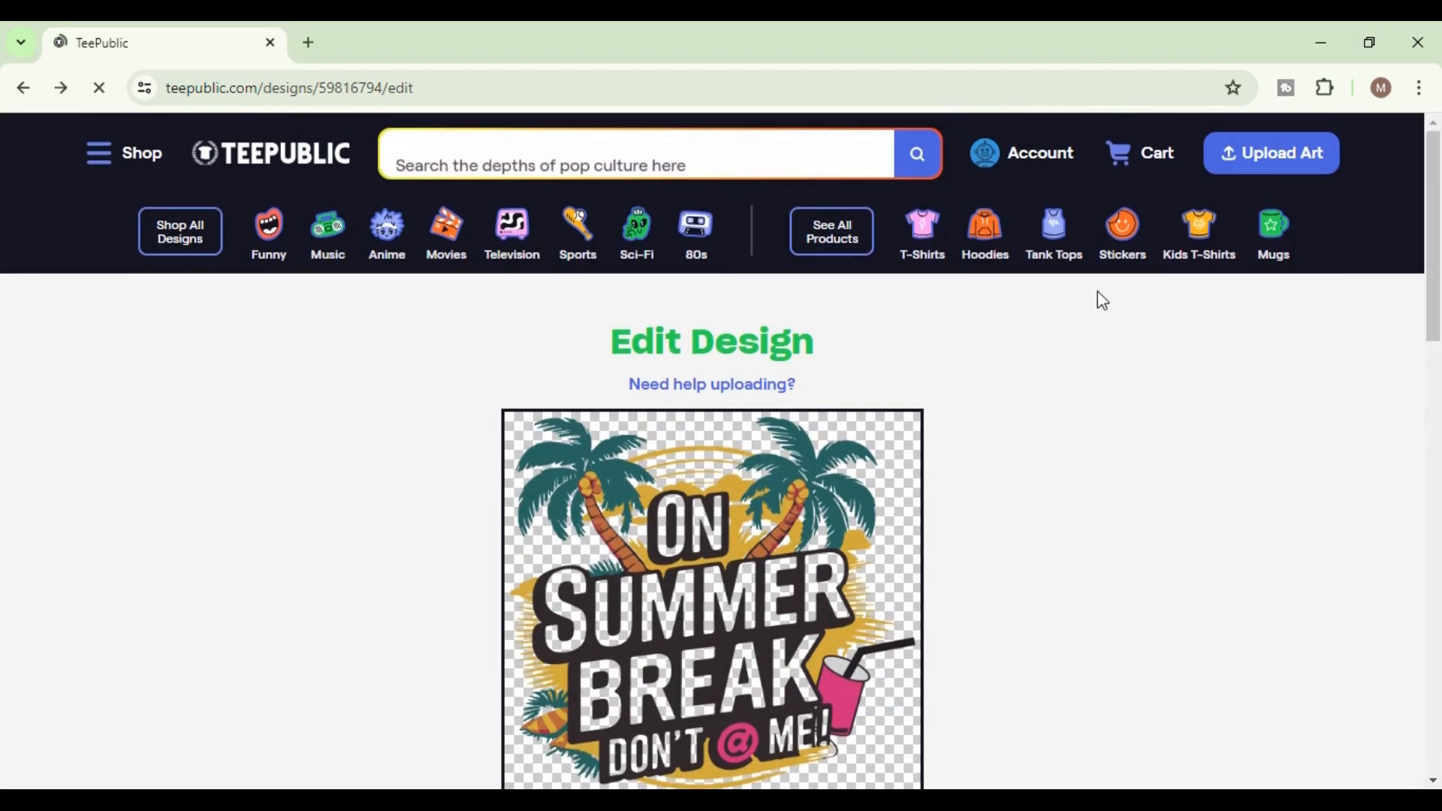
pyautogui.scroll(-10, 1066, 241)
pyautogui.scroll(15, 1095, 382)
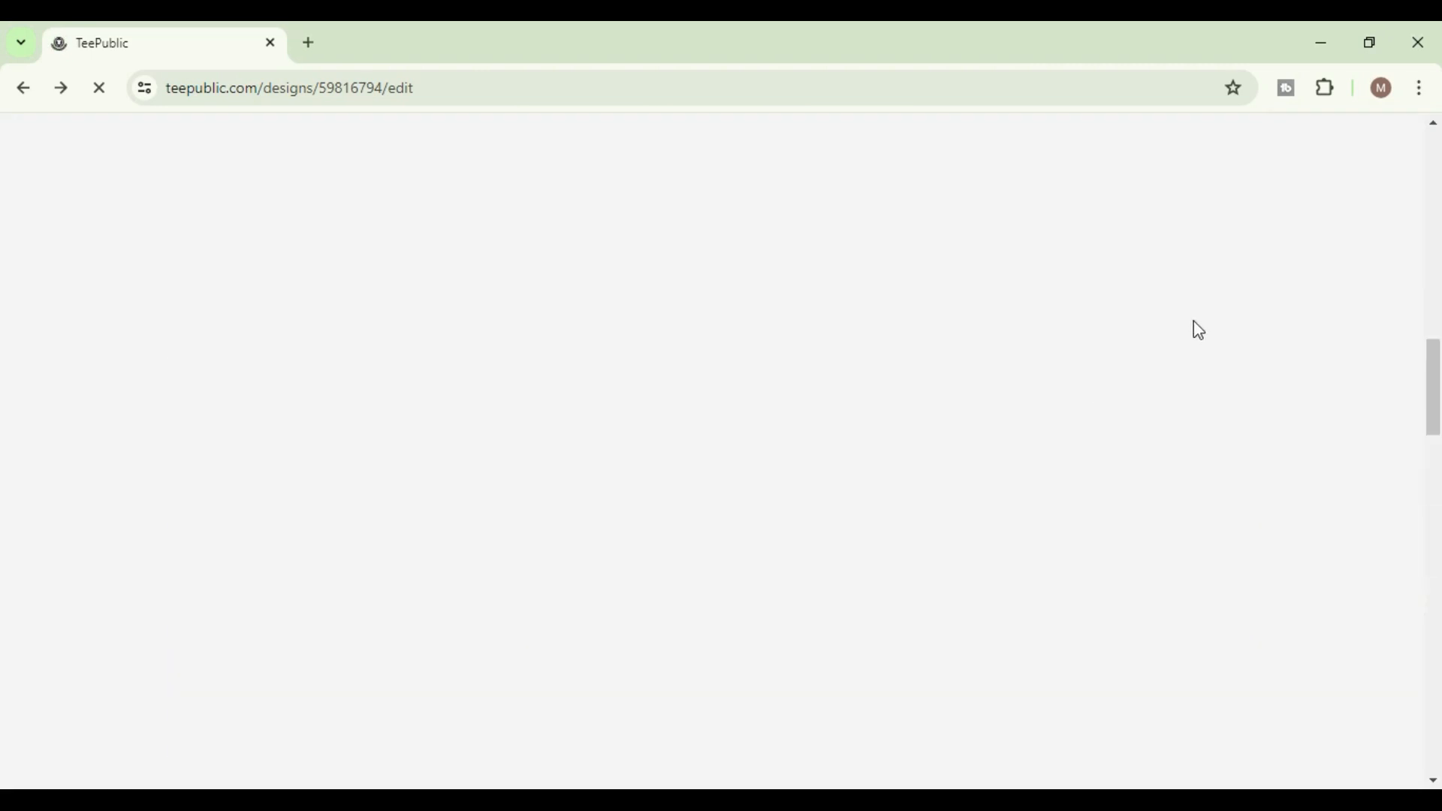
pyautogui.scroll(3, 1172, 248)
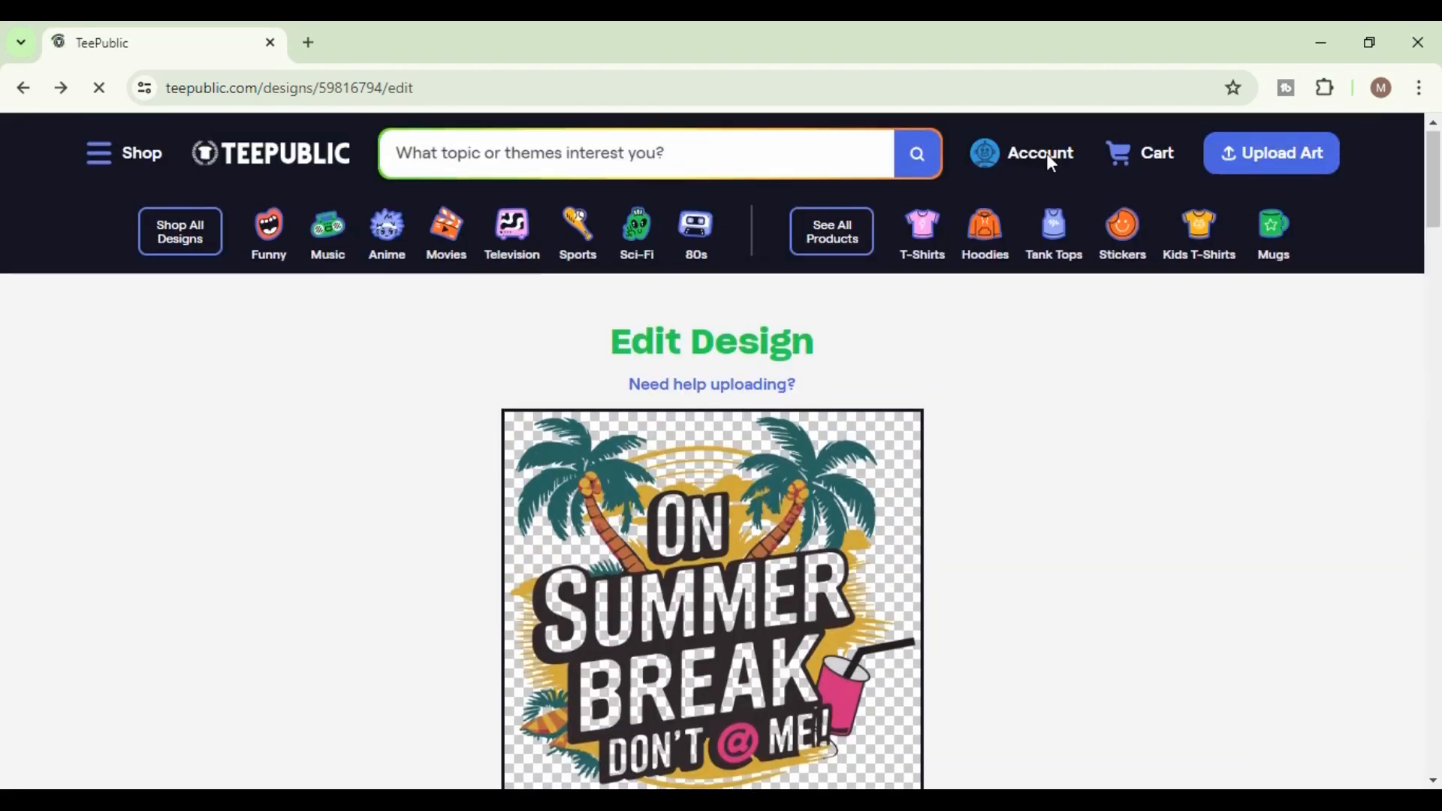
# Open the account's own storefront and examine the published 'On Summer Break Don't @ me' design listing there.
pyautogui.click(1048, 157)
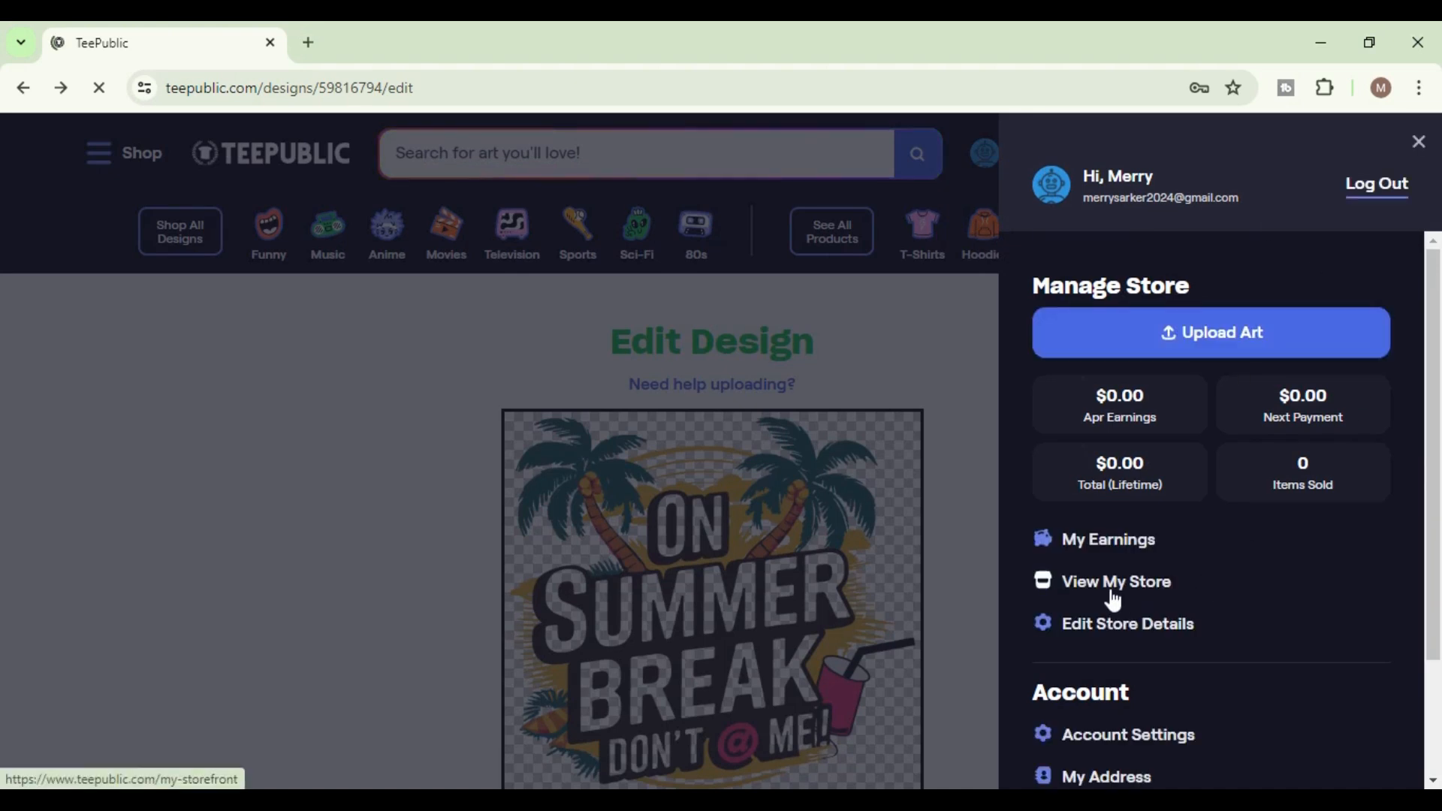
pyautogui.scroll(-1, 1059, 589)
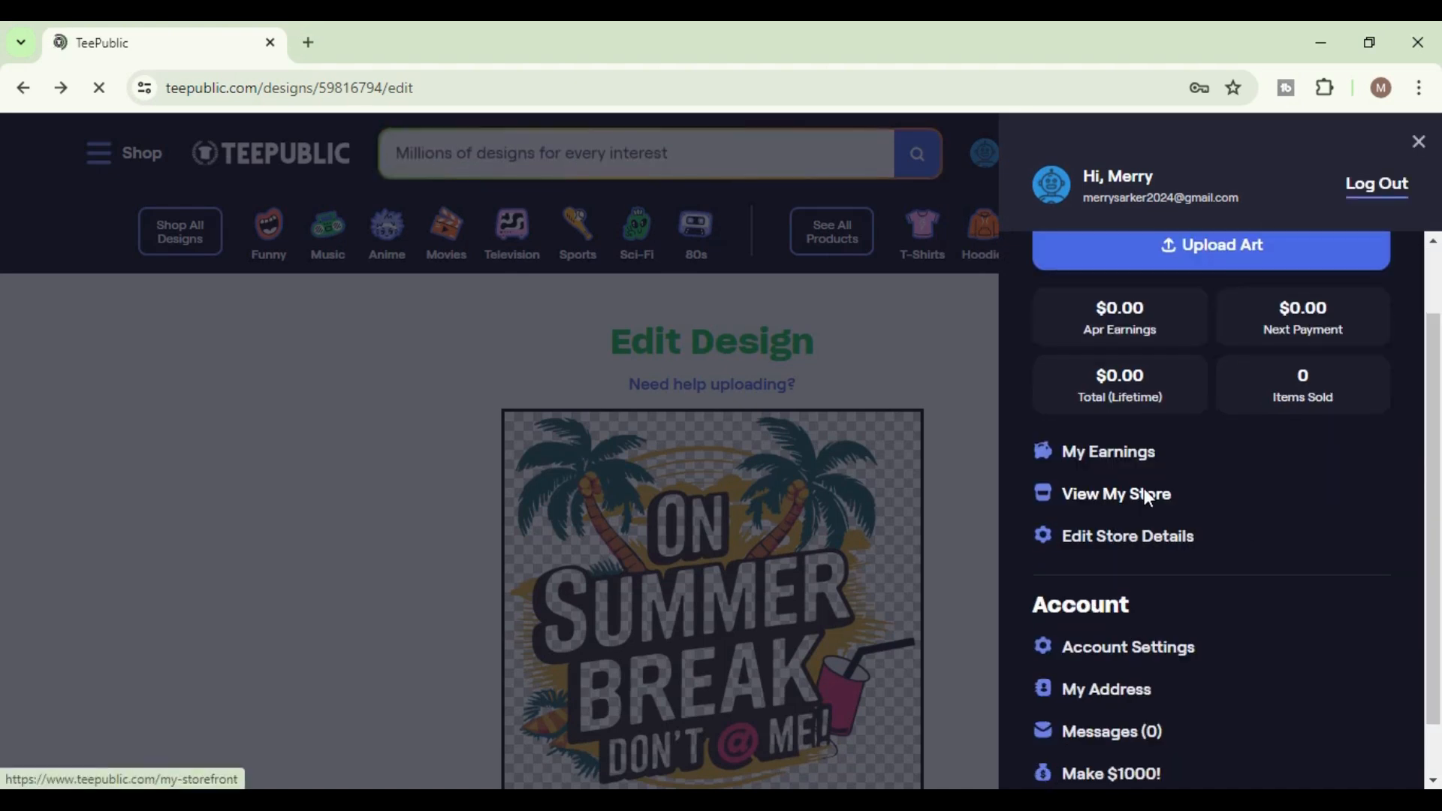
pyautogui.scroll(-1, 1148, 494)
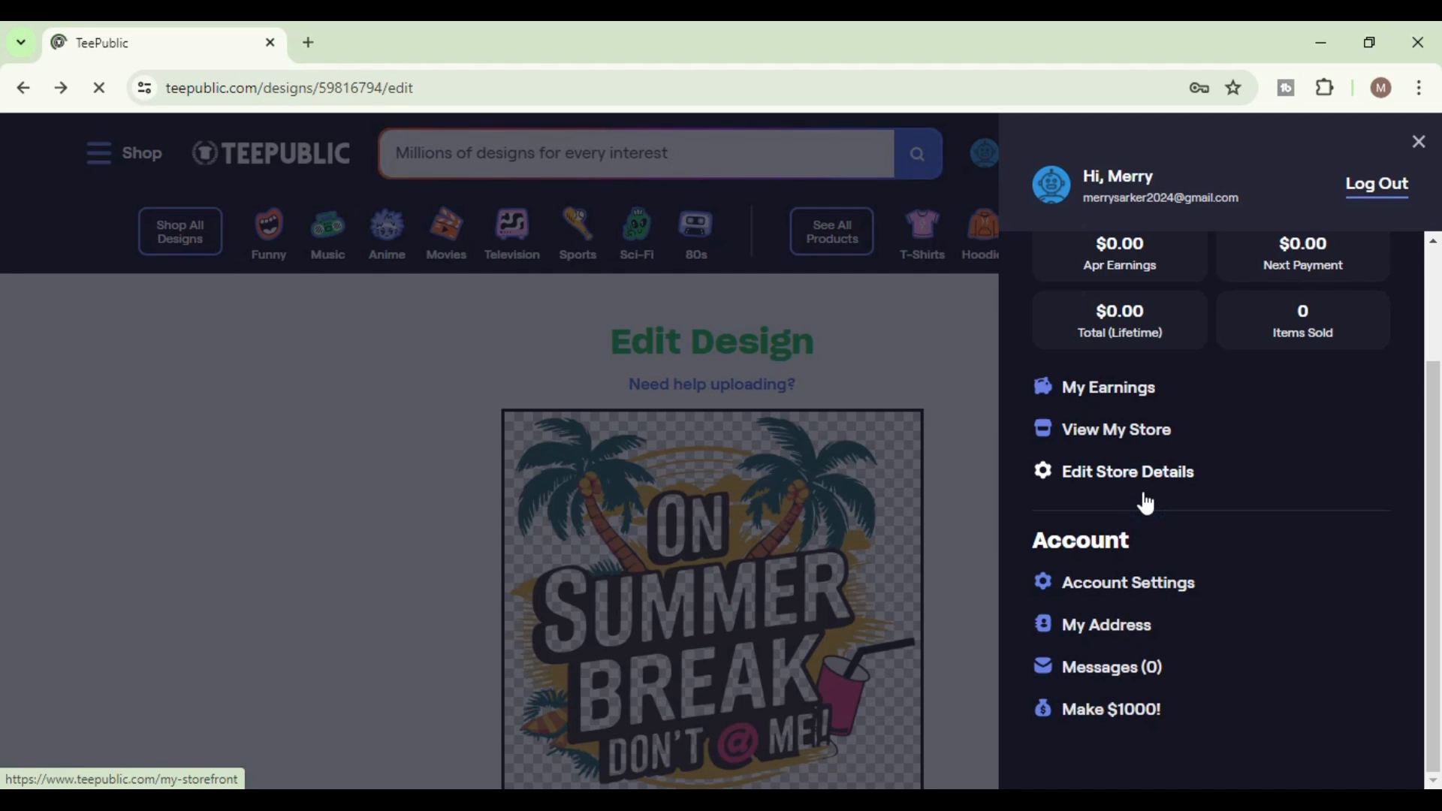
pyautogui.click(1151, 432)
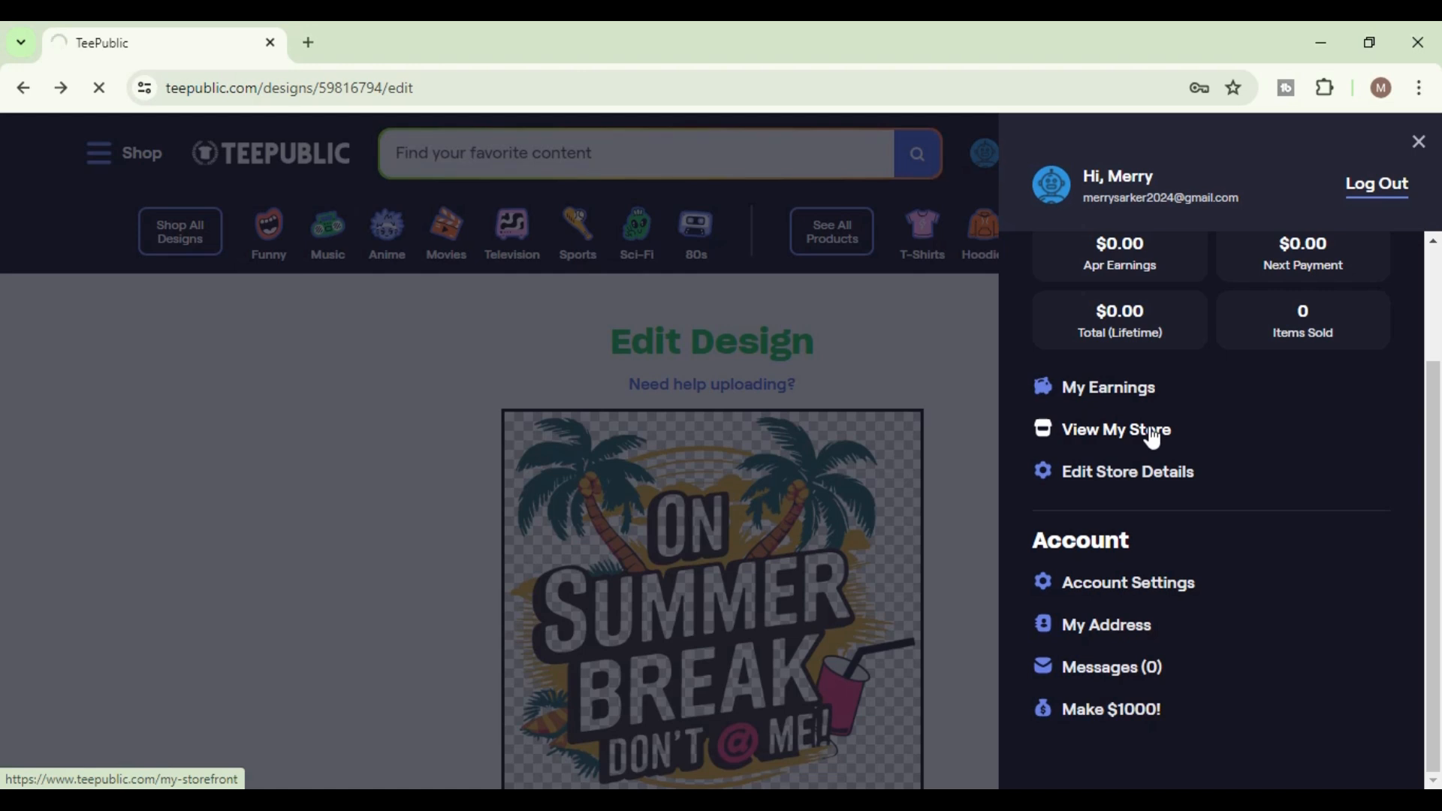
pyautogui.click(1153, 438)
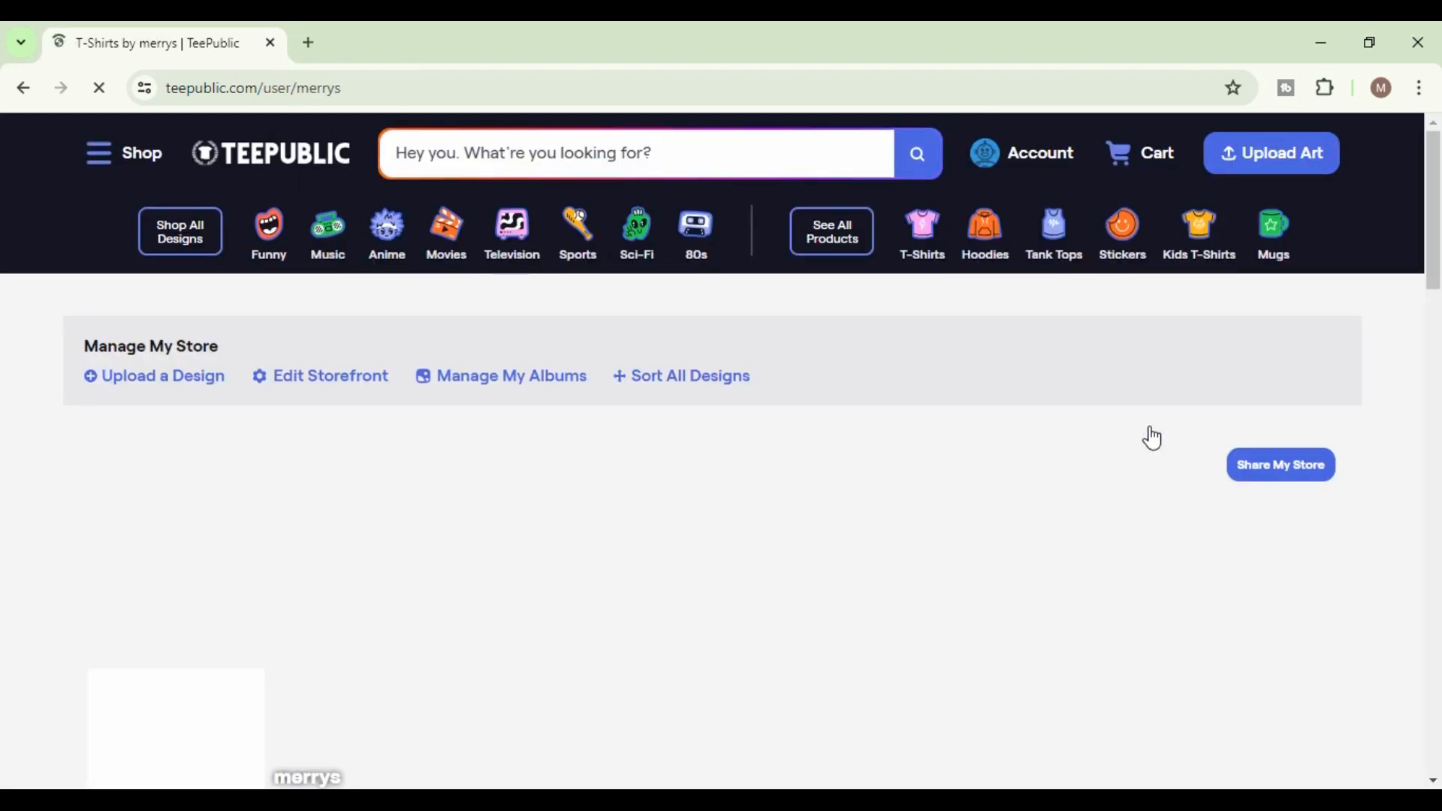
pyautogui.scroll(-8, 933, 480)
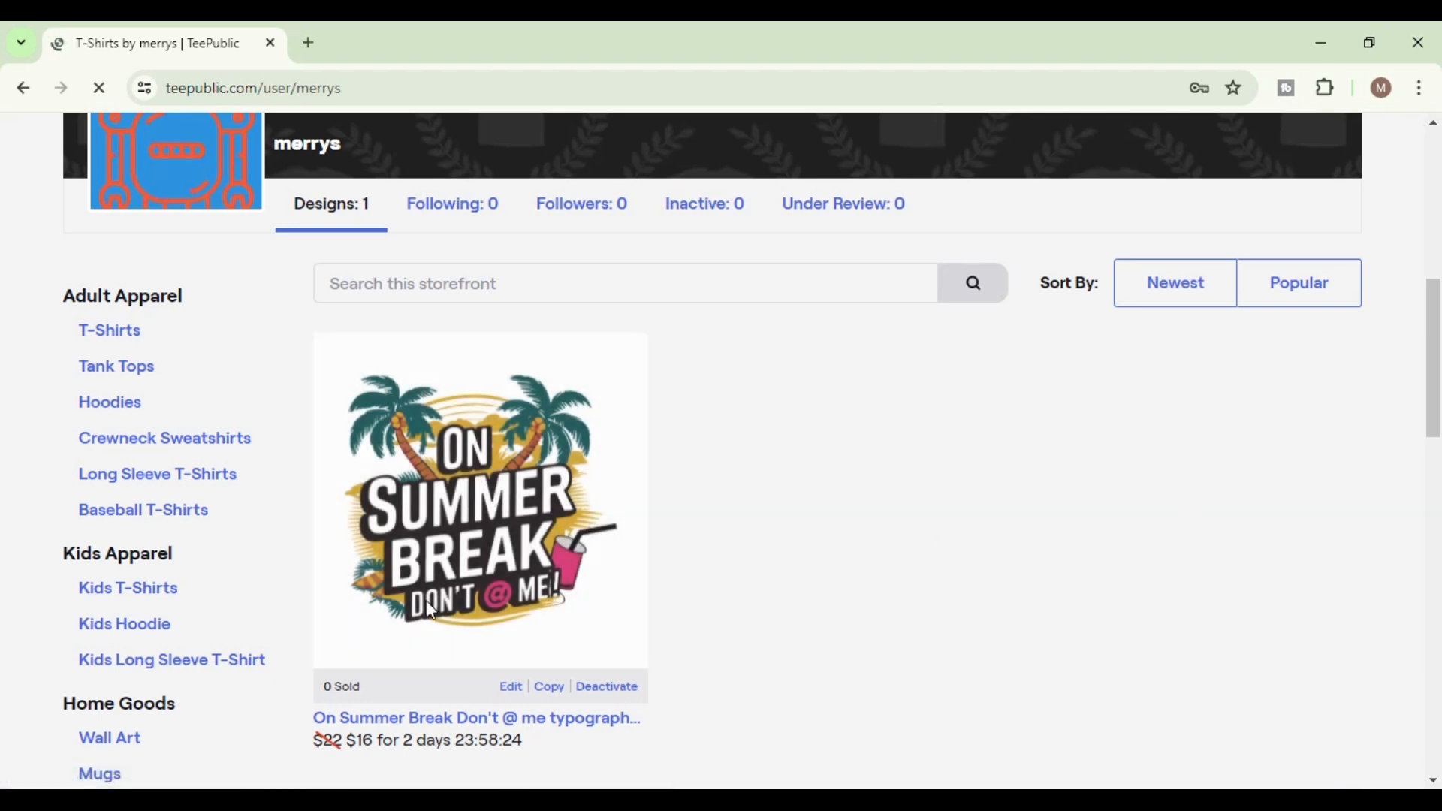
pyautogui.scroll(-6, 1007, 582)
pyautogui.scroll(13, 1074, 567)
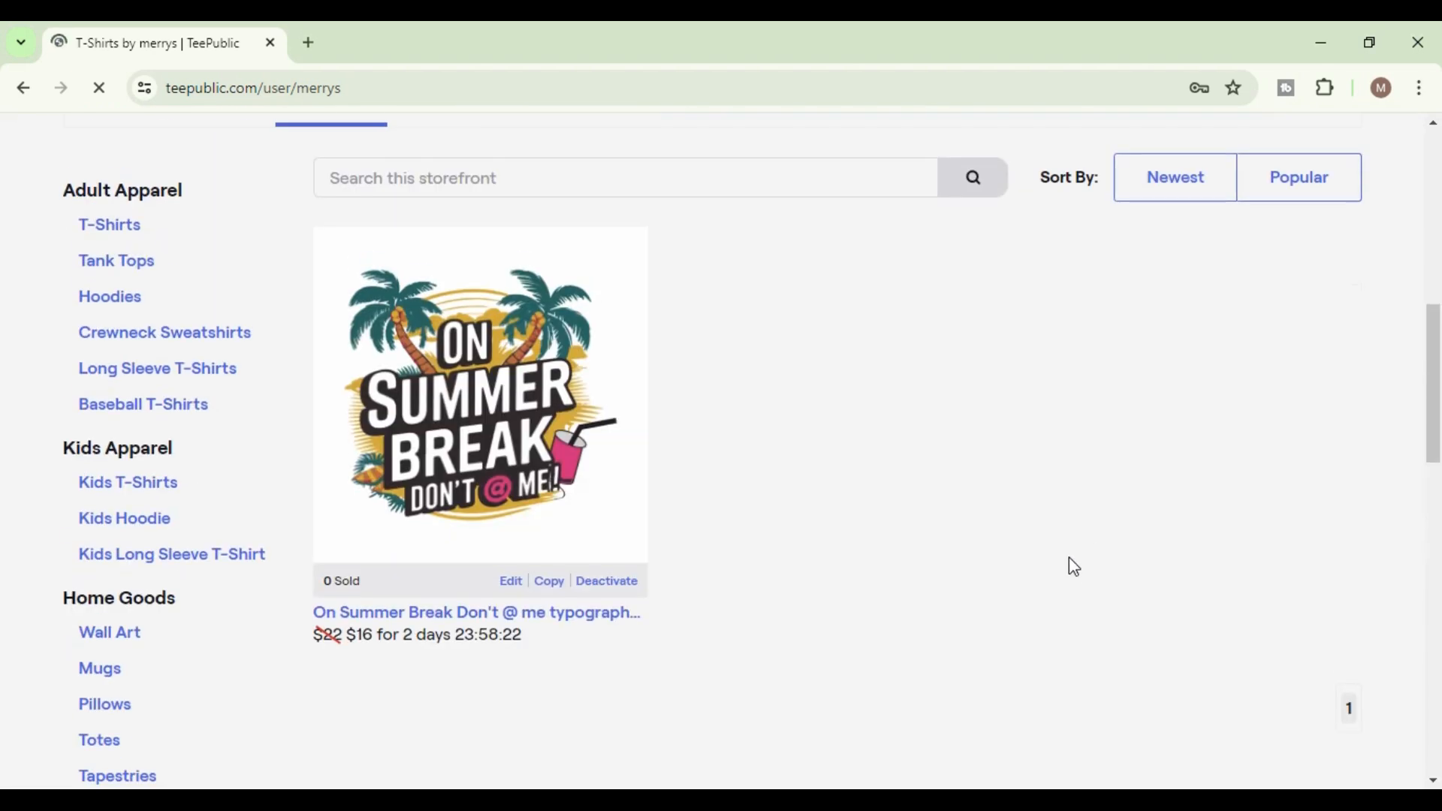